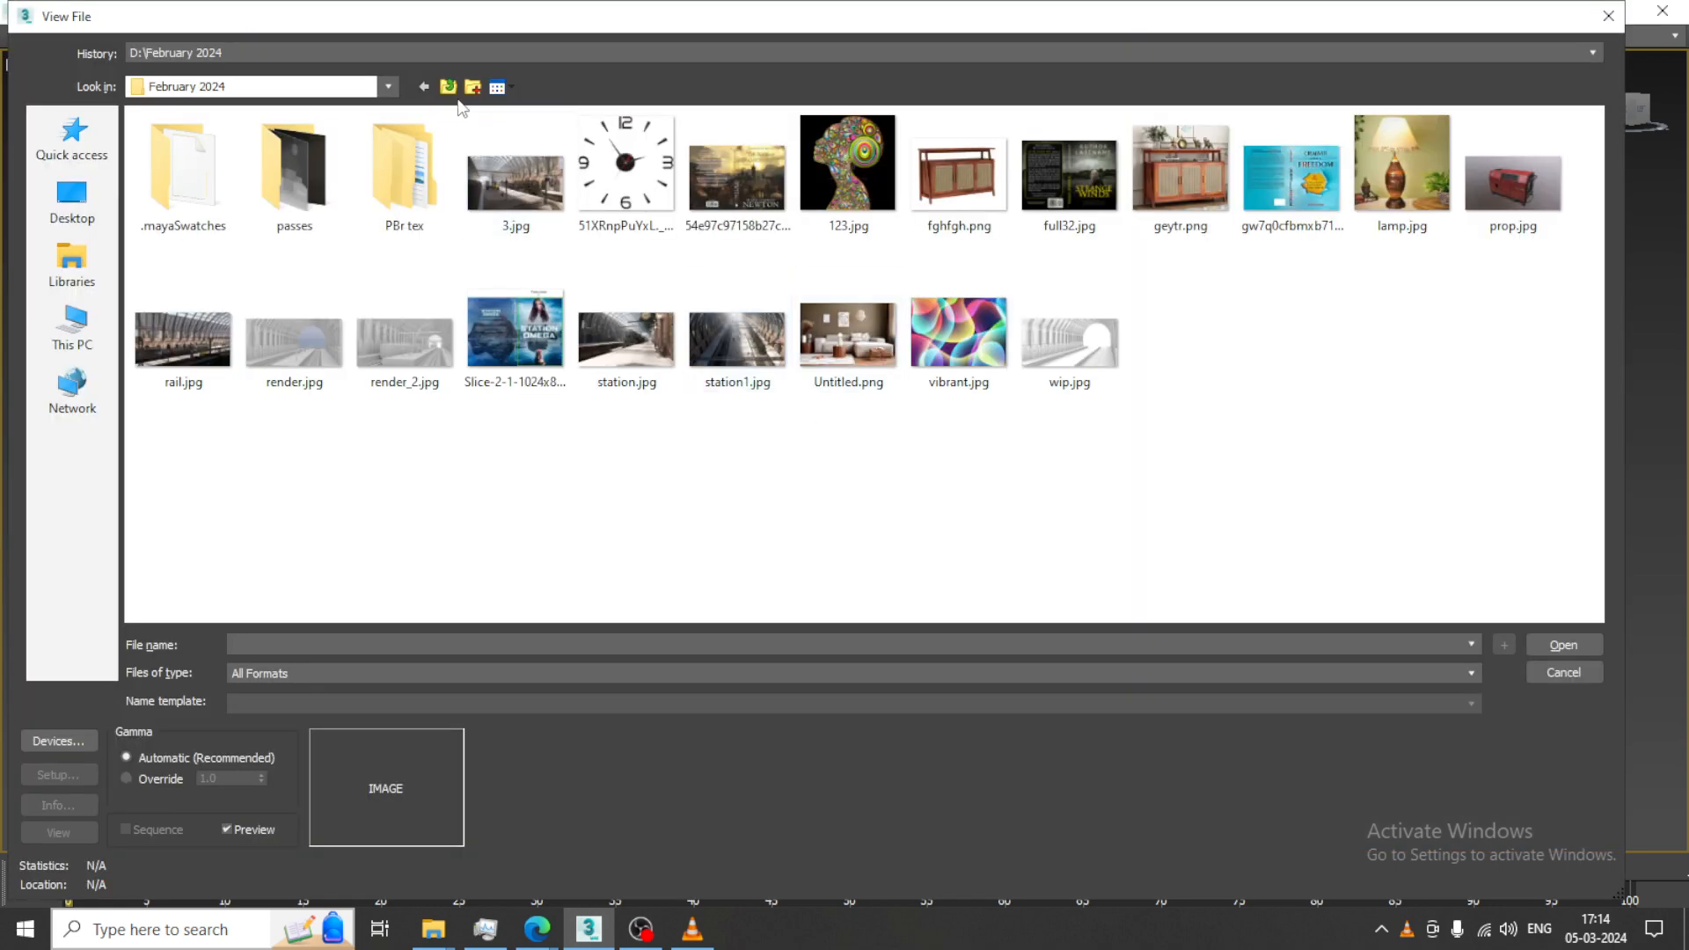
Open the reference image icff.jpg from the March 2024 folder on drive D and move its window clear of the coach model
left_click(448, 91)
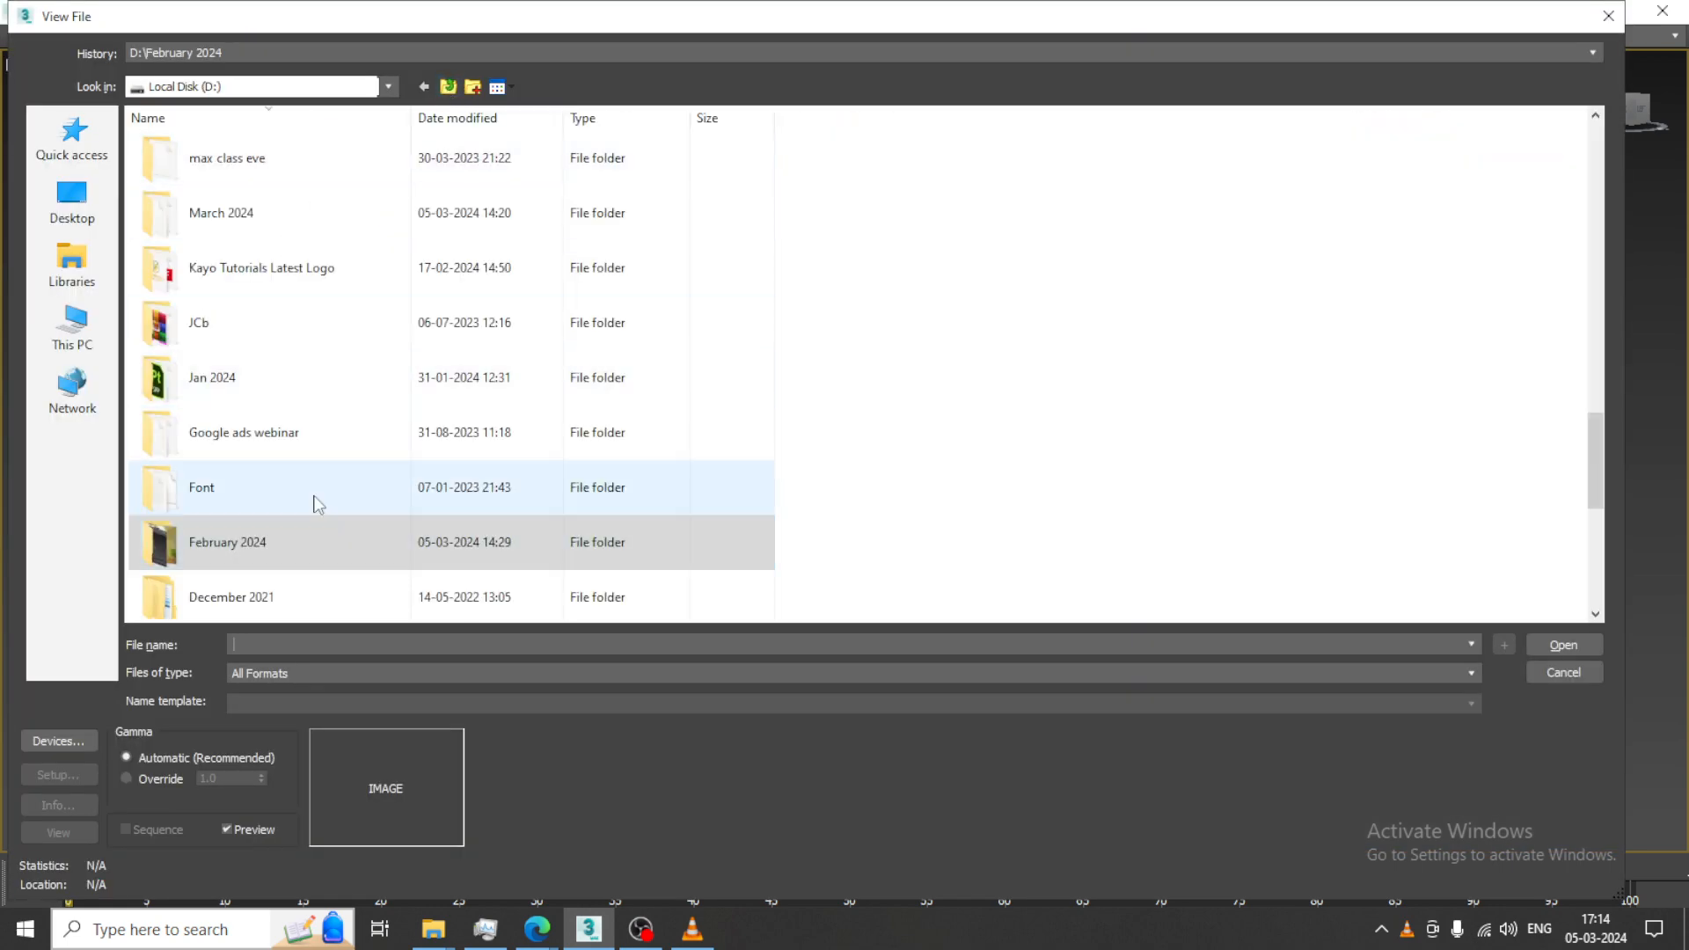
left_click(316, 502)
key("m")
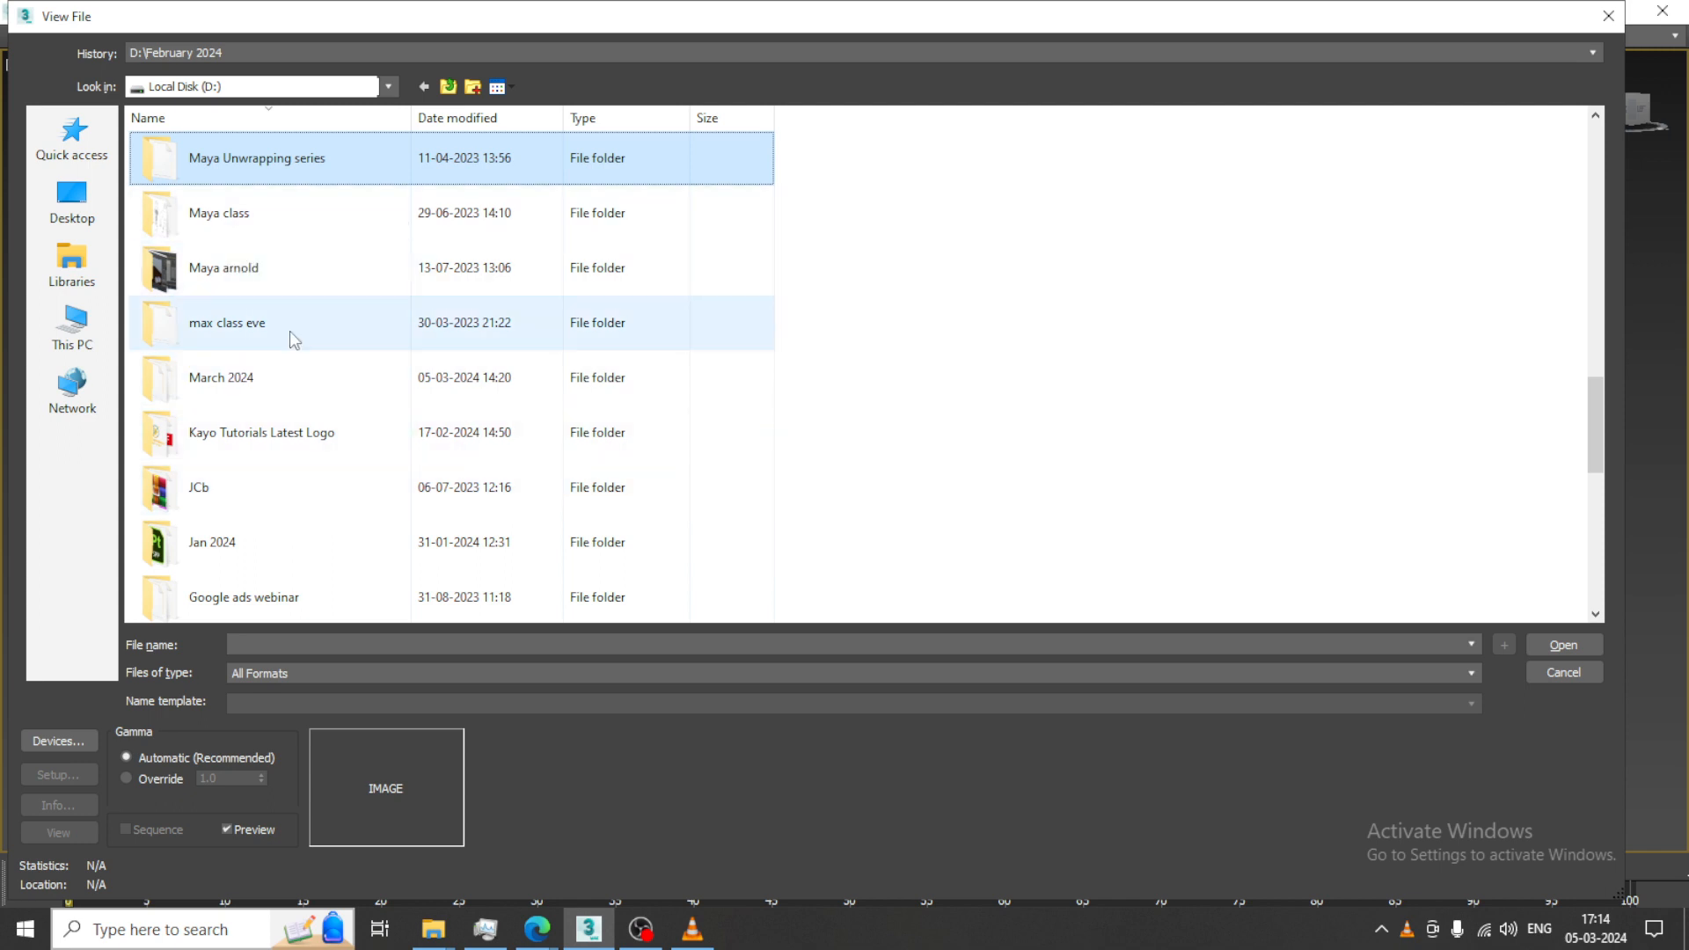
double_click(315, 383)
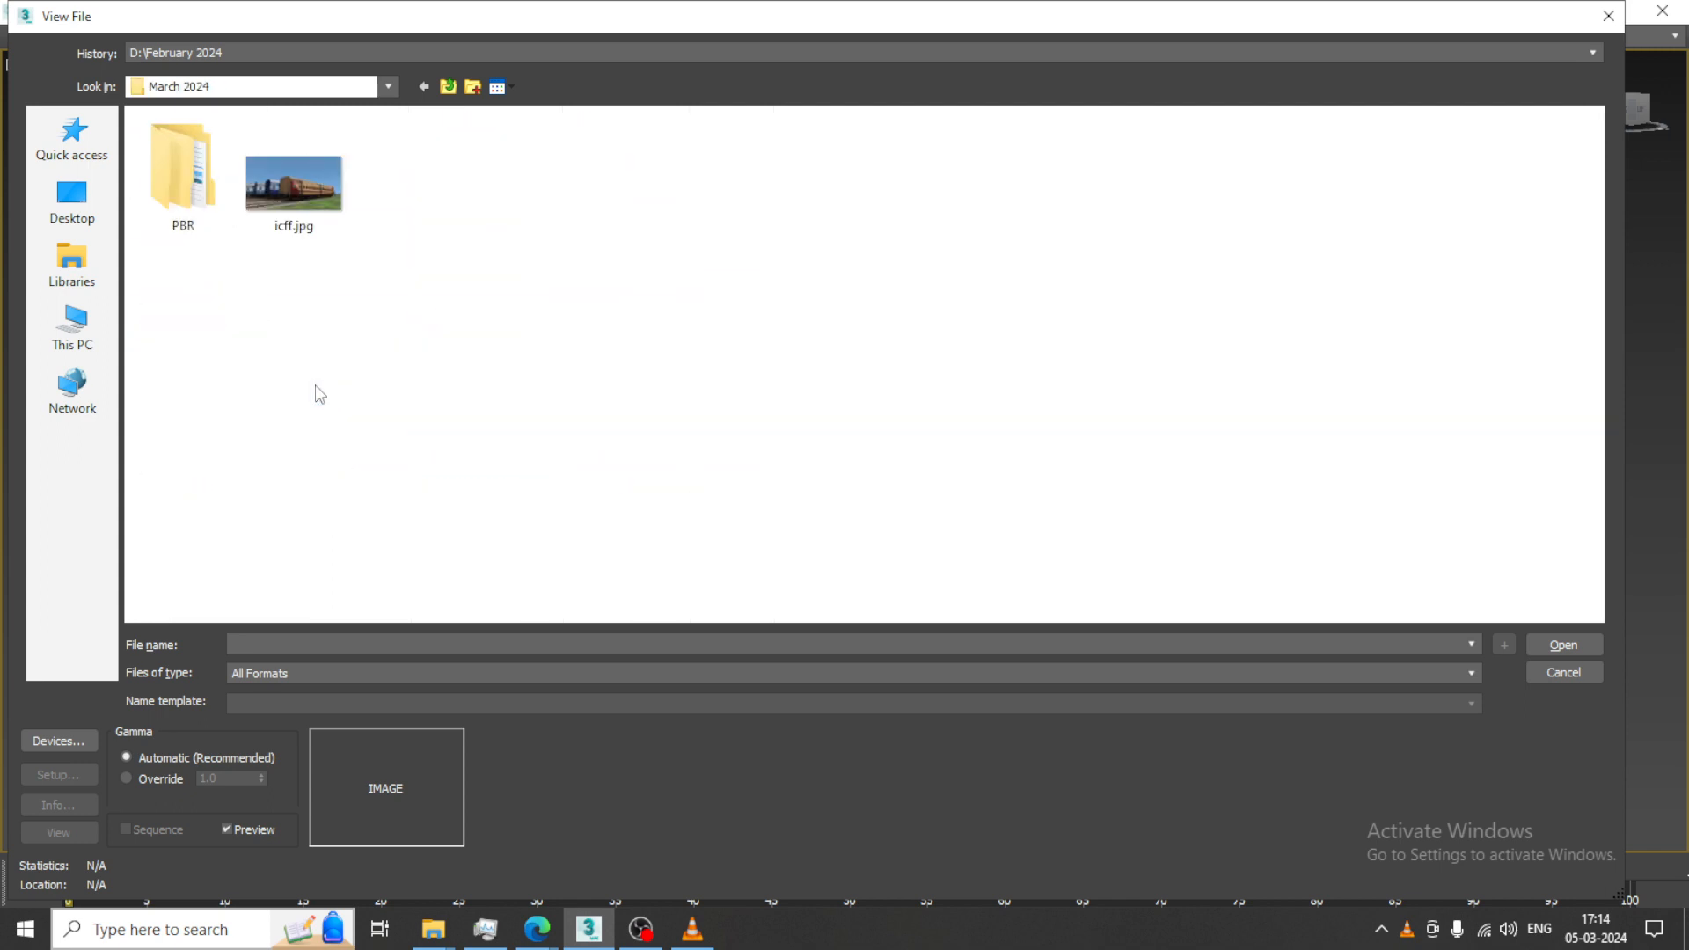
double_click(282, 189)
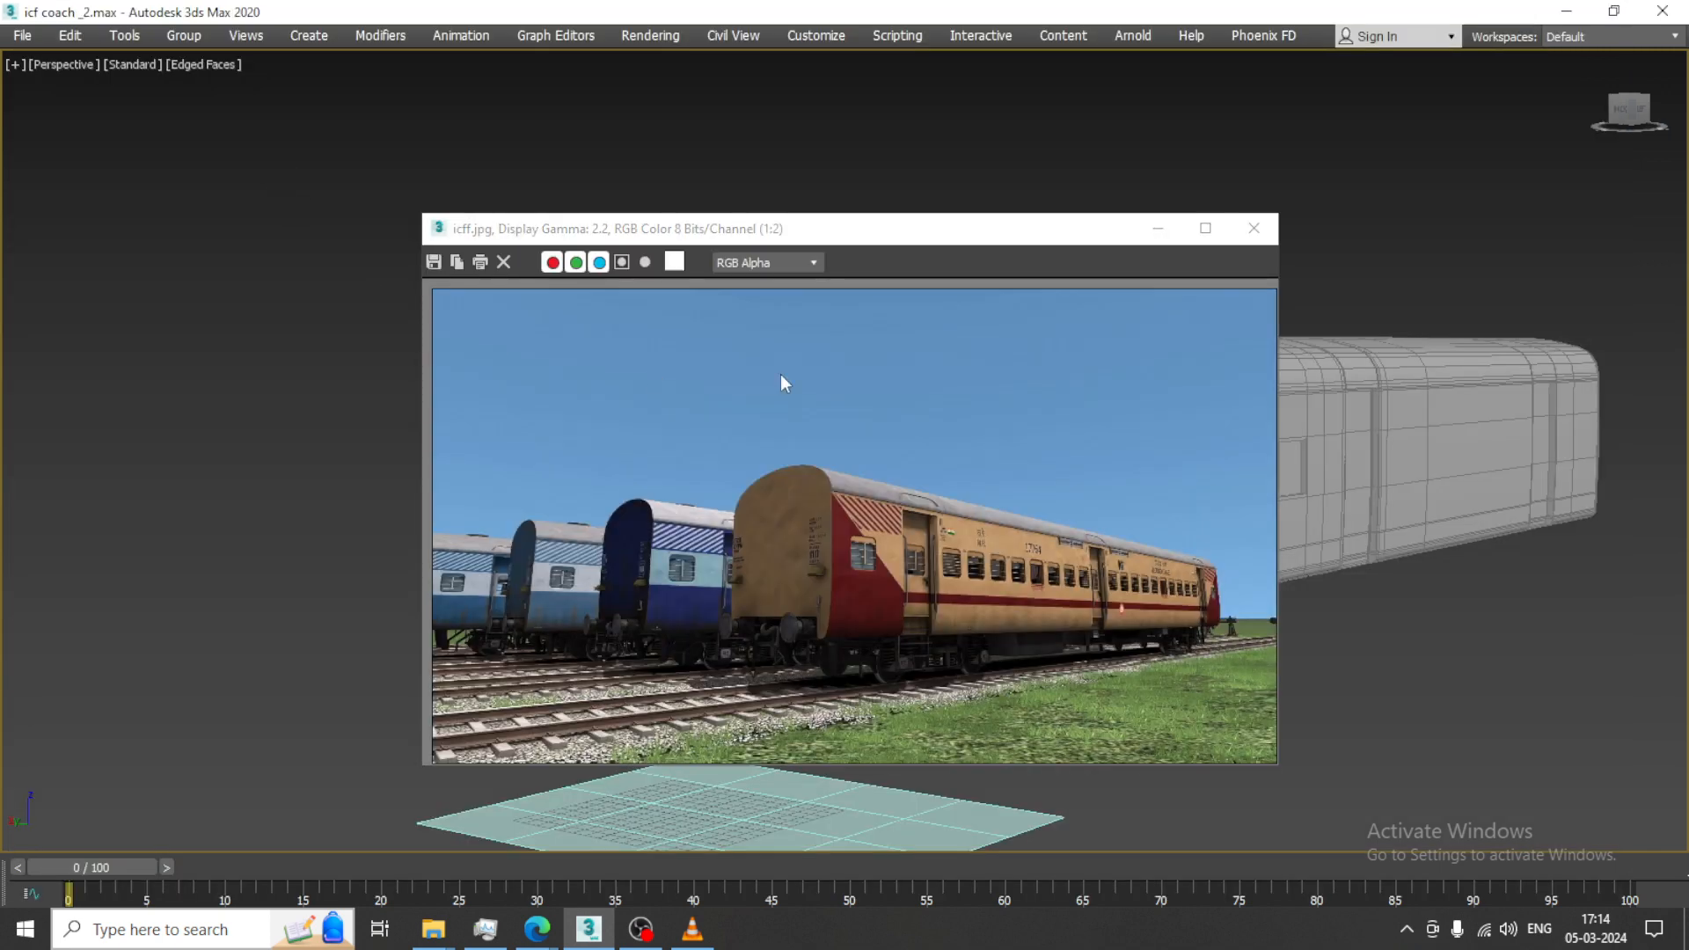
left_click_drag(772, 235, 277, 22)
Select the coach body, restore the full interface, and show the body's Editable Poly modifier stack
scroll(1252, 475, "up", 3)
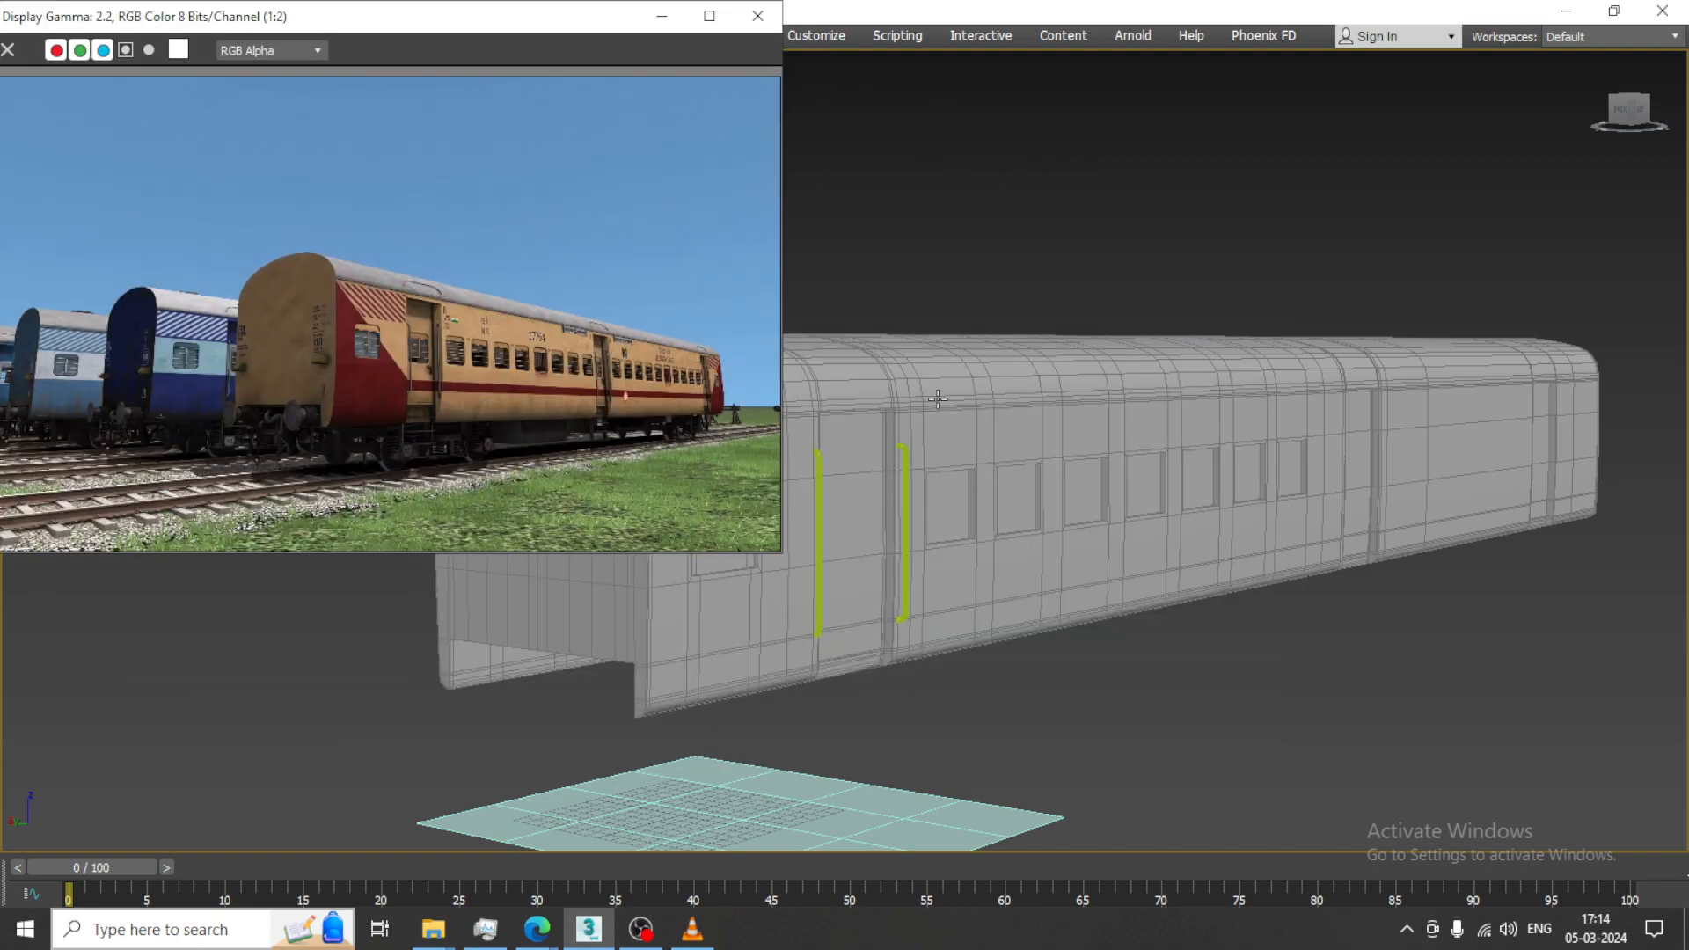
scroll(1252, 475, "up", 2)
left_click(1252, 475)
middle_click_drag(1252, 475, 1399, 453, "alt")
scroll(1173, 426, "up", 3)
middle_click_drag(1249, 449, 1311, 370, "alt")
middle_click_drag(1267, 436, 1338, 483)
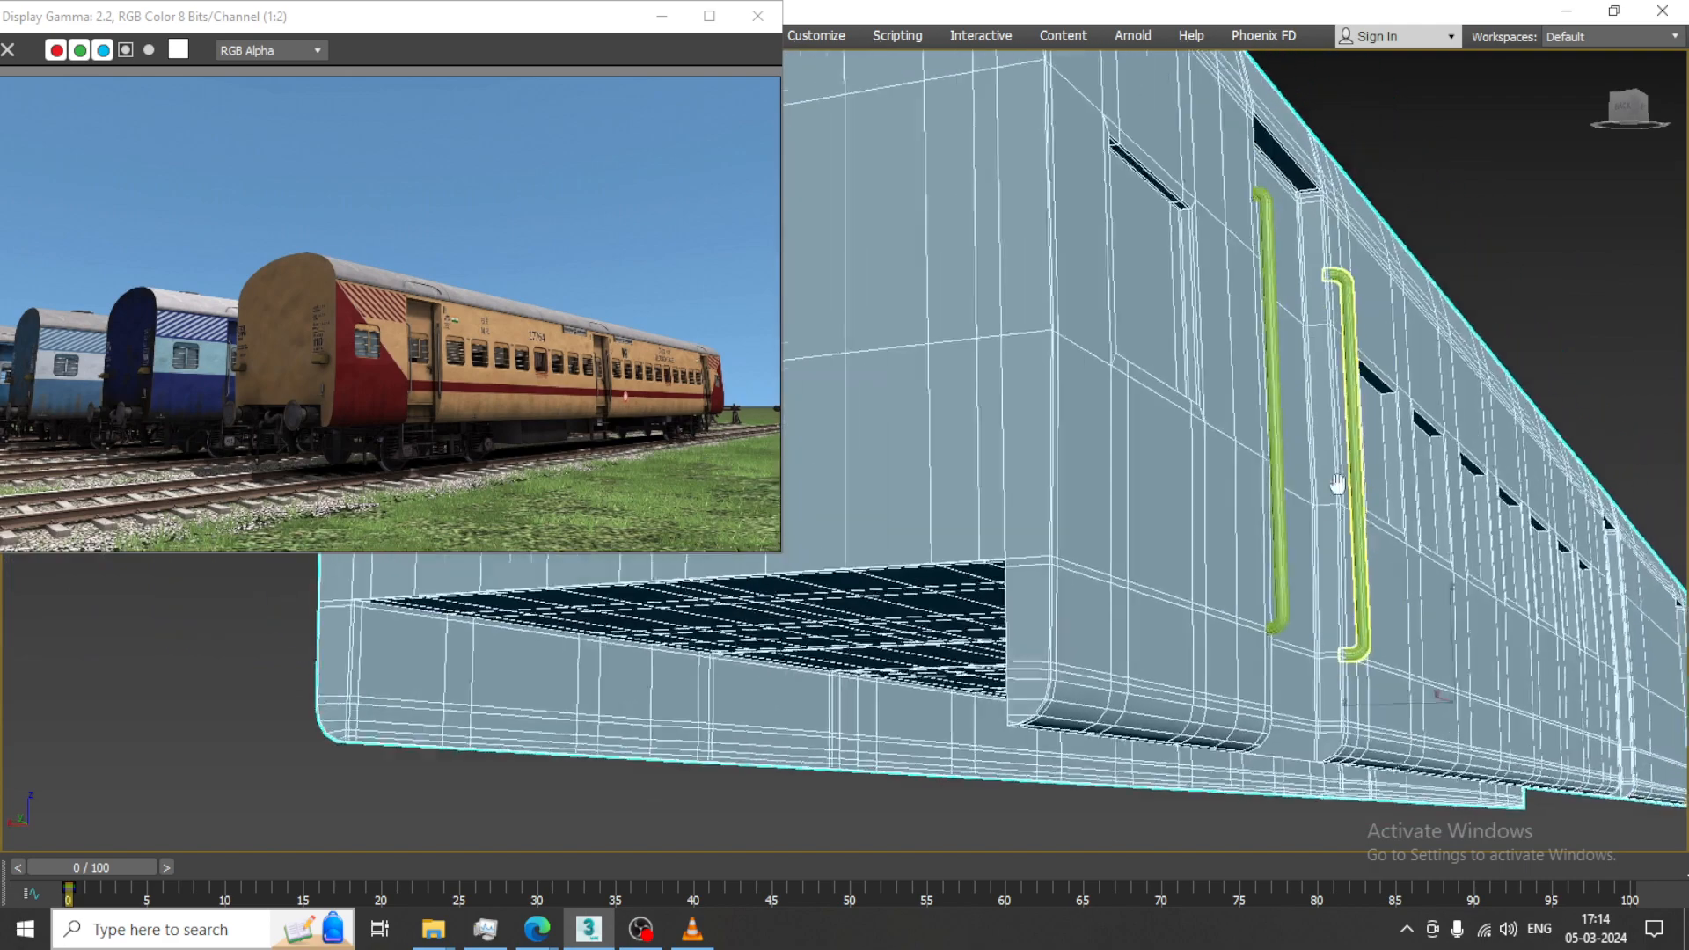
scroll(1350, 462, "up", 3)
middle_click_drag(1428, 347, 1180, 508)
scroll(1431, 419, "down", 5)
key("ctrl+x")
scroll(1429, 419, "down", 3)
scroll(1056, 431, "up", 10)
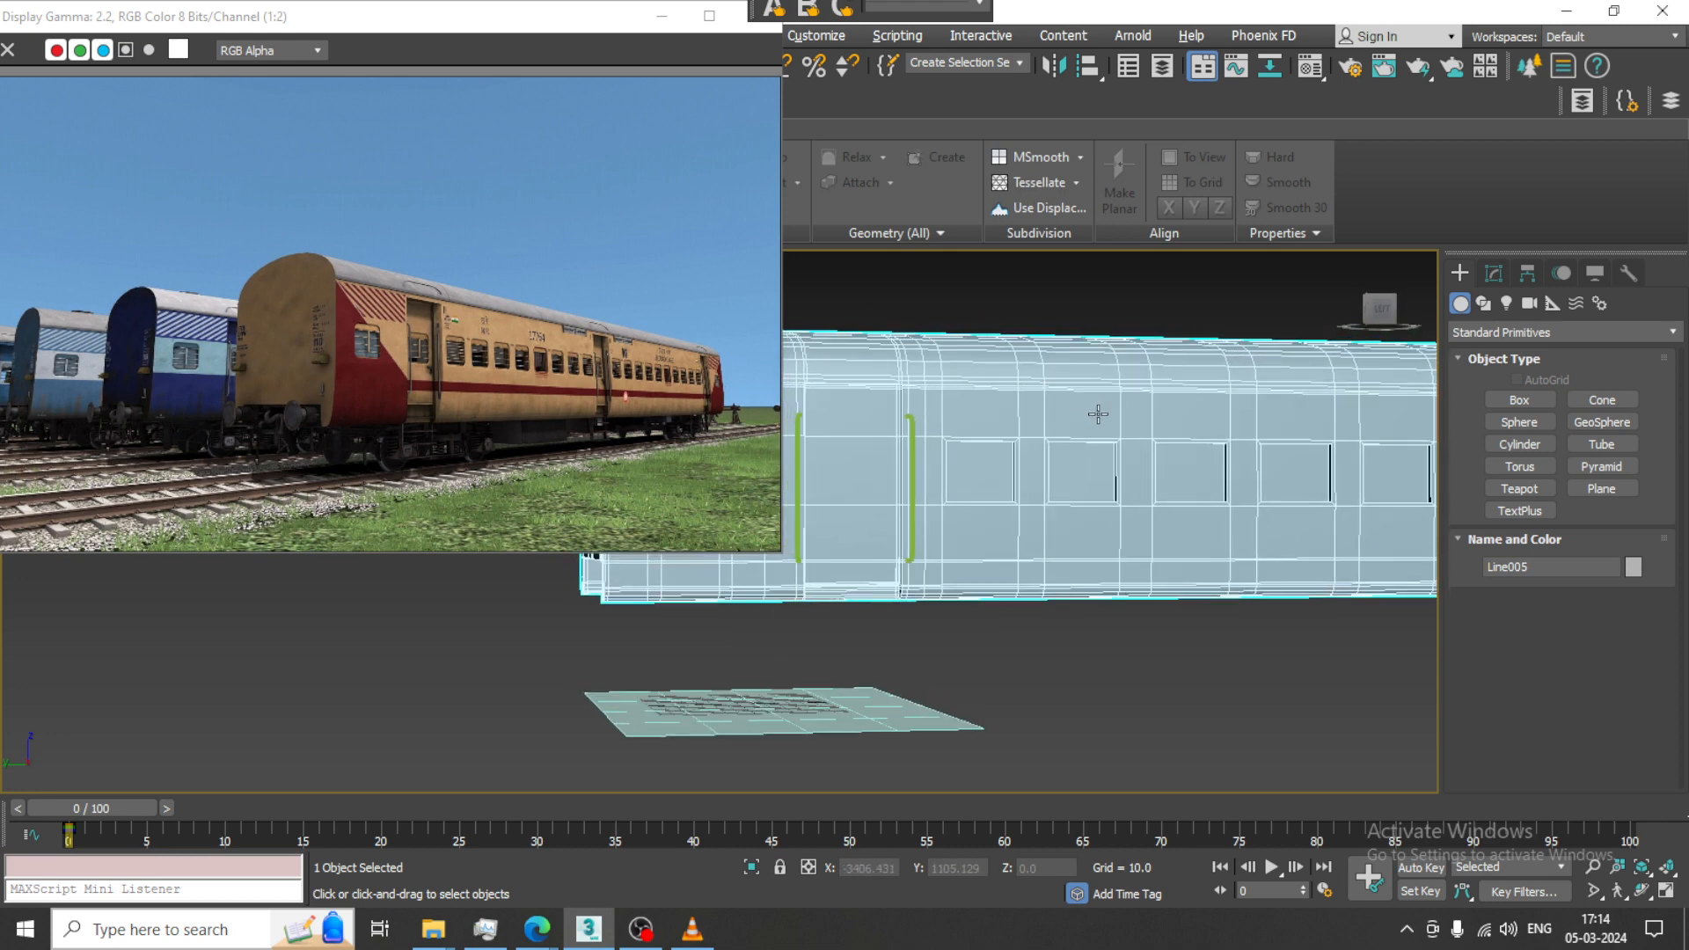
left_click(1494, 273)
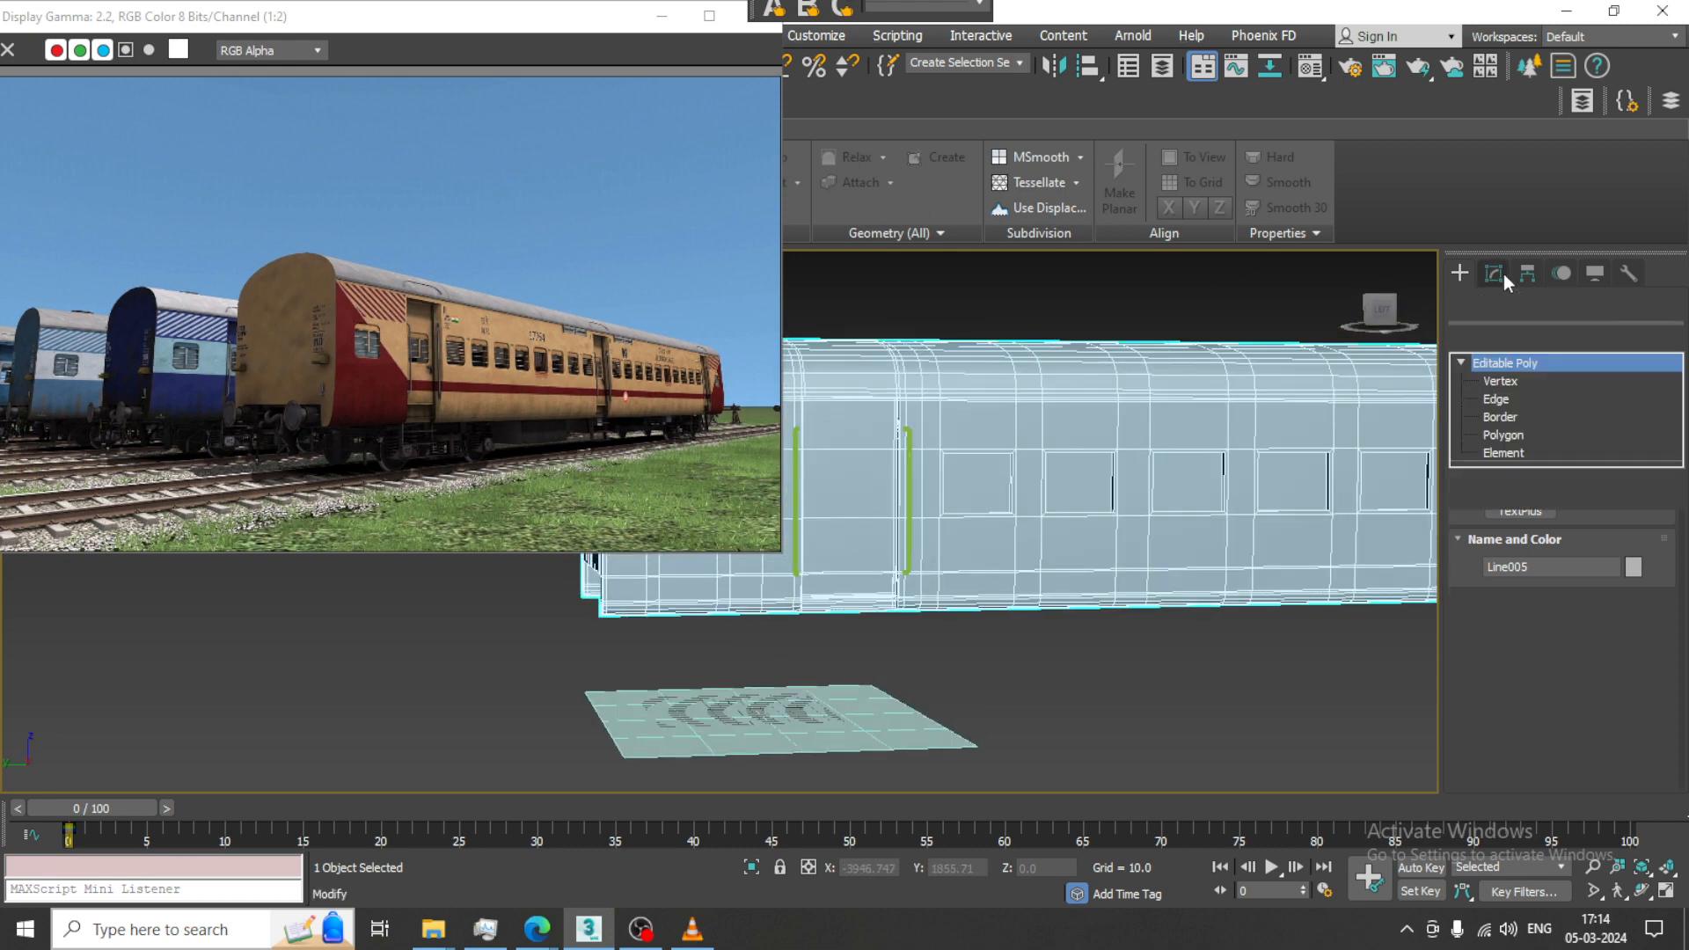
Add vertical Swift Loop edges just inside the side edges of the first windows past the door with green handrails
left_click_drag(337, 22, 335, 227)
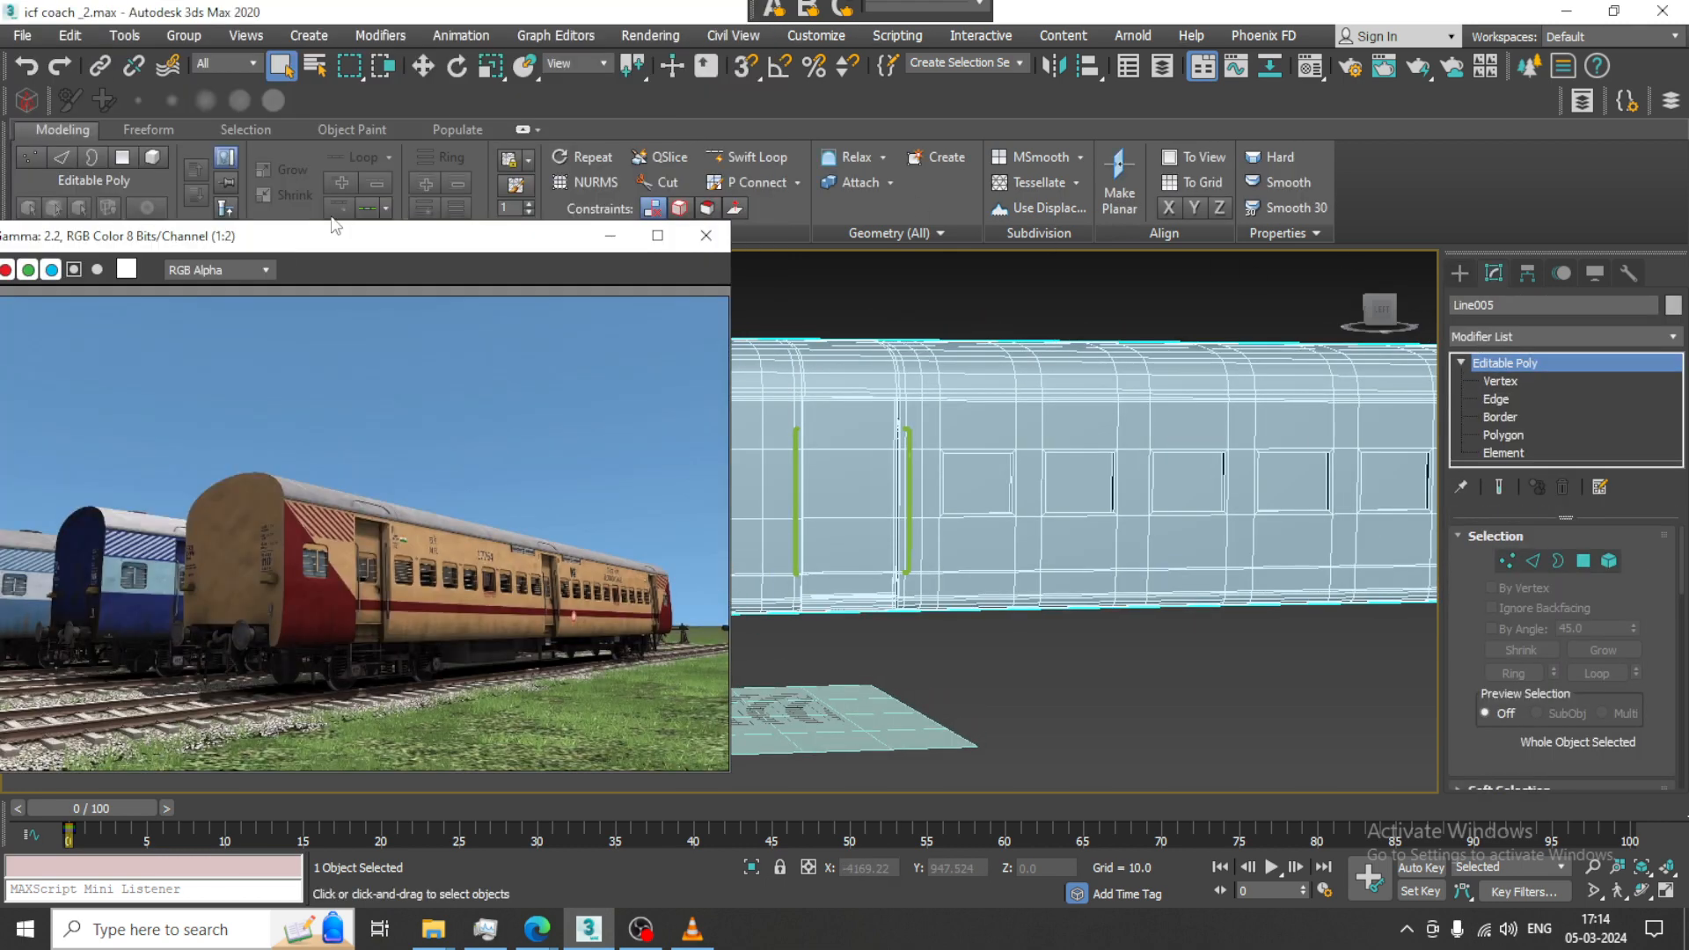
left_click(749, 157)
scroll(961, 433, "up", 5)
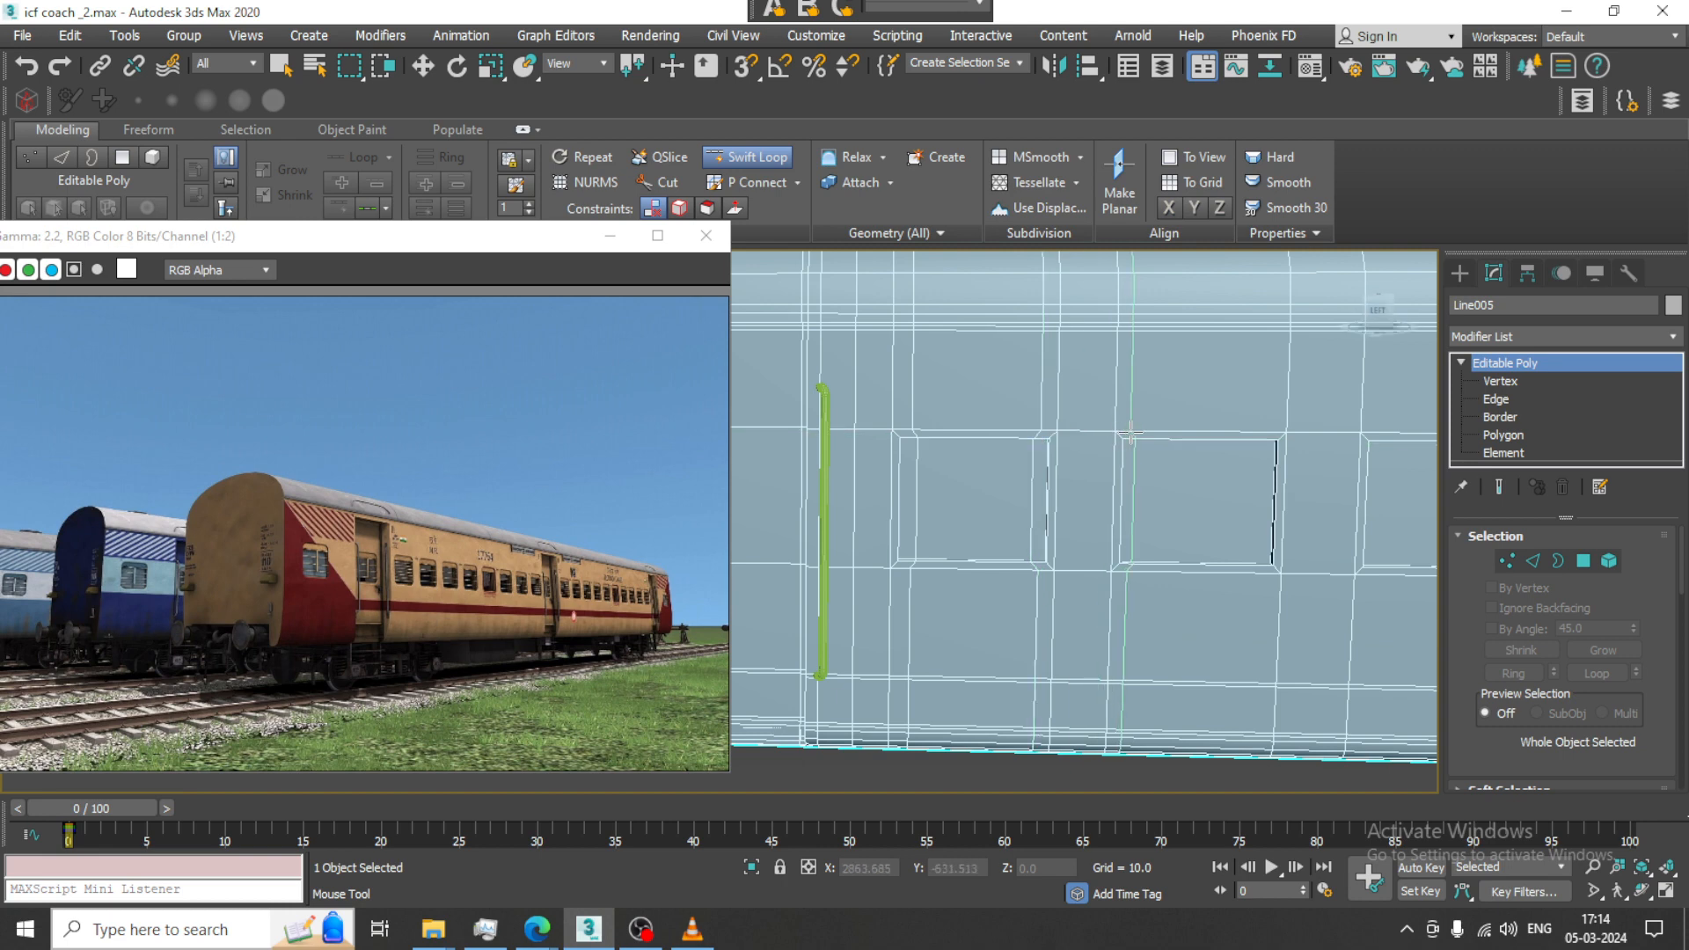
left_click(1274, 434)
middle_click_drag(1228, 444, 899, 419)
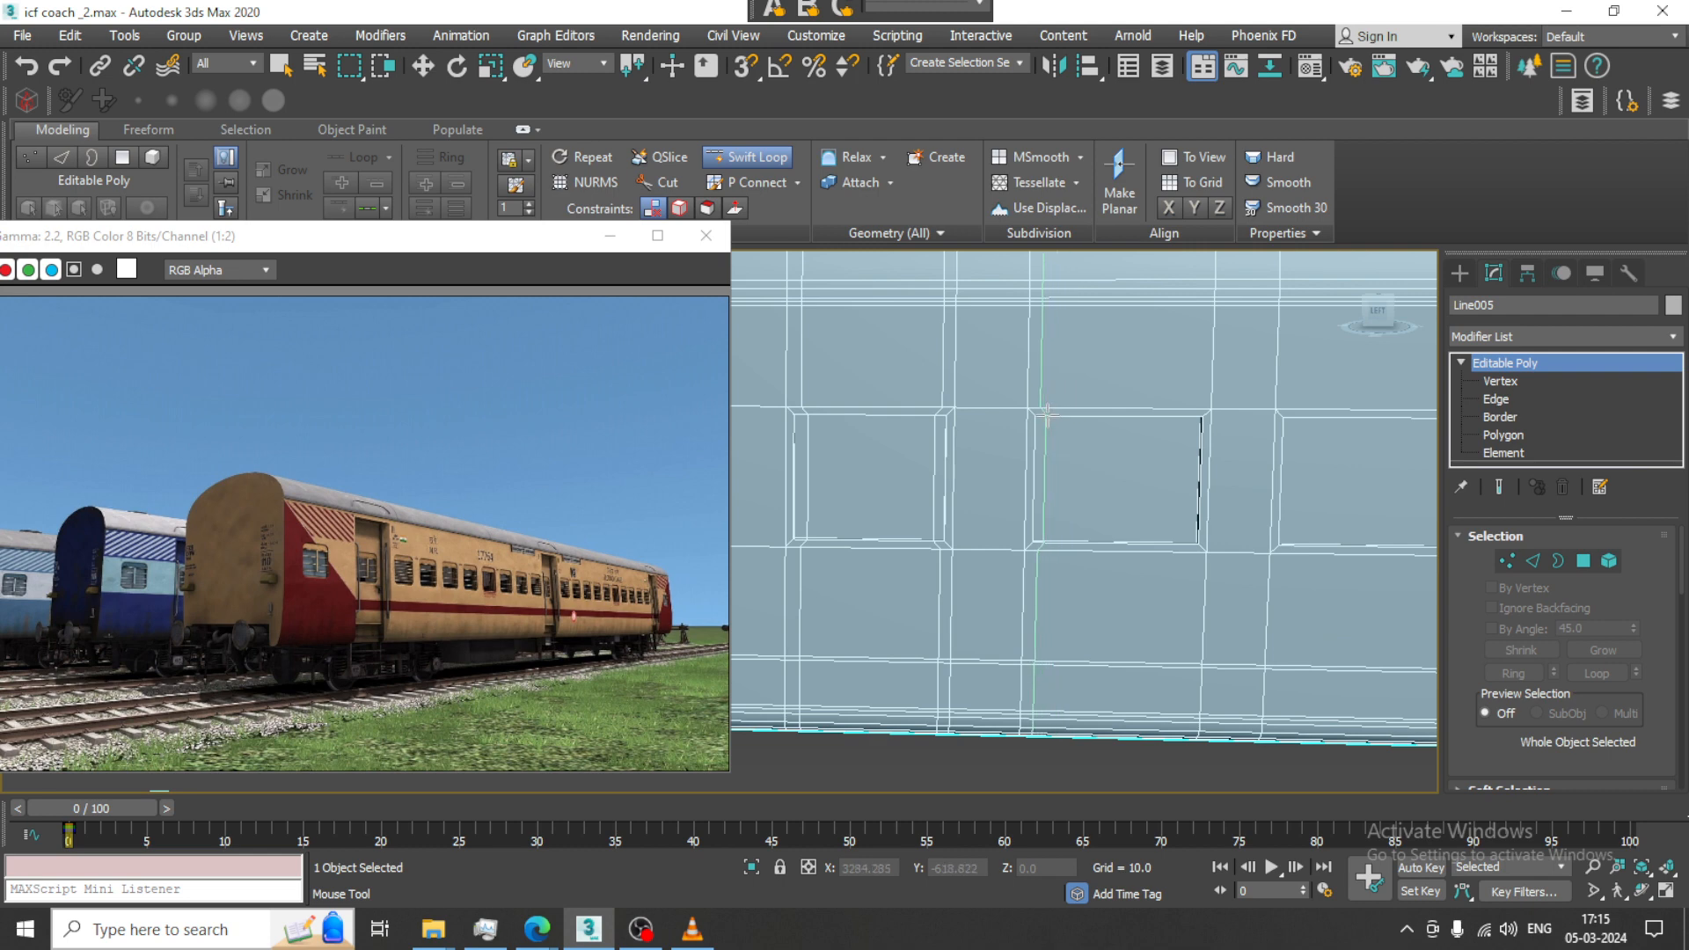
left_click(1192, 418)
middle_click_drag(1248, 428, 1018, 426)
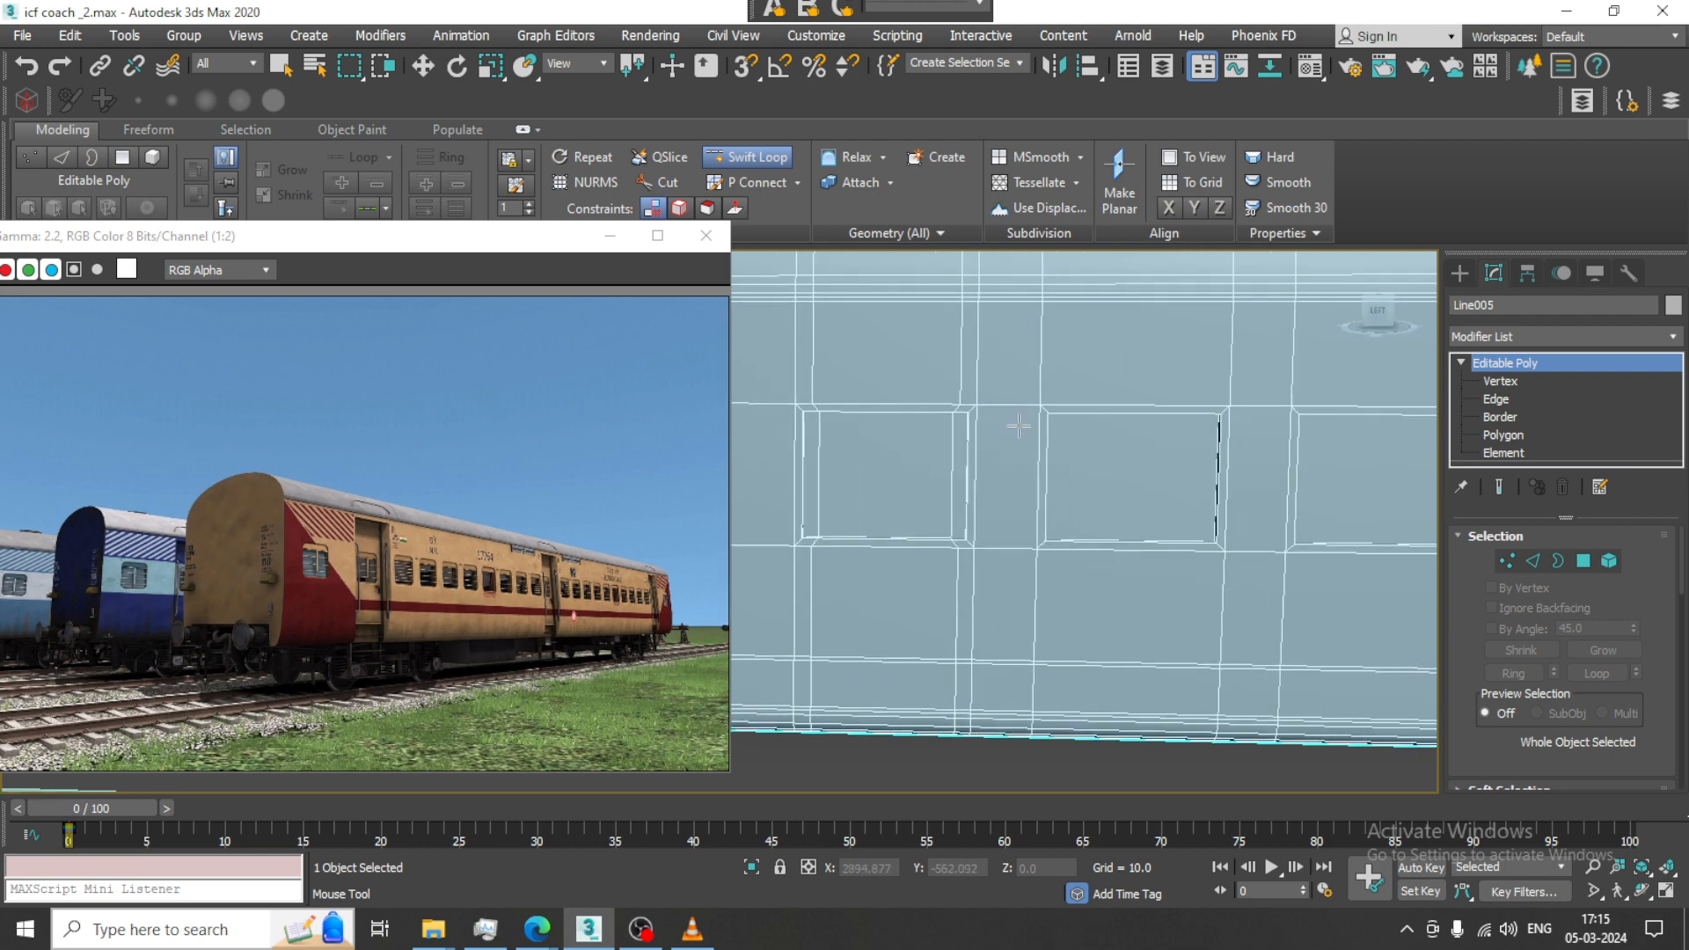
left_click(1065, 410)
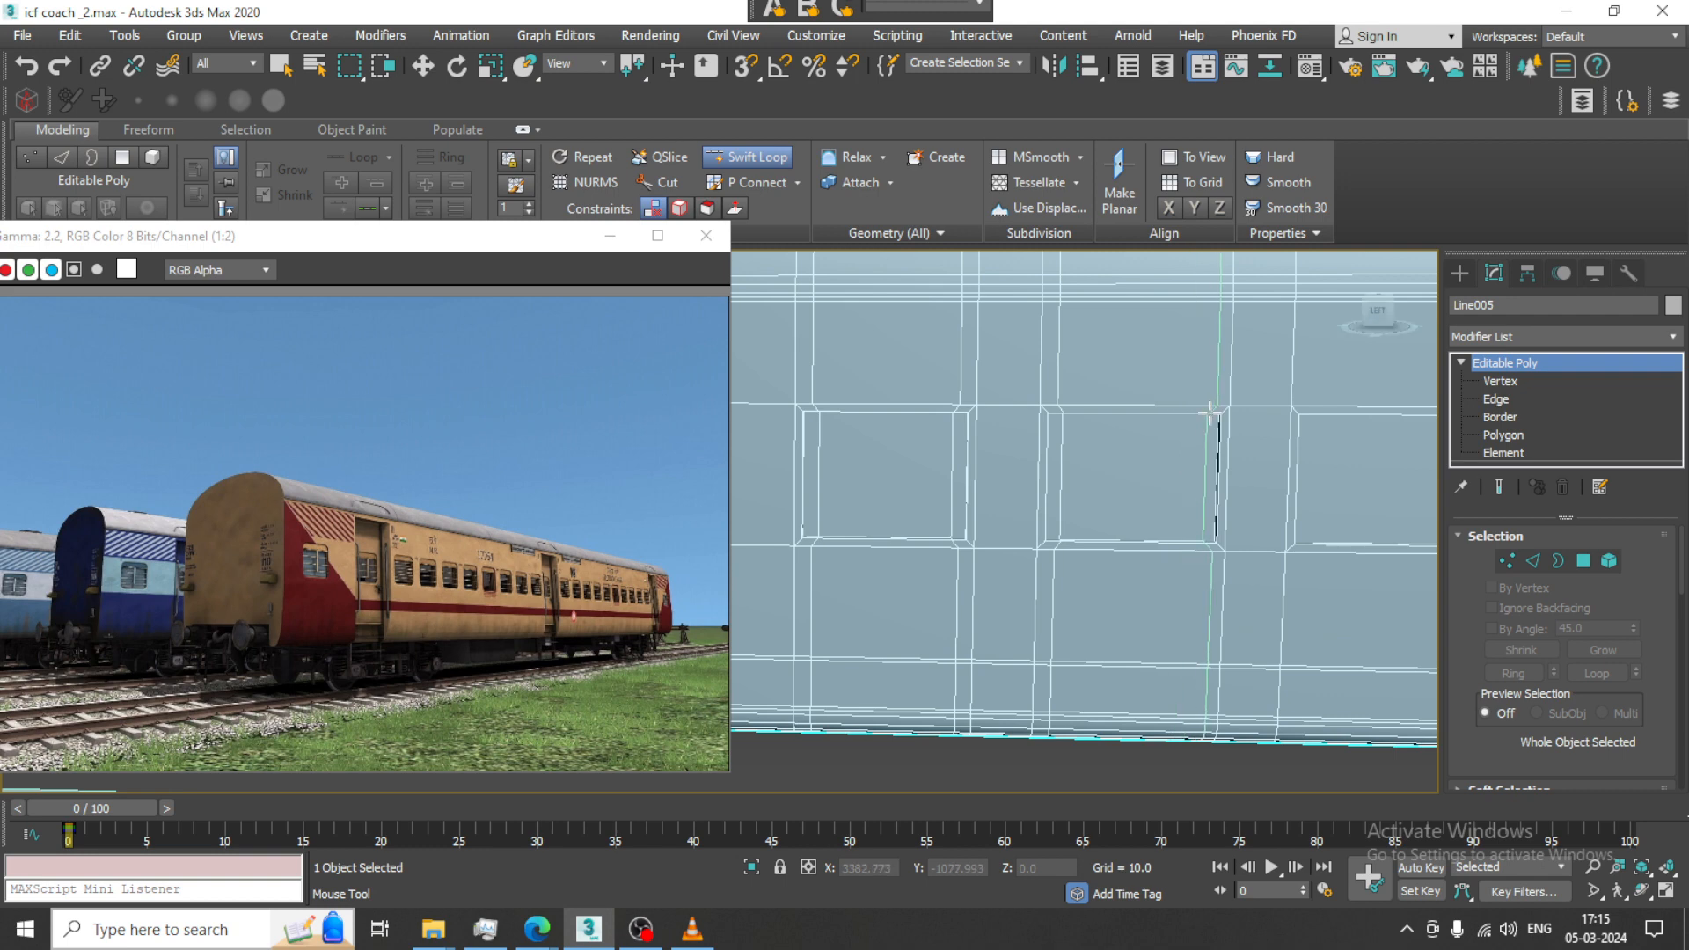
left_click(1211, 412)
Add vertical Swift Loop edges just inside the side edges of the remaining windows up to the last one before the second door
middle_click_drag(1326, 424, 1083, 435)
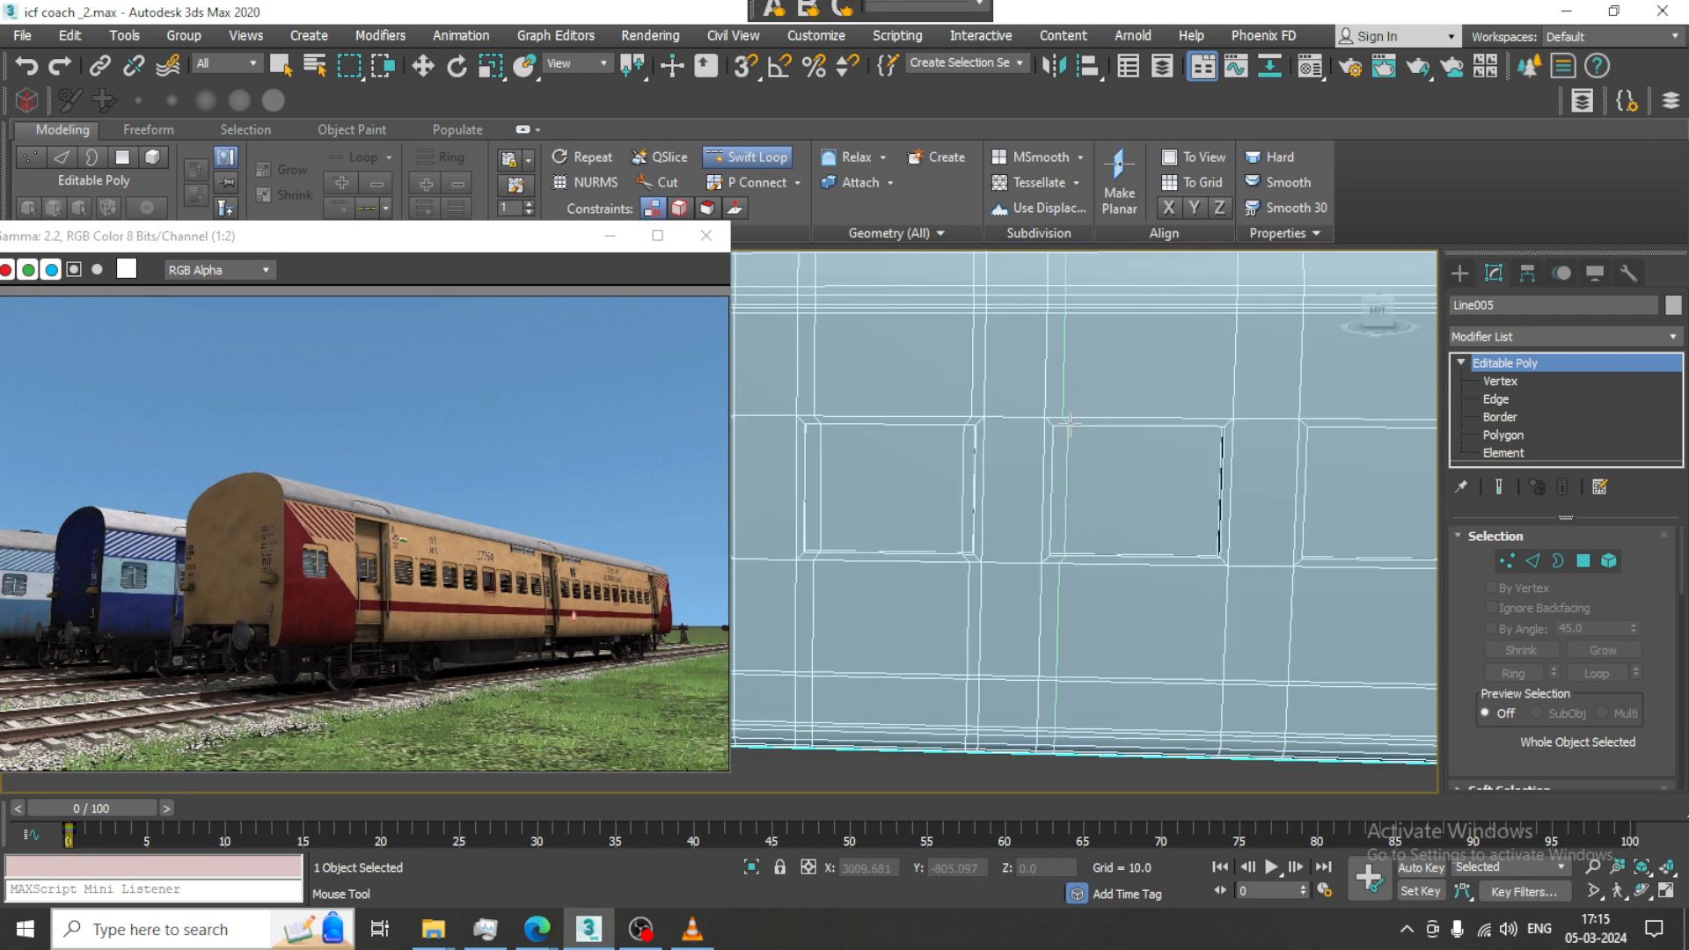
left_click(1068, 422)
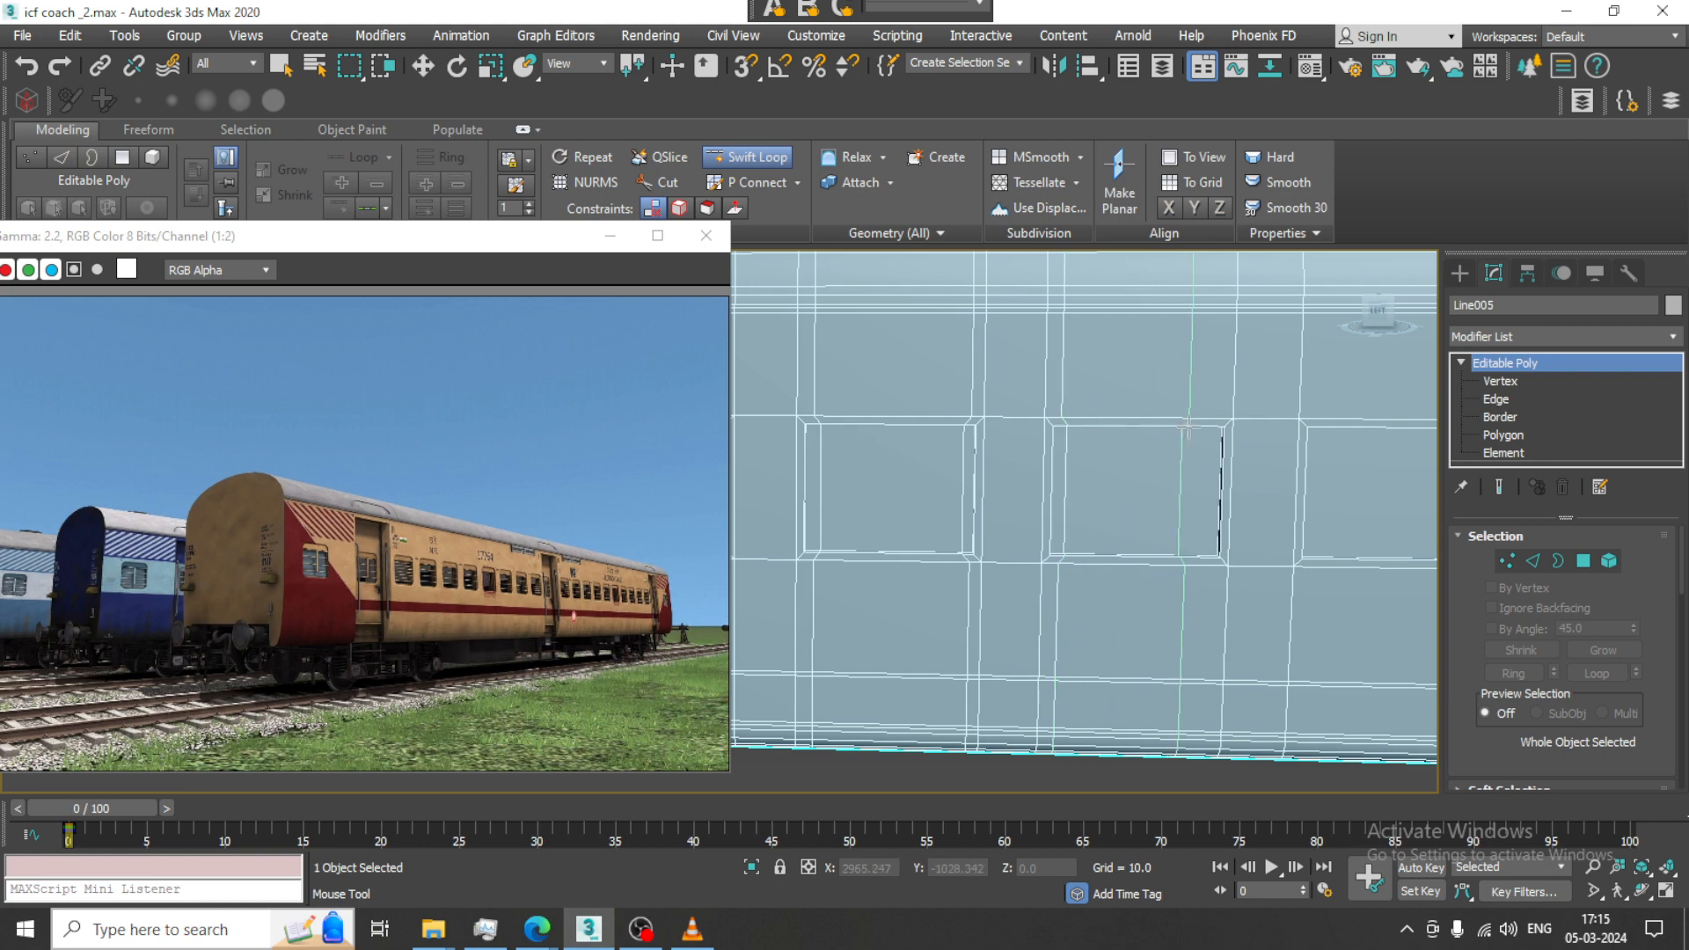
left_click(1210, 426)
middle_click_drag(1268, 476, 1029, 480)
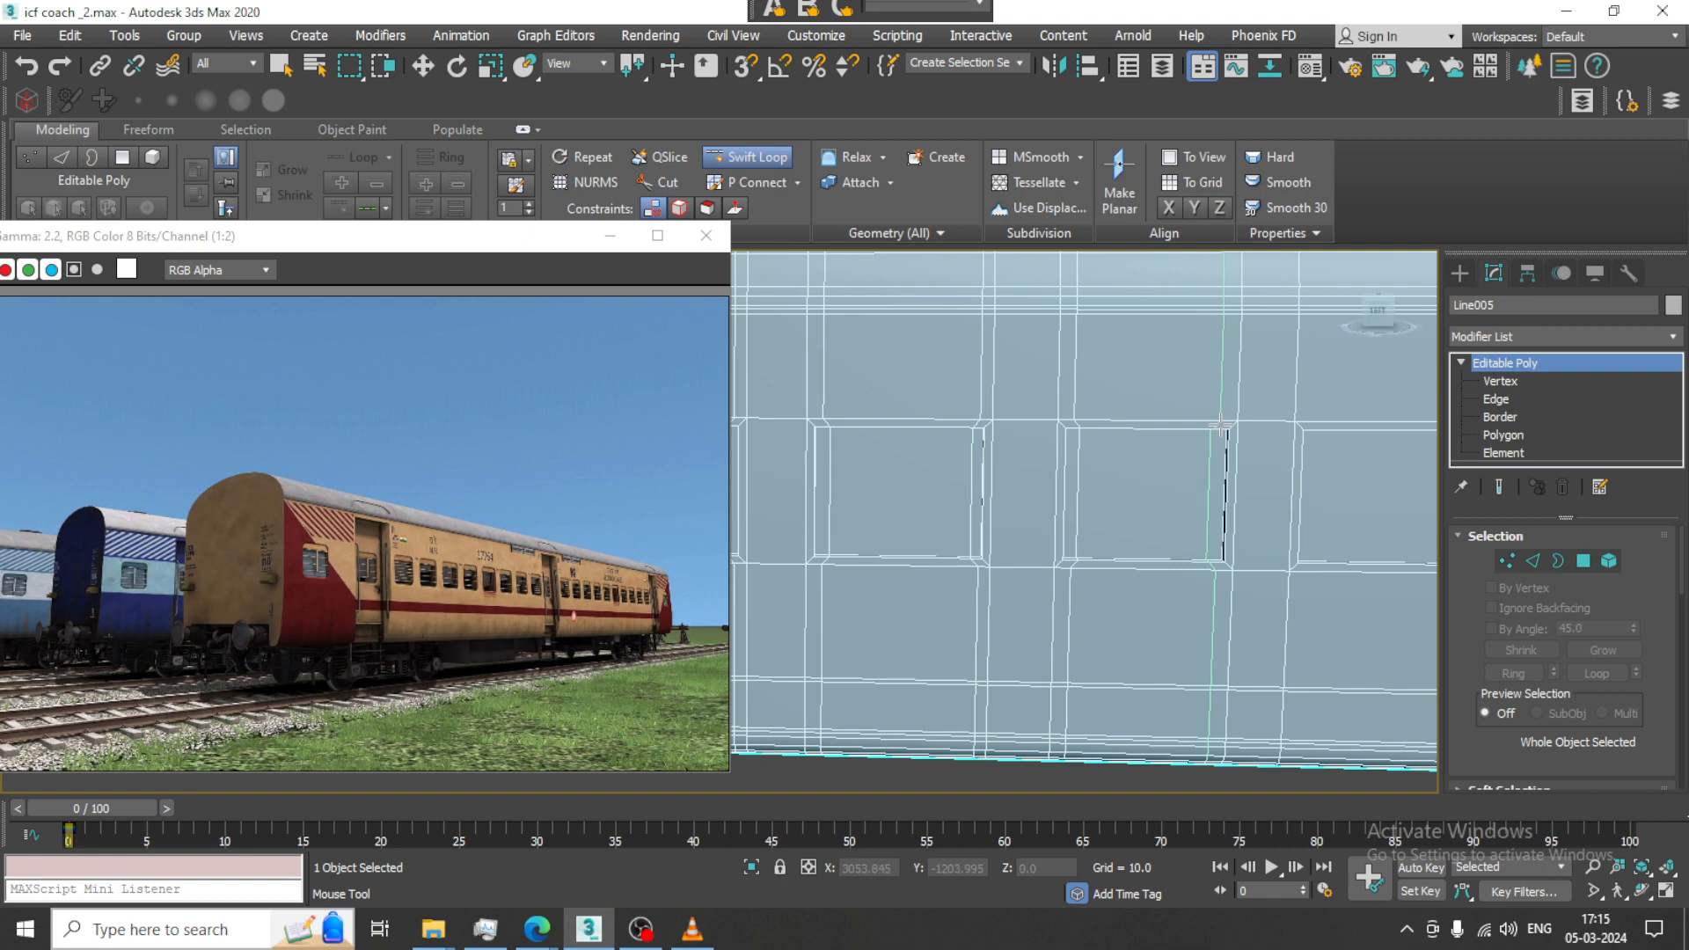
left_click(1221, 426)
middle_click_drag(1249, 444, 1143, 446)
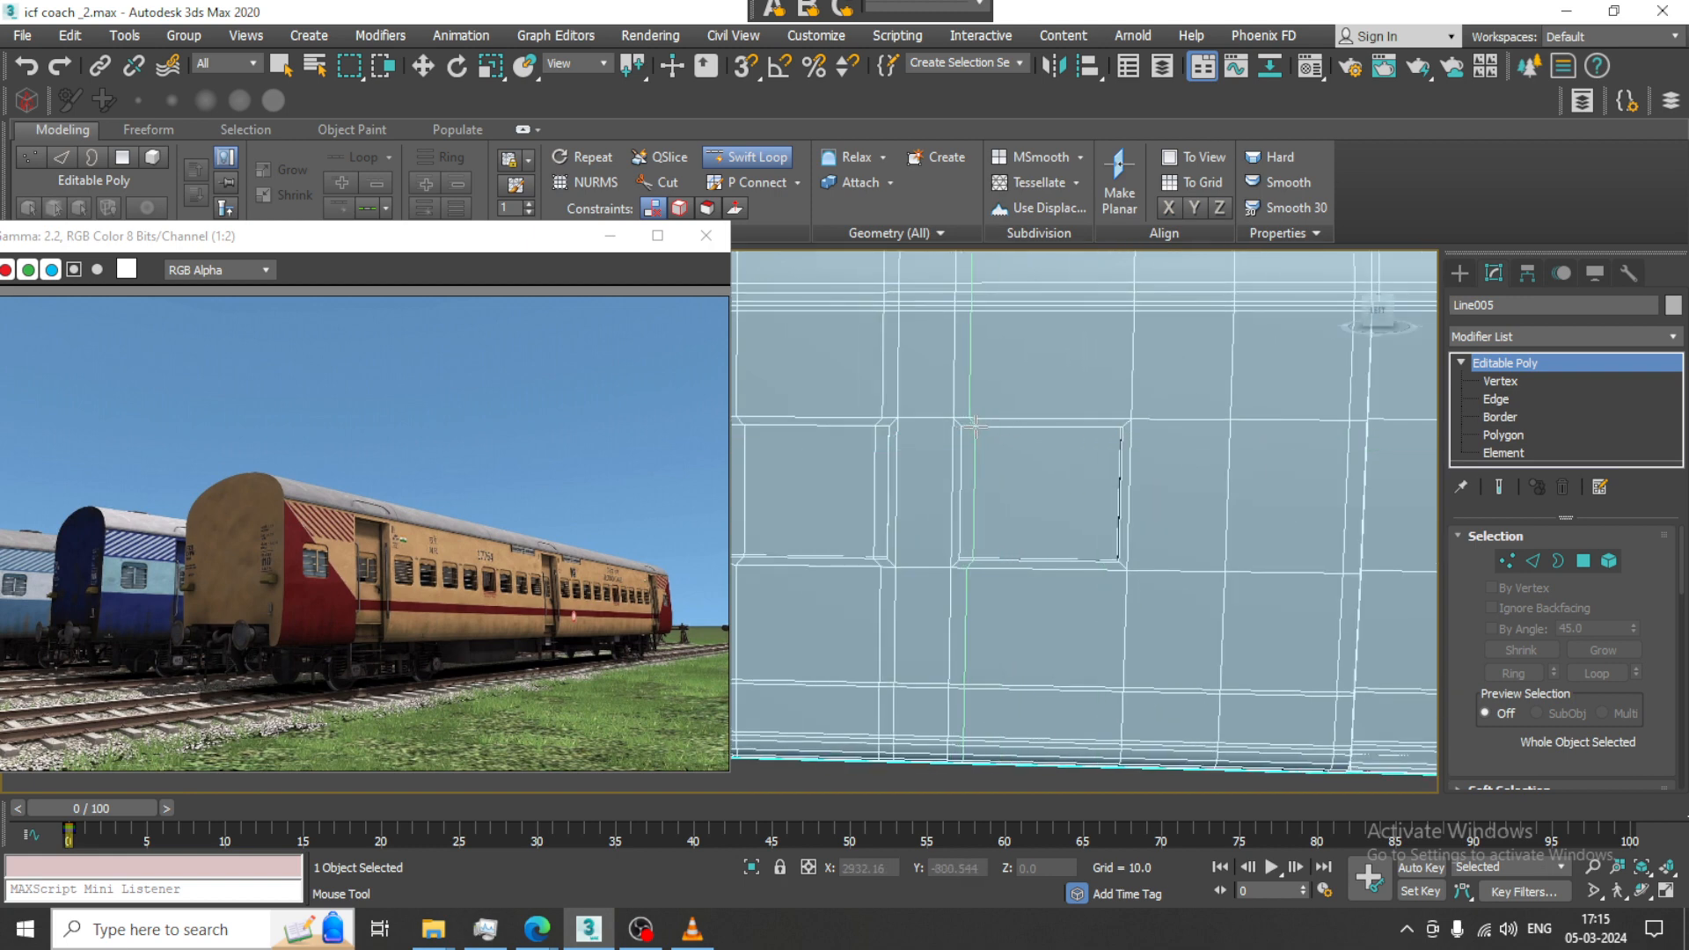
left_click(976, 426)
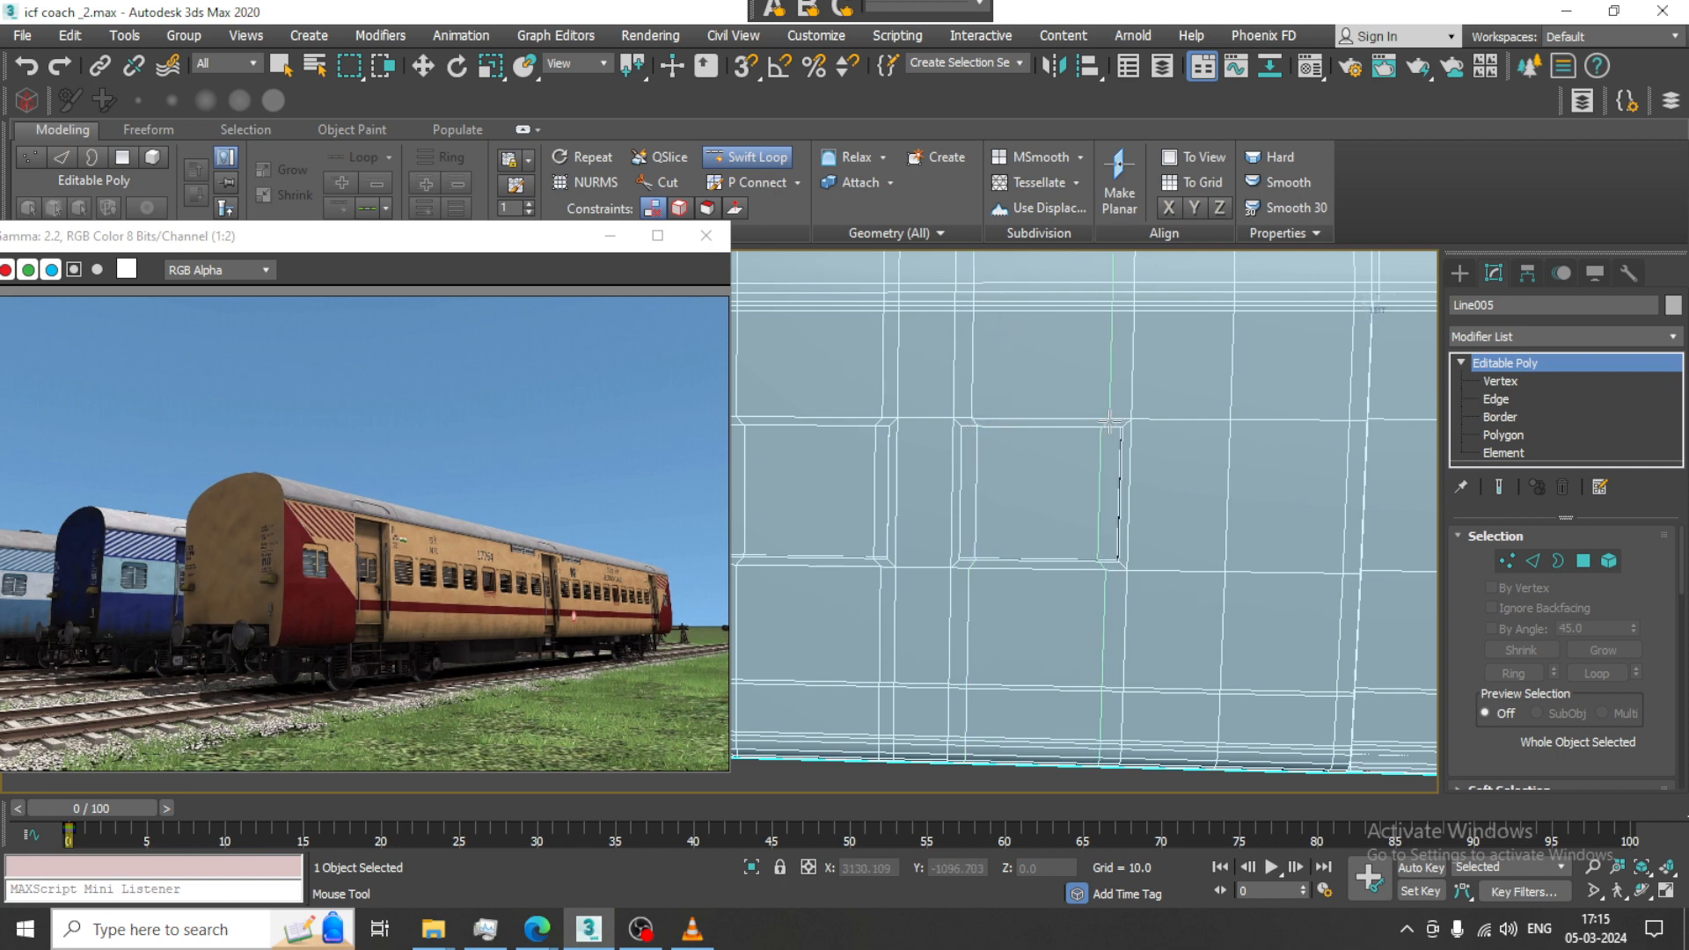
Add one vertical edge loop on the blank wall just beyond the second door
scroll(1012, 452, "down", 8)
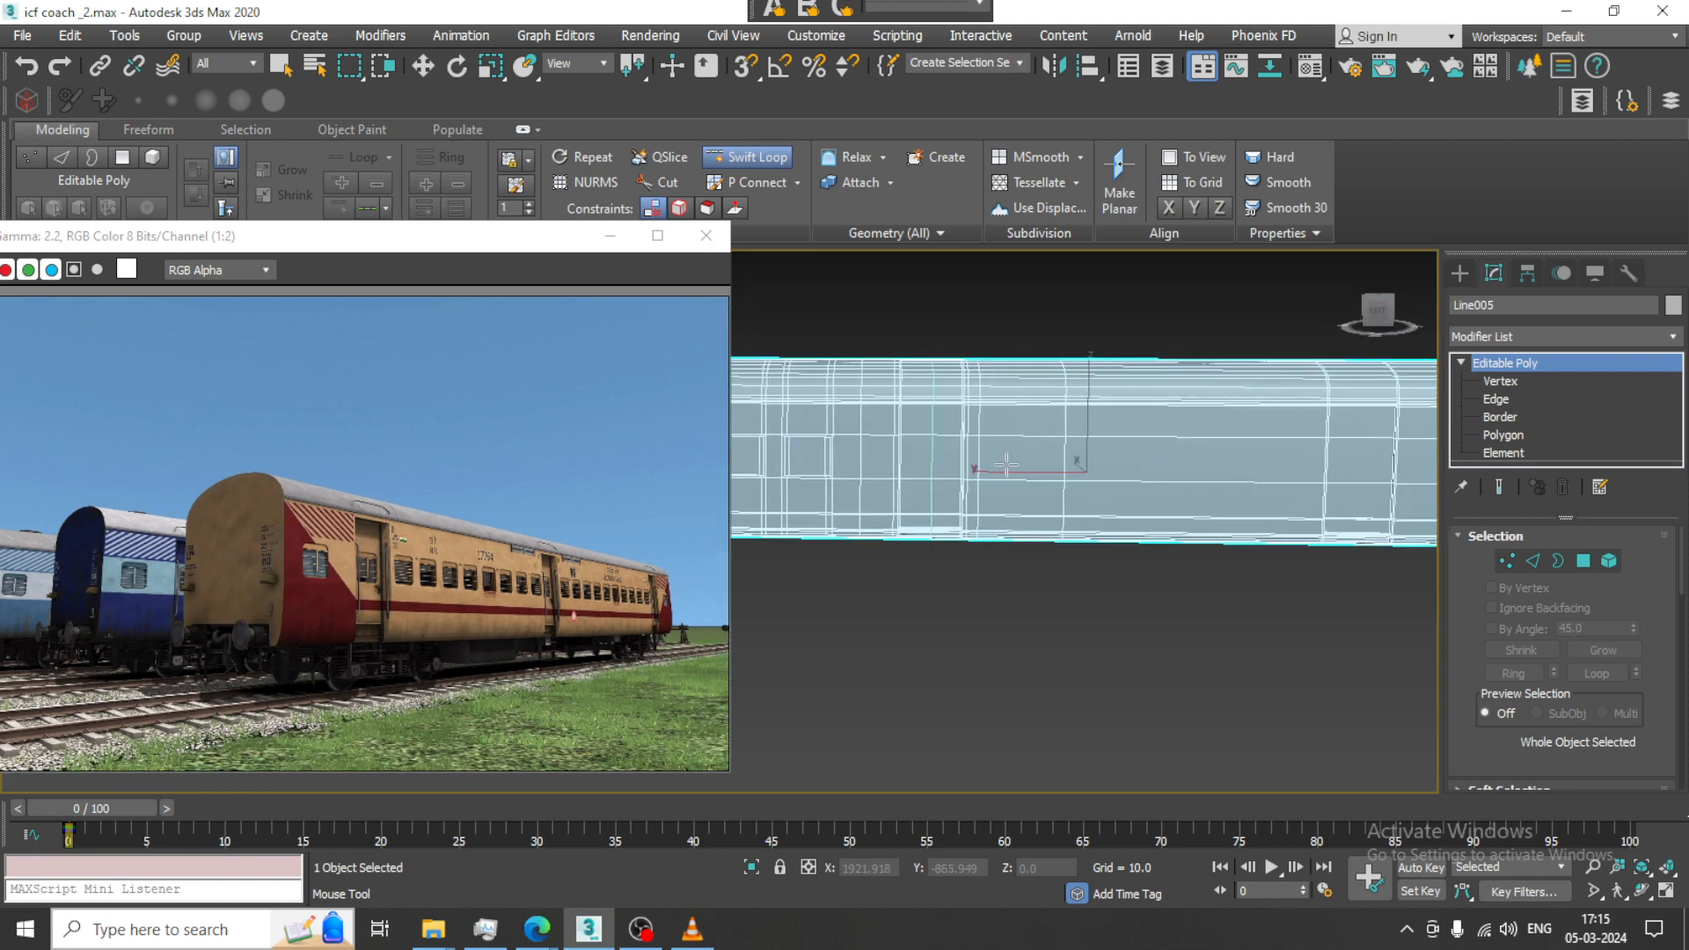
scroll(1161, 466, "up", 3)
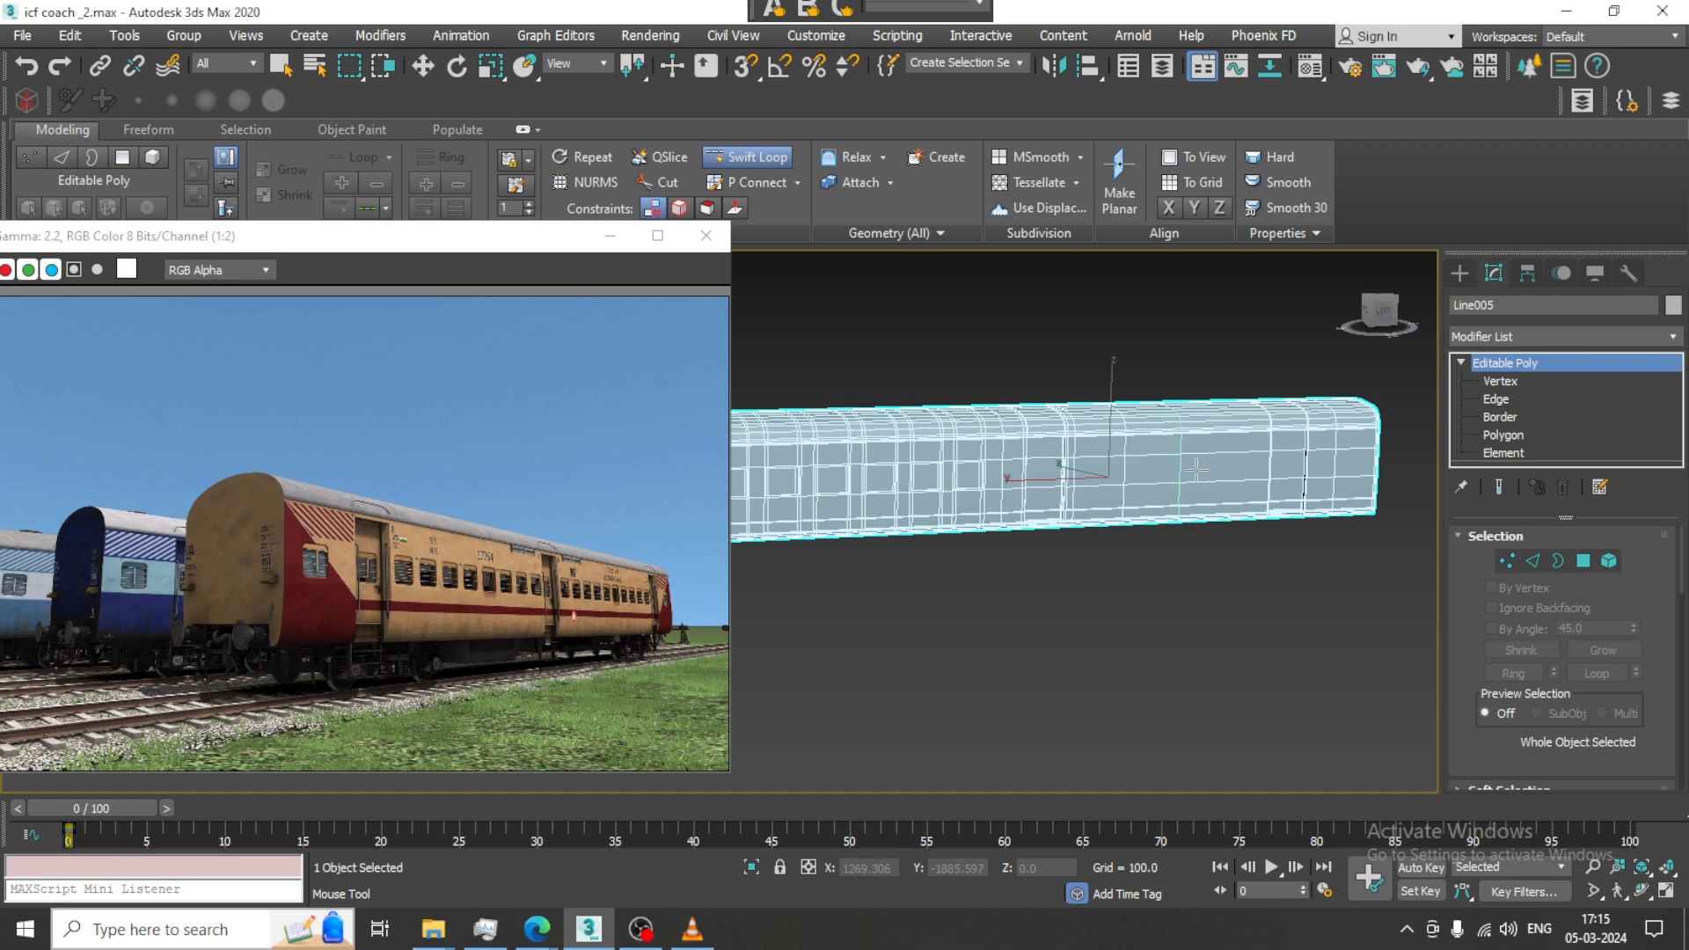
scroll(1174, 484, "up", 6)
scroll(937, 445, "down", 2)
middle_click_drag(937, 445, 1074, 411)
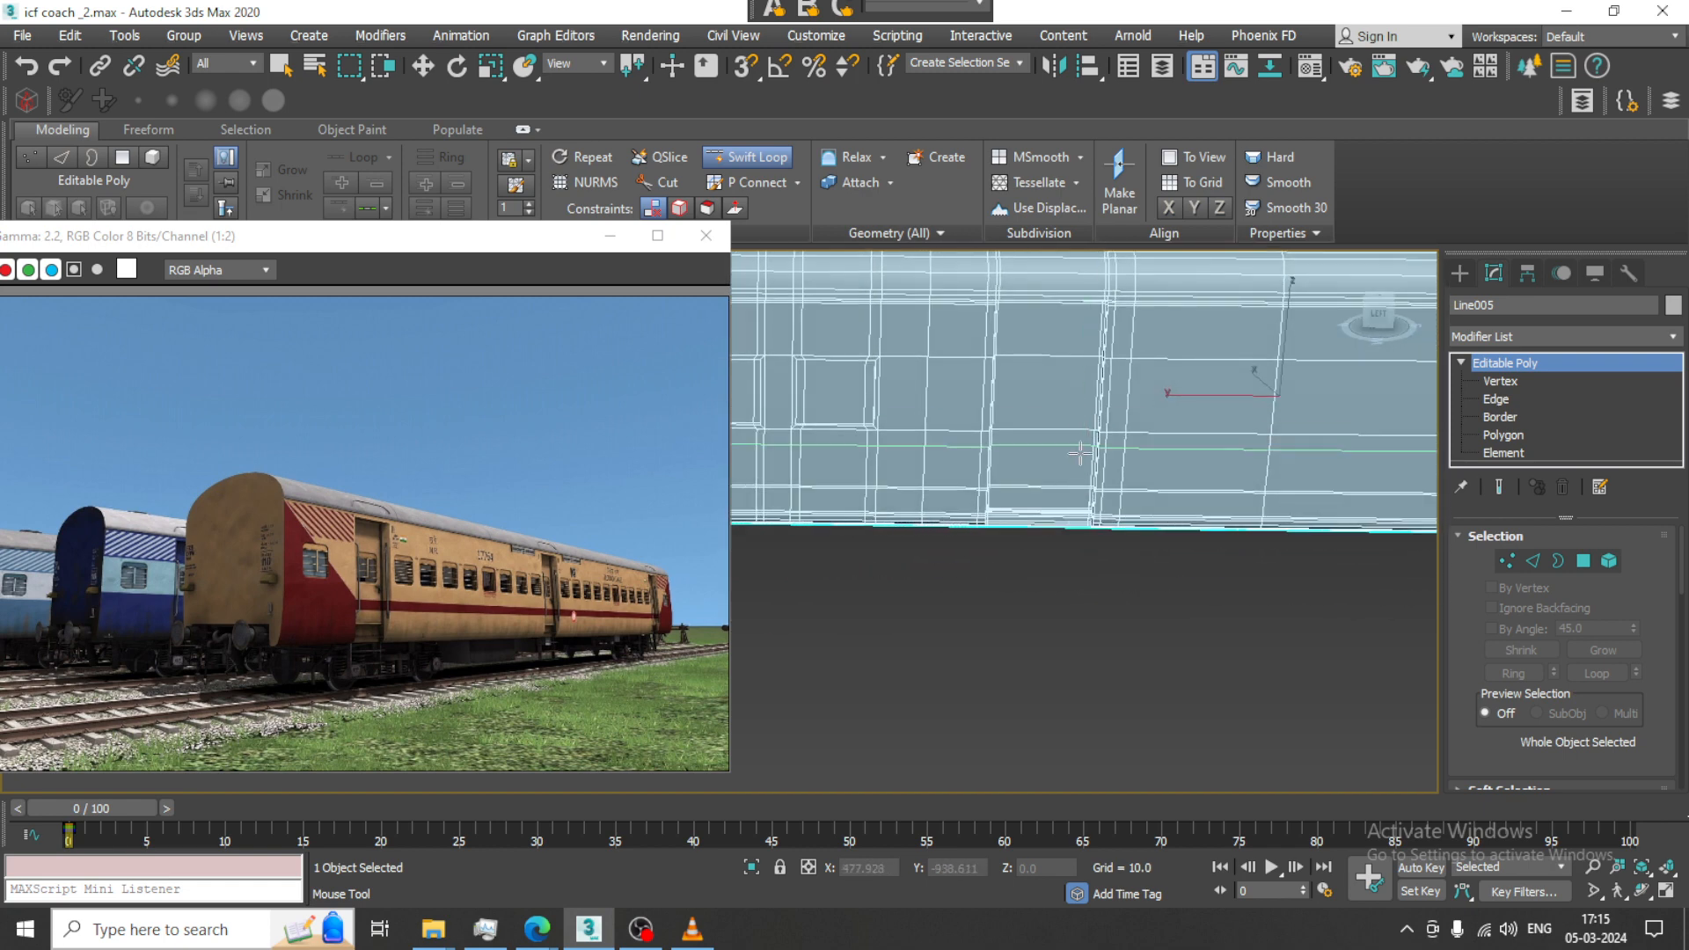
middle_click_drag(987, 451, 795, 477)
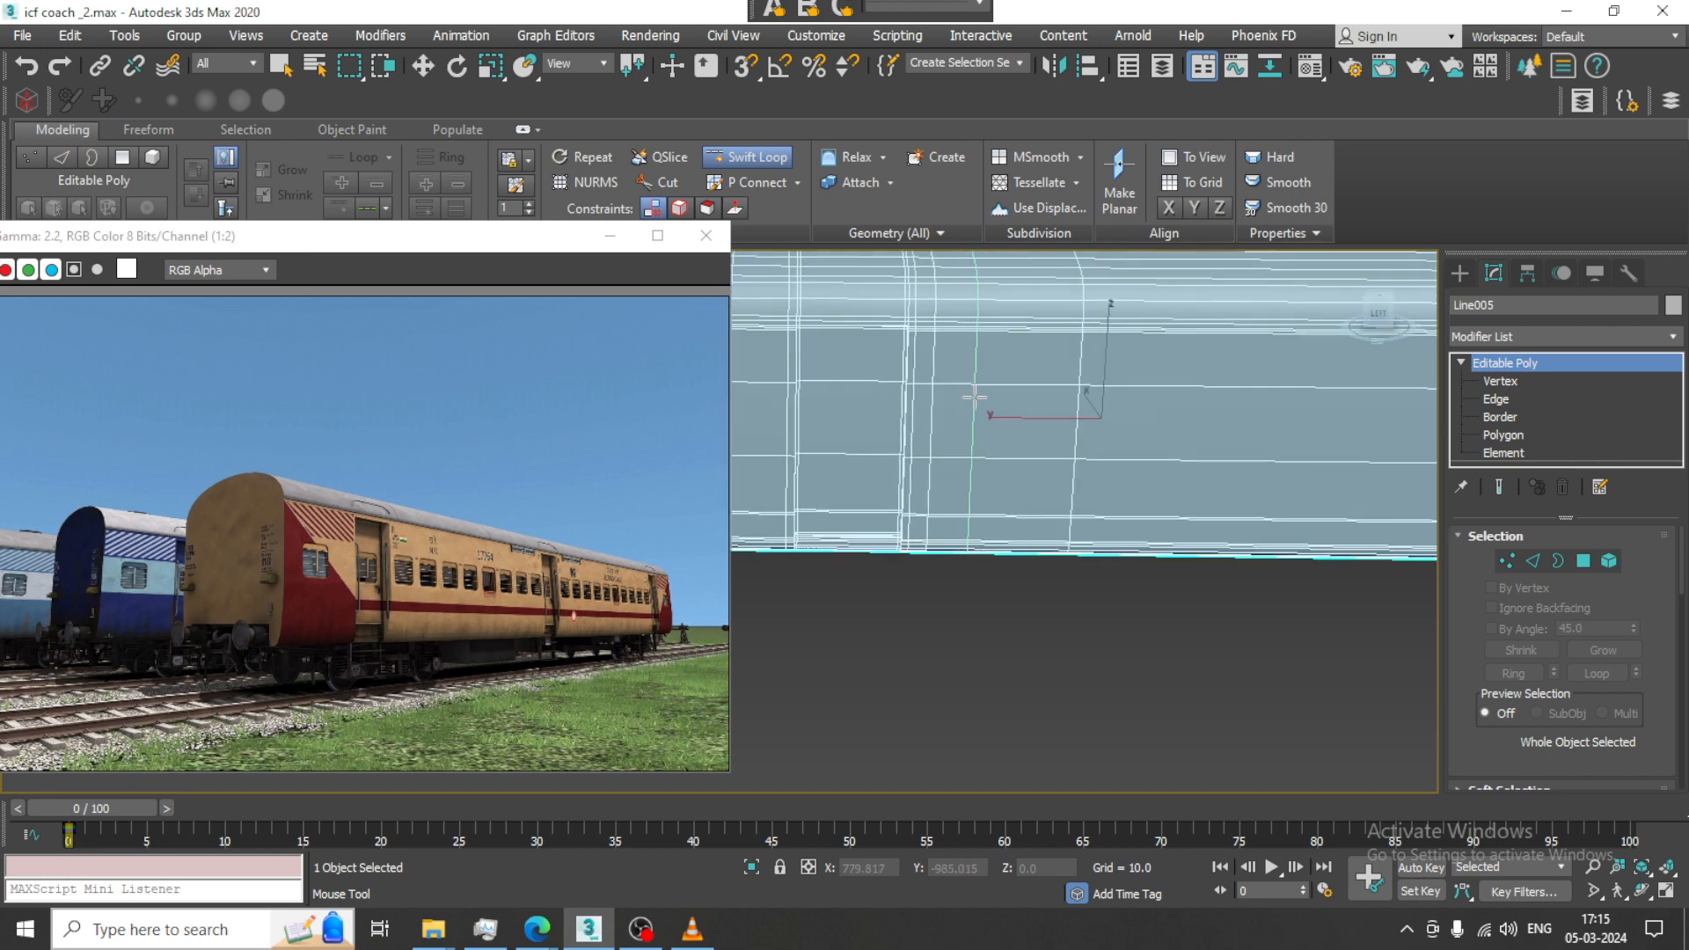
scroll(1178, 406, "down", 1)
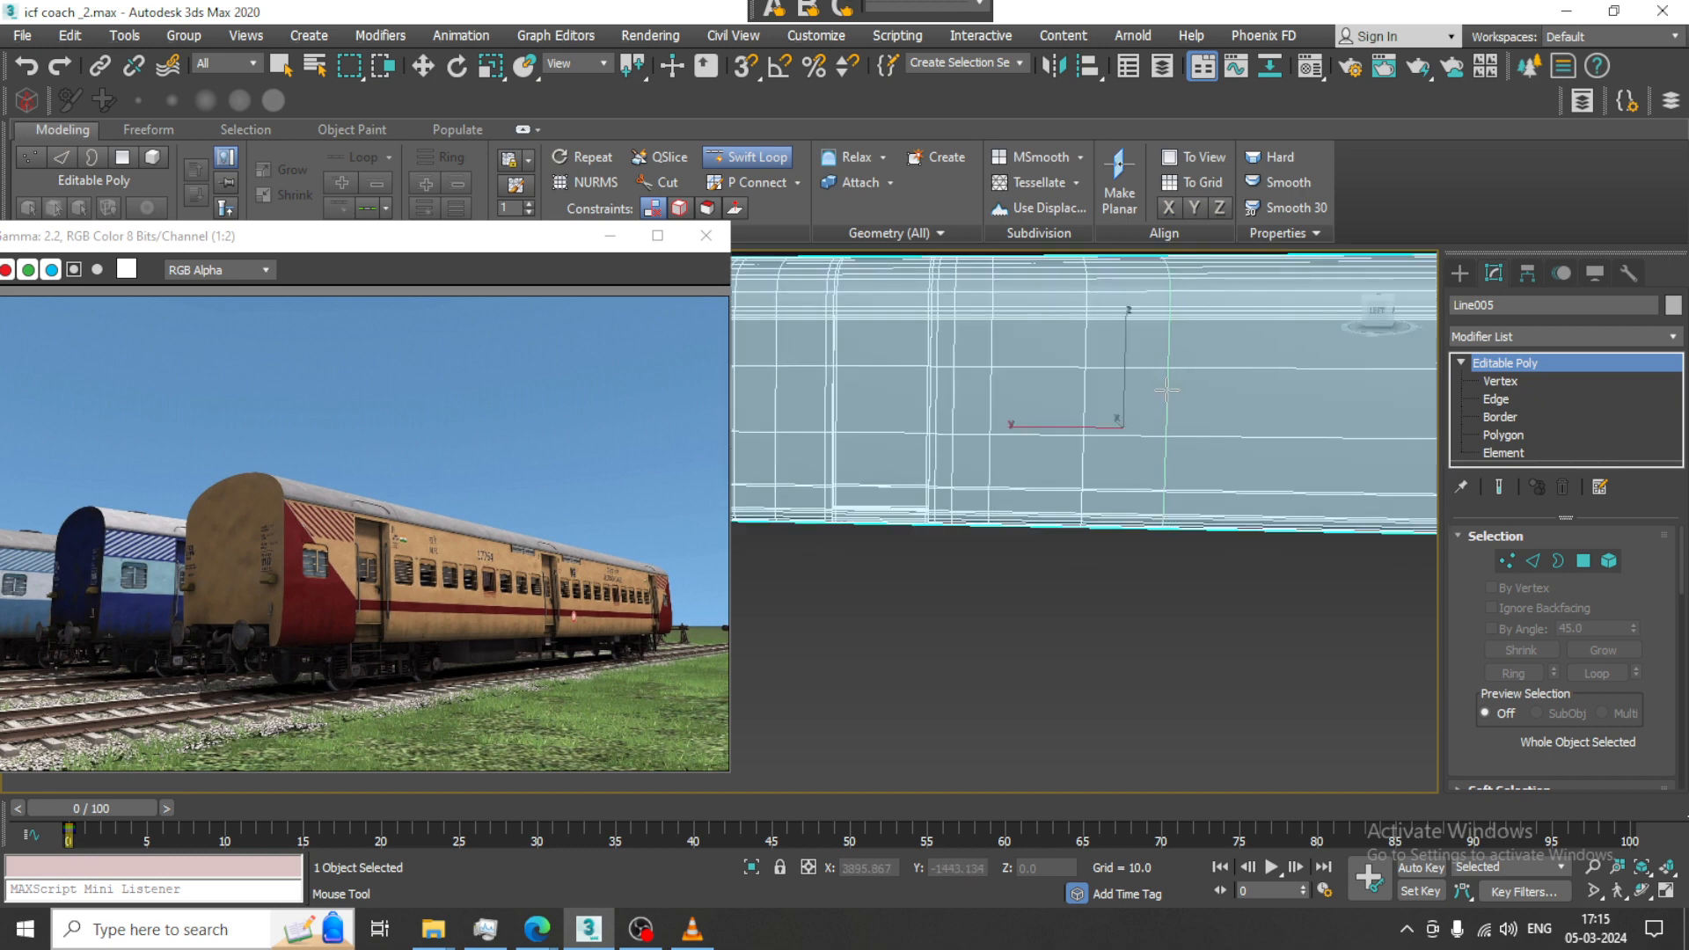
Move the next vertical edge loop beyond the second door about 10 units along Y toward the door
key("w")
middle_click_drag(1145, 390, 1119, 461)
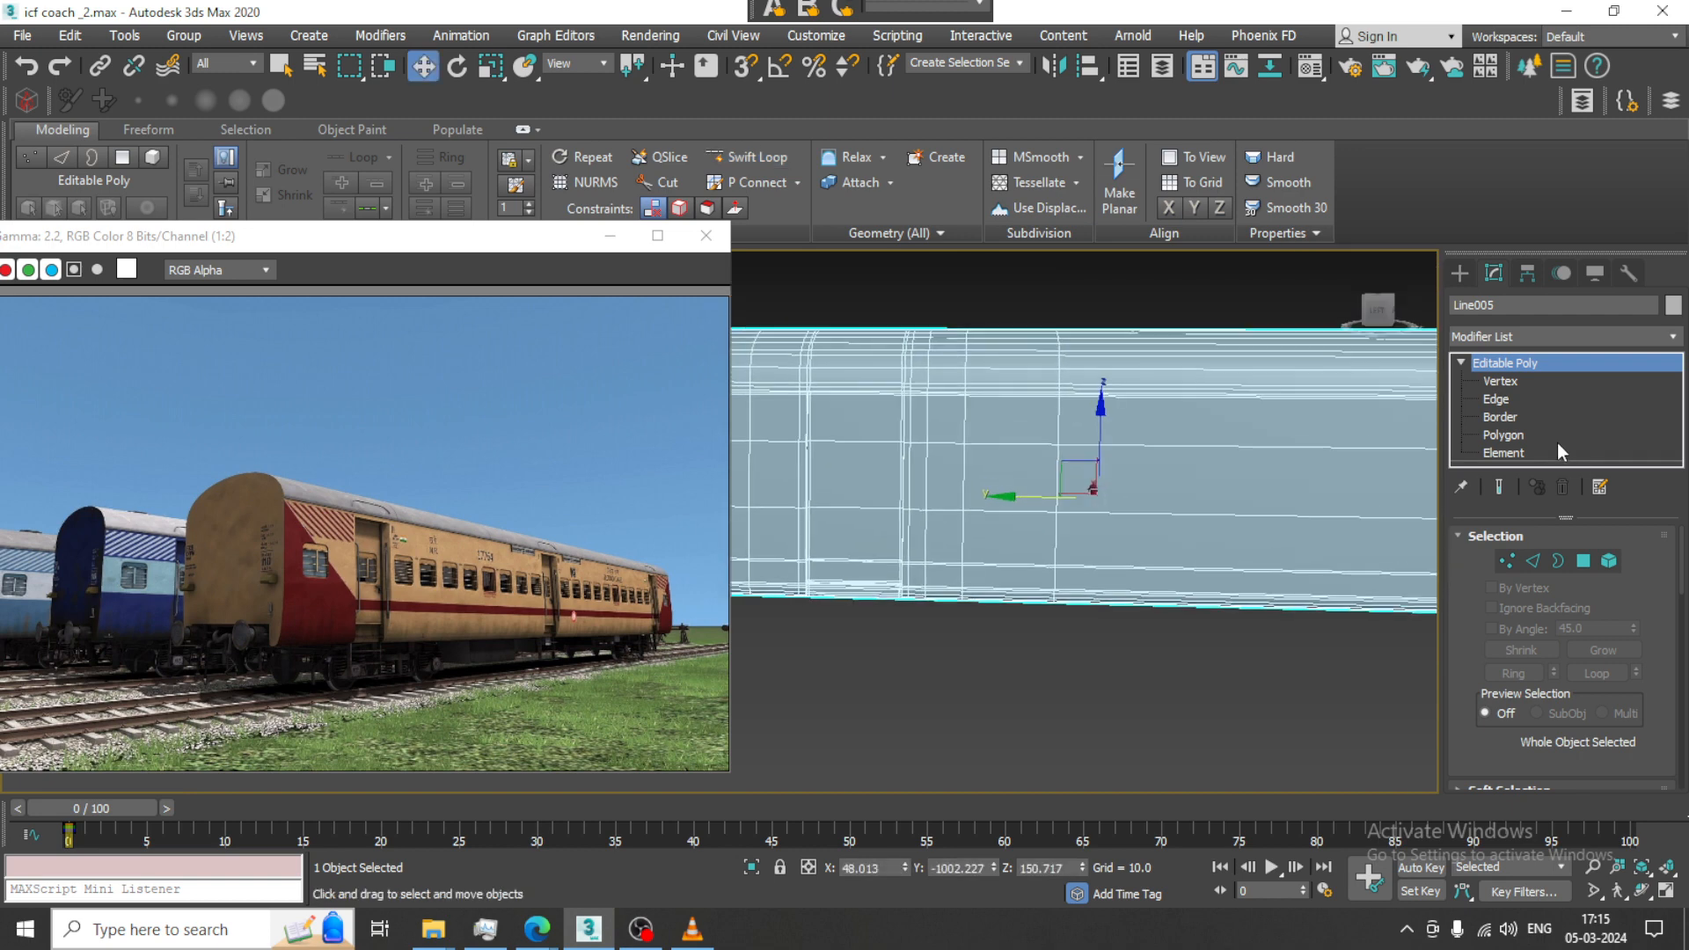
left_click(1503, 400)
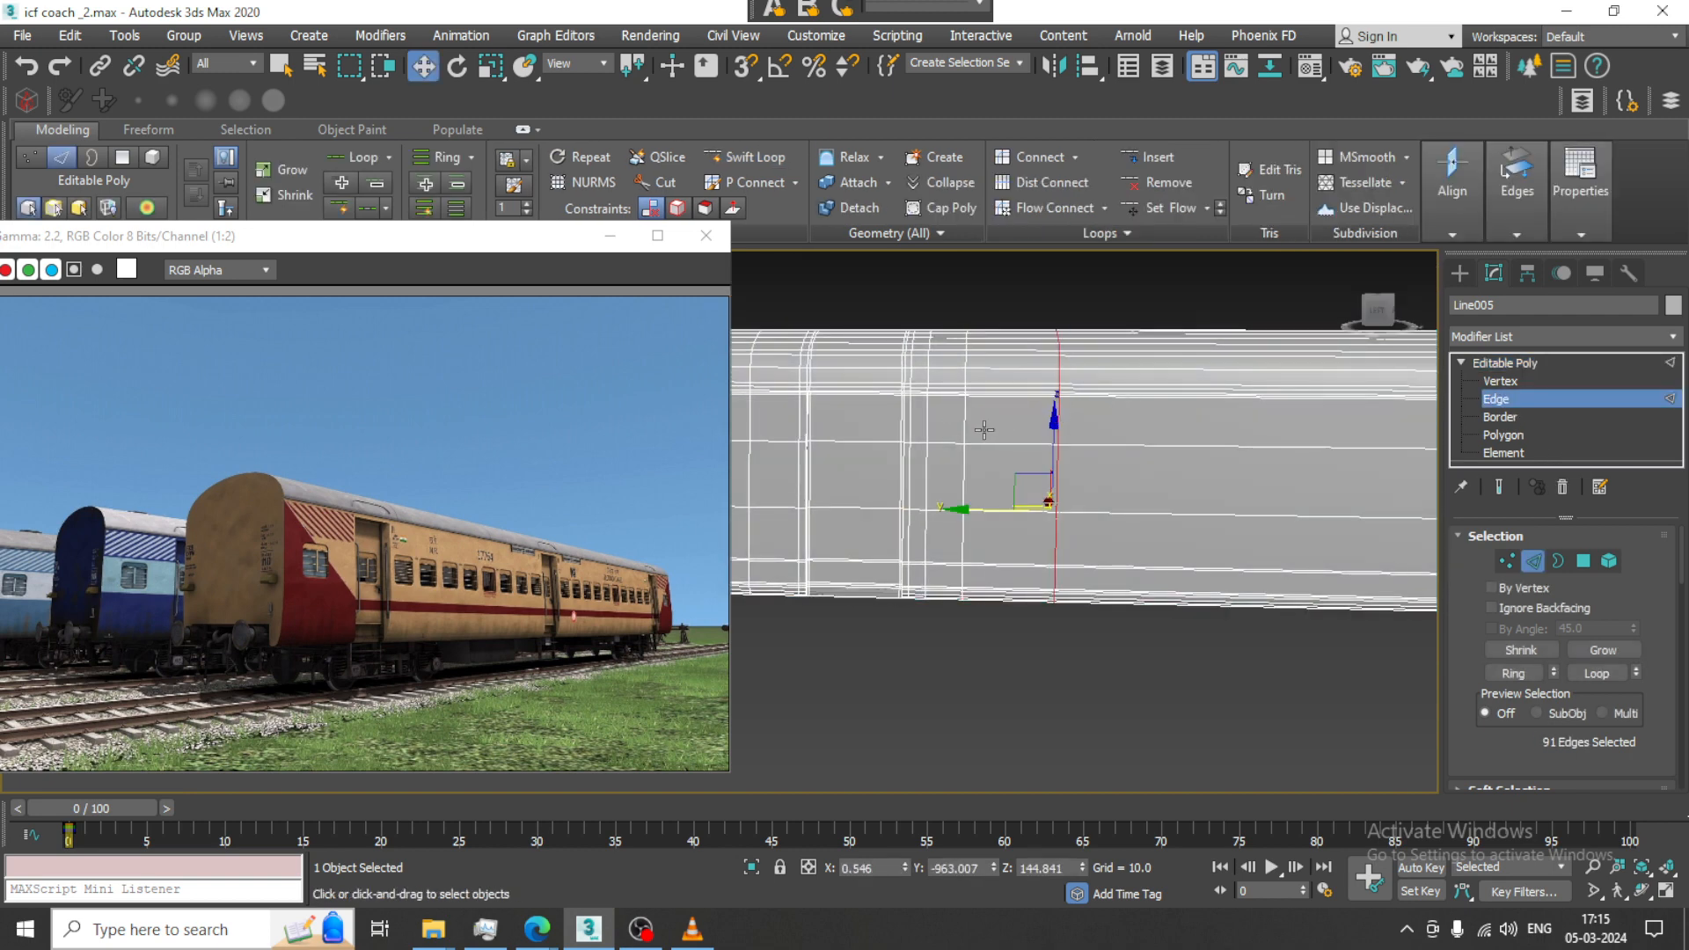
left_click_drag(975, 509, 971, 508)
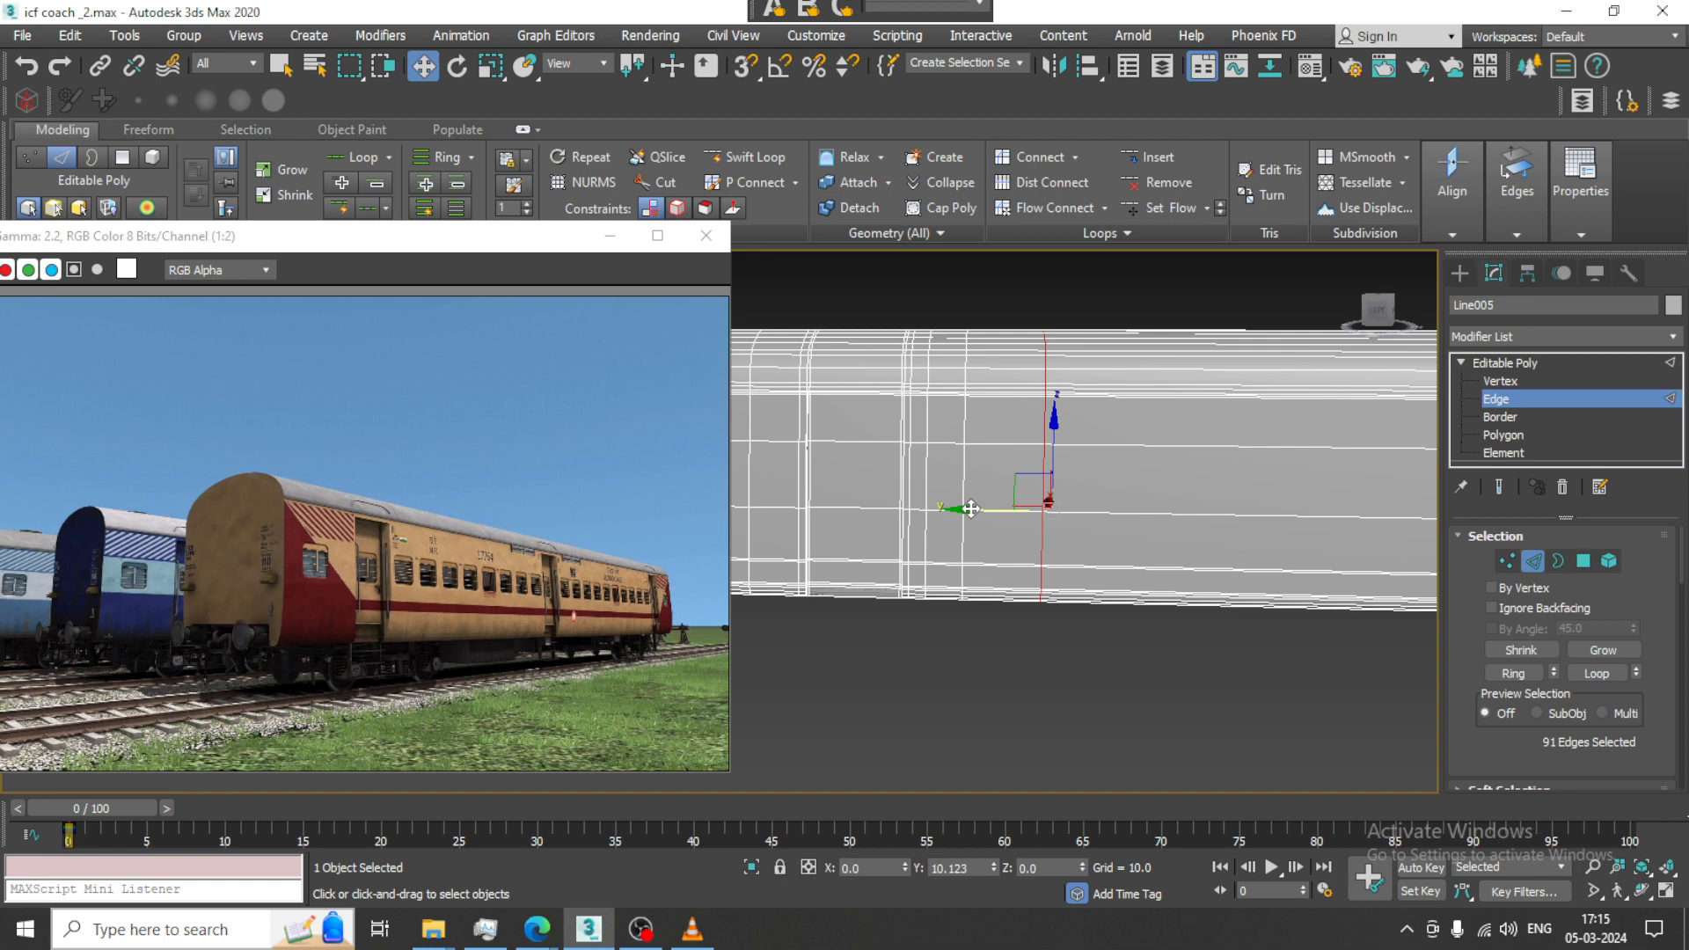
middle_click_drag(1074, 487, 1059, 484, "alt")
Add three vertical Swift Loop edges: one close beside the moved loop and a close pair farther toward the coach's end
left_click(772, 167)
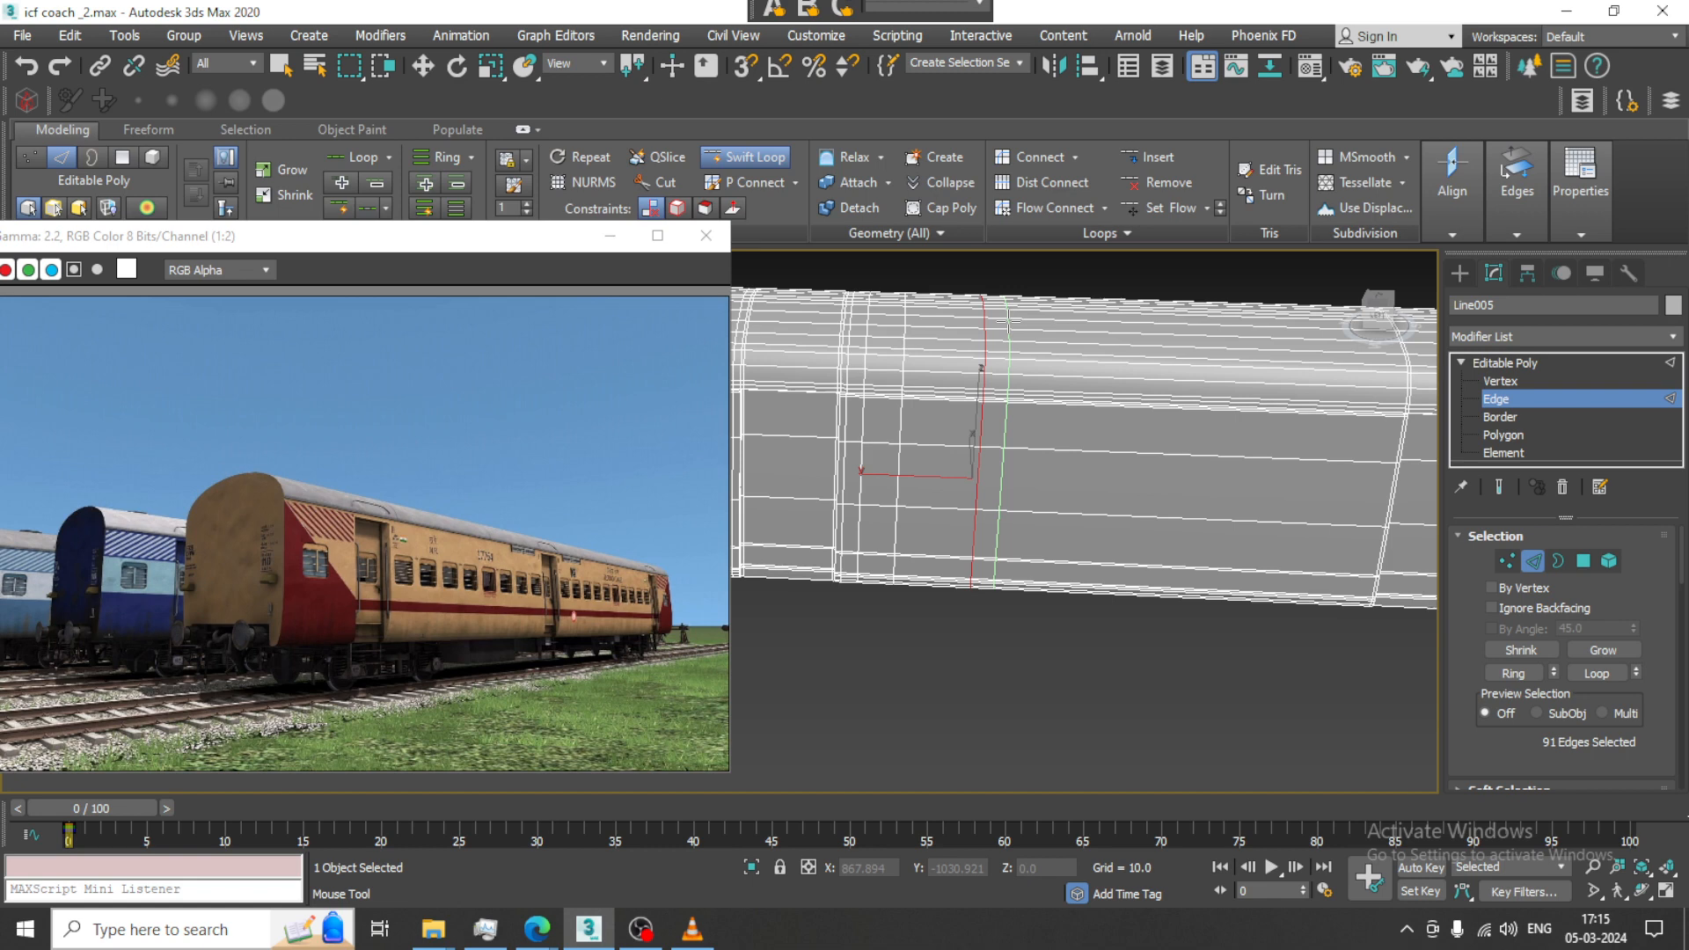
left_click(1007, 321)
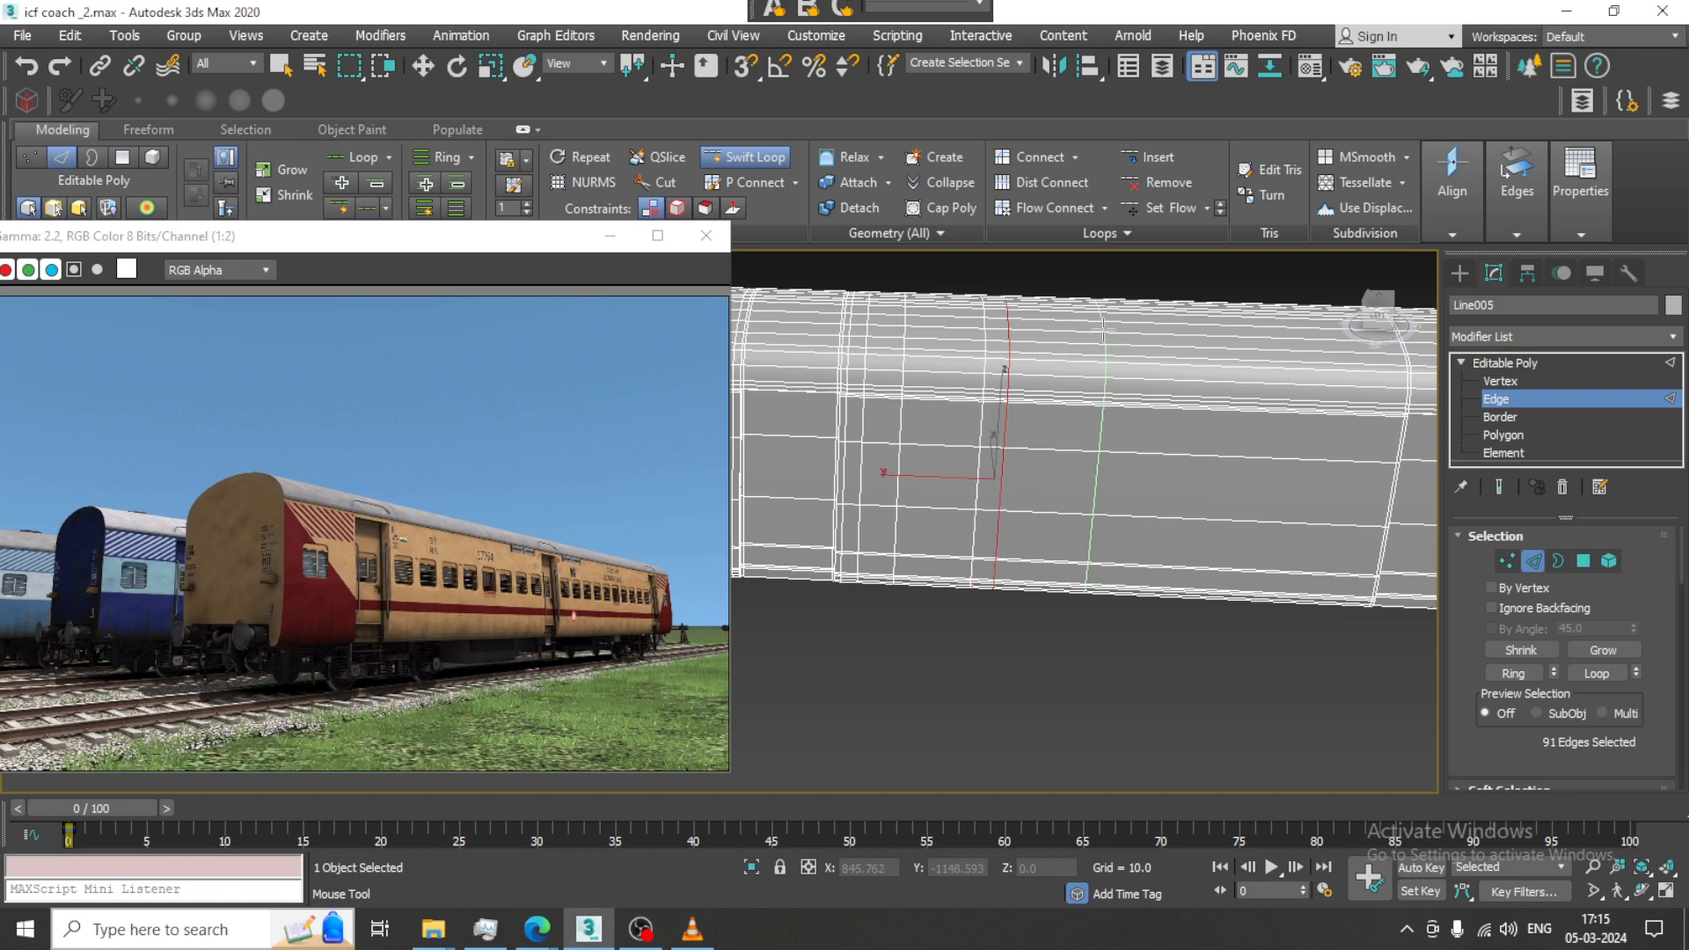
left_click(1102, 329)
scroll(1102, 330, "down", 2)
middle_click_drag(1105, 335, 1043, 349)
scroll(1105, 362, "up", 1)
scroll(1161, 371, "up", 2)
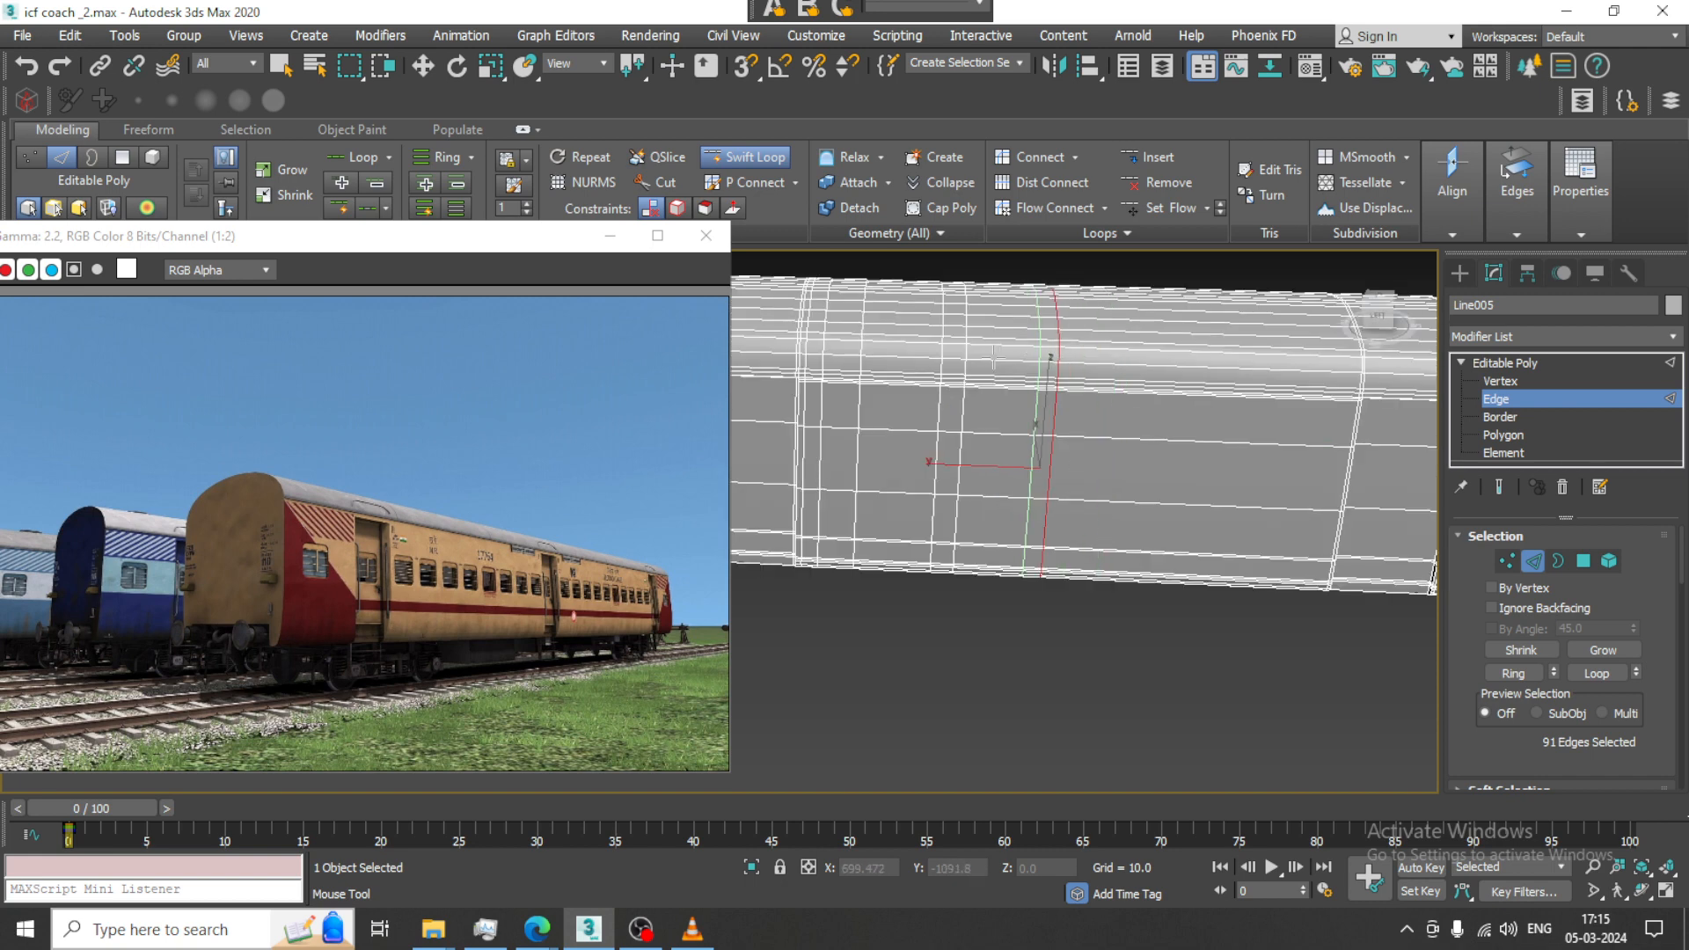
scroll(993, 357, "down", 2)
mouse_move(971, 357)
middle_mouse_down()
mouse_move(1127, 362)
mouse_move(987, 341)
middle_mouse_up()
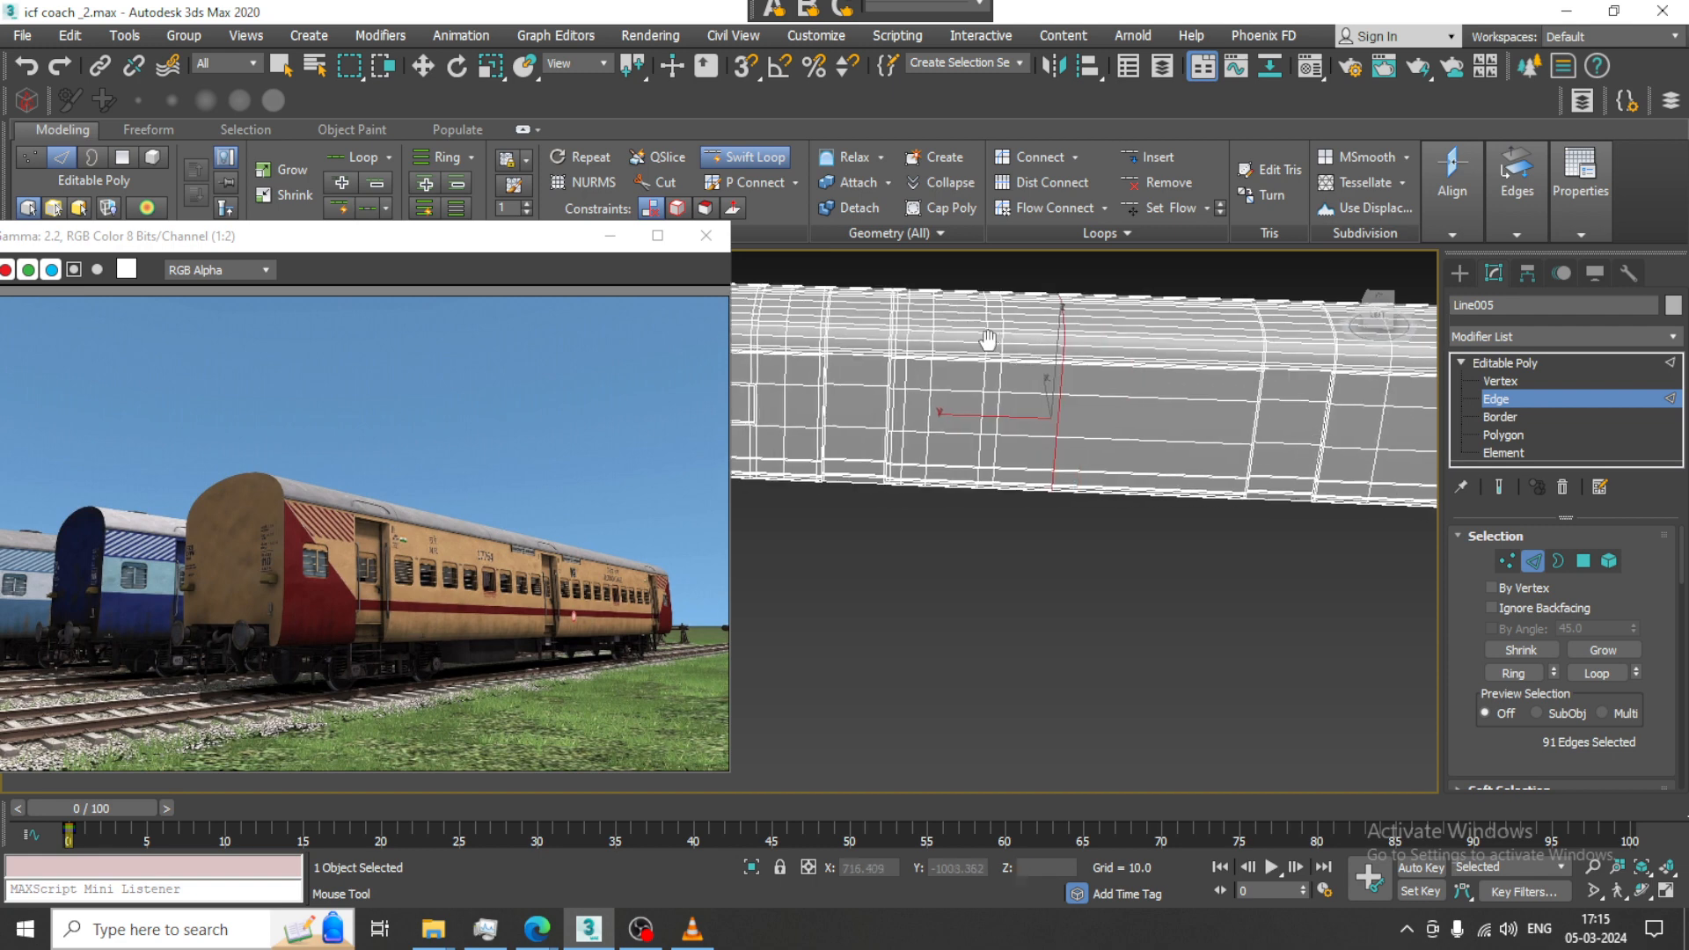
scroll(1059, 367, "up", 2)
left_click(1079, 371)
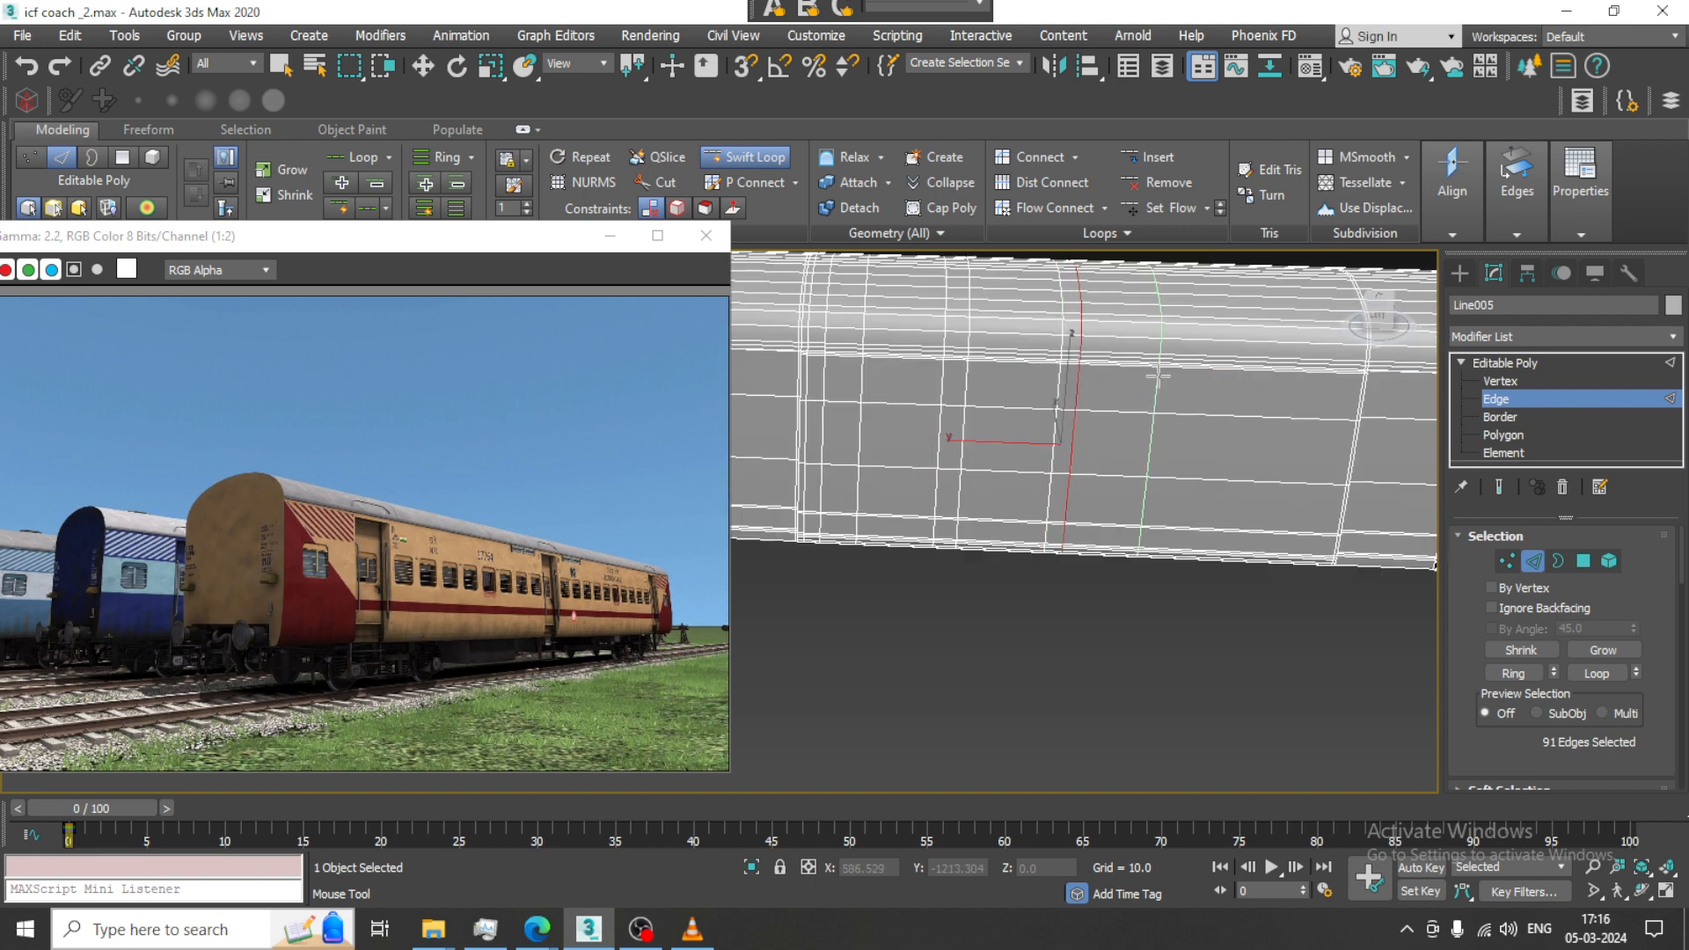
Add another close pair of vertical edge loops and a single loop beyond it toward the coach's end
left_click(1162, 376)
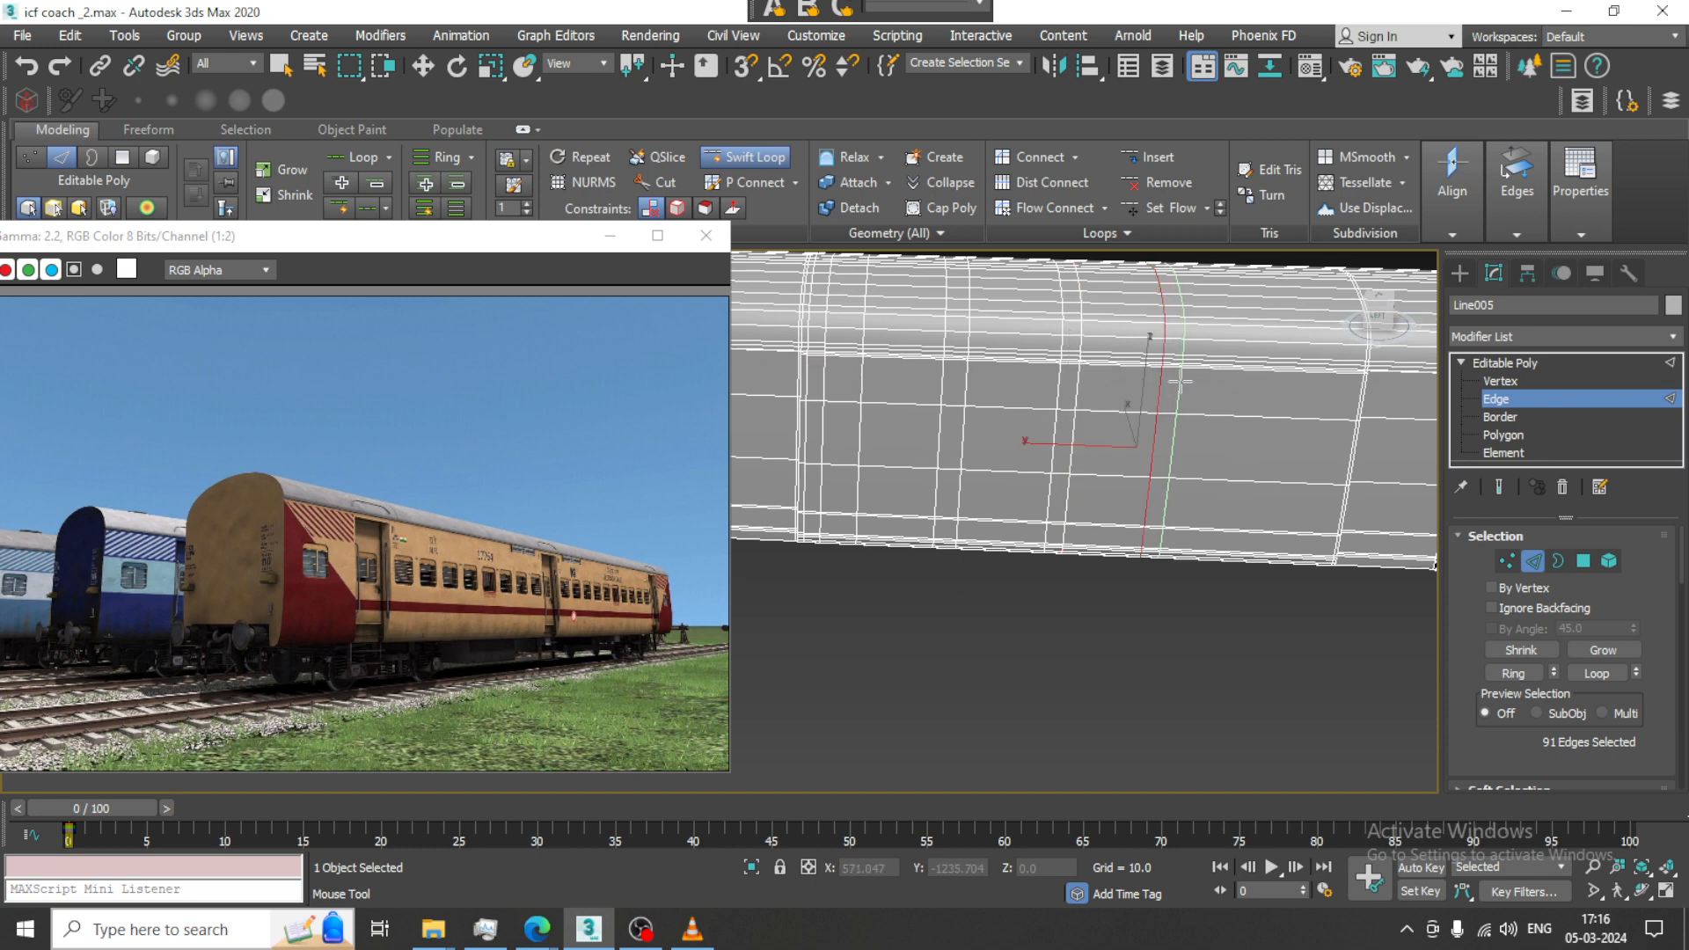
left_click(1179, 382)
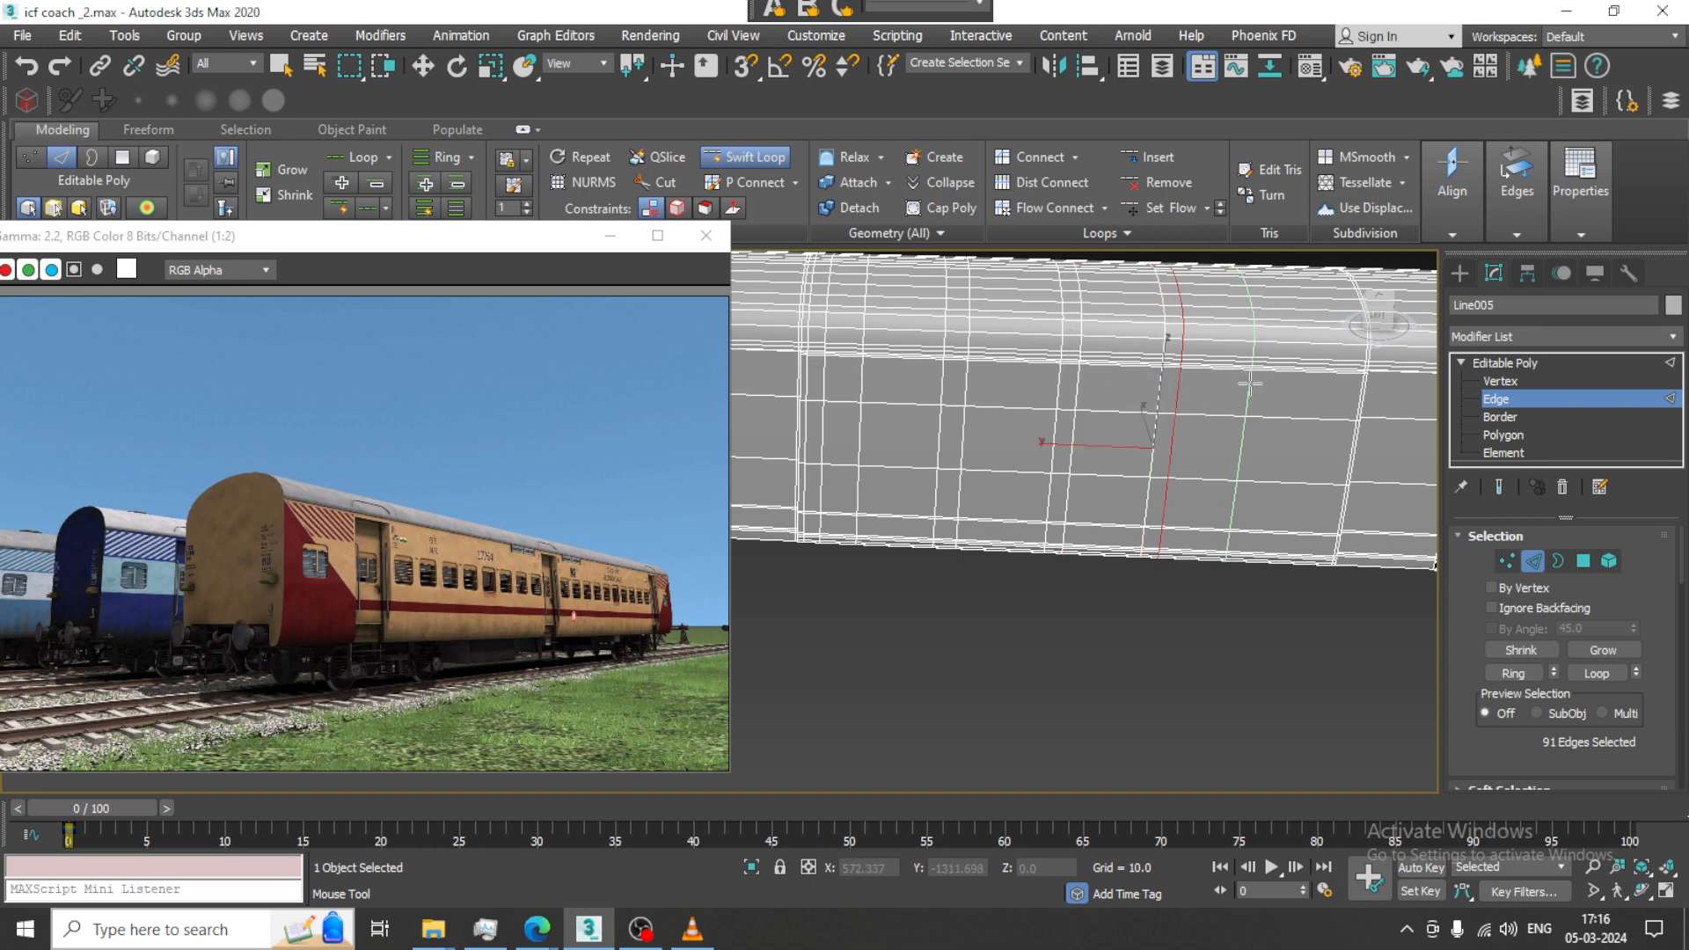
left_click(1256, 384)
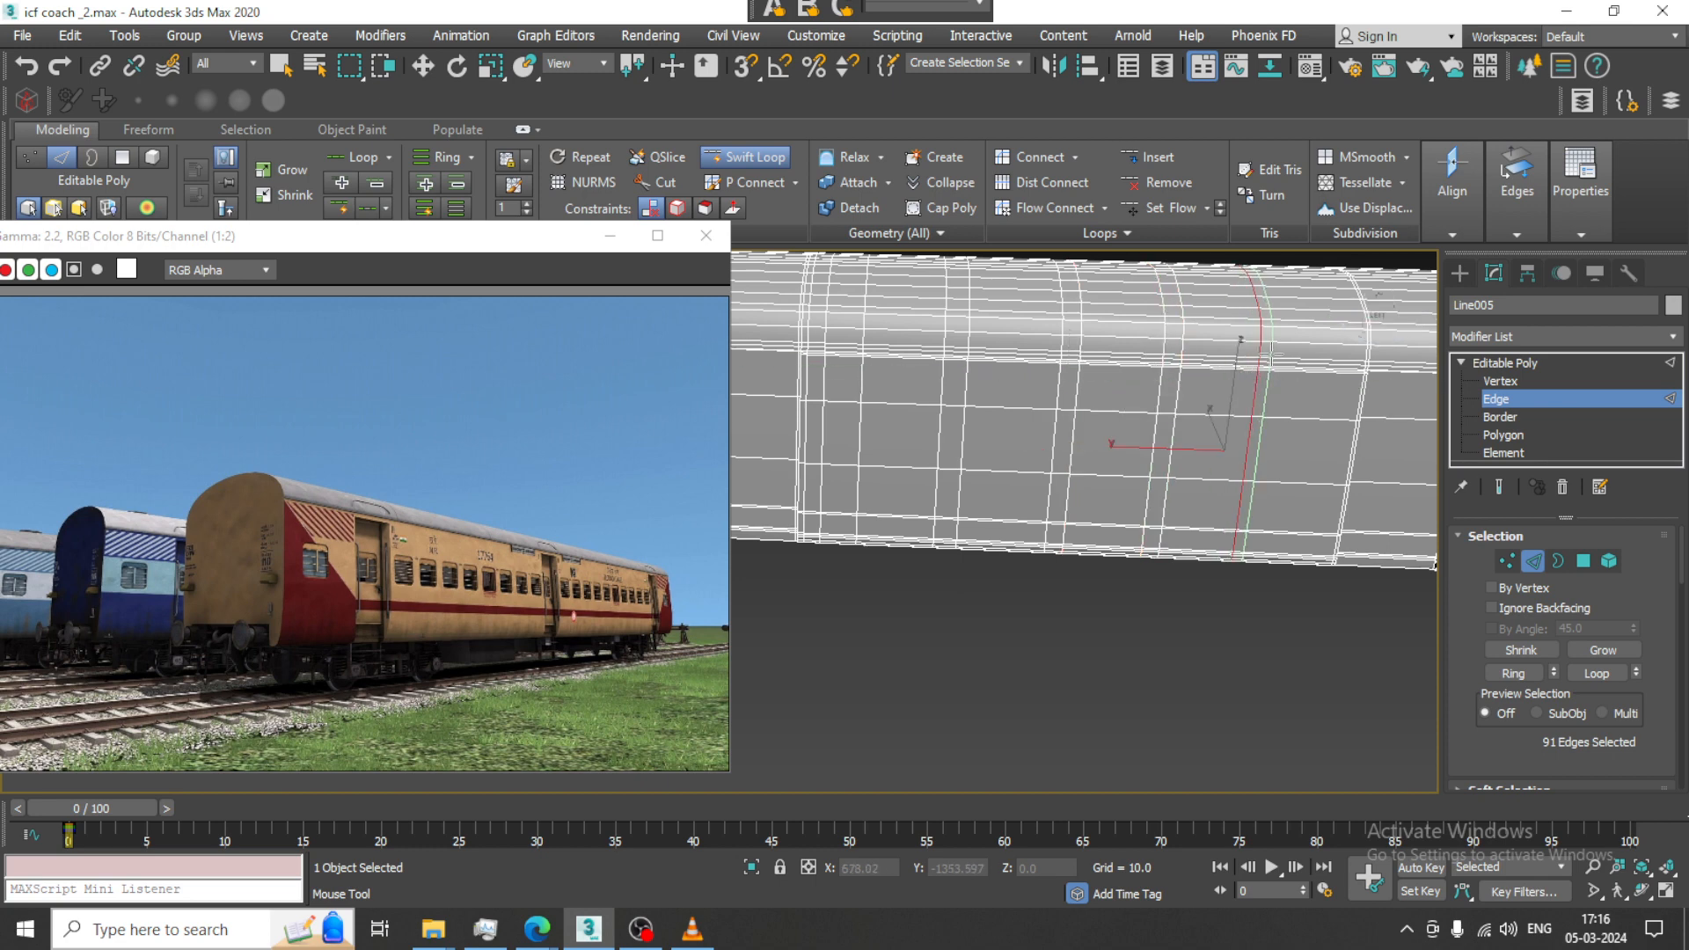
scroll(1269, 354, "down", 3)
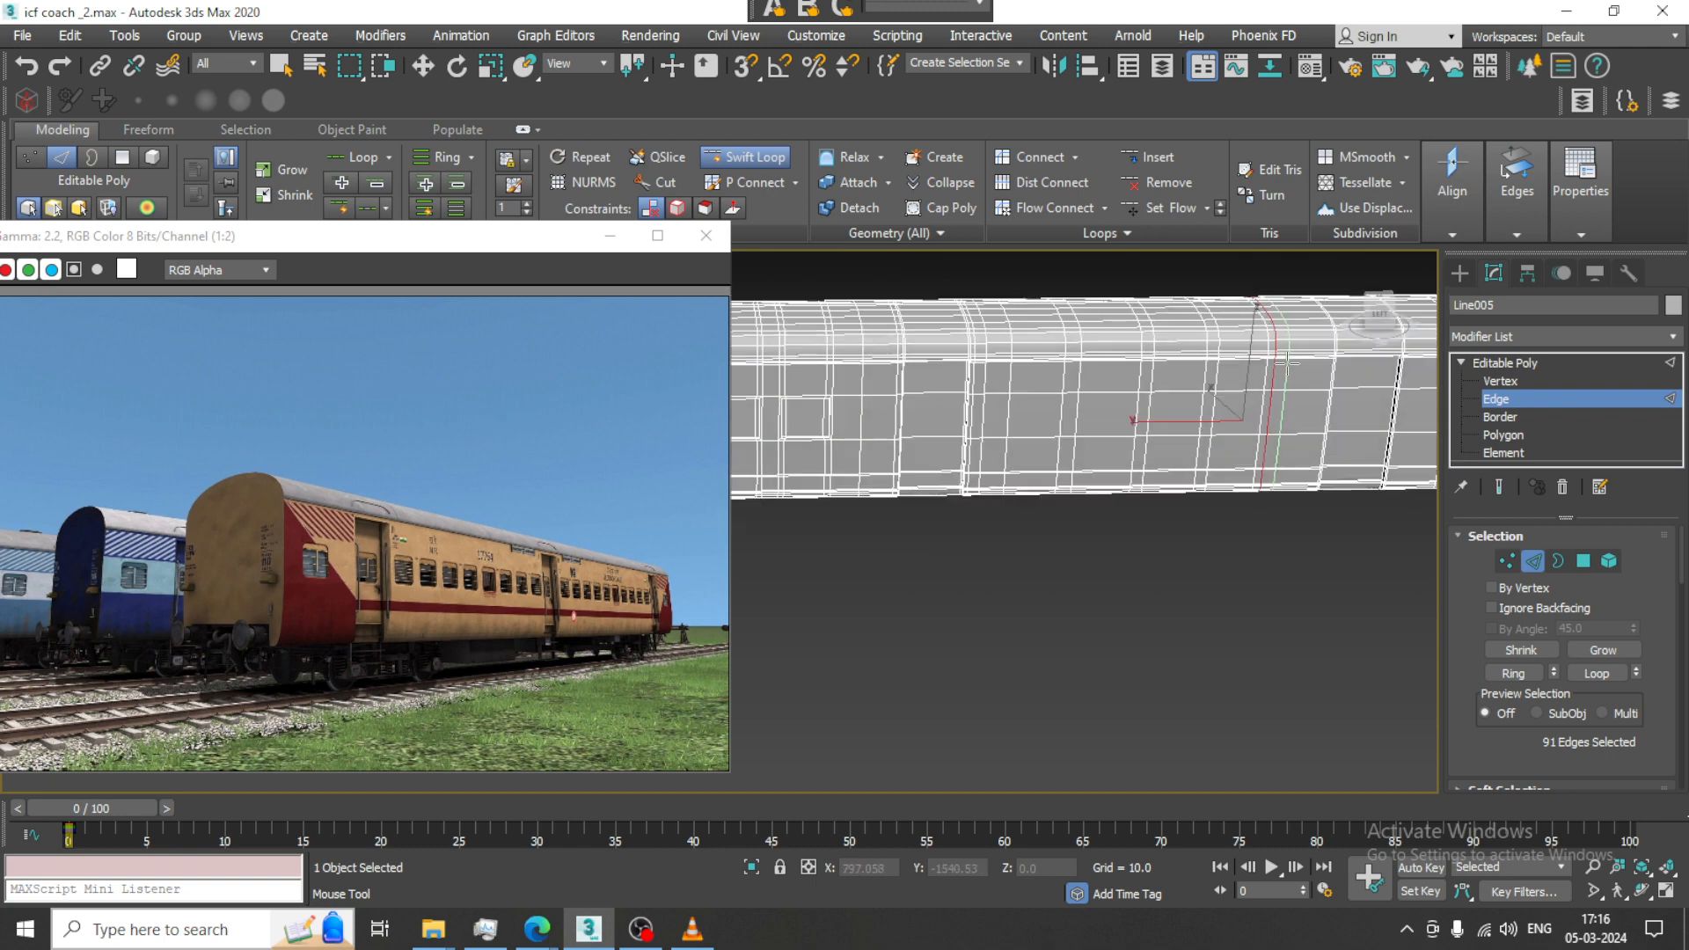
Add one more vertical edge loop toward the coach's end and switch to polygon editing
left_click(1159, 342)
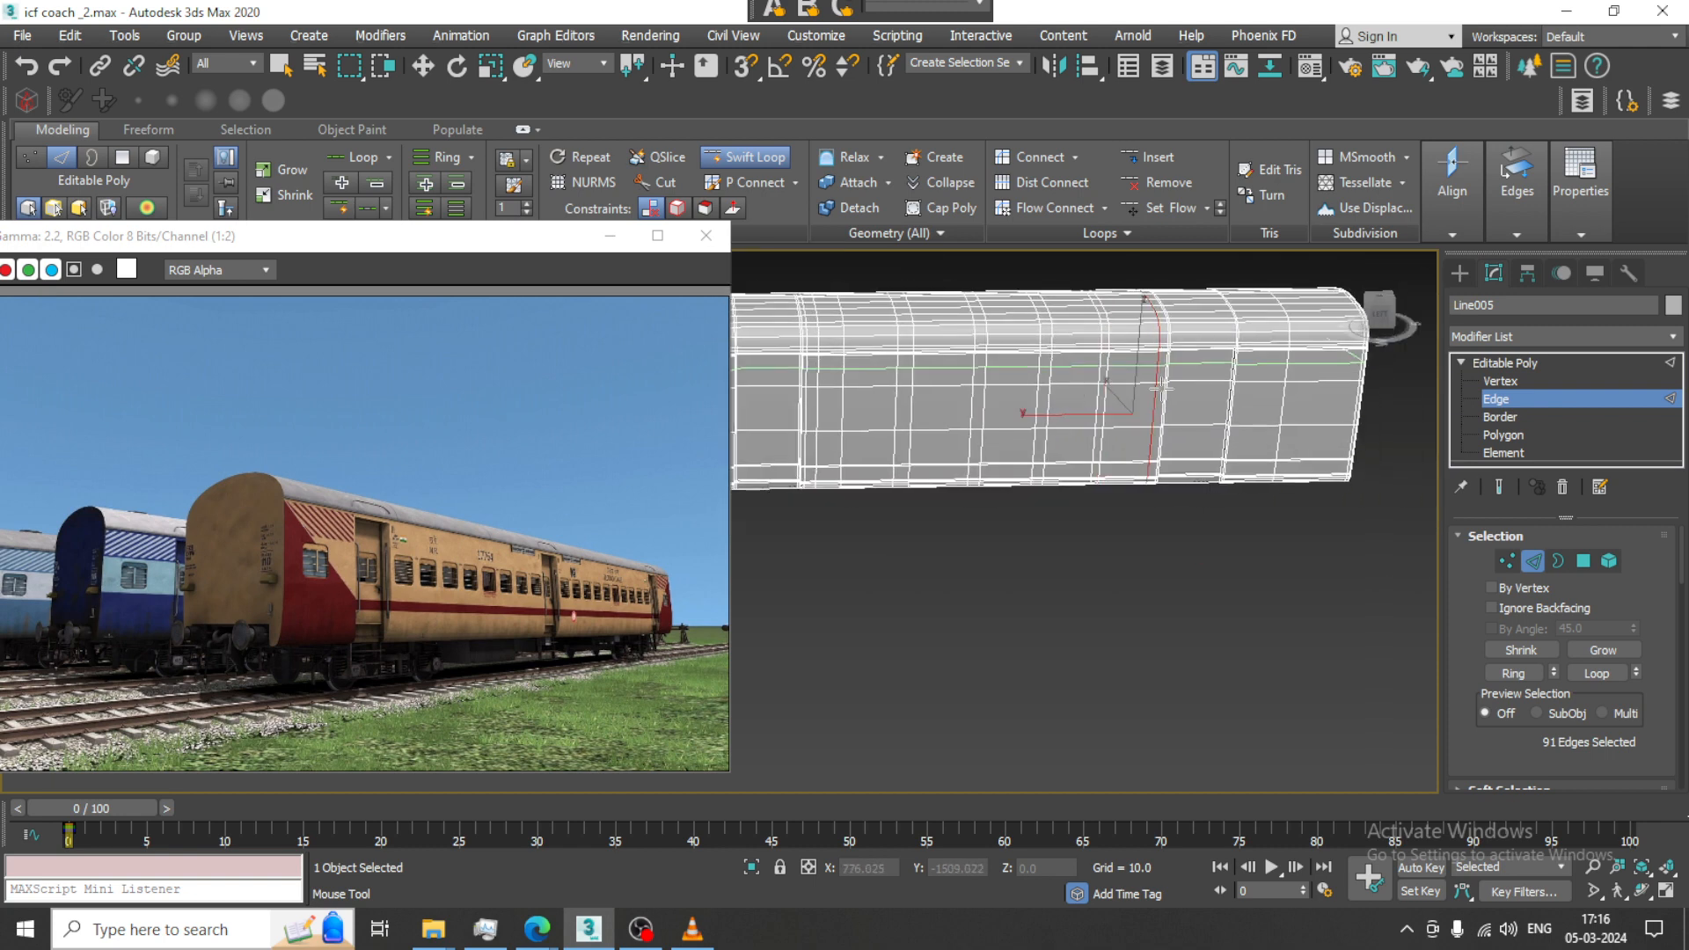
middle_click_drag(1156, 361, 1165, 410, "alt")
right_click(1165, 411)
scroll(1123, 407, "up", 3)
key("4")
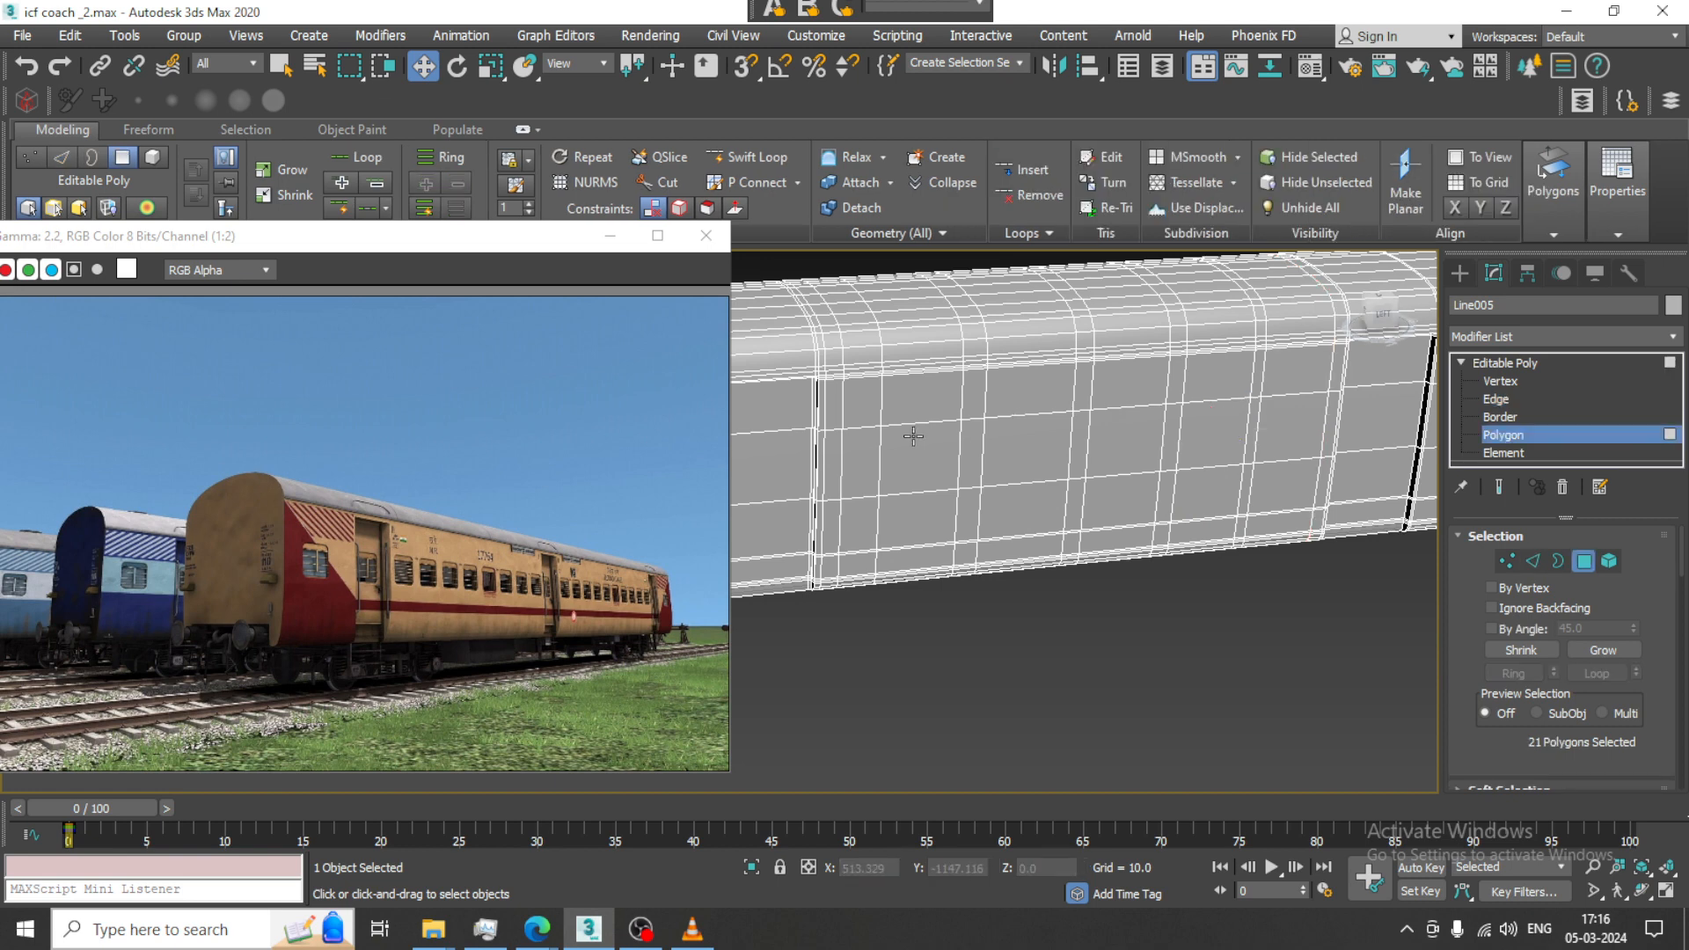
Select the row of five window polygons on the wall section beyond the second door
left_click(914, 443)
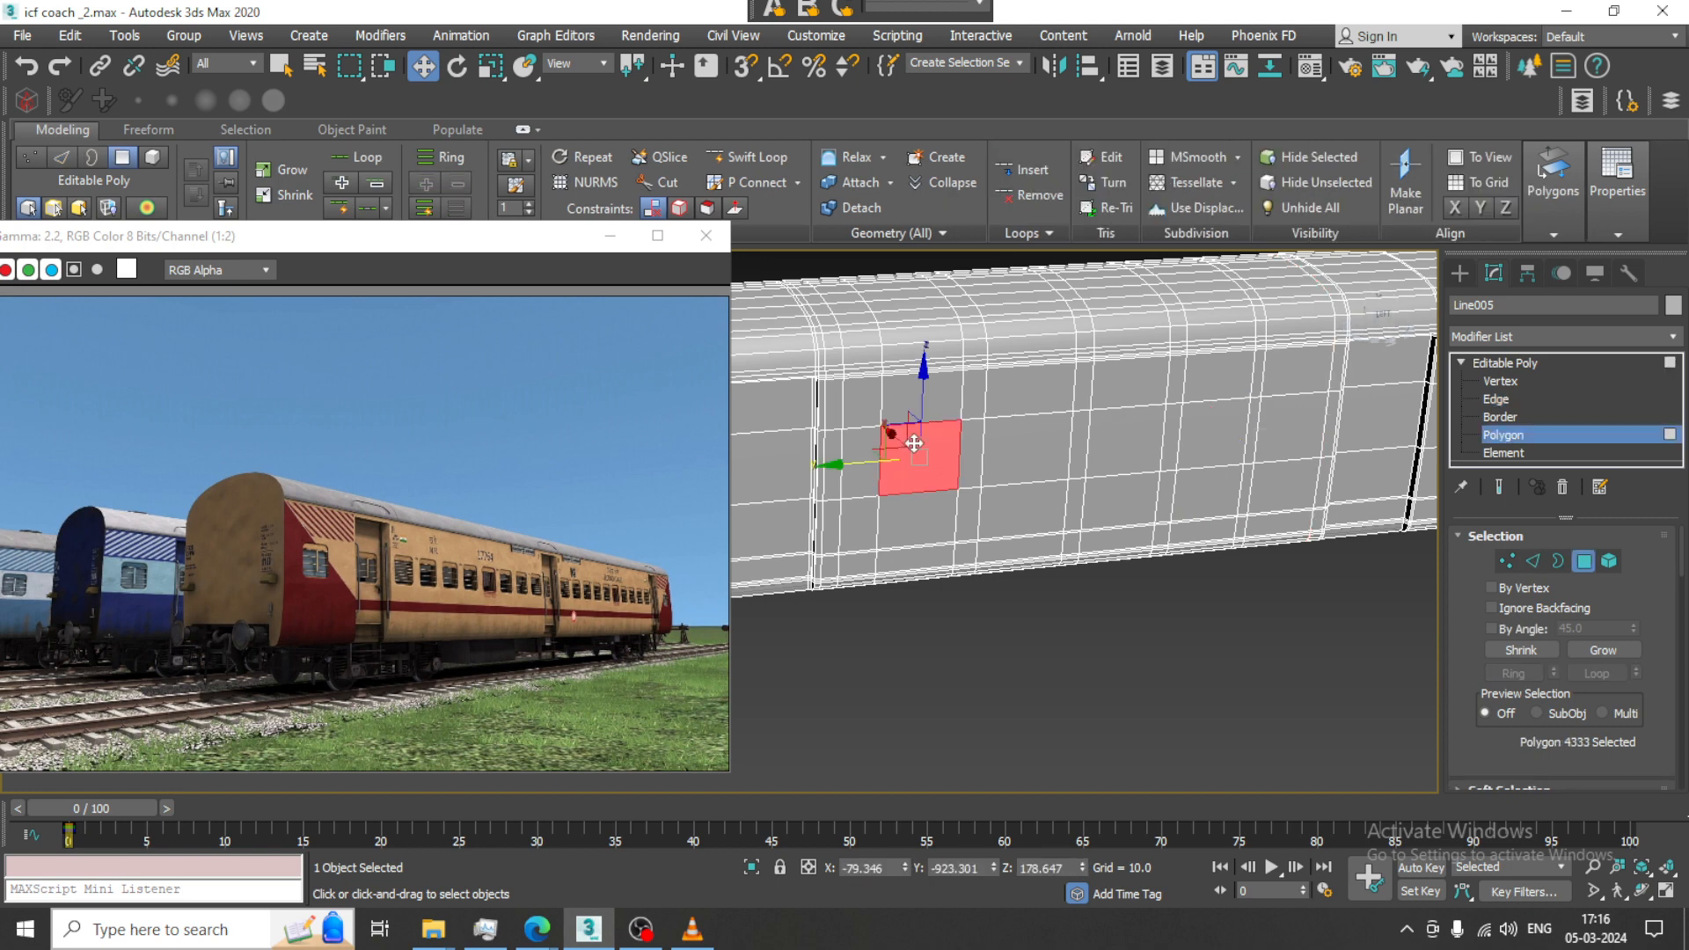
left_click(1026, 451, "ctrl")
left_click(1129, 444, "ctrl")
left_click(1220, 444, "ctrl")
left_click(1267, 426, "ctrl")
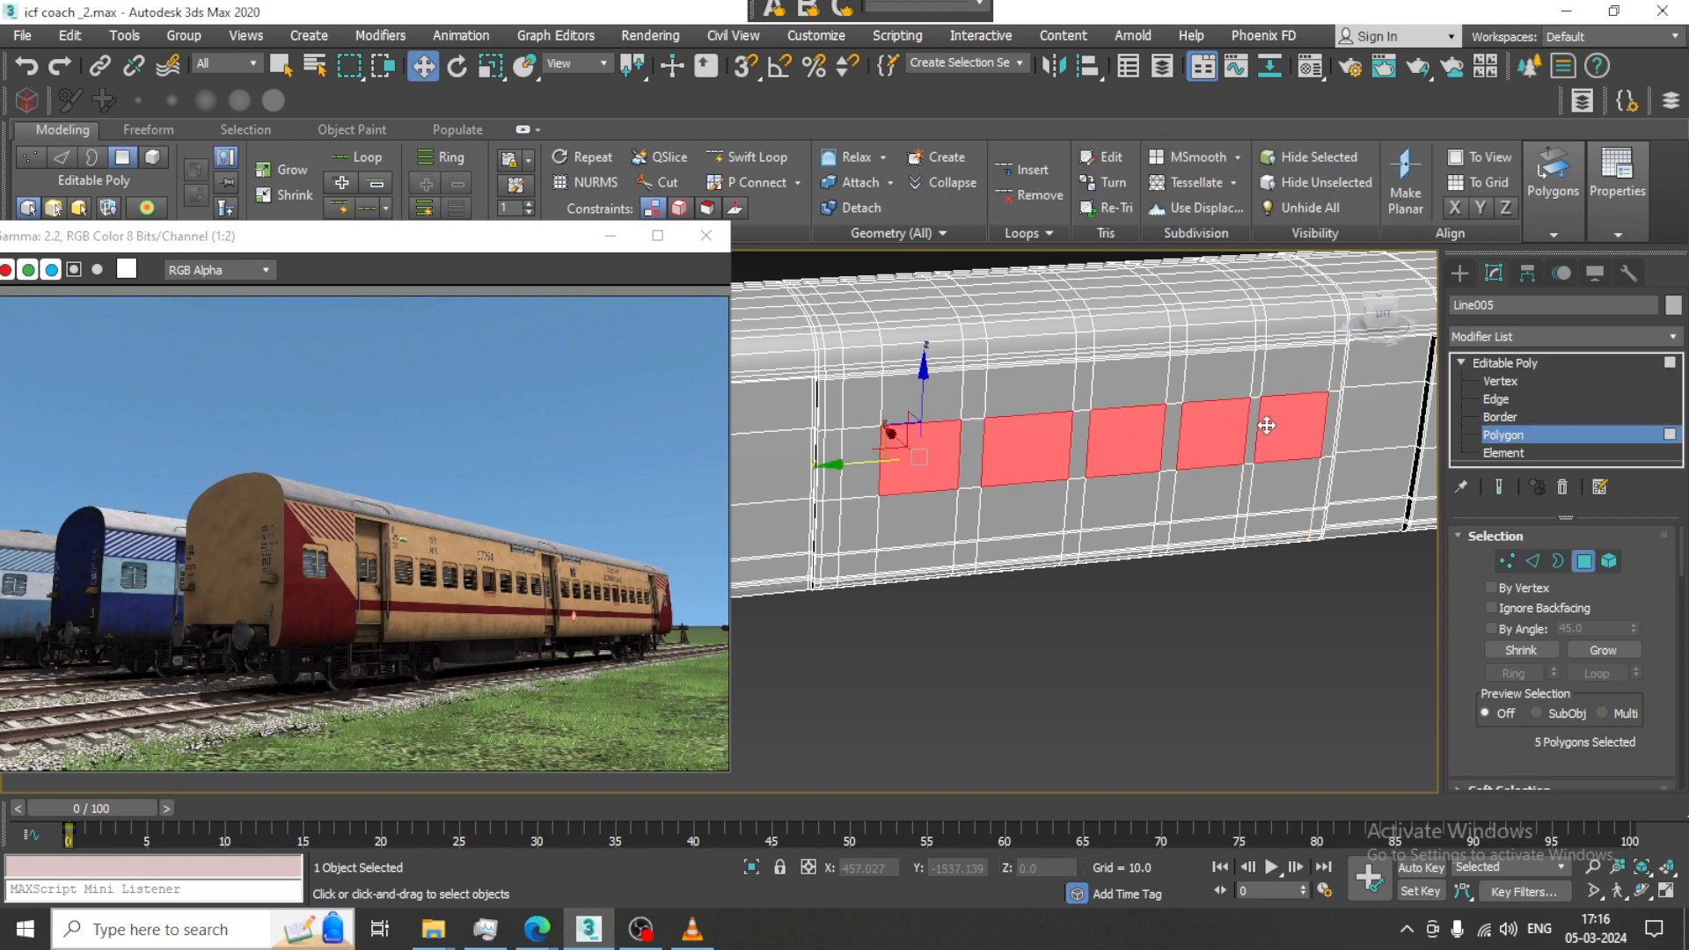
Inset the five selected window polygons by 3.439
middle_click_drag(1267, 426, 1214, 428, "alt")
middle_click_drag(1214, 428, 1211, 387)
middle_click_drag(777, 392, 905, 408)
scroll(905, 407, "up", 1)
middle_click_drag(1083, 406, 976, 414)
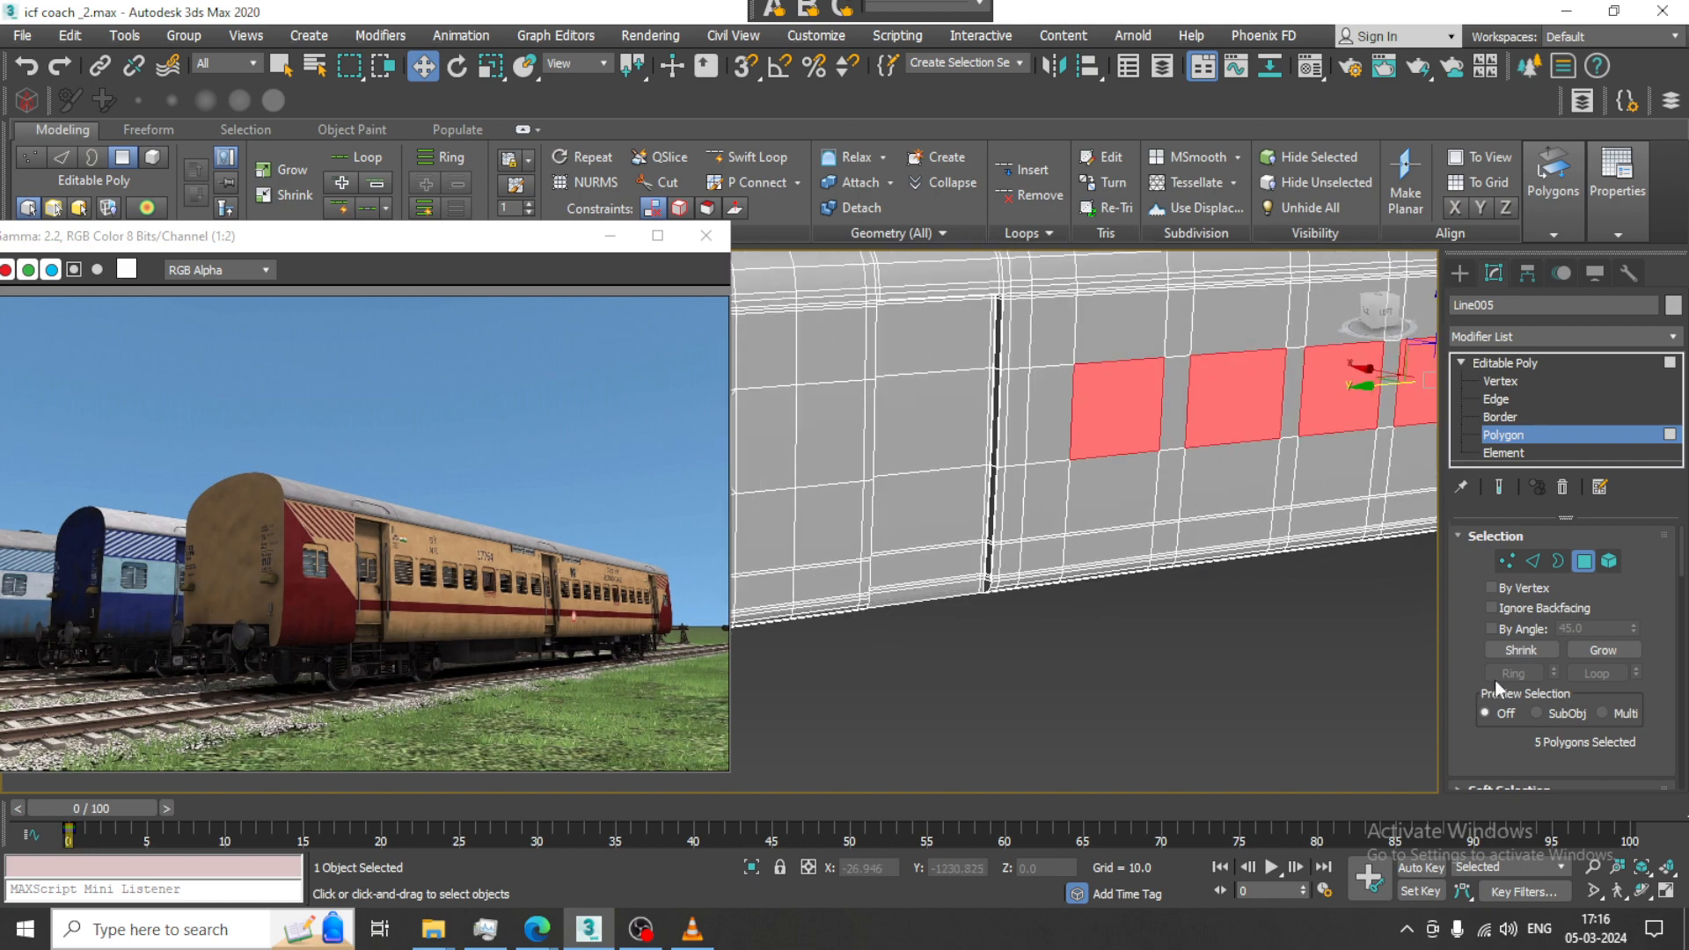
scroll(1496, 679, "down", 3)
left_click(1631, 711)
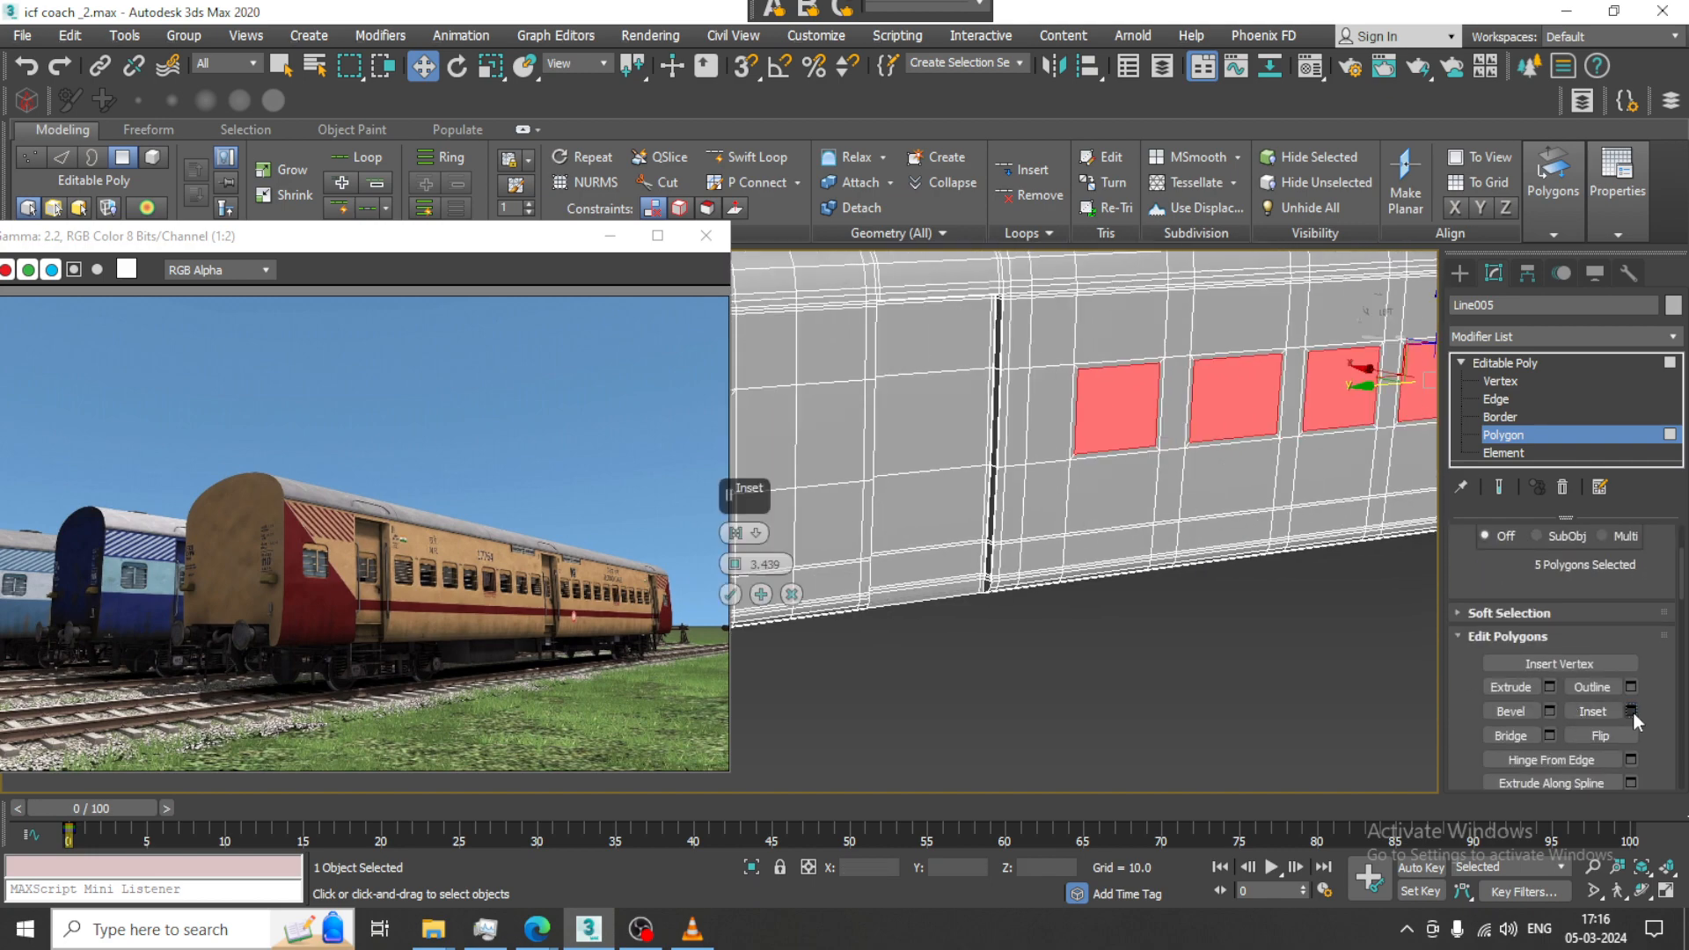
left_click(731, 594)
Extrude the five inset window polygons inward by -5.726
middle_click_drag(1063, 500, 1083, 489)
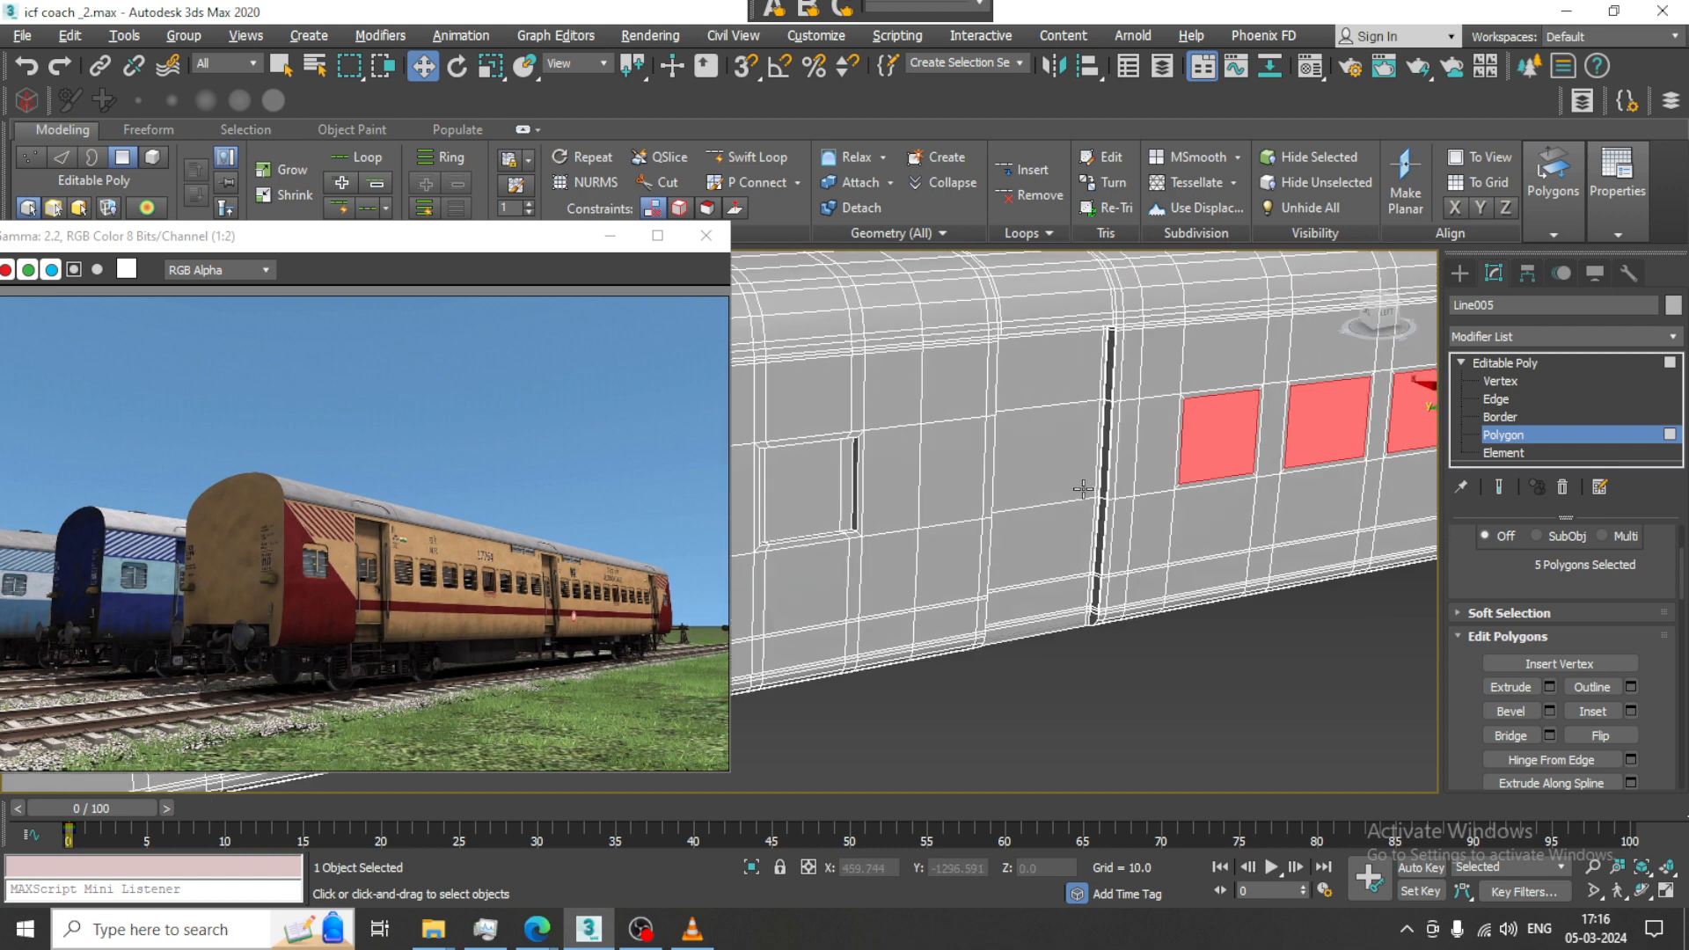
left_click(1550, 686)
middle_click_drag(1221, 477, 1227, 481, "alt")
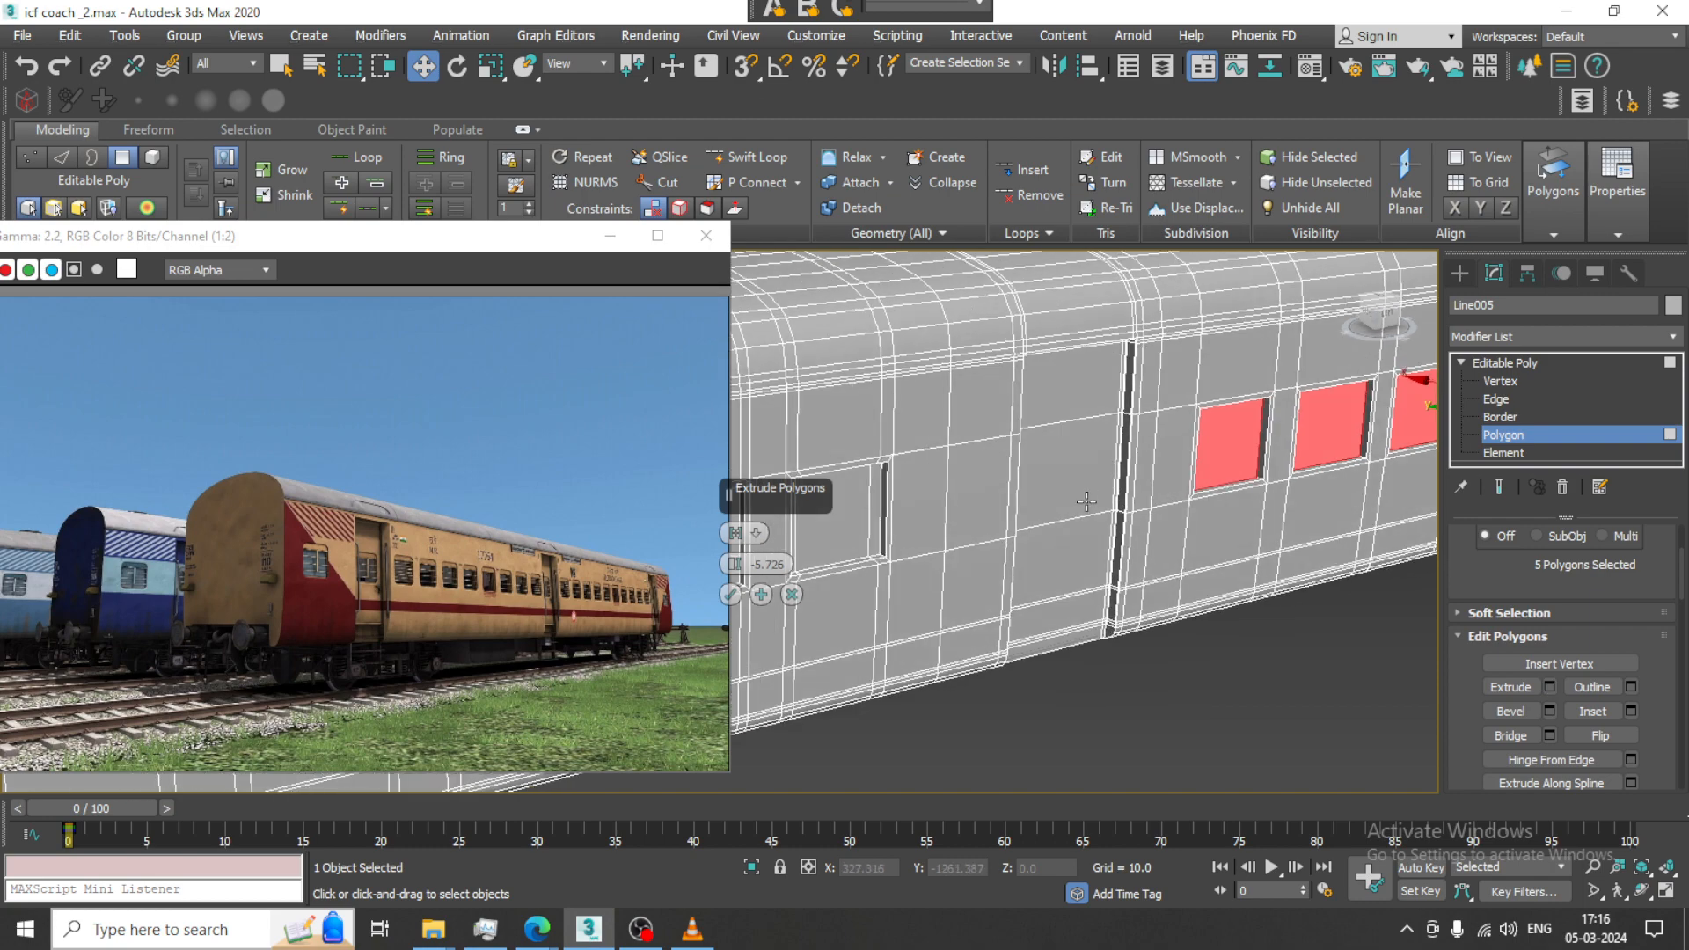
scroll(1087, 500, "up", 2)
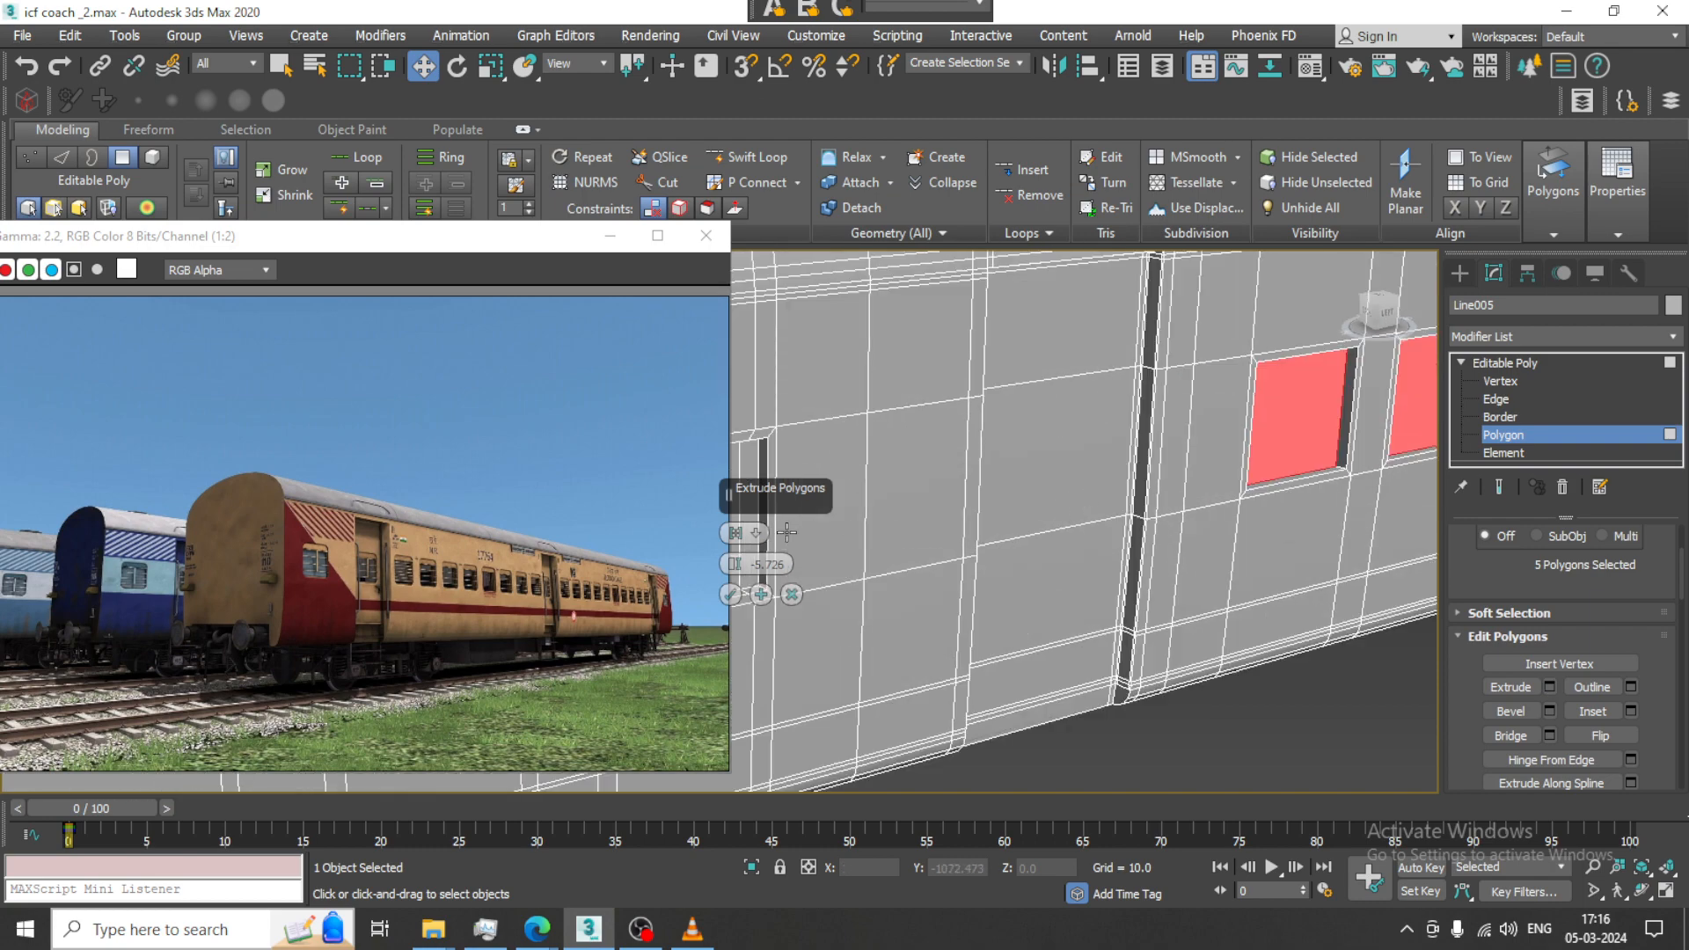
left_click(731, 594)
Move the five recessed window polygons slightly deeper into the coach along X
middle_click_drag(1122, 559, 1159, 560, "alt")
middle_click_drag(1265, 551, 1255, 488, "alt")
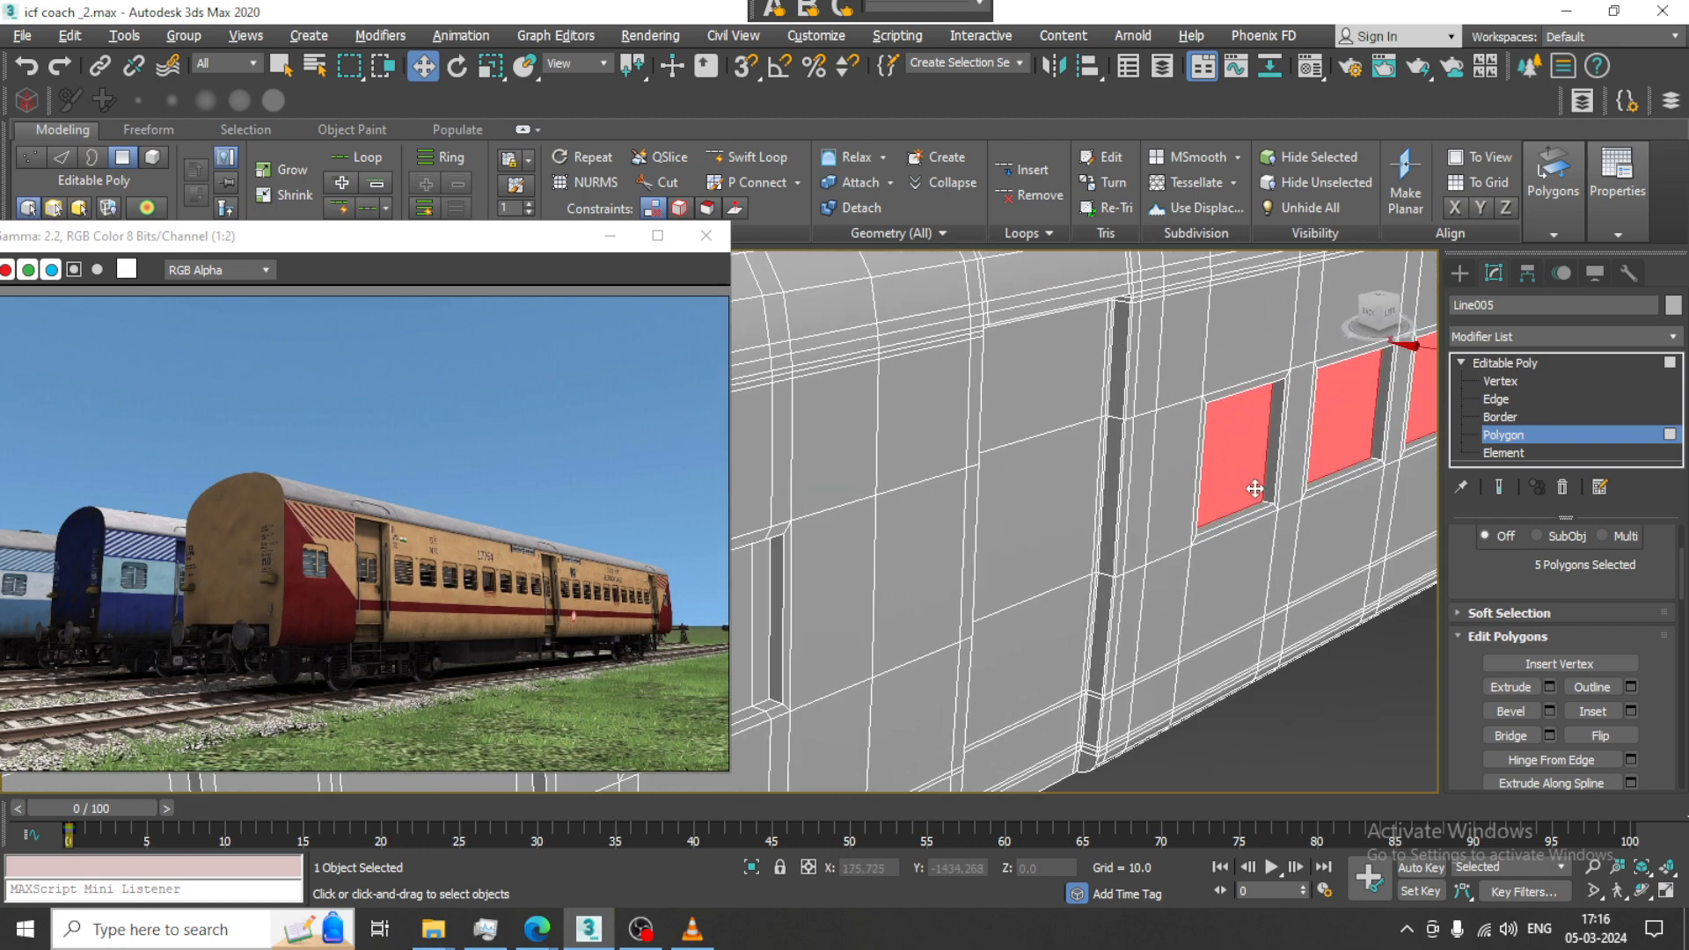
middle_click_drag(1287, 425, 1245, 409, "alt")
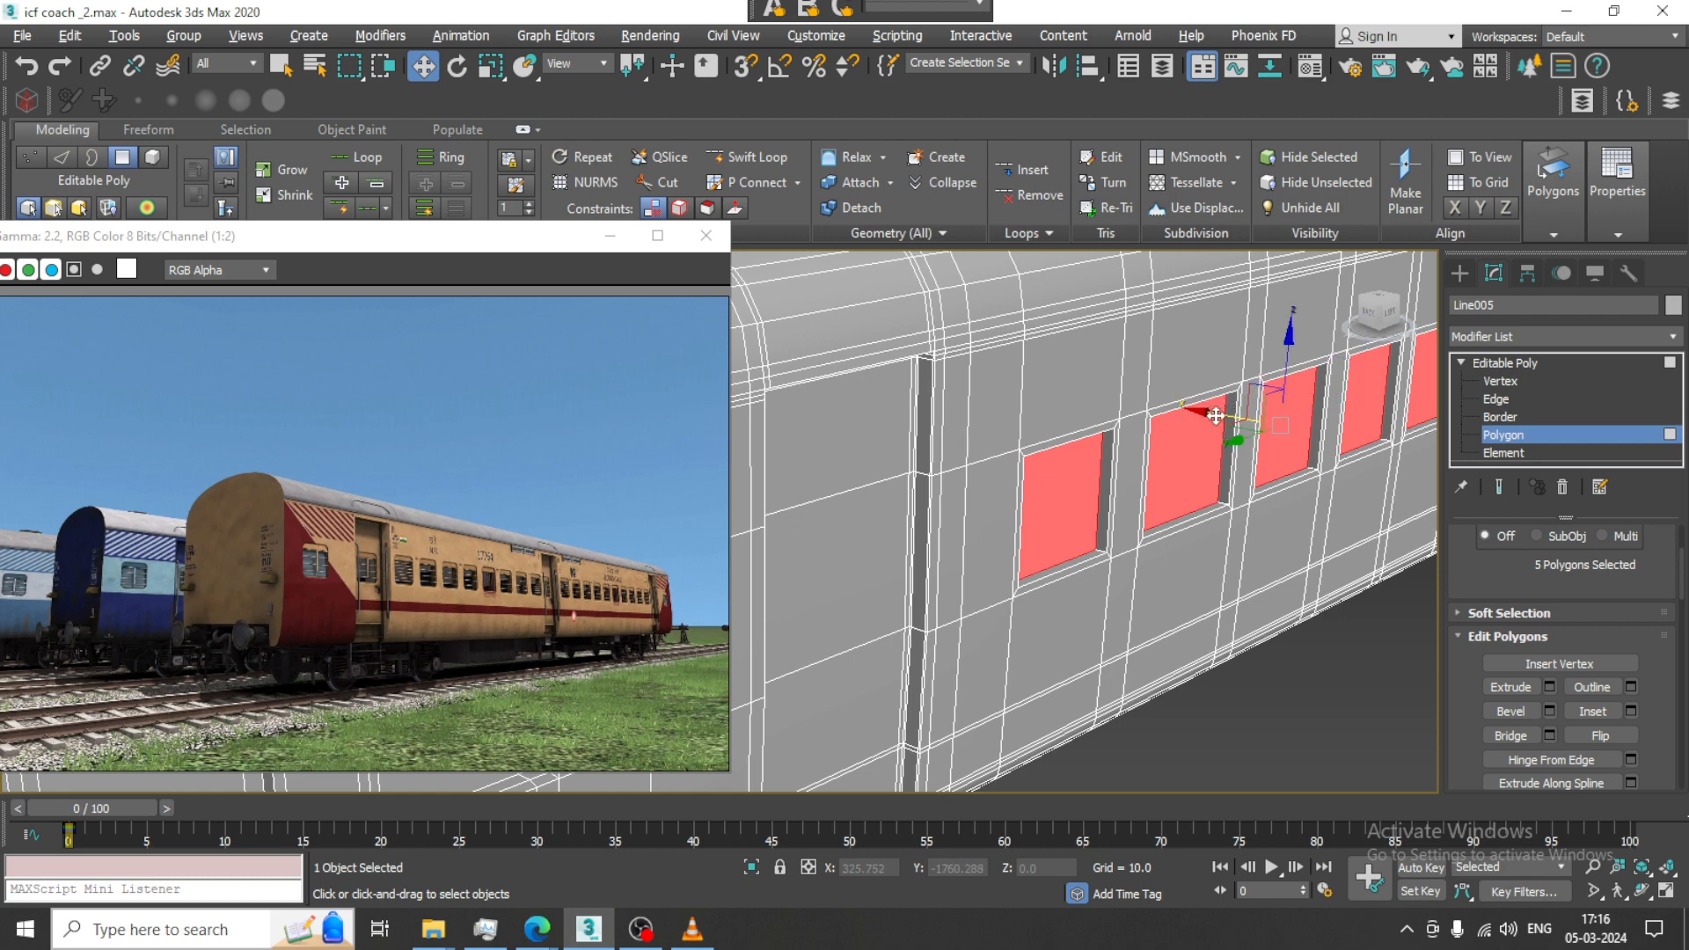
left_click_drag(1216, 415, 1211, 416)
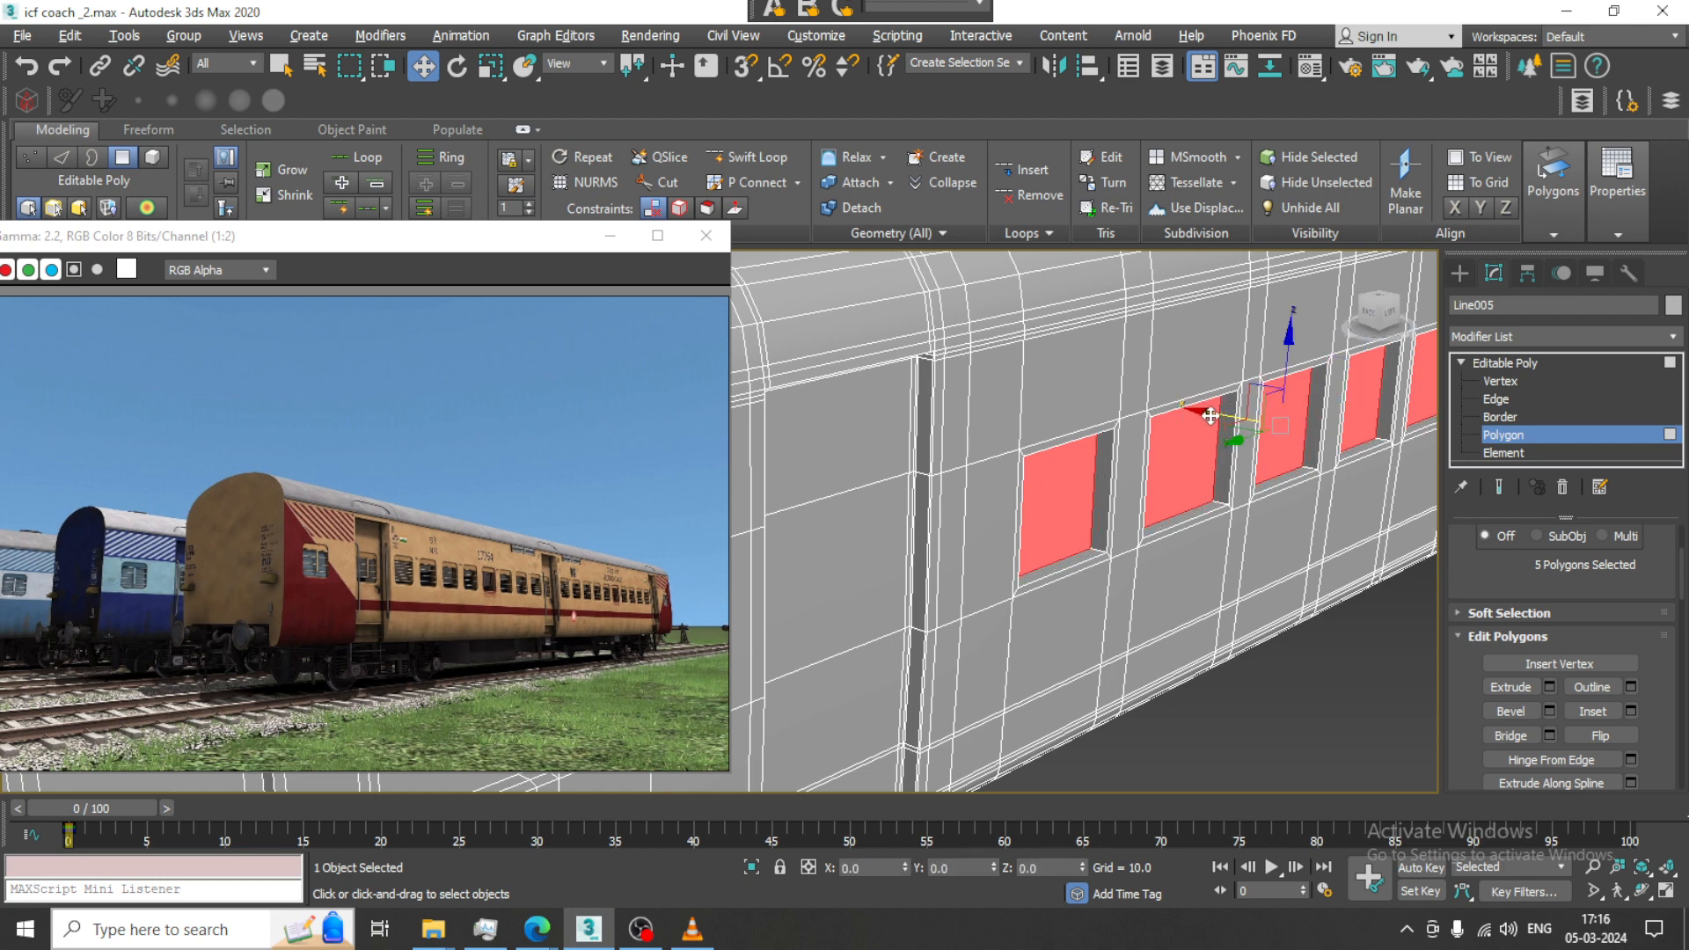
Add vertical Swift Loop edges just inside both sides of the first and second recessed windows
key("l")
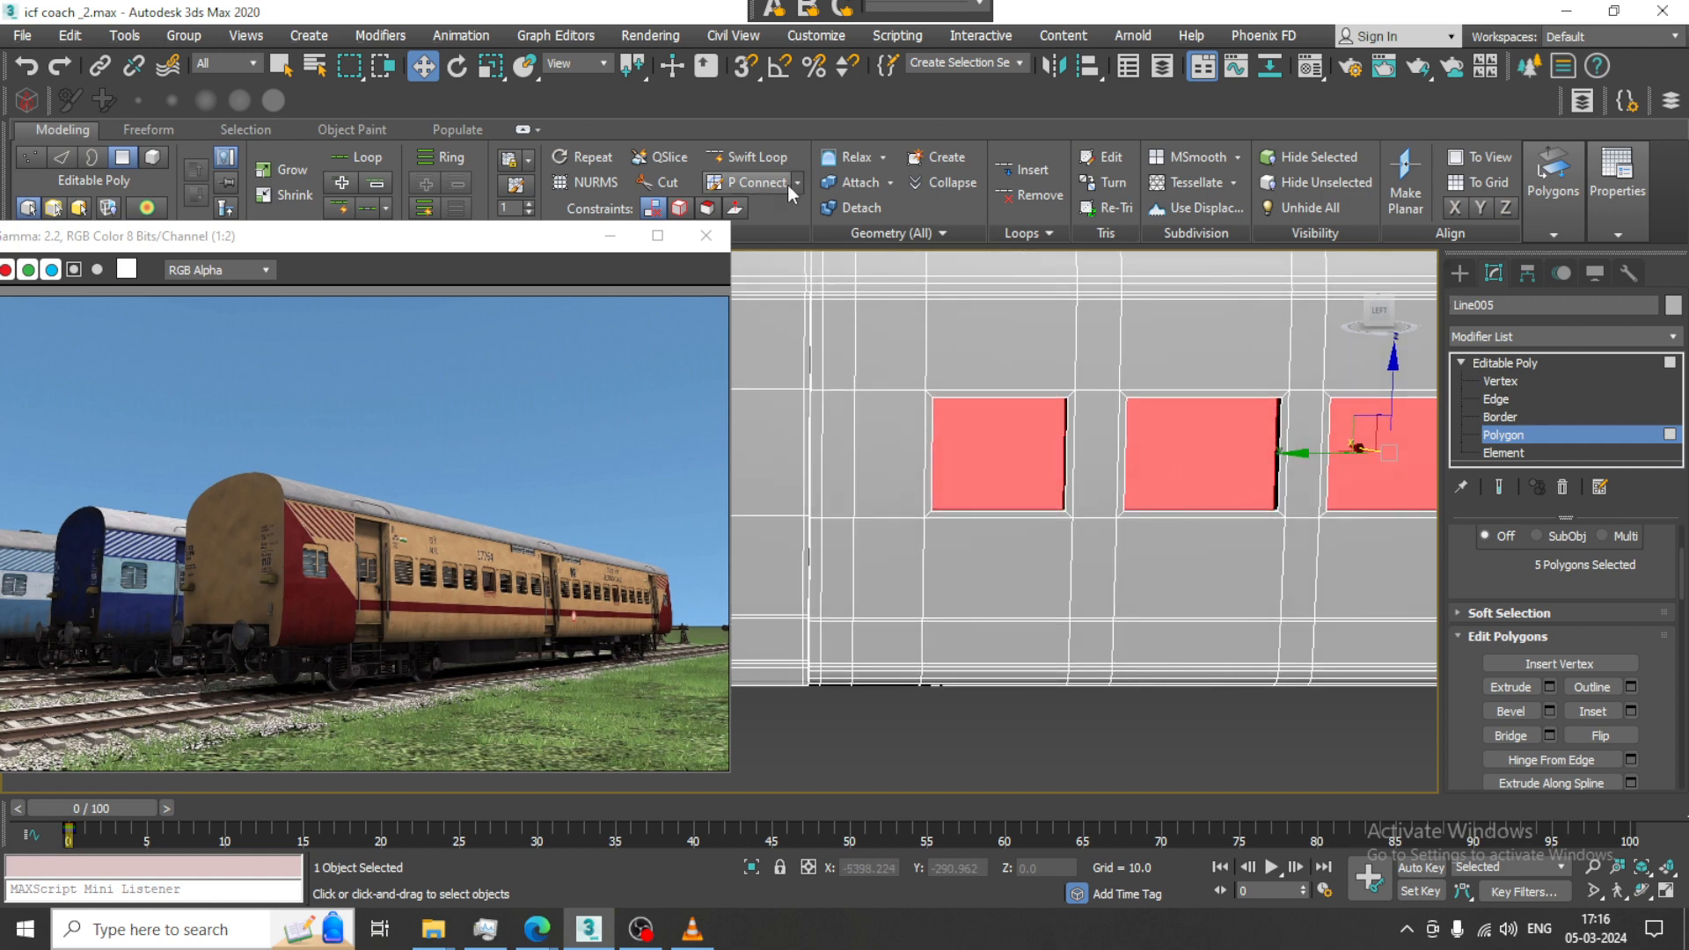
left_click(761, 162)
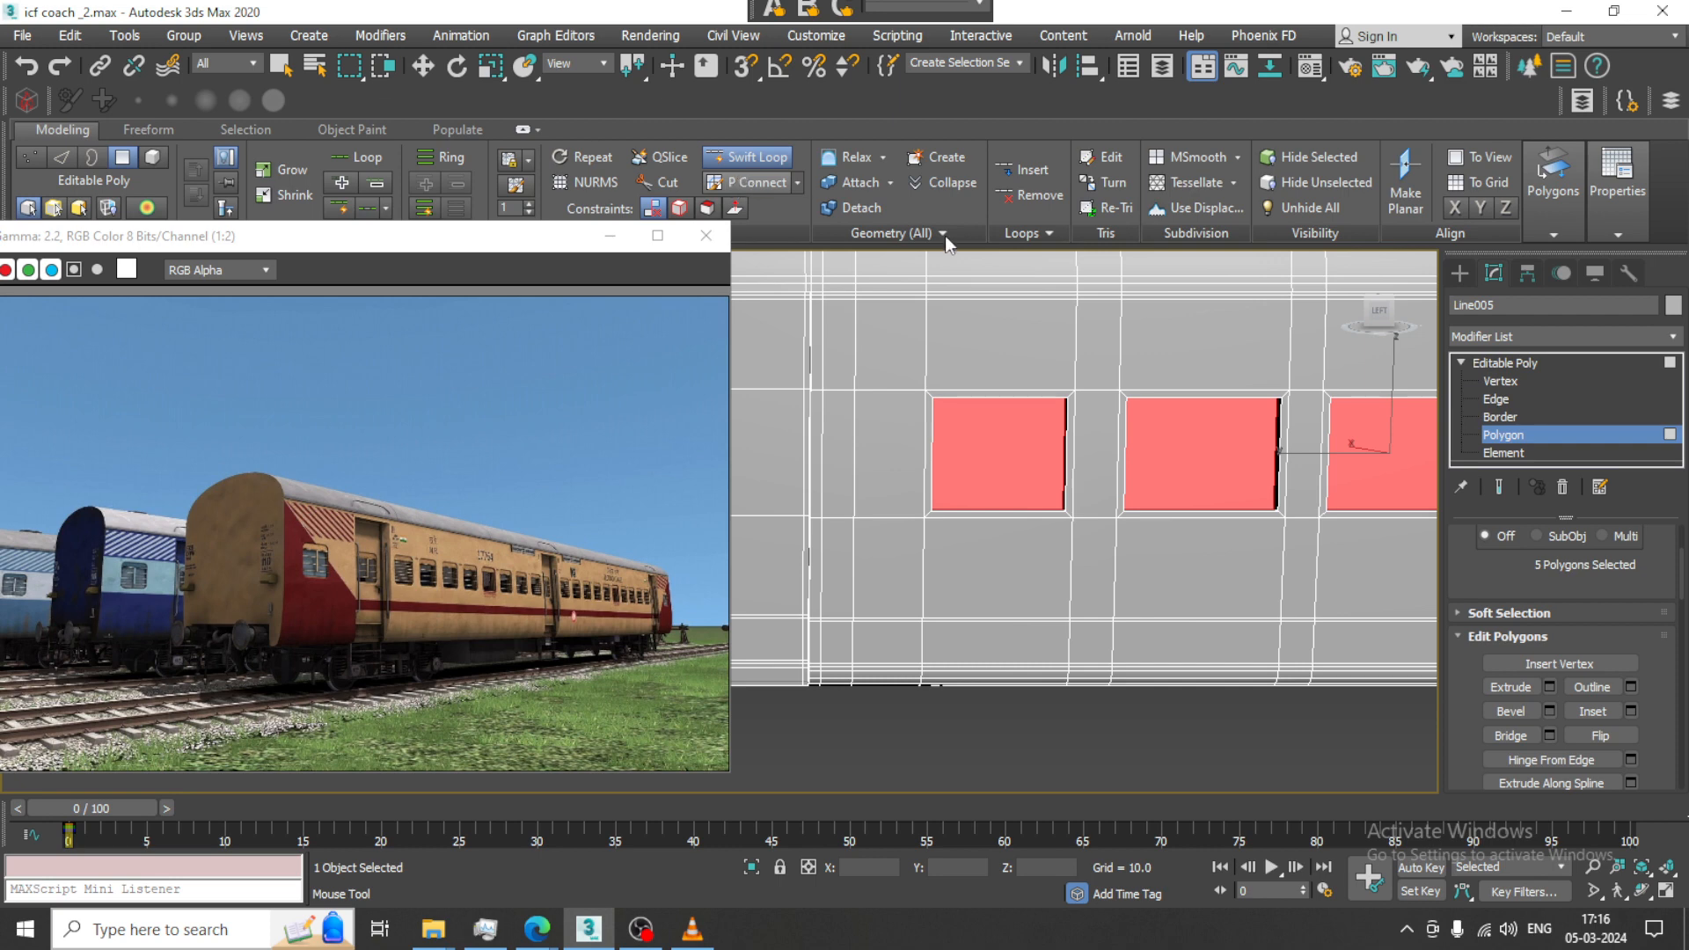
left_click(943, 380)
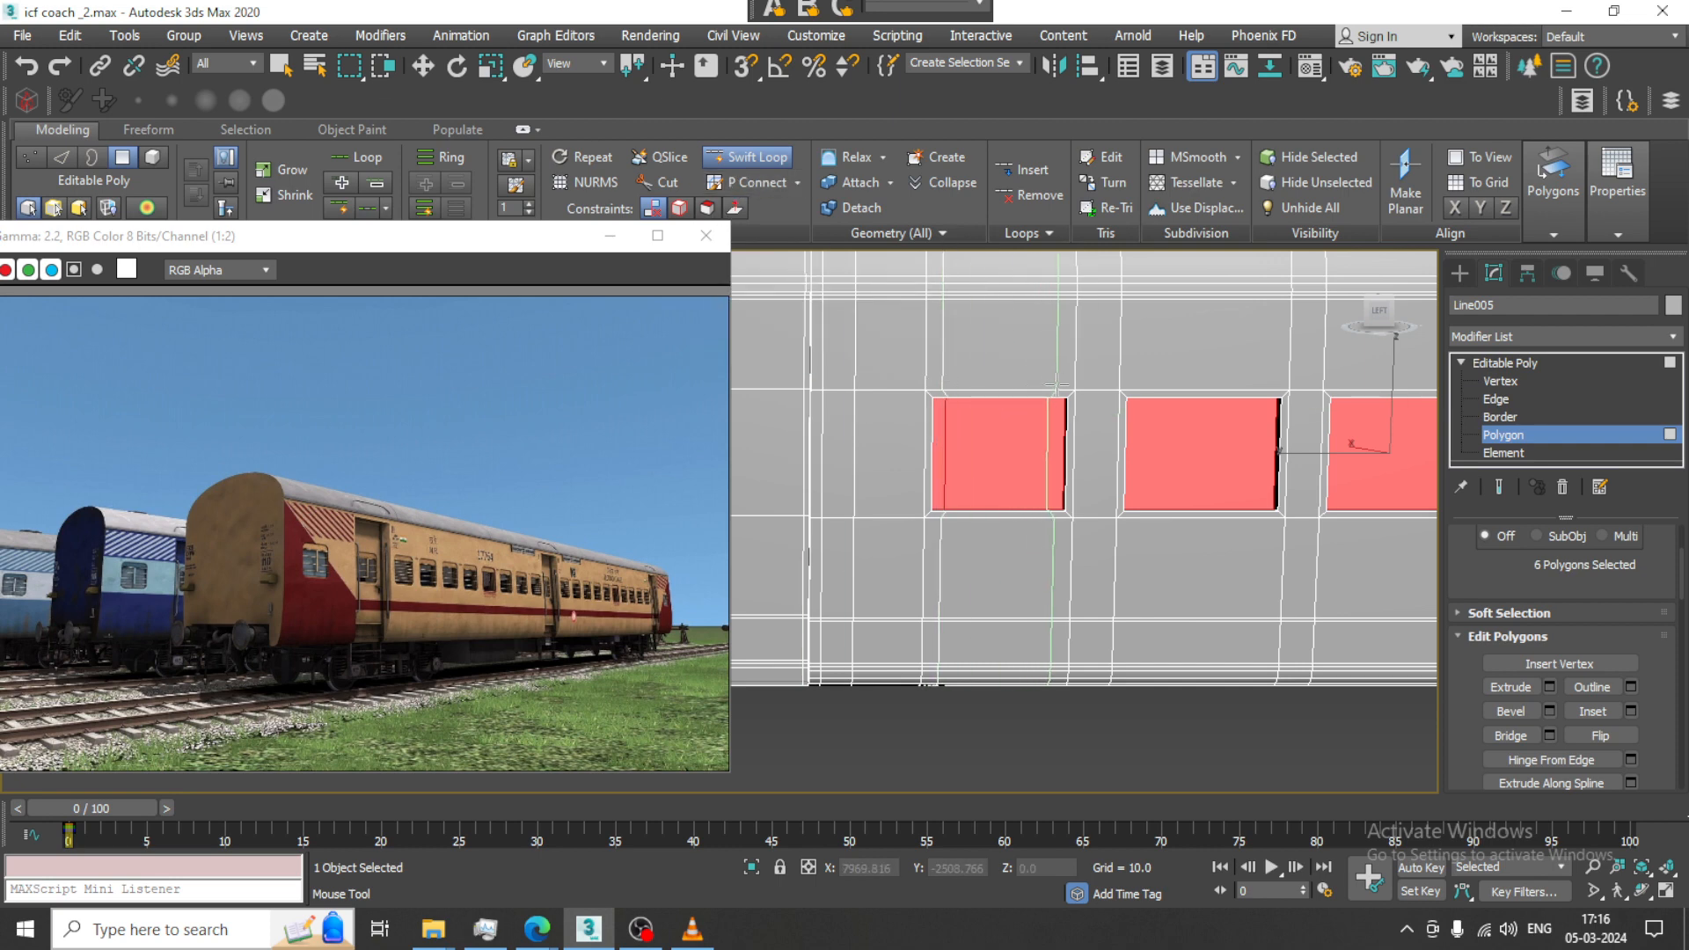
left_click(1055, 383)
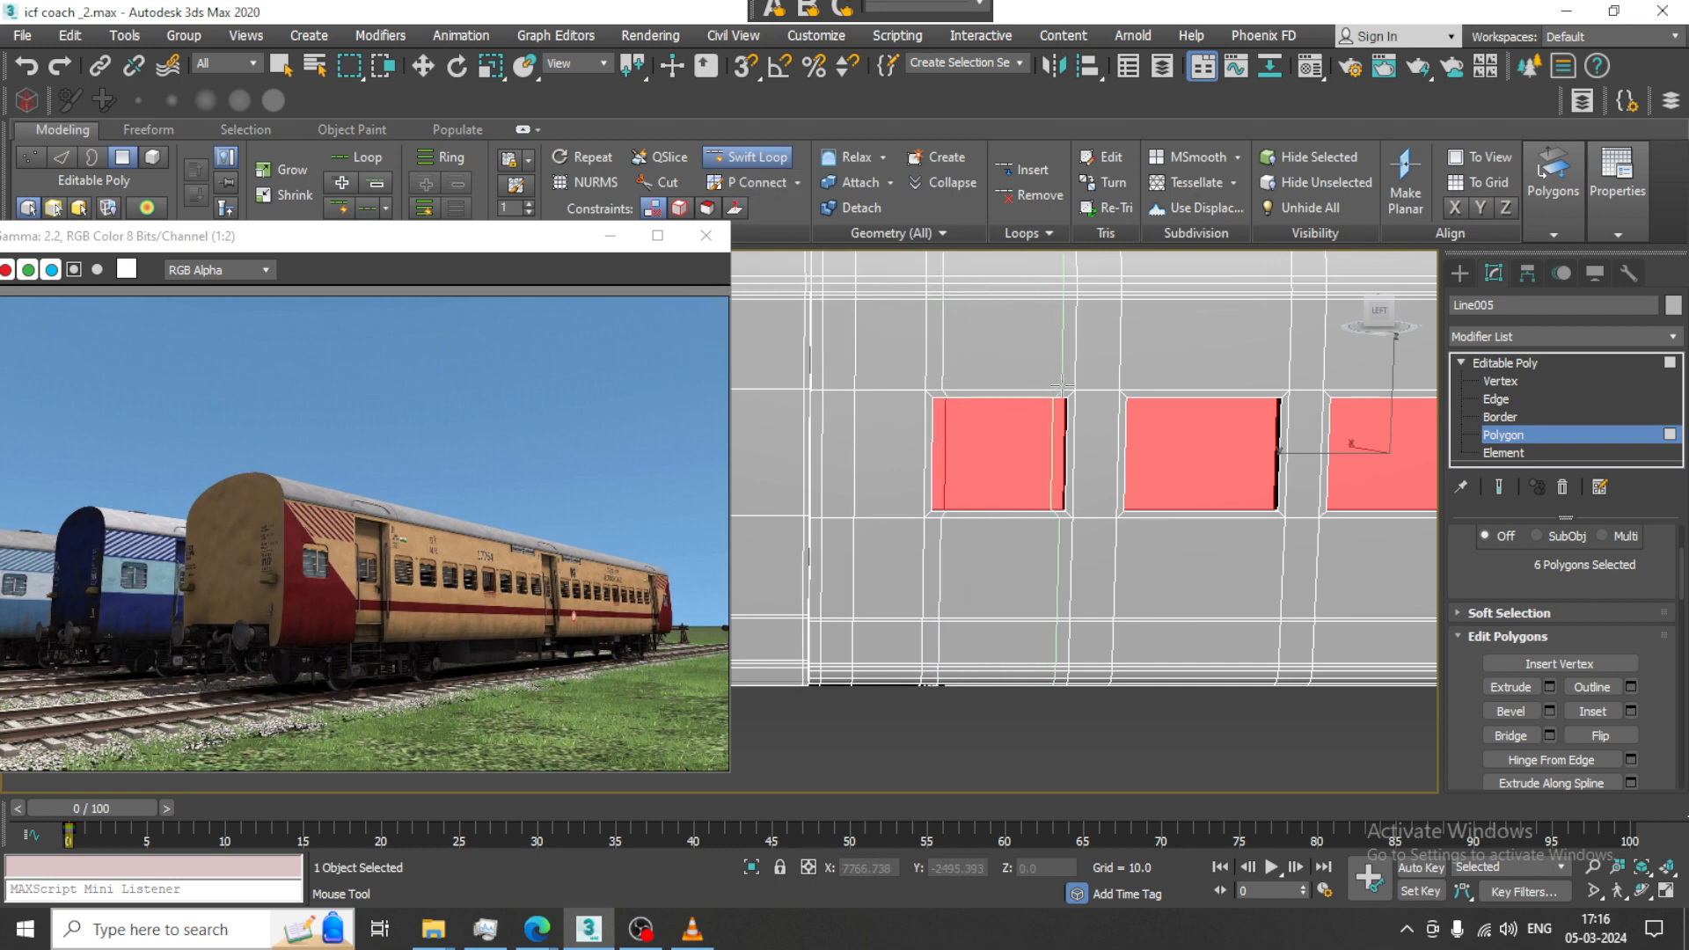
left_click(1137, 393)
middle_click_drag(1201, 433, 1077, 488, "alt")
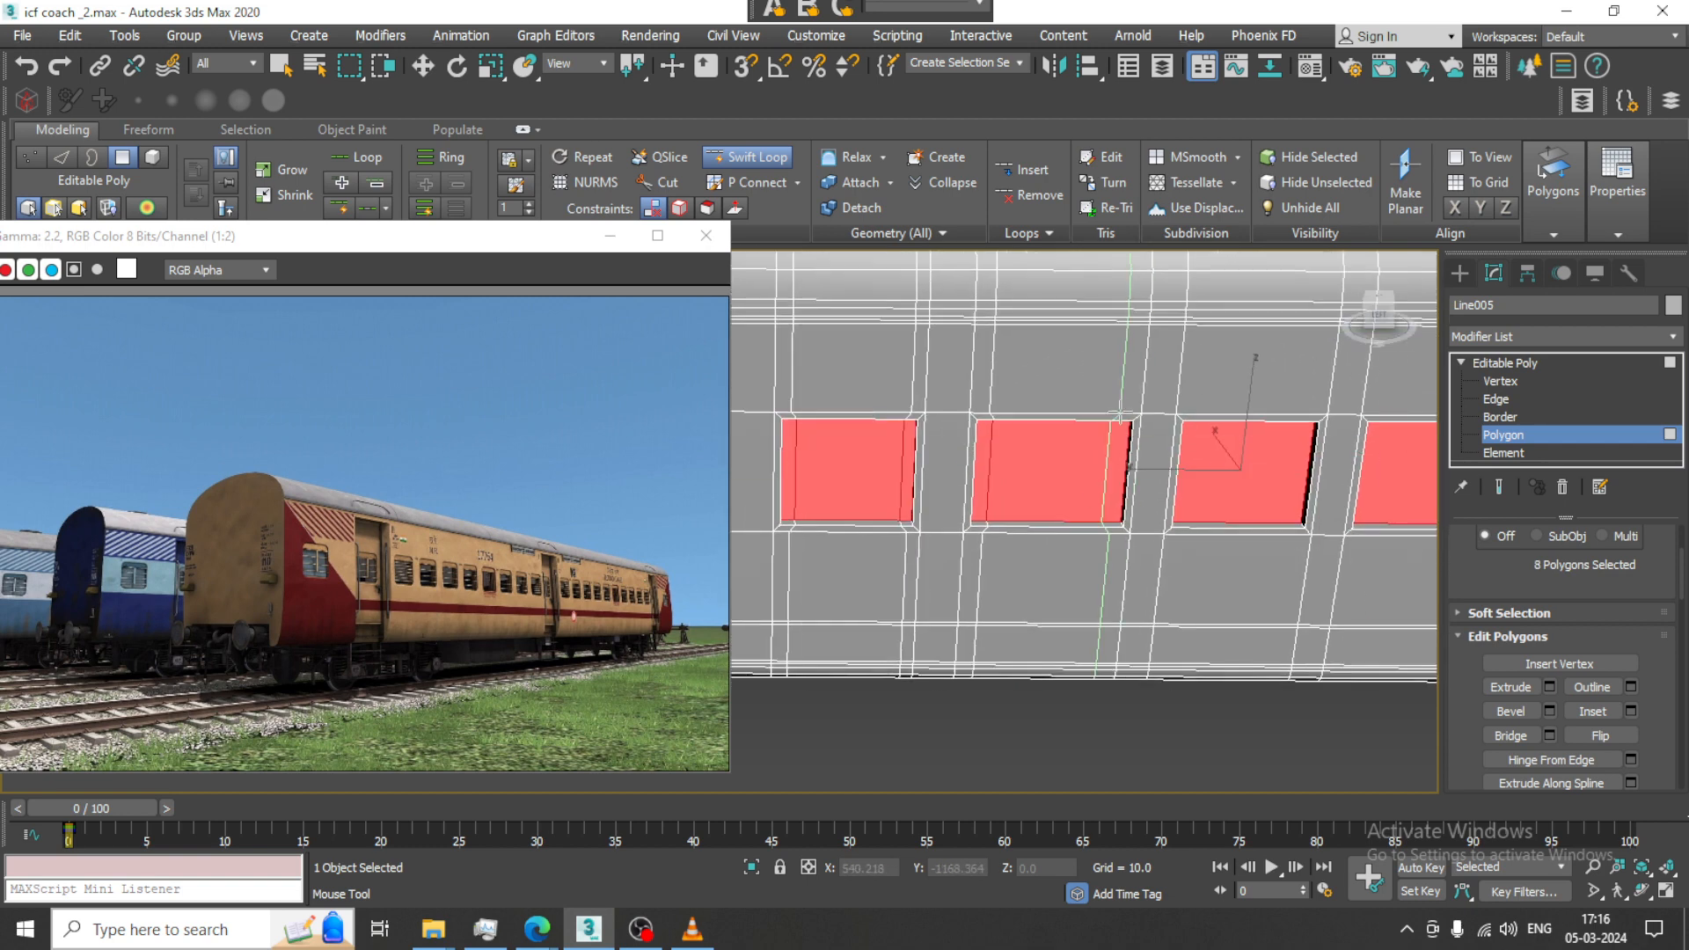
left_click(1127, 412)
Add vertical Swift Loop edges just inside both sides of the third, fourth and fifth recessed windows
middle_click_drag(1170, 440, 1143, 468, "alt")
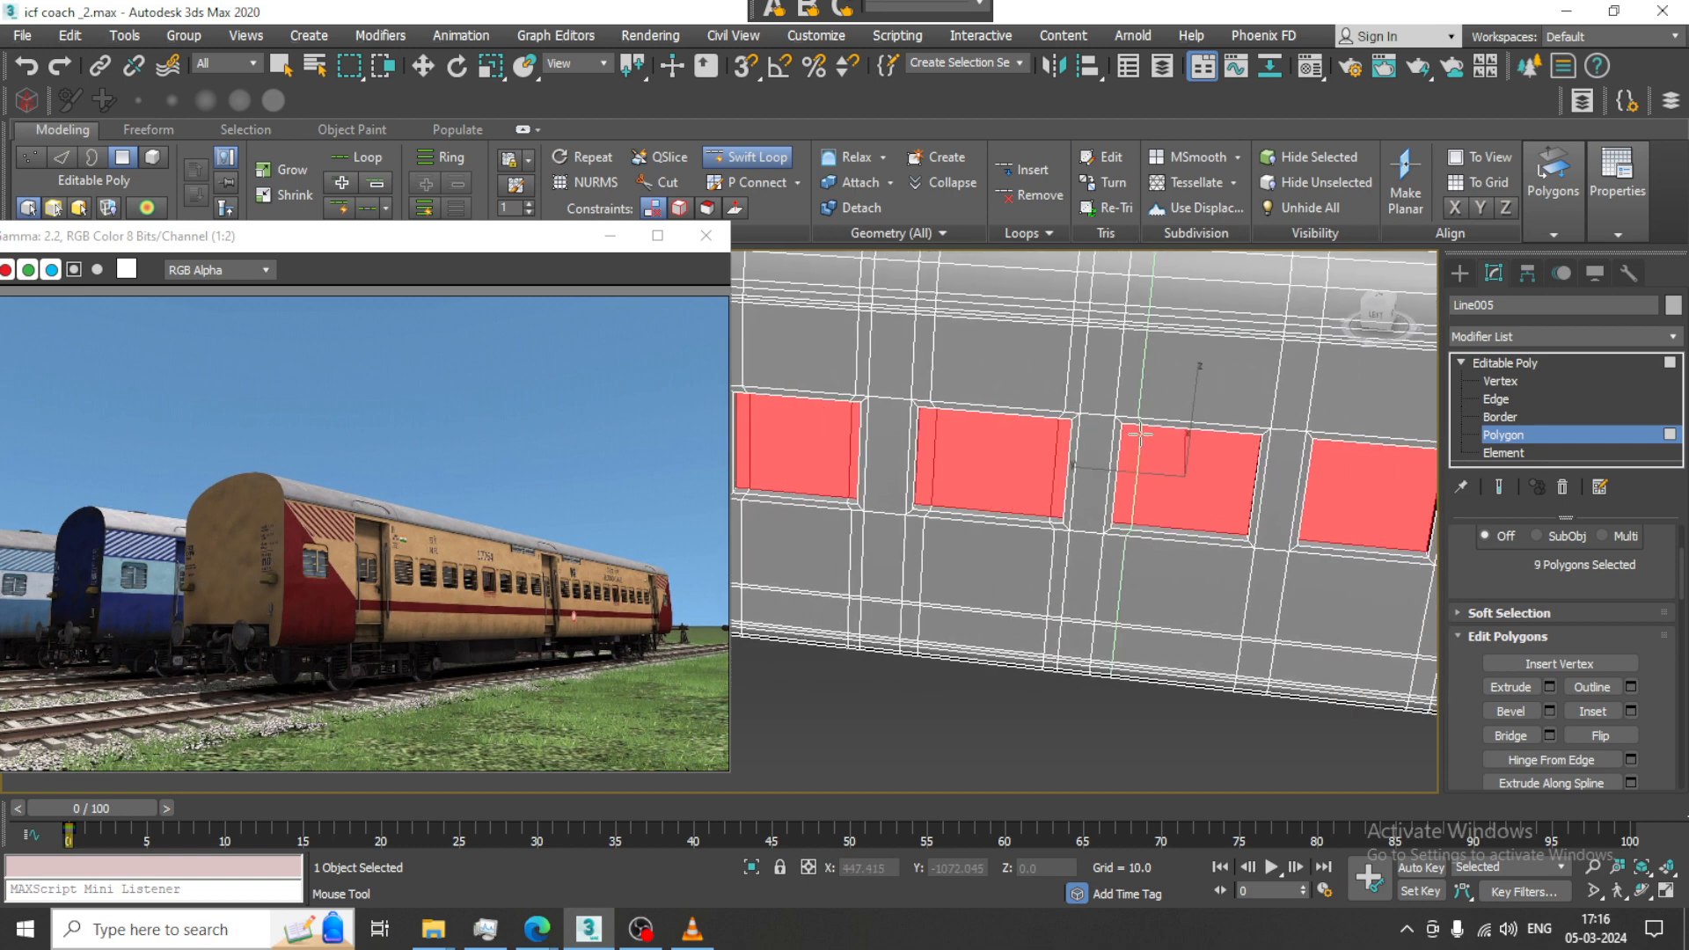
left_click(1135, 429)
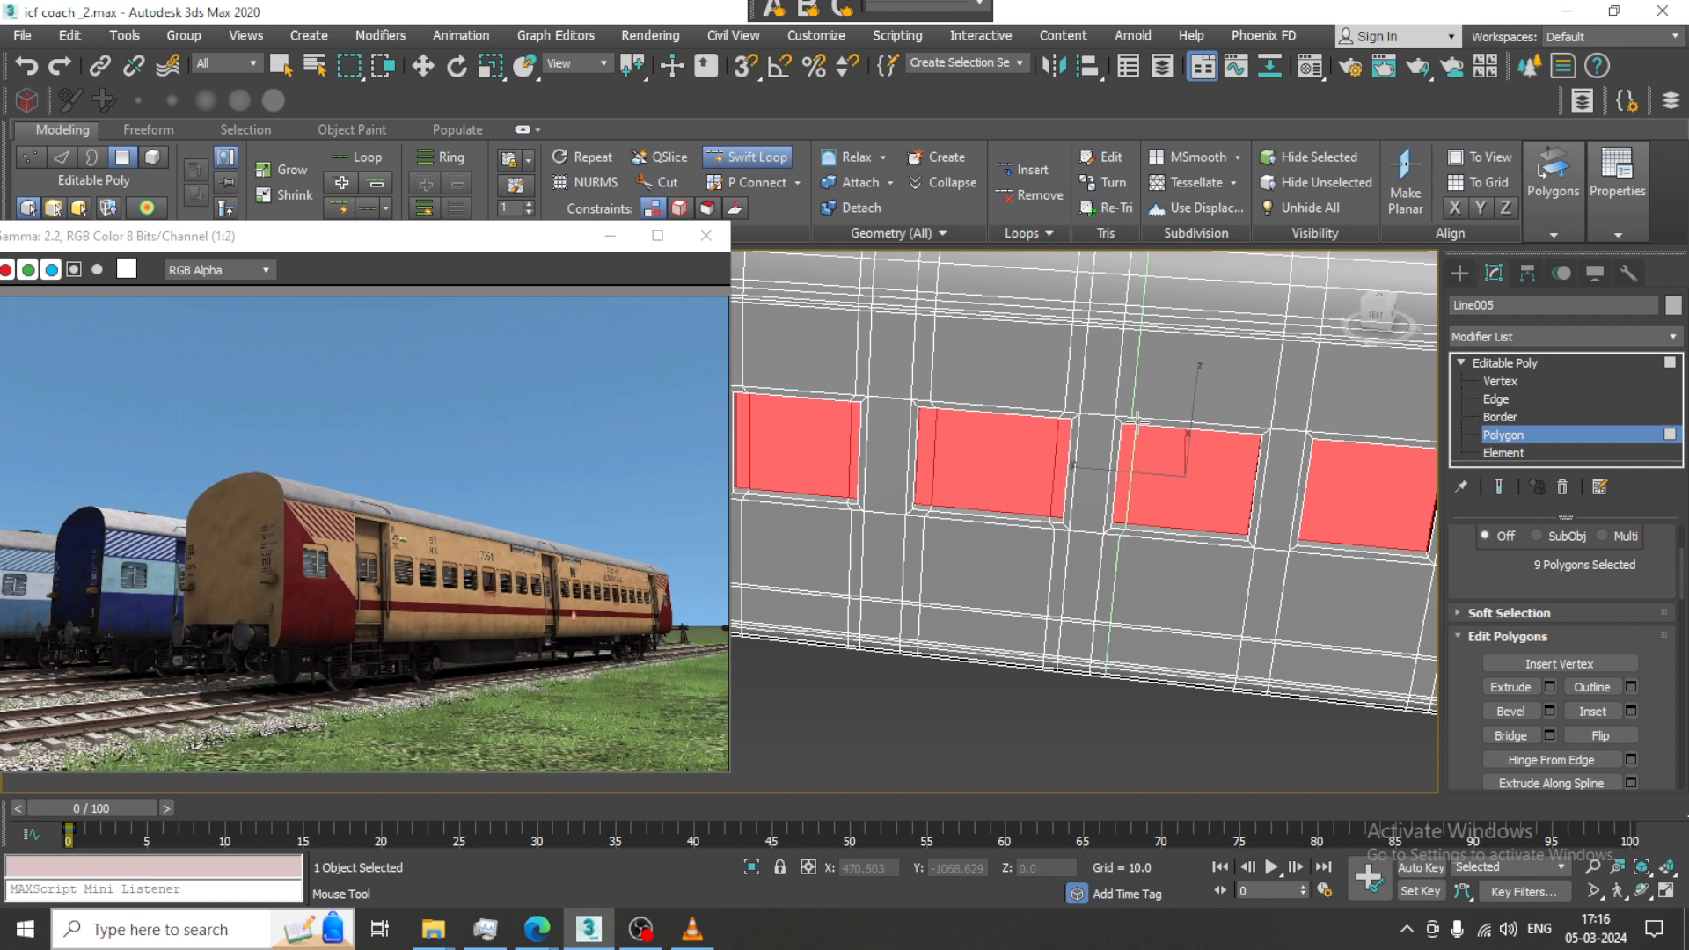
left_click(1247, 427)
middle_click_drag(1329, 453, 1125, 444)
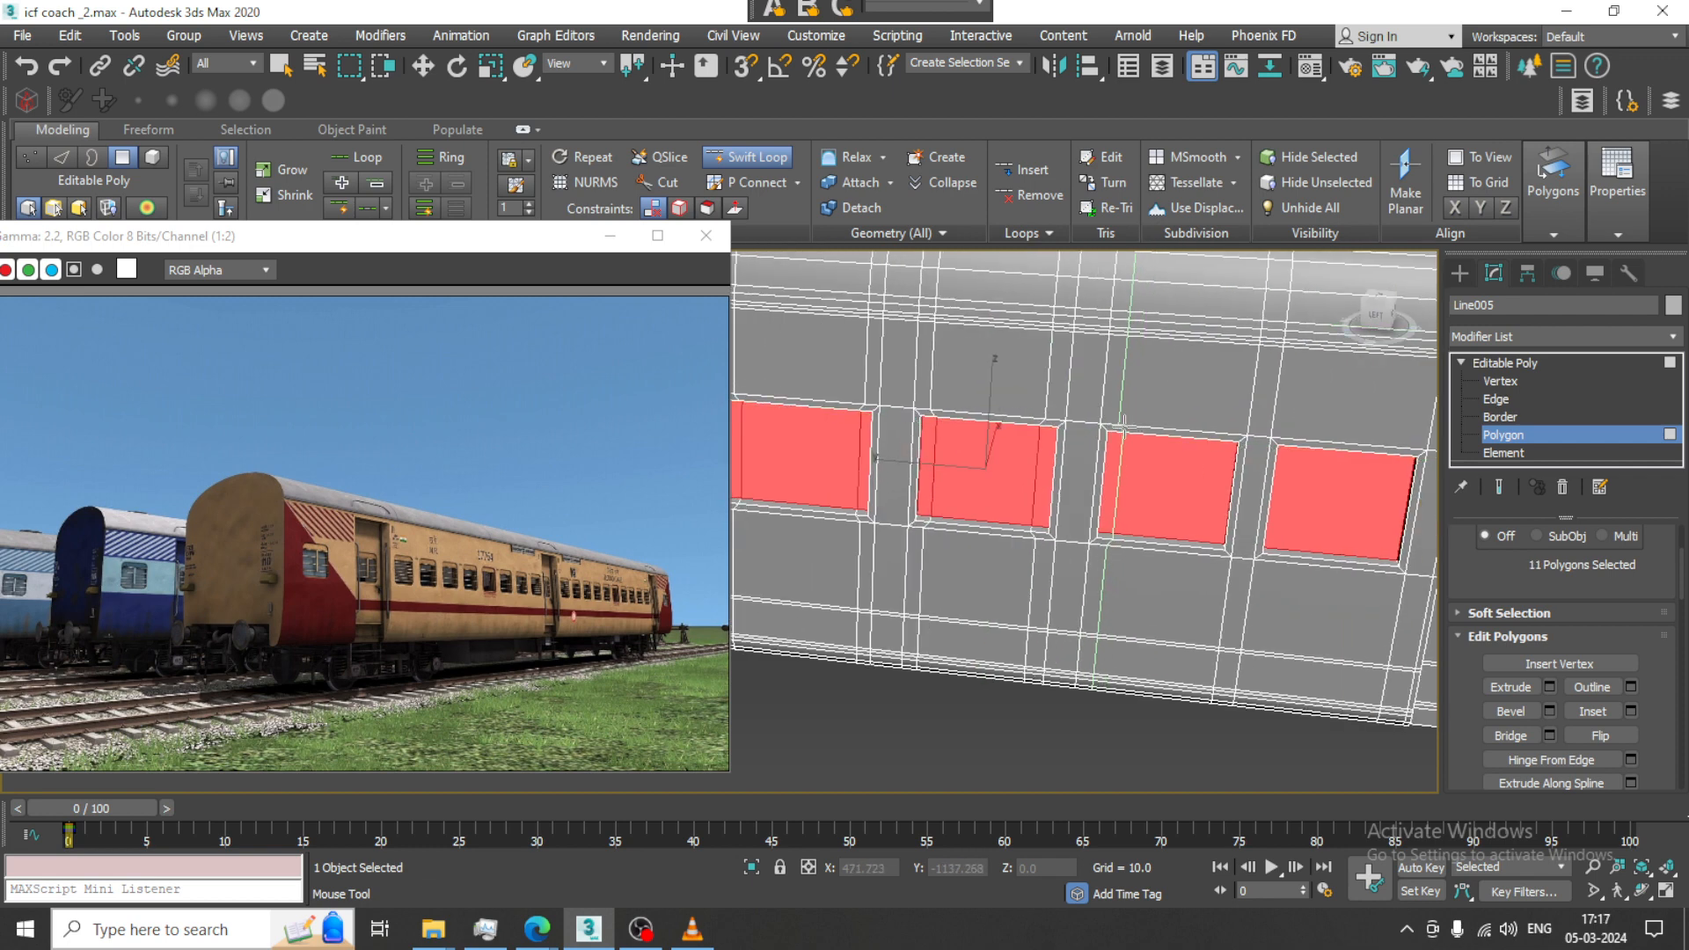
left_click(1119, 441)
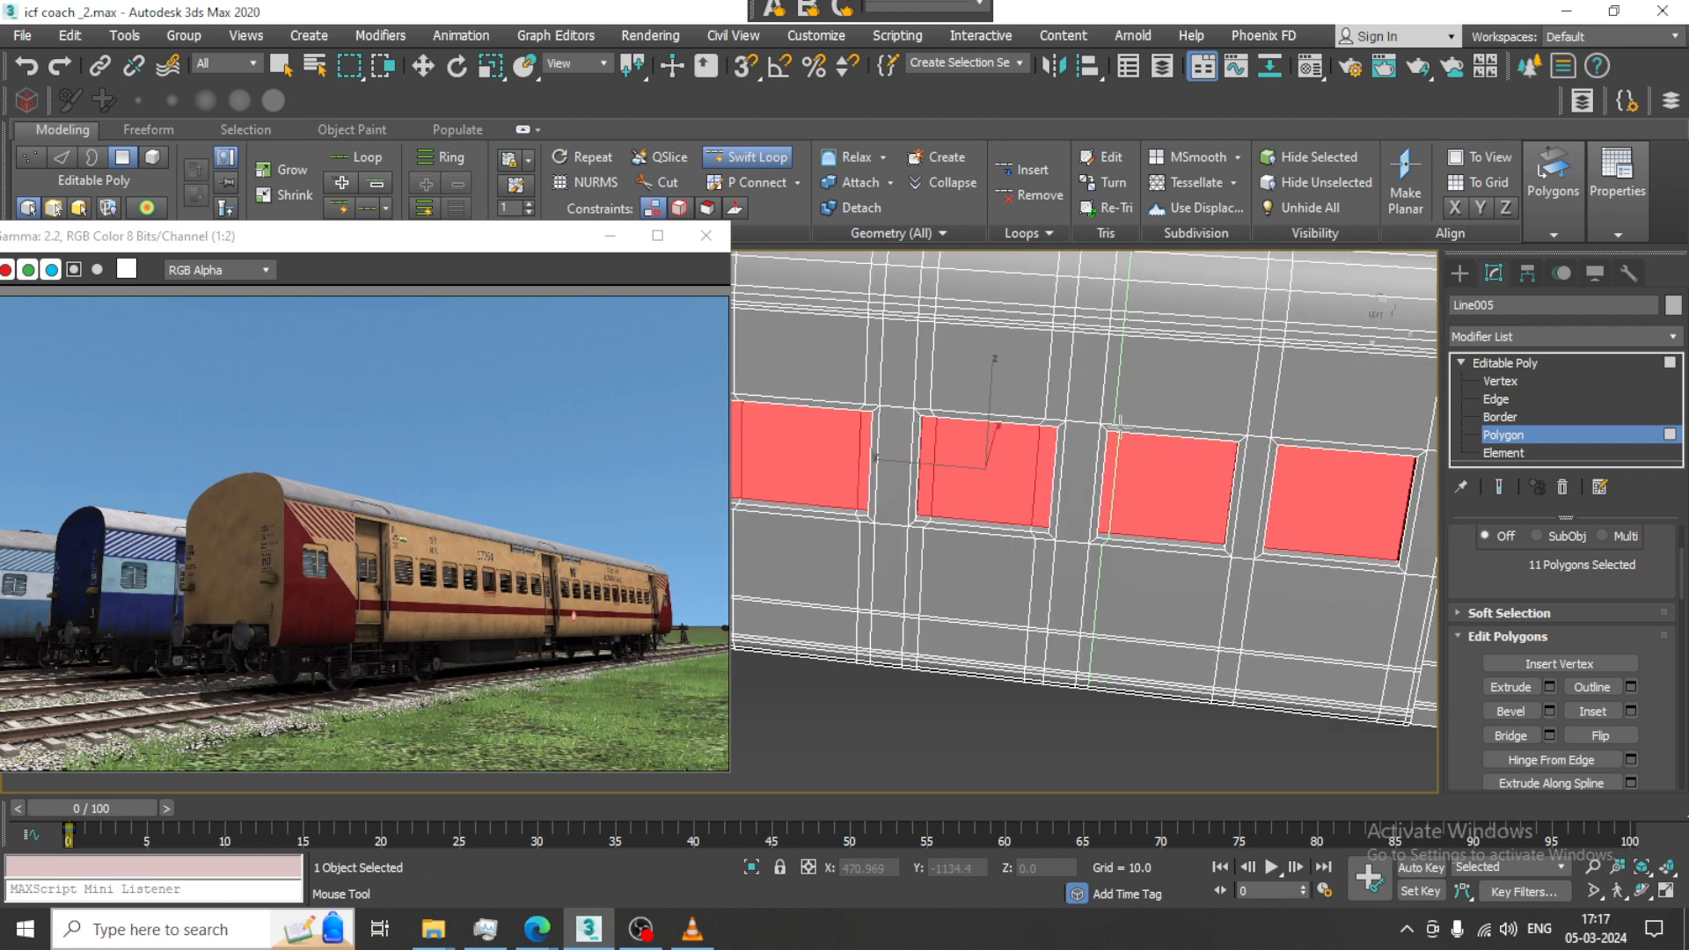
left_click(1225, 438)
middle_click_drag(1228, 446, 958, 438)
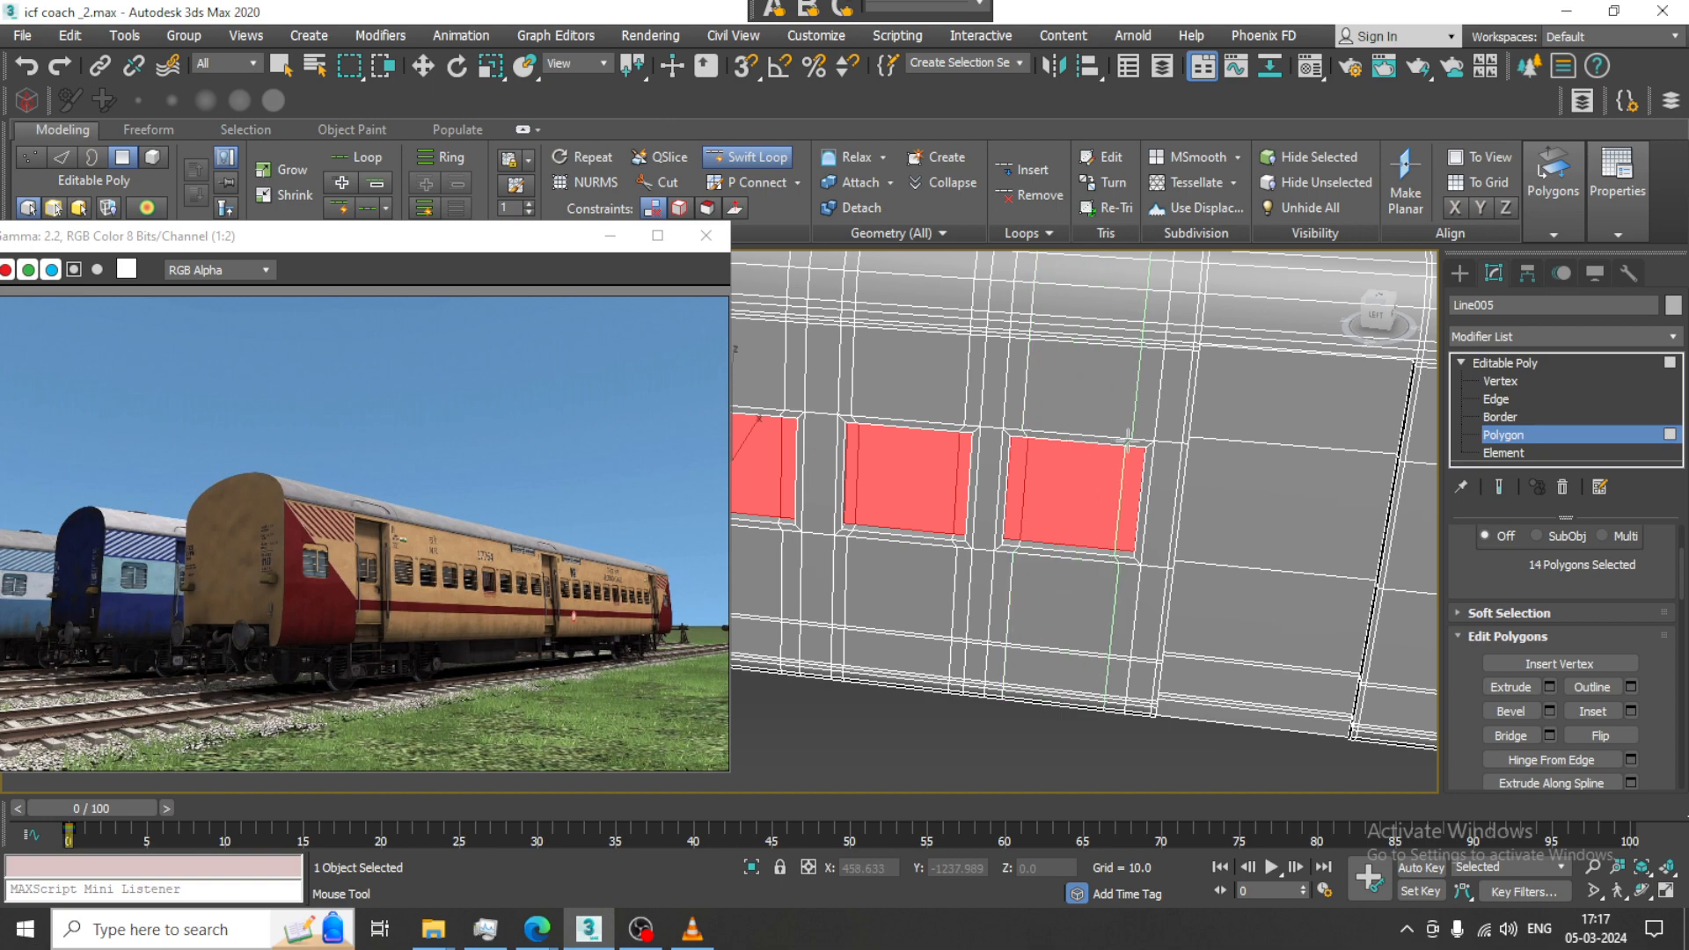
Examine the blank end section beyond the five windows and the coach's underside from several angles
scroll(1132, 452, "down", 5)
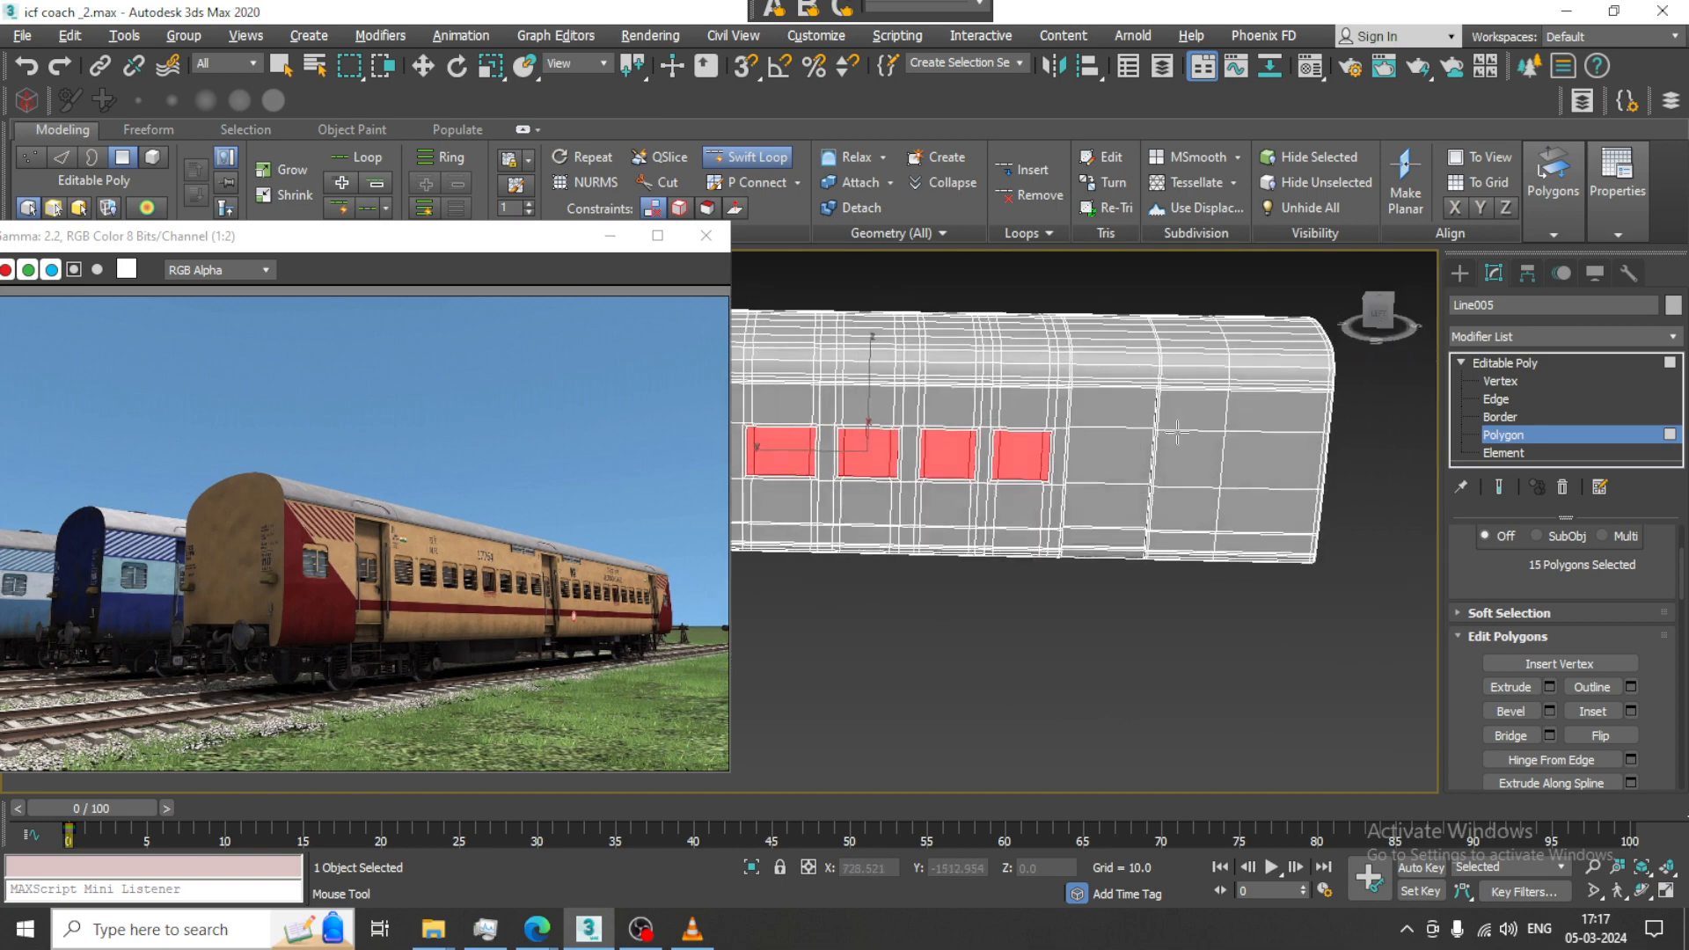
scroll(1291, 417, "up", 8)
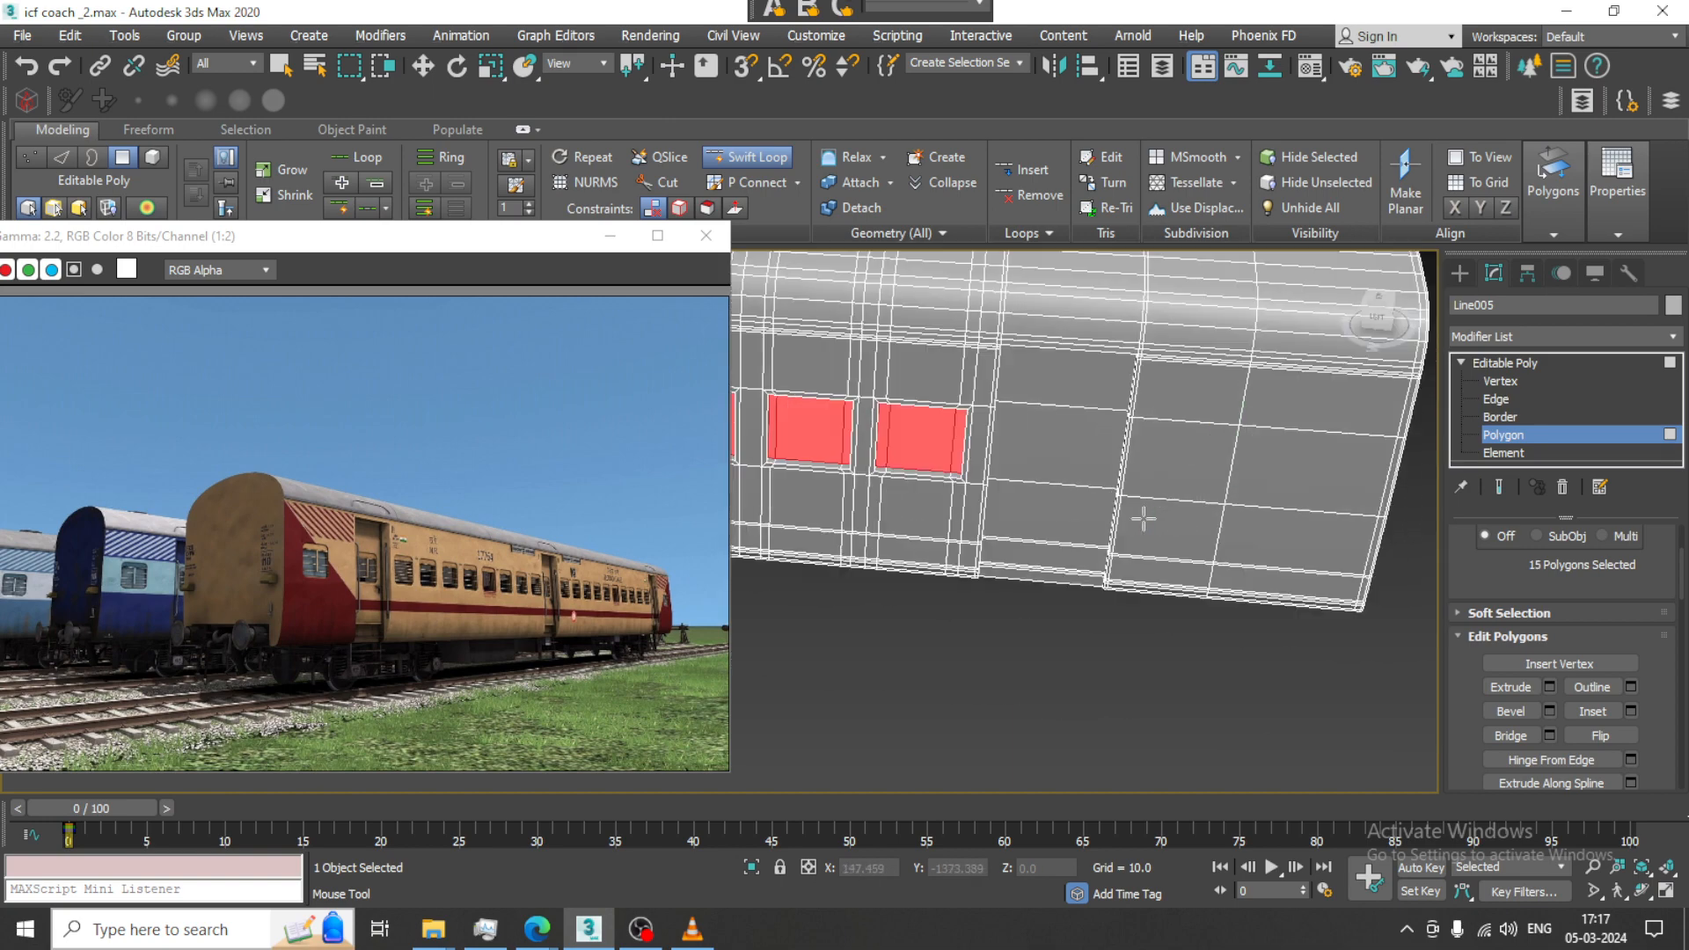
middle_click_drag(1127, 416, 1235, 515, "alt")
scroll(1327, 498, "down", 5)
middle_click_drag(1236, 515, 1049, 494)
middle_click_drag(1048, 495, 1031, 475, "alt")
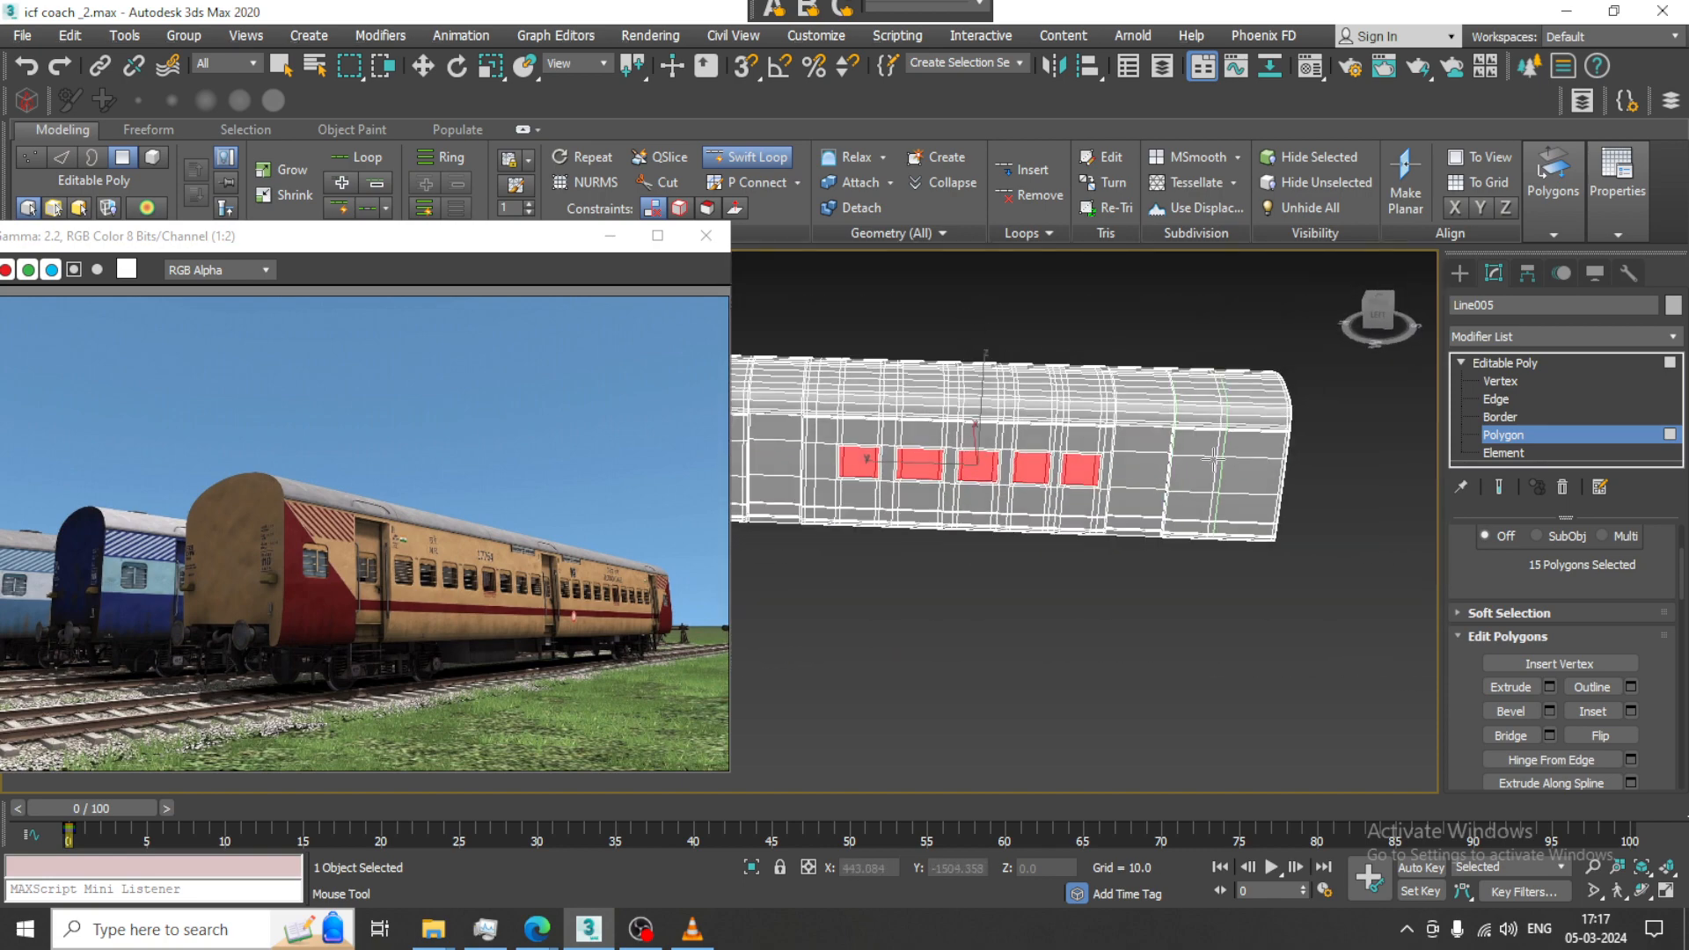
middle_click_drag(1220, 478, 1189, 478)
middle_click_drag(1190, 478, 1085, 404, "alt")
scroll(1214, 462, "up", 3)
key("w")
scroll(1130, 484, "up", 5)
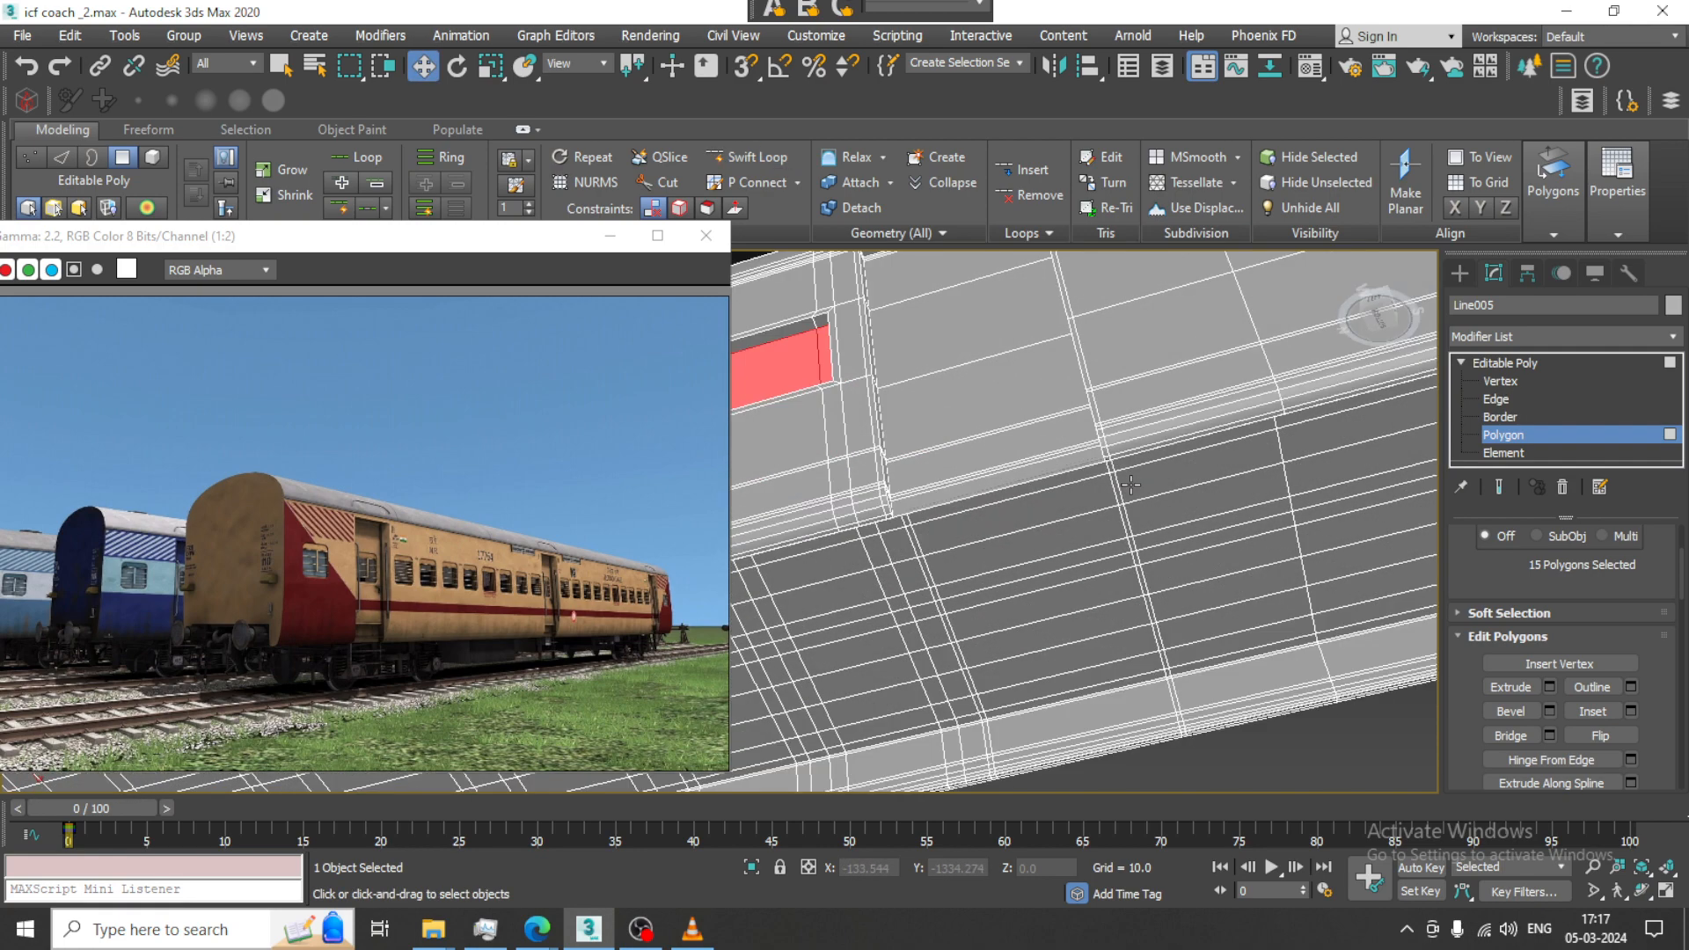
middle_click_drag(1058, 492, 1055, 573, "alt")
scroll(1114, 580, "down", 5)
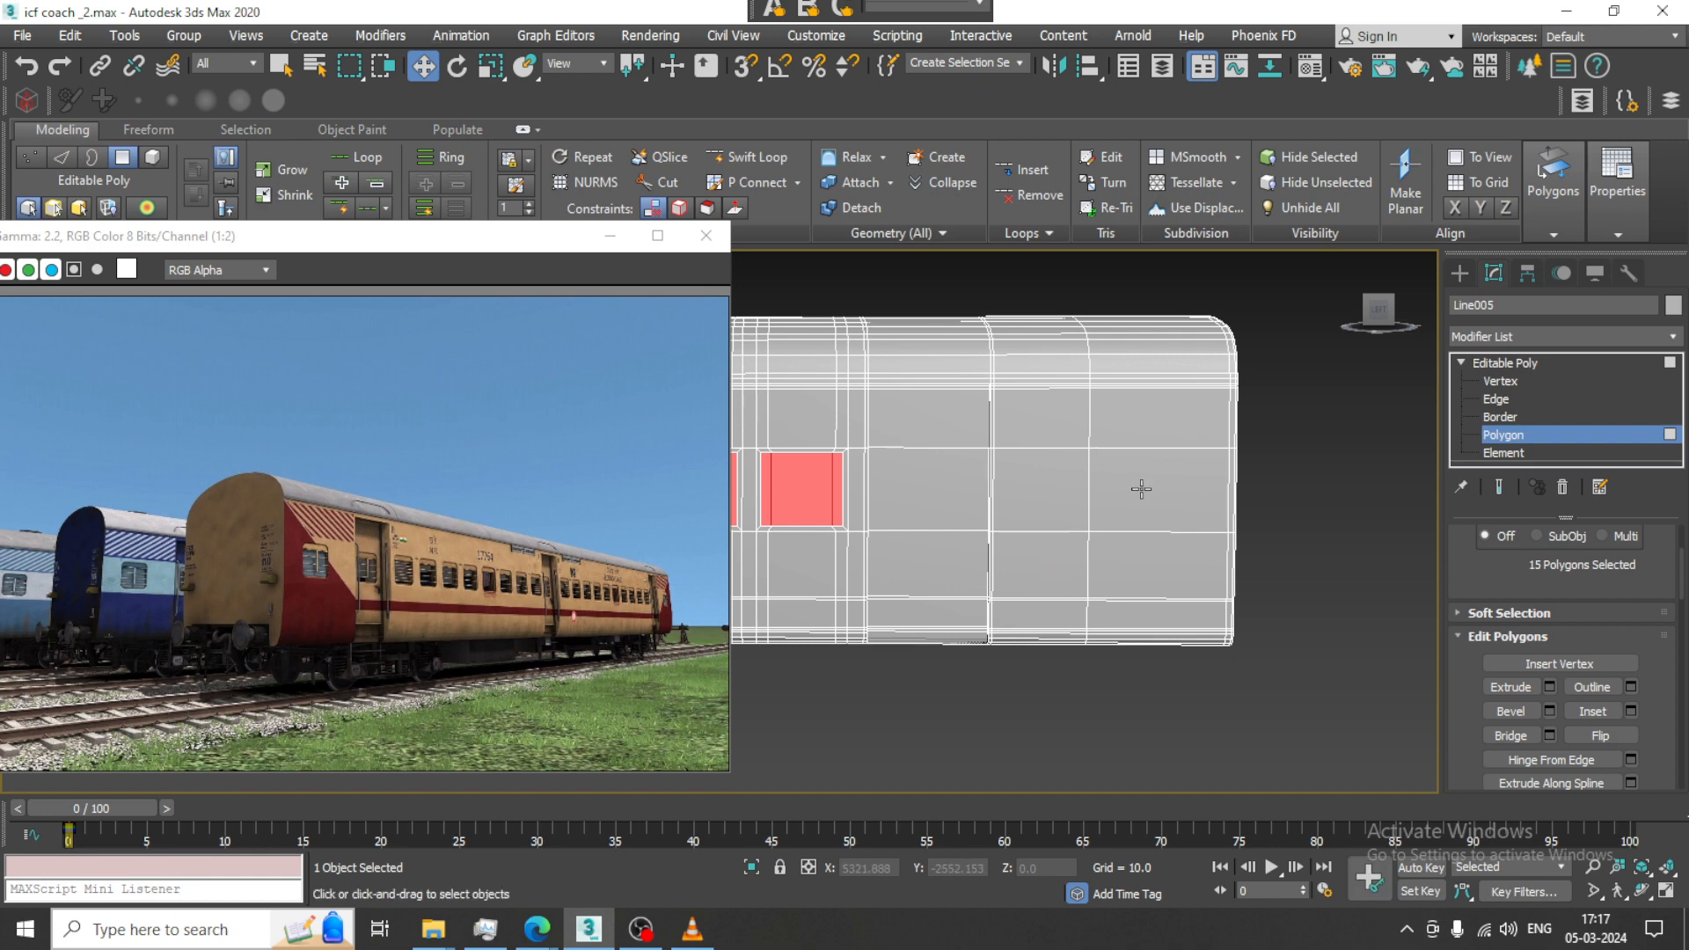
middle_click_drag(1135, 484, 1079, 413, "alt")
Select all vertices at the coach's far end and move them about 20 units along Y toward the windows
key("1")
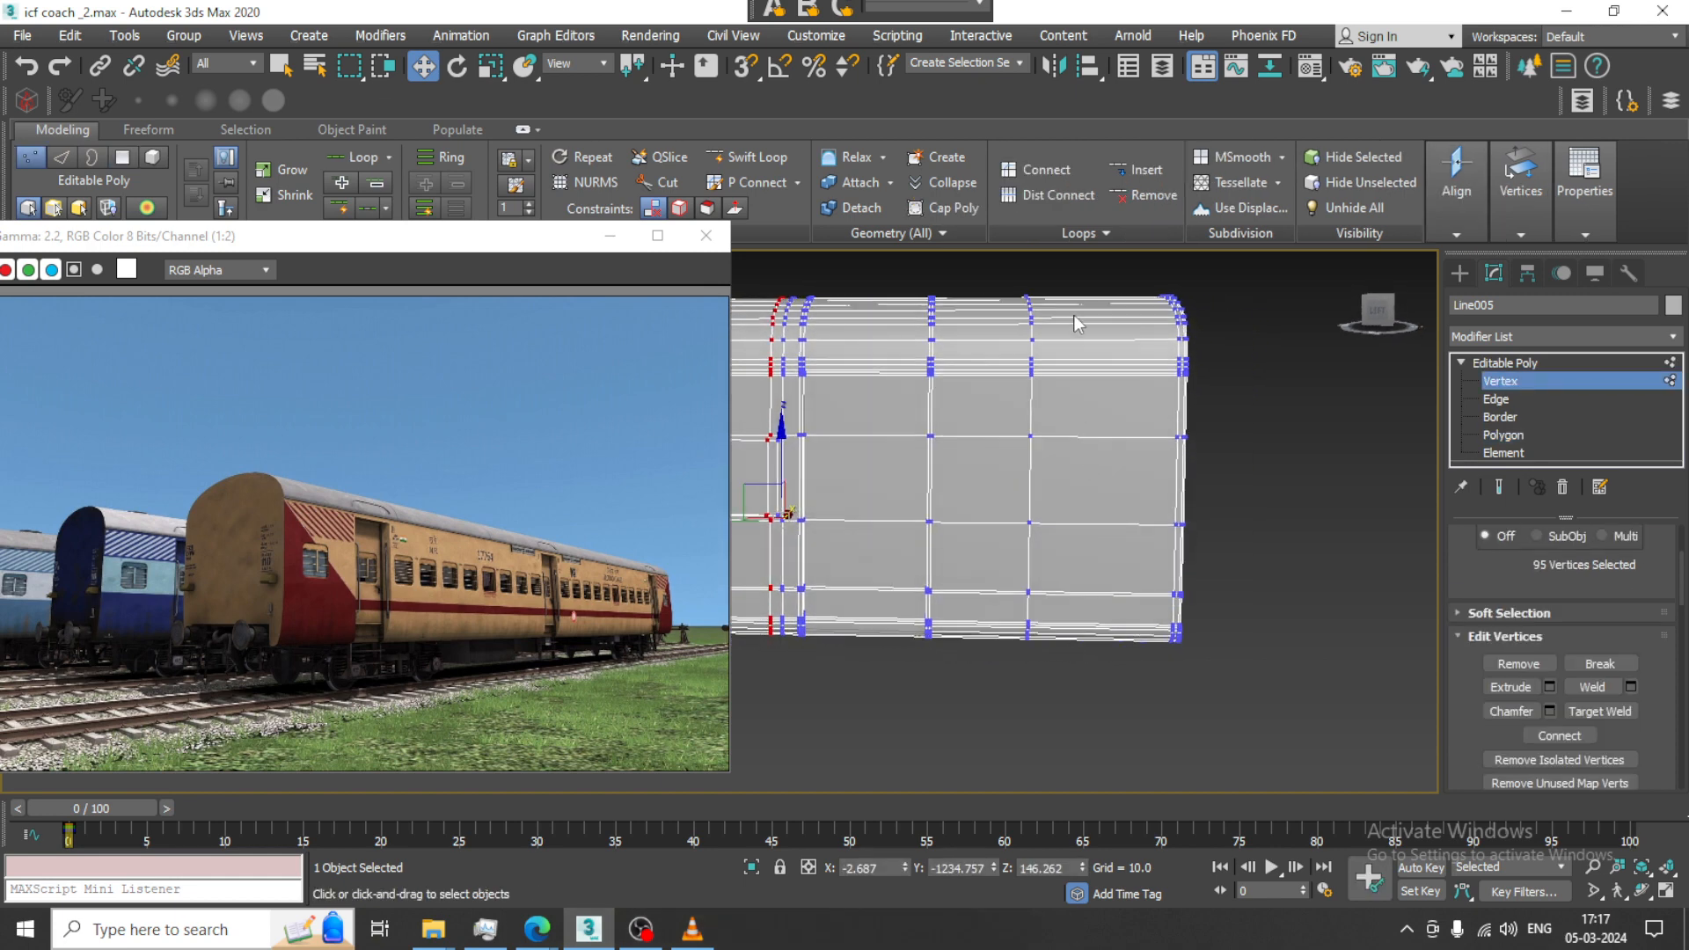
left_click_drag(1408, 837, 1406, 836)
scroll(1196, 567, "down", 5)
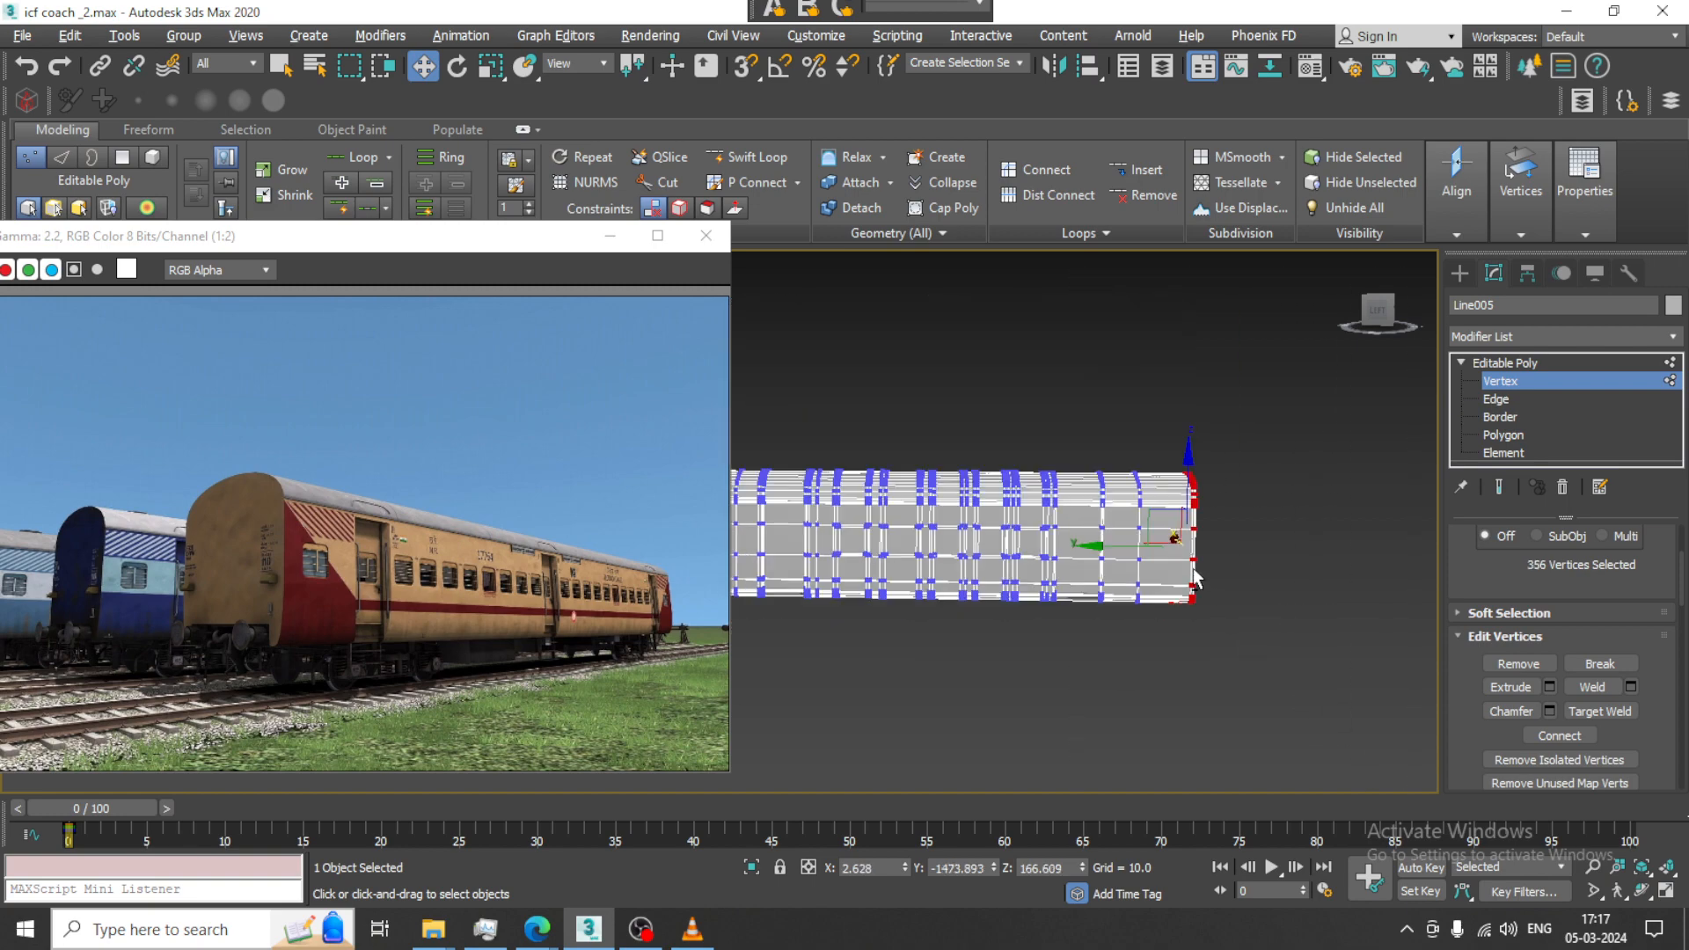
middle_click_drag(1187, 559, 1165, 576, "alt")
middle_click_drag(994, 559, 1258, 550)
scroll(1231, 537, "down", 2)
middle_click_drag(1144, 506, 1075, 487, "alt")
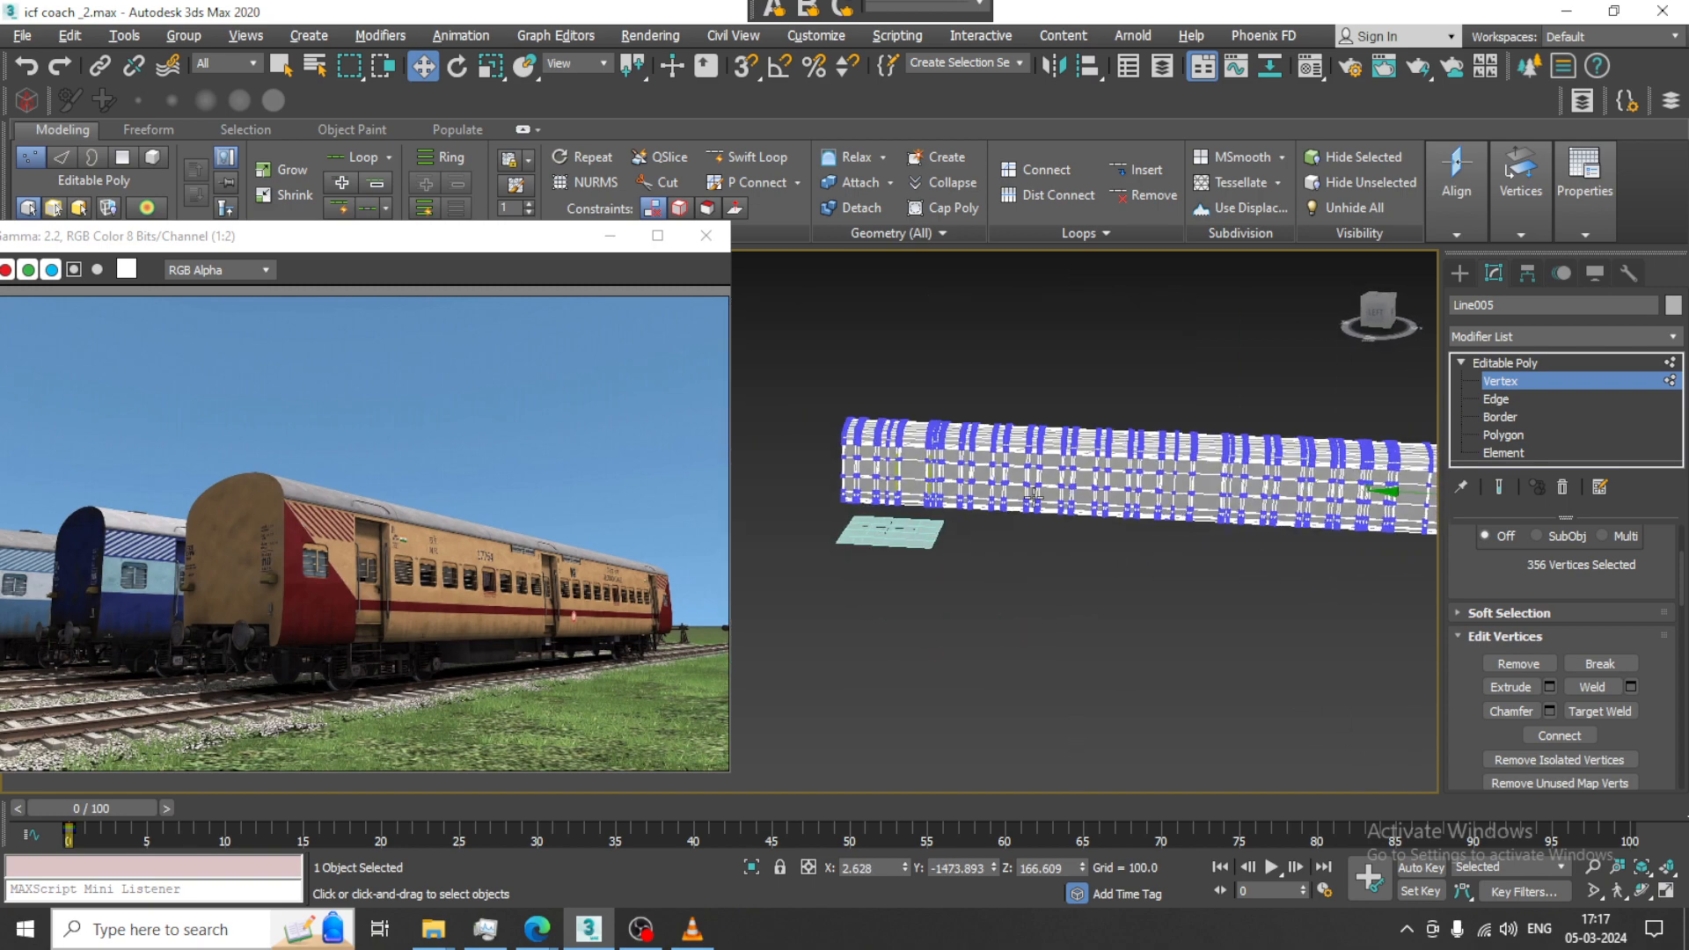
middle_click_drag(1231, 484, 1119, 484)
scroll(1183, 482, "up", 3)
middle_click_drag(1324, 486, 1104, 480)
scroll(1104, 479, "up", 4)
scroll(1103, 479, "up", 2)
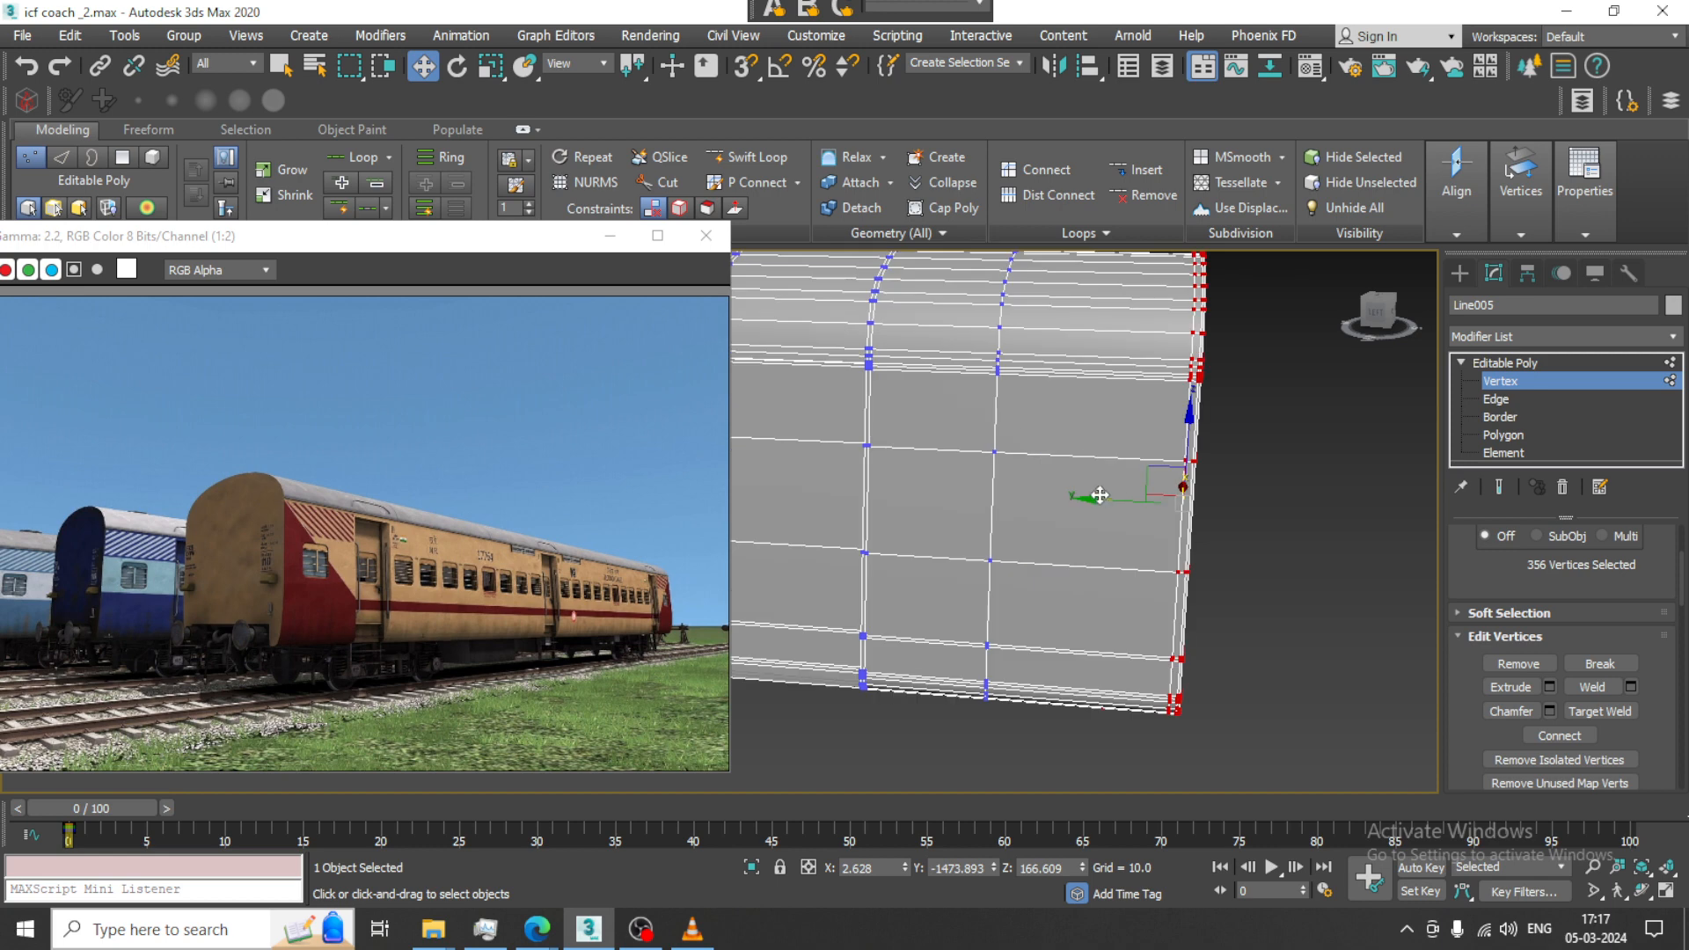
left_click_drag(1104, 497, 1064, 497)
Select the two vertical vertex groups between the windows and the coach's end in wireframe, and move them about 51 units along Y toward the windows
scroll(1056, 498, "down", 3)
middle_click_drag(1022, 500, 1089, 513)
middle_click_drag(1089, 513, 1009, 532, "alt")
middle_click_drag(1079, 415, 1088, 413, "alt")
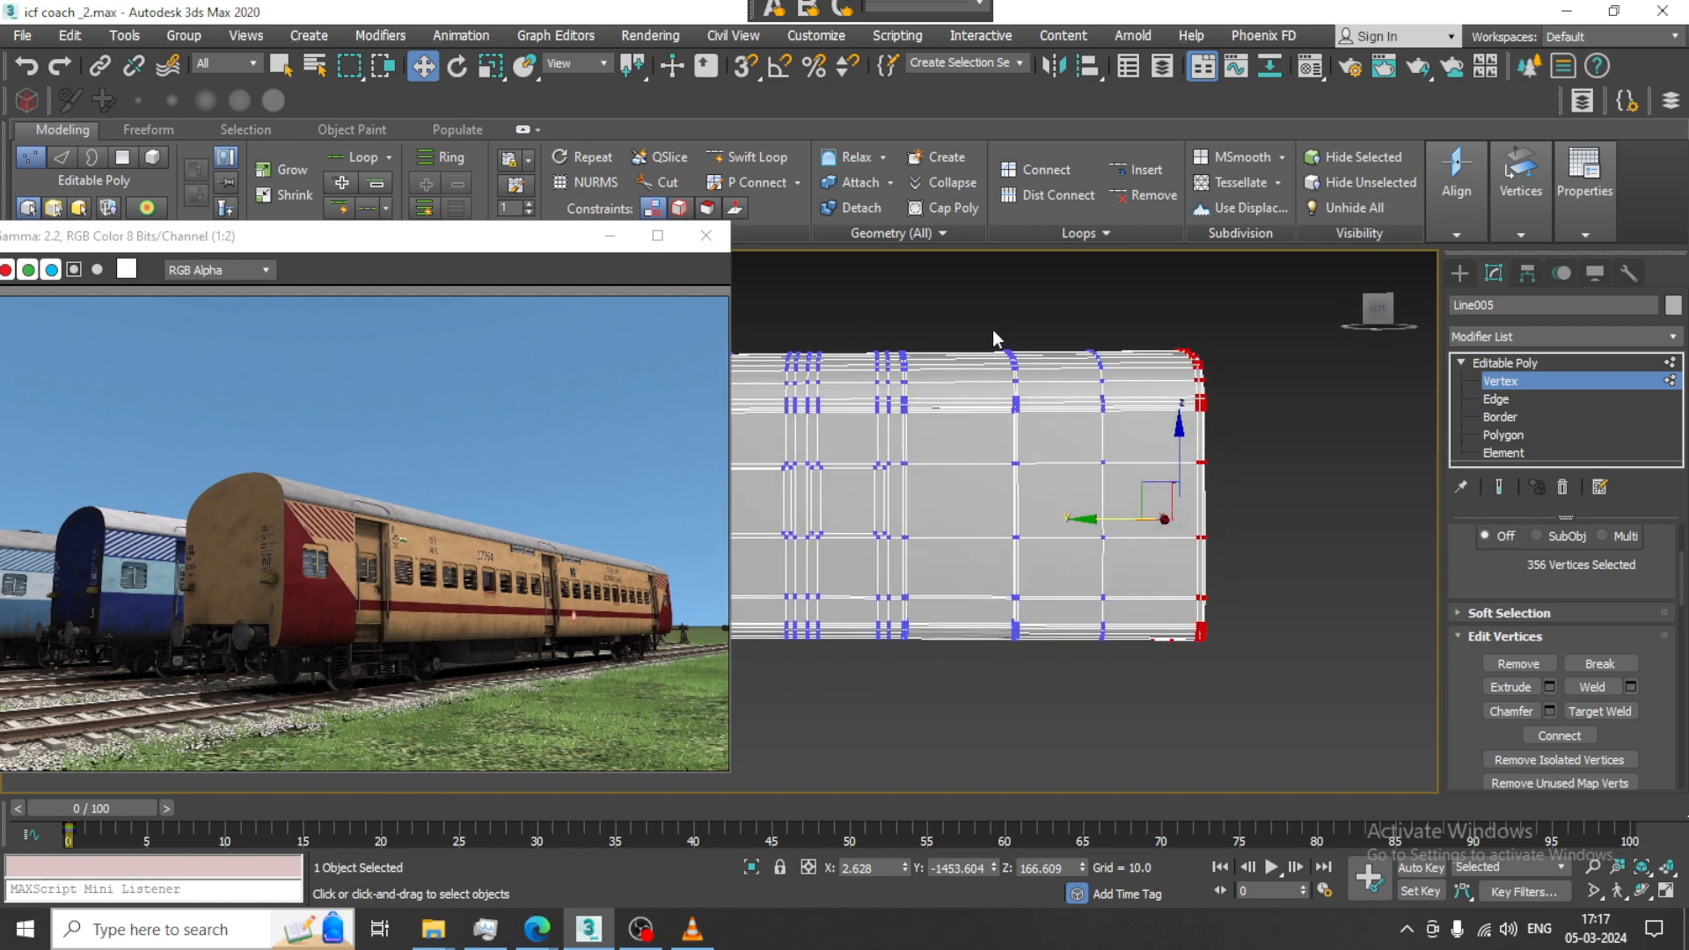
key("F3")
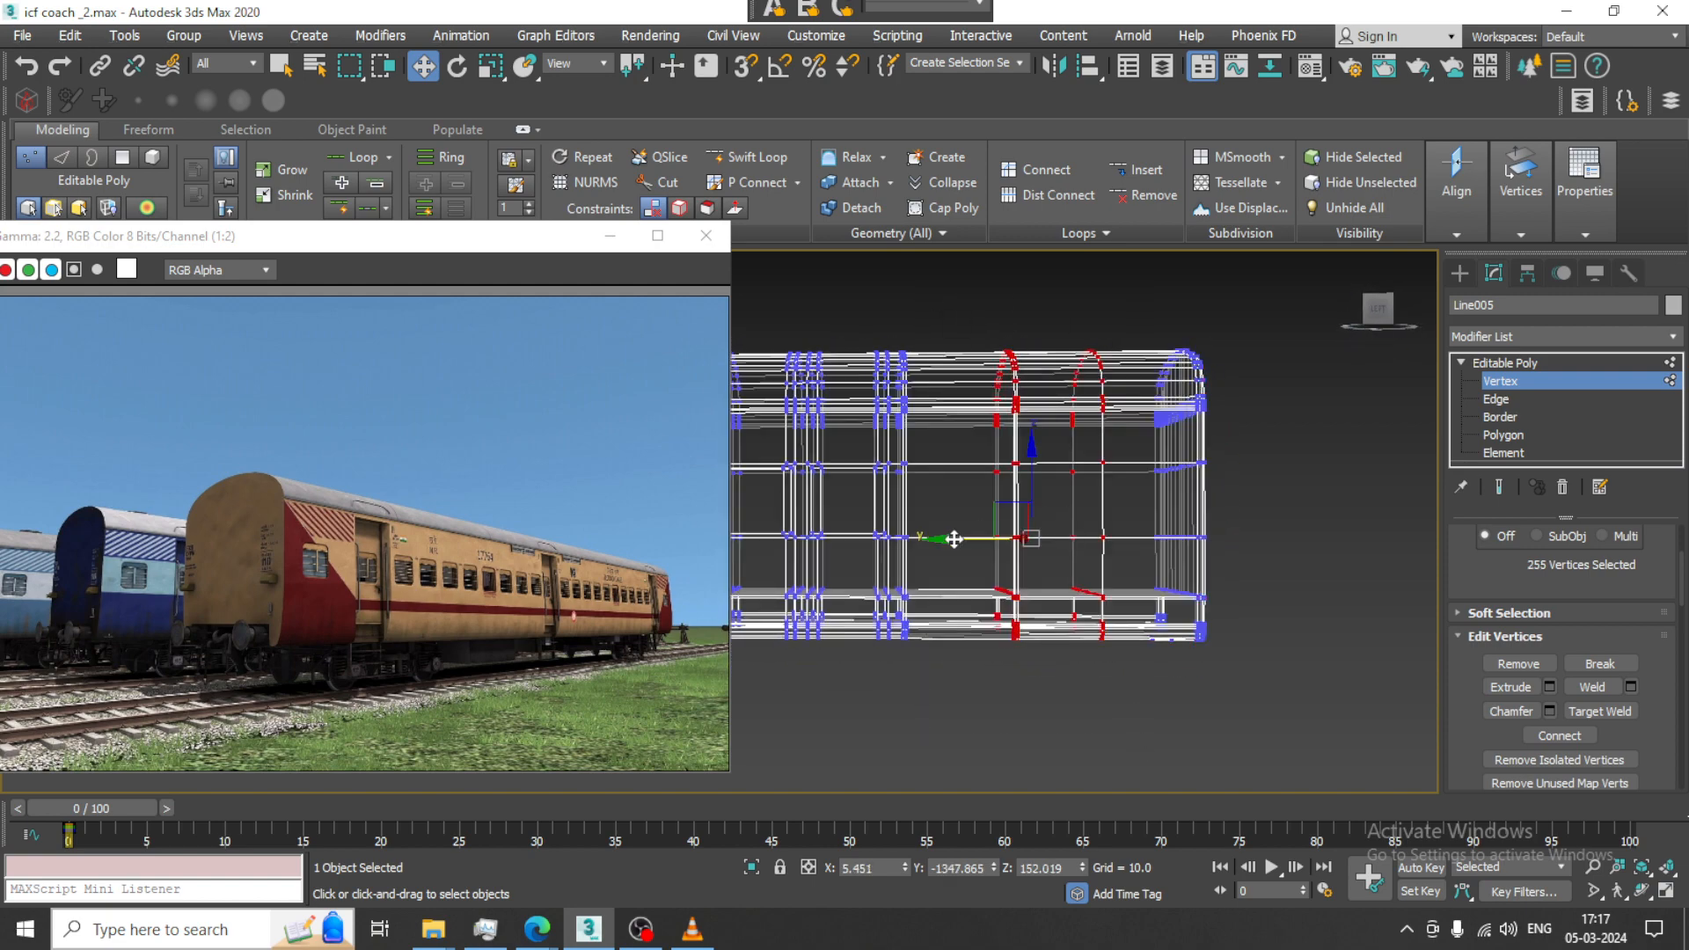
left_click_drag(953, 539, 881, 537)
Select only the vertex loop nearer the coach's end and move it slightly along Y toward that end
middle_click_drag(1025, 547, 1035, 591, "alt")
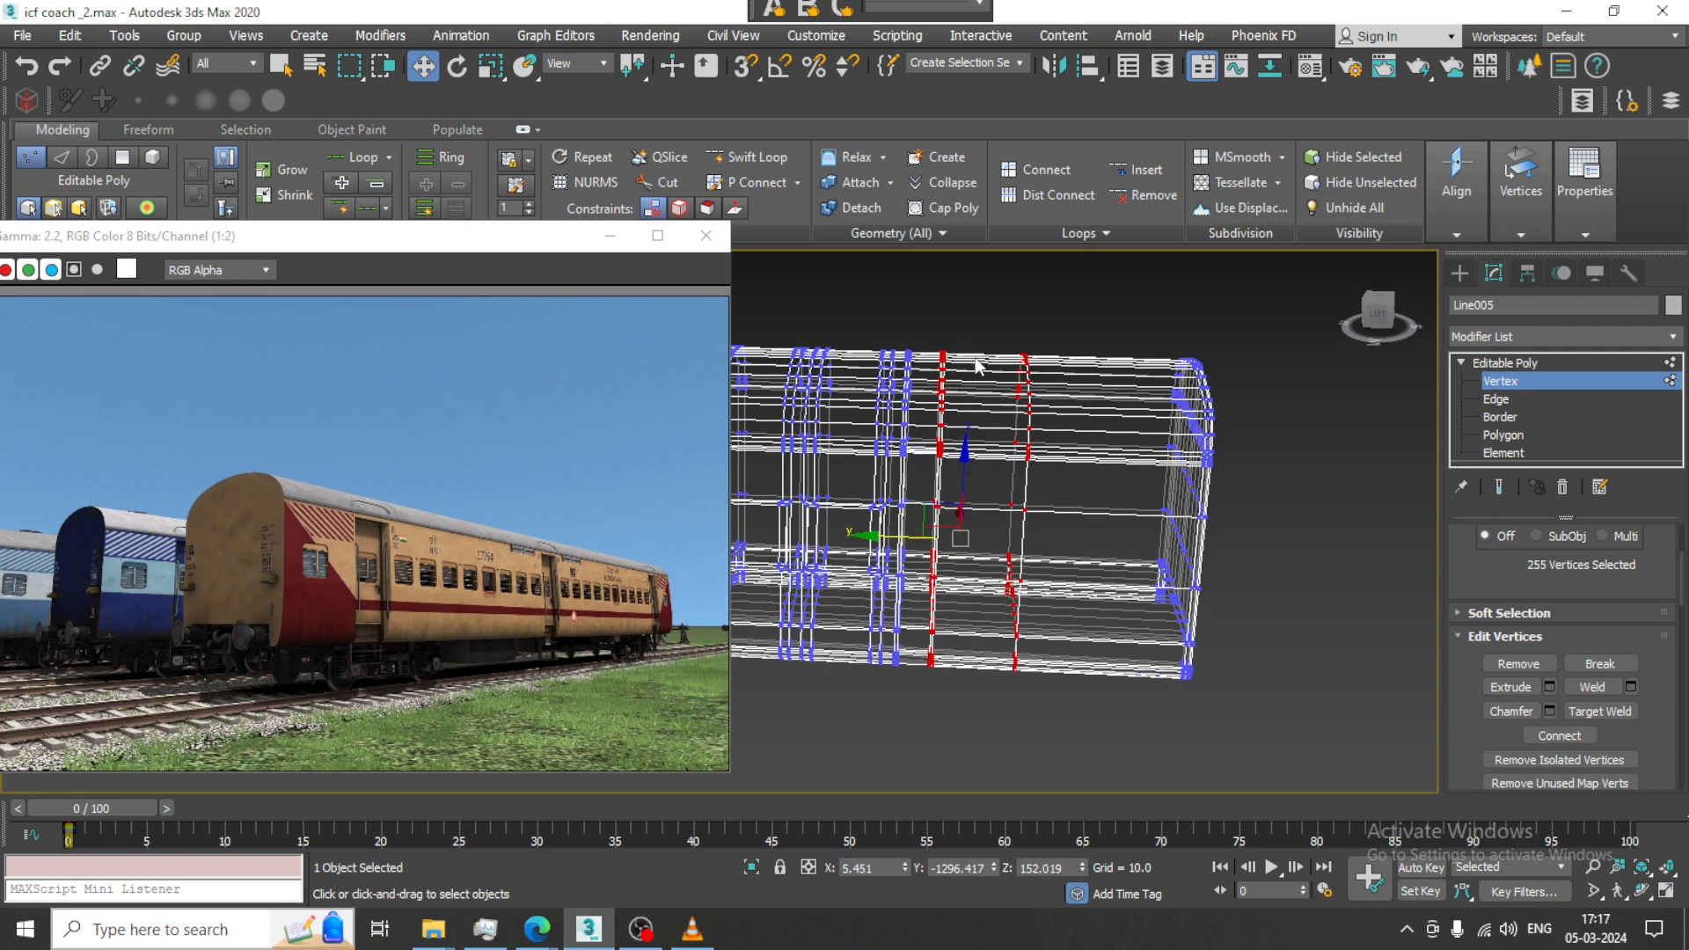
left_click_drag(1048, 578, 1062, 732)
left_click_drag(935, 540, 952, 538)
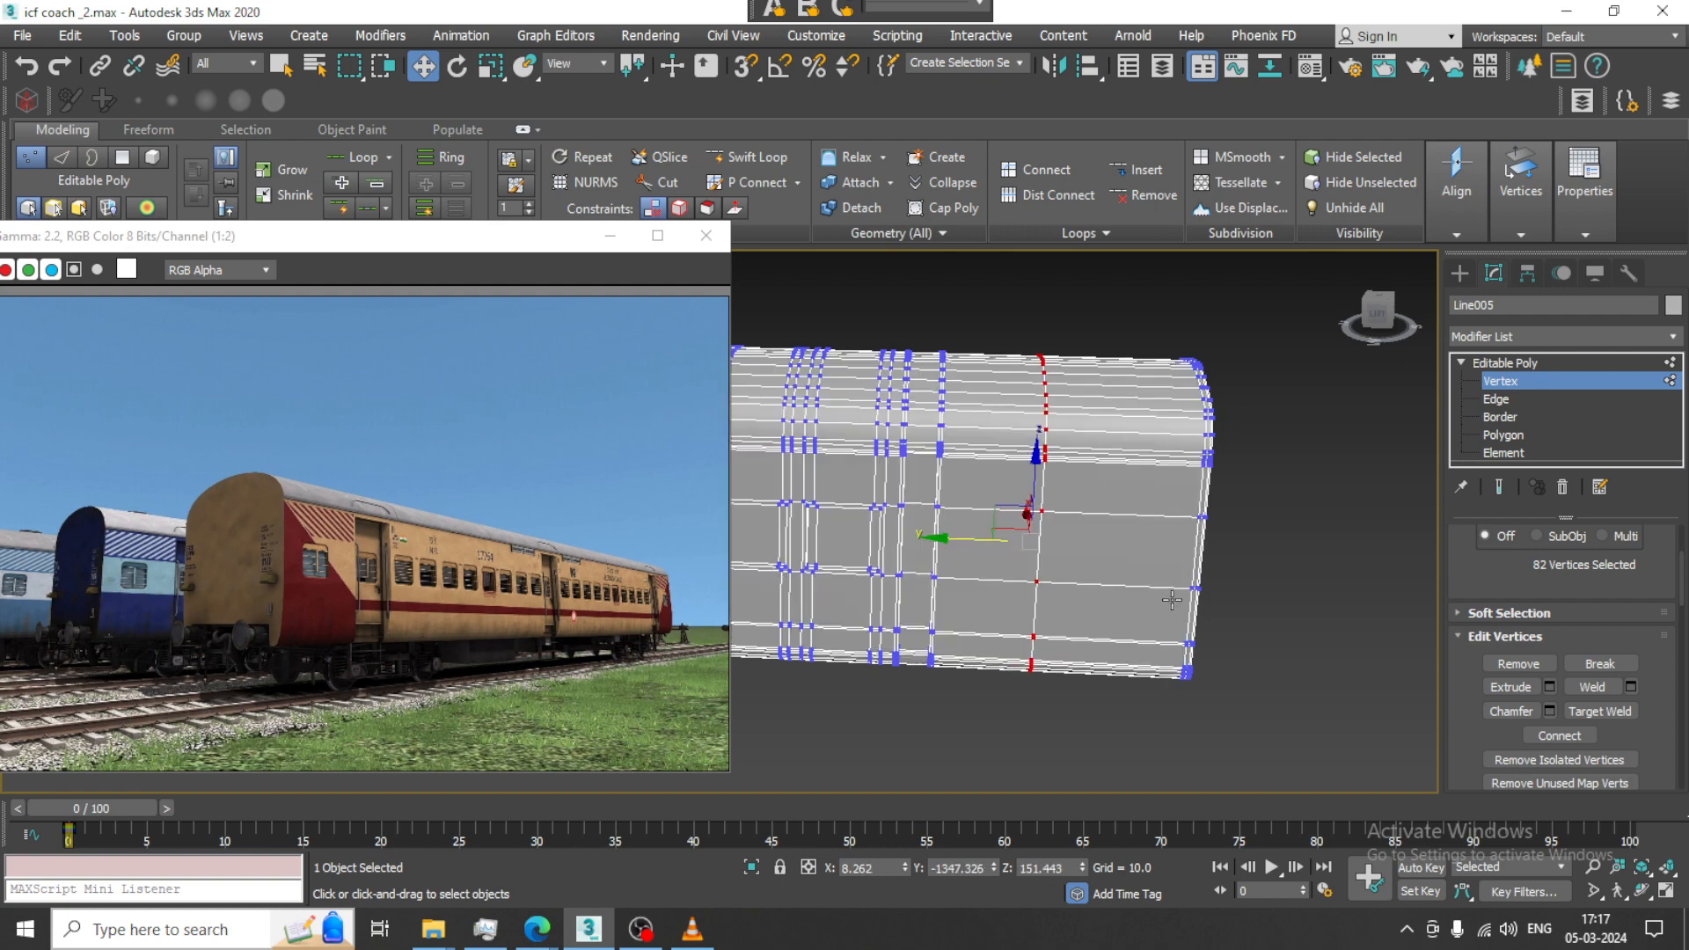
Undo the last moves of the end section's vertex loops, and move both vertical groups about 8 units along Y toward the windows
middle_click_drag(1172, 600, 1161, 380, "alt")
scroll(1218, 507, "up", 4)
key("ctrl+z")
key("ctrl+z")
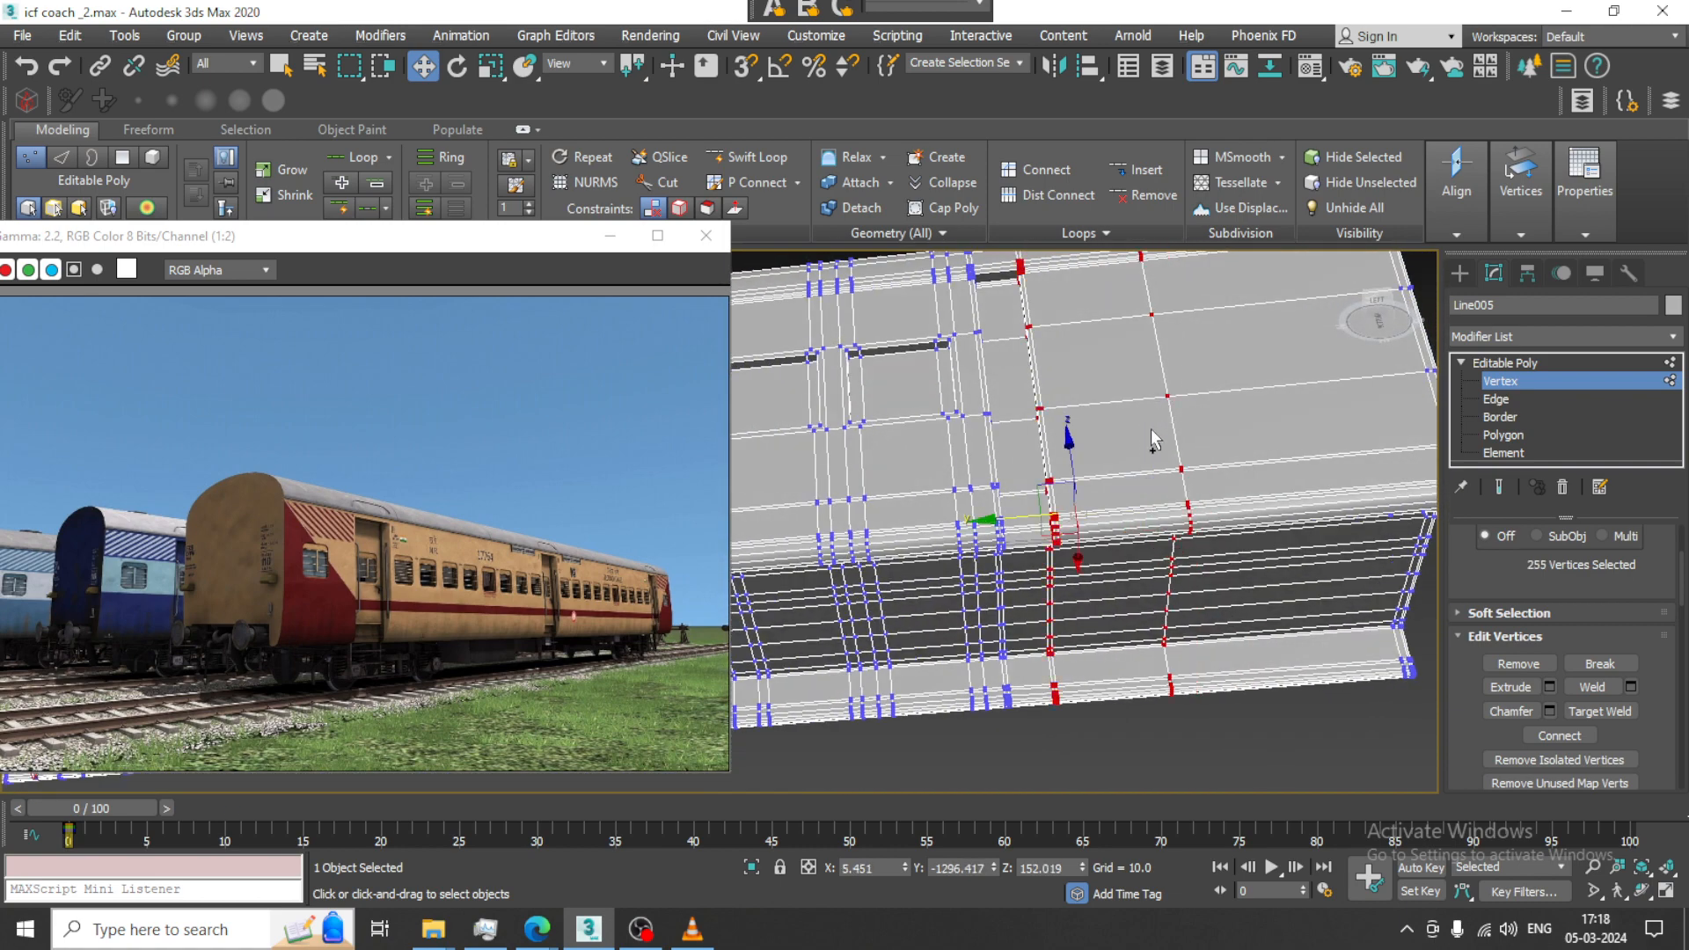
middle_click_drag(1149, 456, 1198, 604, "alt")
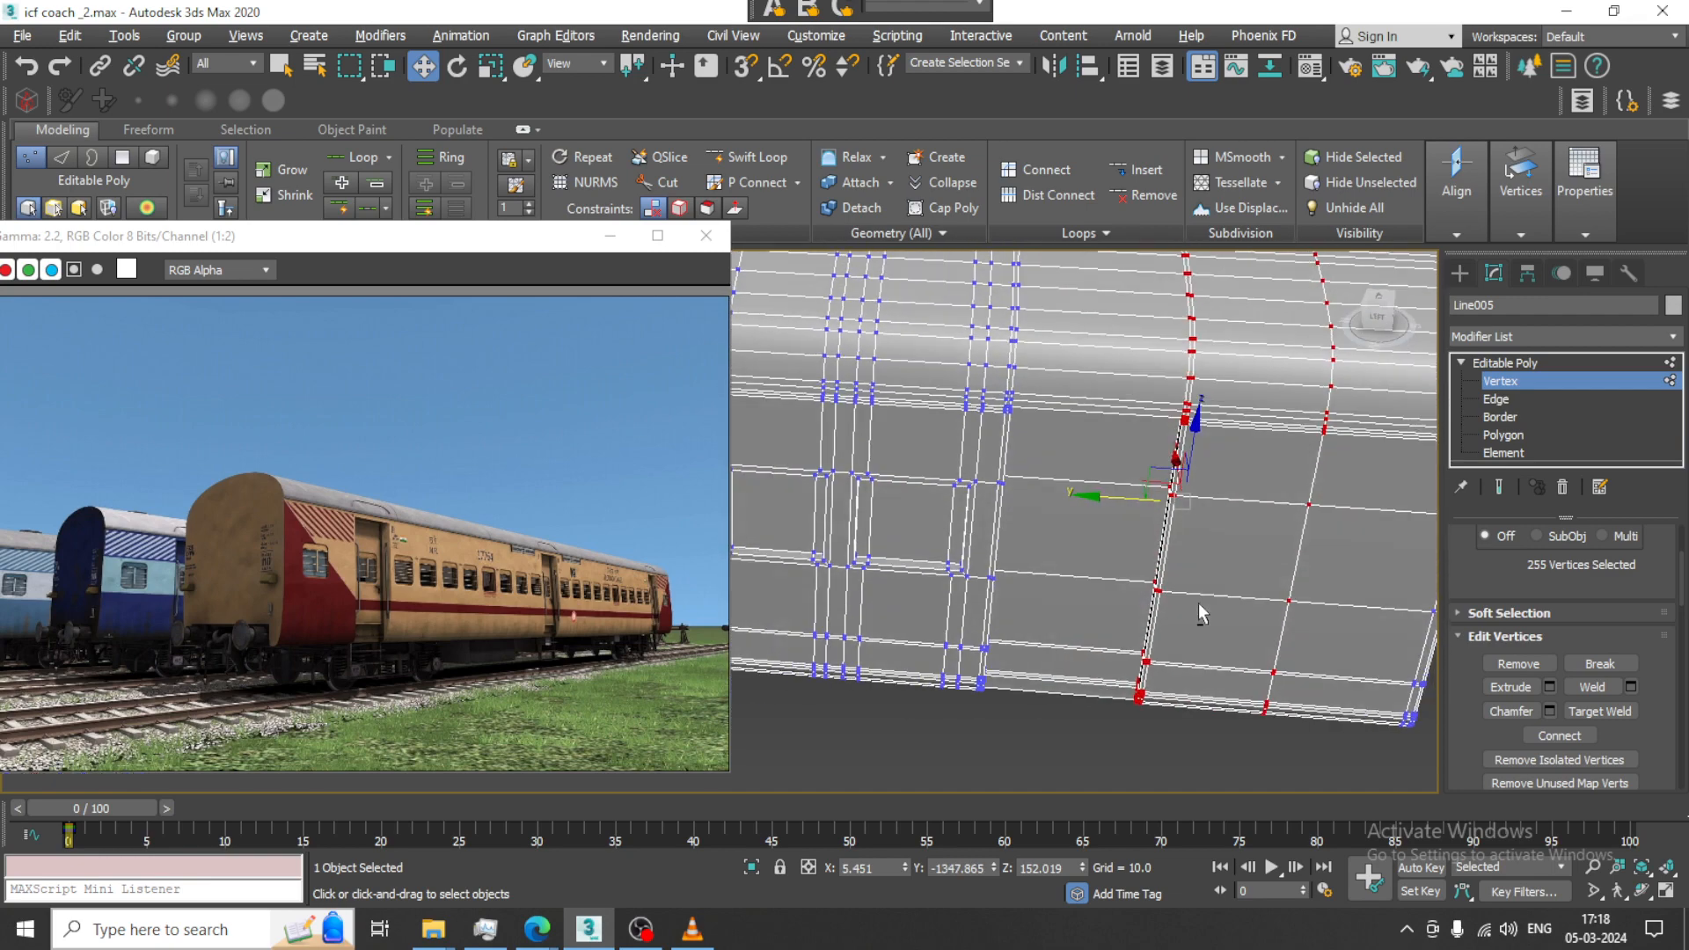
left_click_drag(1099, 495, 1083, 492)
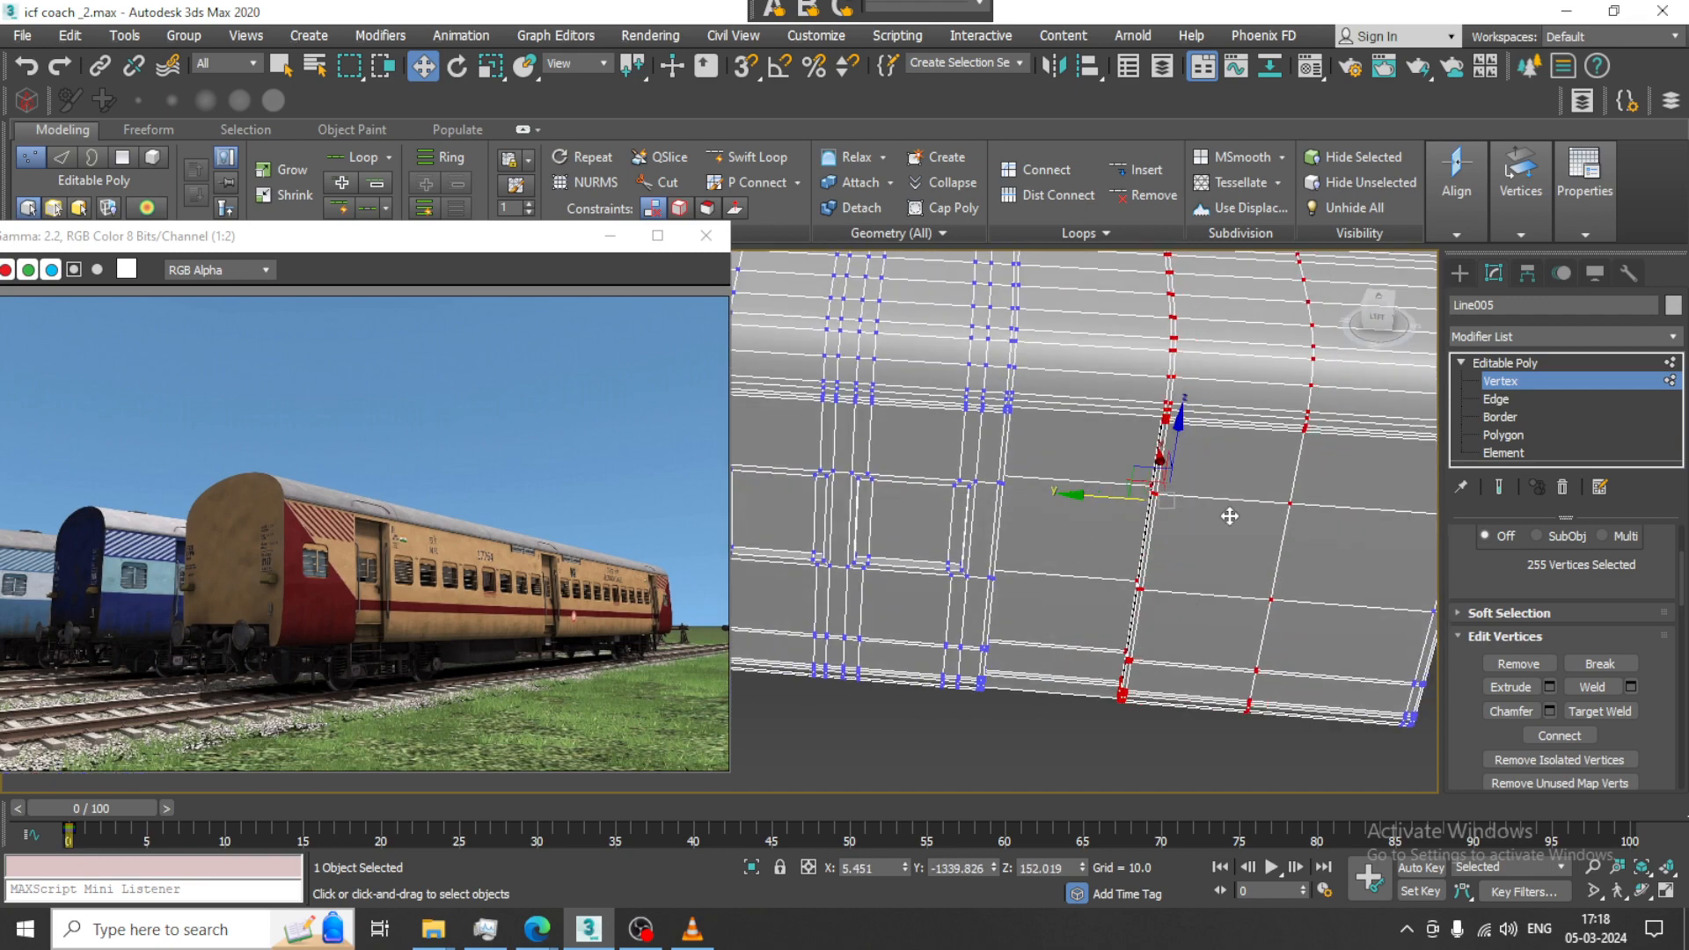
Select only the vertex loop nearer the coach's end and move it along Y, close to the neighbouring vertex group
middle_click_drag(1232, 515, 1103, 447)
scroll(1066, 472, "down", 6)
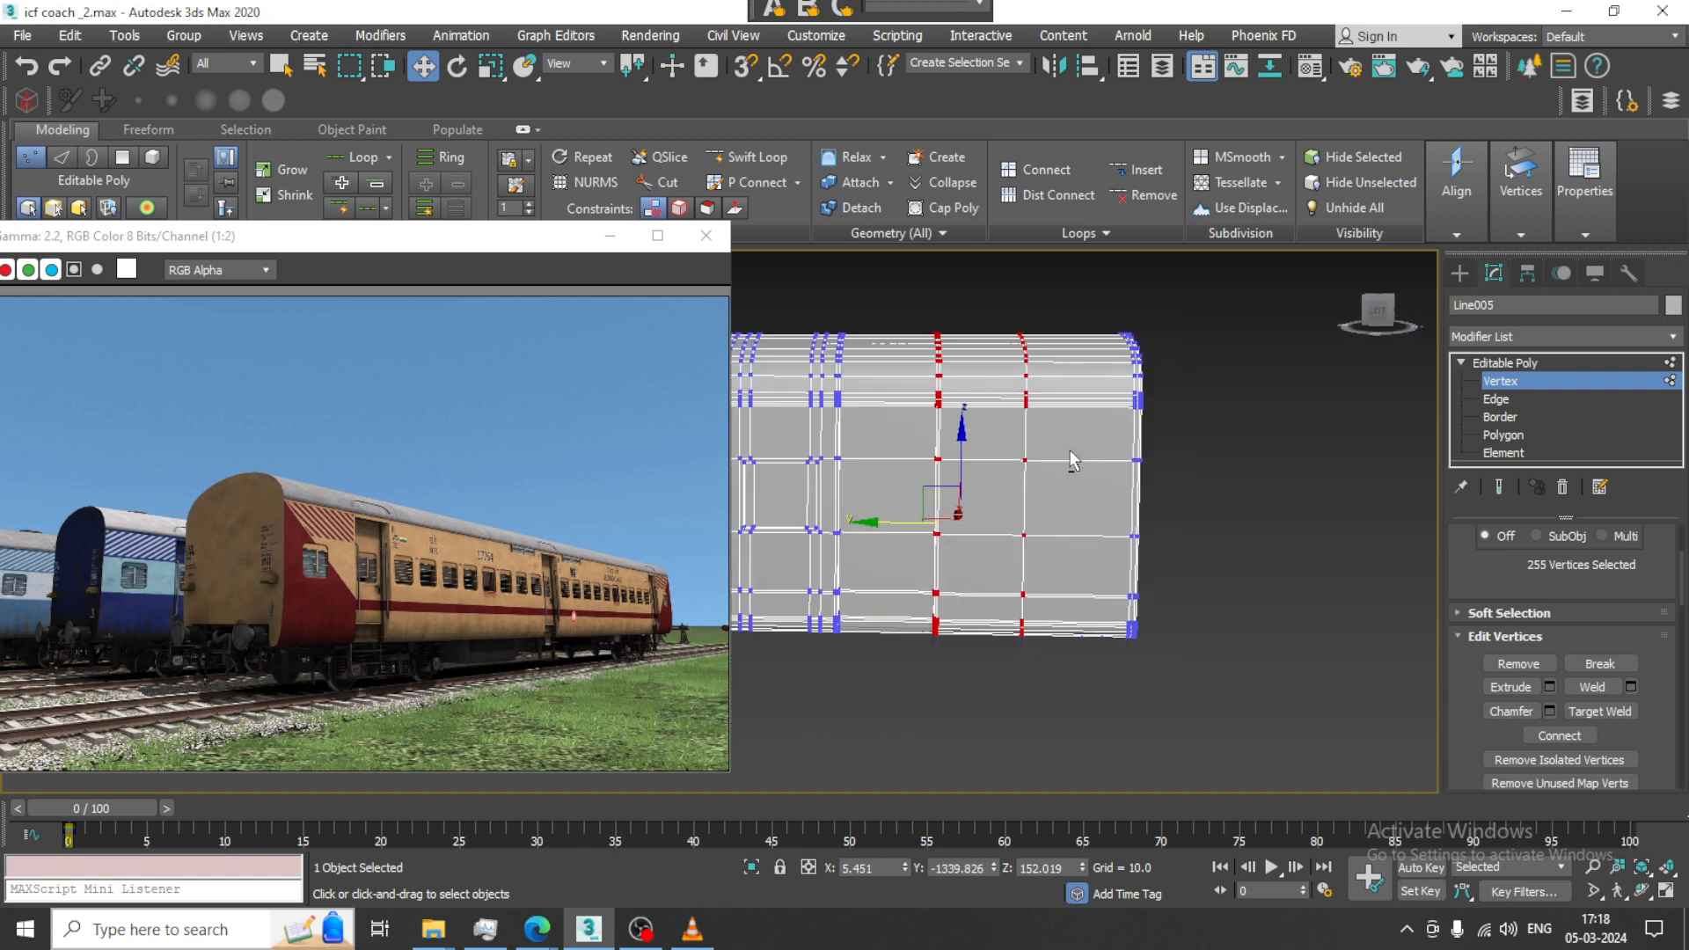
left_click_drag(1067, 655, 1066, 658)
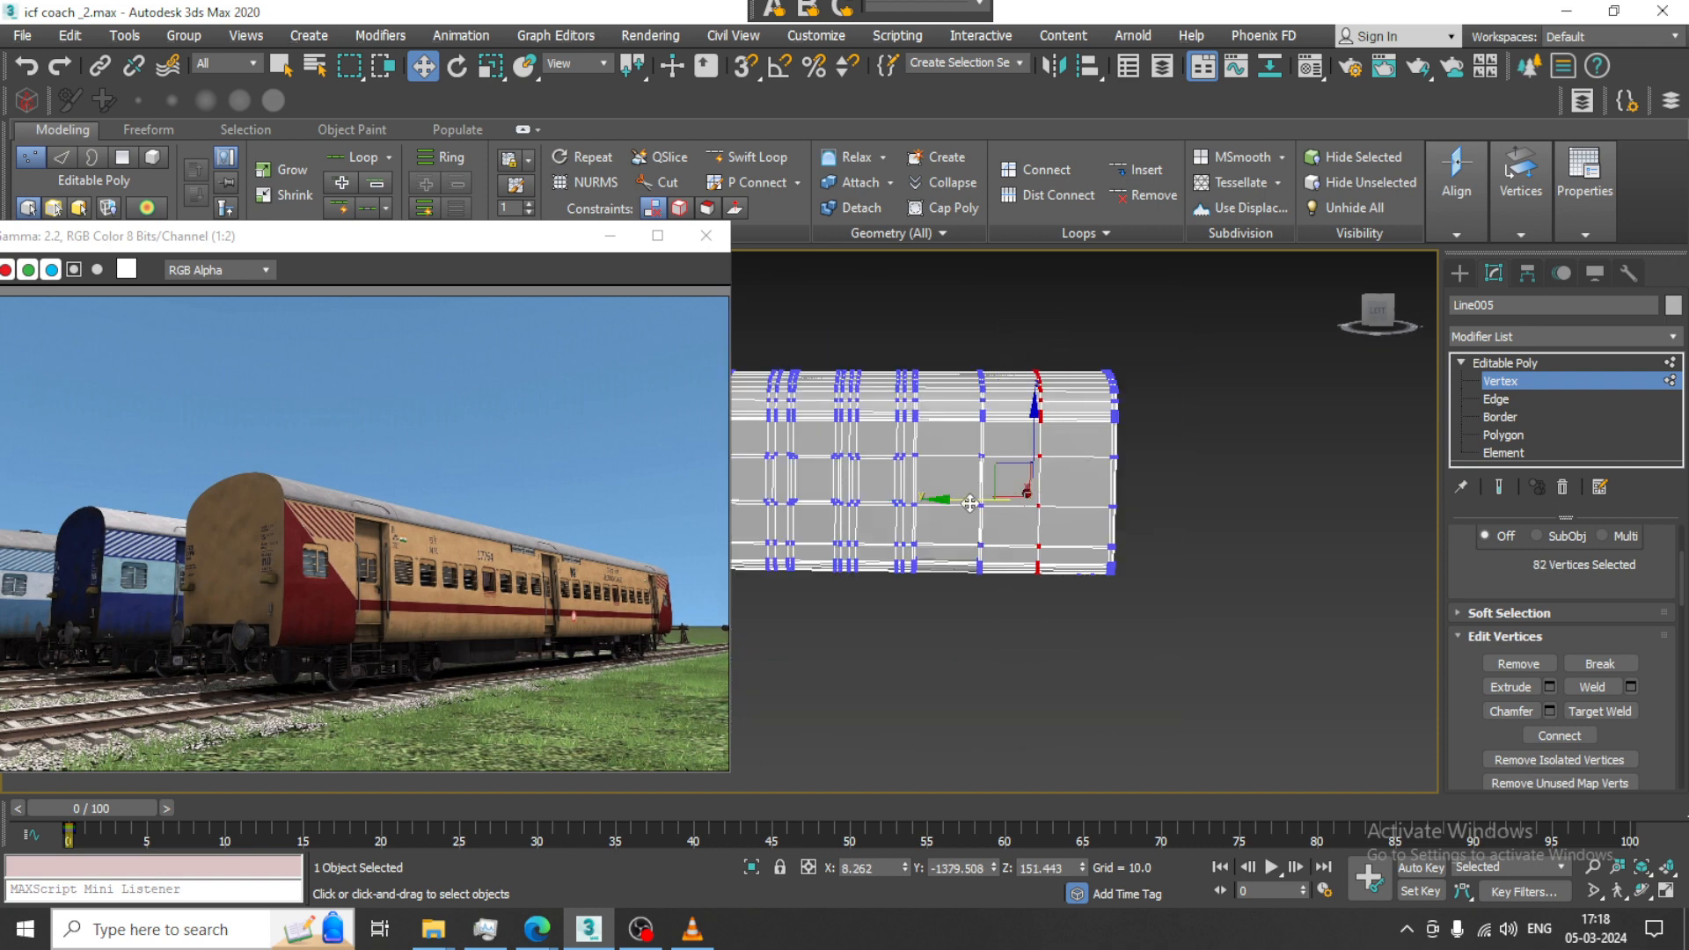
left_click_drag(969, 501, 928, 500)
Select all vertices at the coach's far end and move them about 20 units along Y toward the windows
left_click_drag(1244, 726, 1244, 726)
scroll(1073, 507, "up", 4)
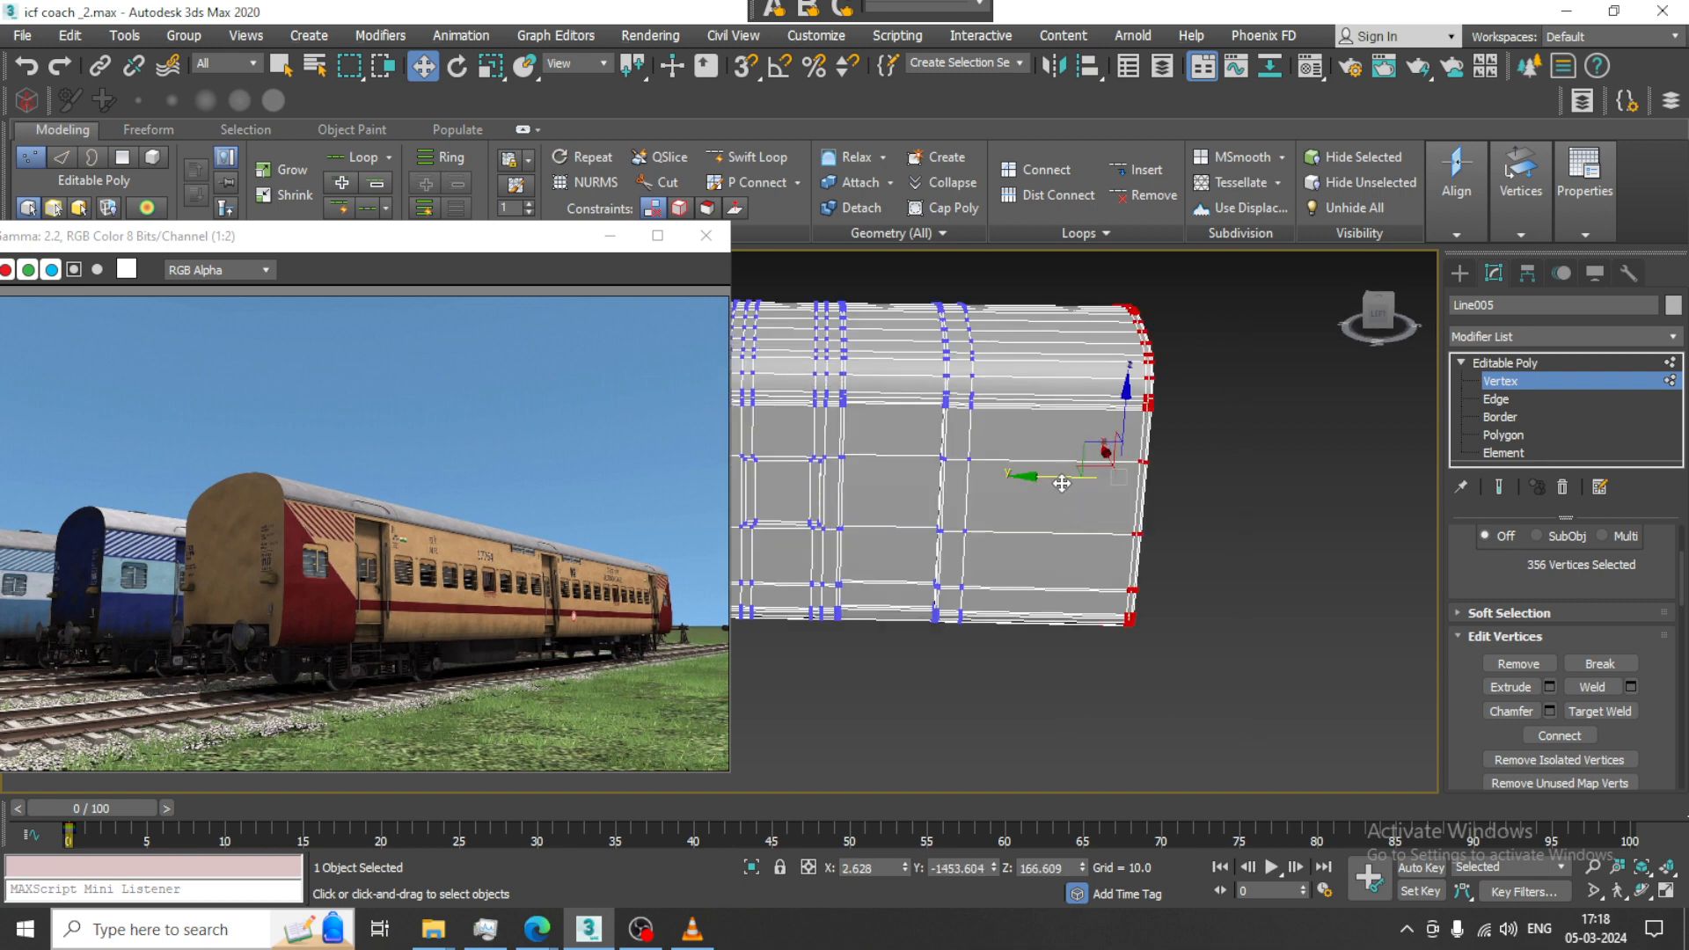
left_click_drag(1067, 479, 1026, 475)
Add two vertical edge loops with Swift Loop in the end section, framing an area for the end window
middle_click_drag(950, 477, 1319, 471)
scroll(1100, 458, "down", 4)
middle_click_drag(1319, 471, 1170, 505, "alt")
middle_click_drag(1170, 505, 1087, 517)
scroll(1085, 528, "up", 4)
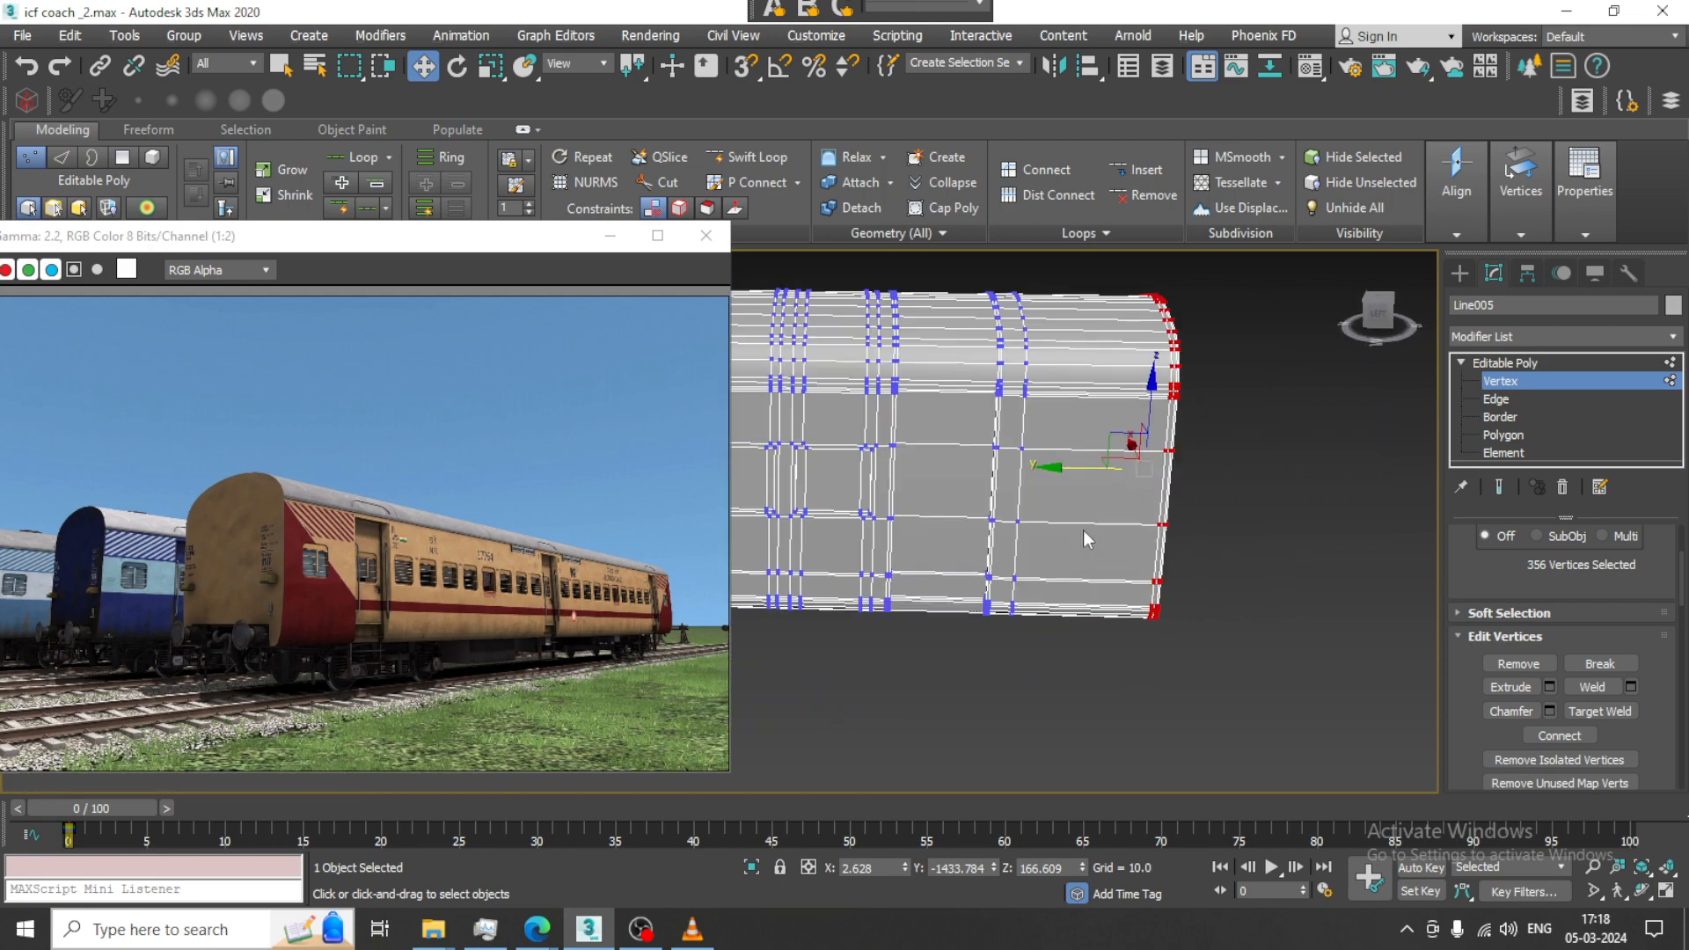
left_click(735, 158)
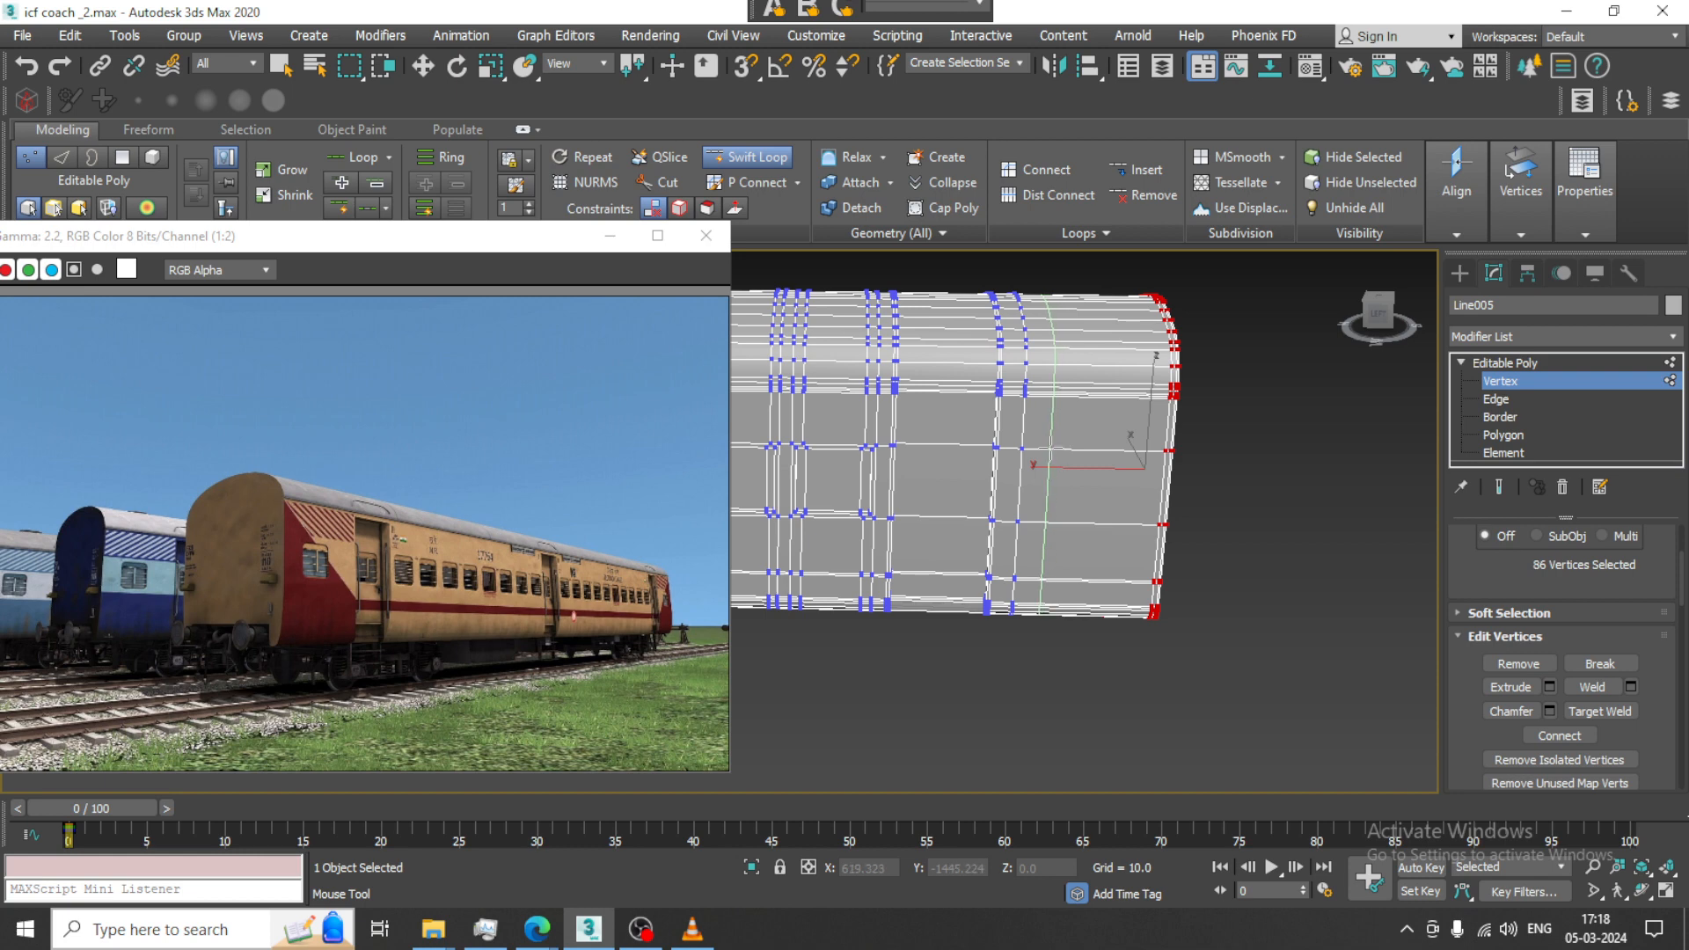
left_click(1051, 443)
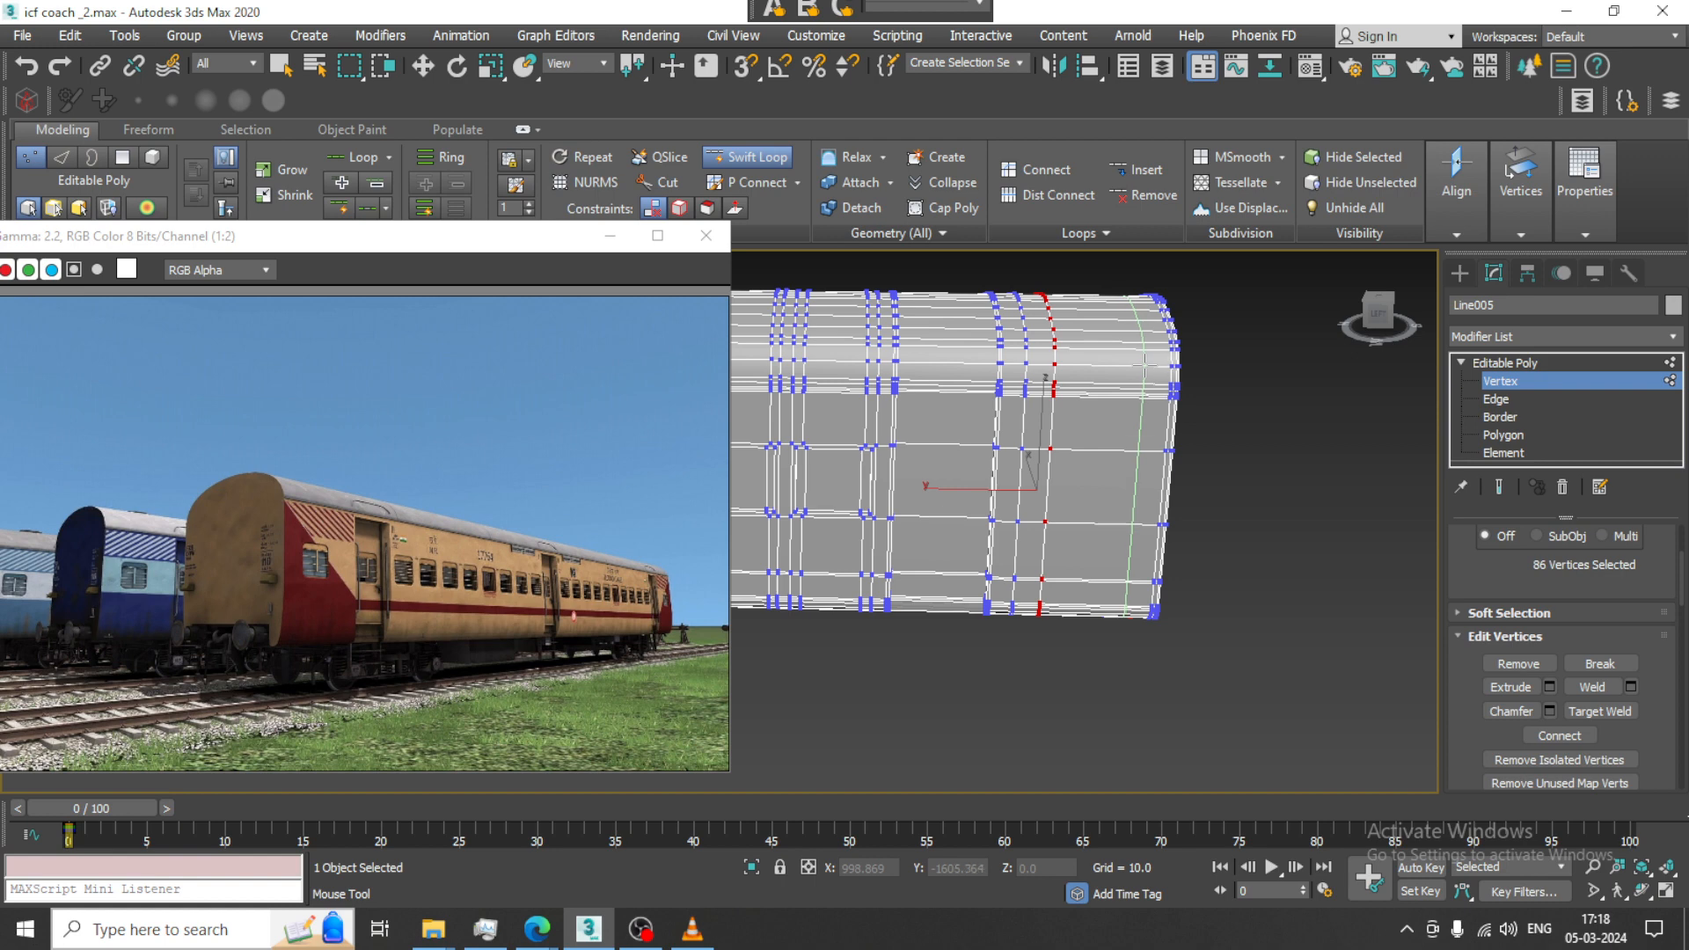
Select the side polygon between the two new loops at window height and inset it by 3.439
scroll(1227, 515, "up", 5)
key("4")
key("w")
left_click(1022, 489)
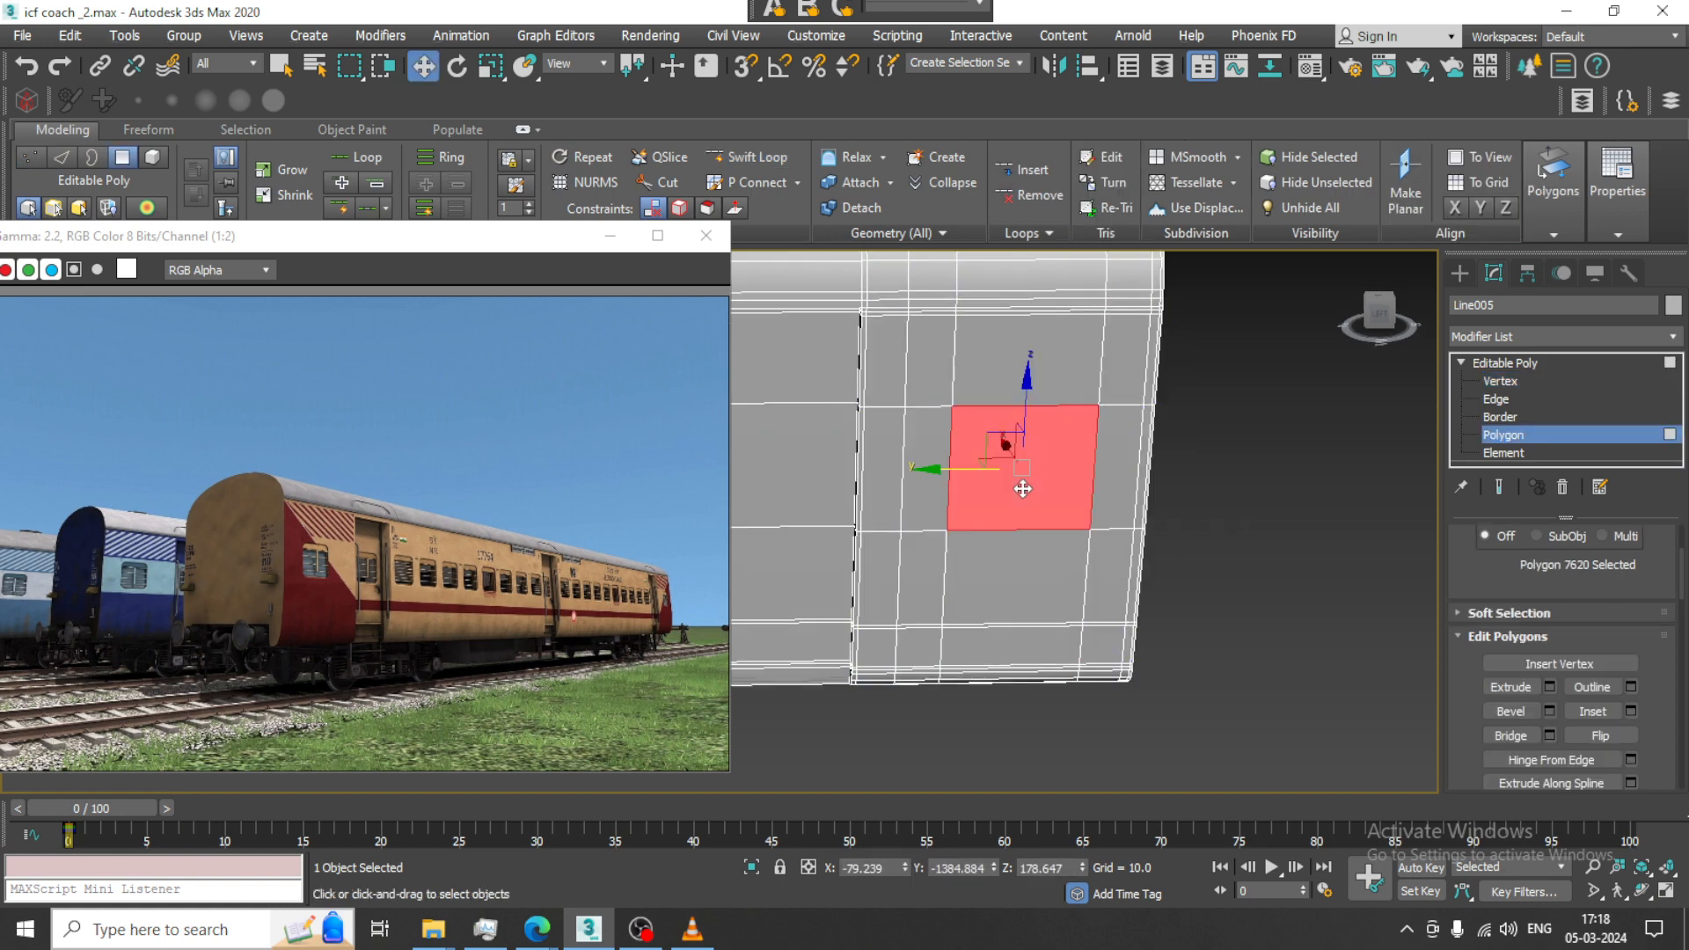
middle_click_drag(1022, 489, 1112, 512, "alt")
left_click(1632, 711)
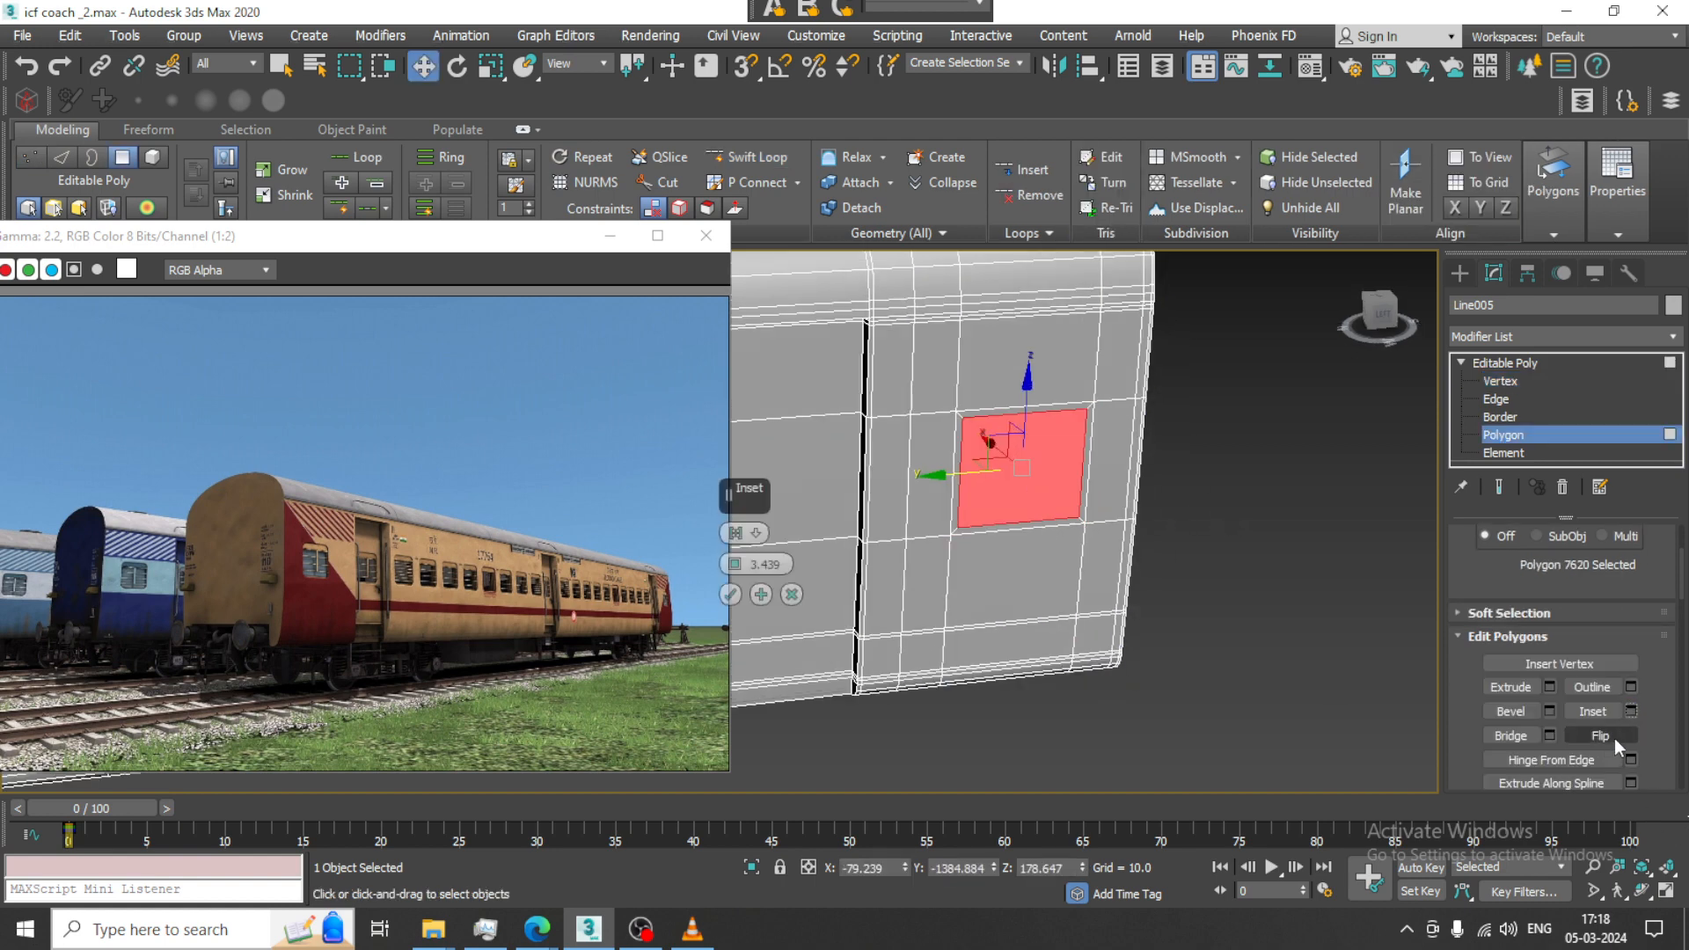
left_click(729, 594)
Extrude the inset end-window polygon inward by -5.726 to form the window recess
scroll(1161, 628, "up", 3)
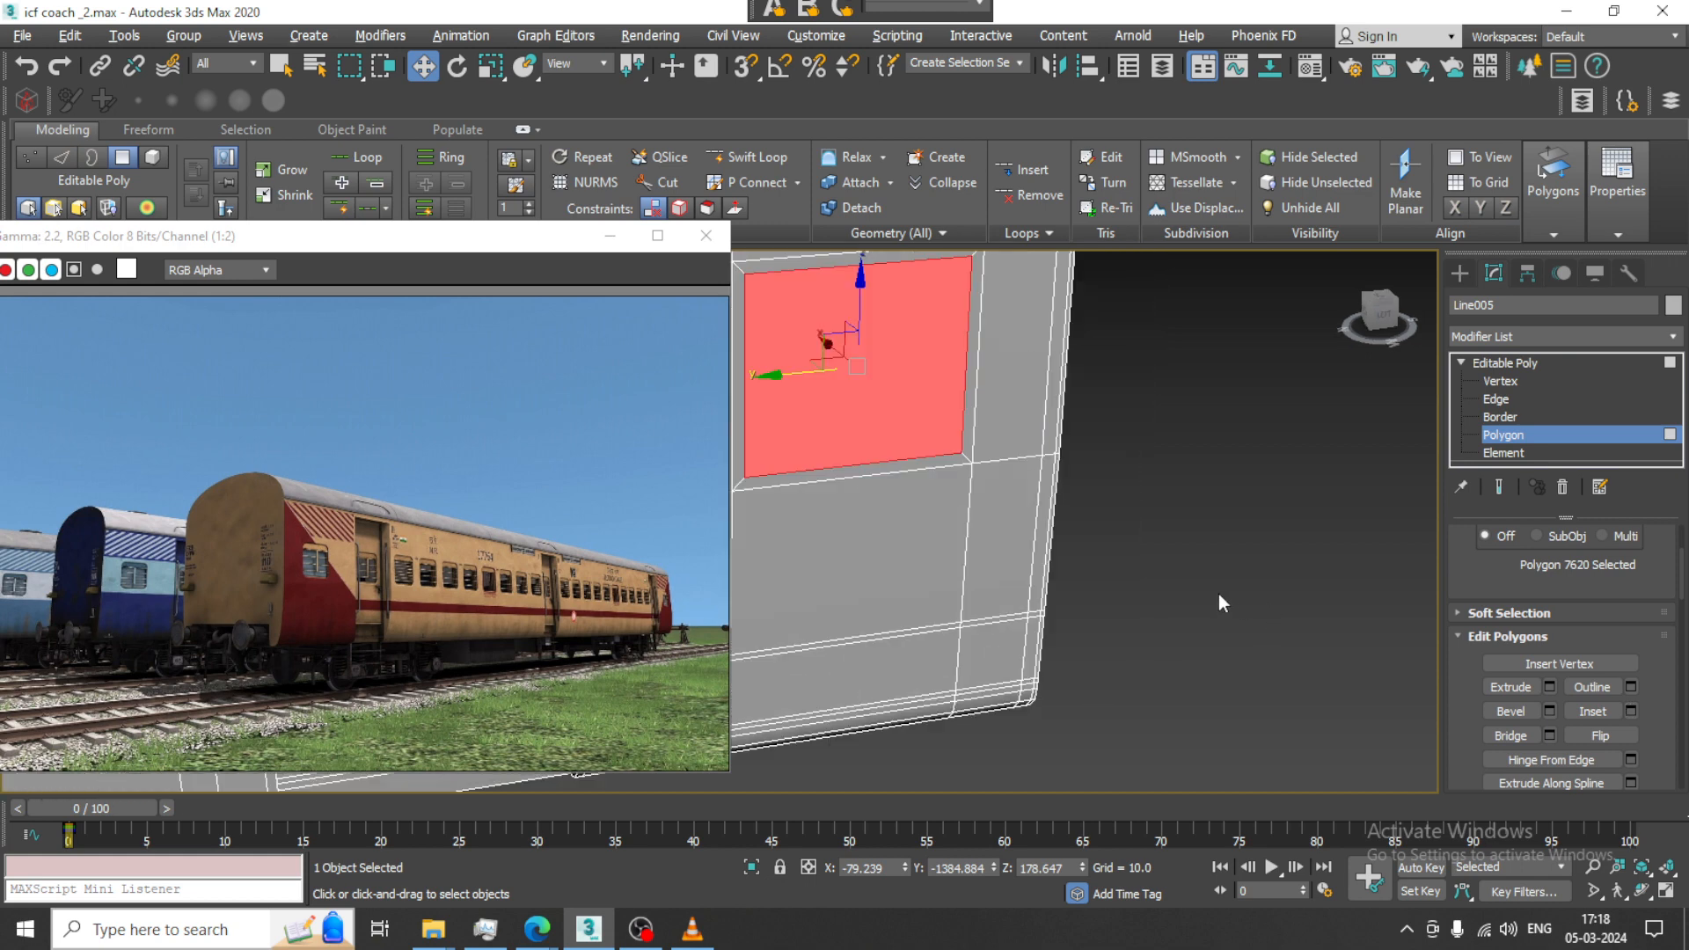
scroll(1218, 594, "down", 2)
left_click(1551, 687)
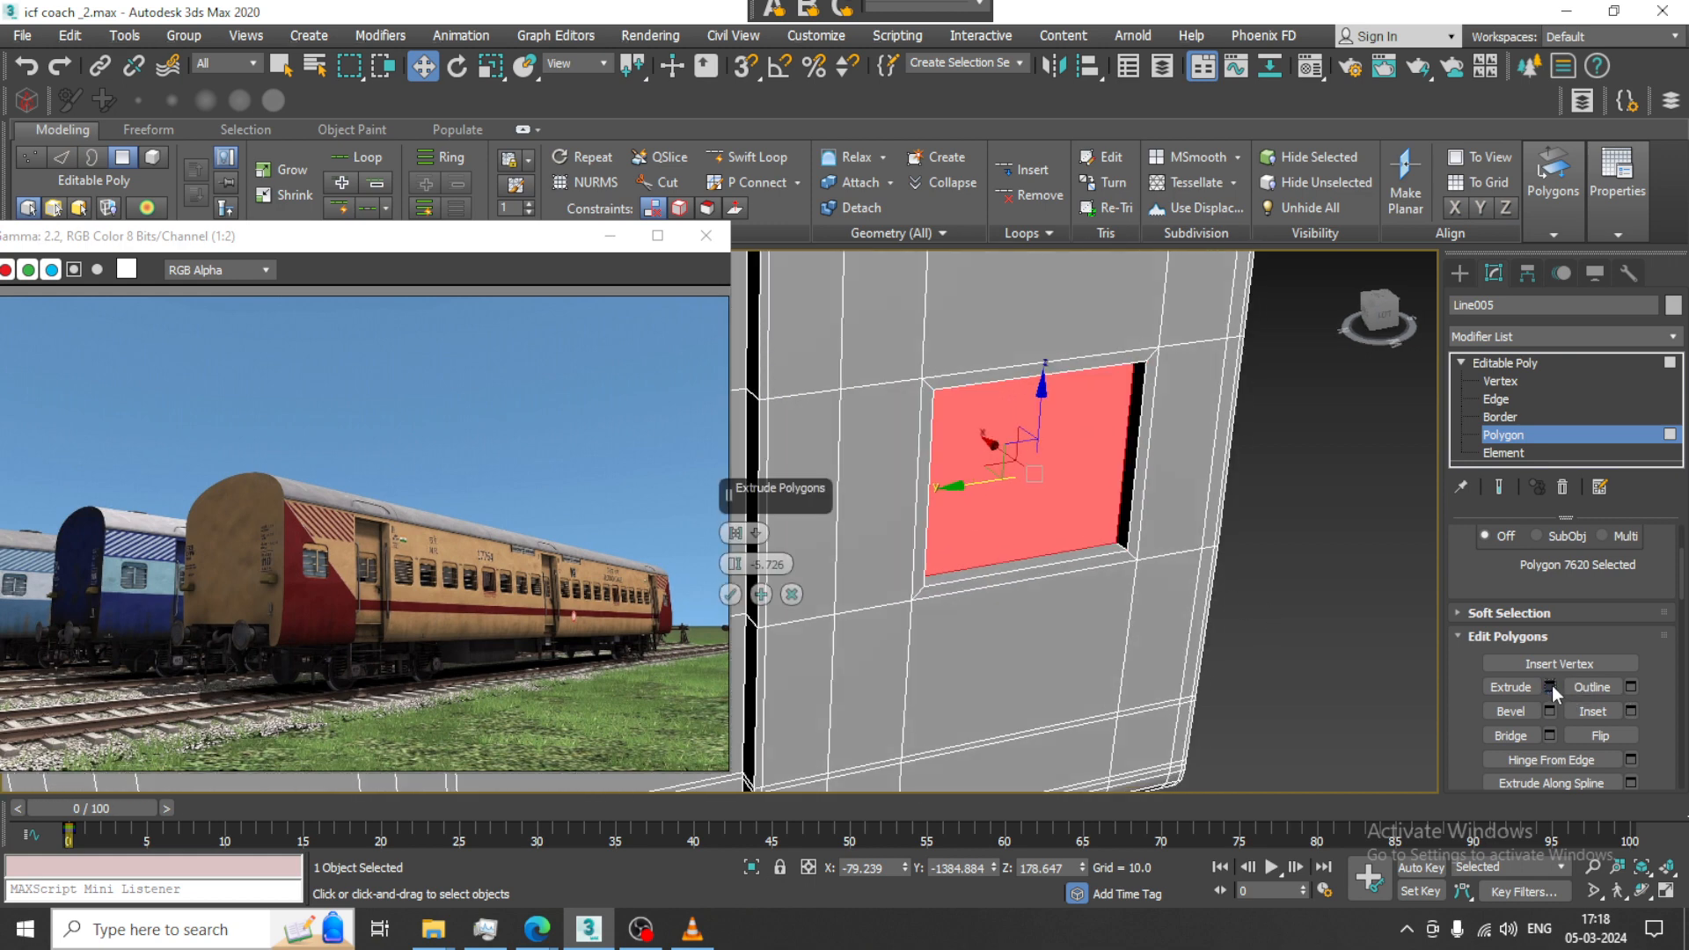
mouse_move(993, 585)
middle_mouse_down("alt")
mouse_move(1049, 610)
mouse_move(1020, 572)
middle_mouse_up("alt")
left_click(730, 594)
Add two vertical supporting loops with Swift Loop just inside the end window's side edges
scroll(973, 589, "down", 4)
left_click(750, 156)
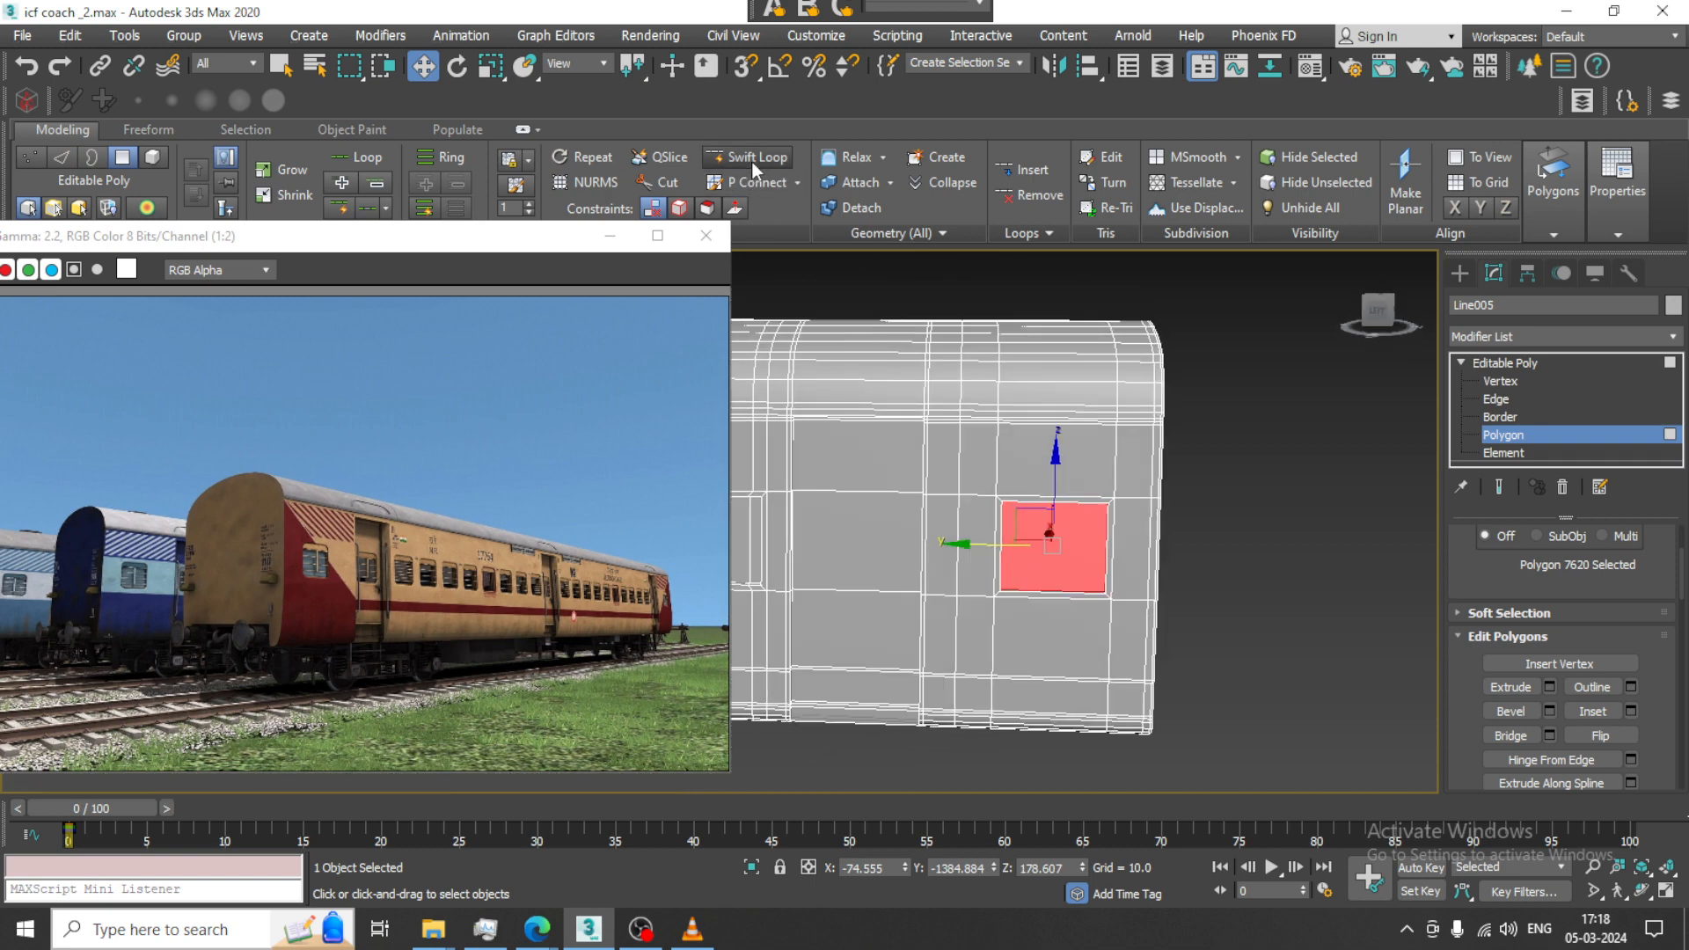
left_click(1008, 417)
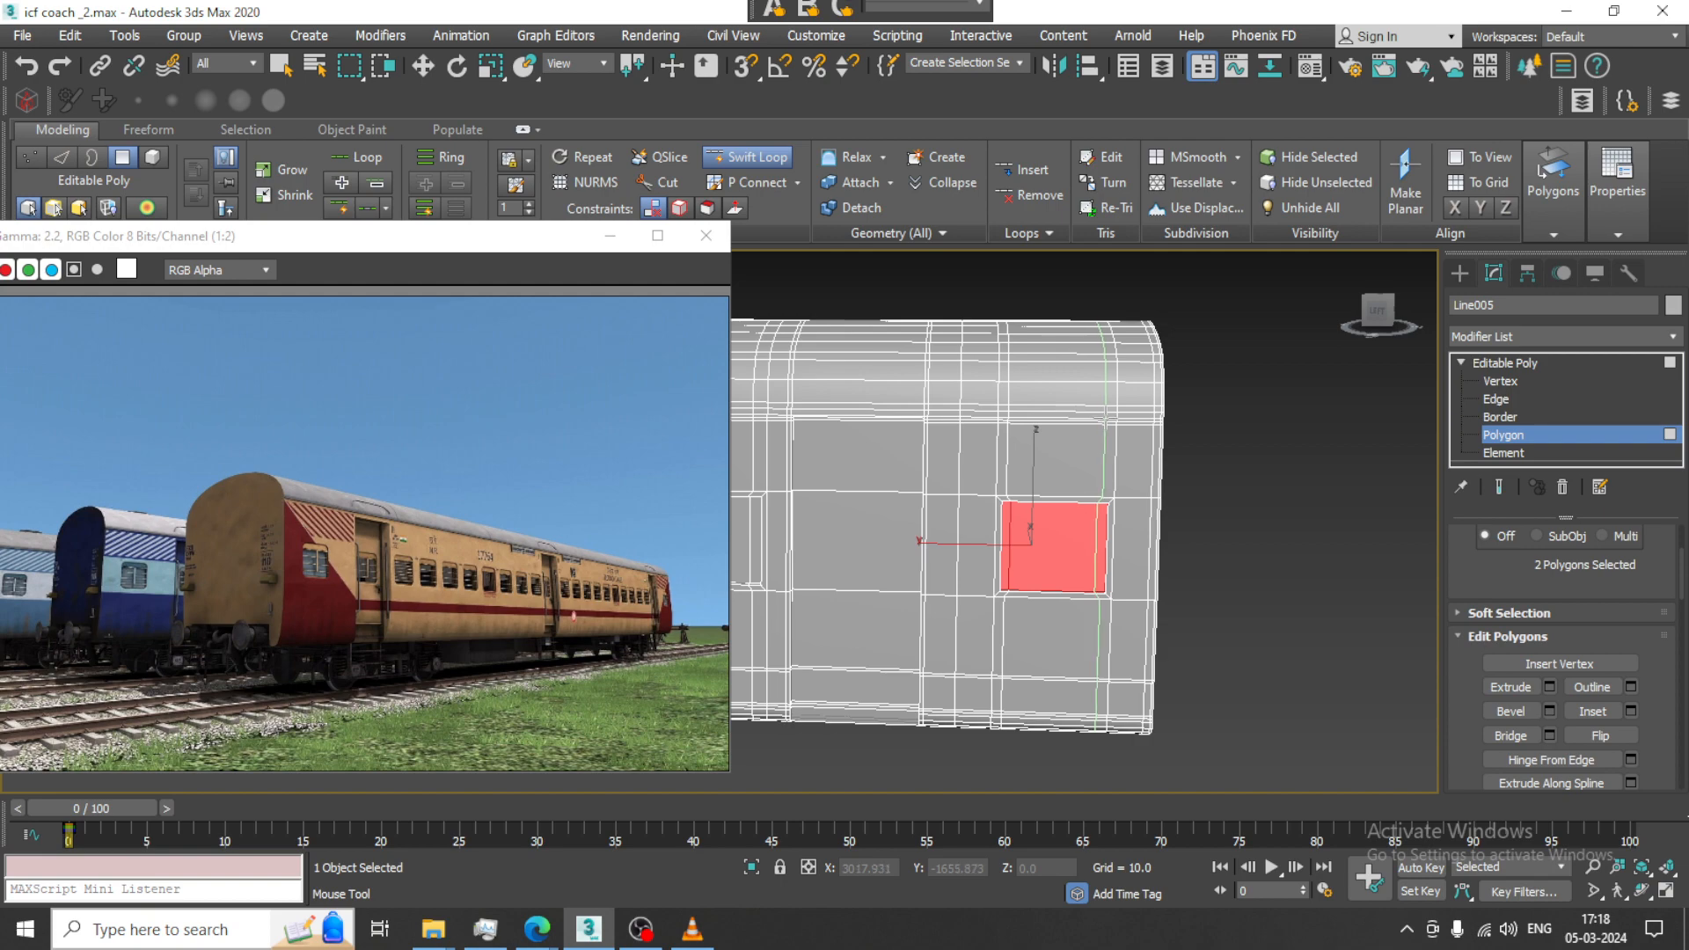
left_click(1100, 422)
Add two horizontal supporting loops with Swift Loop just inside the upper and lower edges of the window row, and exit the tool
scroll(1108, 440, "down", 5)
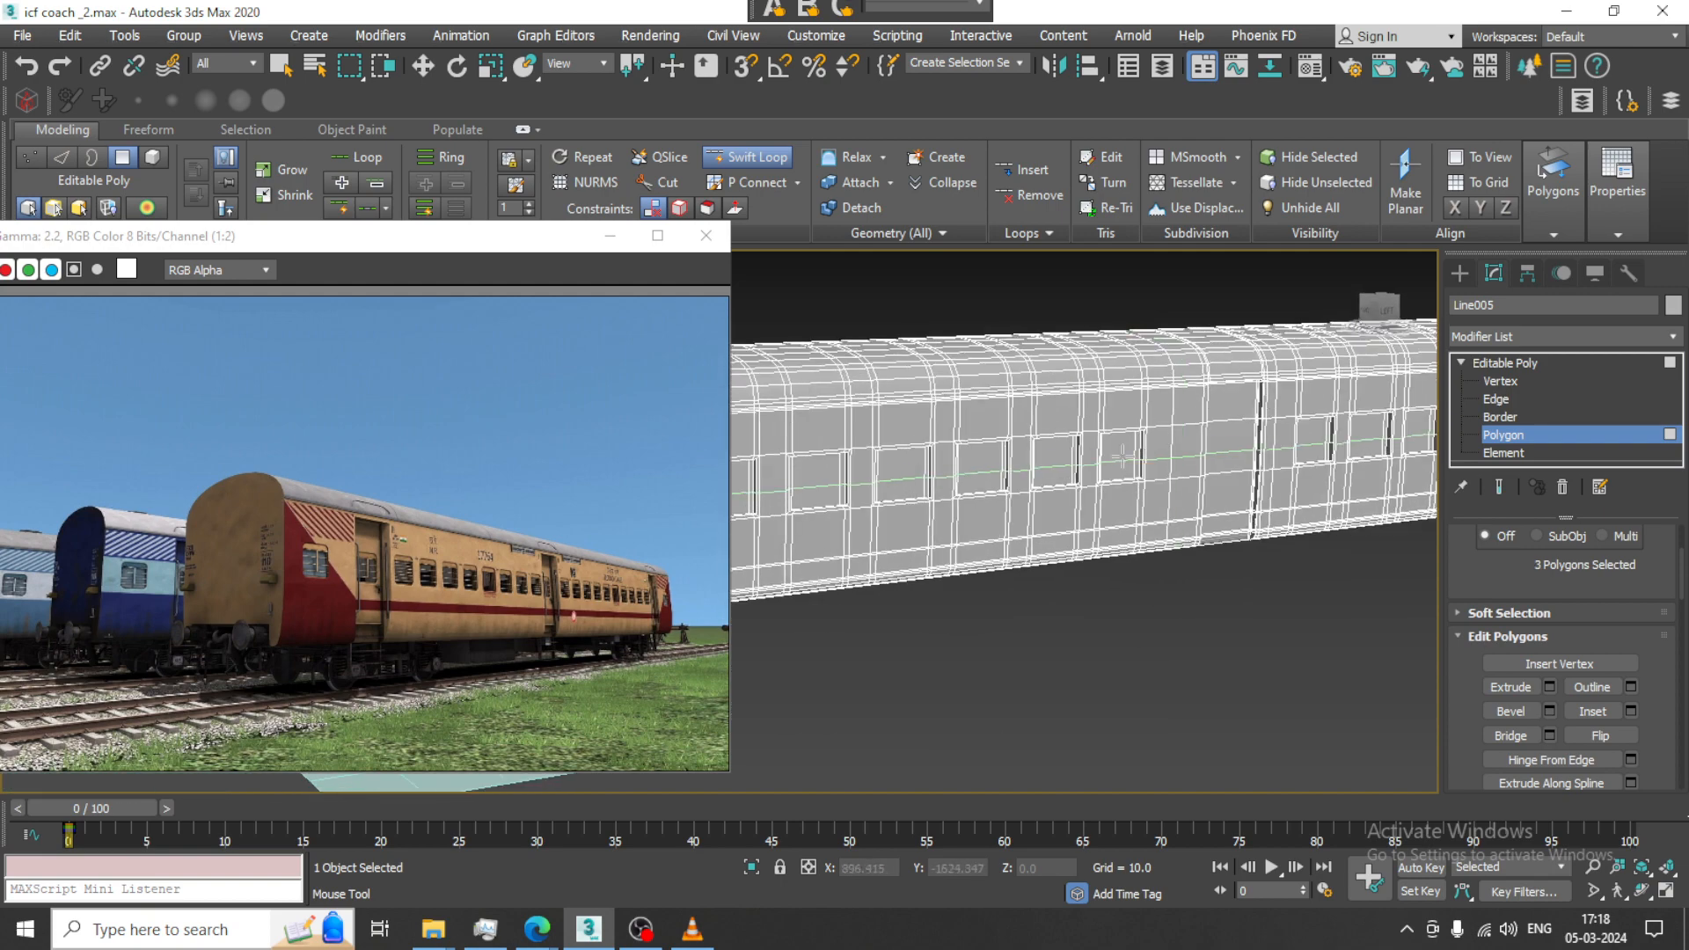
scroll(1118, 453, "up", 5)
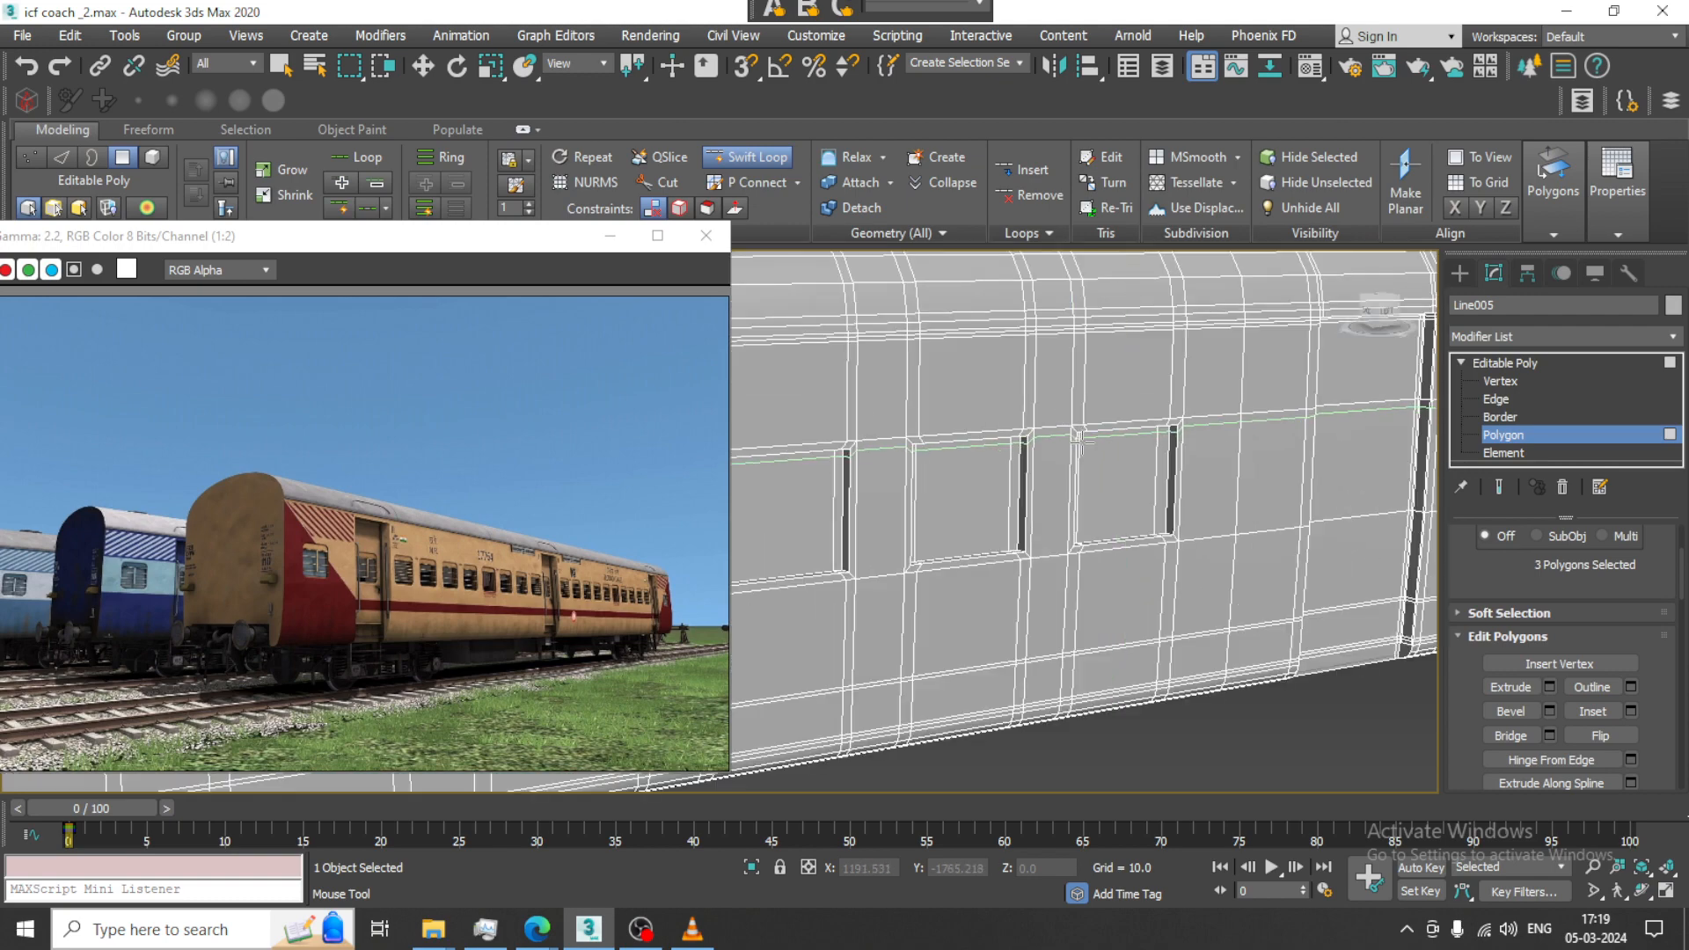
scroll(1080, 437, "down", 5)
scroll(1052, 446, "up", 6)
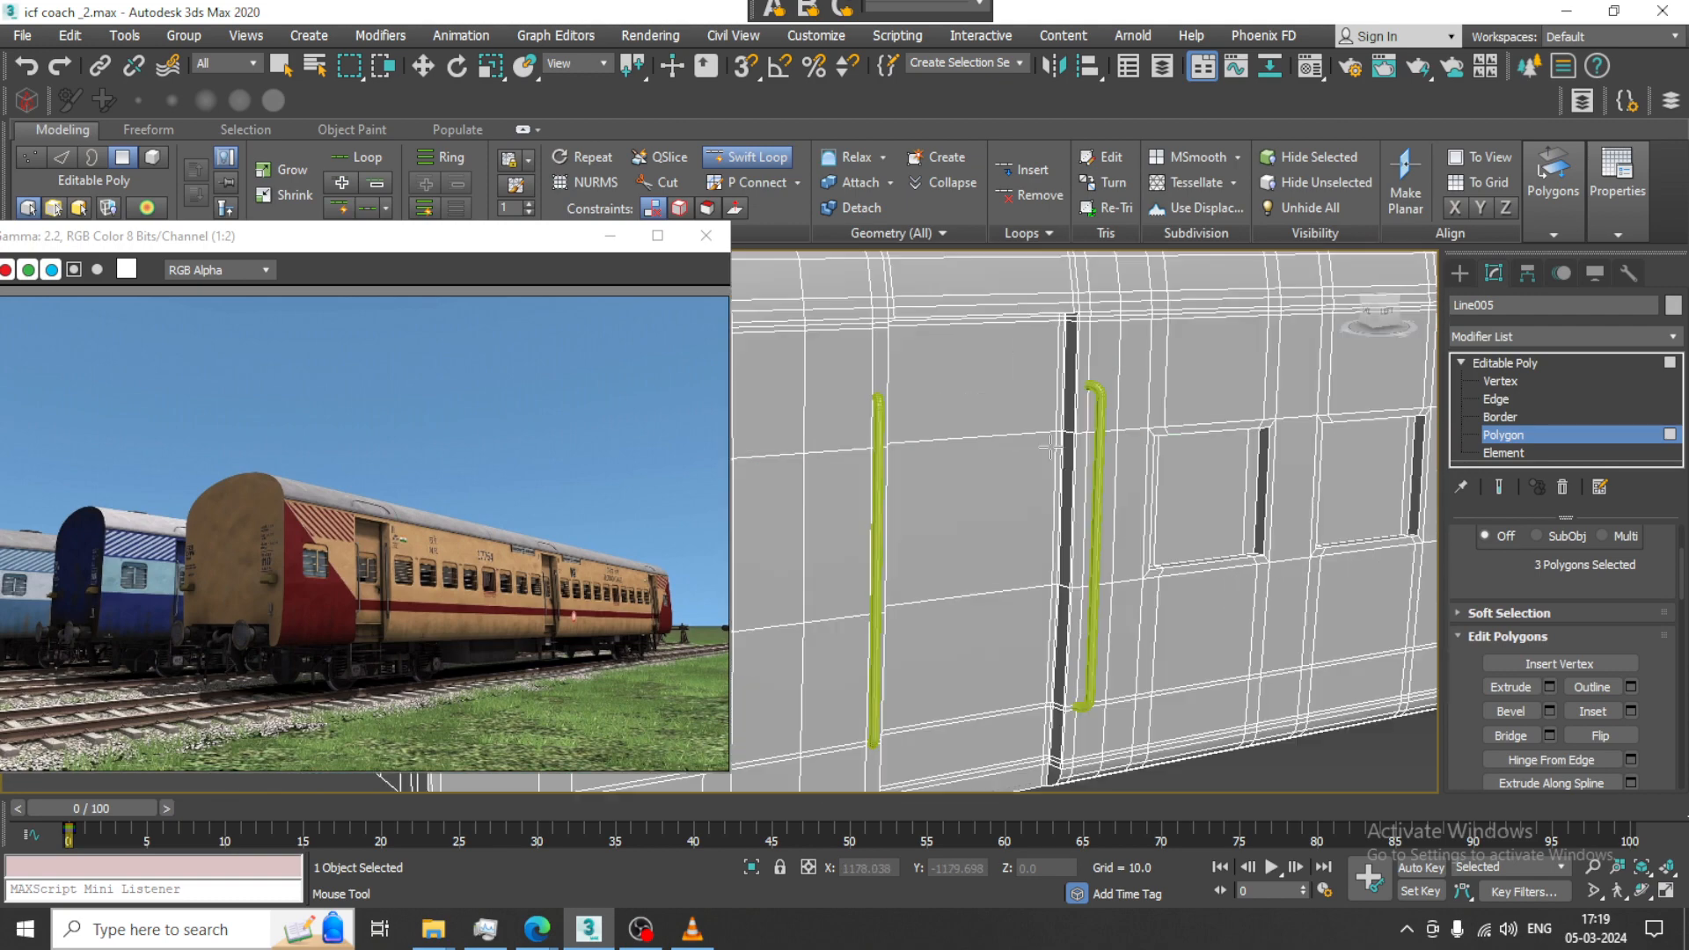
left_click(1155, 444)
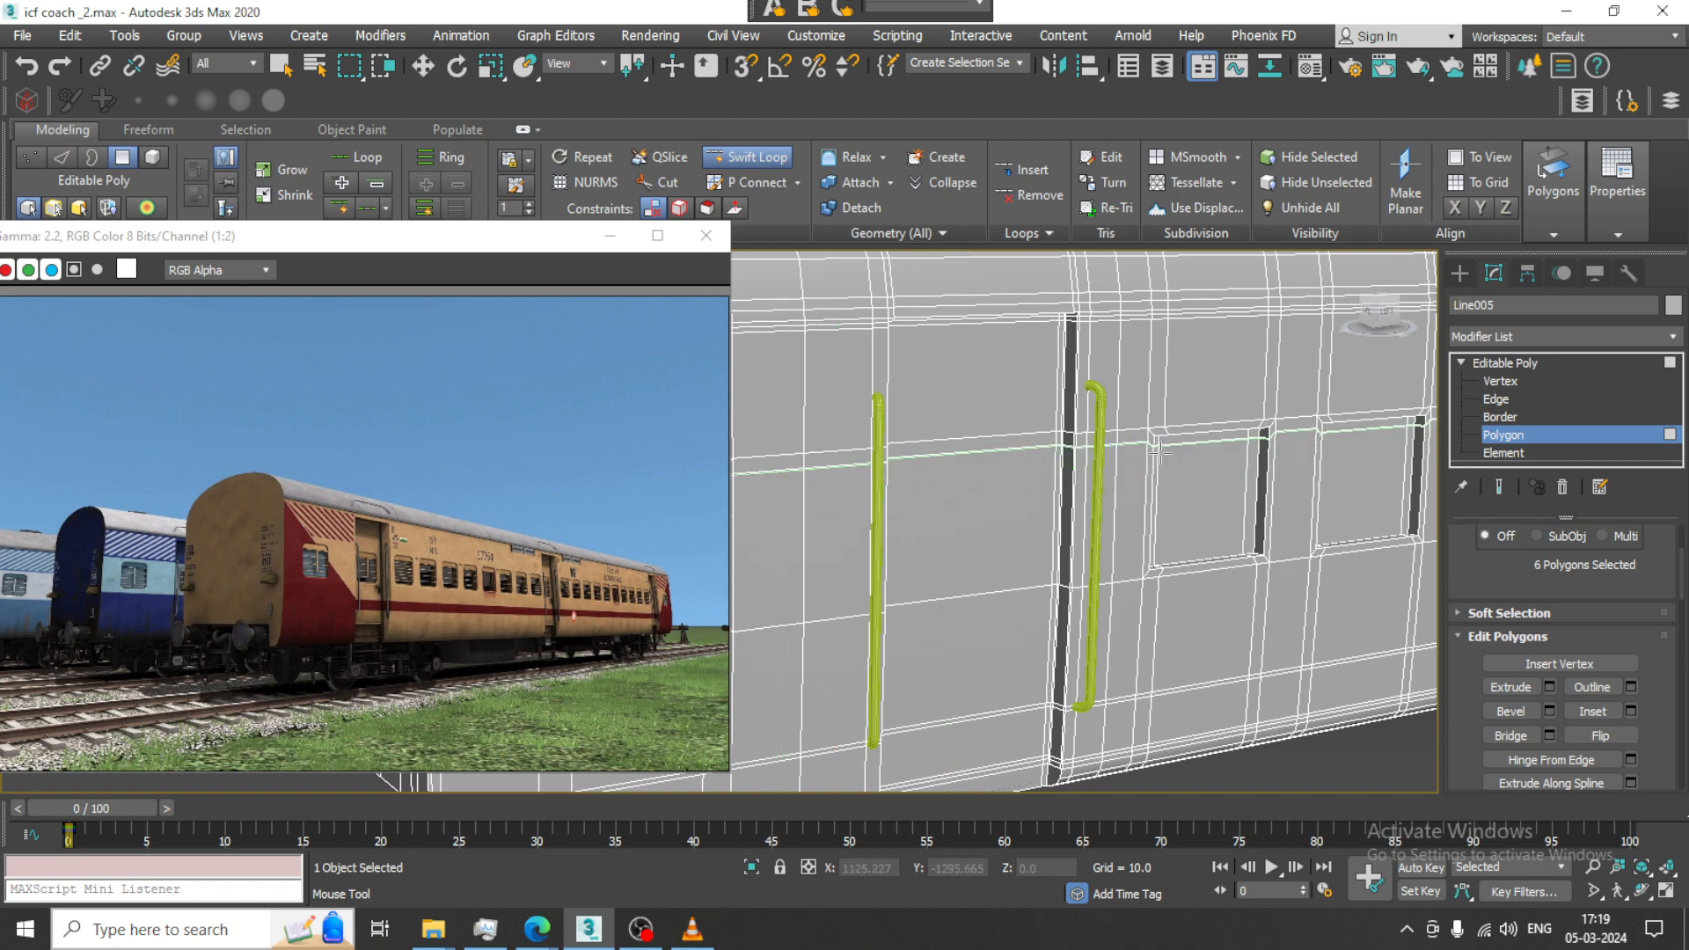
left_click(1150, 559)
right_click(1150, 560)
Turn on NURMS smoothing for the whole coach body and examine the smoothed windows, door and underside
scroll(1152, 556, "down", 5)
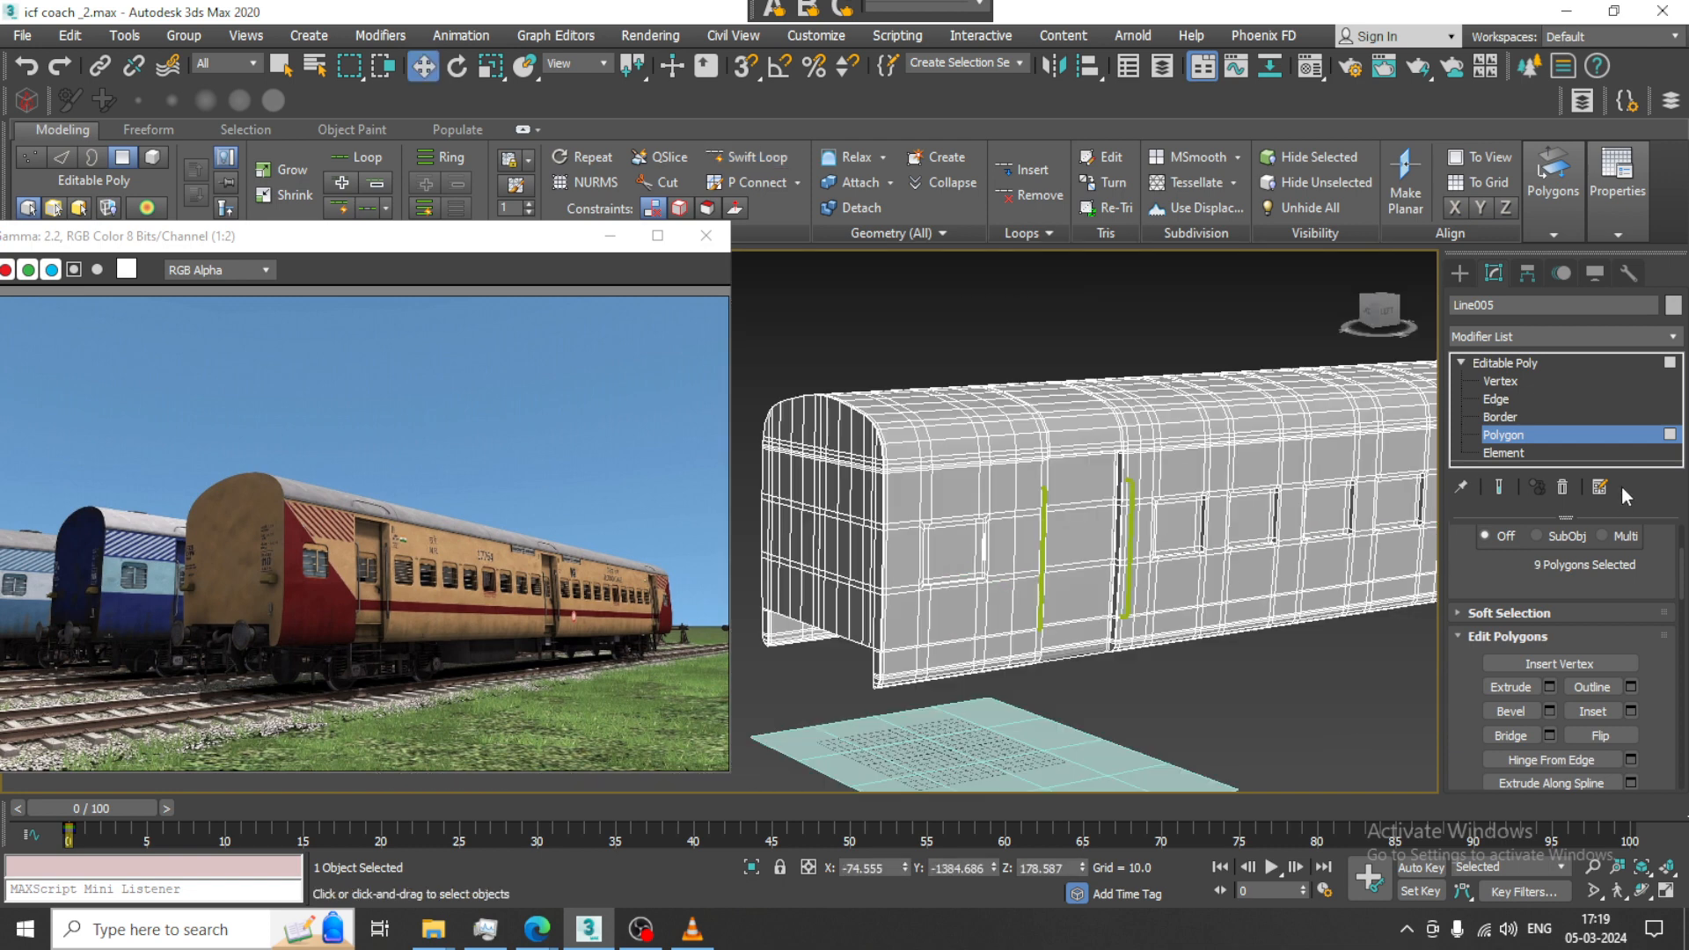
left_click(1541, 368)
right_click(1119, 422)
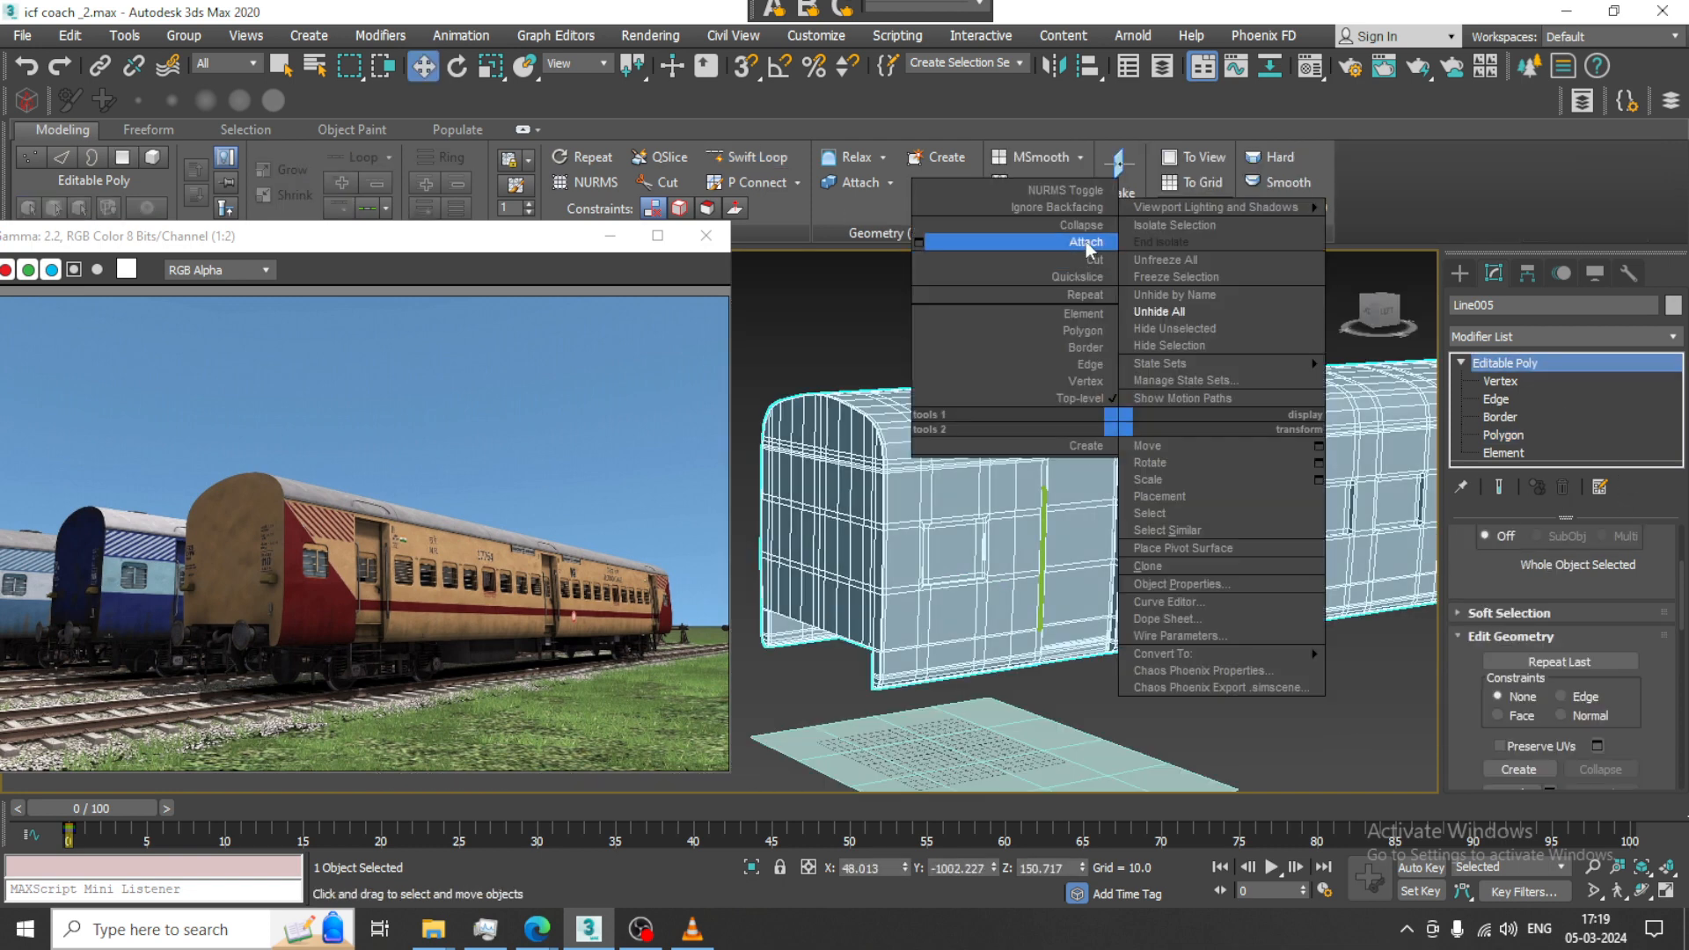
left_click(1075, 189)
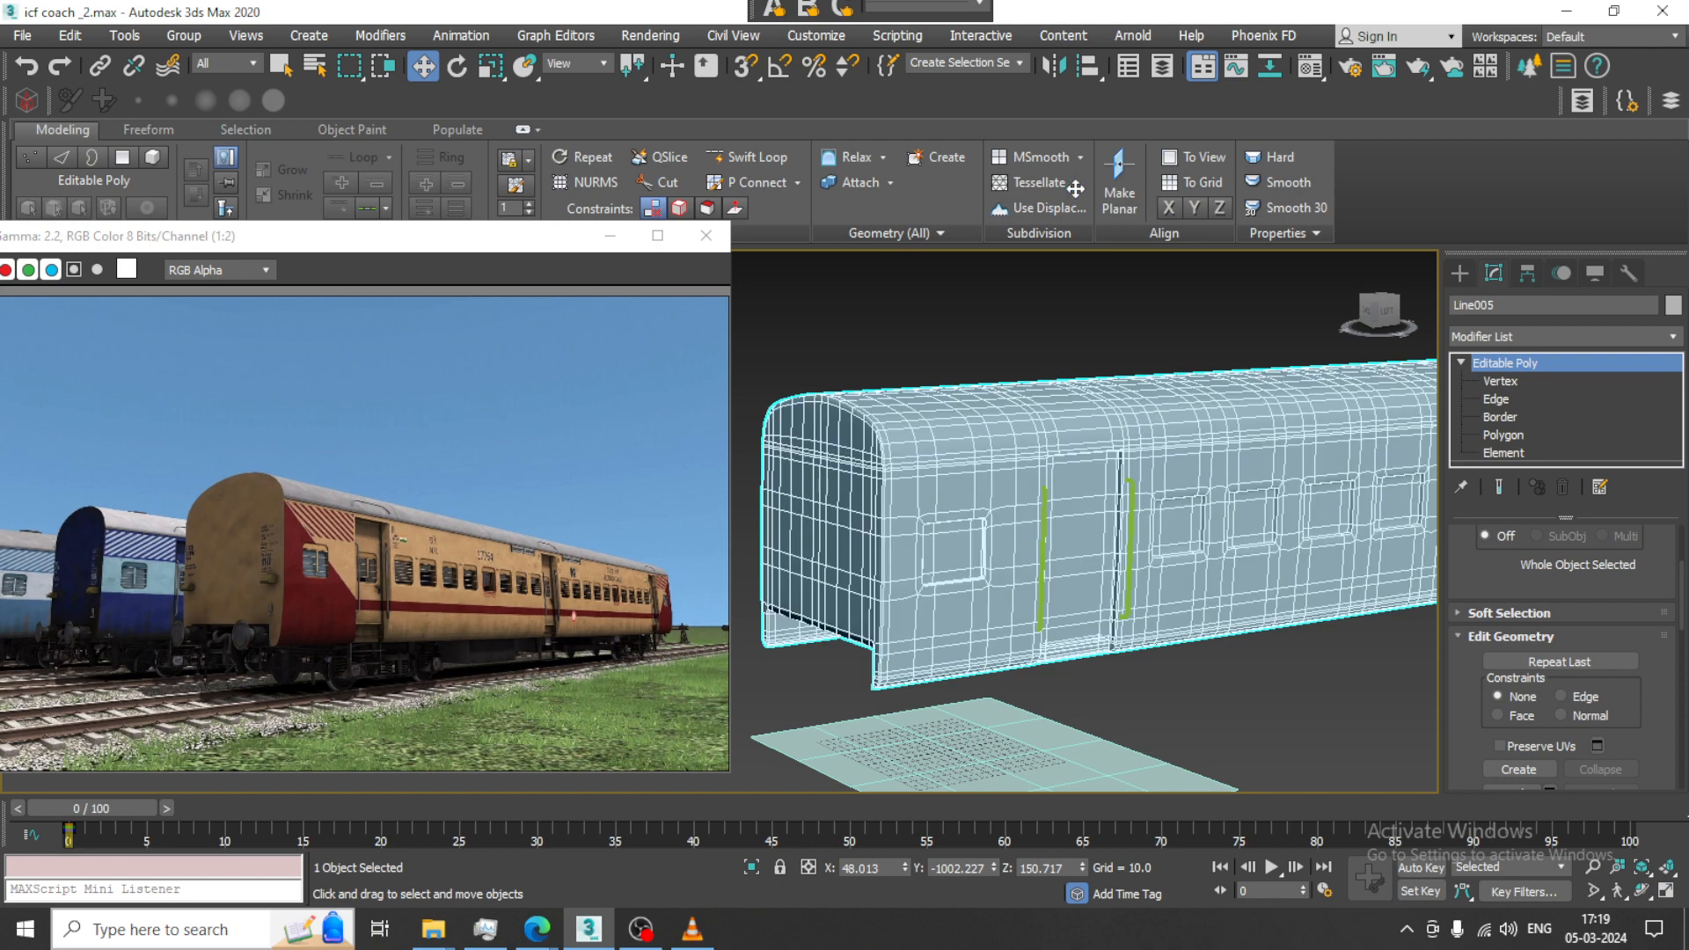
left_click(1284, 718)
scroll(1219, 517, "up", 3)
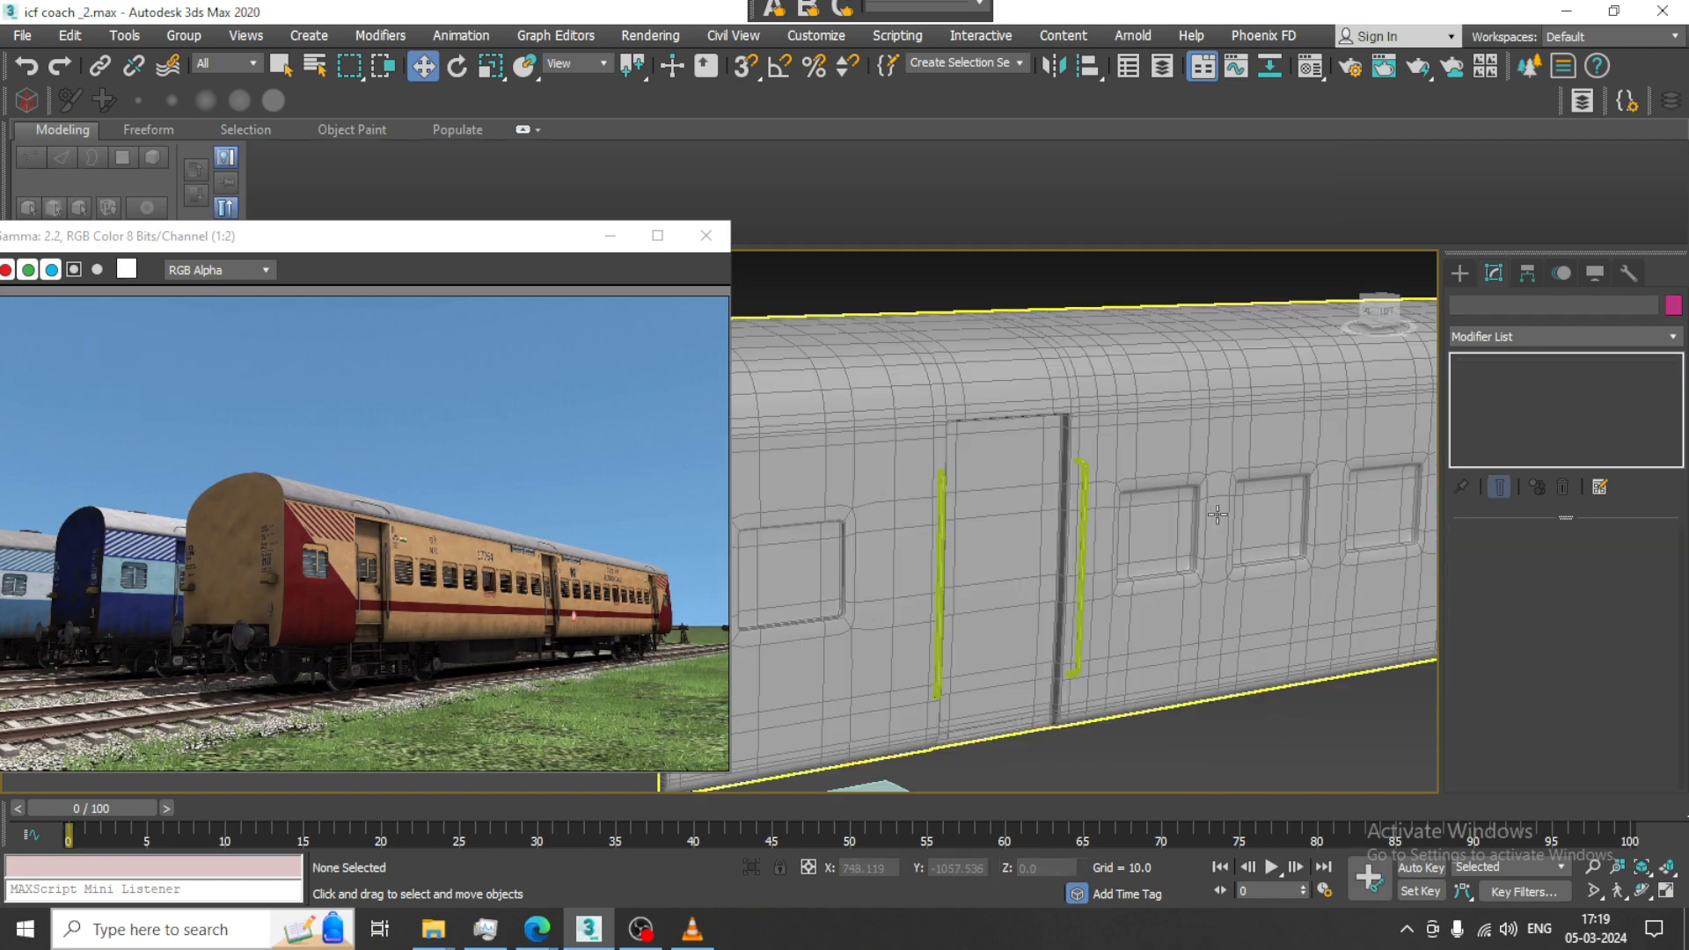
left_click(1199, 408)
scroll(1206, 509, "up", 3)
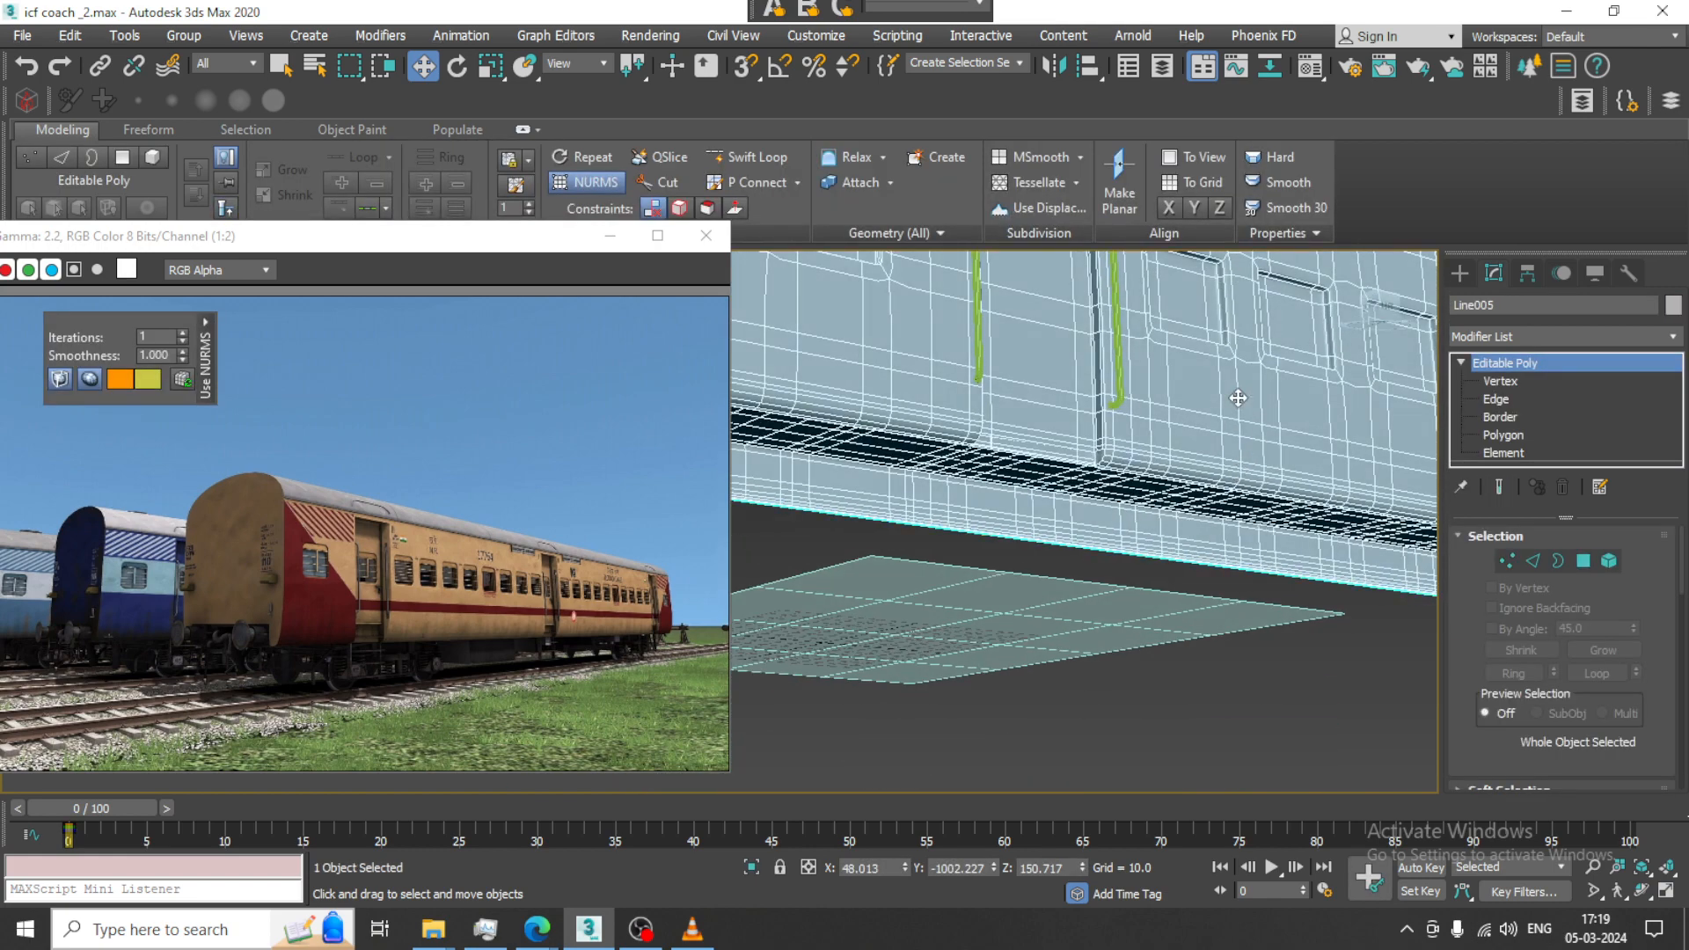
scroll(1206, 509, "down", 5)
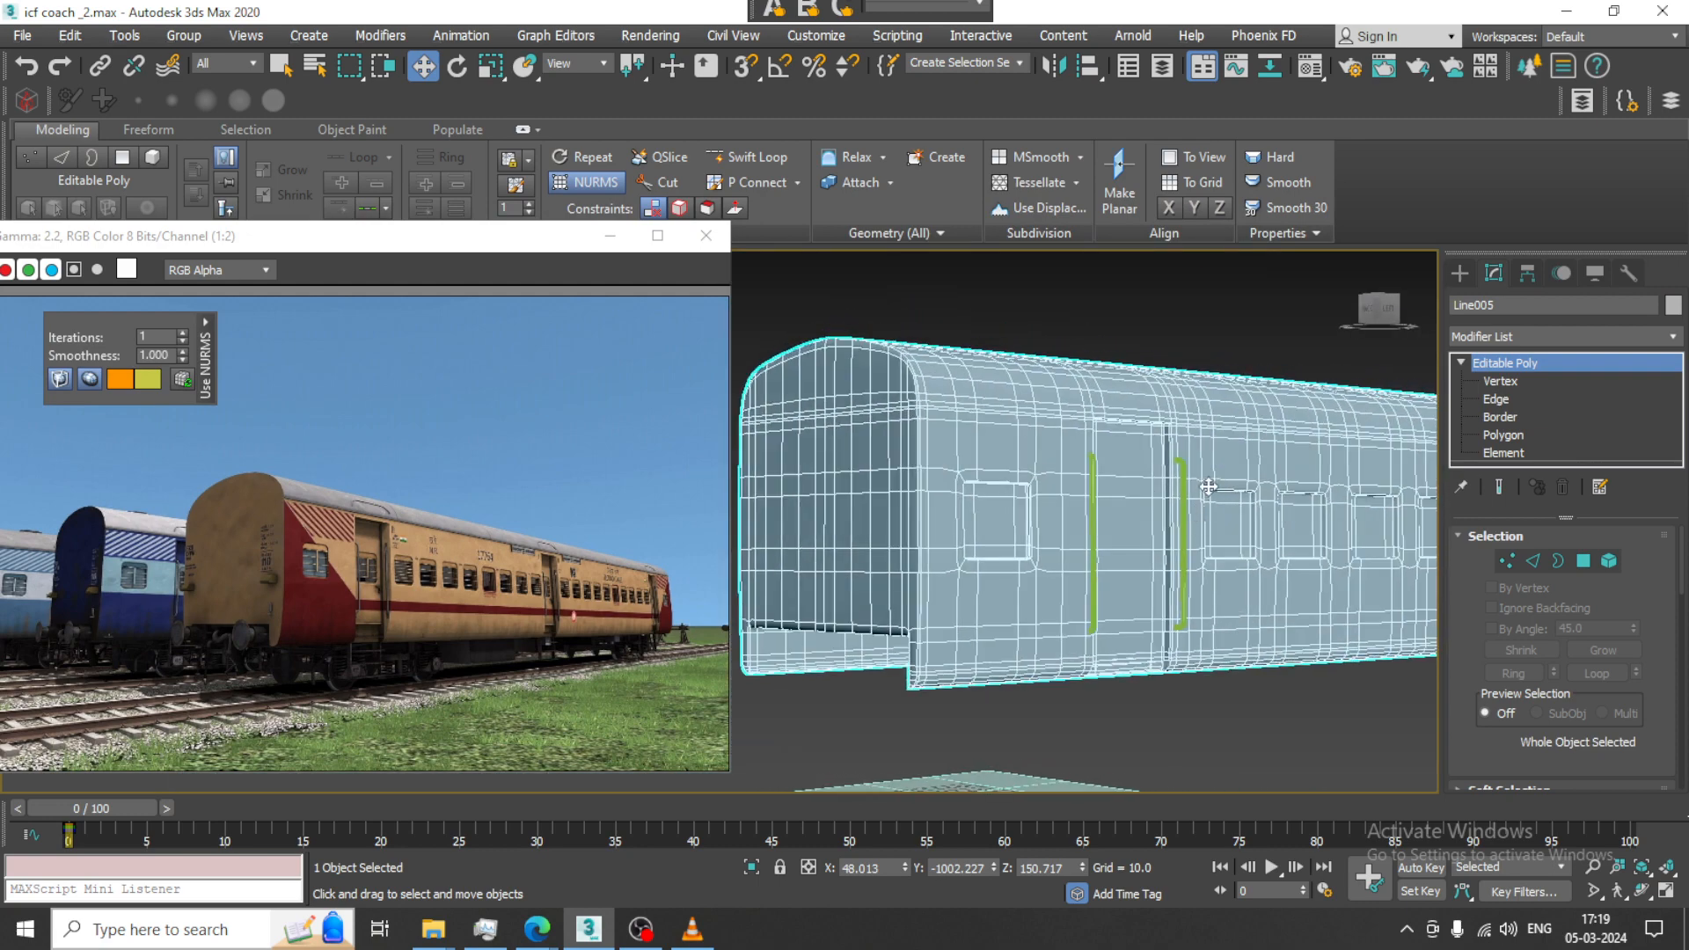
Turn off NURMS smoothing and examine the end window's recess and supporting loops up close
right_click(1194, 424)
left_click(1158, 188)
scroll(1201, 487, "up", 5)
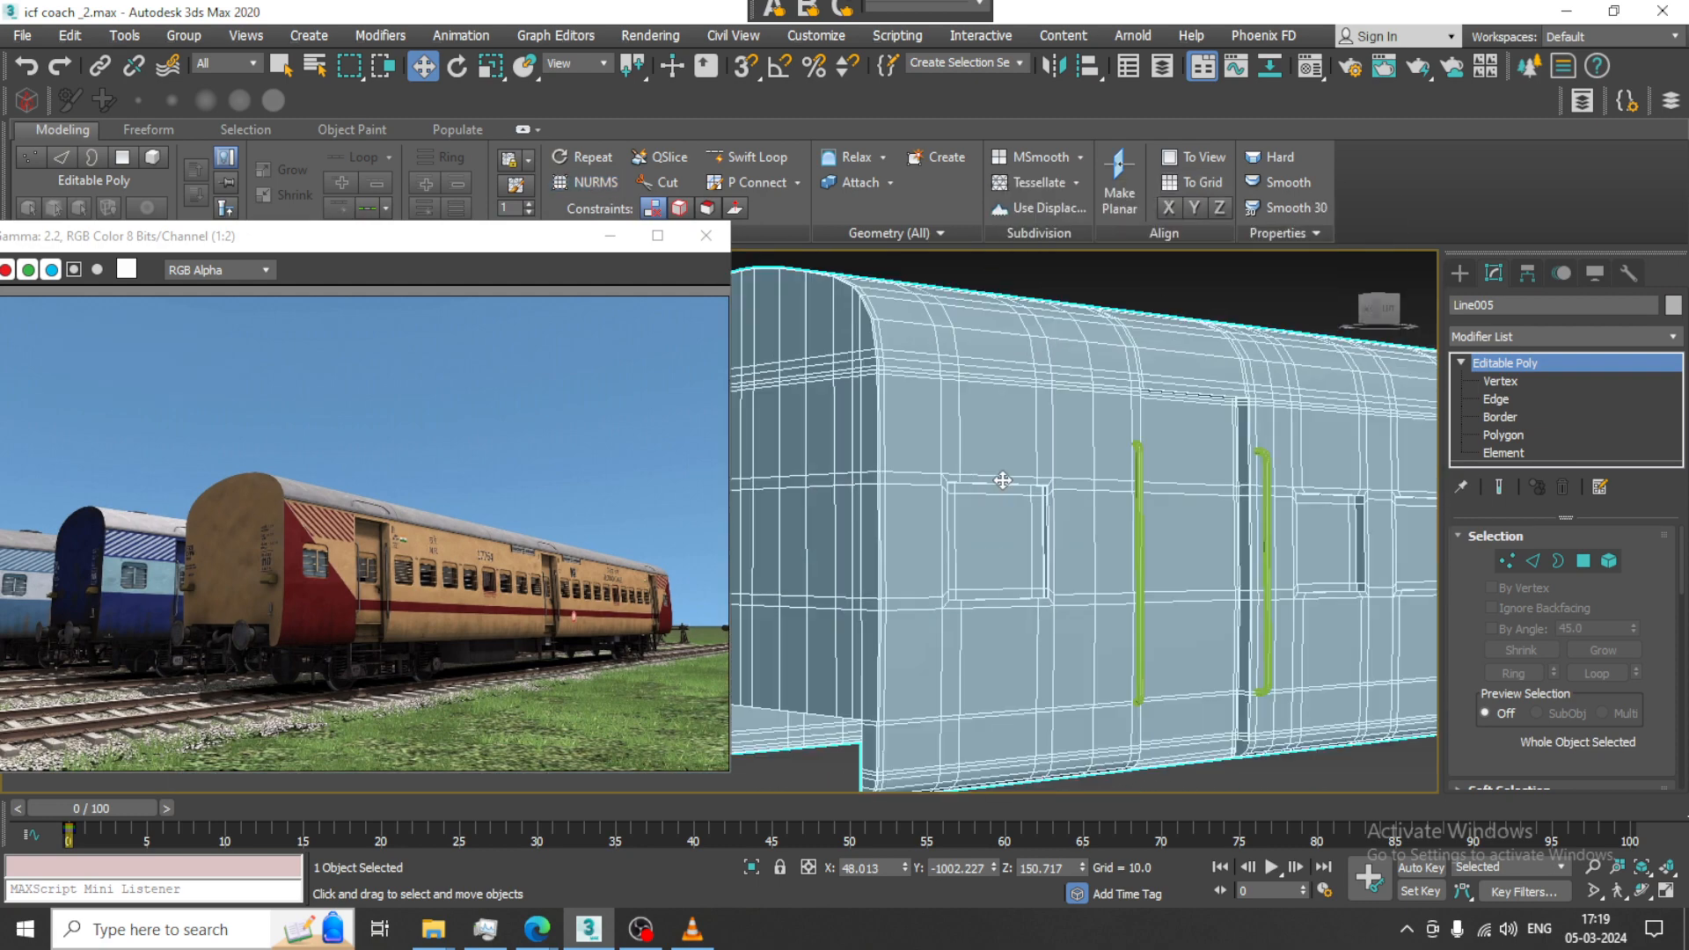
middle_click_drag(1200, 486, 1204, 570, "alt")
scroll(1184, 427, "up", 3)
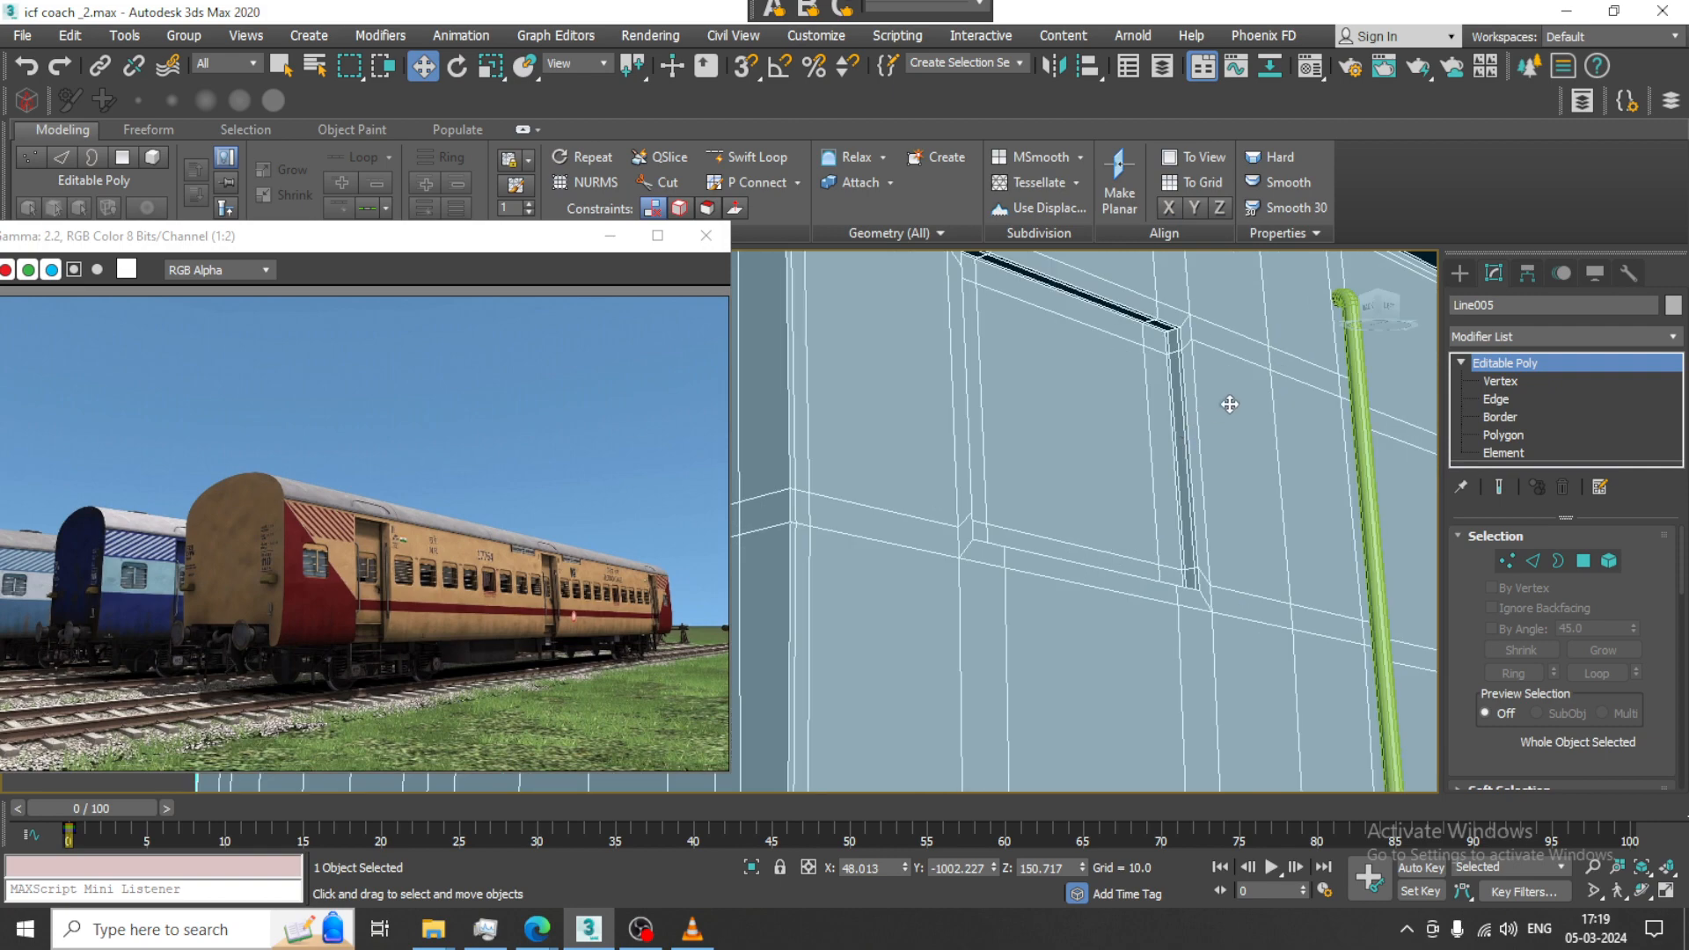
Turn NURMS smoothing back on to check the end window's corners and the window row, and turn it off again
right_click(1212, 381)
left_click(1163, 147)
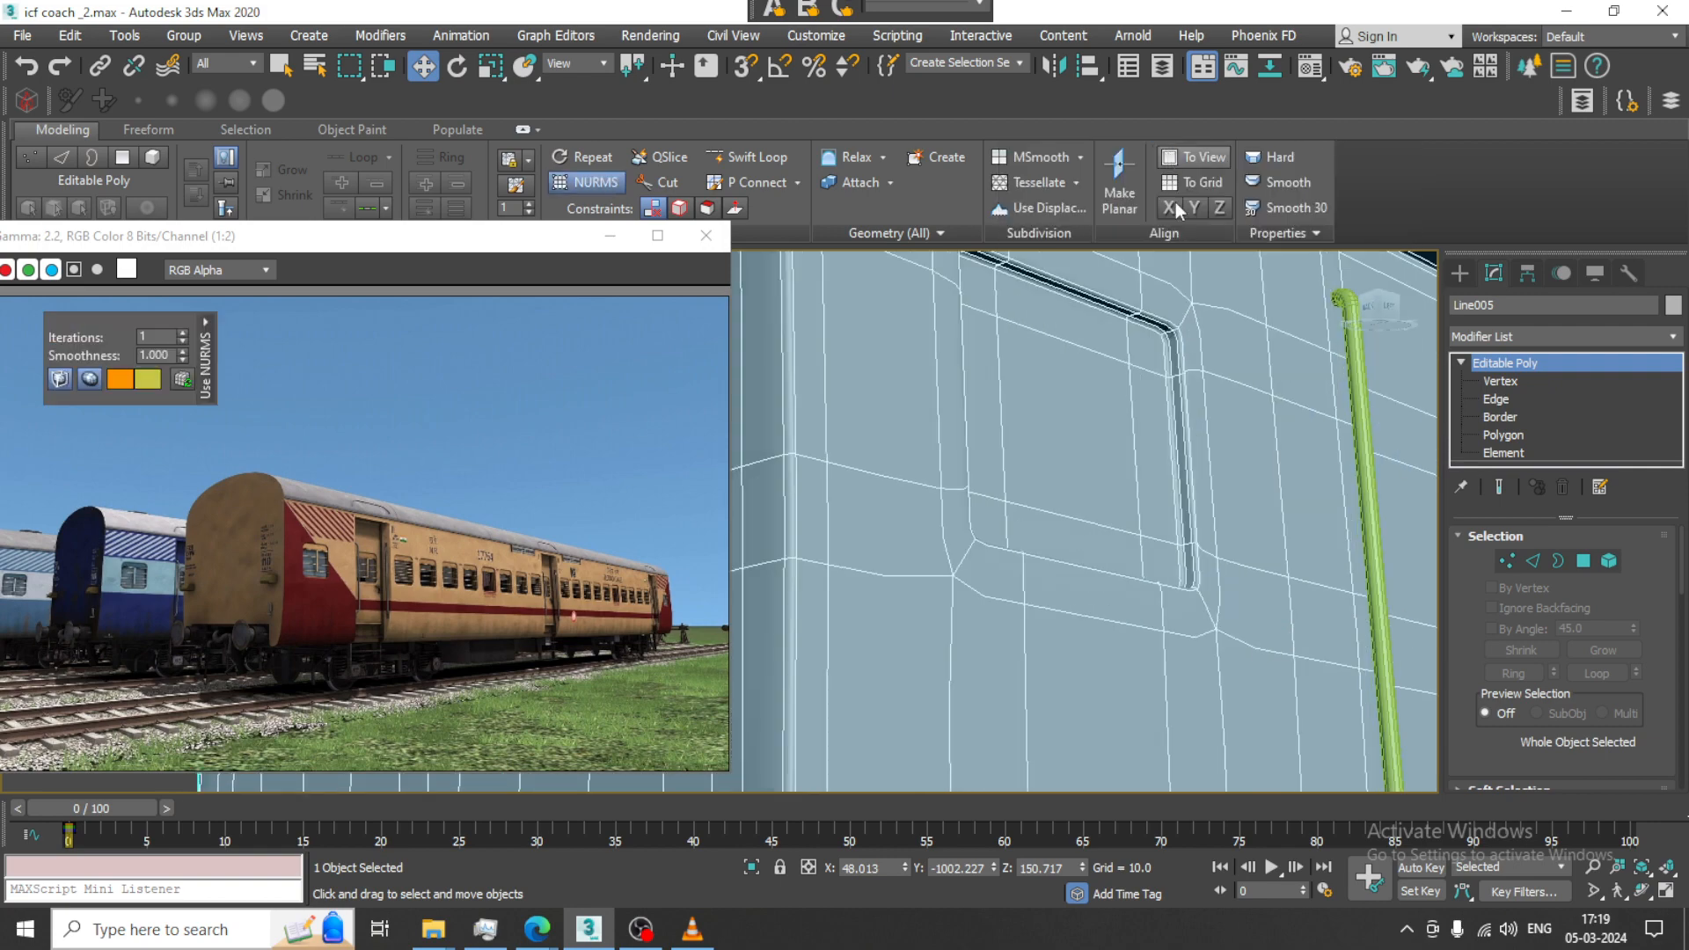
scroll(1190, 434, "down", 4)
middle_click_drag(1190, 434, 1159, 494, "alt")
middle_click_drag(1160, 495, 1112, 331)
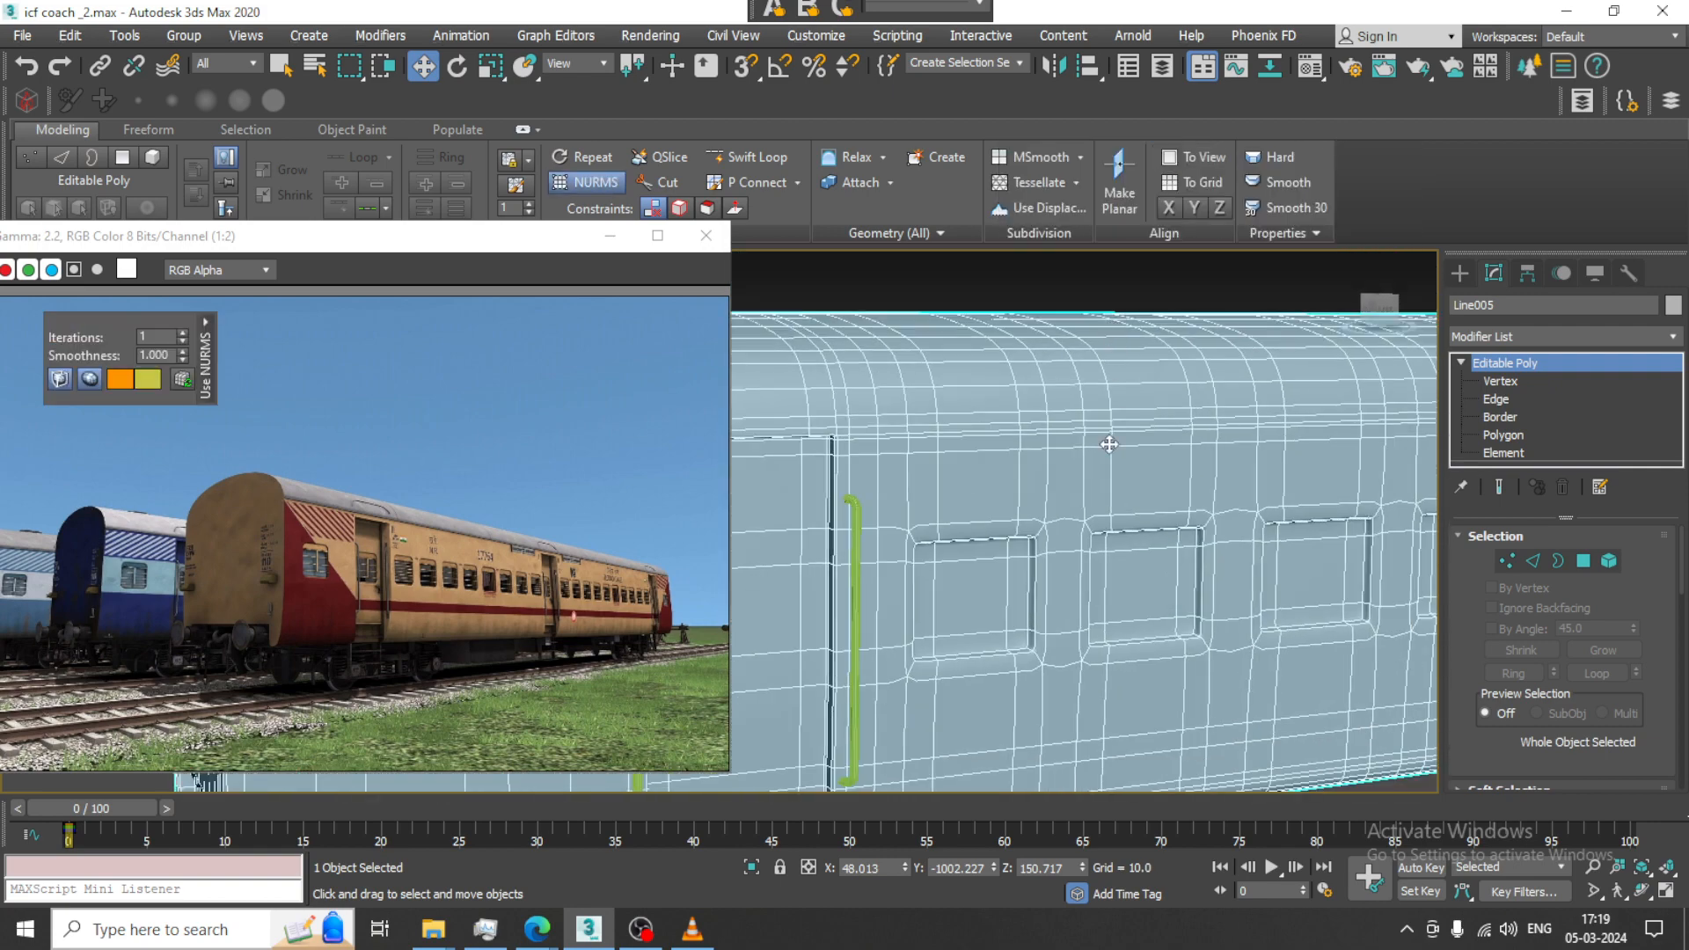
right_click(1097, 442)
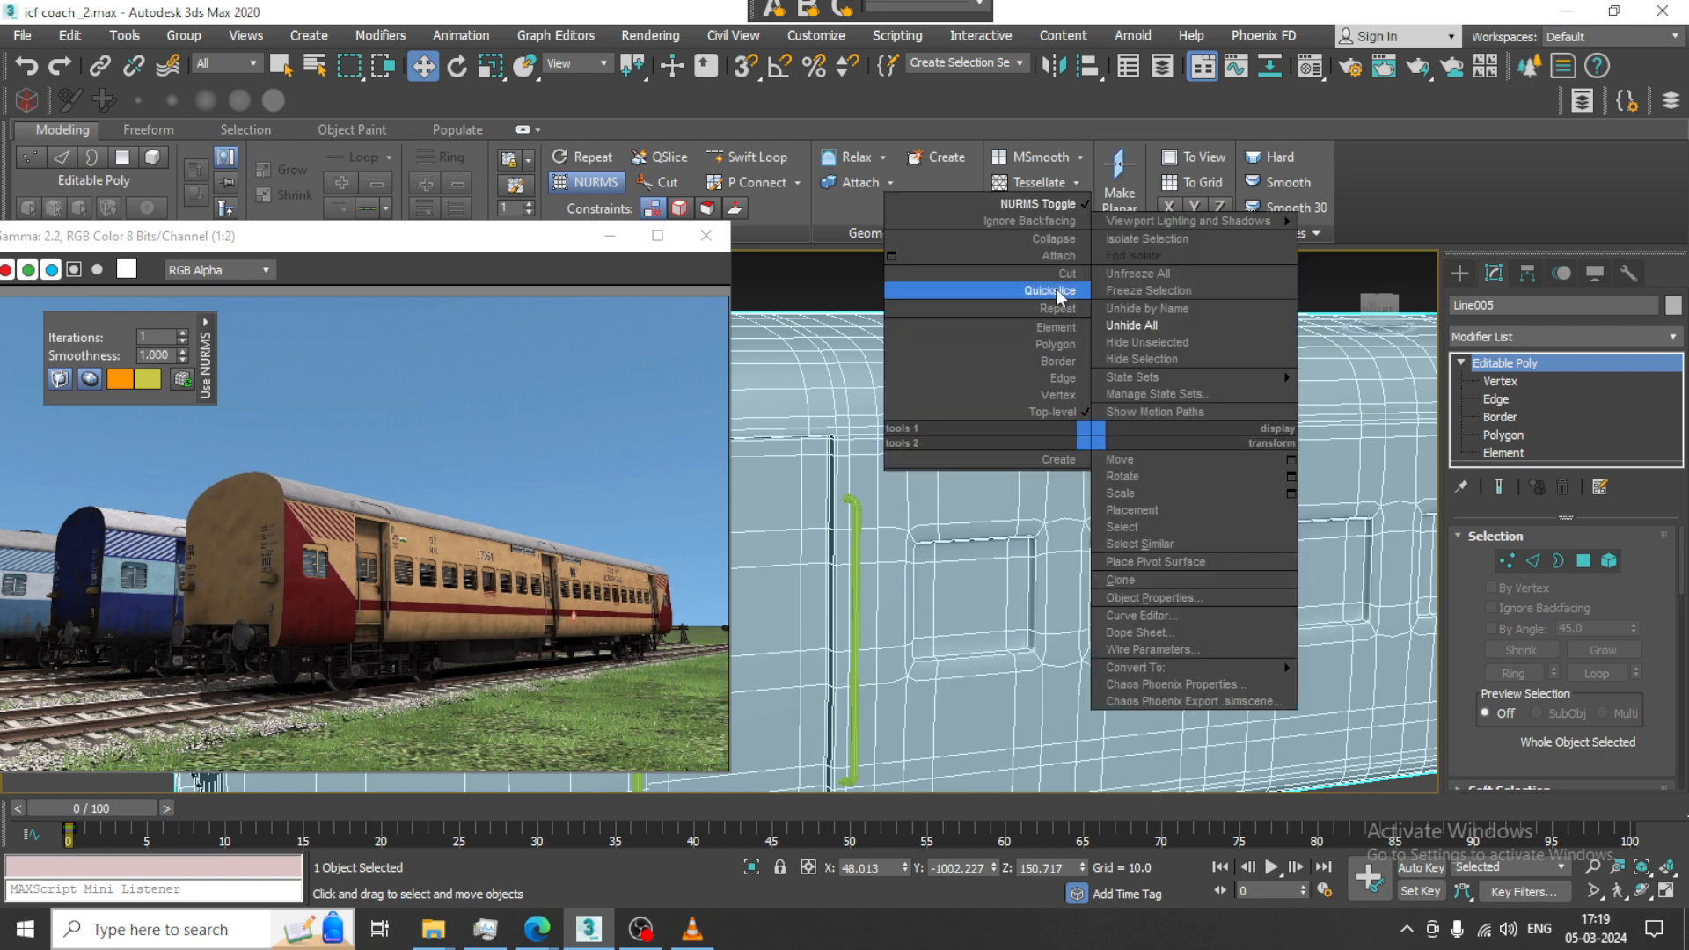
left_click(1057, 206)
Add a supporting loop with Swift Loop around the inside of the first window's recess beside the door, and exit the tool
scroll(1028, 570, "up", 3)
scroll(1028, 570, "up", 5)
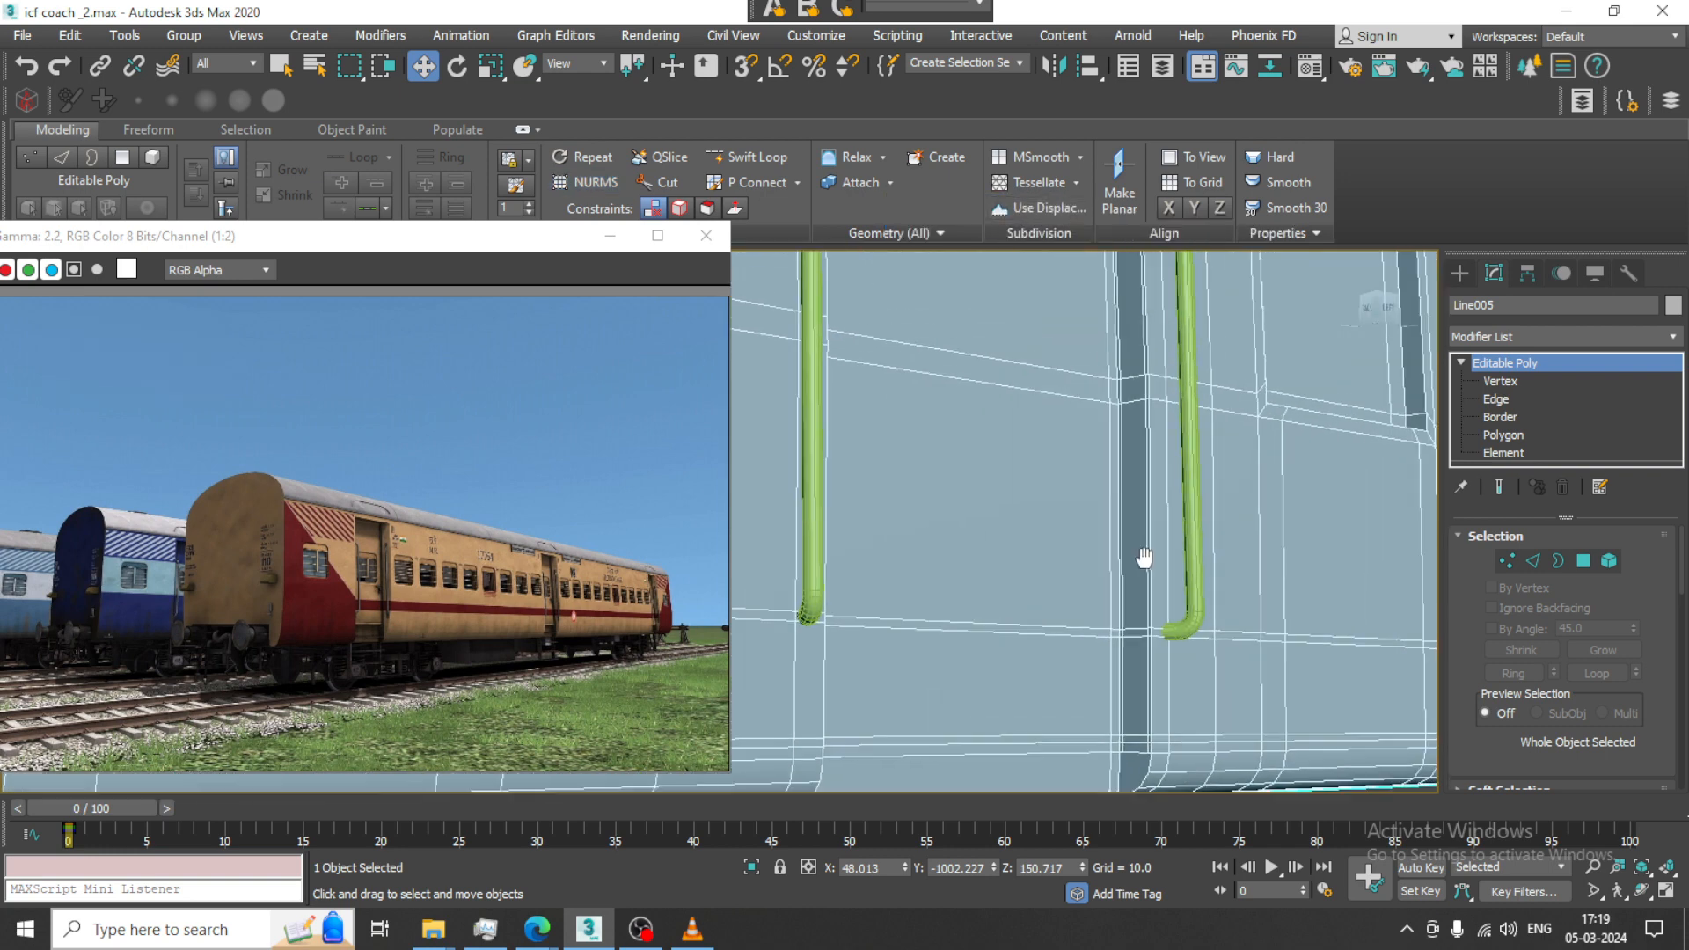
left_click(781, 160)
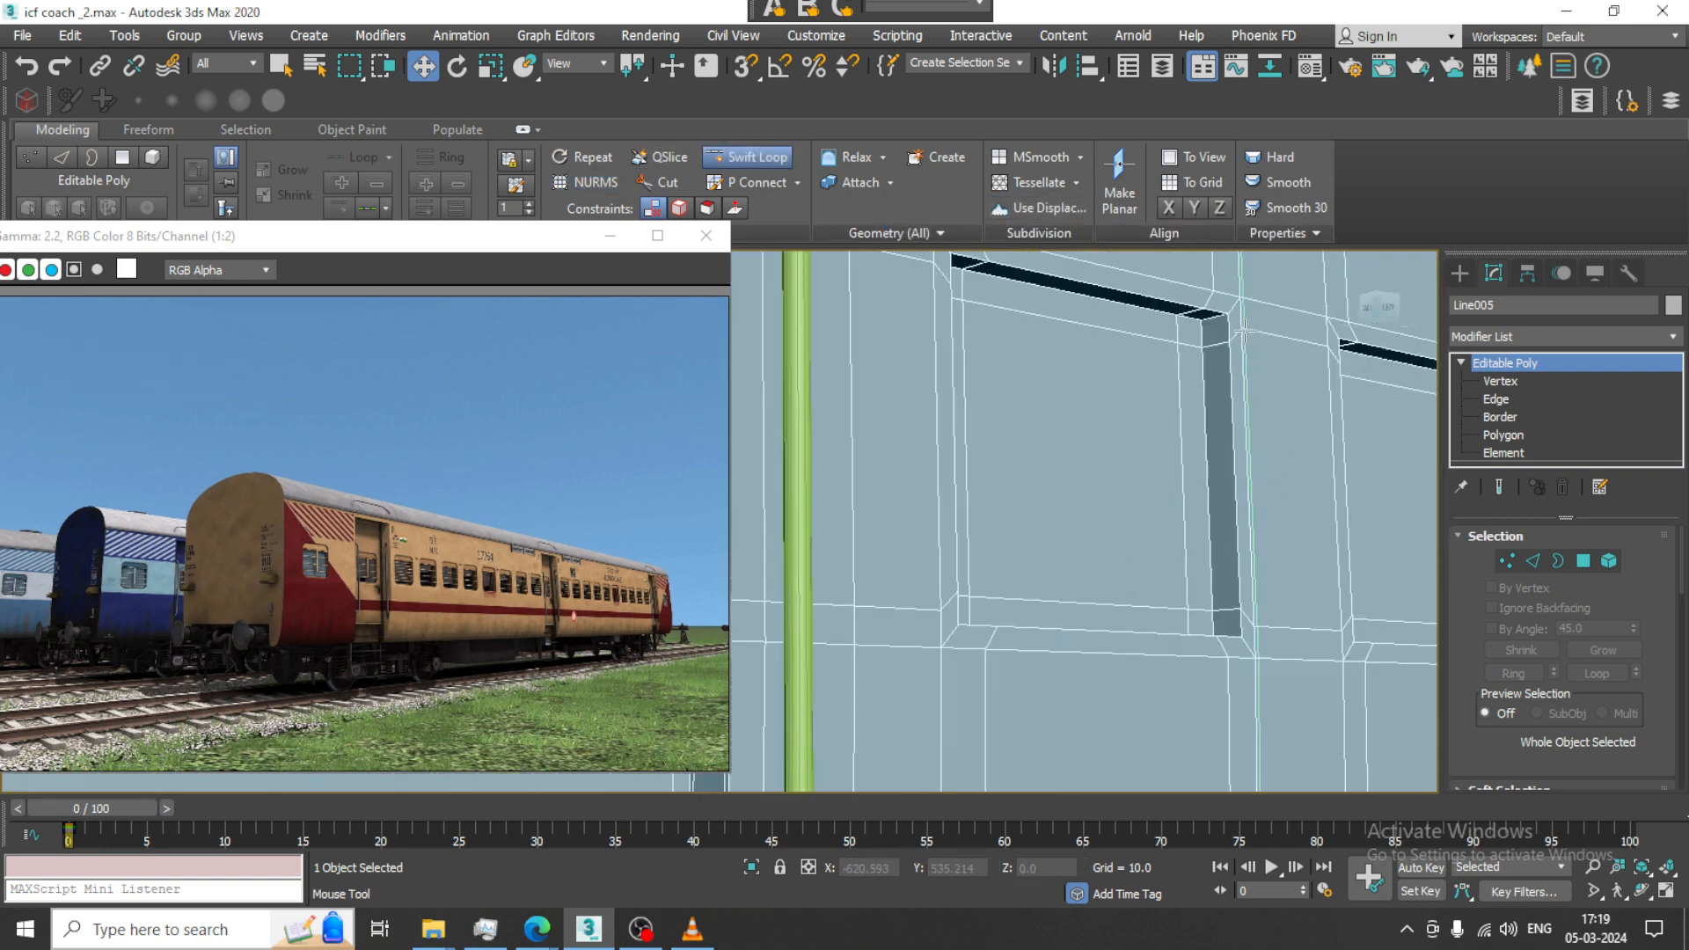
scroll(1210, 334, "up", 2)
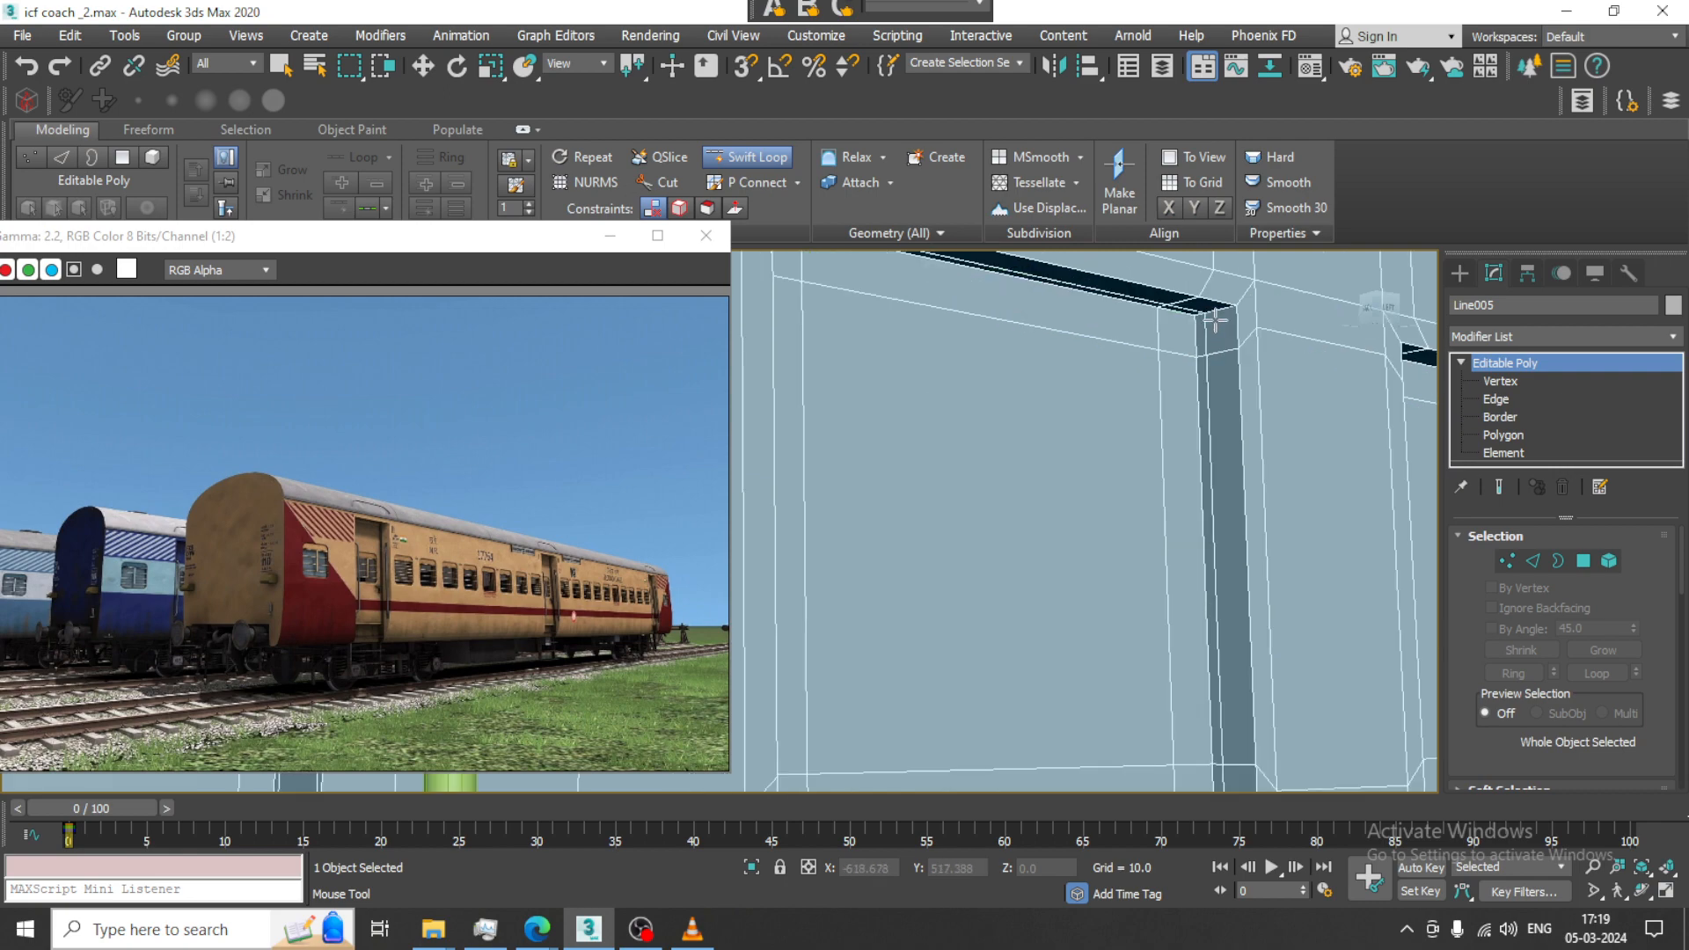
scroll(1240, 376, "down", 10)
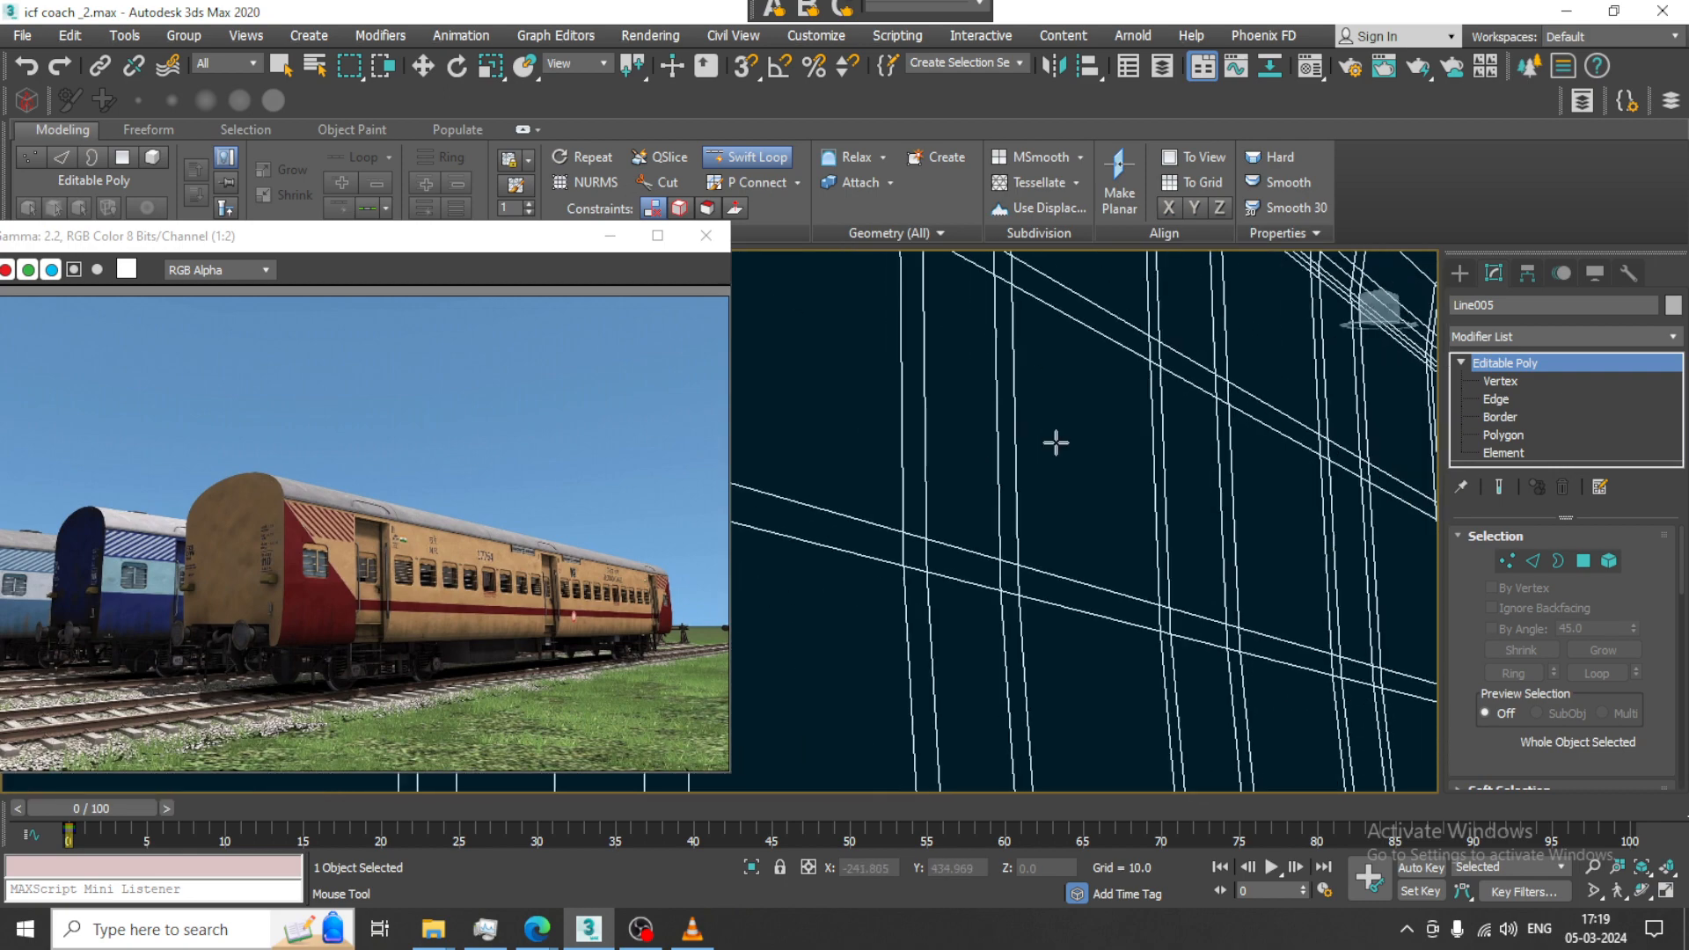
scroll(1128, 481, "up", 10)
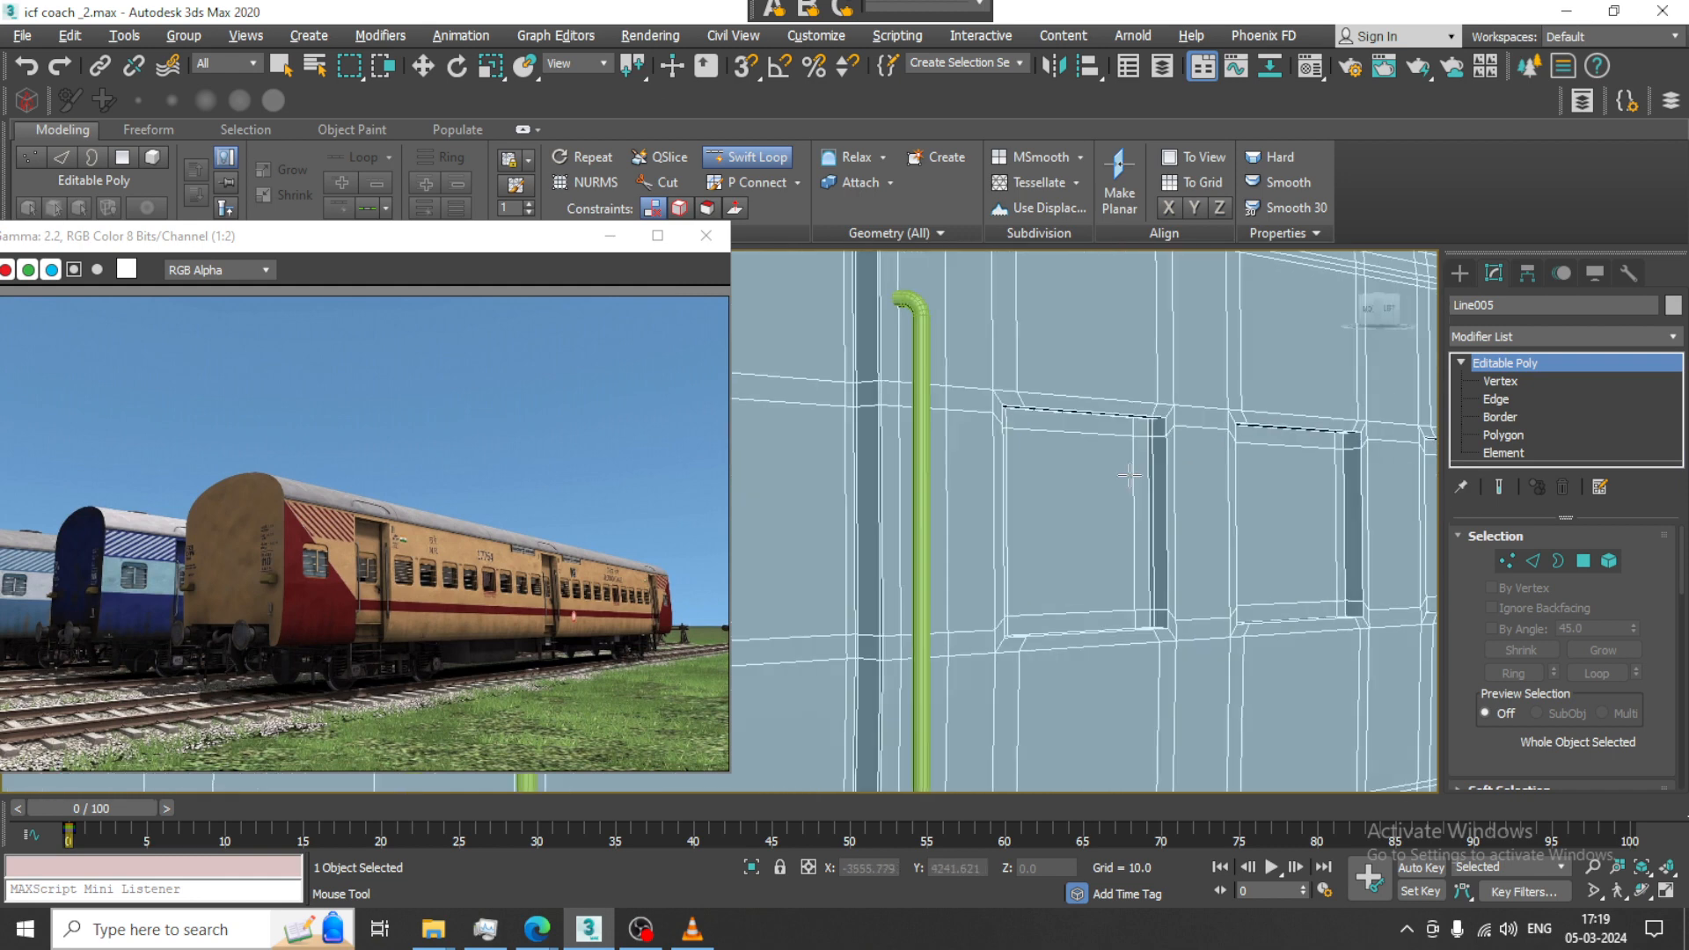
middle_click_drag(1105, 483, 825, 594)
scroll(1231, 440, "down", 3)
middle_click_drag(1267, 409, 1071, 535)
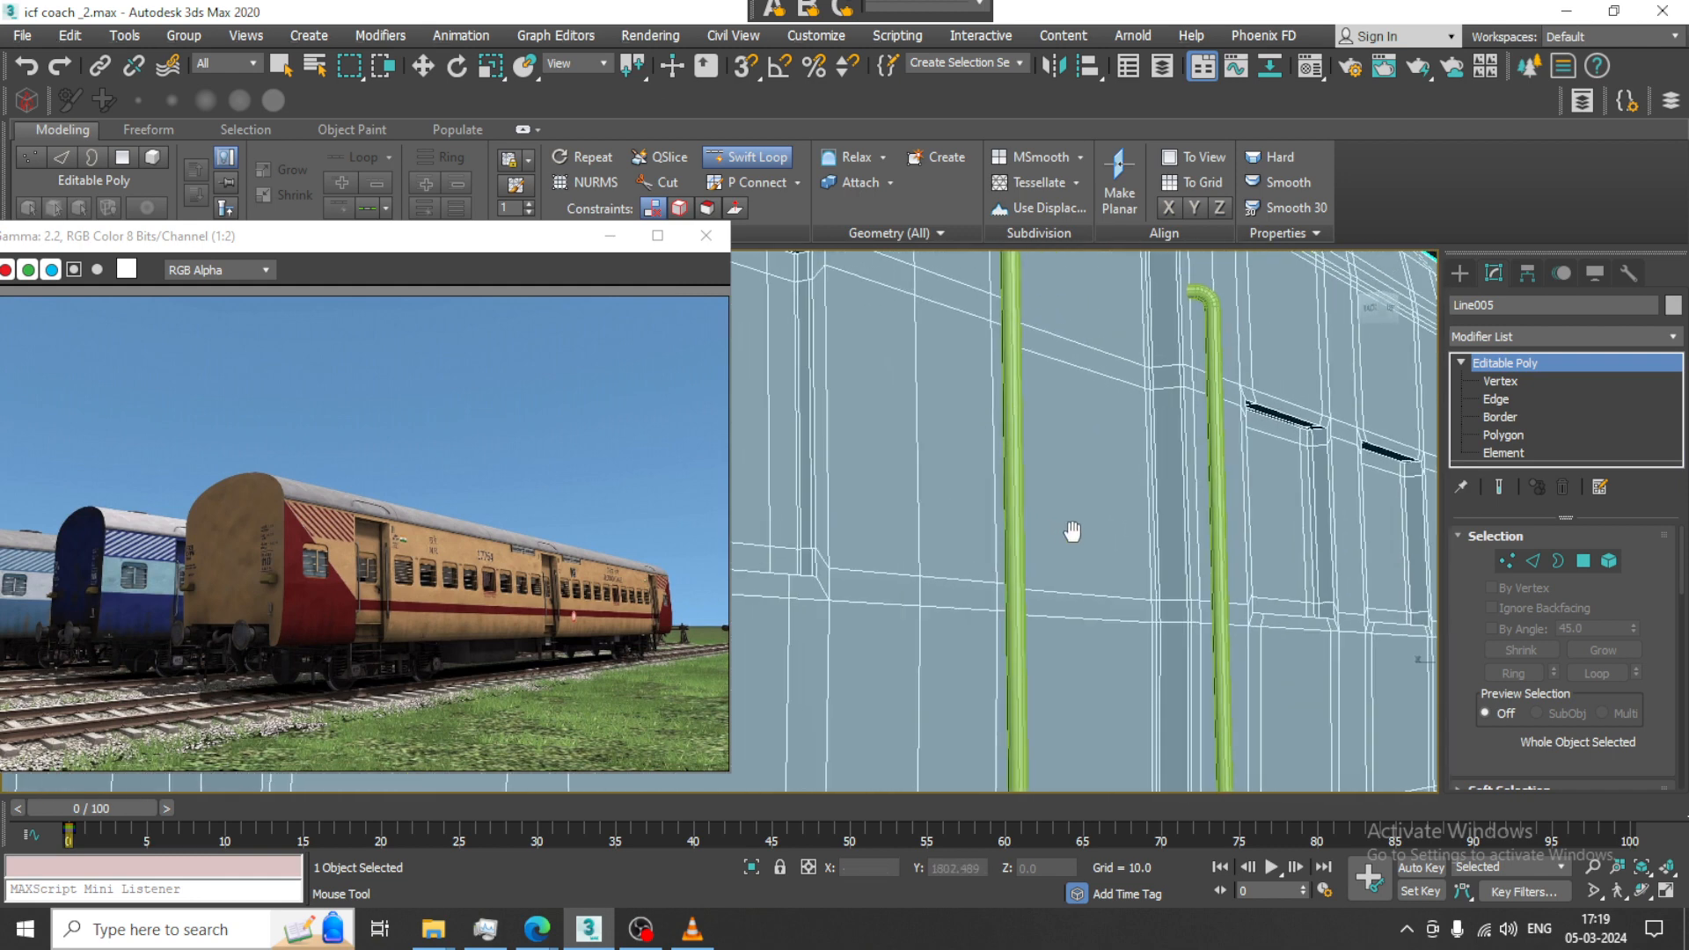
scroll(1289, 427, "up", 3)
scroll(1315, 439, "up", 2)
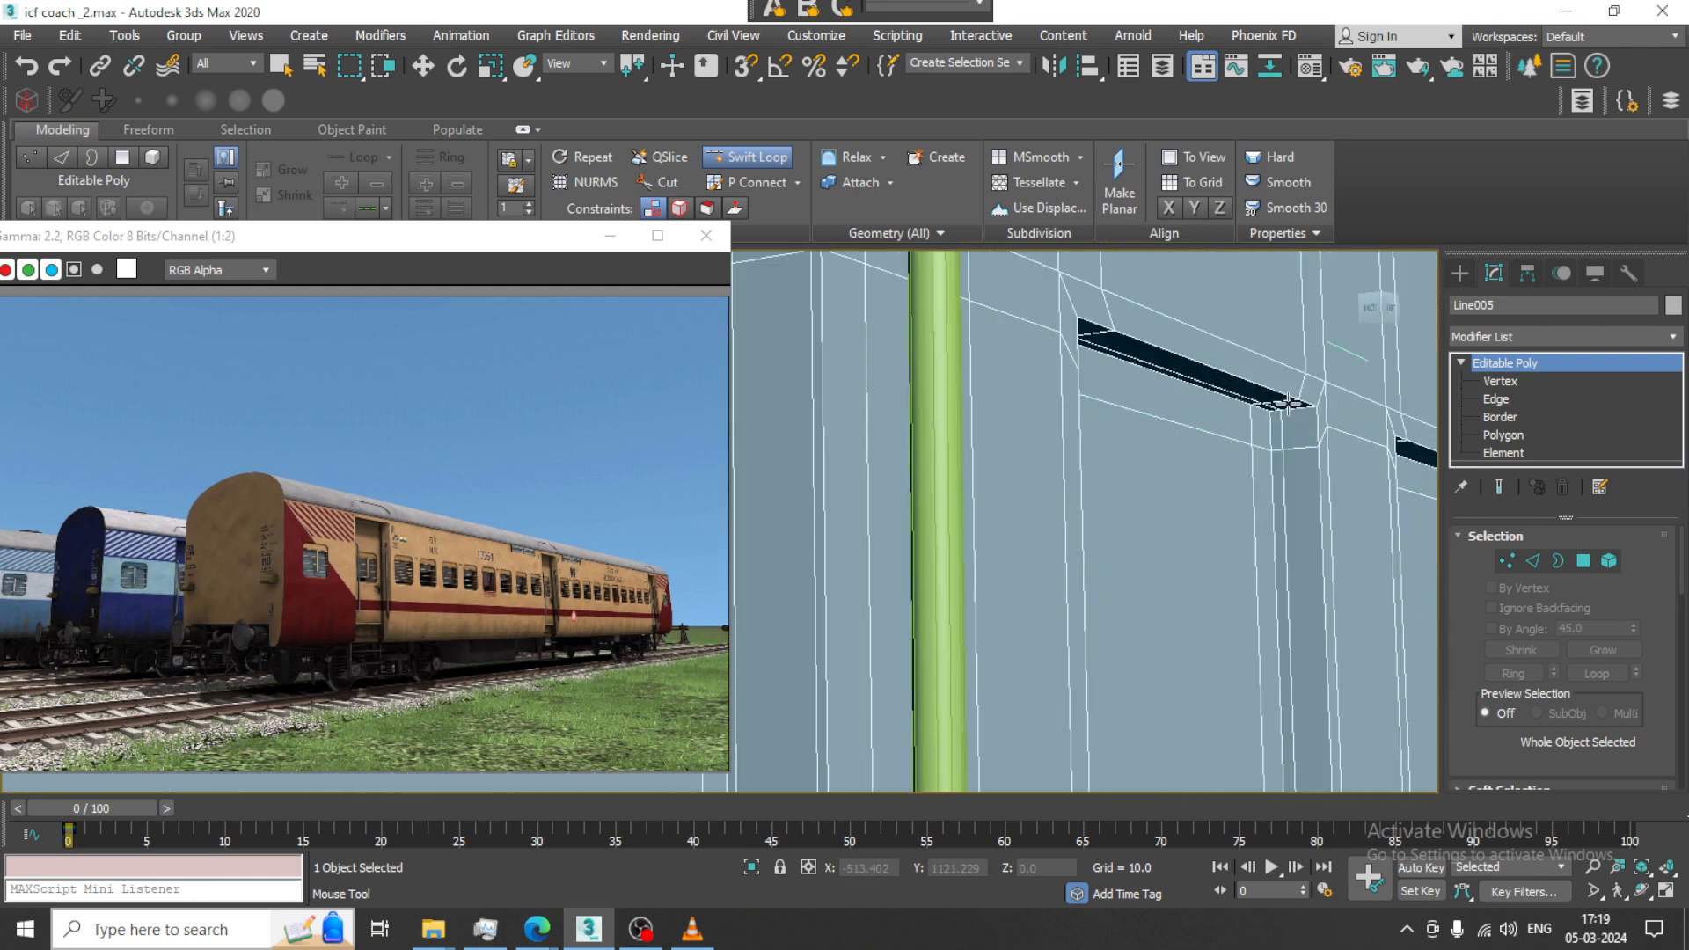
scroll(1306, 422, "up", 2)
middle_click_drag(1308, 414, 1196, 495)
scroll(1317, 364, "down", 6)
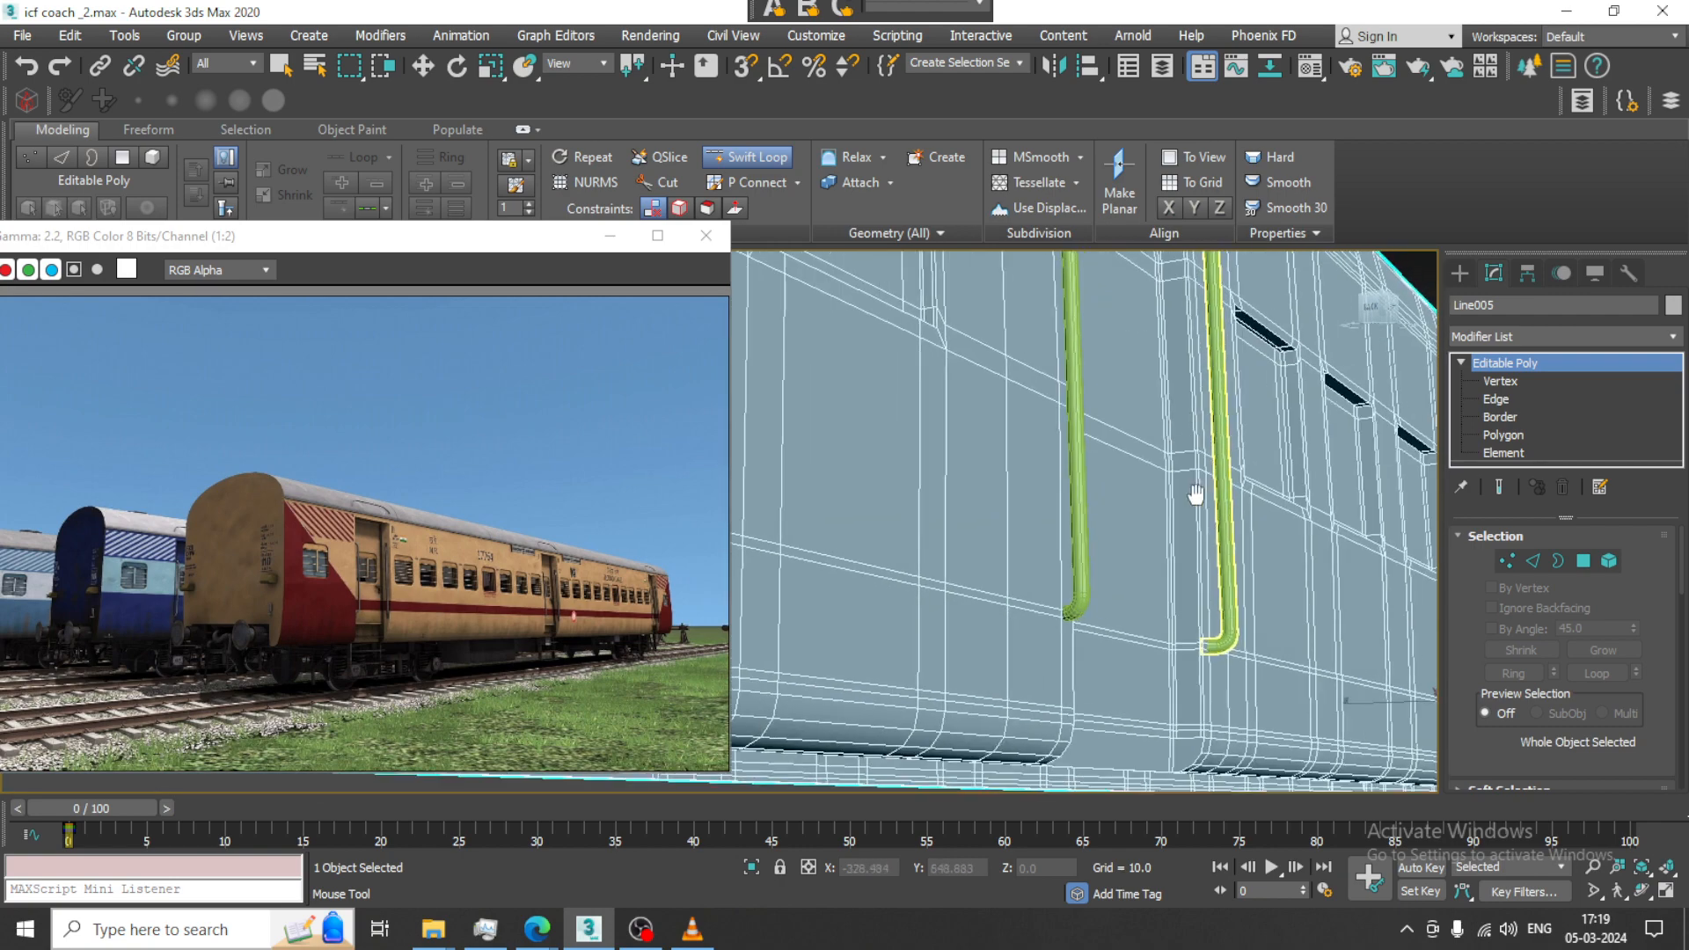
left_click_drag(1196, 496, 1068, 598)
scroll(1089, 493, "up", 5)
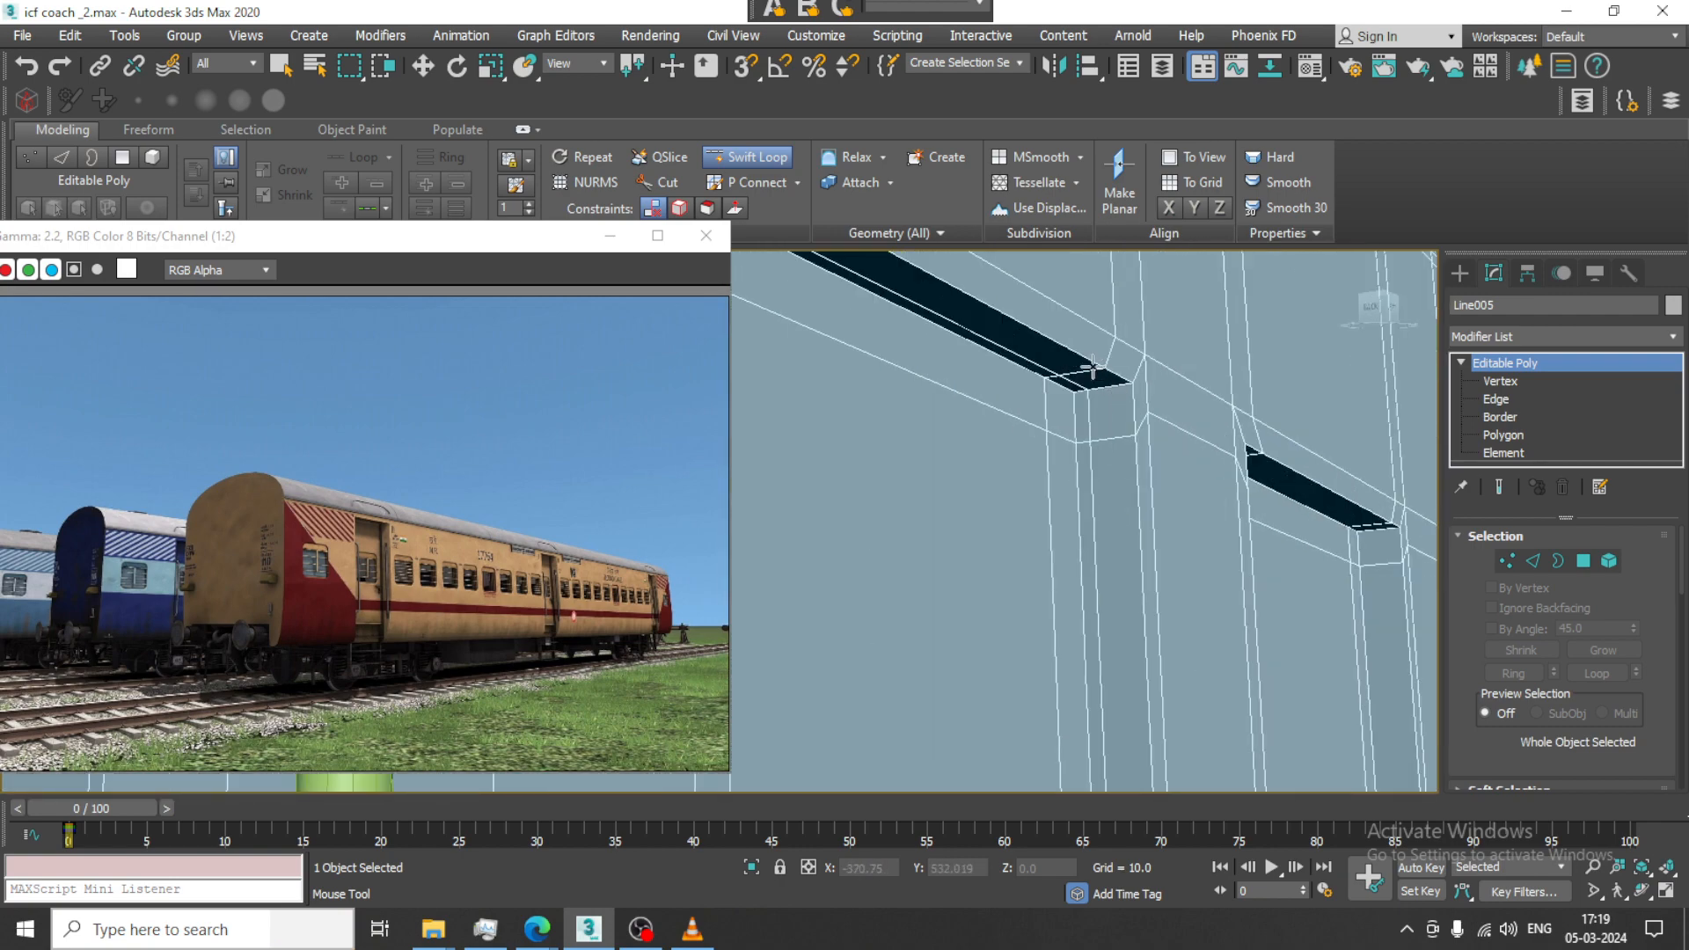
scroll(1108, 384, "down", 2)
right_click(1110, 386)
Select the ring of edges across the first window's recess depth and connect it with one segment, pinch -54 and slide -51
left_click(1501, 400)
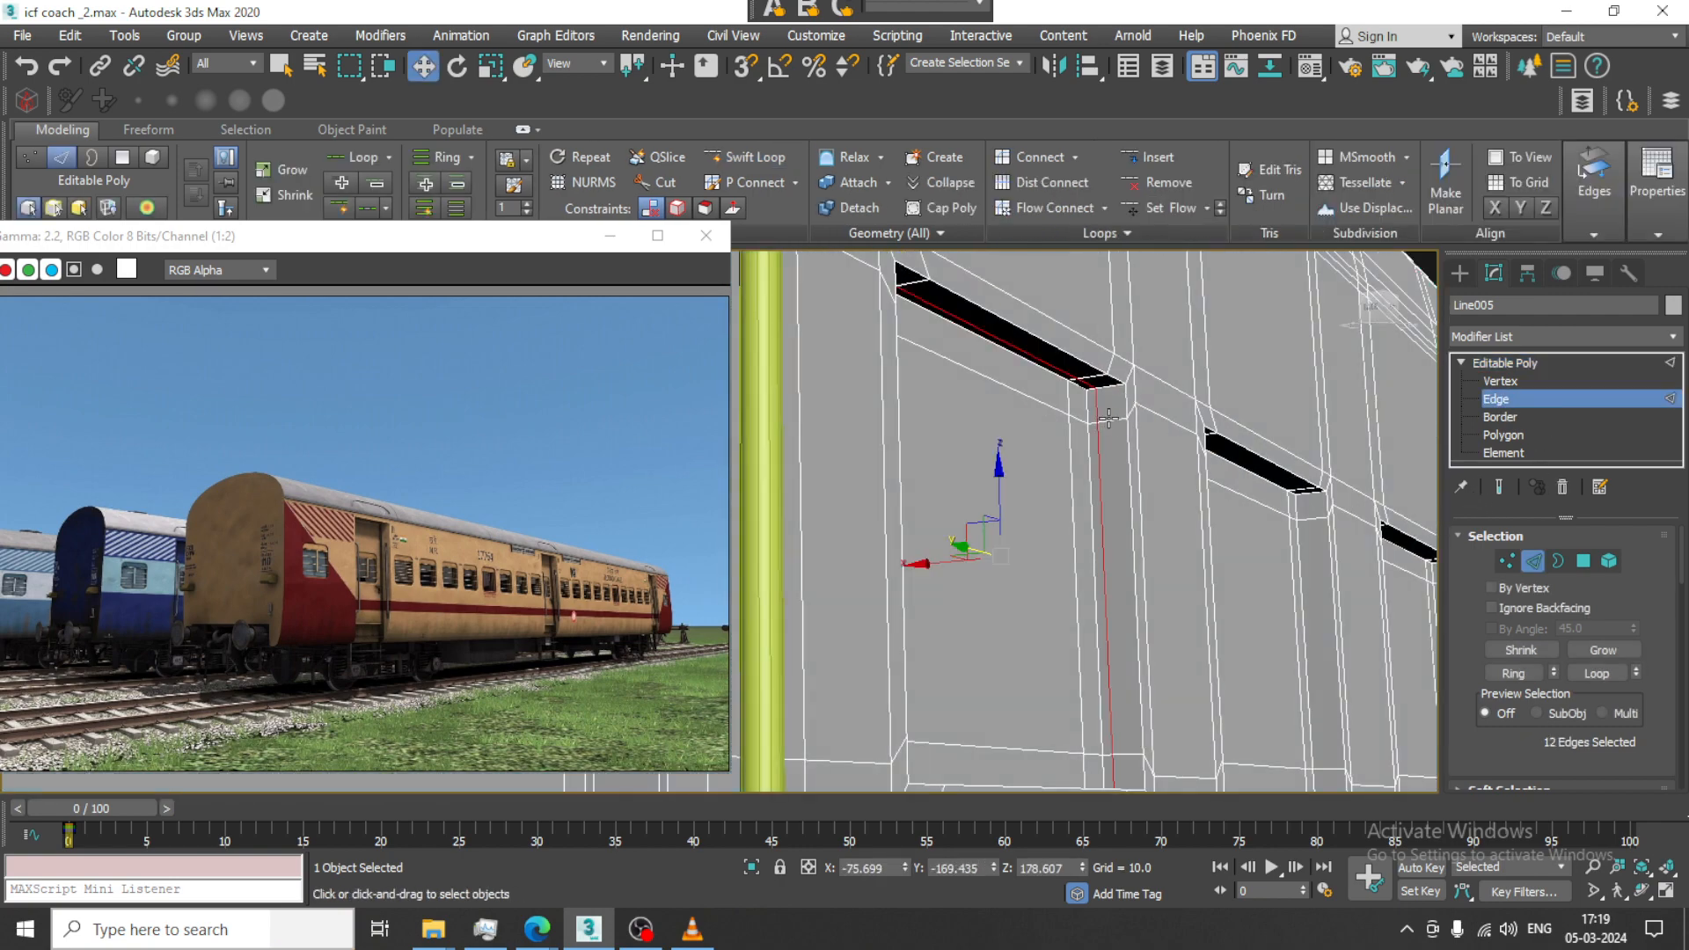
left_click(1114, 423)
key("alt+r")
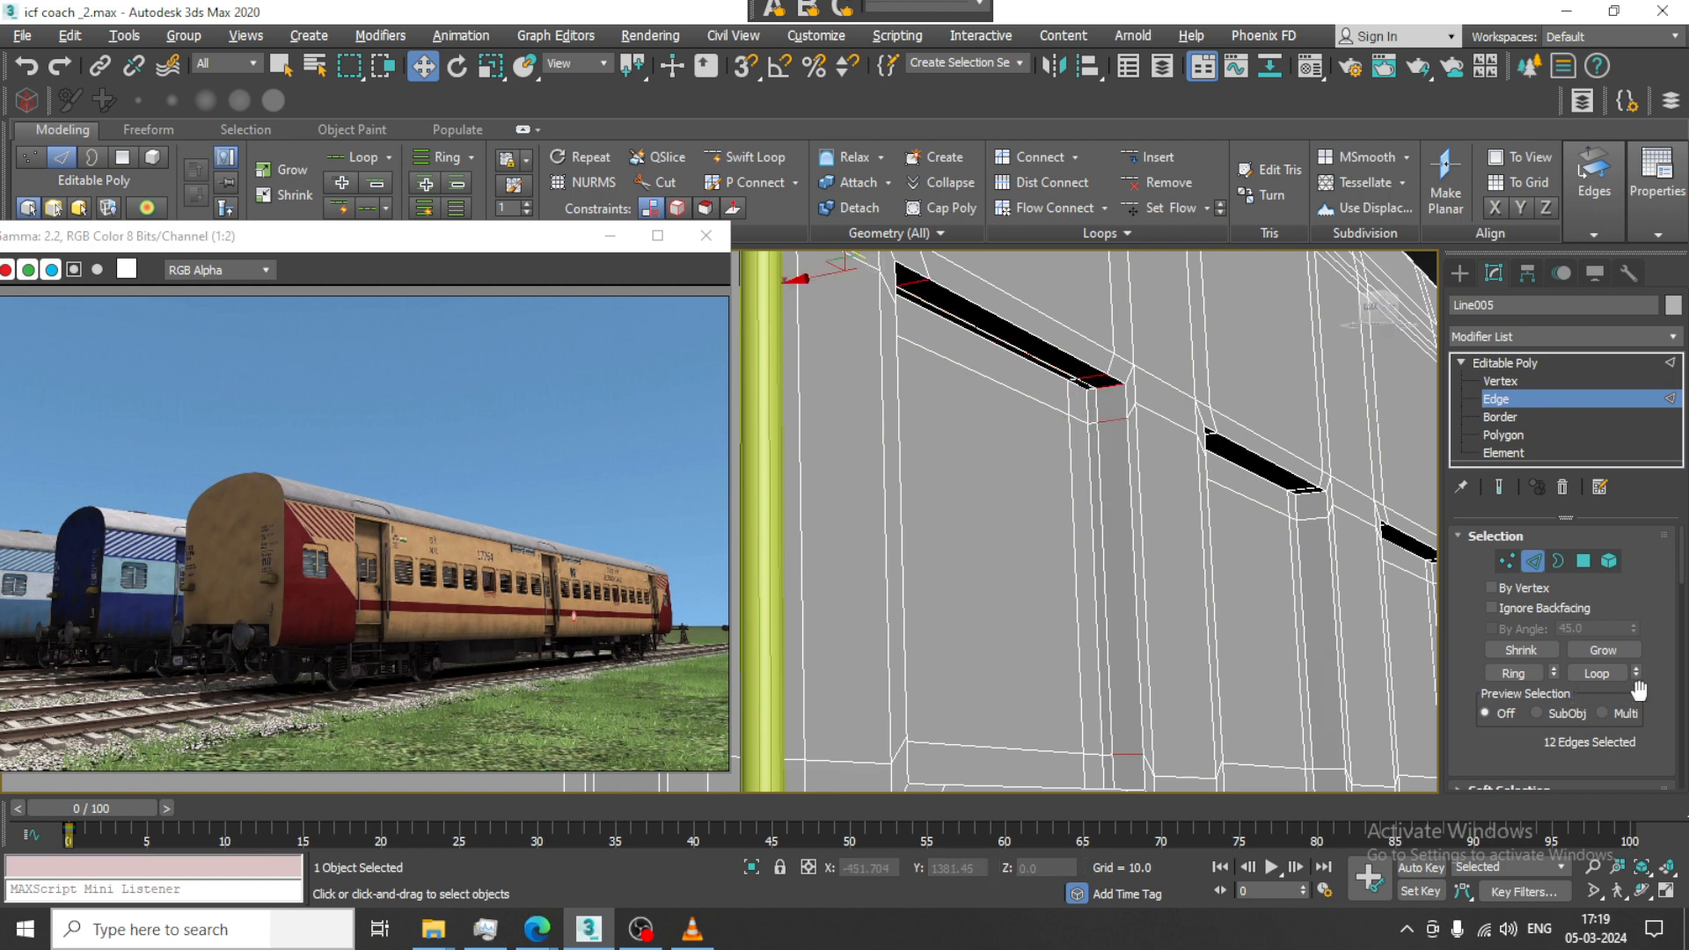
scroll(1515, 742, "down", 3)
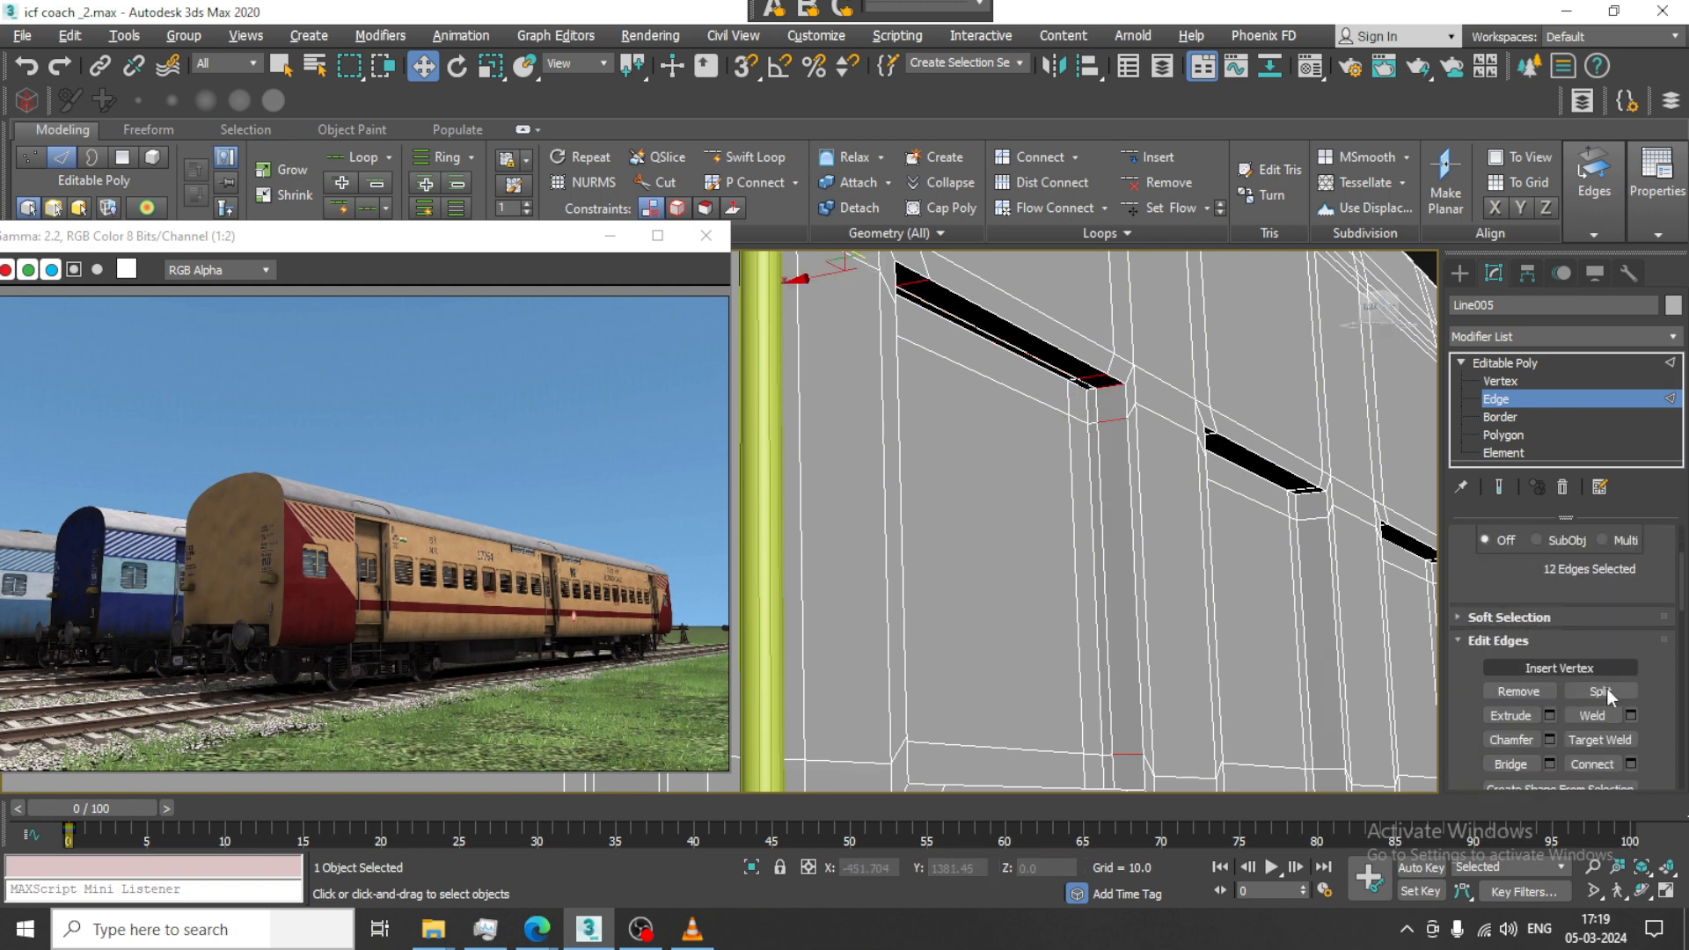
left_click(1632, 764)
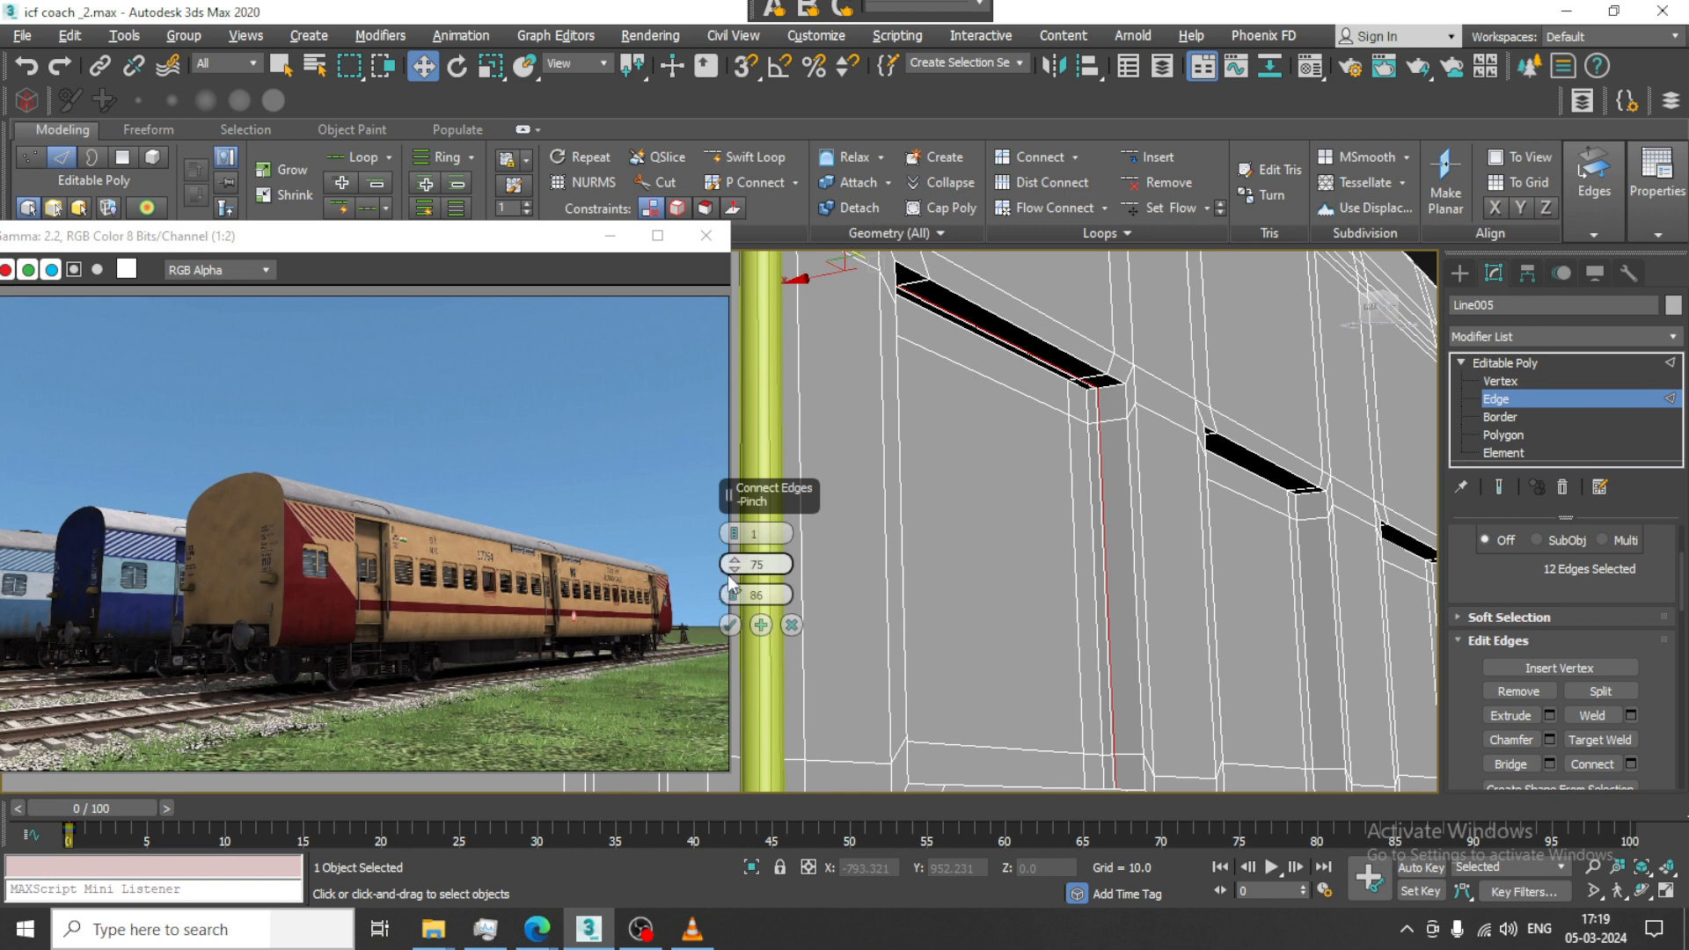
left_click_drag(735, 598, 737, 576)
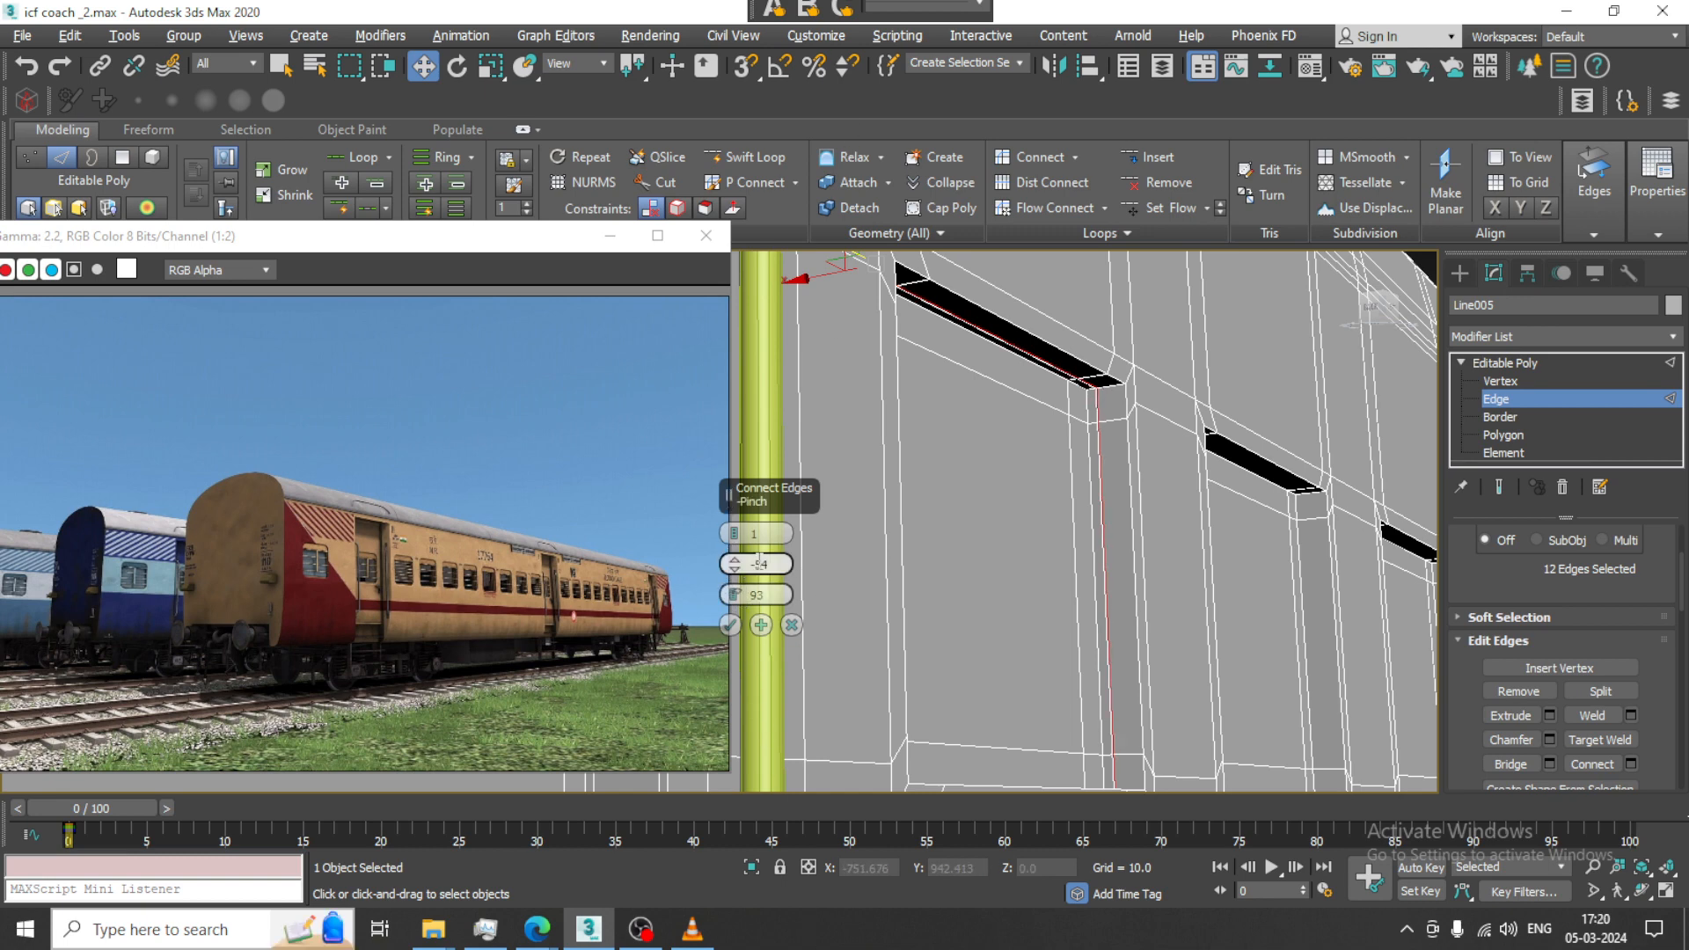
left_click_drag(739, 610, 1006, 257)
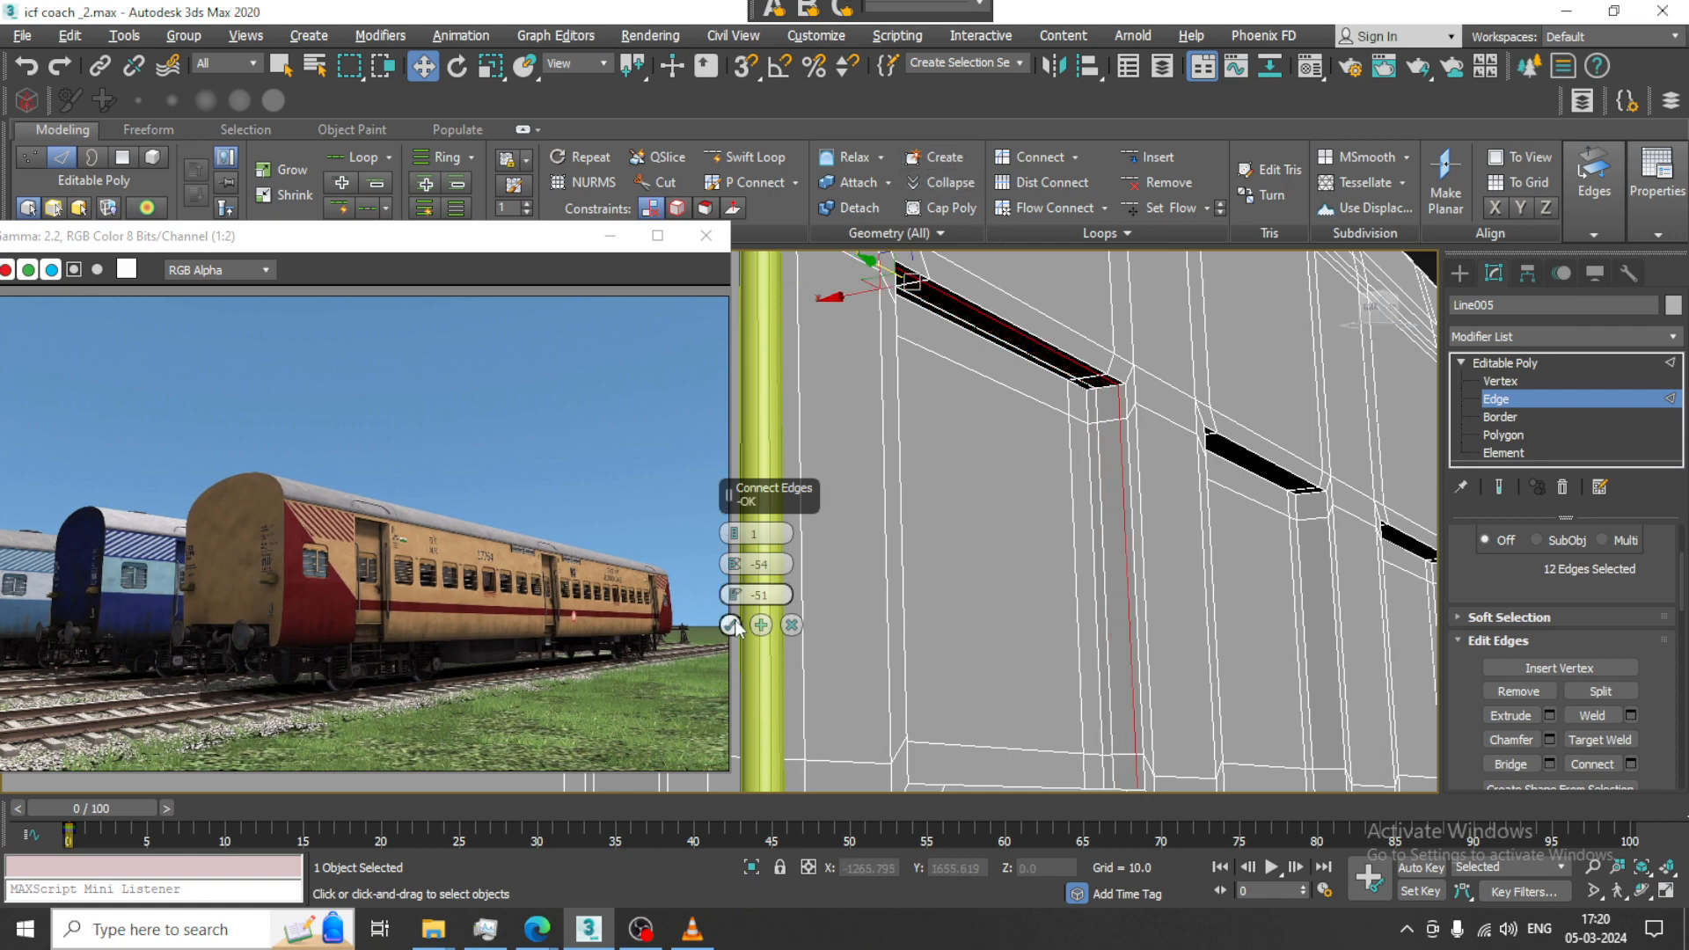
left_click(734, 625)
Turn on NURMS smoothing for the coach body to compare the first window's corners with its neighbours, and turn it off again
scroll(992, 490, "down", 4)
middle_click_drag(992, 490, 1096, 460, "alt")
scroll(970, 502, "down", 3)
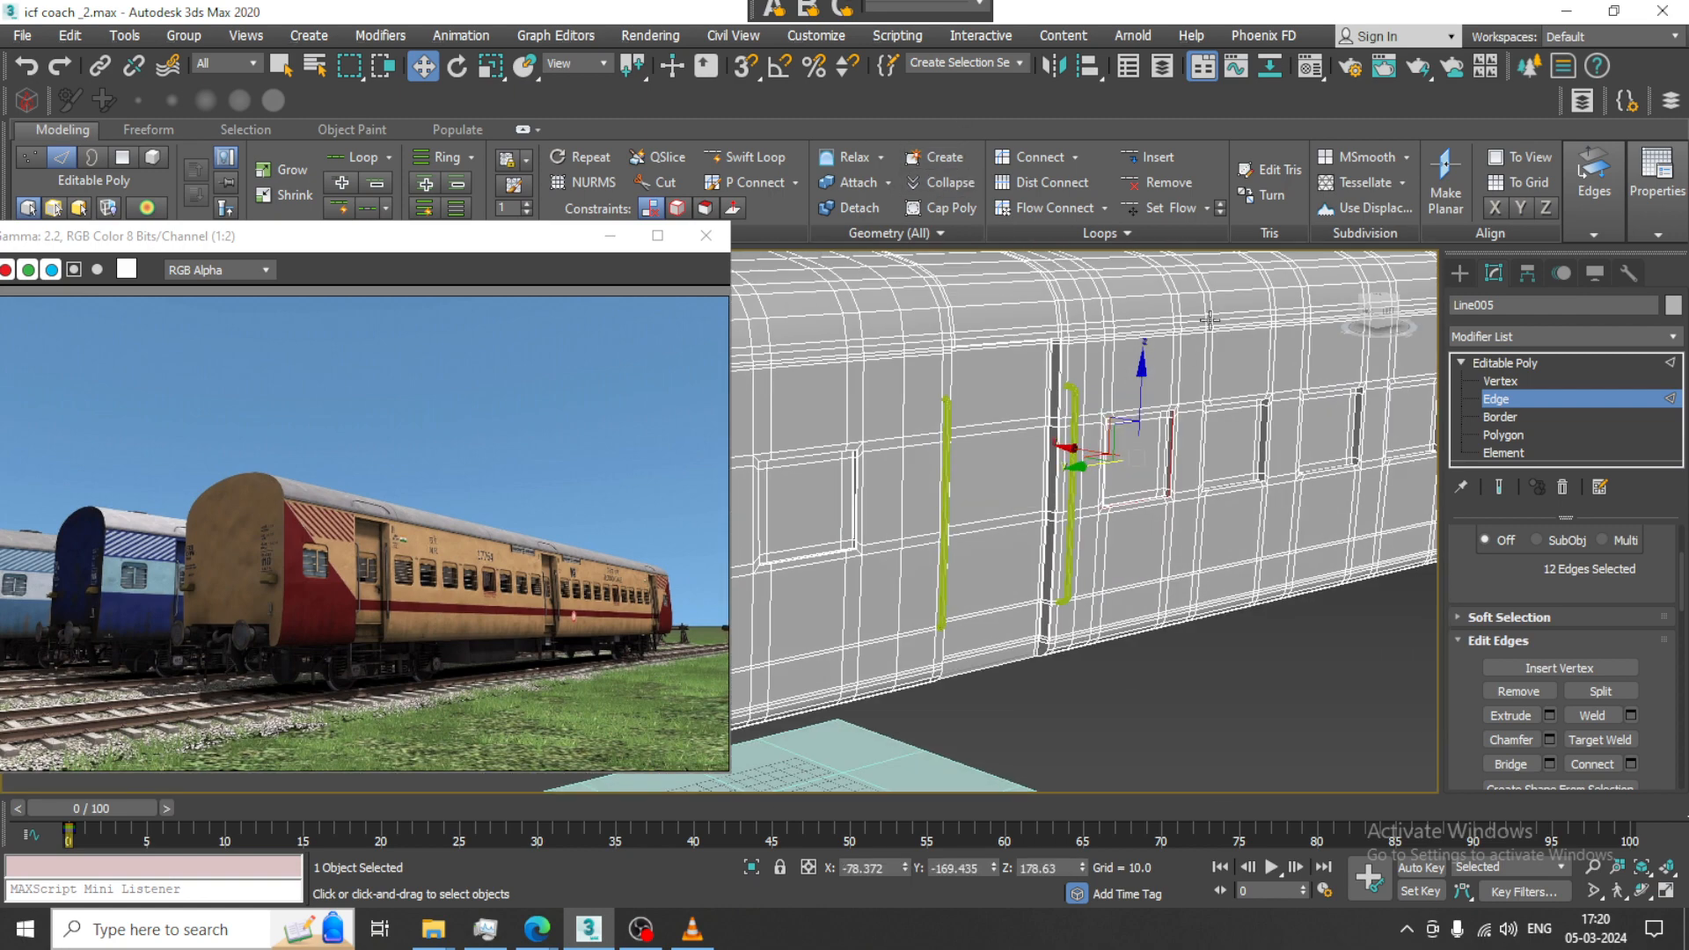
left_click(1536, 360)
right_click(1269, 331)
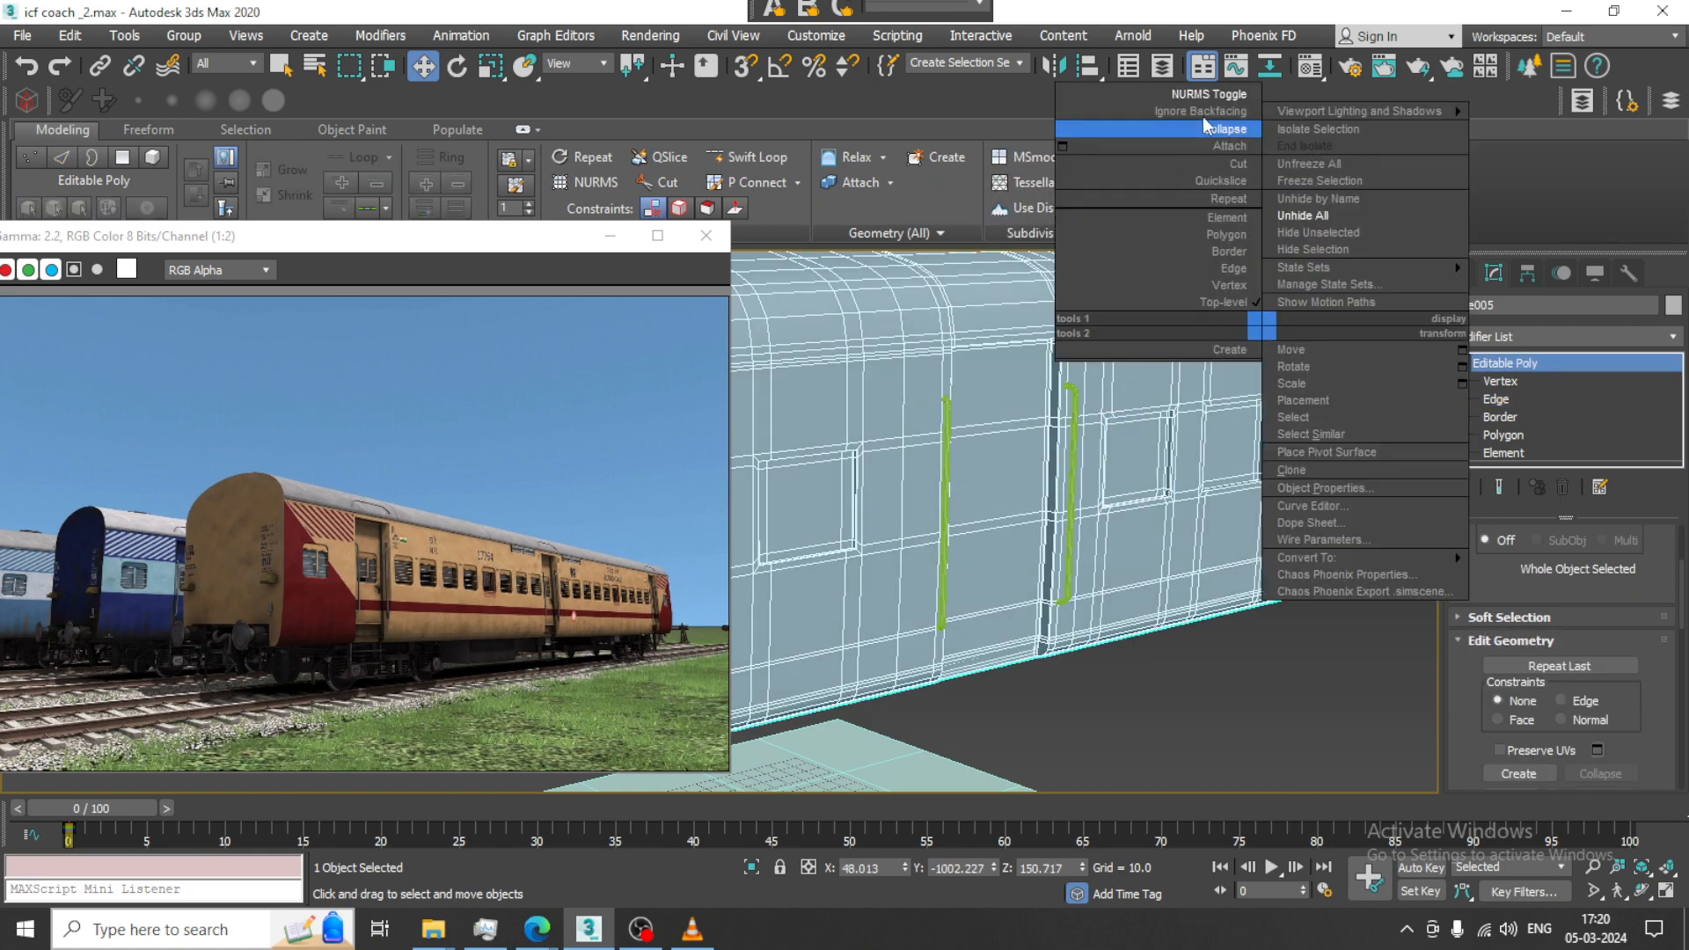
left_click(1216, 97)
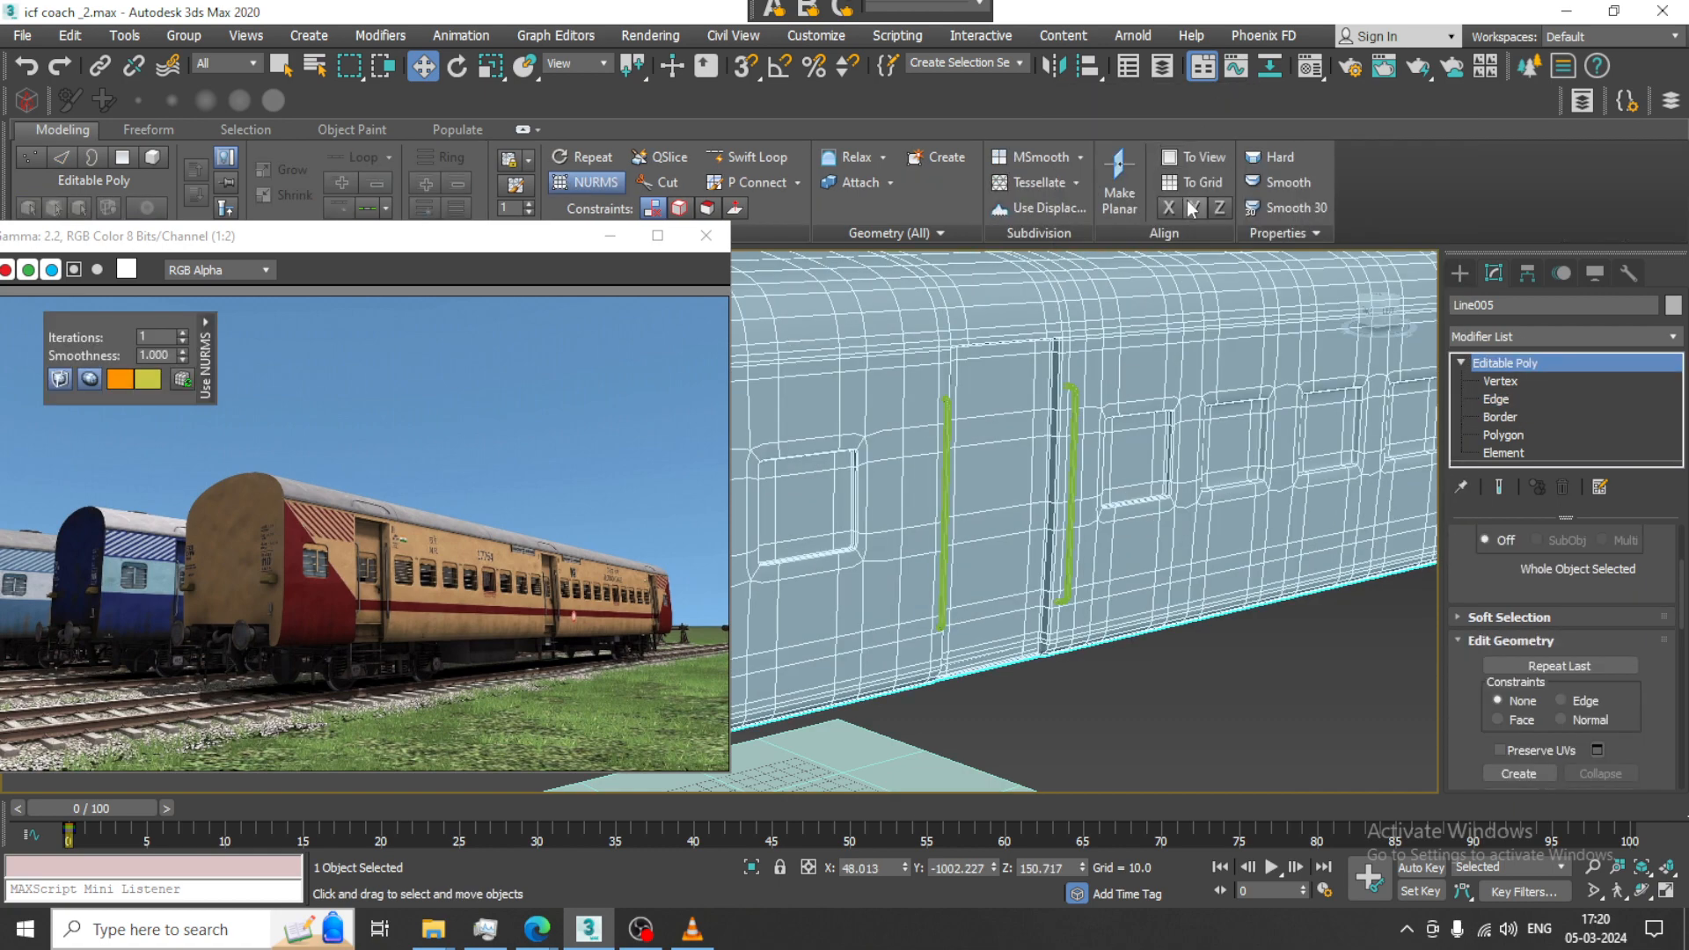
left_click(1244, 684)
middle_click_drag(1183, 495, 1161, 392, "alt")
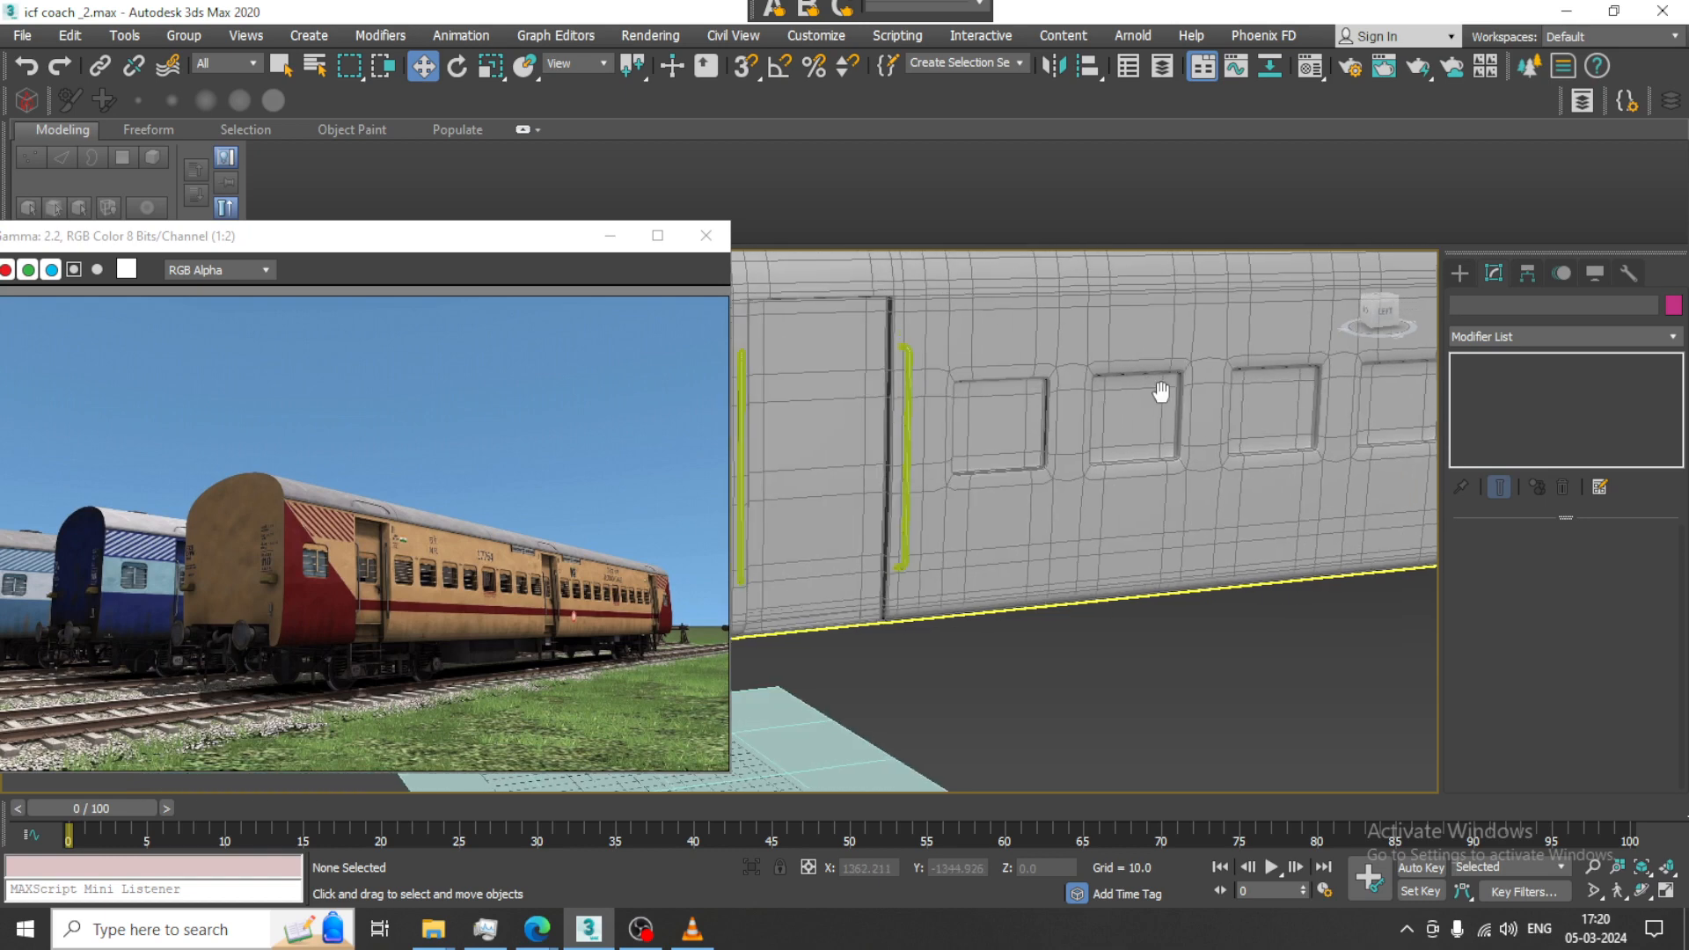
scroll(1065, 394, "up", 5)
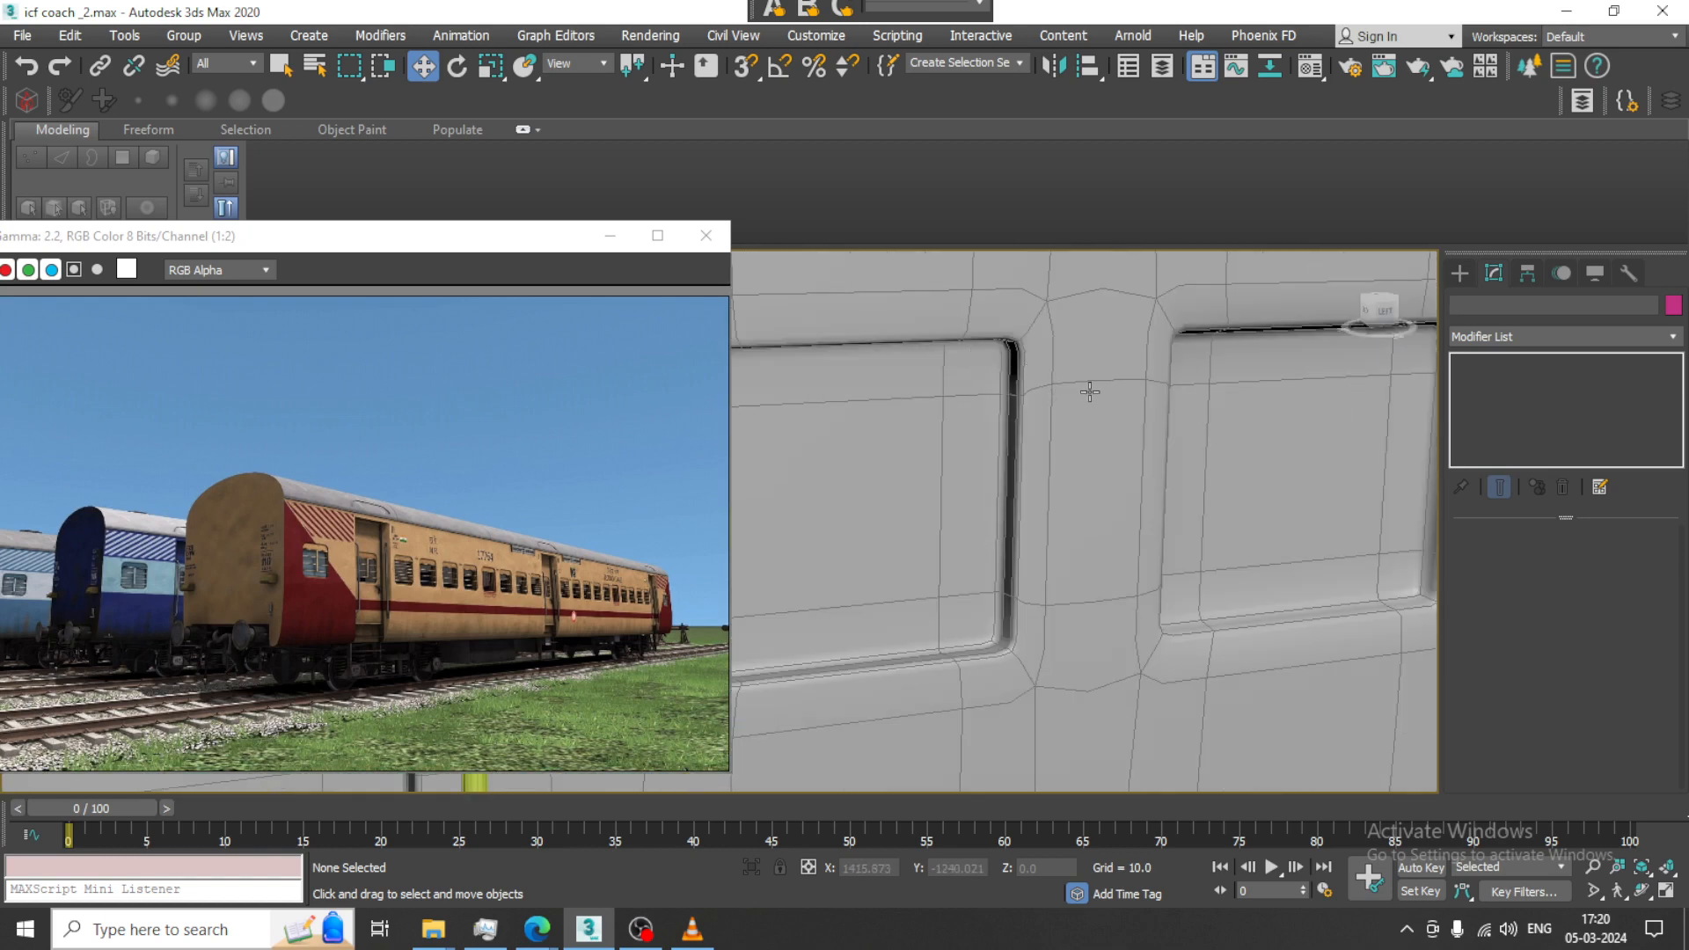
left_click(1087, 389)
right_click(1087, 387)
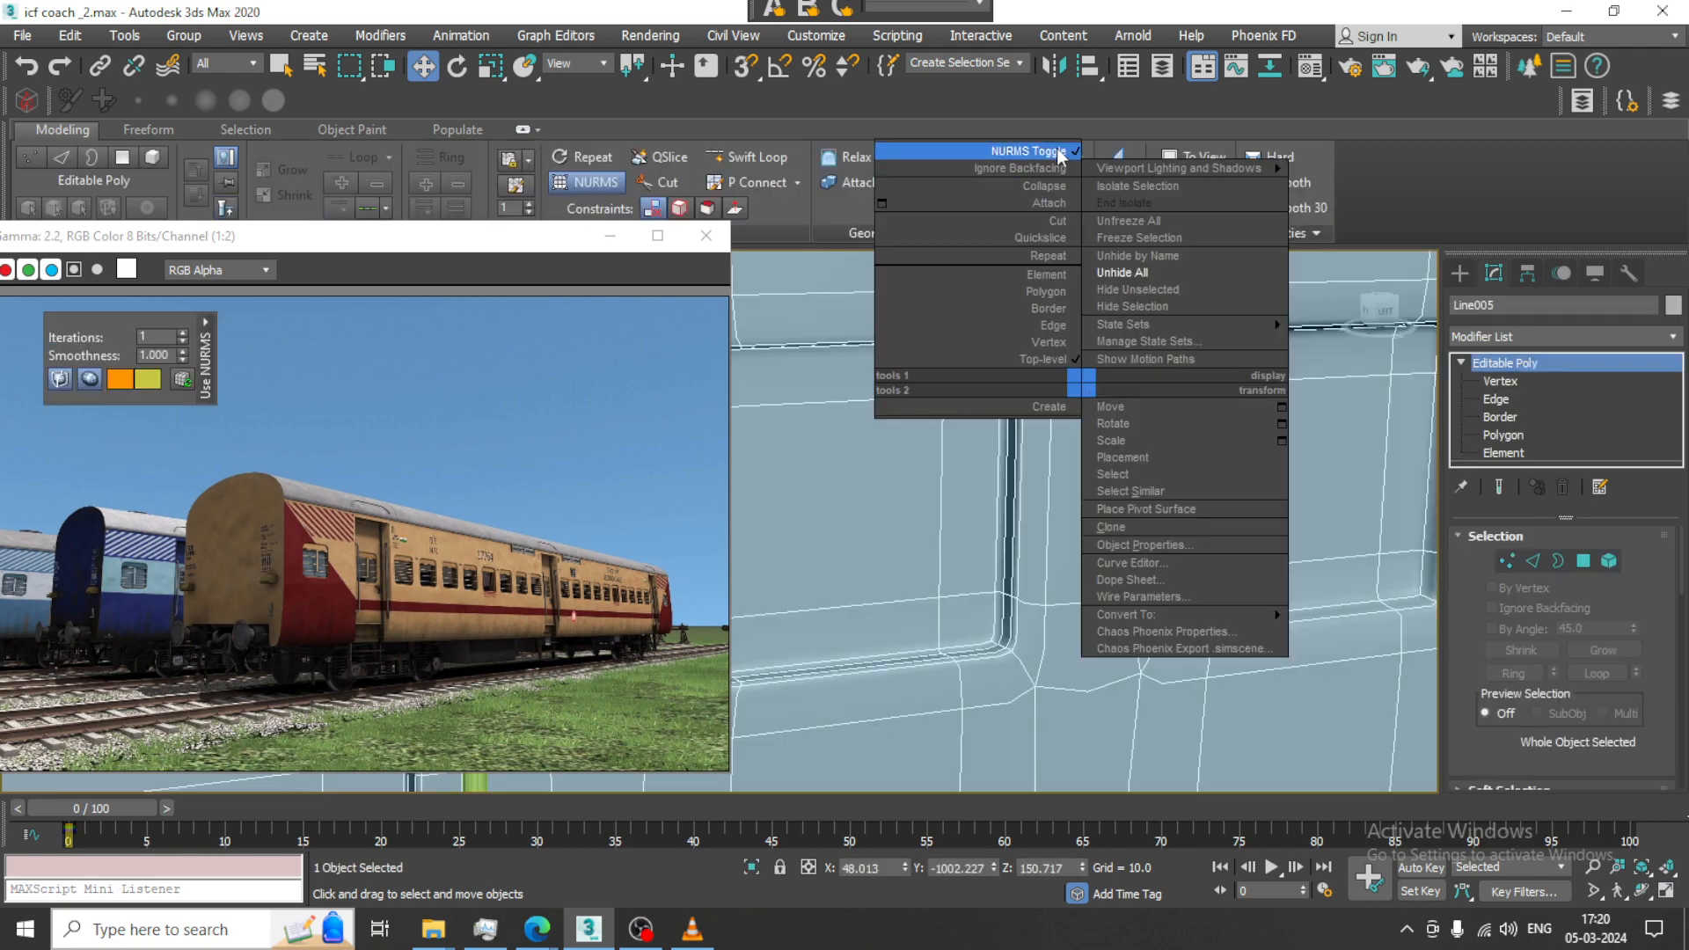
left_click(1011, 160)
Add a supporting loop with Swift Loop around the inside of the second window's recess
scroll(1151, 365, "down", 4)
middle_click_drag(1252, 378, 1110, 479)
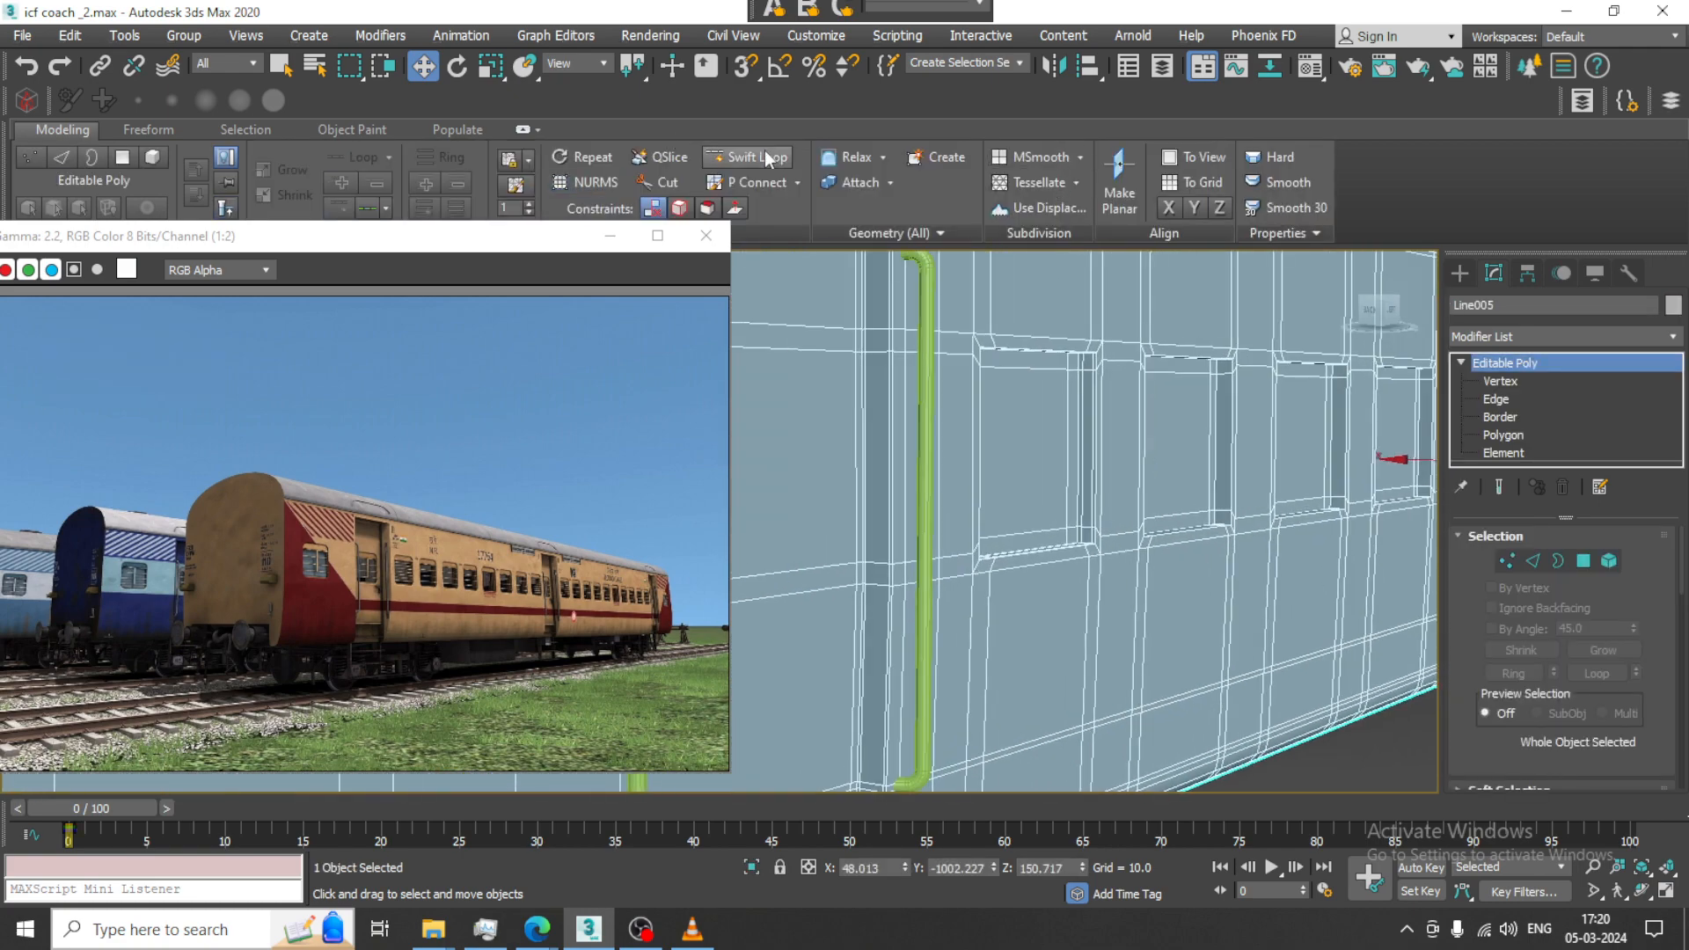
left_click(771, 159)
scroll(1201, 452, "up", 3)
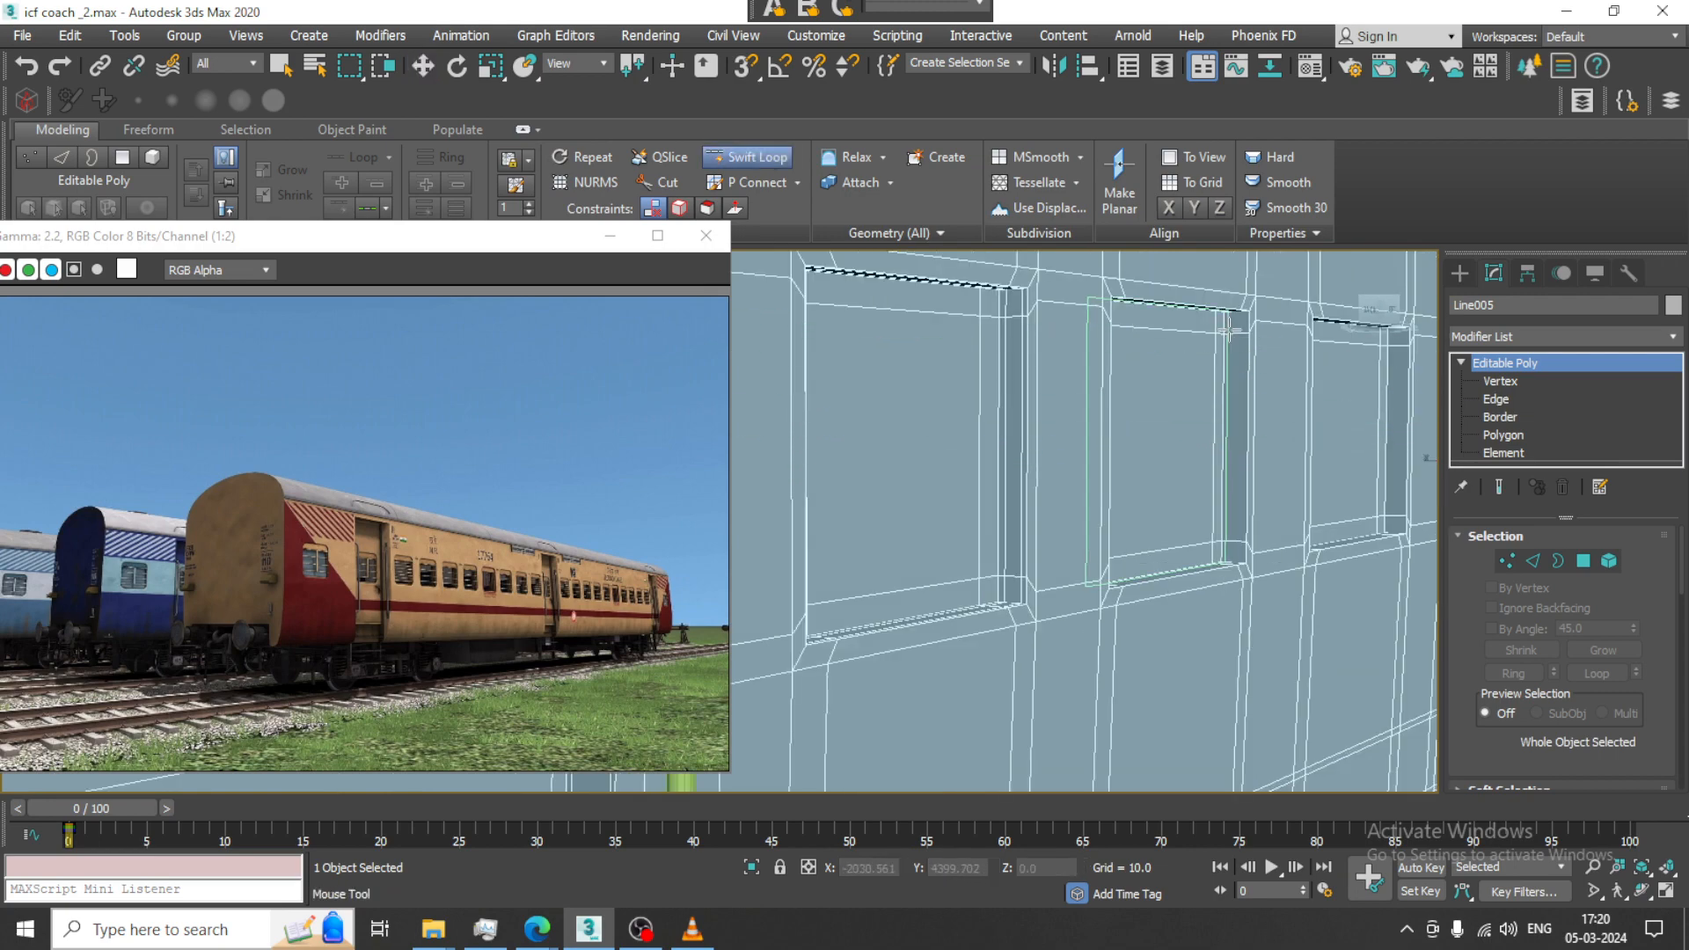
scroll(1231, 331, "up", 4)
scroll(1246, 322, "down", 3)
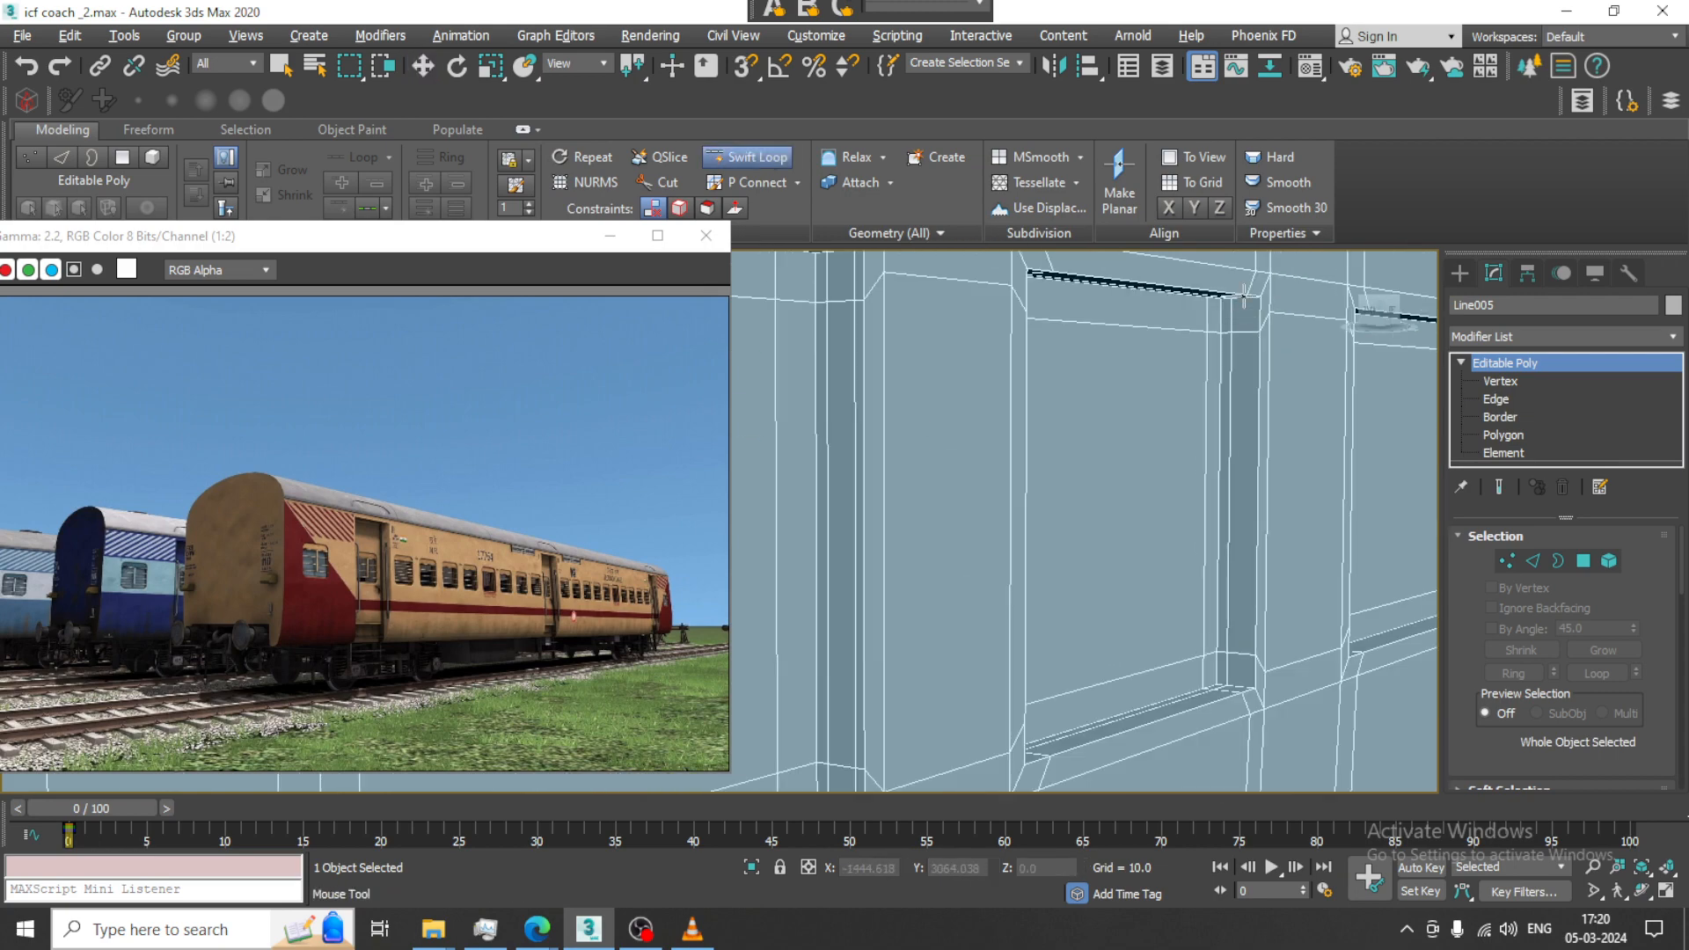
middle_click_drag(1246, 322, 1189, 686, "alt")
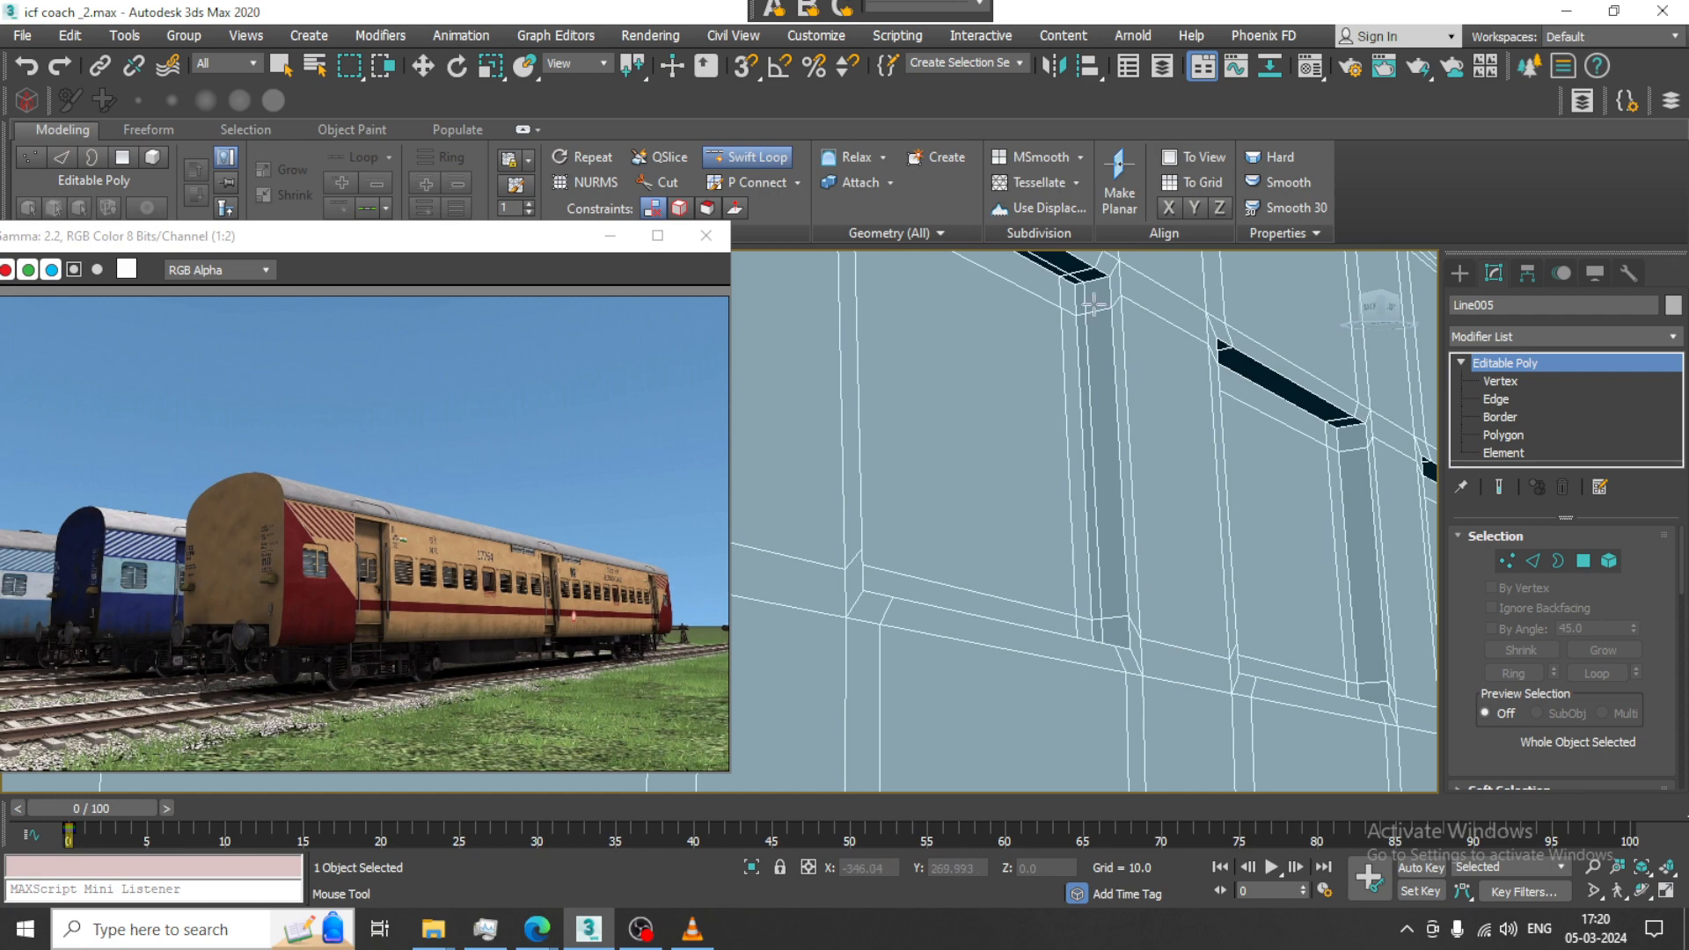
scroll(1090, 274, "down", 4)
middle_click_drag(1090, 275, 1104, 348)
scroll(1106, 347, "up", 4)
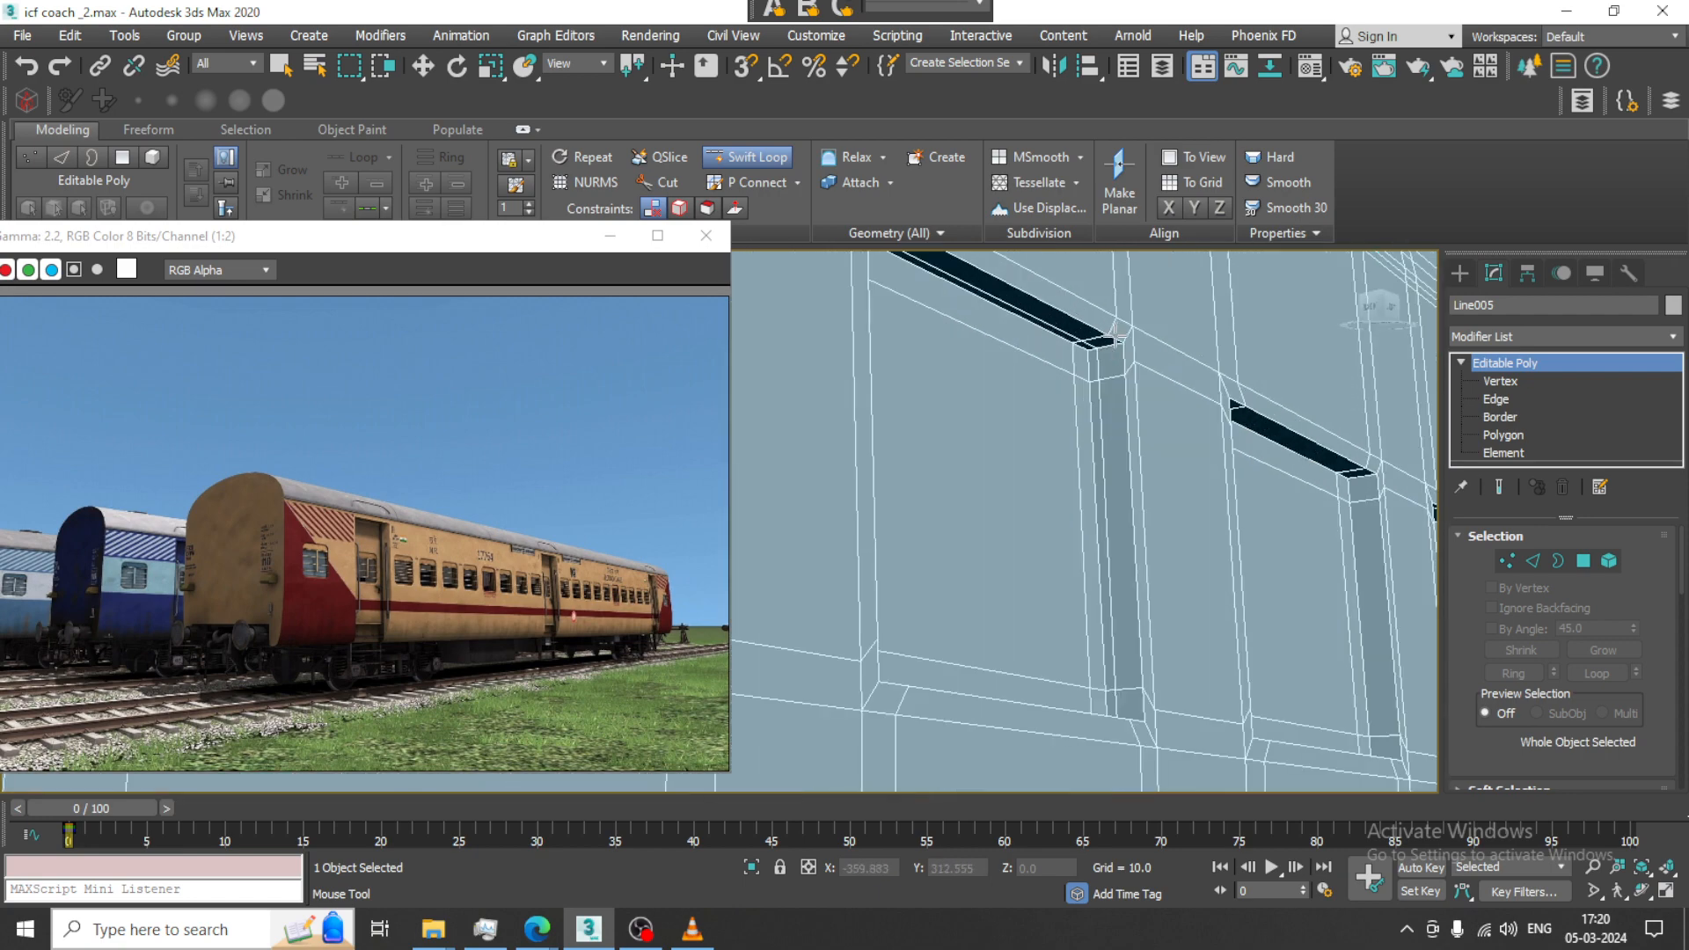
key("w")
scroll(1112, 340, "up", 2)
left_click(748, 157)
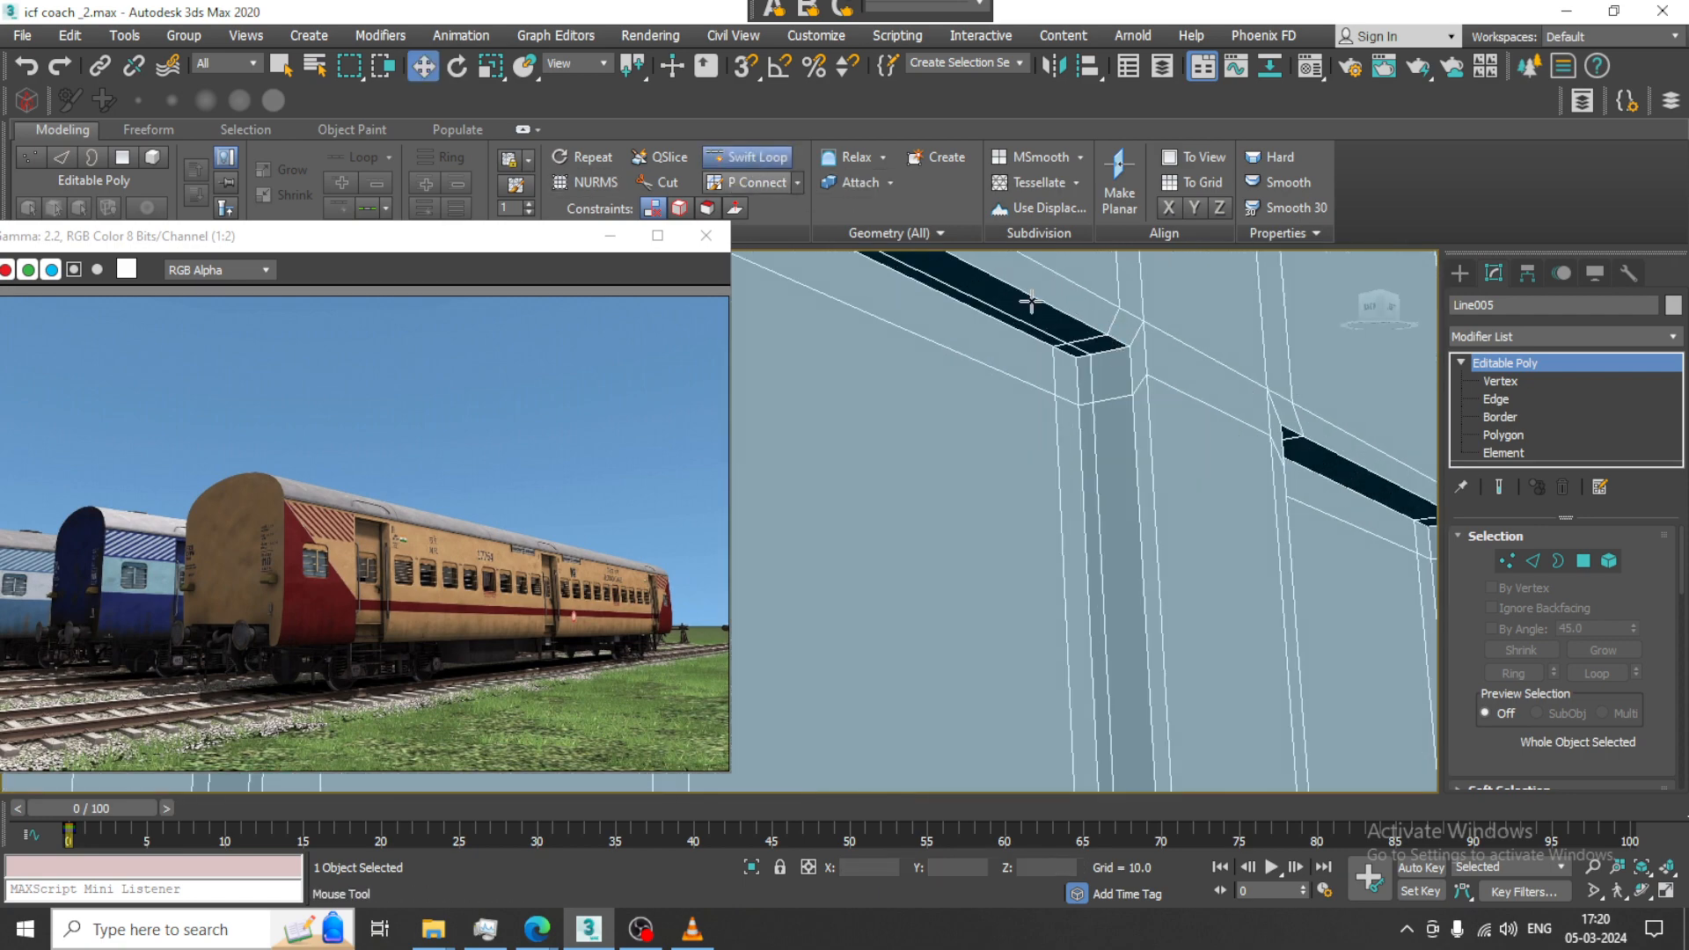
Select the ring of edges across the second window's recess depth and connect it with one segment, pinch -54 and slide -51
left_click(1498, 401)
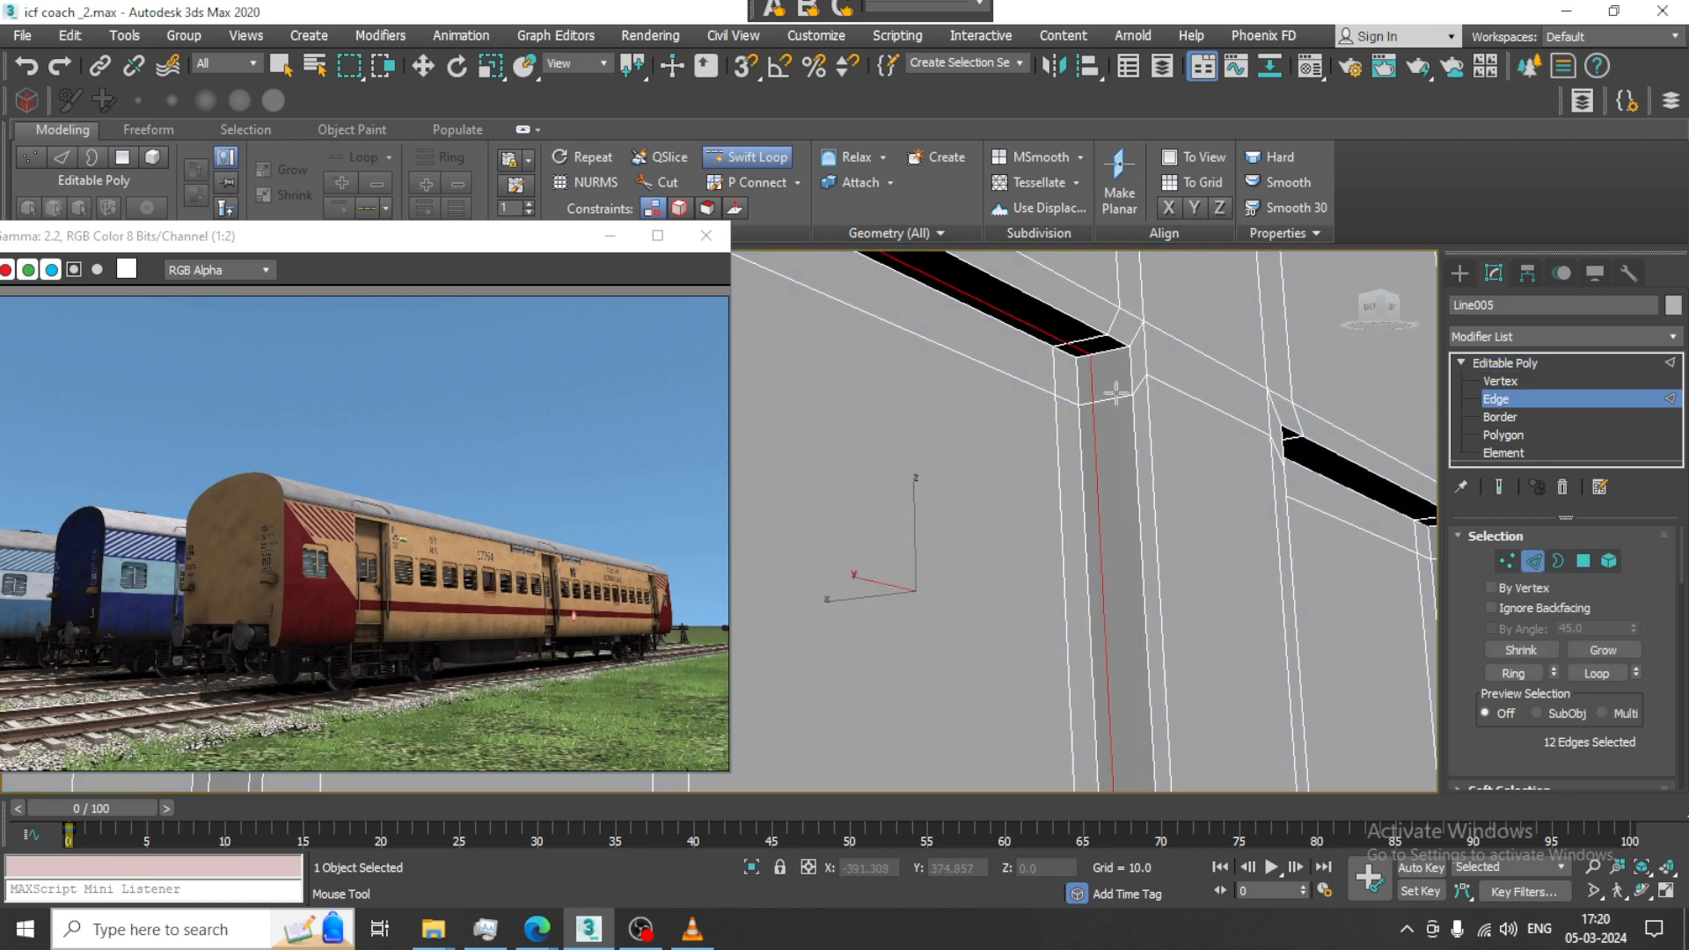
key("w")
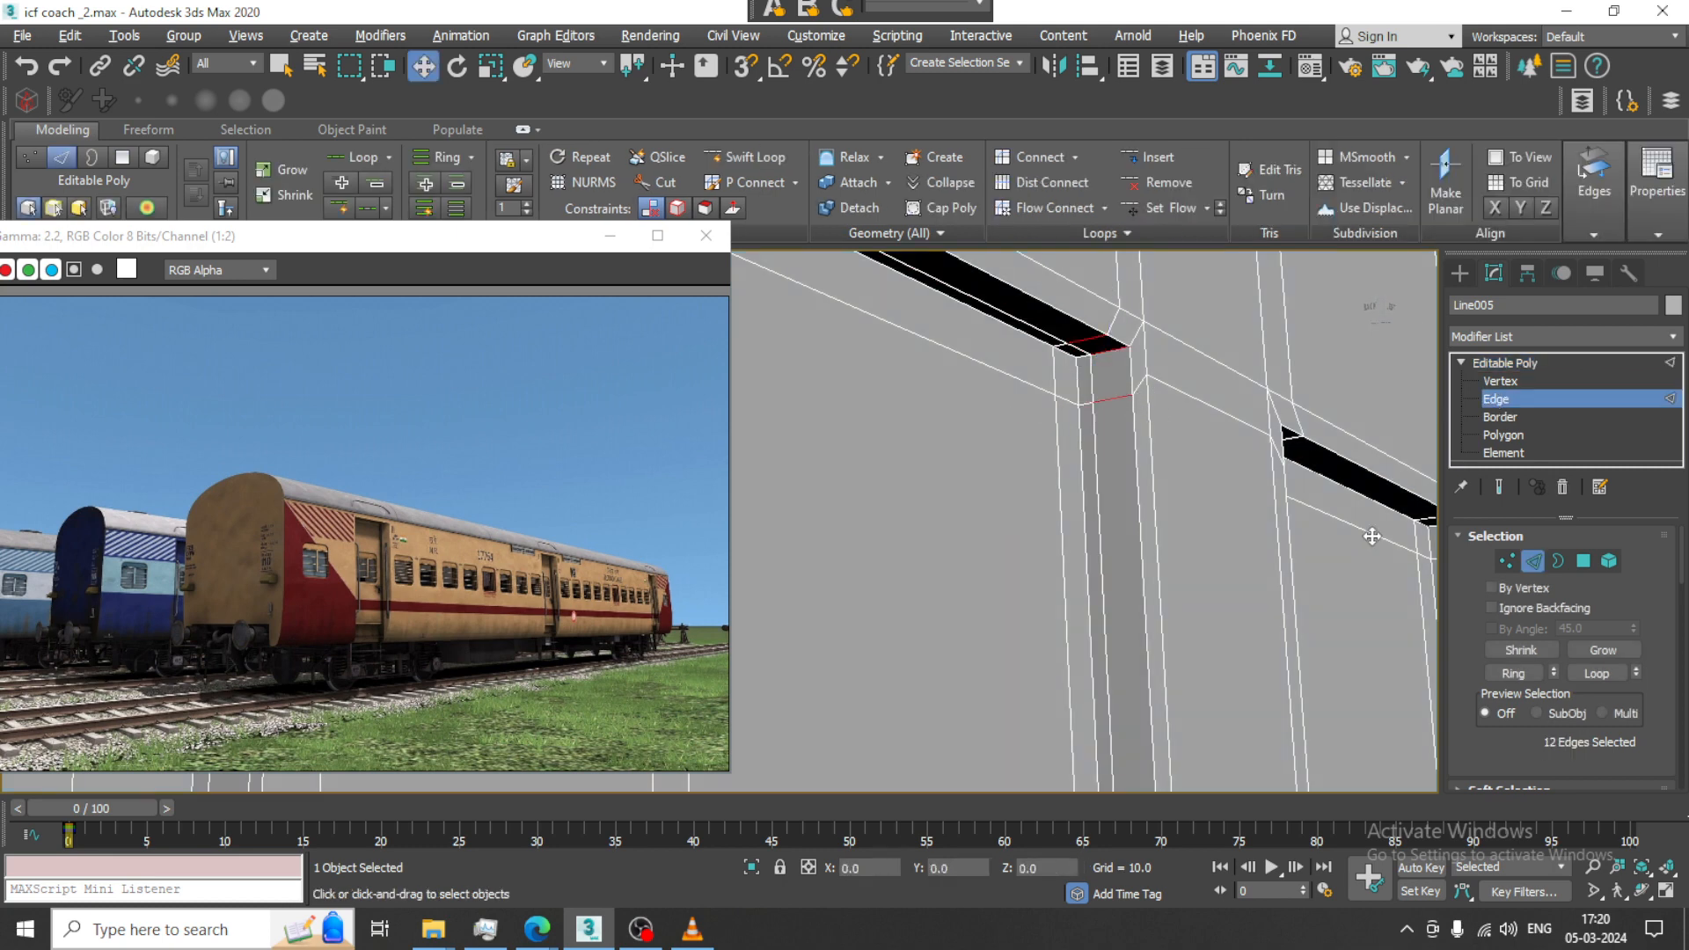
left_click_drag(1523, 790, 1501, 589)
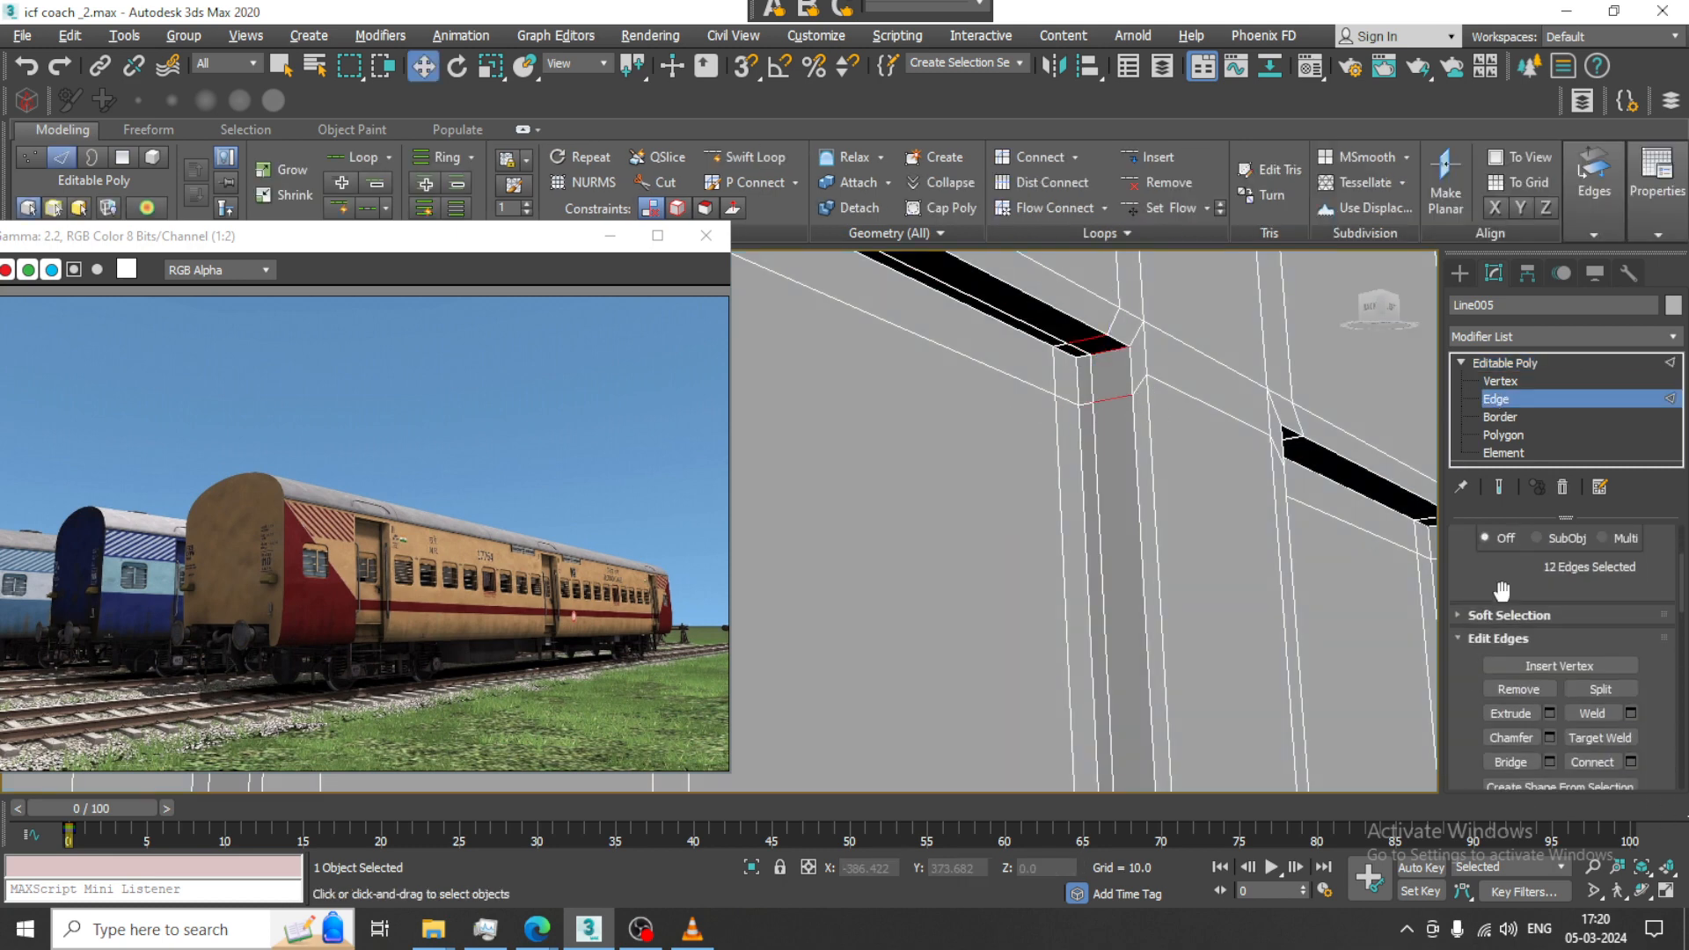
left_click(1630, 762)
left_click(730, 625)
Select the ring of edges across the third window's recess depth and connect it with two segments, pinch 49 and slide 0
scroll(800, 498, "down", 3)
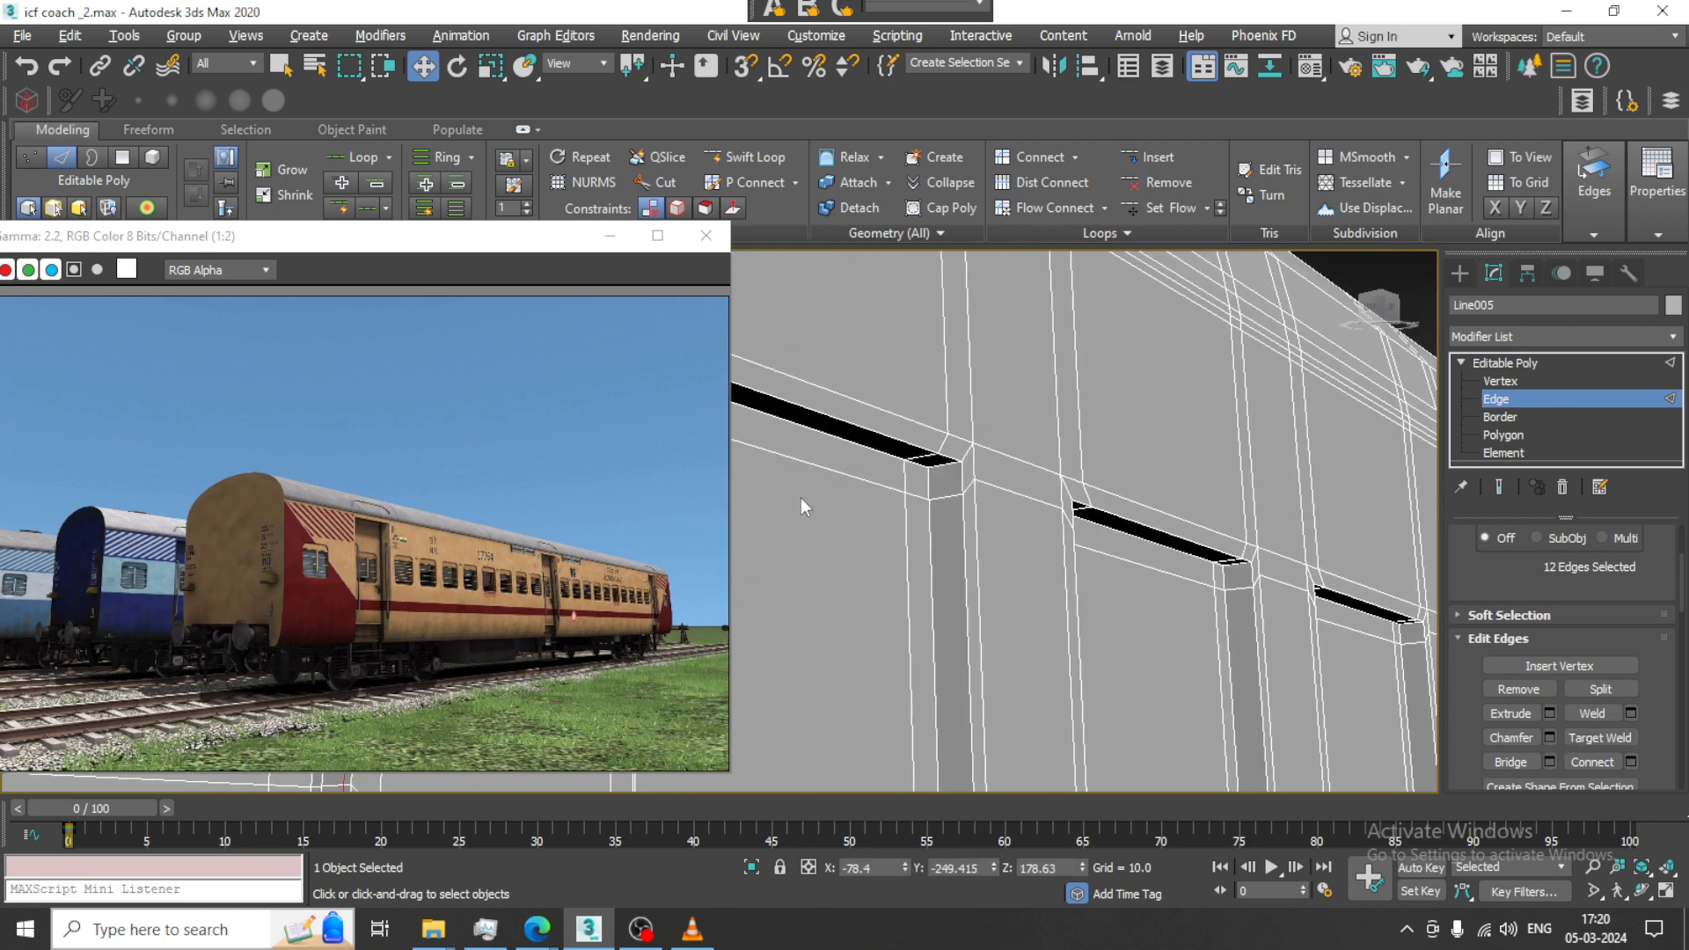
left_click(936, 462)
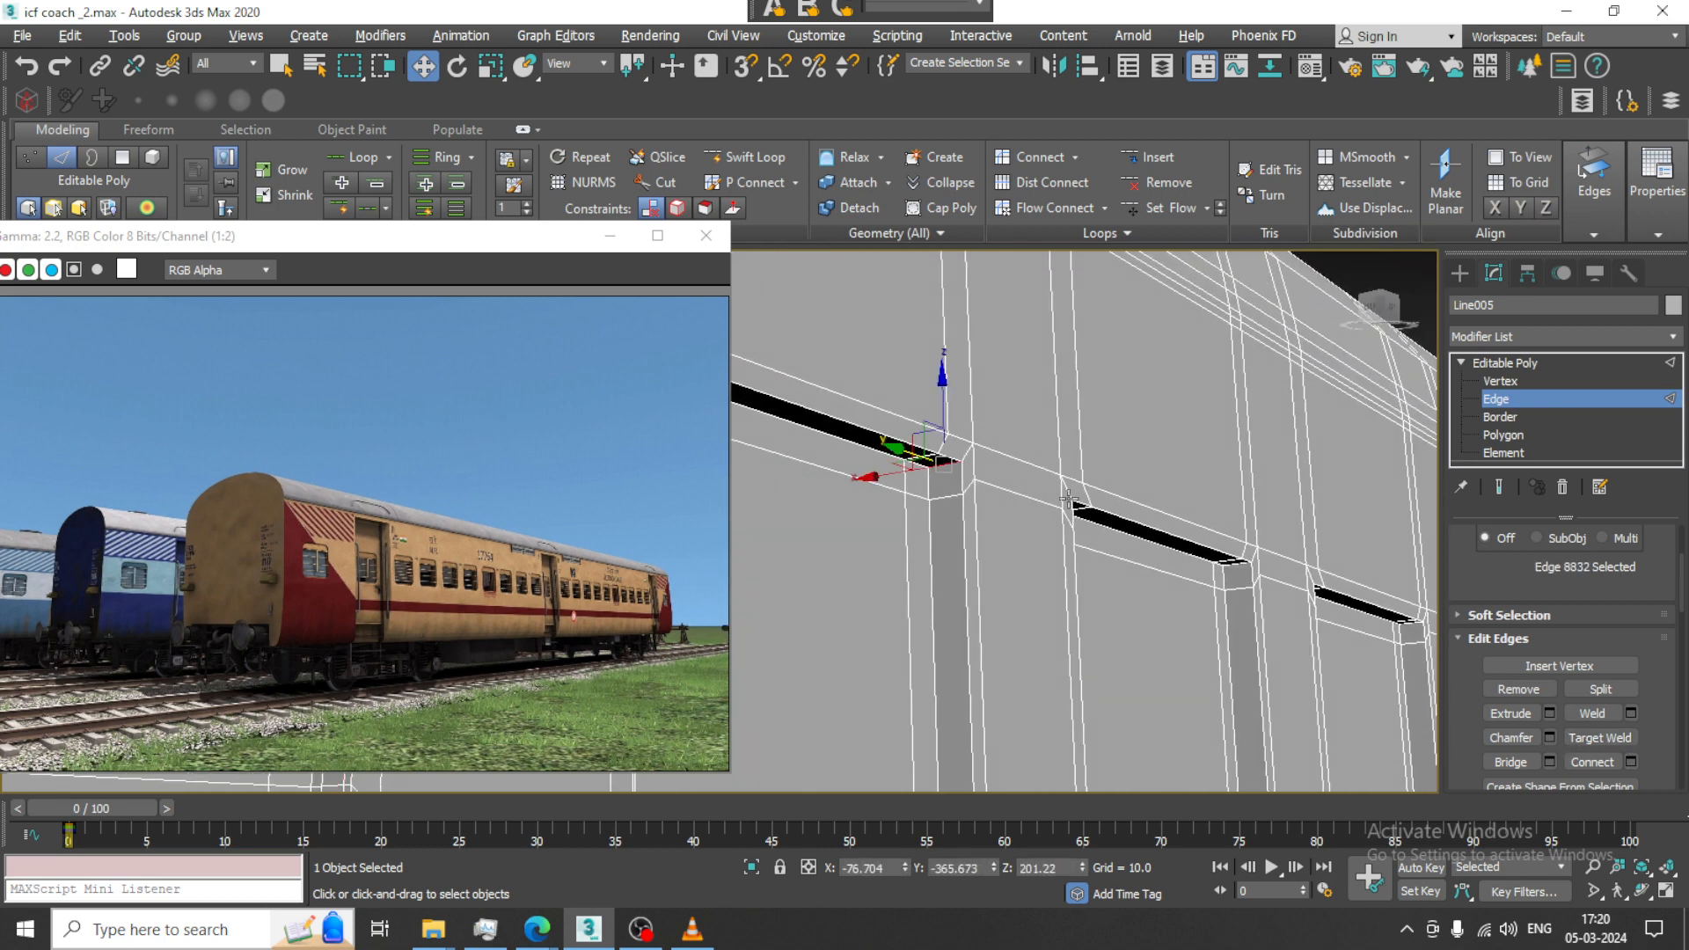
scroll(1622, 672, "down", 2)
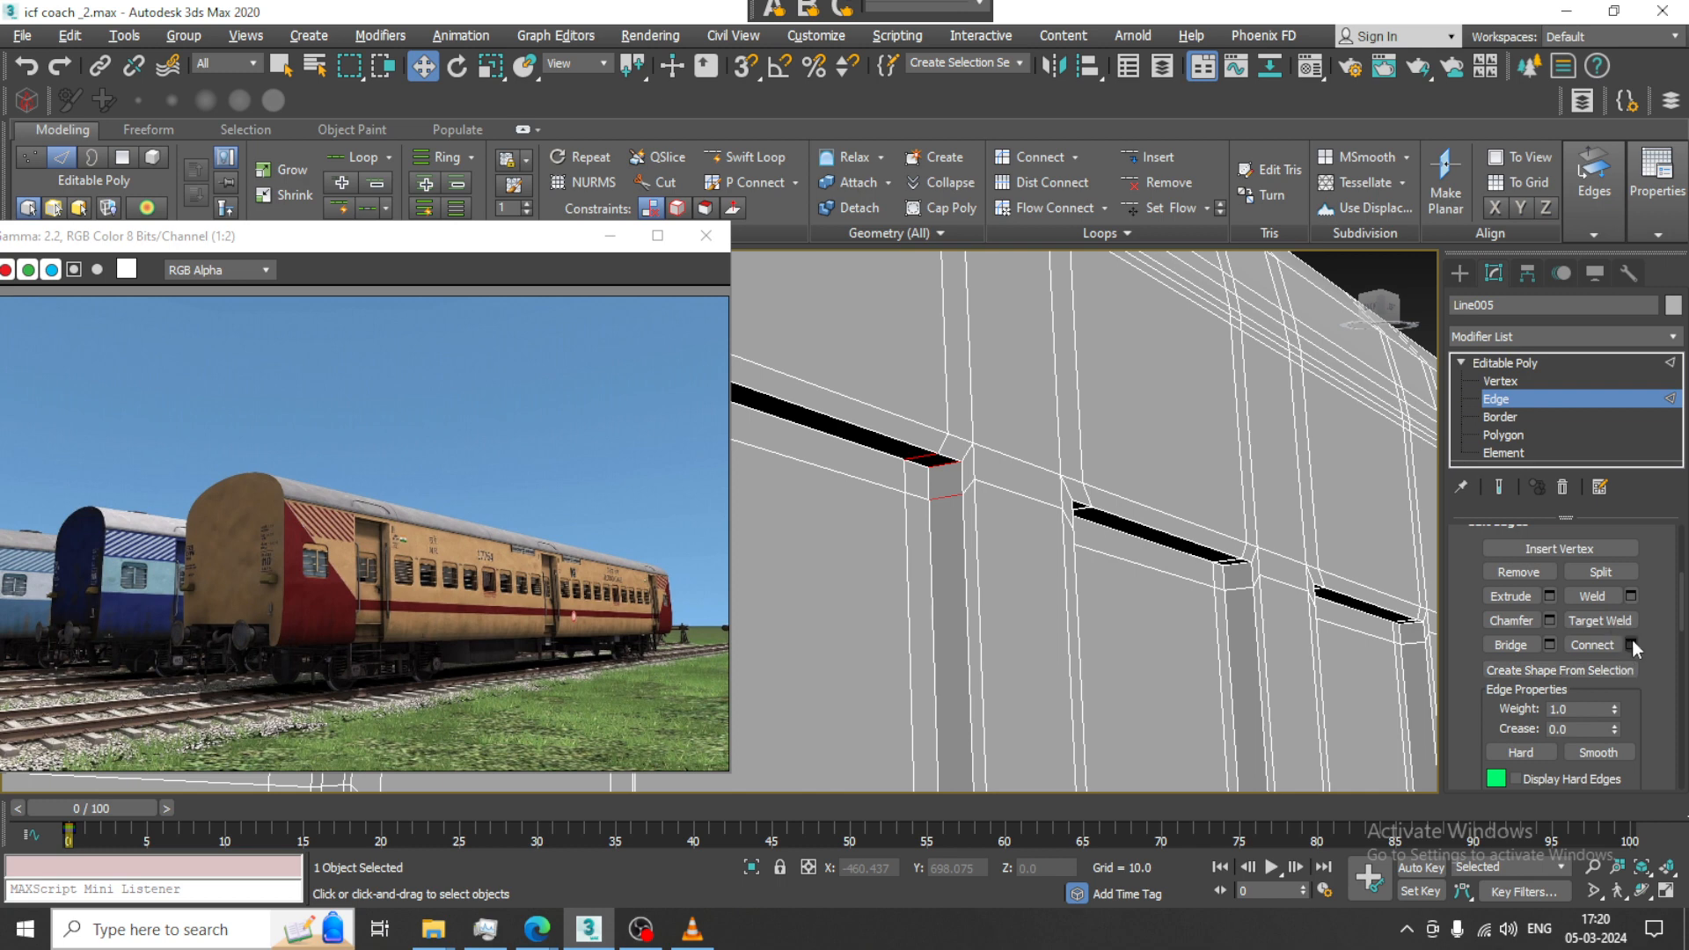
left_click(1631, 645)
left_click(737, 529)
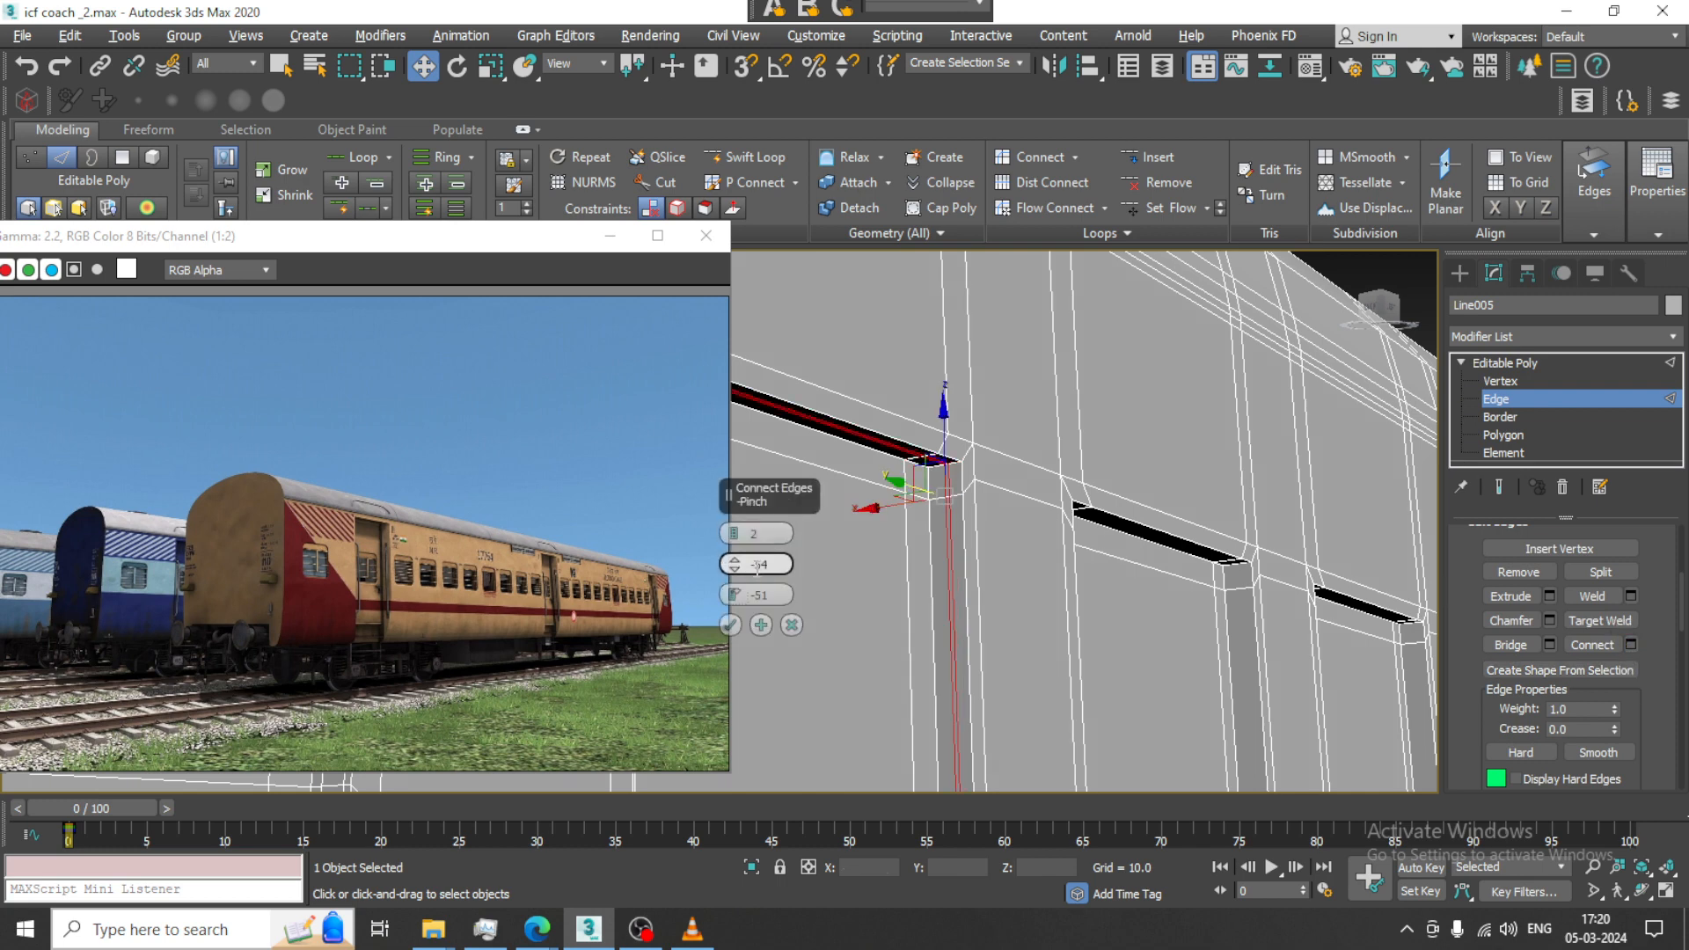
left_click_drag(781, 562, 688, 561)
type("0")
left_click(780, 595)
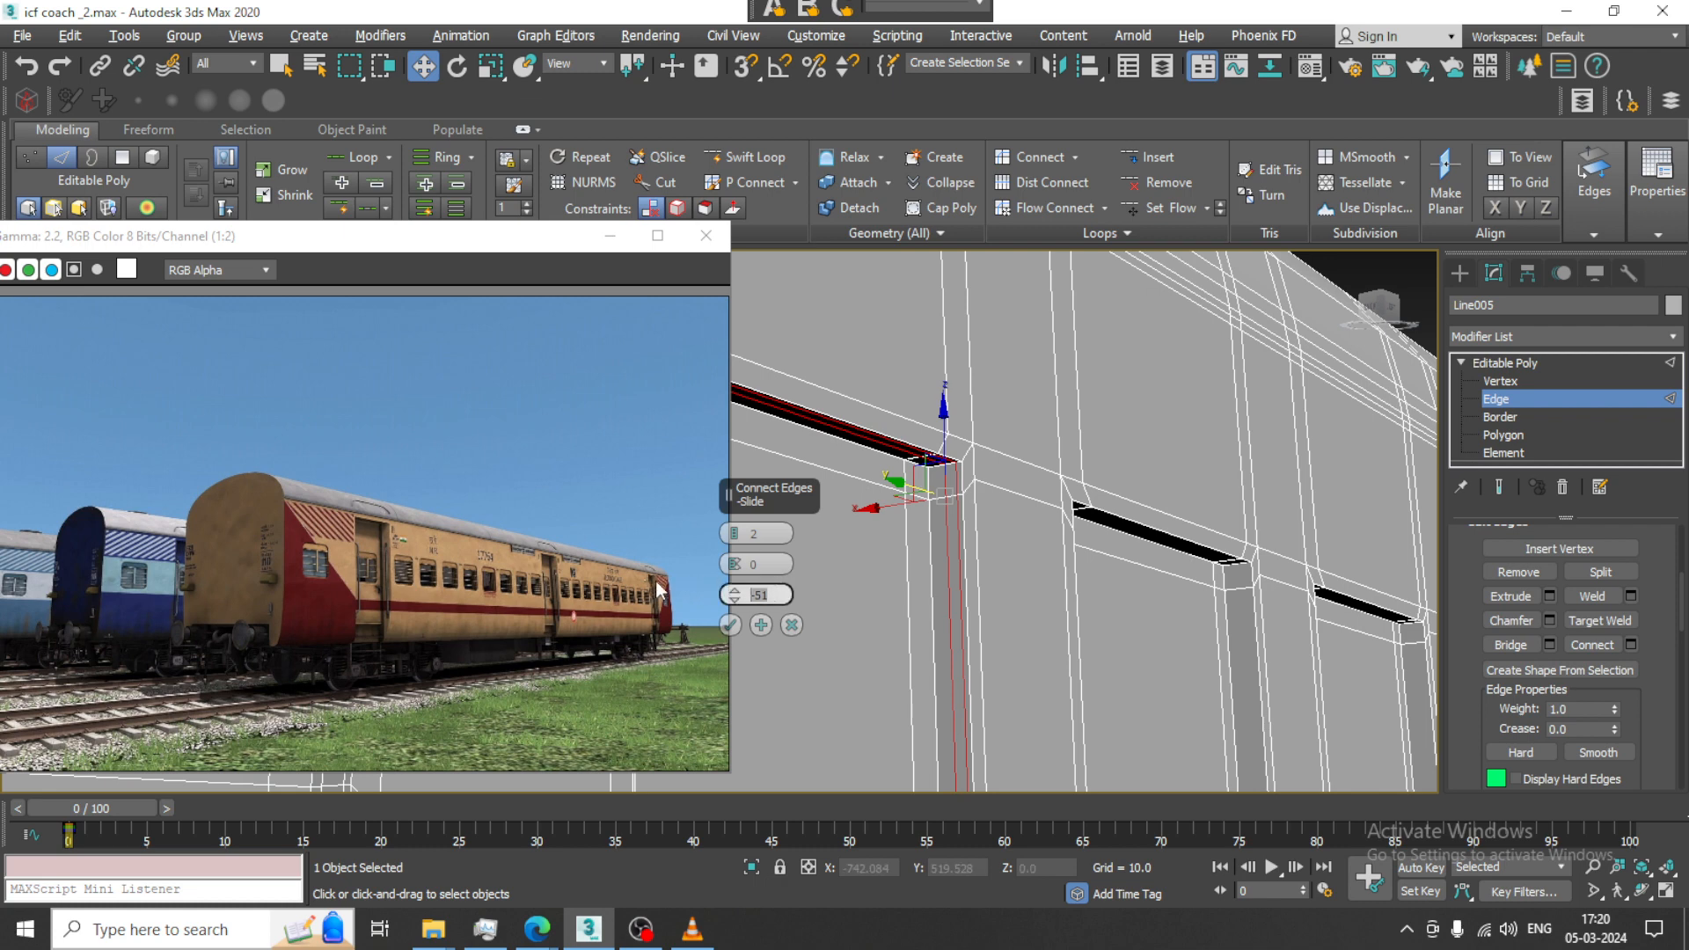
key("Return")
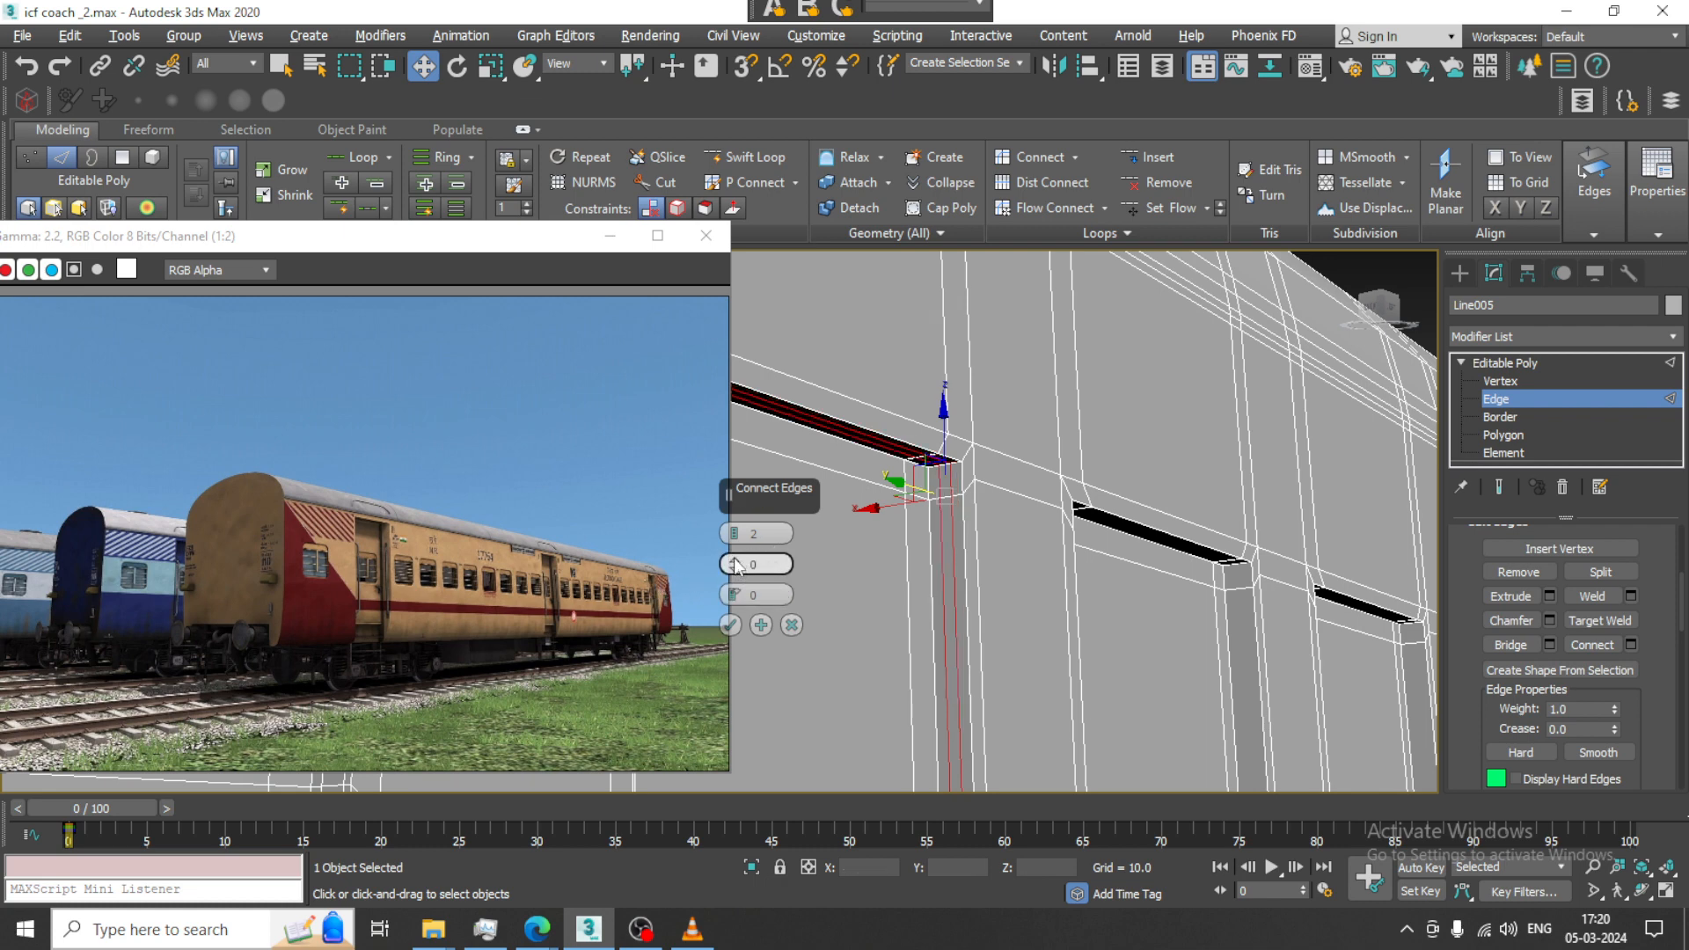
left_click_drag(737, 566, 686, 352)
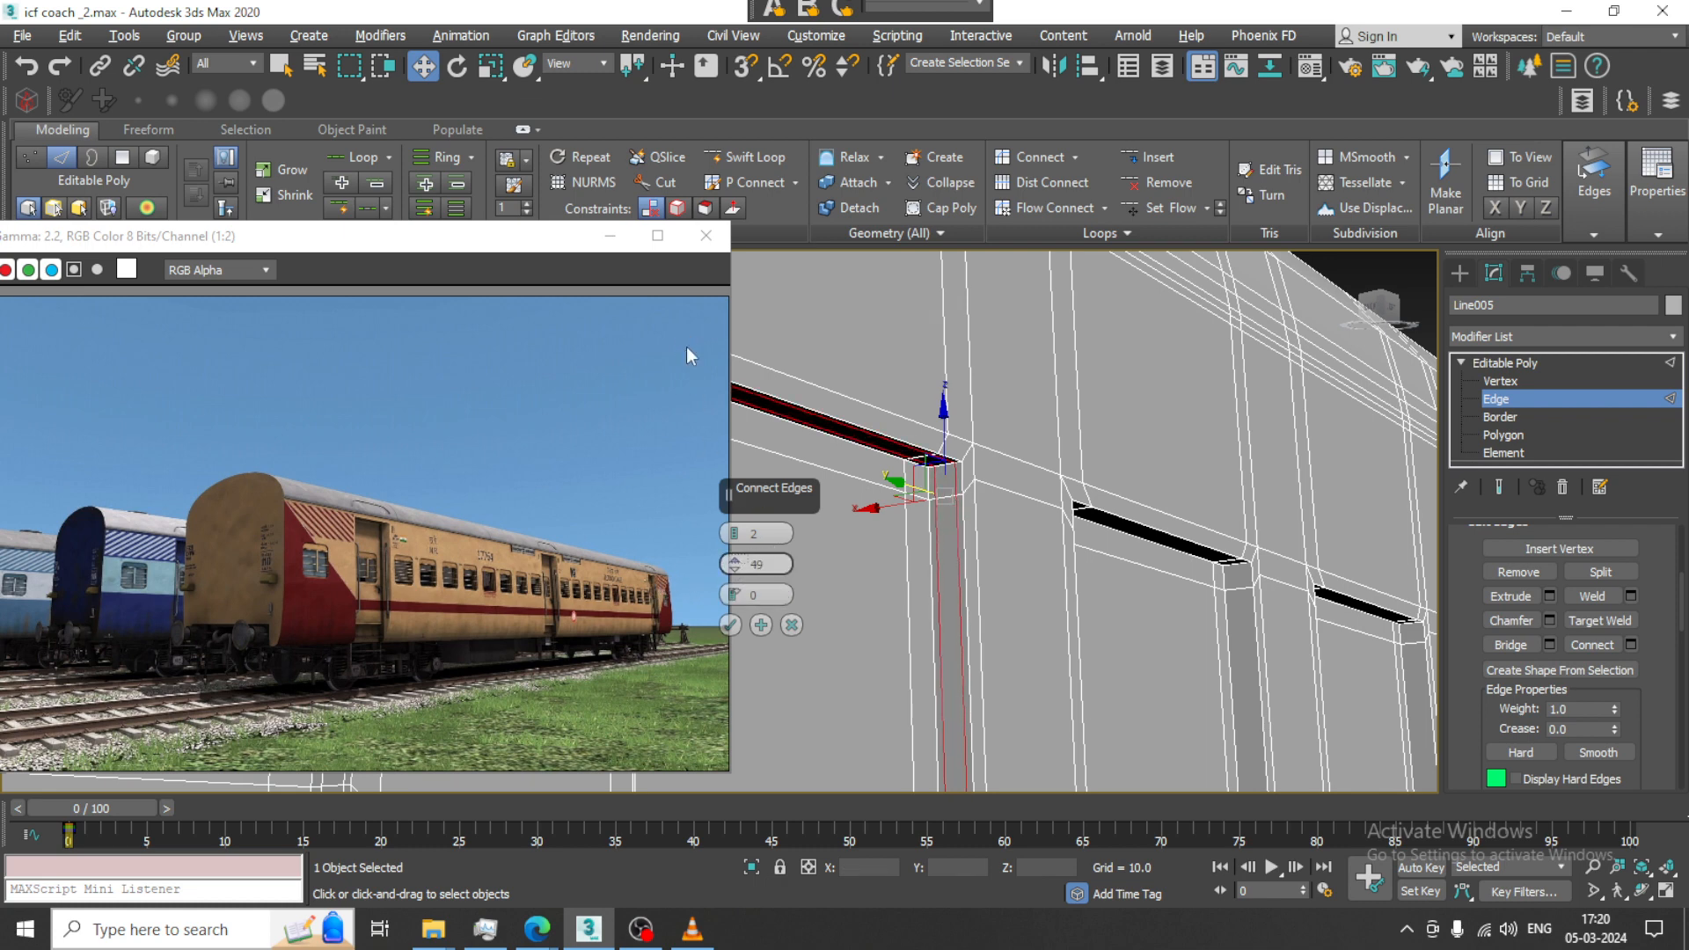
left_click(736, 630)
Connect the ring of edges across the fourth window's recess depth using the same two-segment settings
middle_click_drag(773, 605, 1229, 458)
scroll(1222, 459, "down", 2)
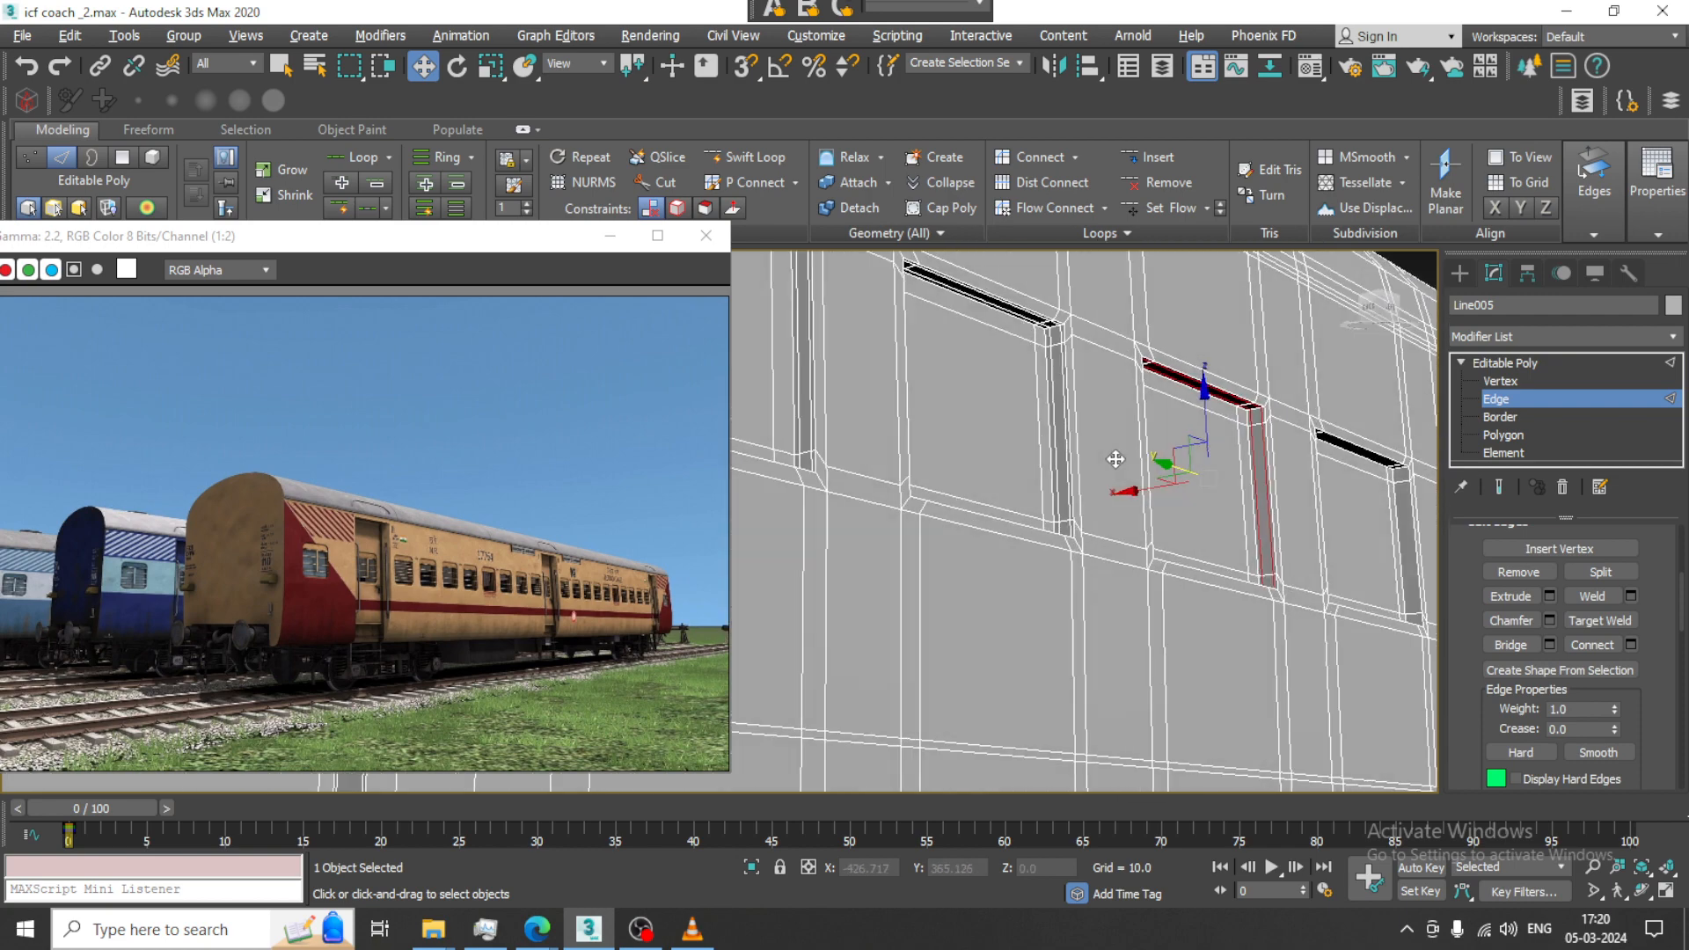
middle_click_drag(1112, 460, 957, 470, "alt")
scroll(957, 473, "up", 4)
middle_click_drag(946, 576, 994, 520)
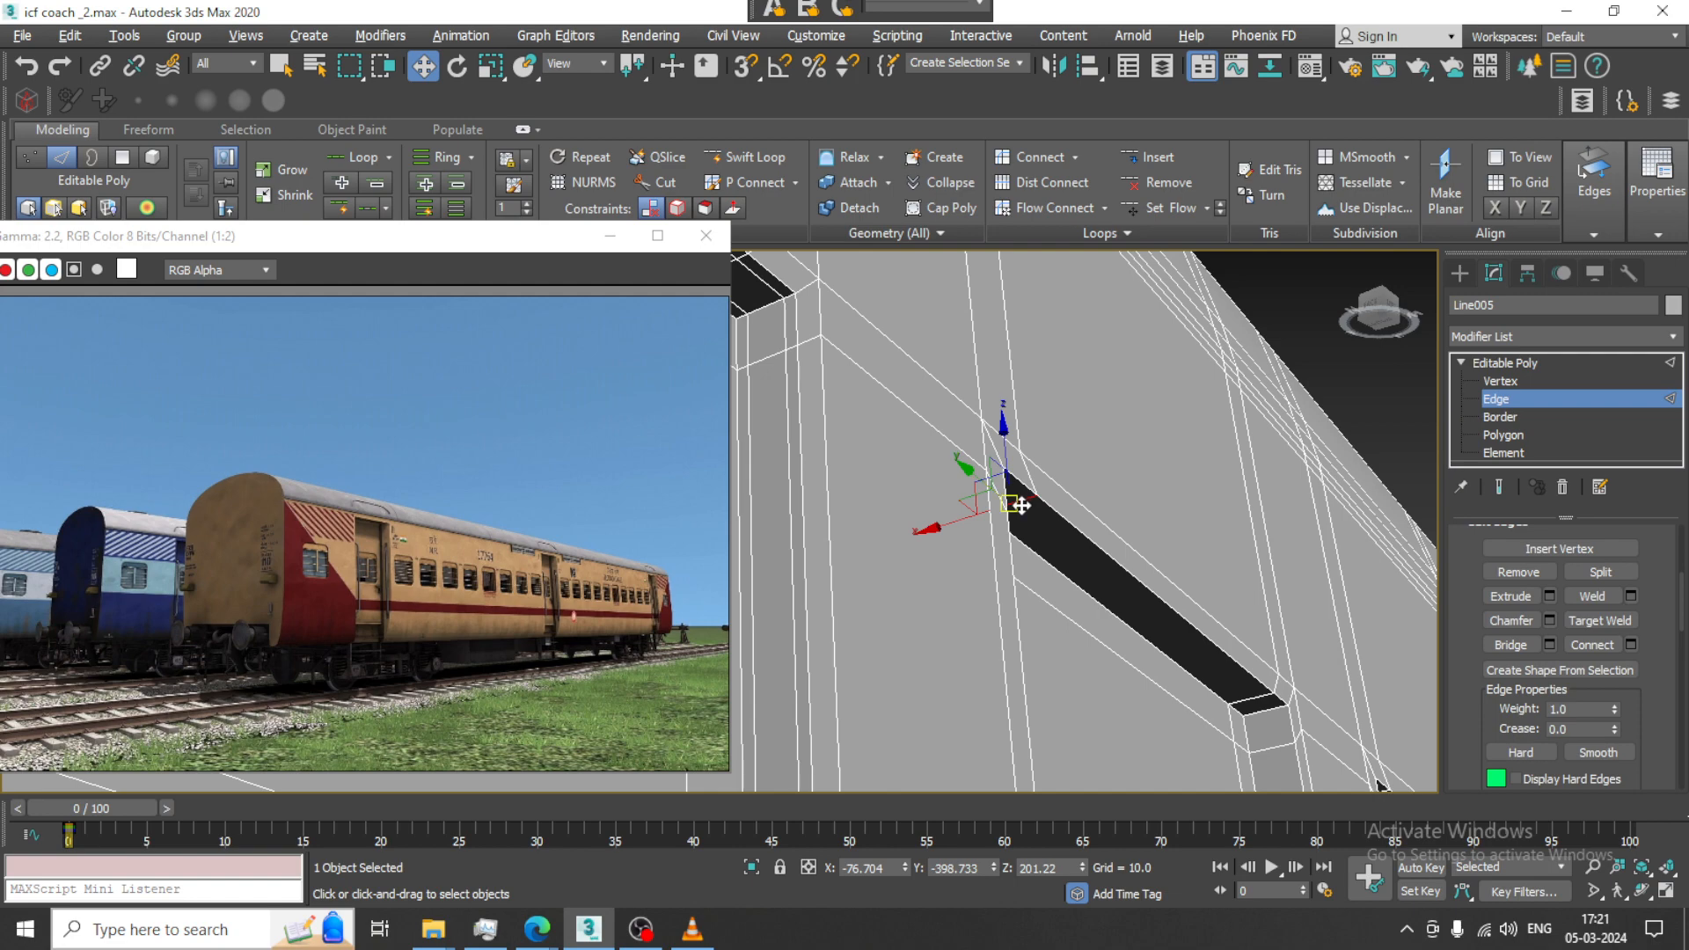
key("alt+r")
key("l")
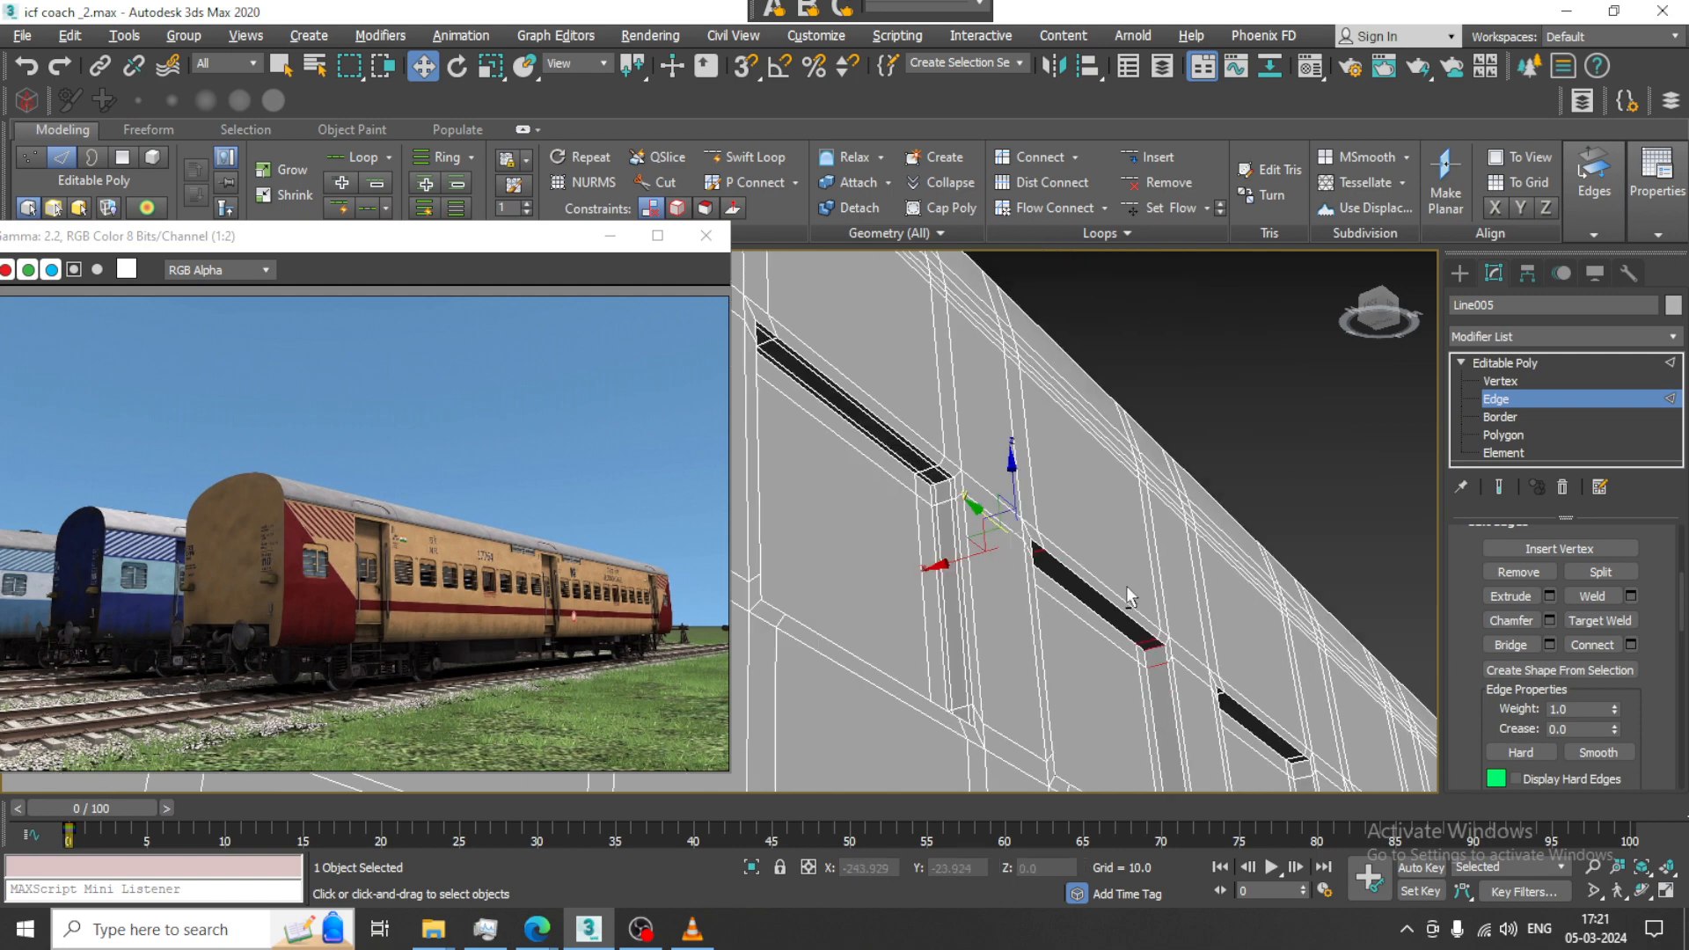
middle_click_drag(995, 637, 1144, 615, "alt")
left_click(1630, 647)
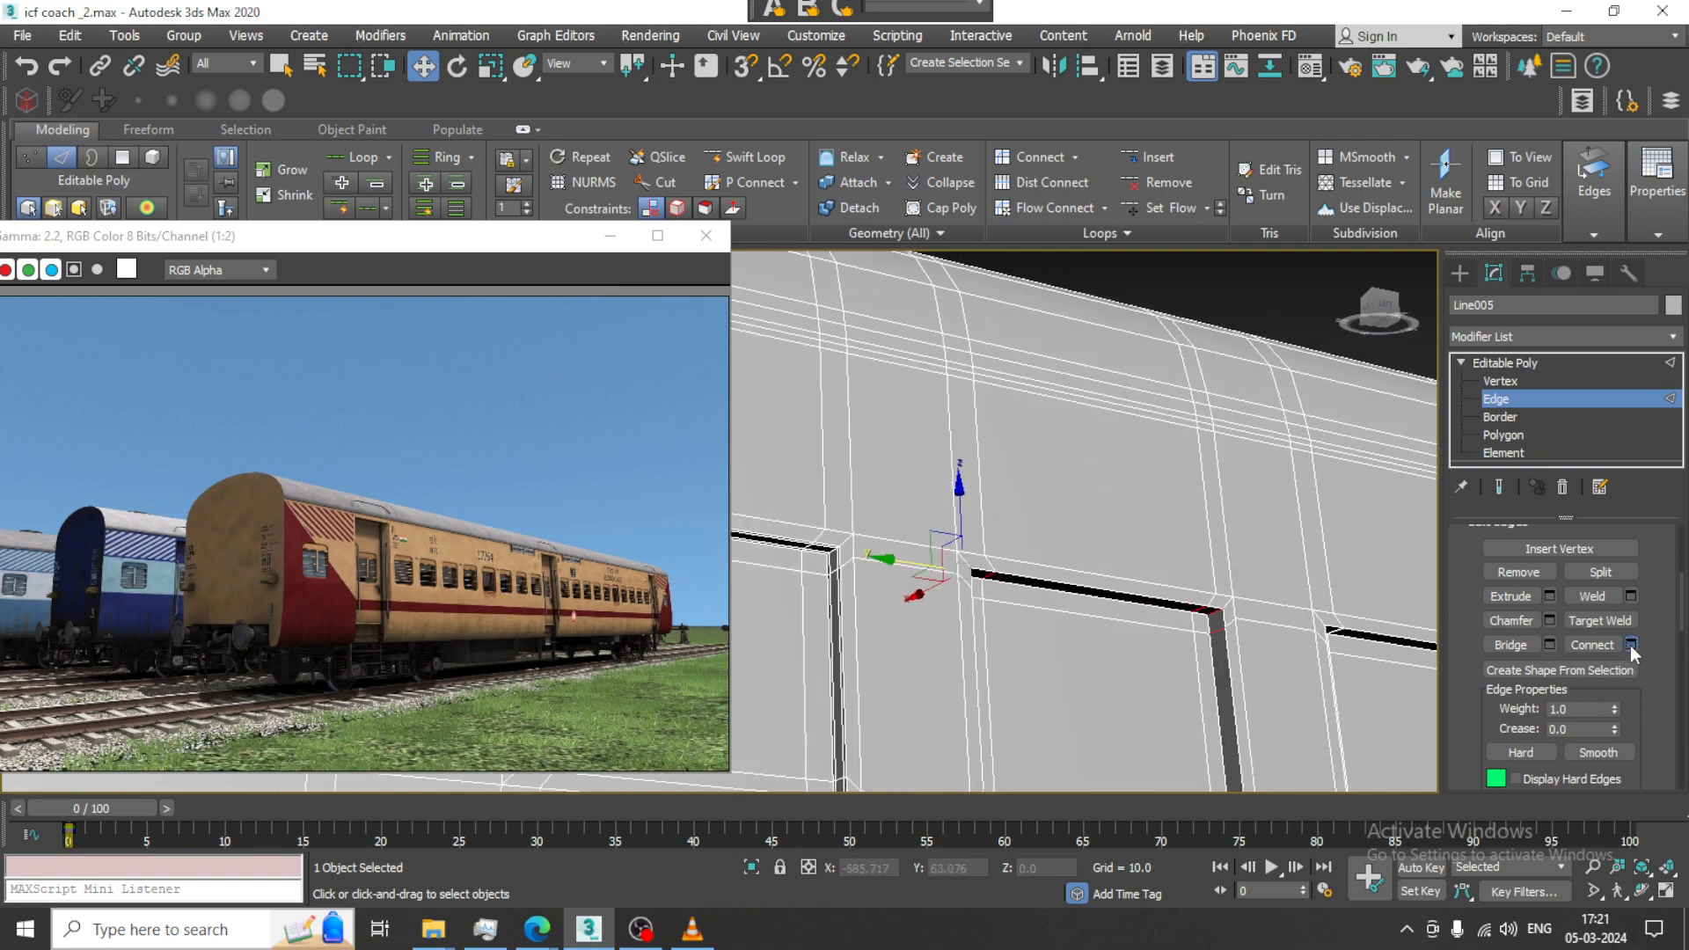
left_click(734, 627)
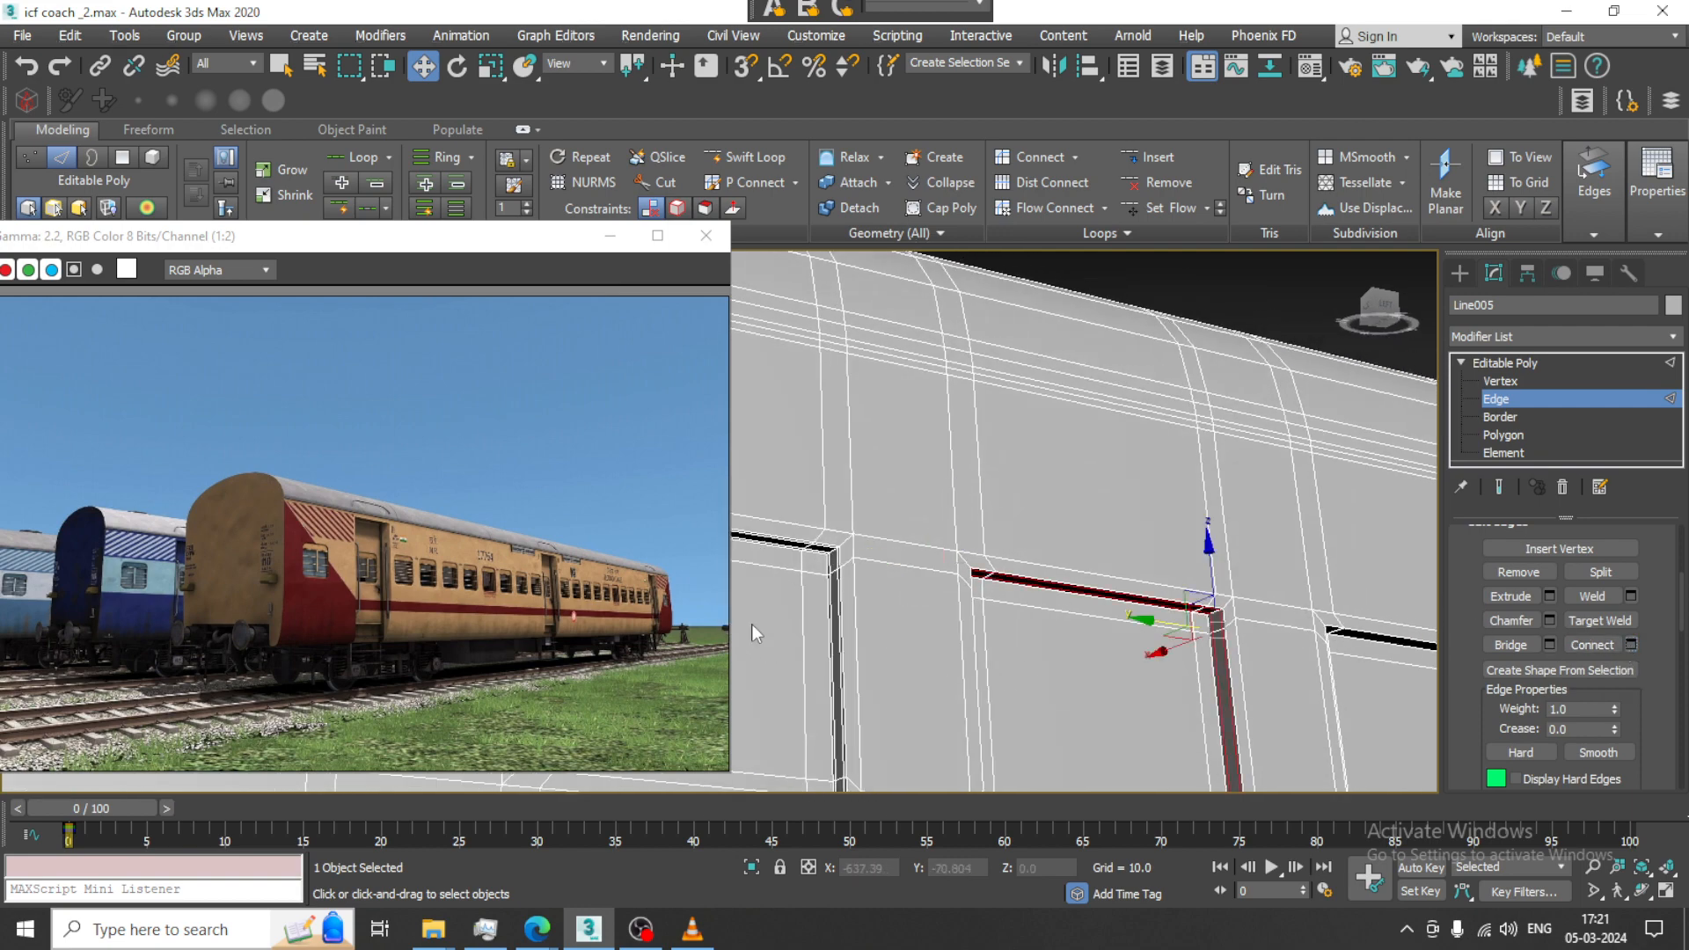
Select one recess-depth edge in each remaining side window, including the one past the door, expand to rings and connect them with the same settings
middle_click_drag(1134, 571, 1082, 531, "alt")
scroll(1240, 576, "up", 4)
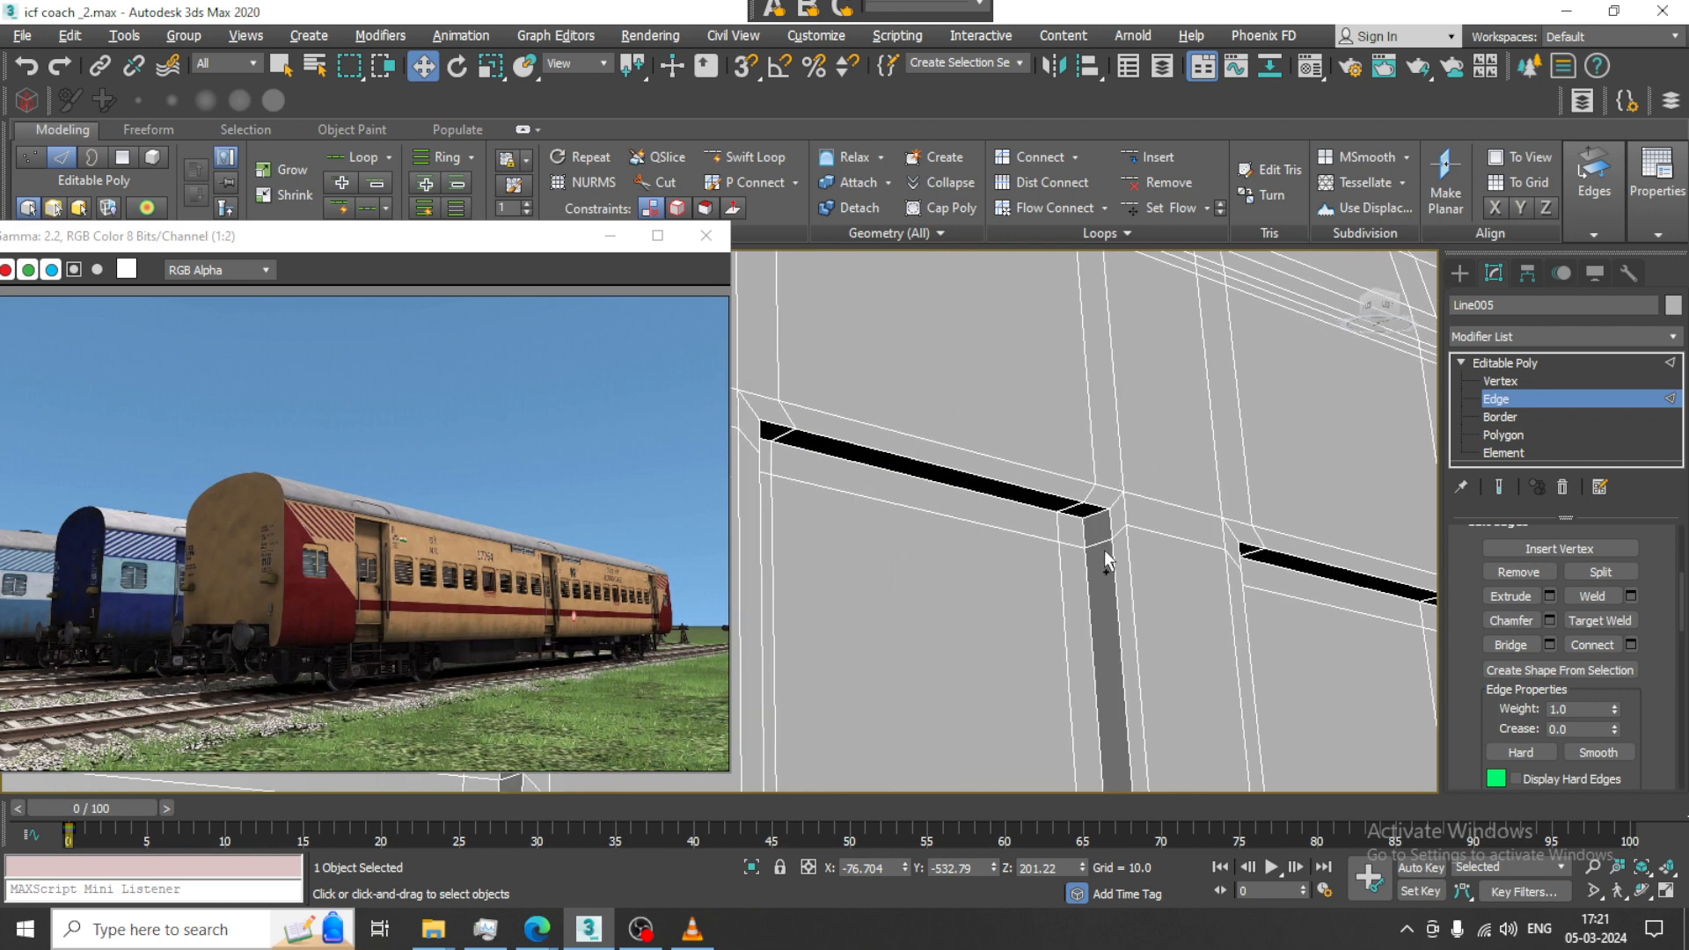
left_click(1096, 543)
middle_click_drag(1336, 578, 911, 464)
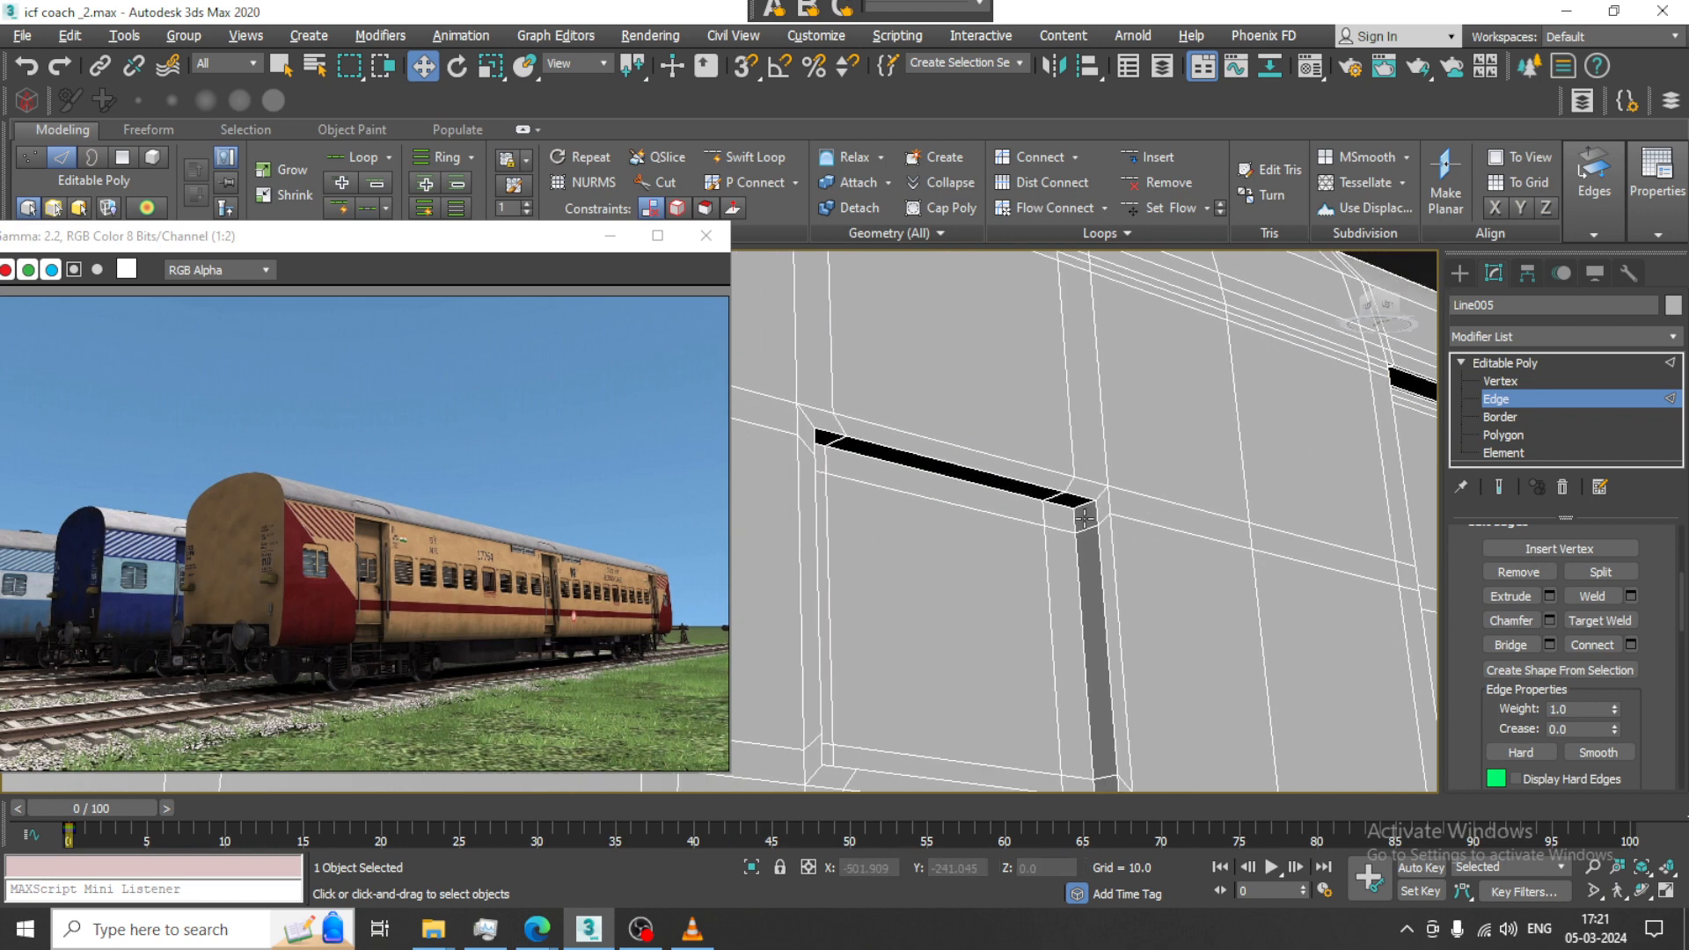
middle_click_drag(1088, 534, 773, 441)
middle_click_drag(1146, 507, 735, 413)
scroll(1177, 548, "up", 3)
left_click(1164, 539)
middle_click_drag(1163, 539, 742, 377)
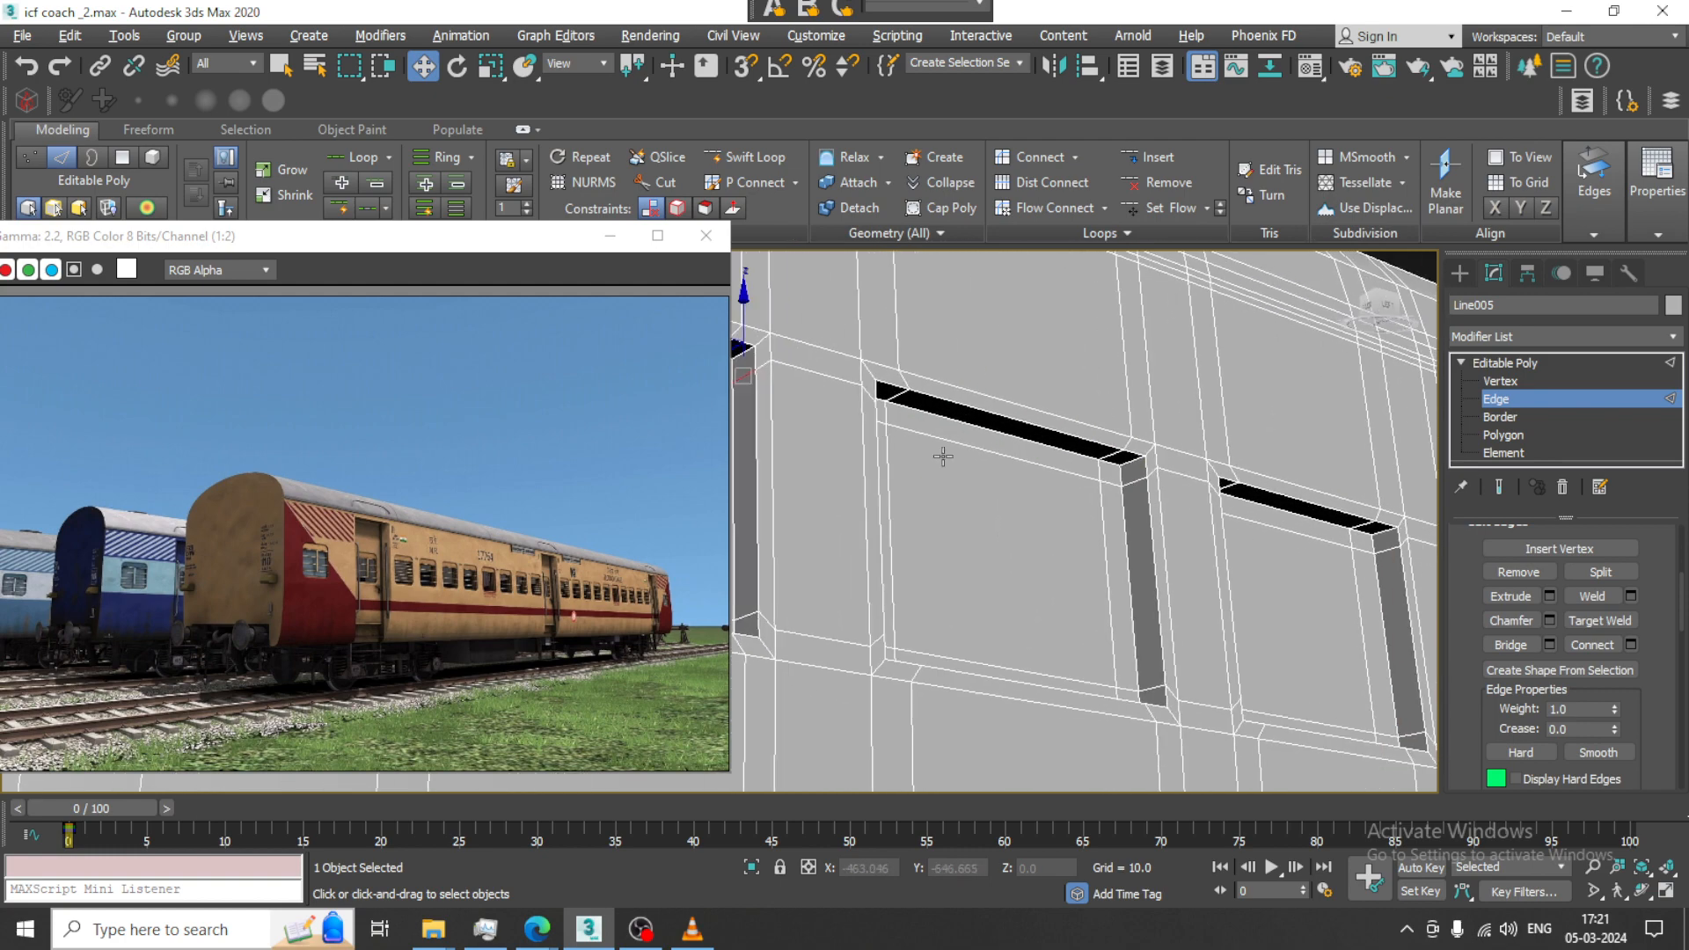
left_click(1134, 480)
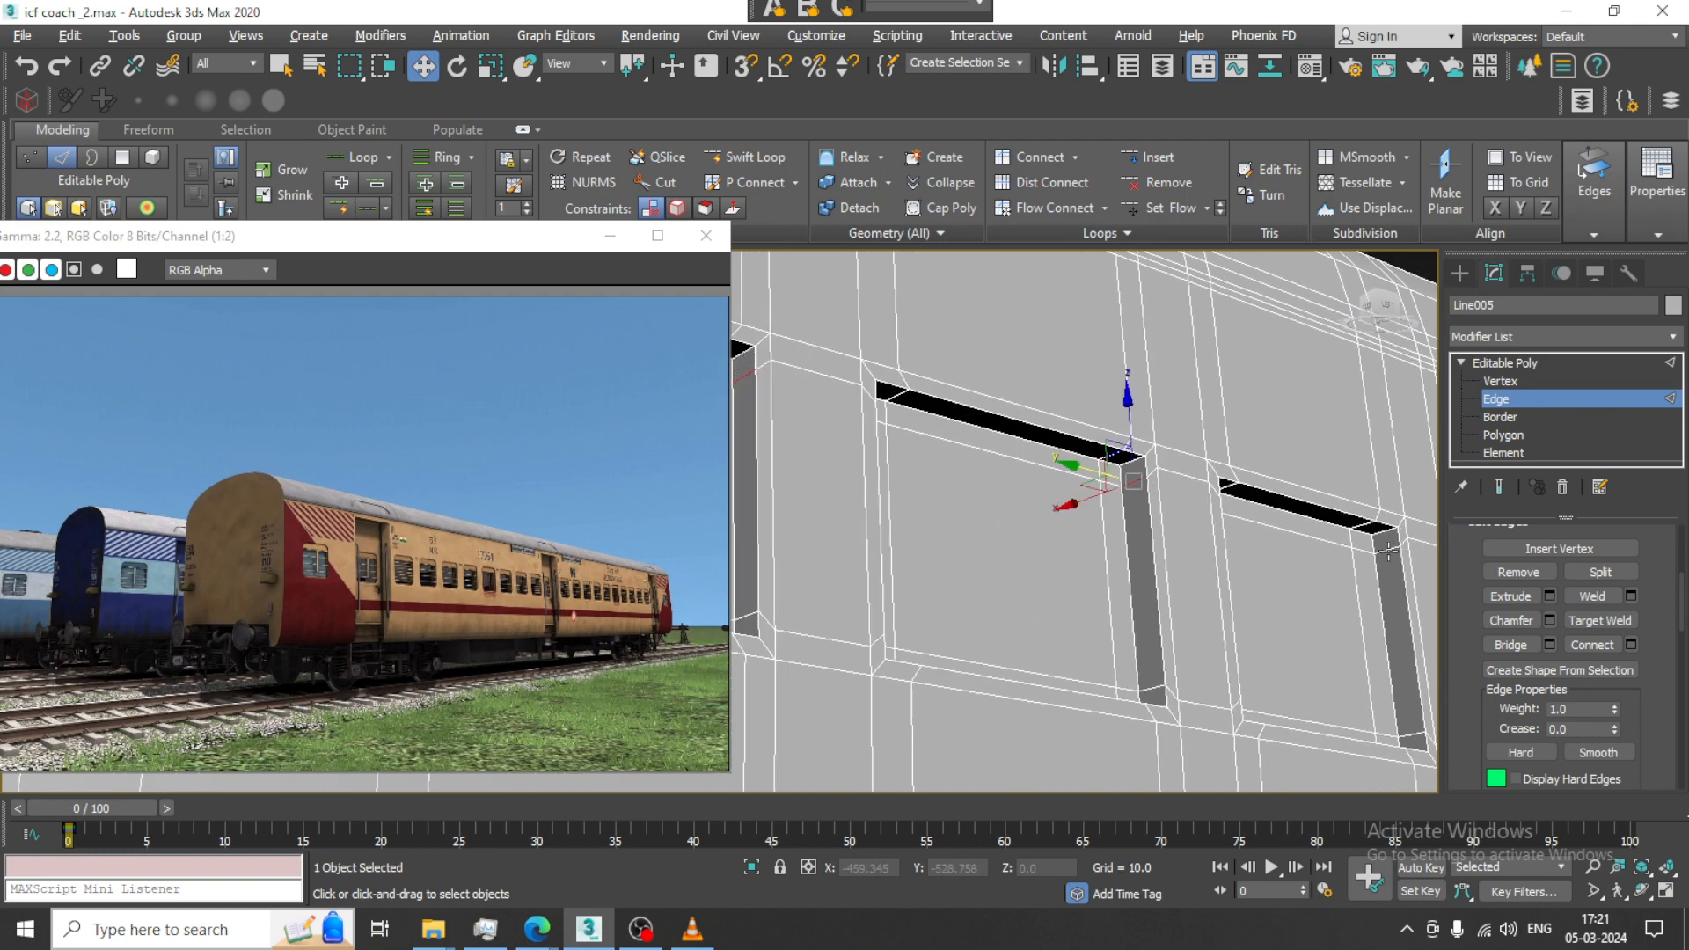
middle_click_drag(1388, 552, 1004, 545)
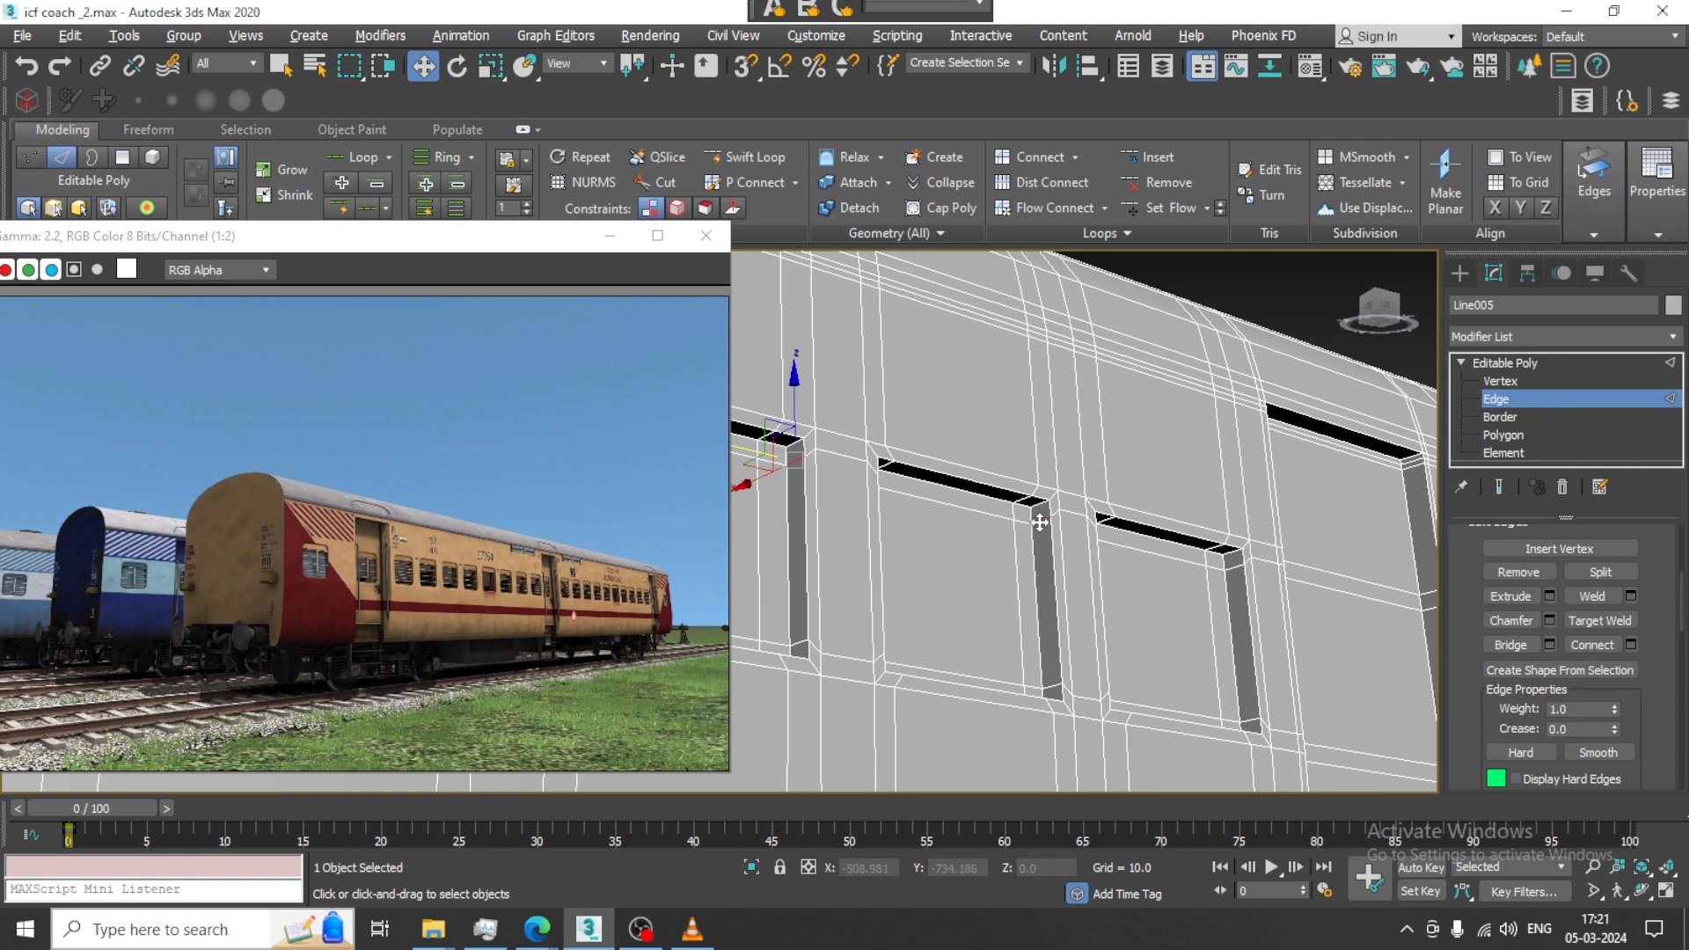
left_click(1040, 523)
left_click(1234, 567)
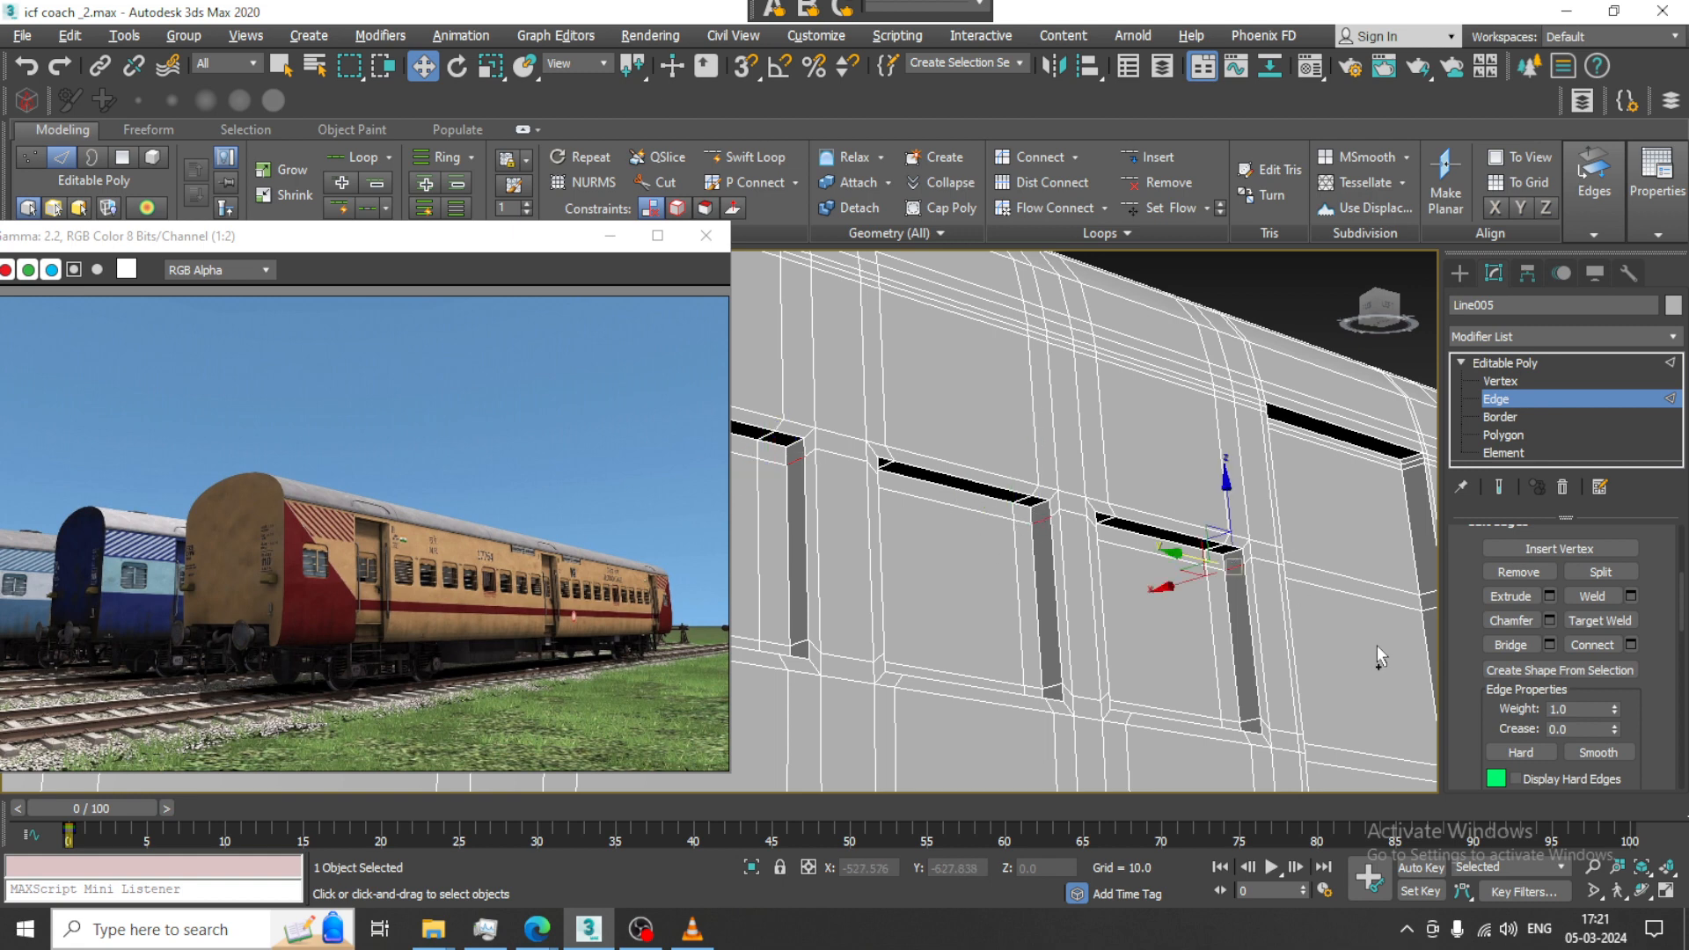
middle_click_drag(1359, 639, 1023, 626)
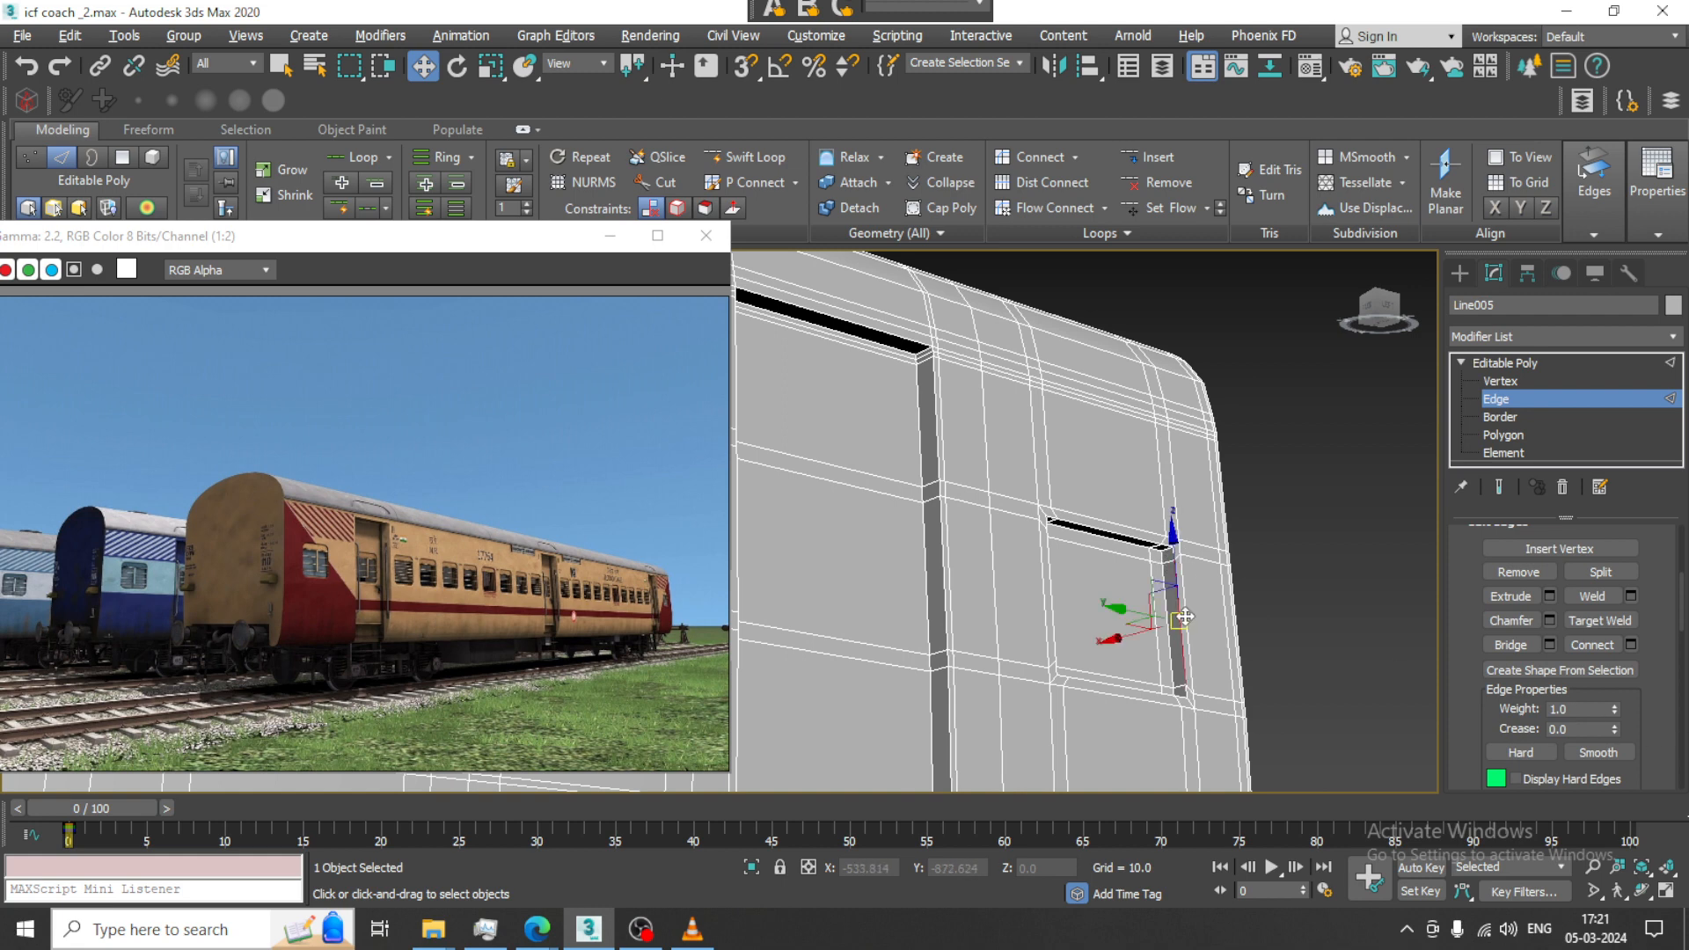
left_click(1177, 576)
left_click(1163, 557)
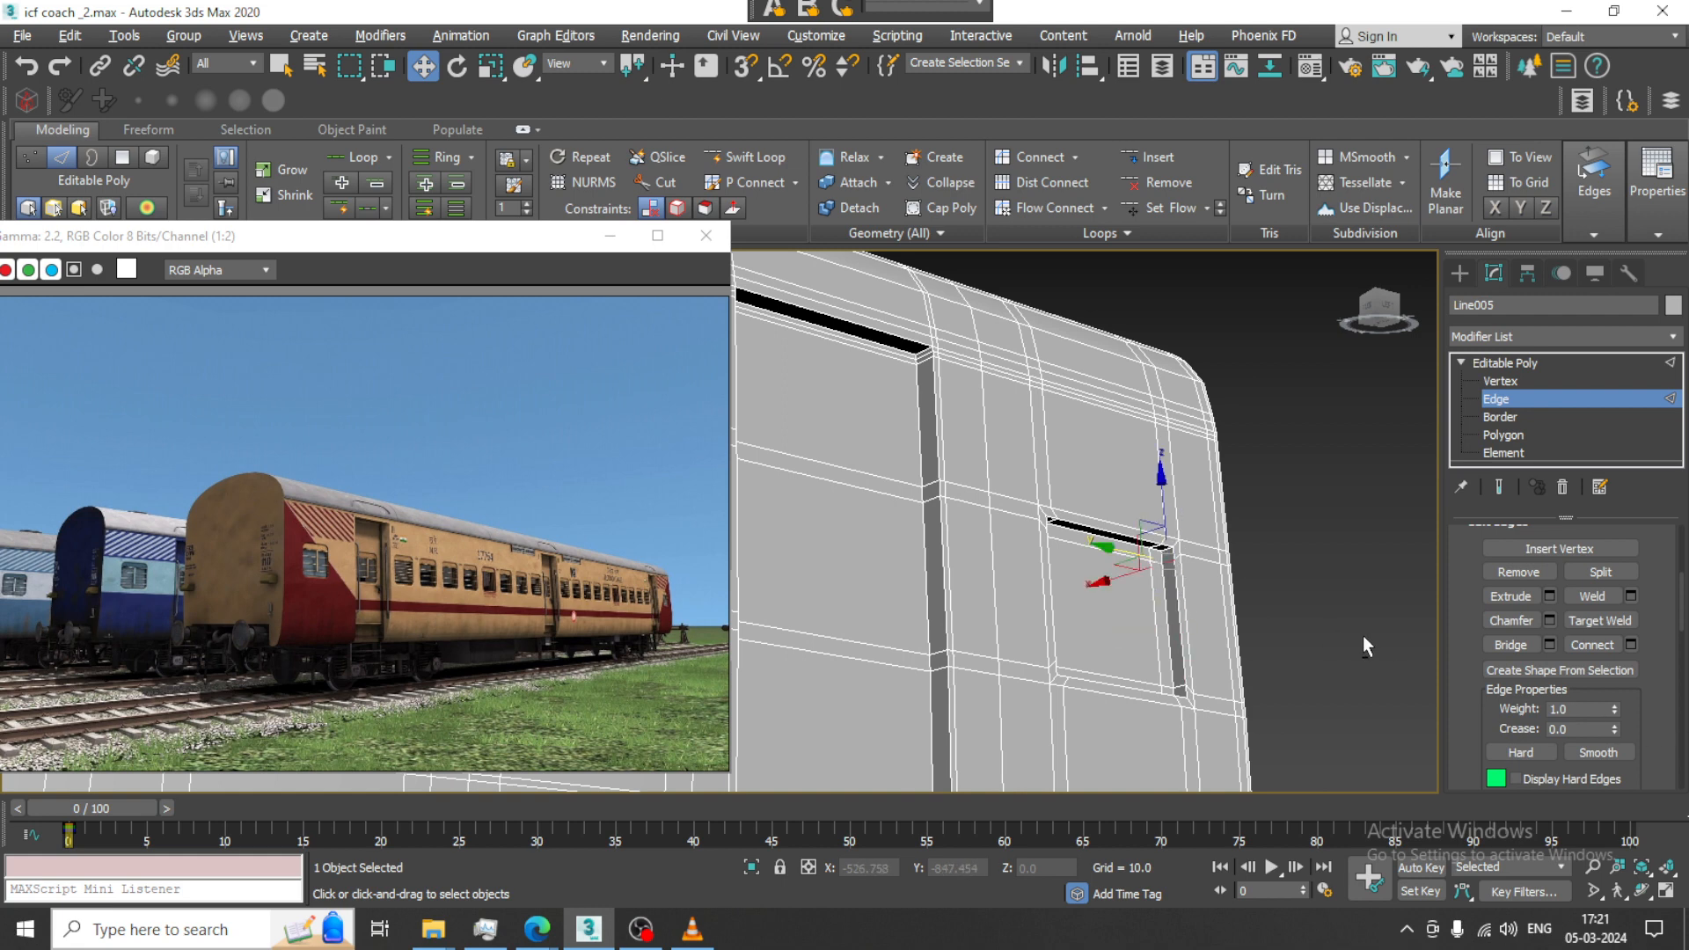
key("alt+r")
scroll(1144, 607, "down", 4)
middle_click_drag(935, 570, 1260, 576)
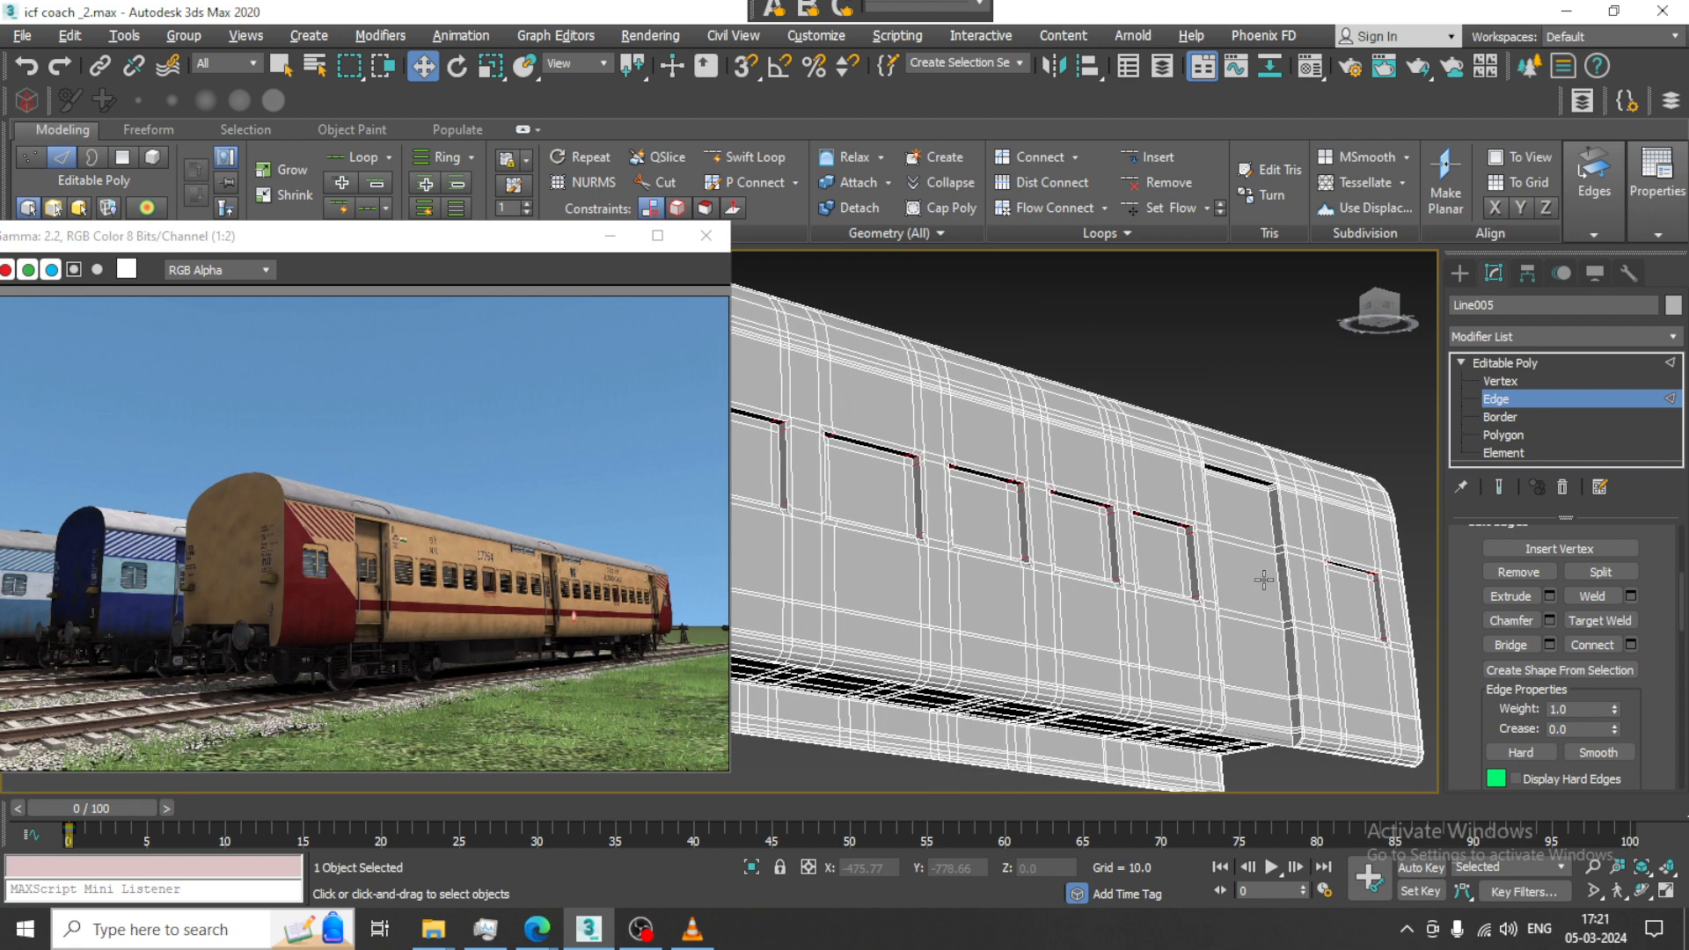
left_click(1631, 646)
left_click(732, 624)
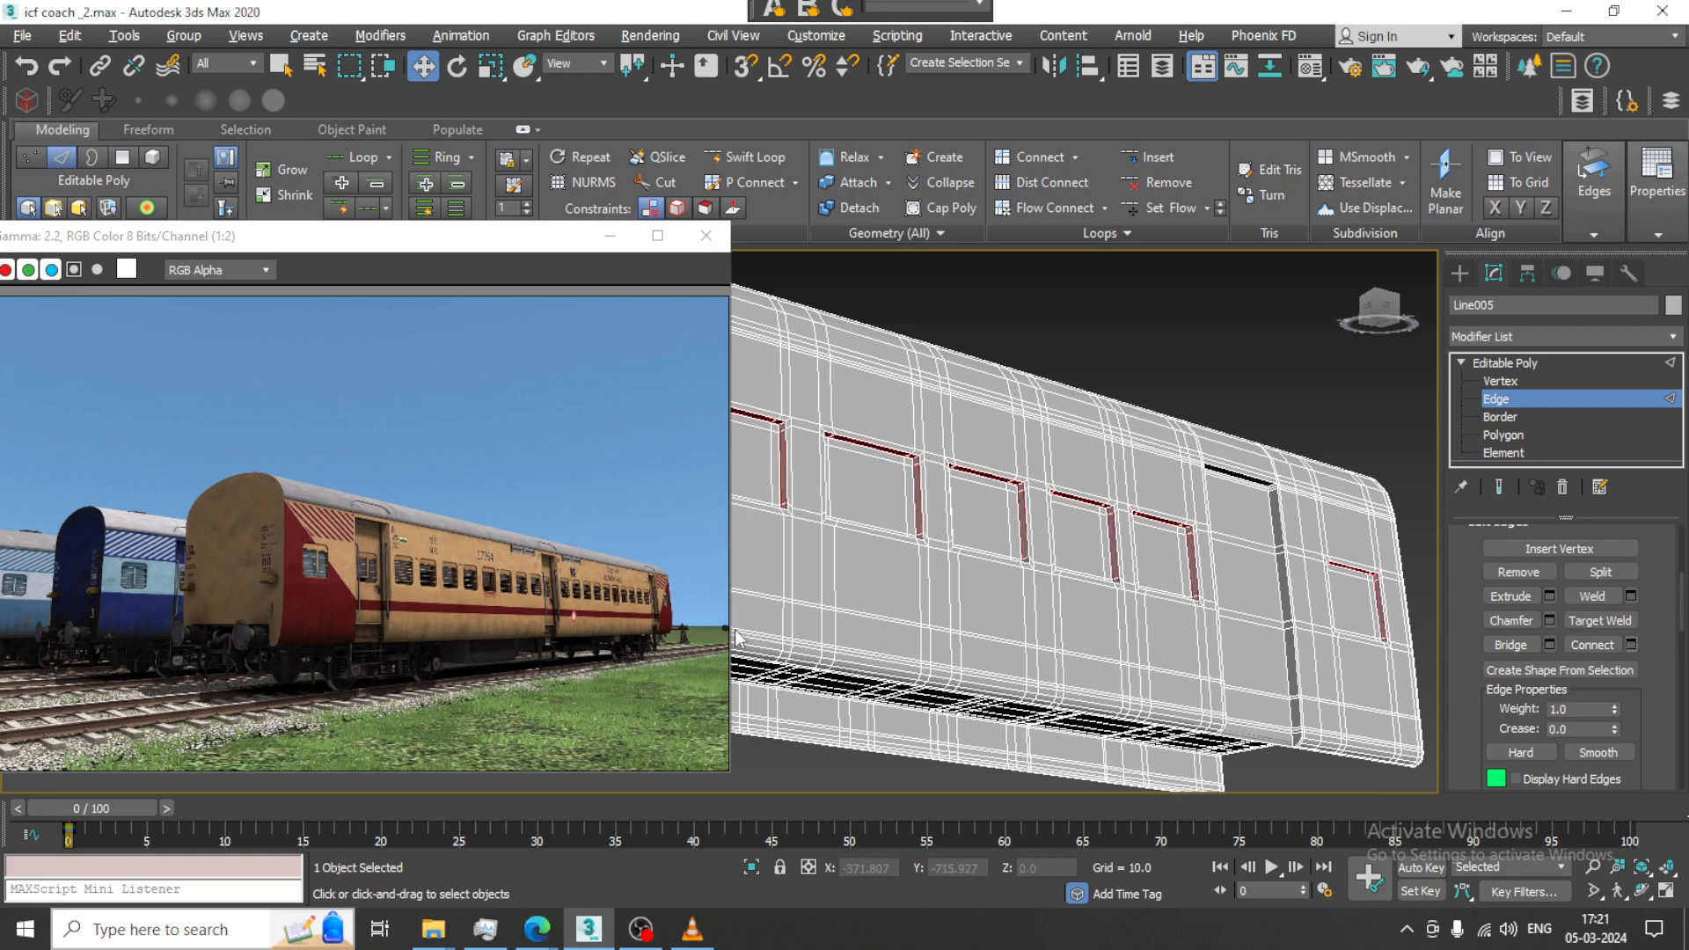
Select all vertices from the loops just before the door to that end of the coach and move them about 20 units along Y toward the windows
scroll(906, 506, "down", 4)
middle_click_drag(914, 501, 1139, 468)
middle_click_drag(1138, 468, 977, 503, "alt")
scroll(1143, 482, "up", 3)
scroll(981, 506, "up", 5)
scroll(895, 568, "down", 10)
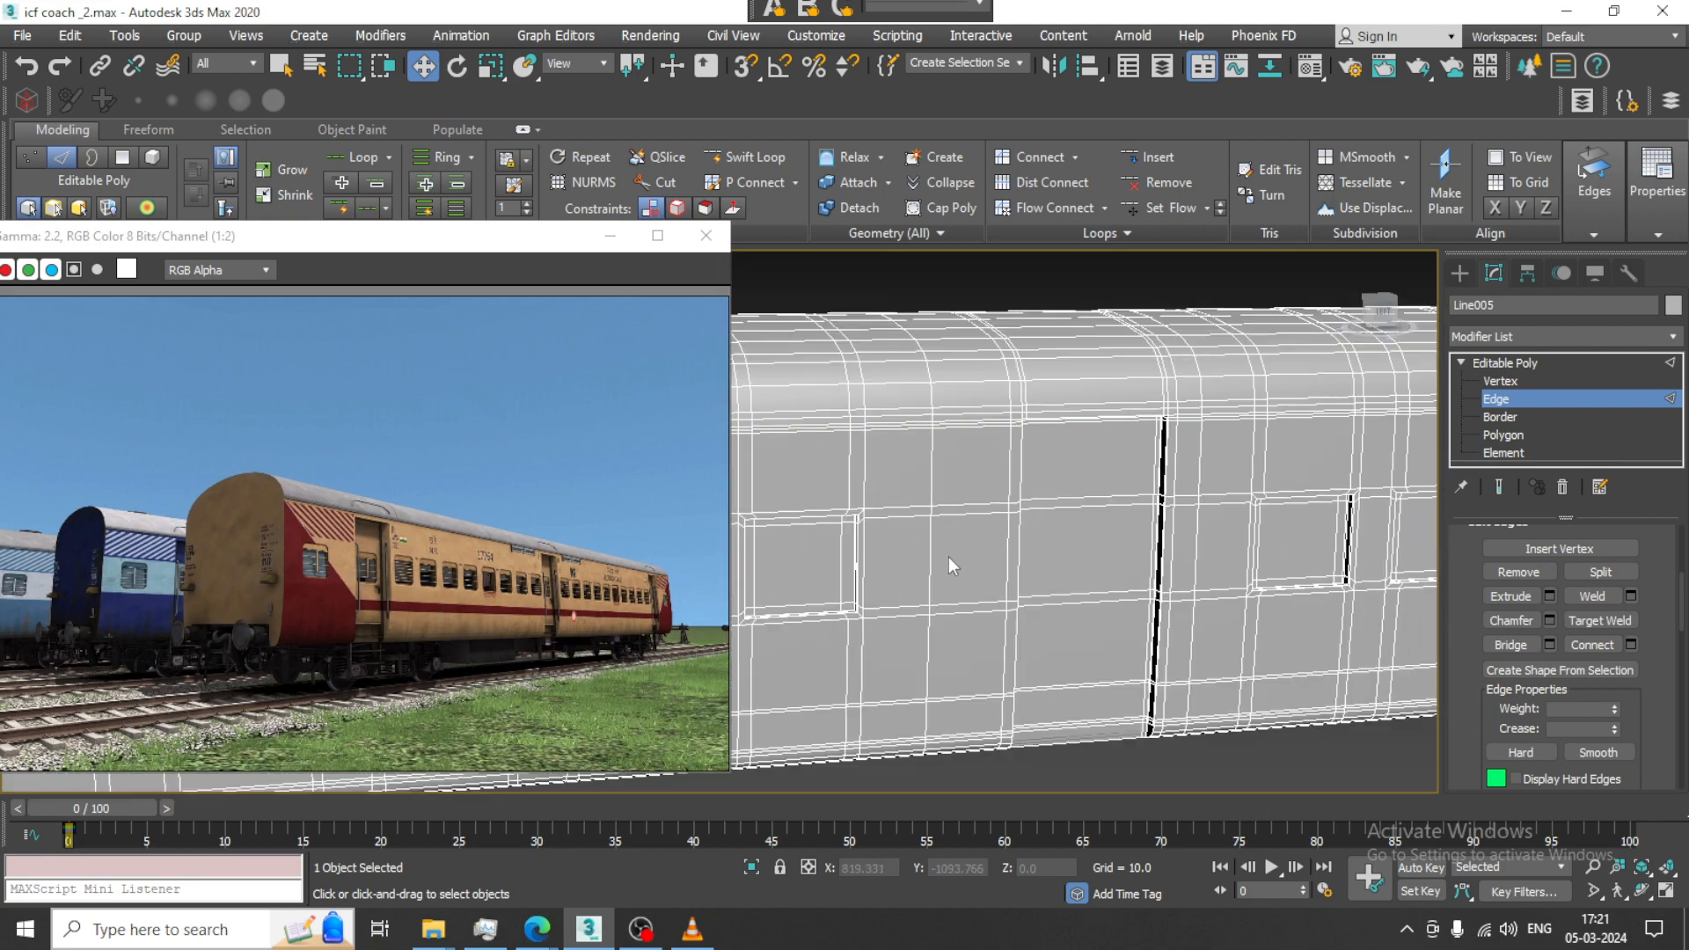
middle_click_drag(1145, 513, 1111, 478, "alt")
scroll(1106, 467, "down", 3)
key("1")
left_click_drag(944, 375, 1529, 623)
middle_click_drag(994, 466, 1175, 558, "alt")
scroll(1038, 491, "up", 4)
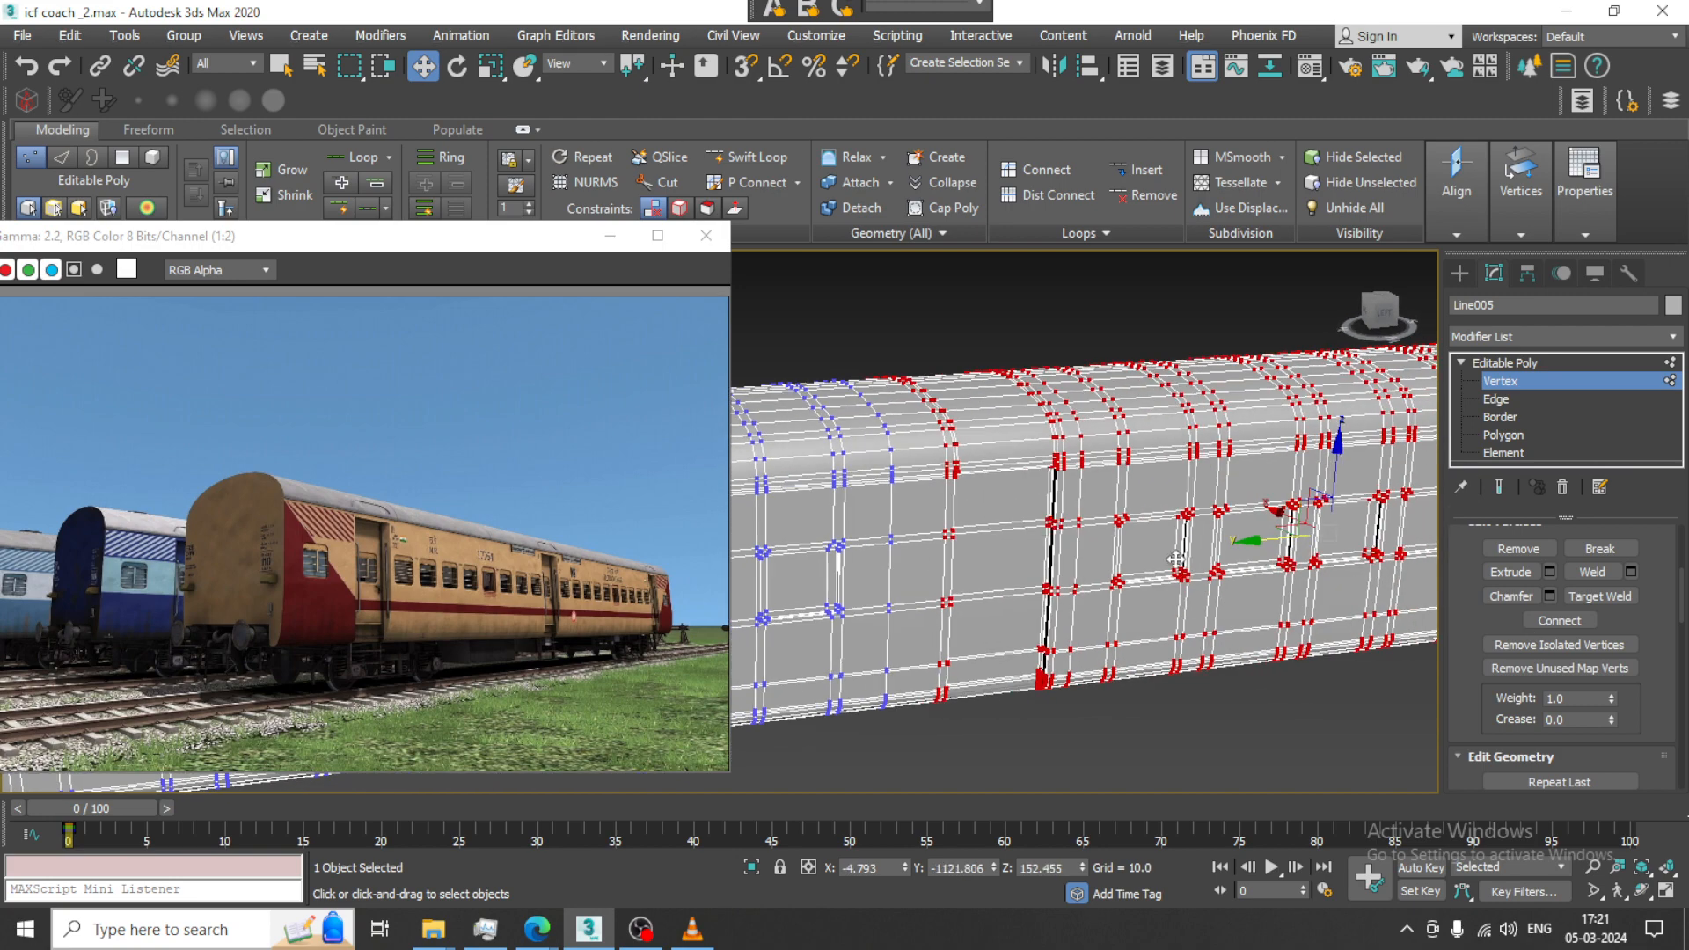
left_click_drag(1252, 543, 1230, 542)
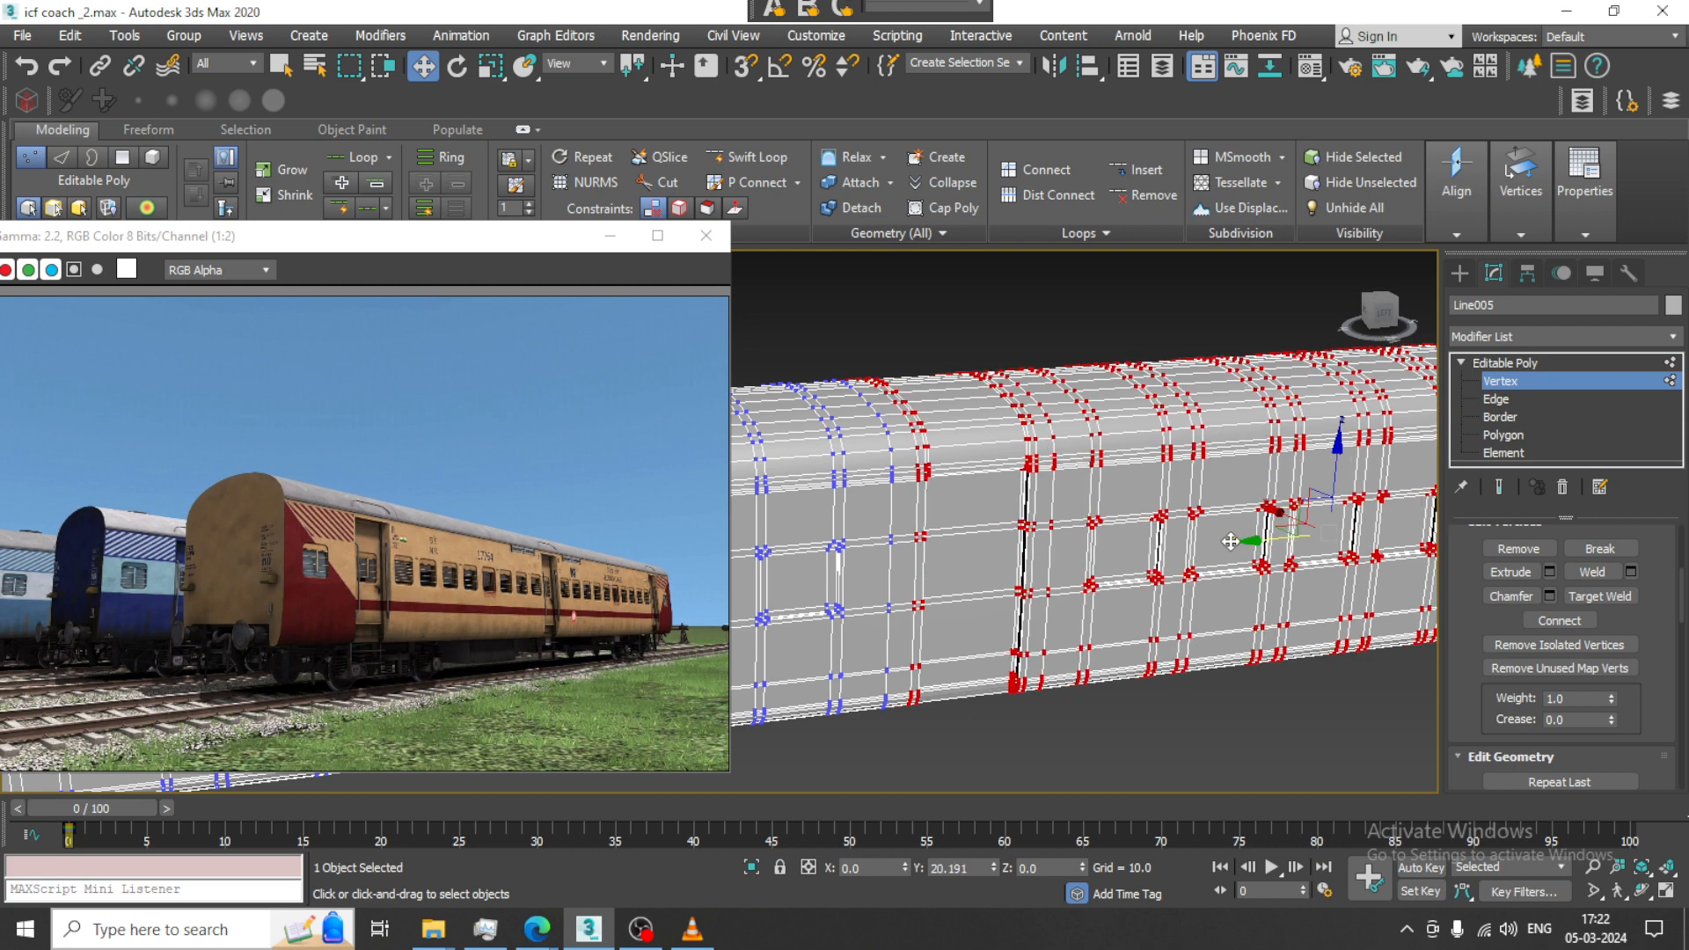
Select the vertex columns of the loops between the last window and the door and move them along Y closer to the window
middle_click_drag(1231, 475, 1274, 468)
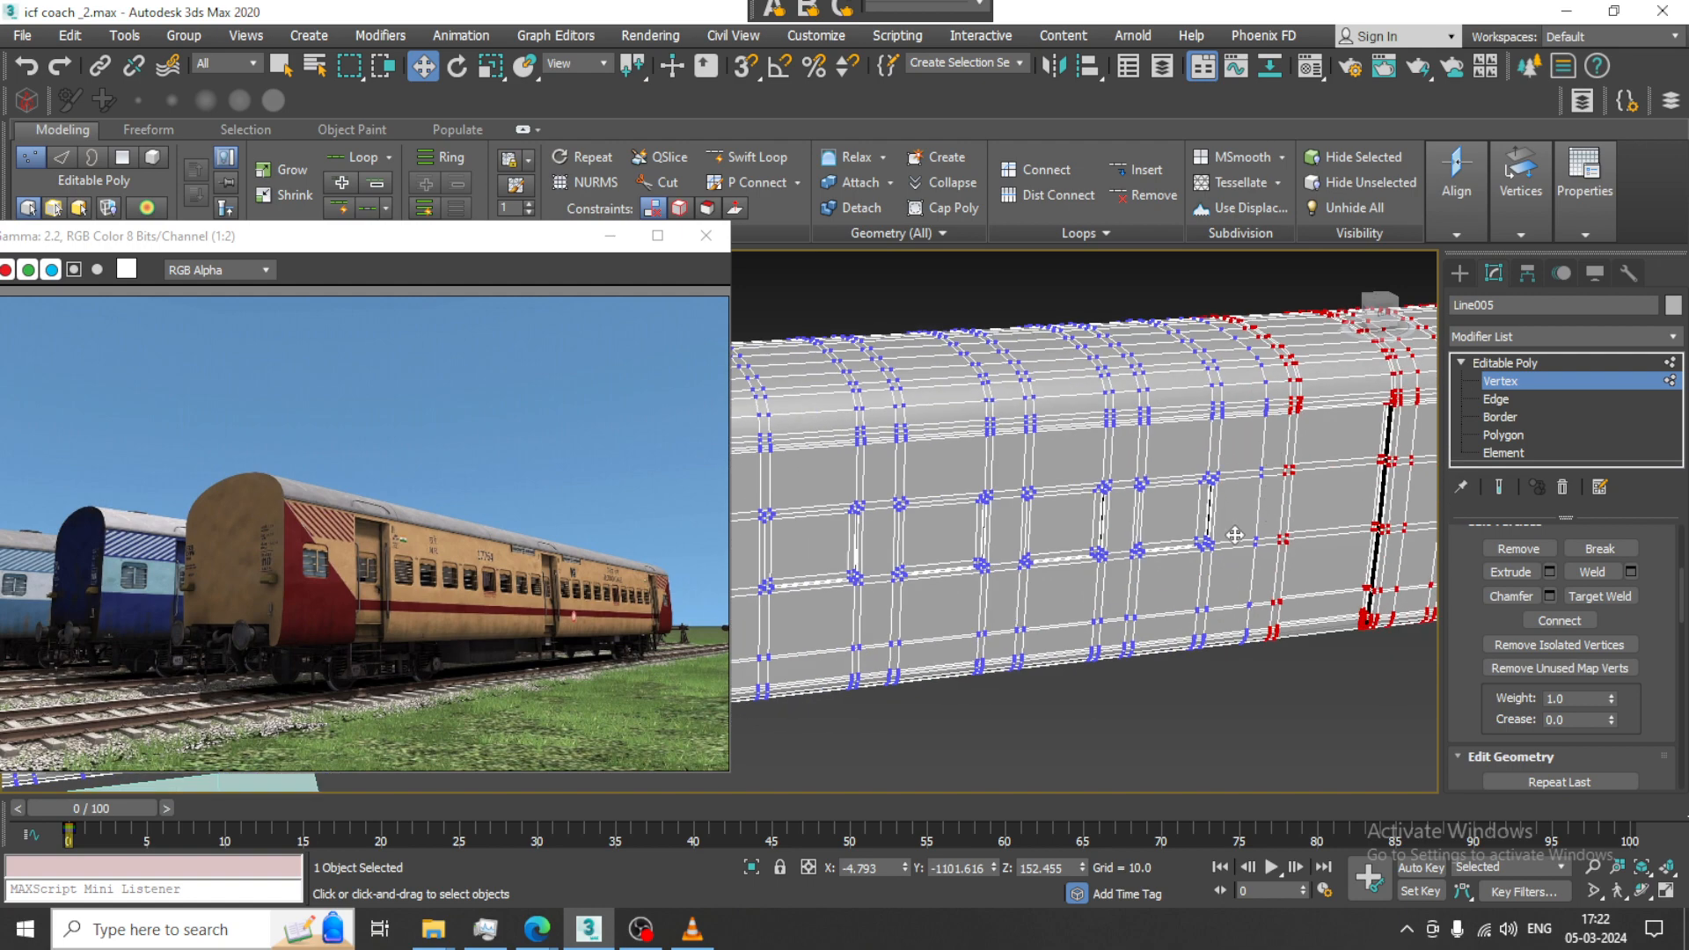
middle_click_drag(1235, 535, 986, 460, "alt")
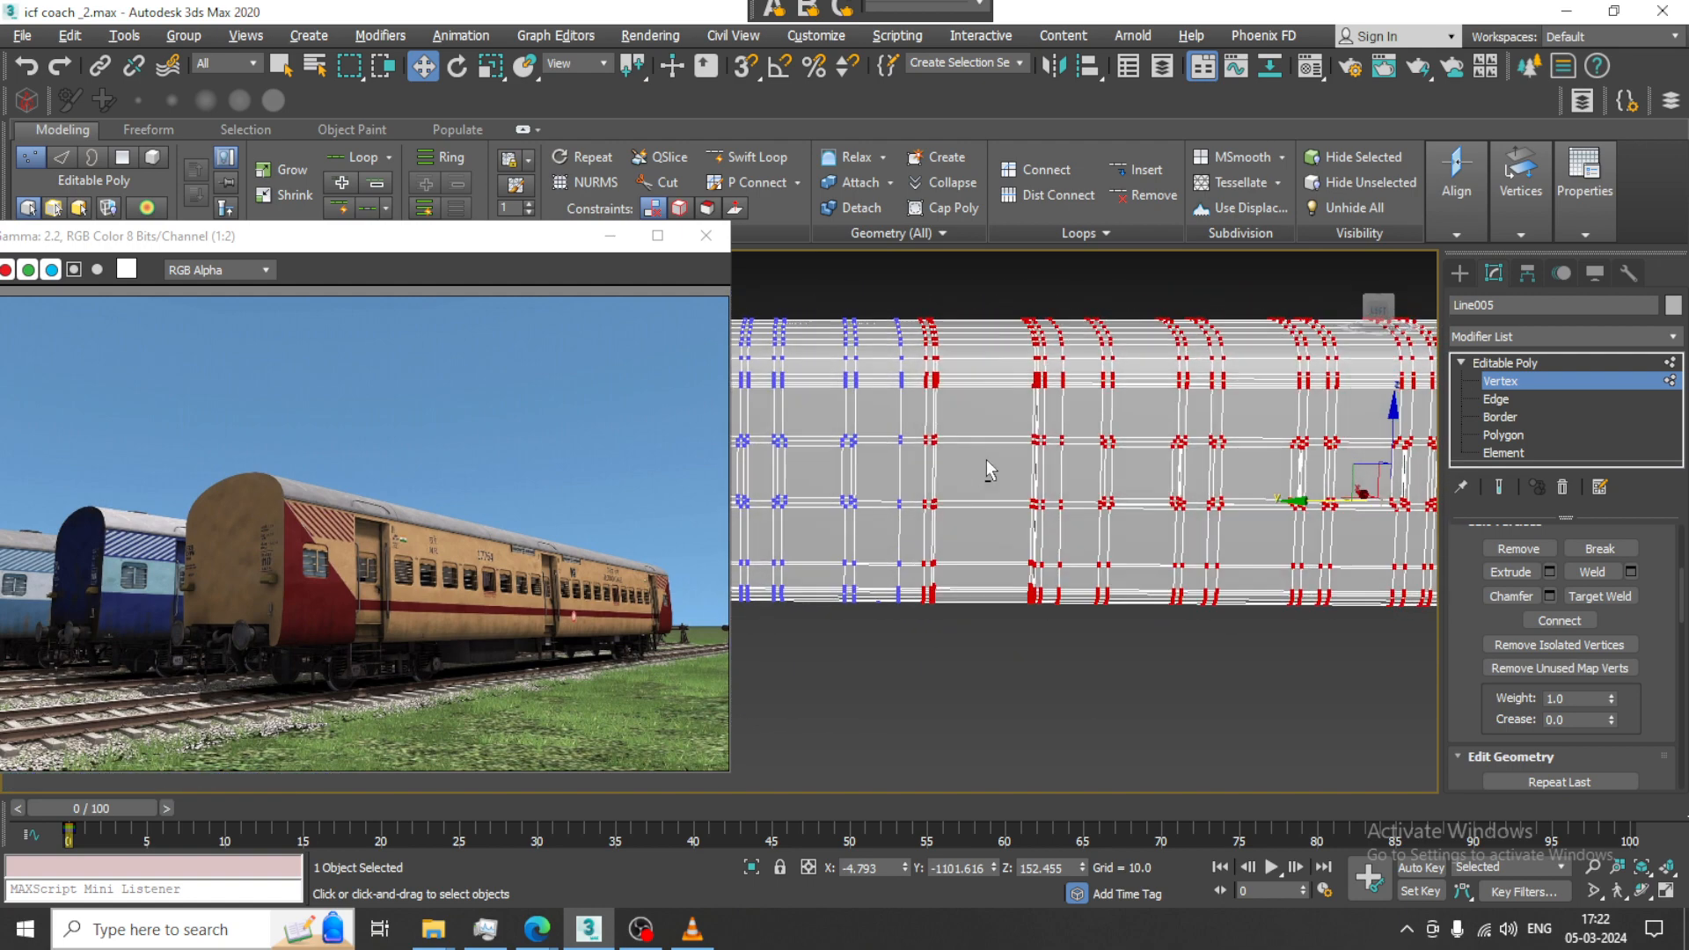
middle_click_drag(900, 307, 903, 325)
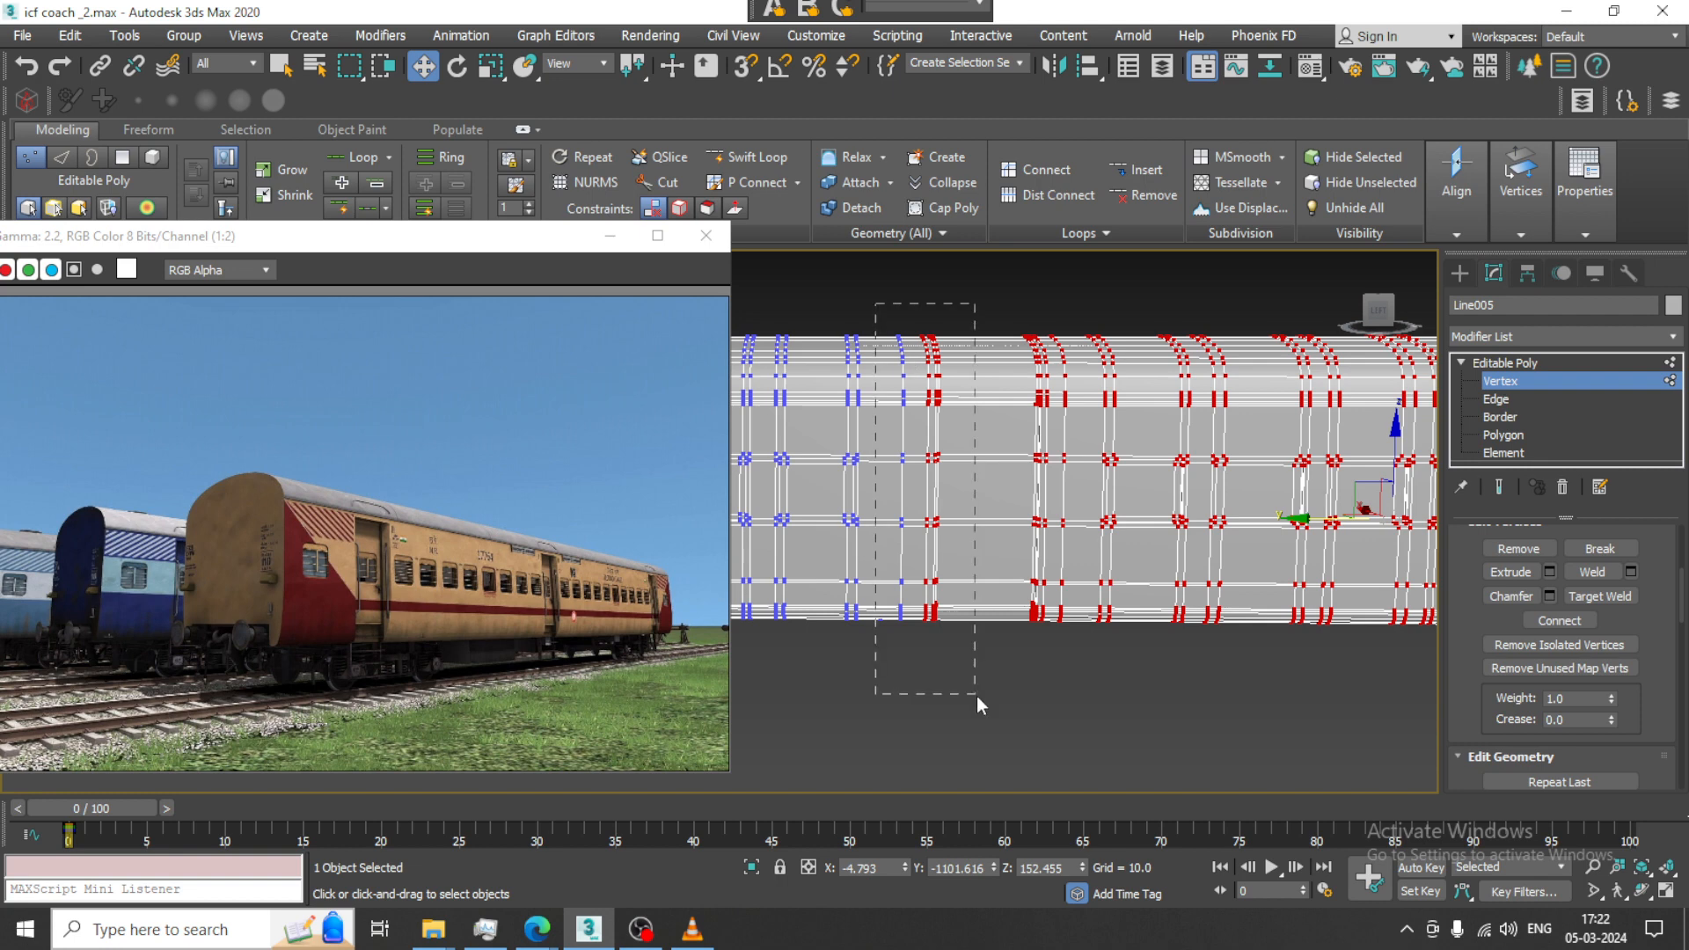
left_click_drag(978, 699, 978, 700)
left_click_drag(844, 514, 810, 515)
Select all vertices from the door section to the coach's end, move them about 31 units along Y toward the windows, and clear the selection
scroll(1048, 491, "down", 3)
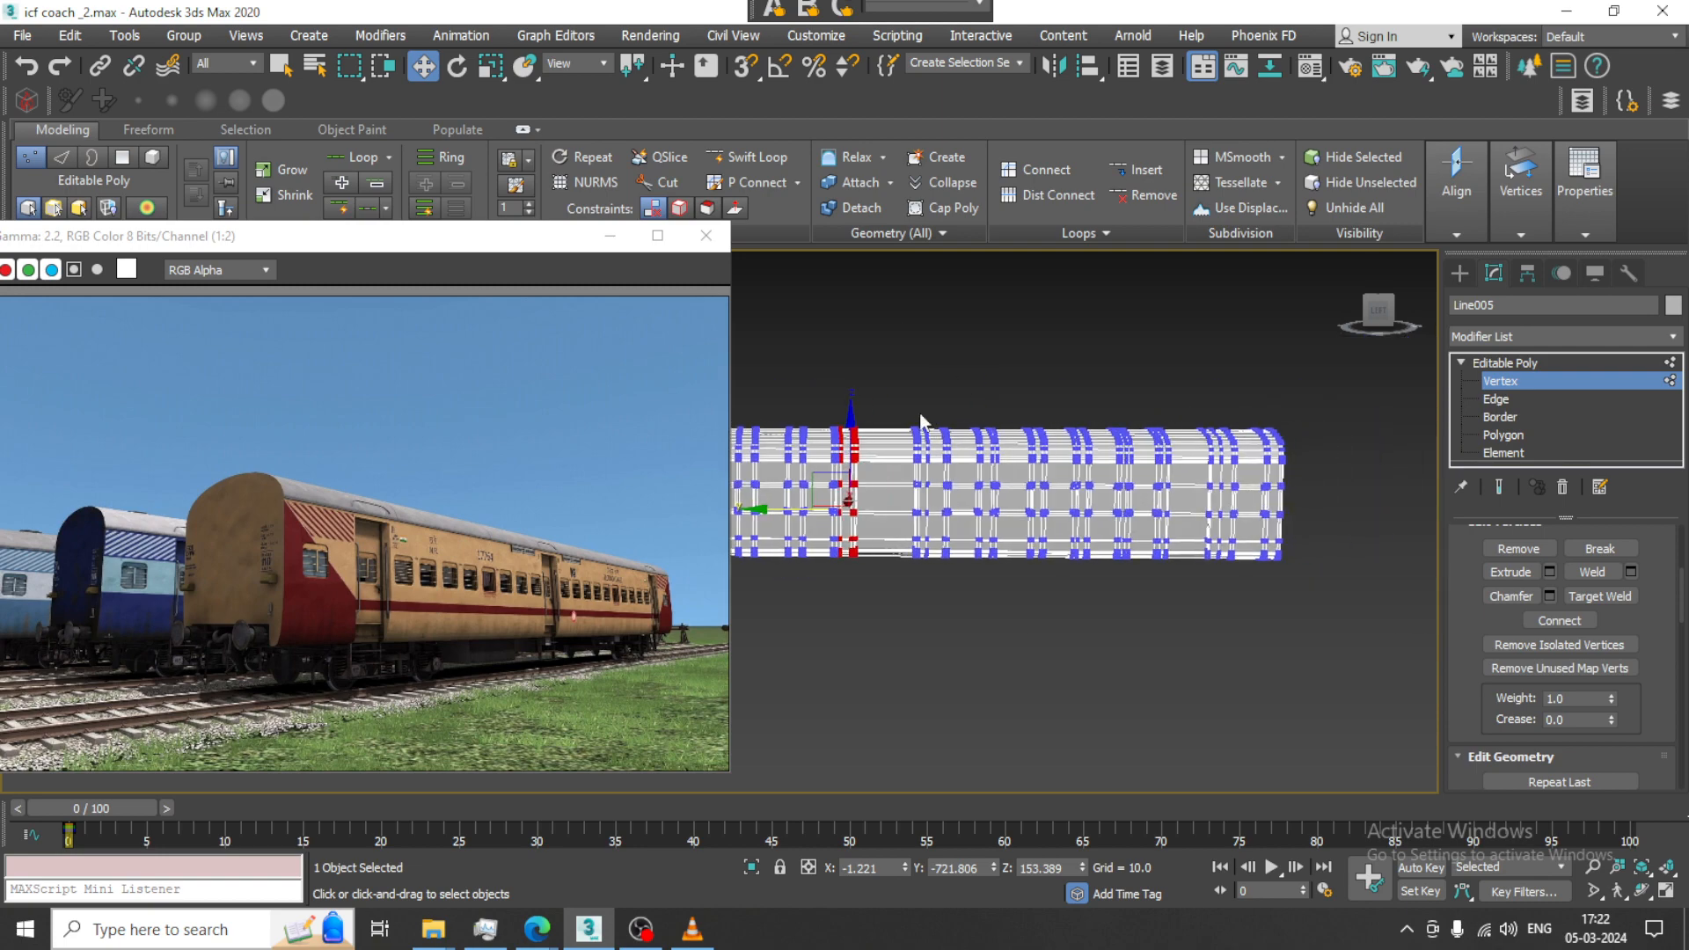
left_click_drag(1480, 681, 1563, 695)
middle_click_drag(993, 507, 1004, 520, "alt")
scroll(1004, 520, "up", 3)
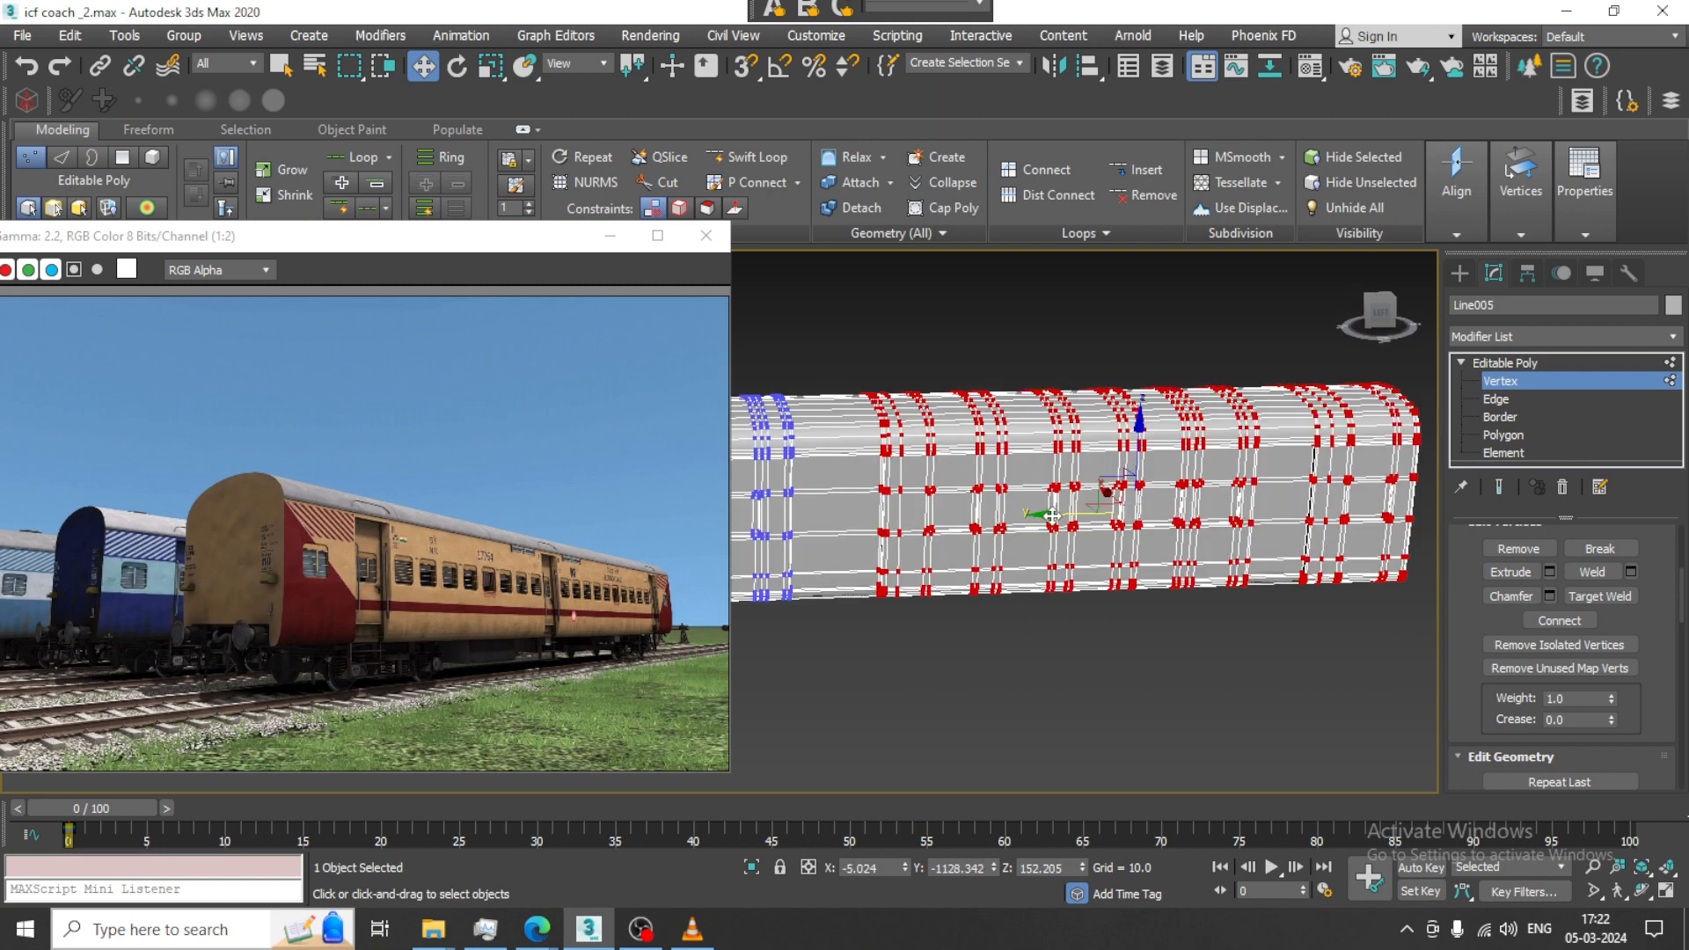
left_click_drag(1052, 516, 1023, 518)
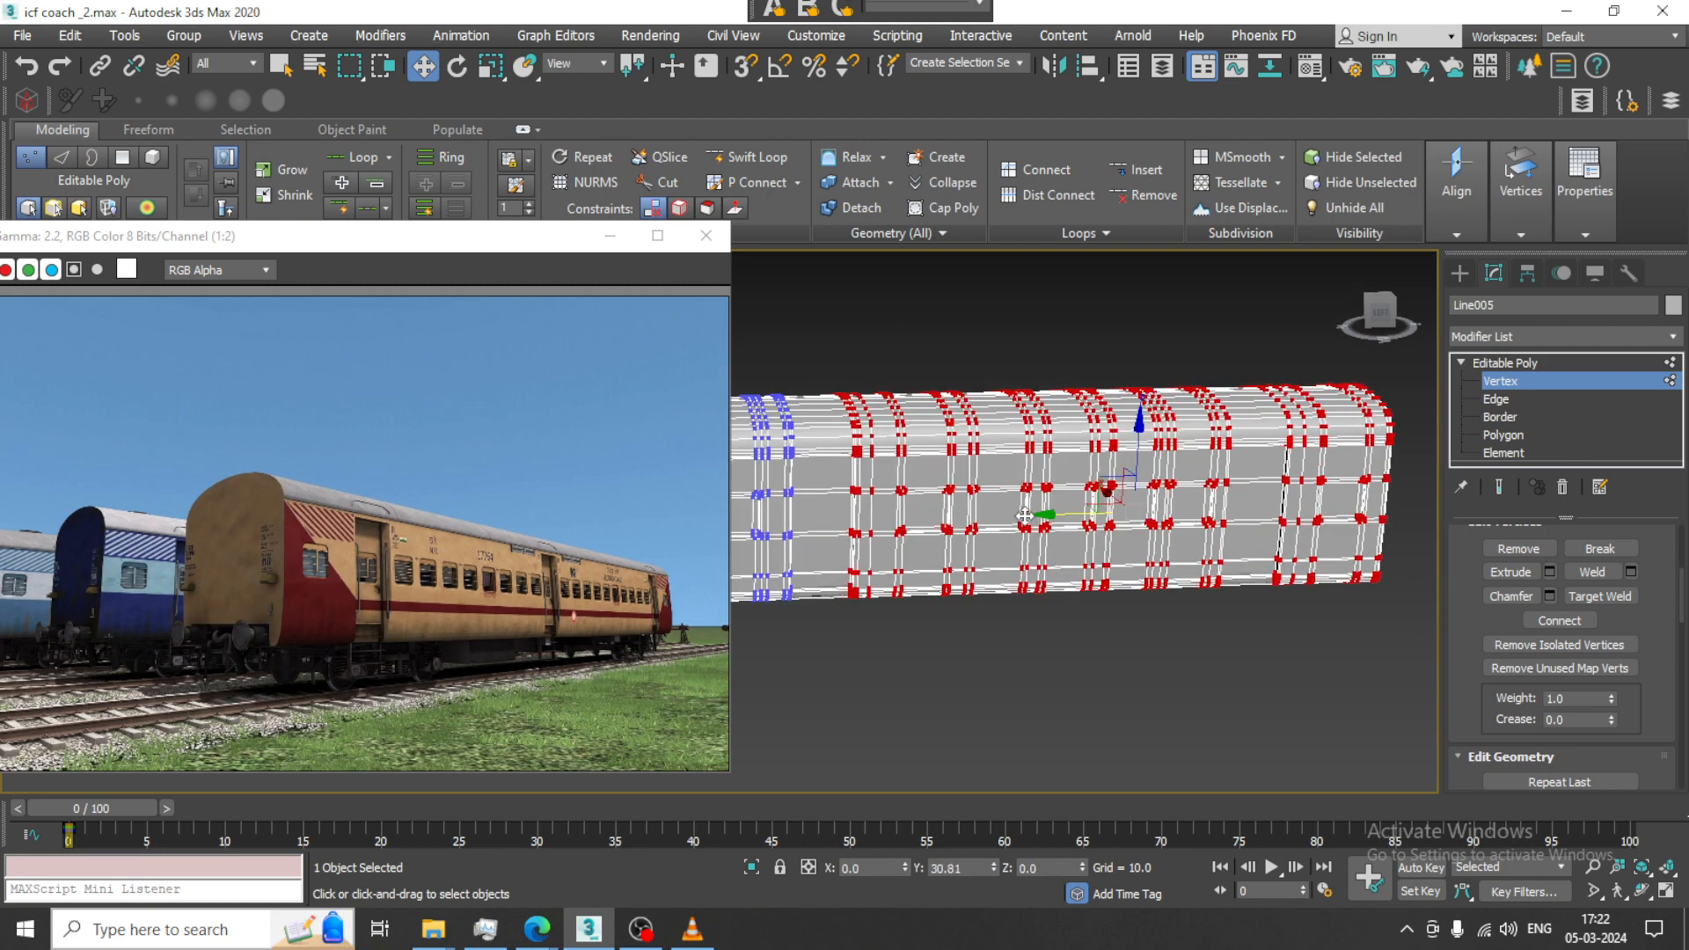
left_click(1067, 705)
Leave vertex editing, deselect the coach body, and enlarge the reference image to 1:1 beside the model to compare the windows and doors
middle_click_drag(888, 585, 1028, 548)
scroll(1028, 548, "down", 3)
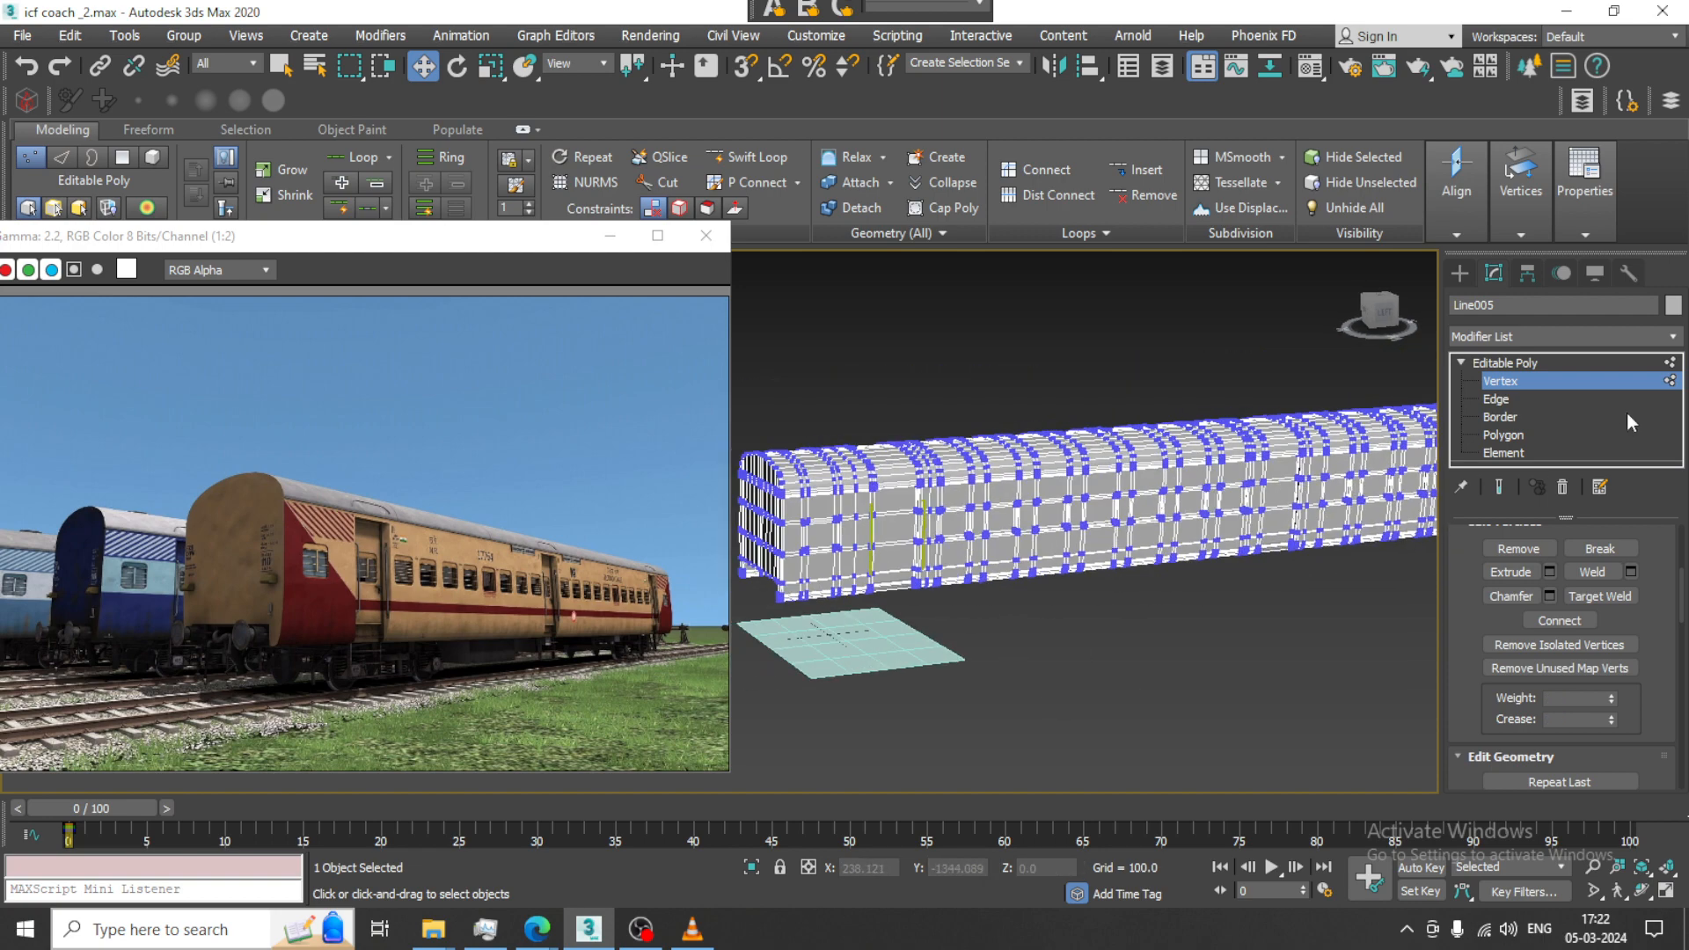
left_click(1553, 362)
middle_click_drag(1091, 642, 1139, 657, "alt")
left_click(1139, 657)
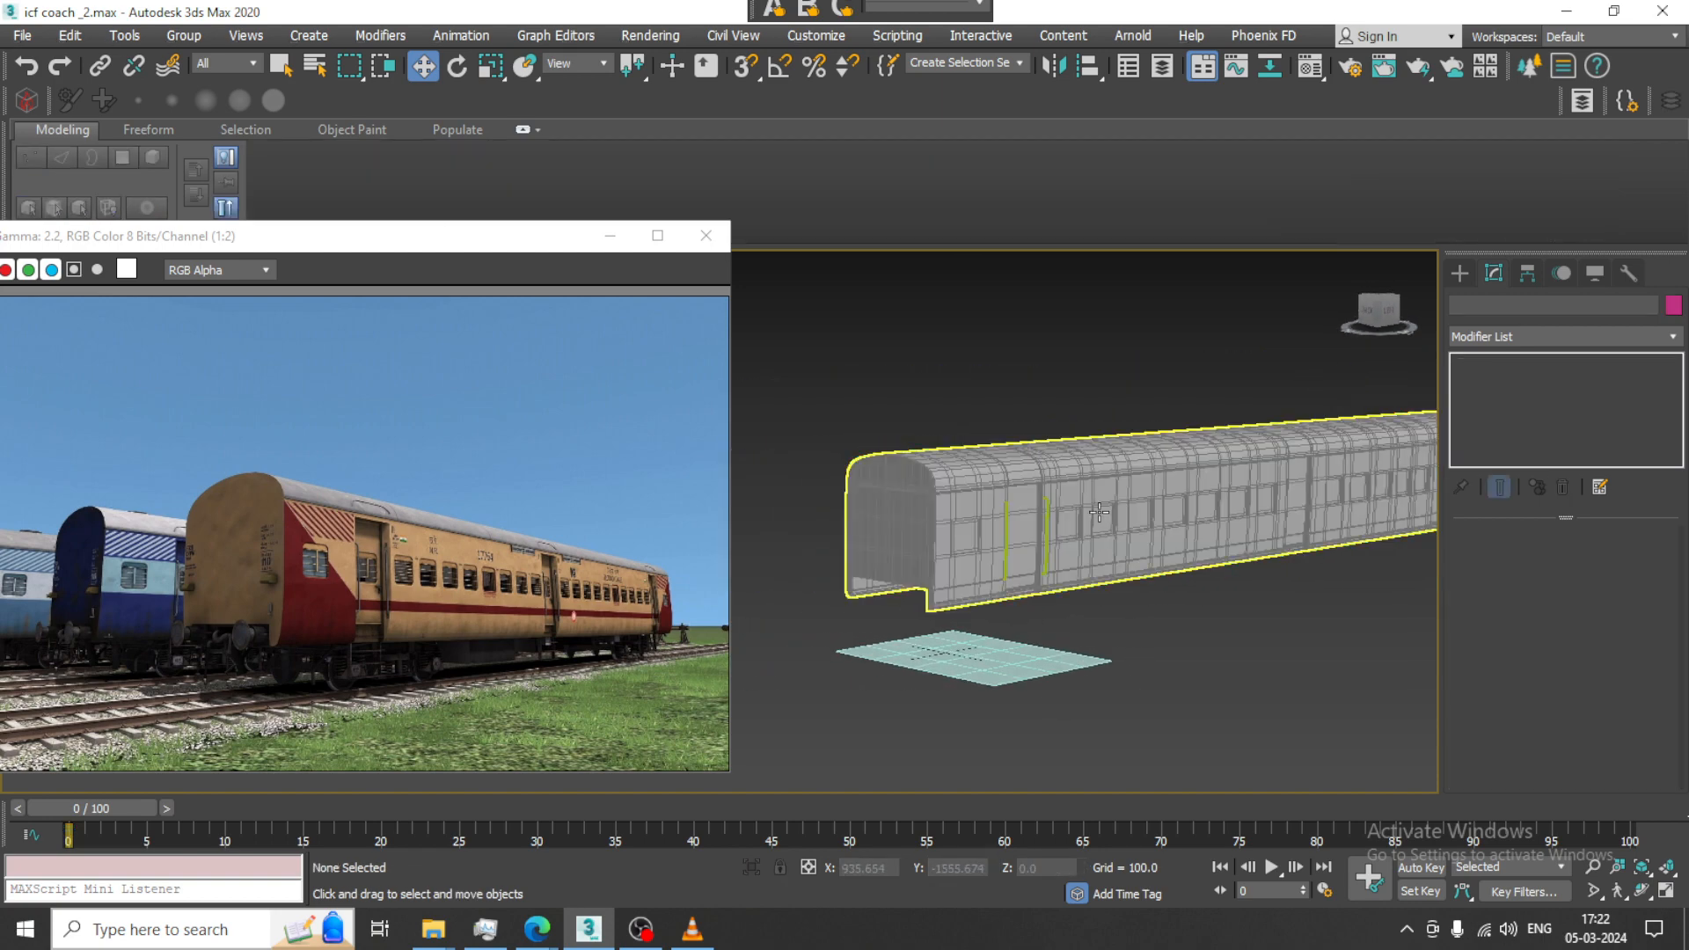
scroll(1077, 541, "up", 4)
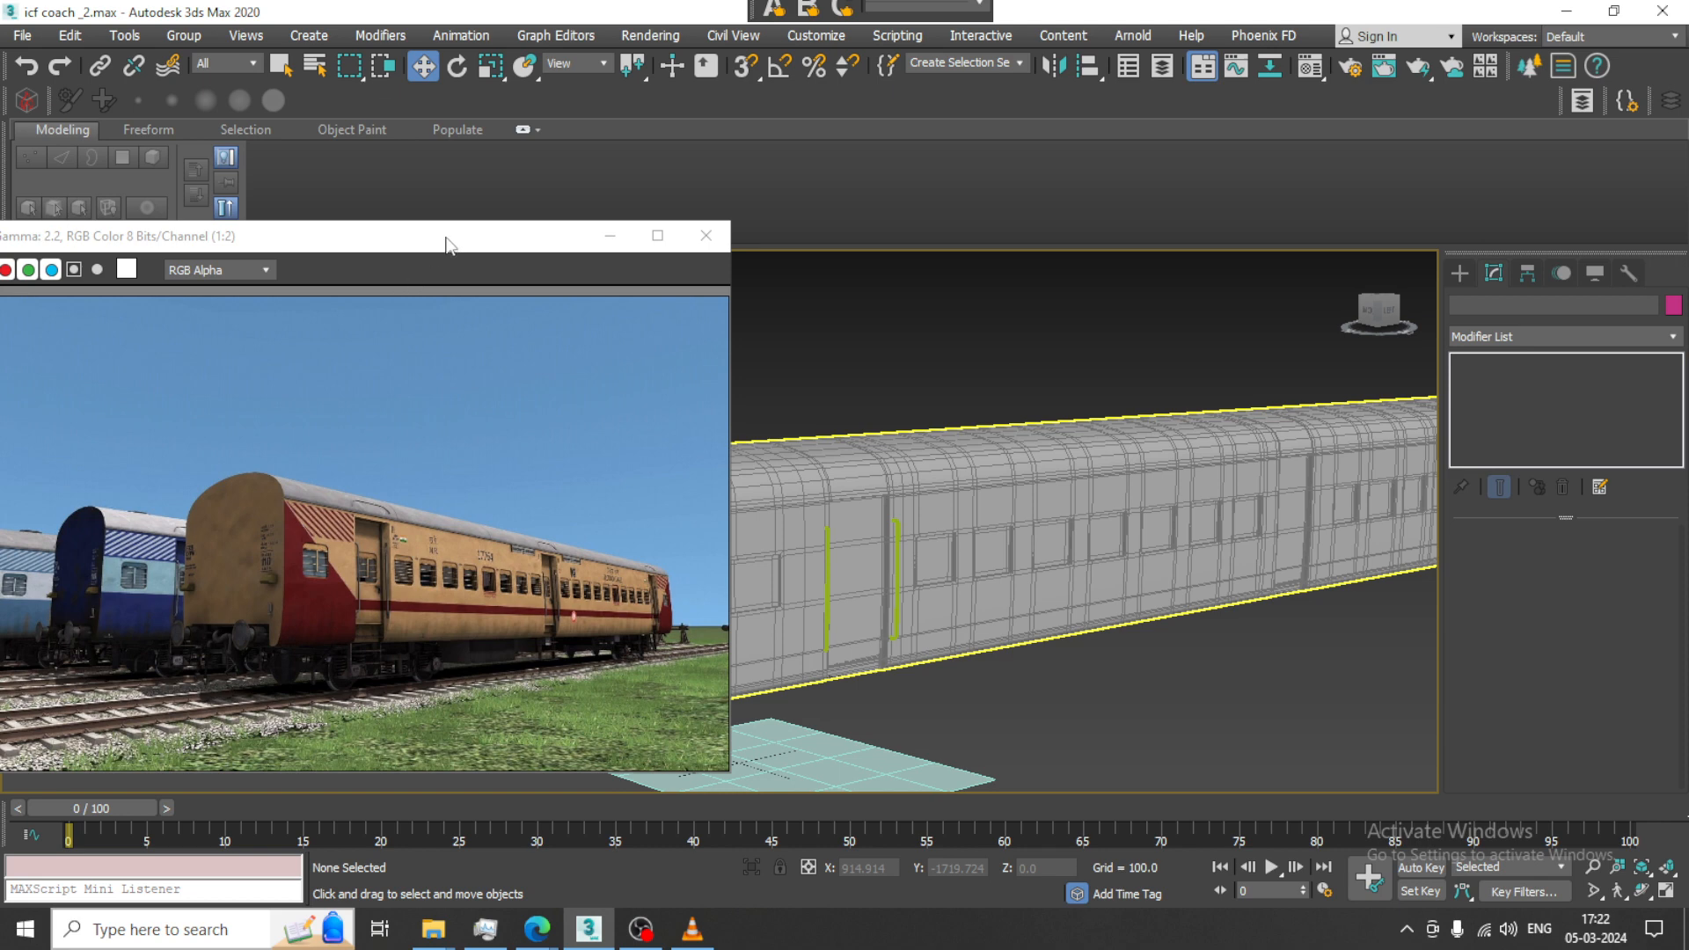
left_click_drag(446, 245, 358, 230)
scroll(237, 554, "up", 1)
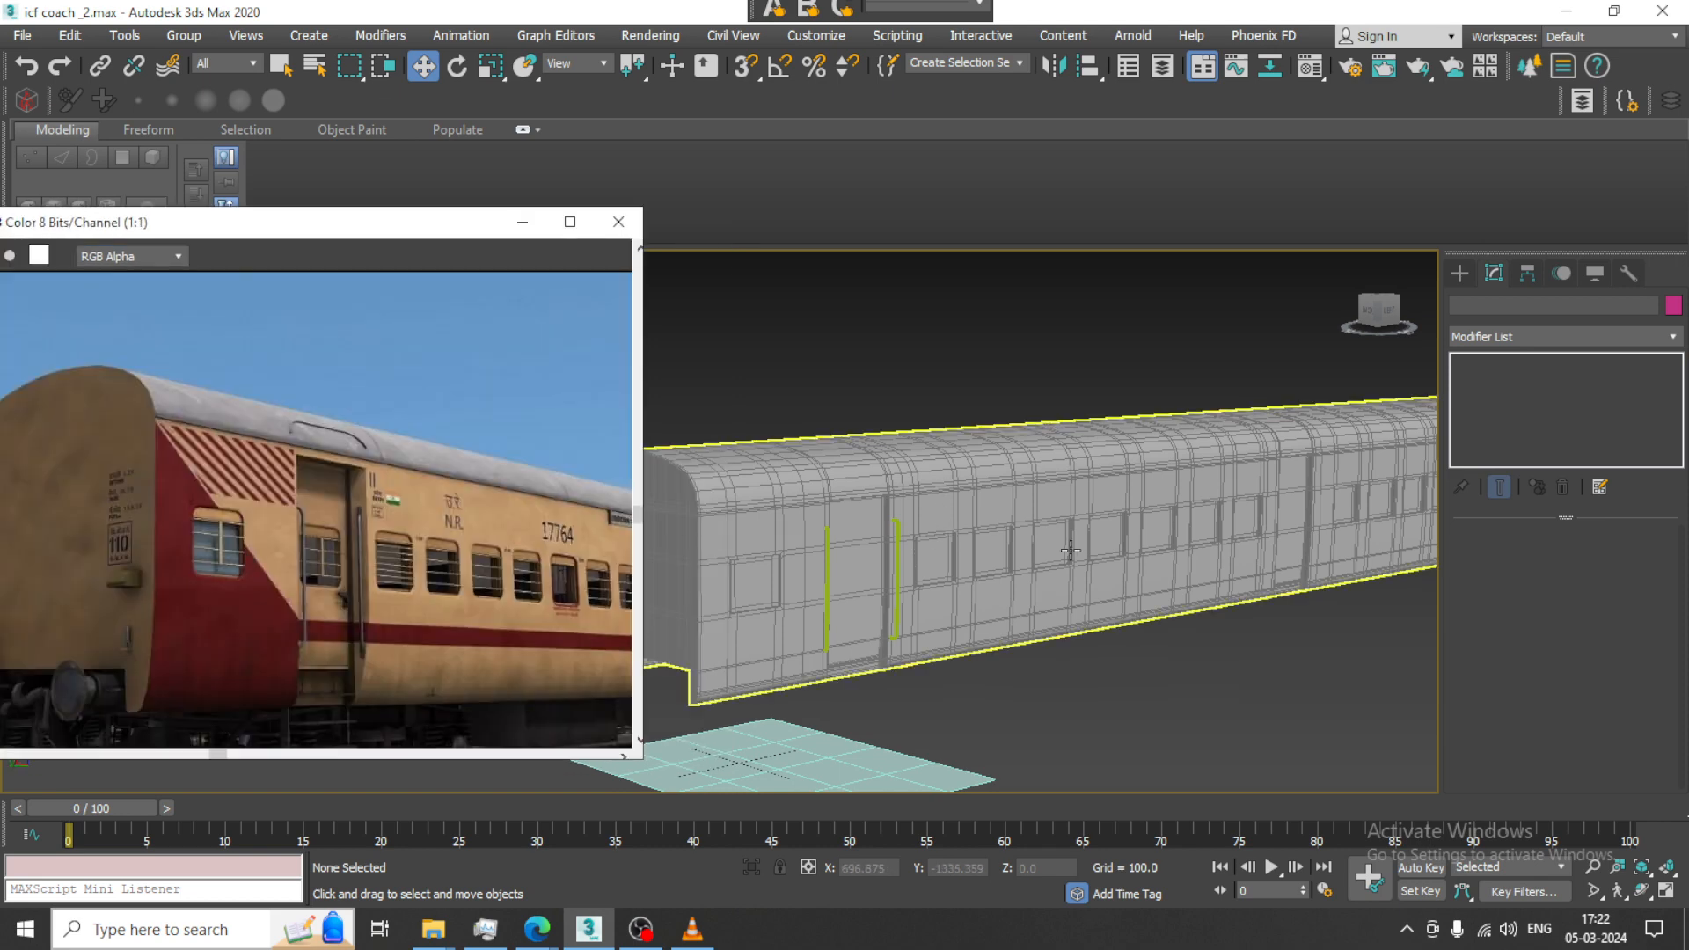
Using AutoGrid, create a box along the doorway's bottom edge, about 71.4 wide, 2.7 long and 7.2 high, with the reference's footsteps in view
left_click(1036, 567)
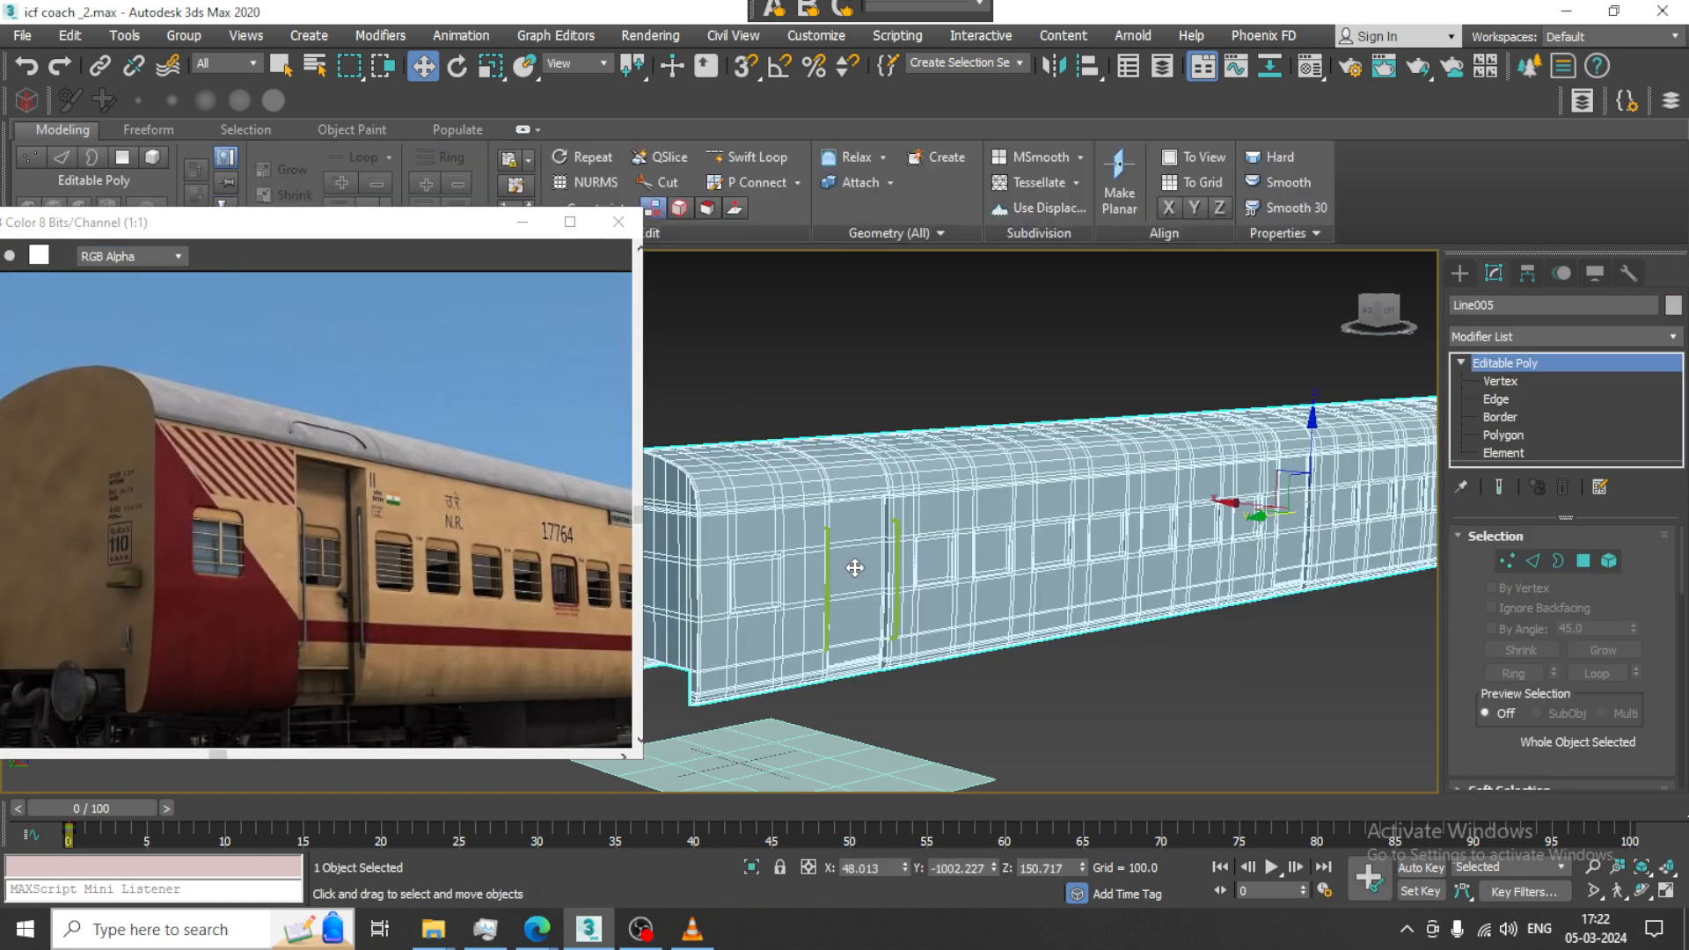
middle_click_drag(1104, 616, 1168, 600)
middle_click_drag(313, 628, 346, 413)
middle_click_drag(1223, 562, 1189, 600, "alt")
scroll(405, 538, "up", 1)
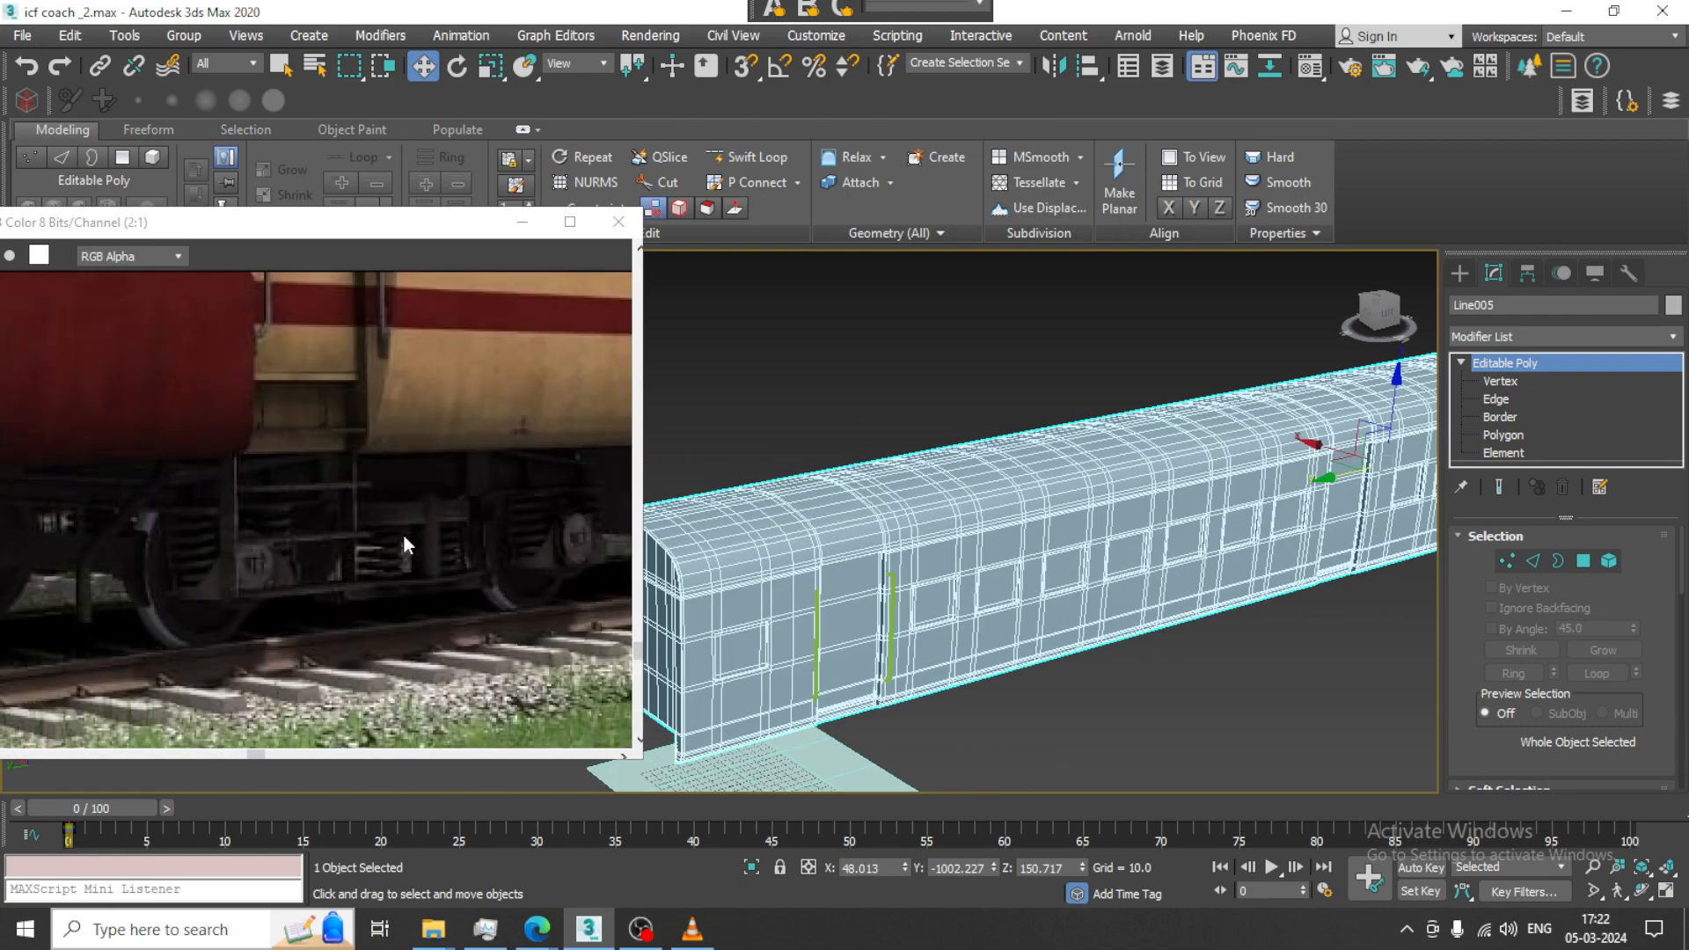
left_click(1460, 273)
left_click(1519, 400)
middle_click_drag(1018, 678, 1075, 595)
scroll(1075, 595, "up", 8)
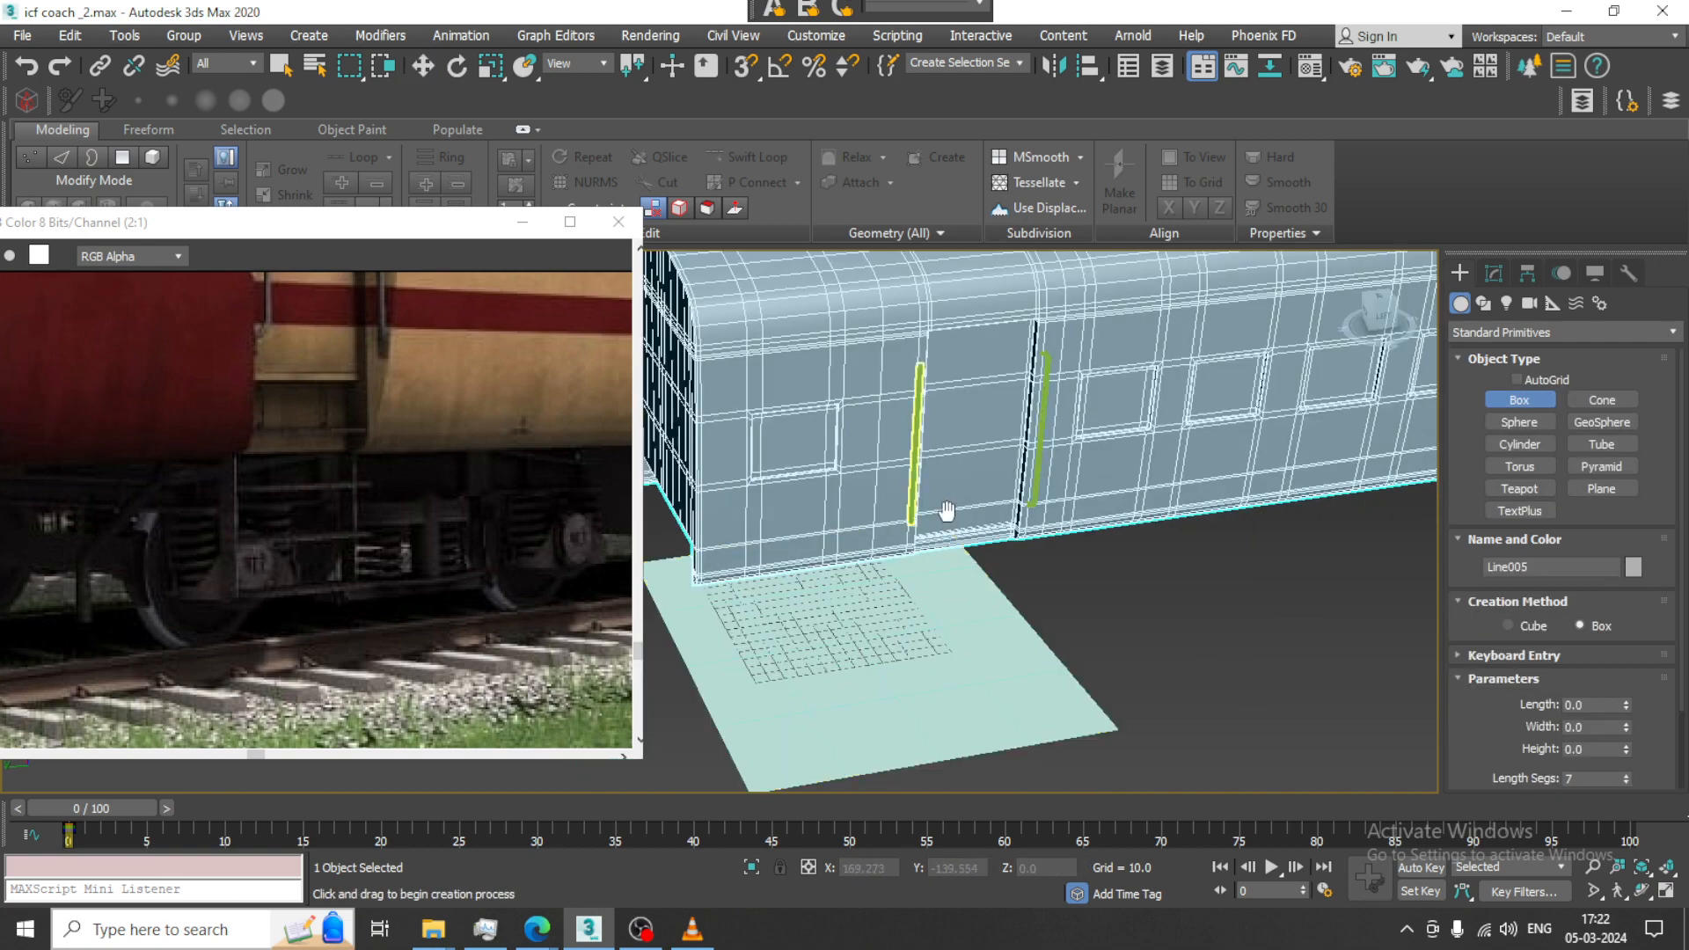
left_click(1523, 379)
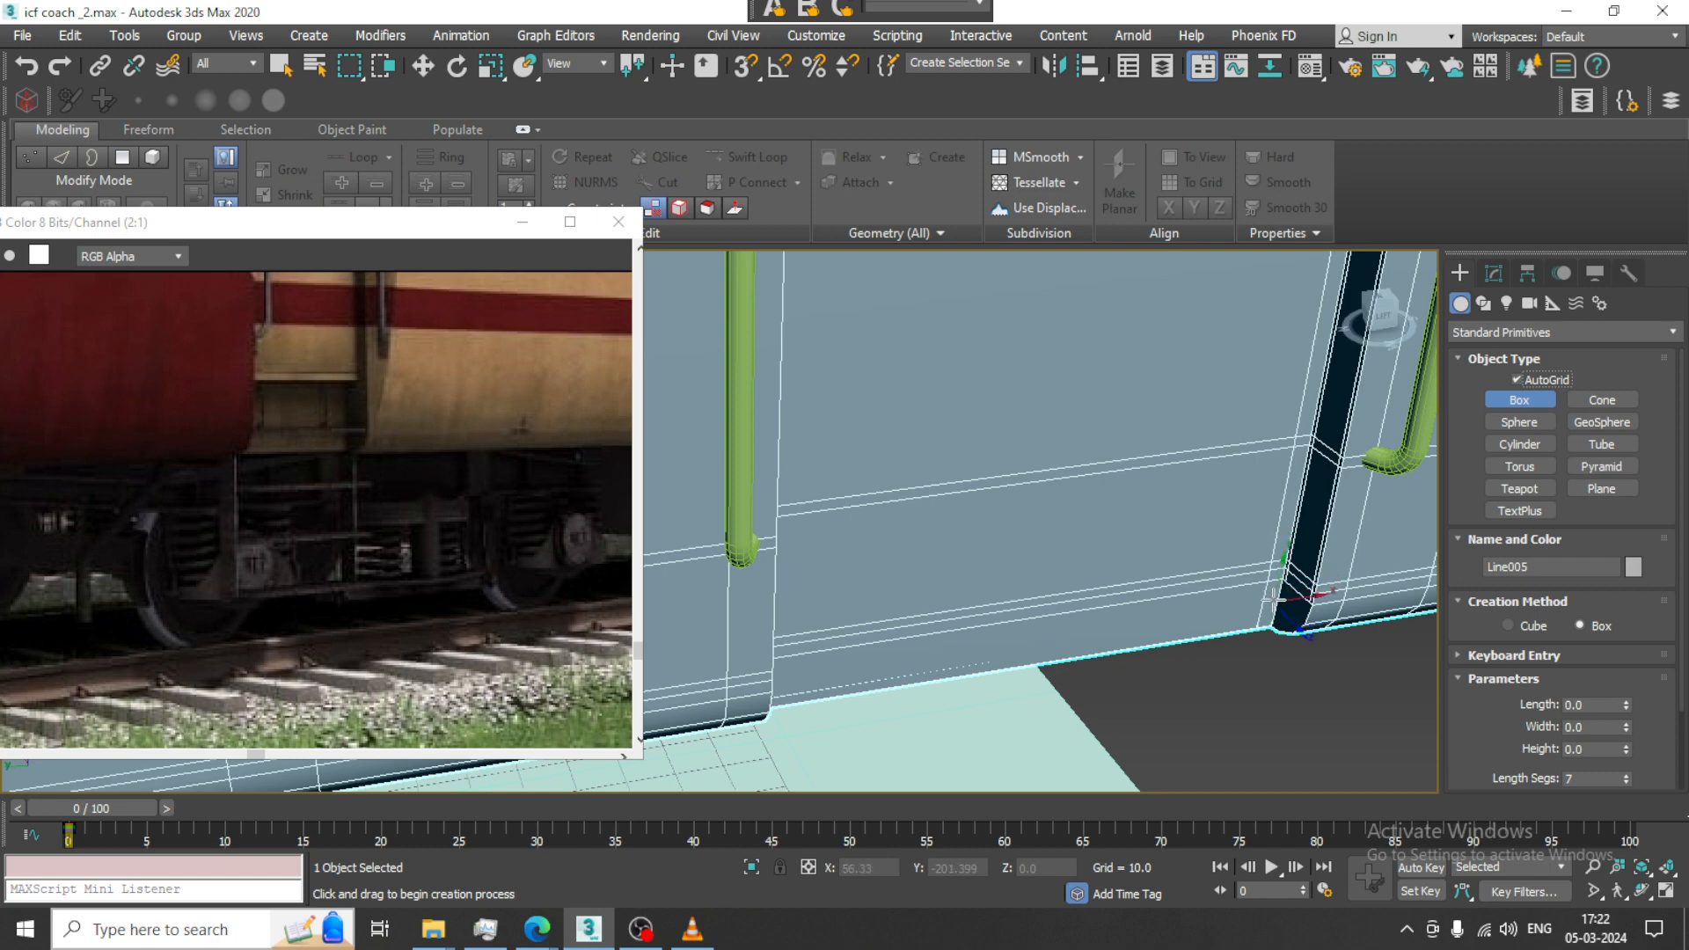
left_click_drag(959, 635, 767, 700)
left_click(807, 733)
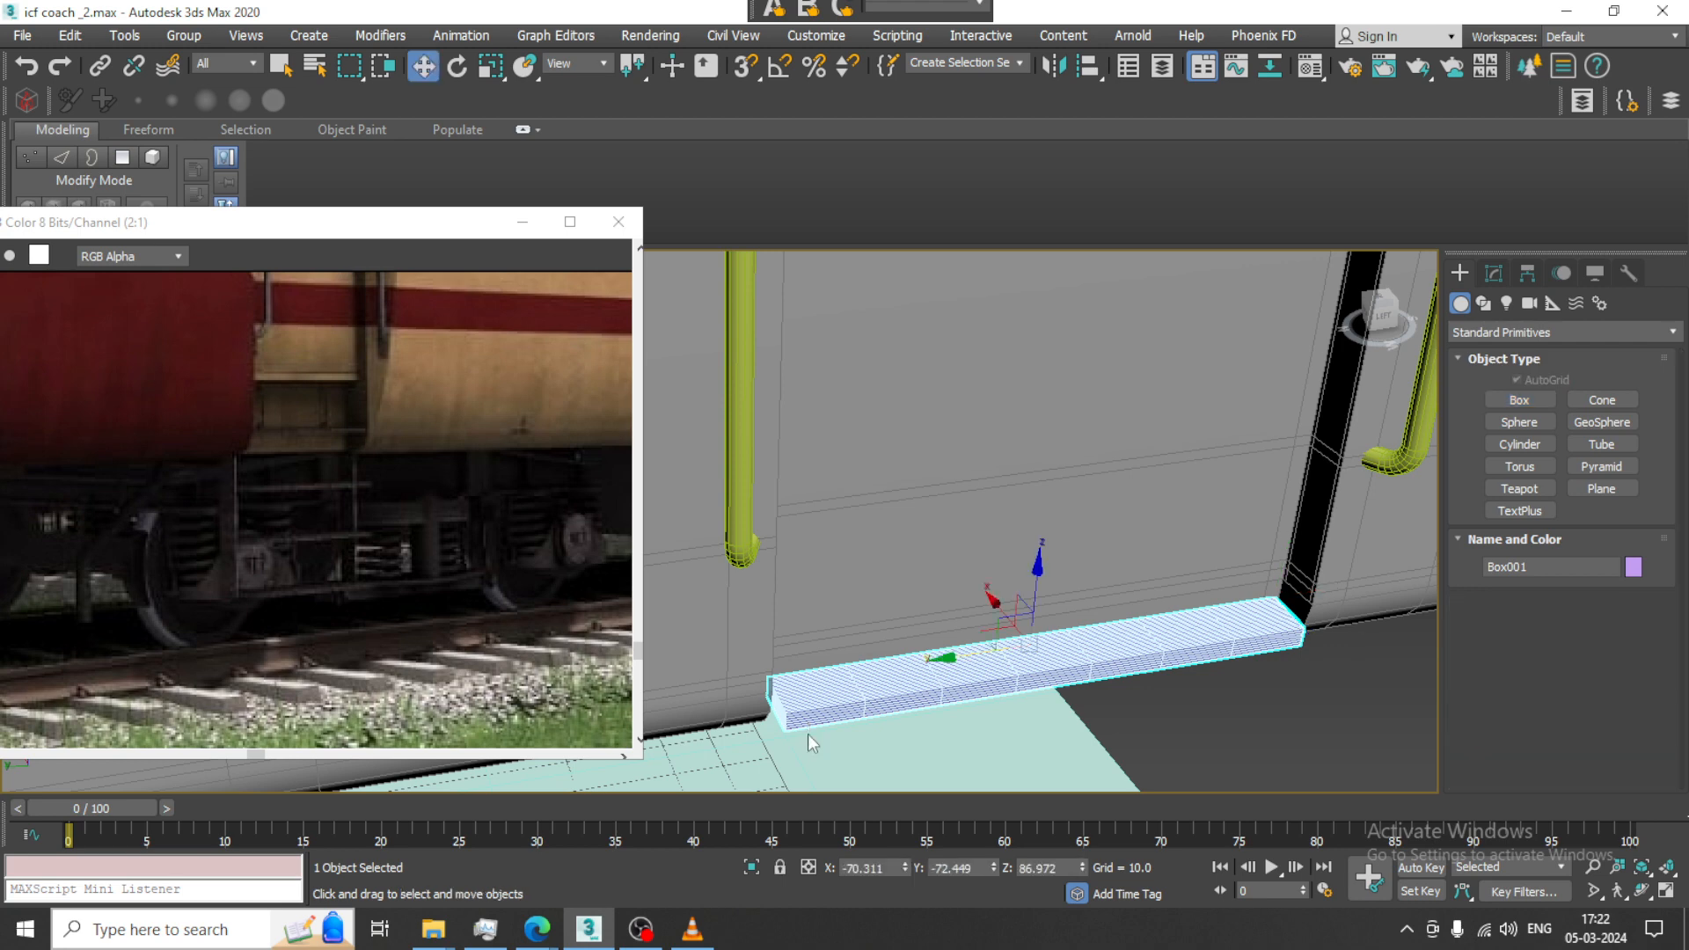
Set the door sill box's length, width and height segments to 1
left_click(1493, 273)
left_click_drag(1594, 636, 1444, 605)
type("1")
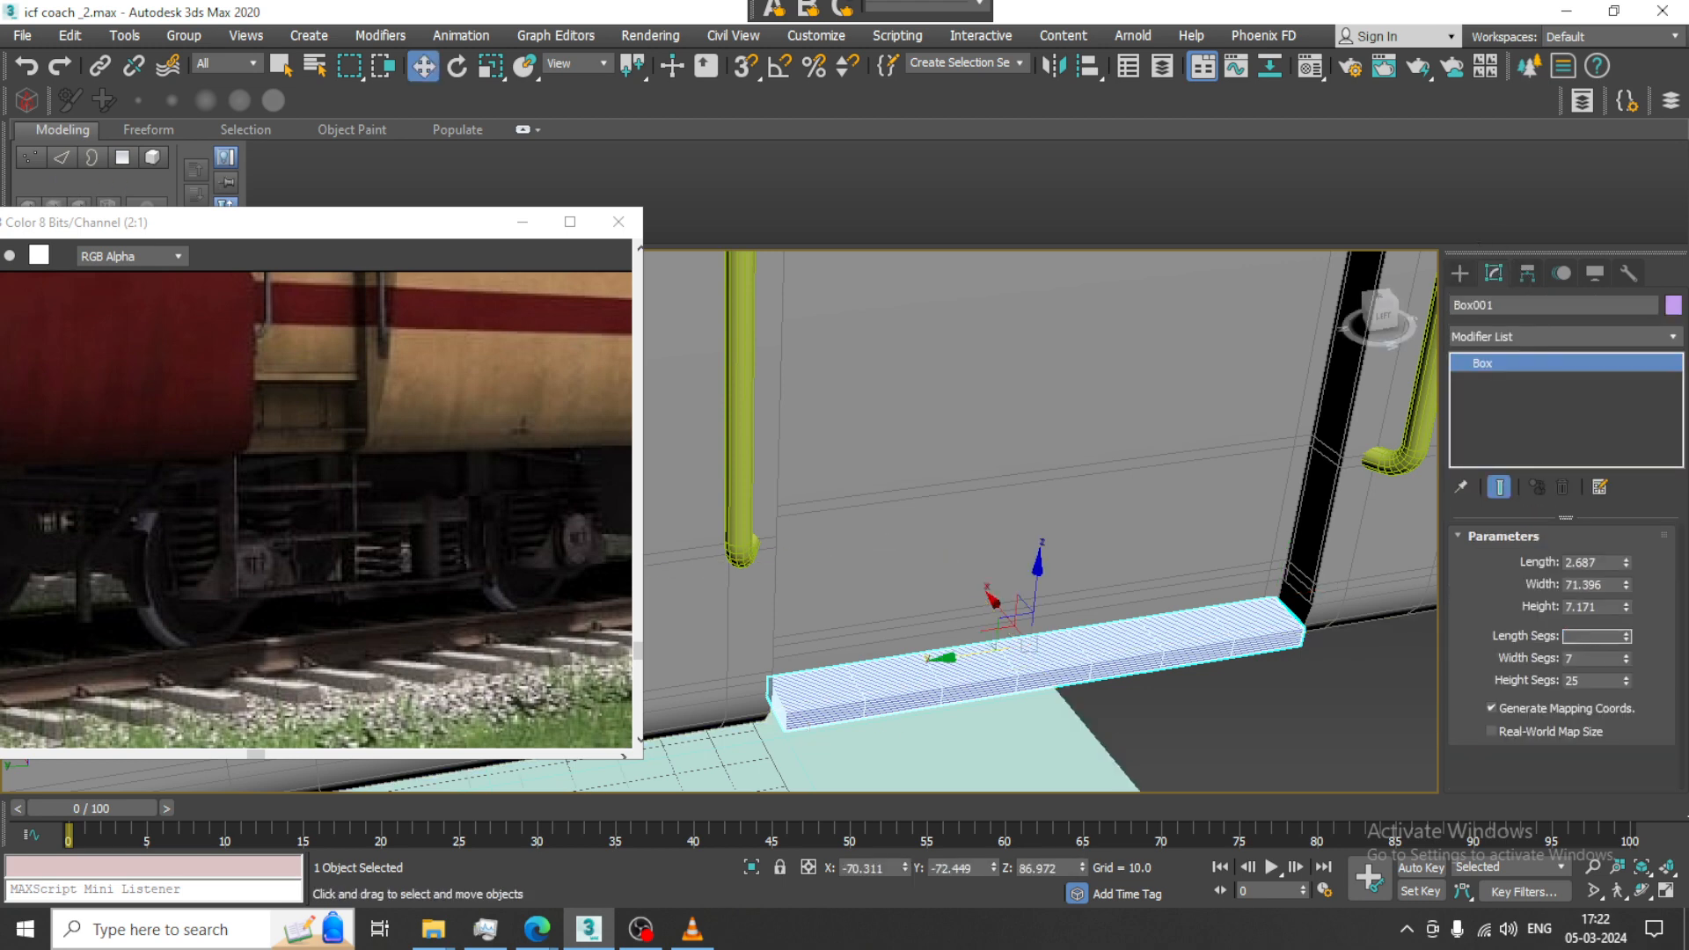
key("Tab")
type("1")
key("Tab")
key("Return")
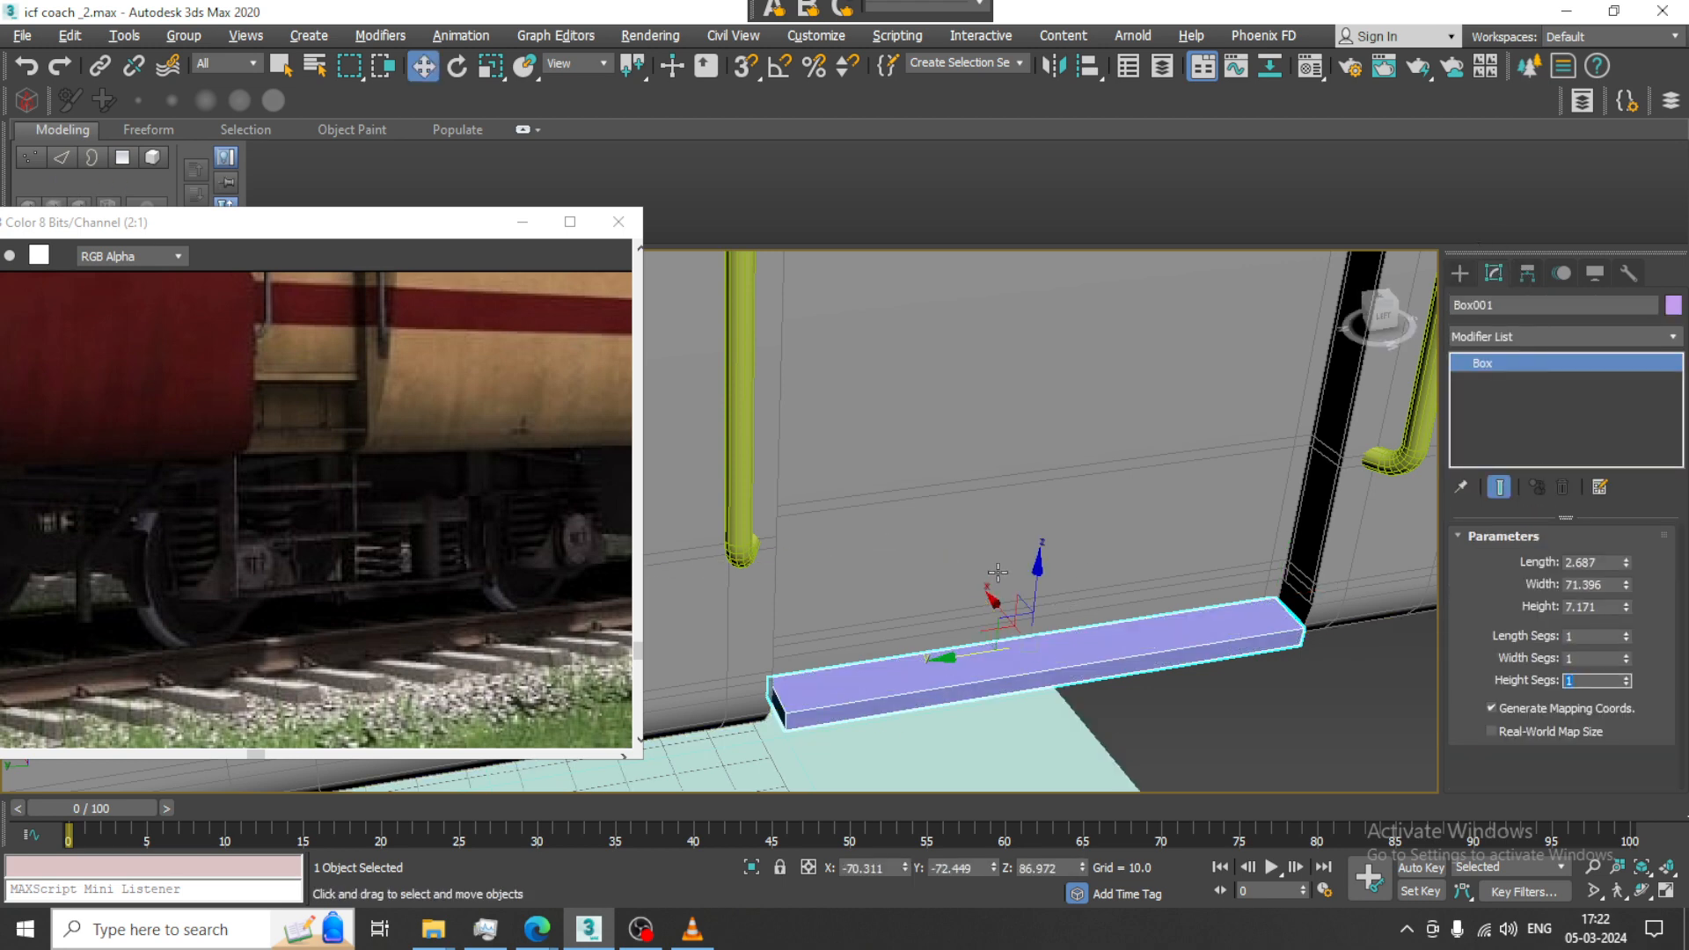
Move the sill box along X to about -69.67 and convert it to Editable Poly
middle_click_drag(1011, 563, 1098, 528, "alt")
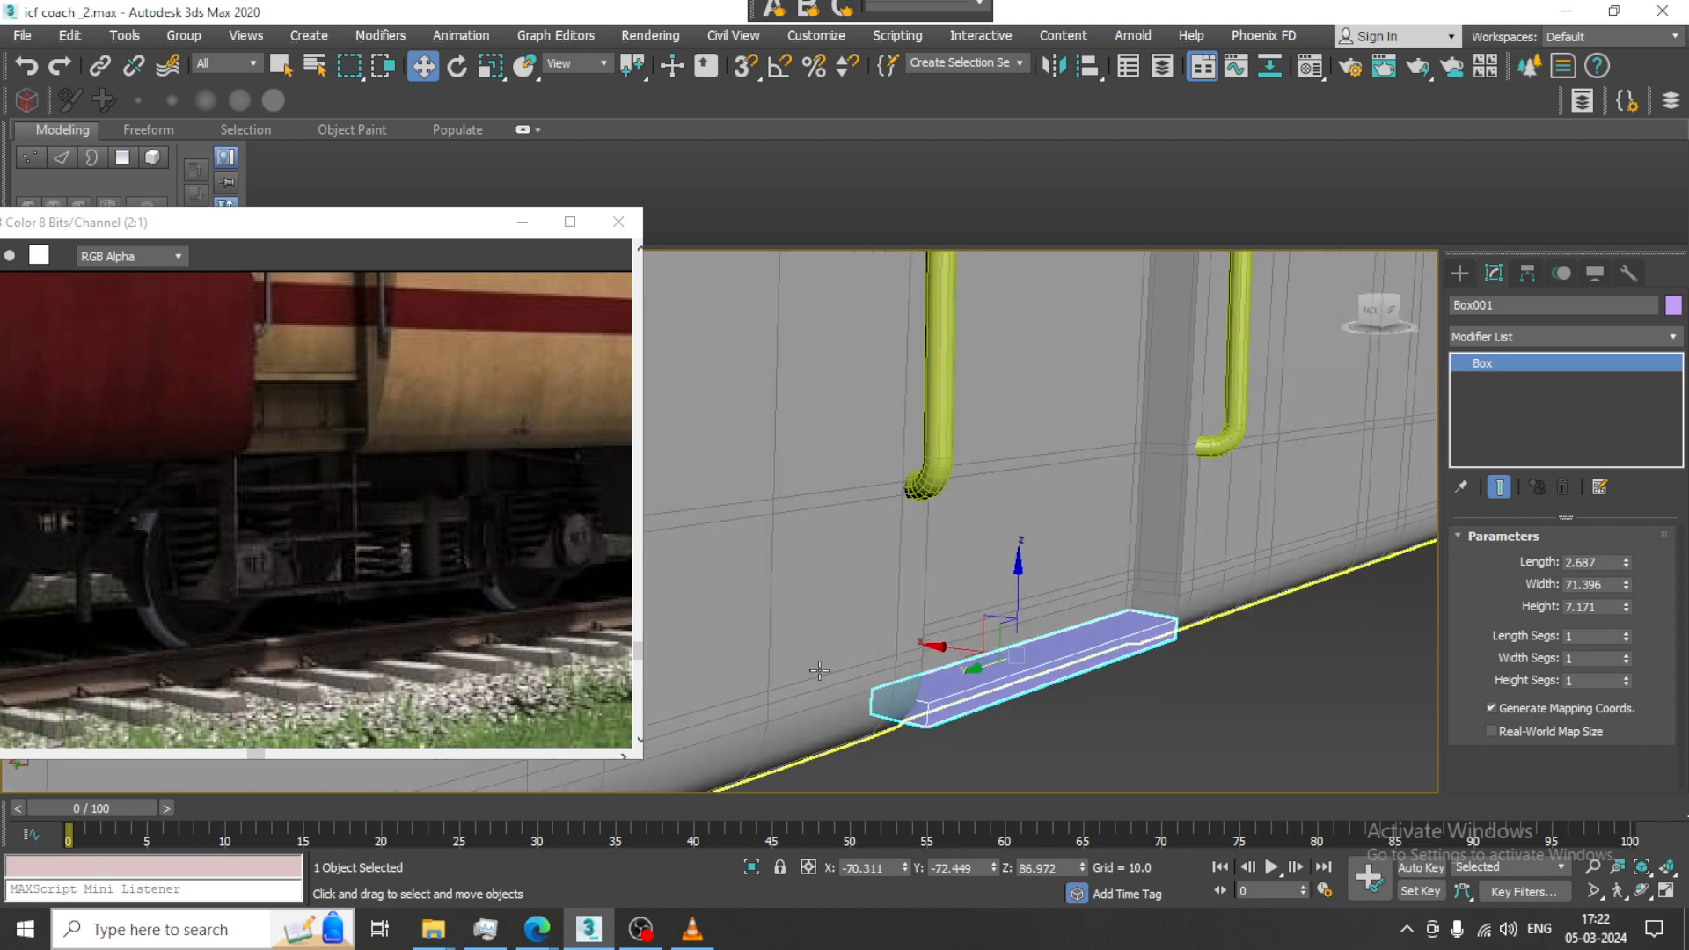
key("r")
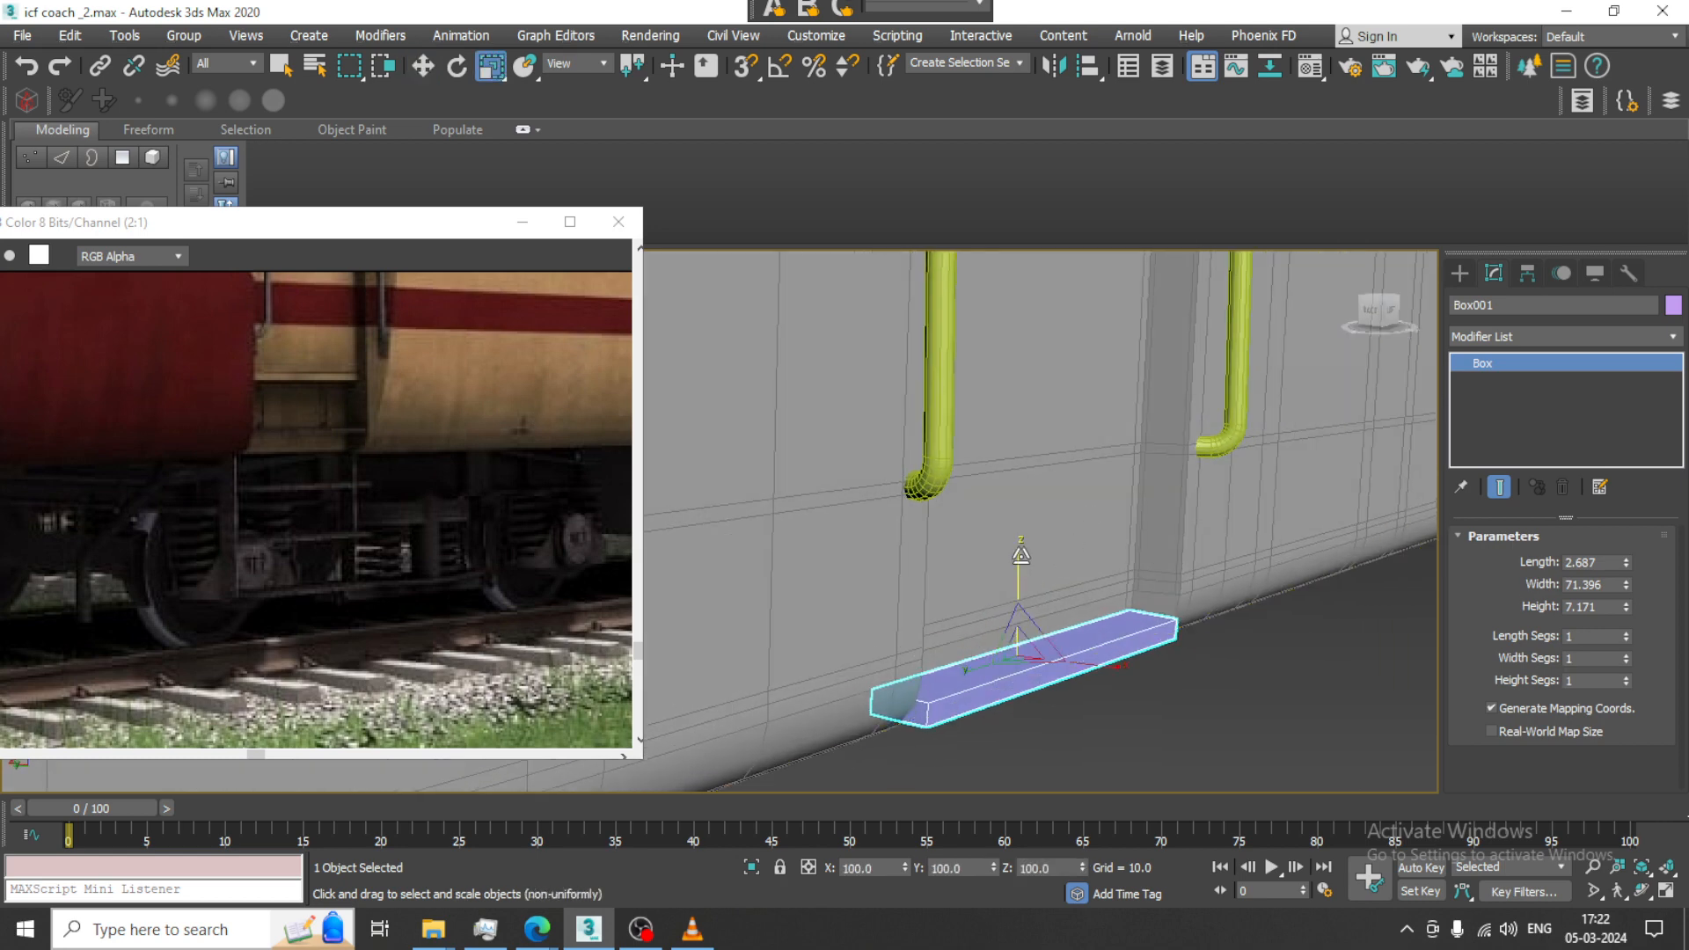
key("w")
middle_click_drag(994, 633, 982, 650, "alt")
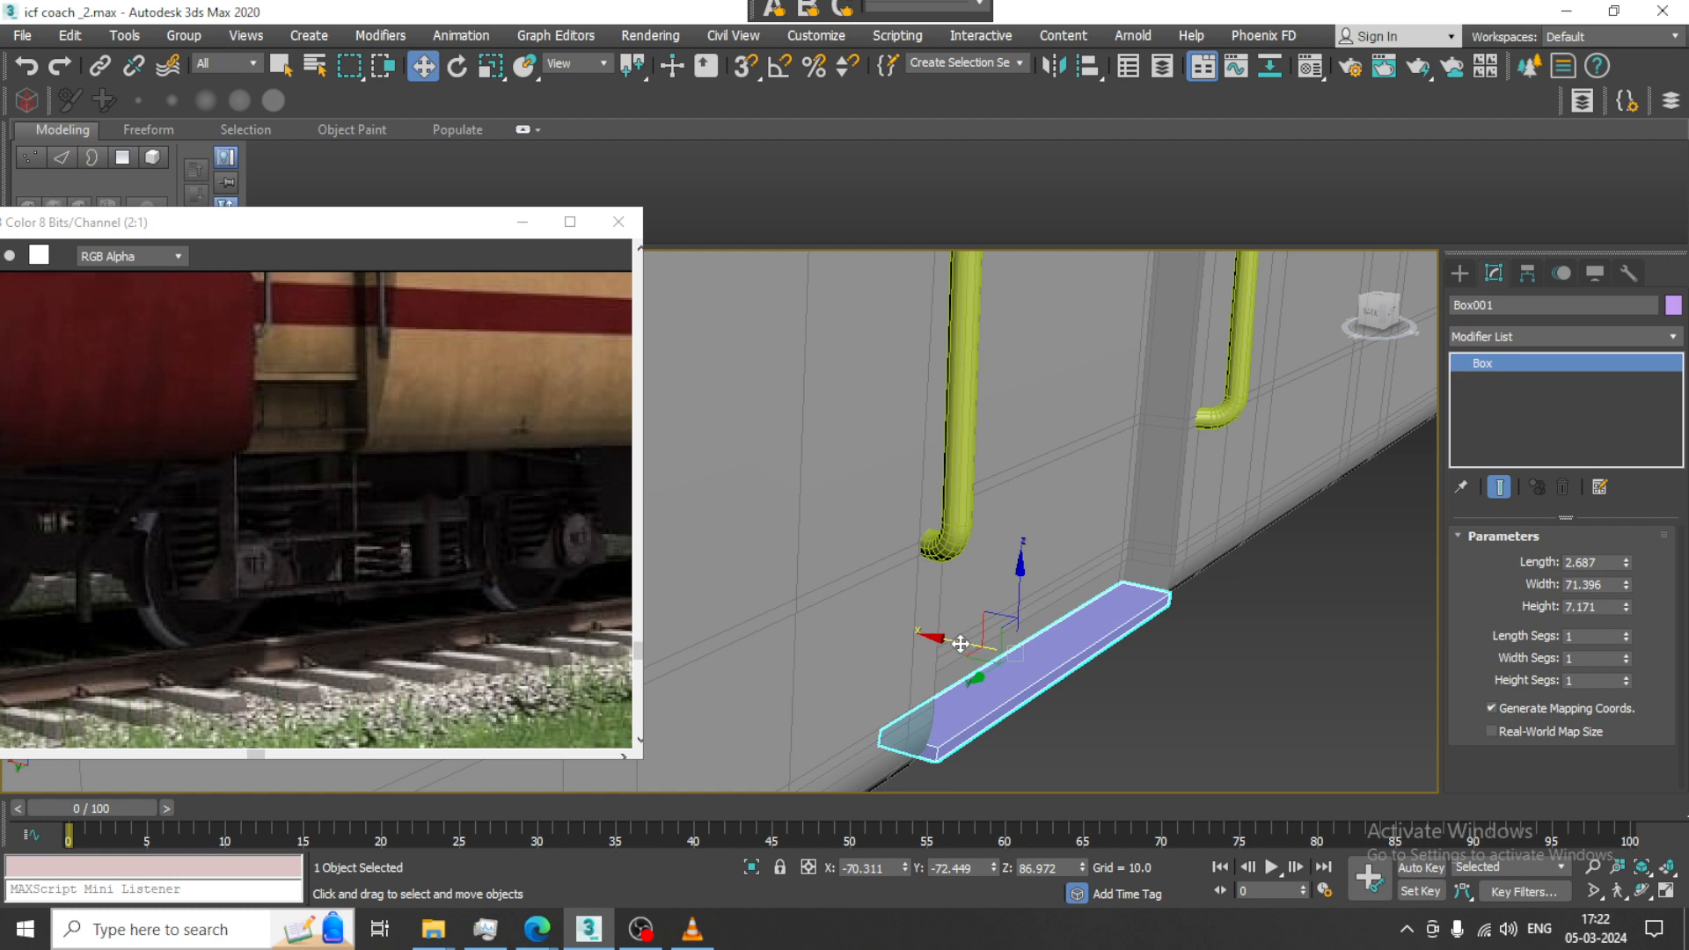
left_click_drag(960, 644, 954, 643)
mouse_move(1037, 656)
middle_mouse_down("alt")
mouse_move(1080, 670)
mouse_move(1020, 640)
middle_mouse_up("alt")
right_click(928, 666)
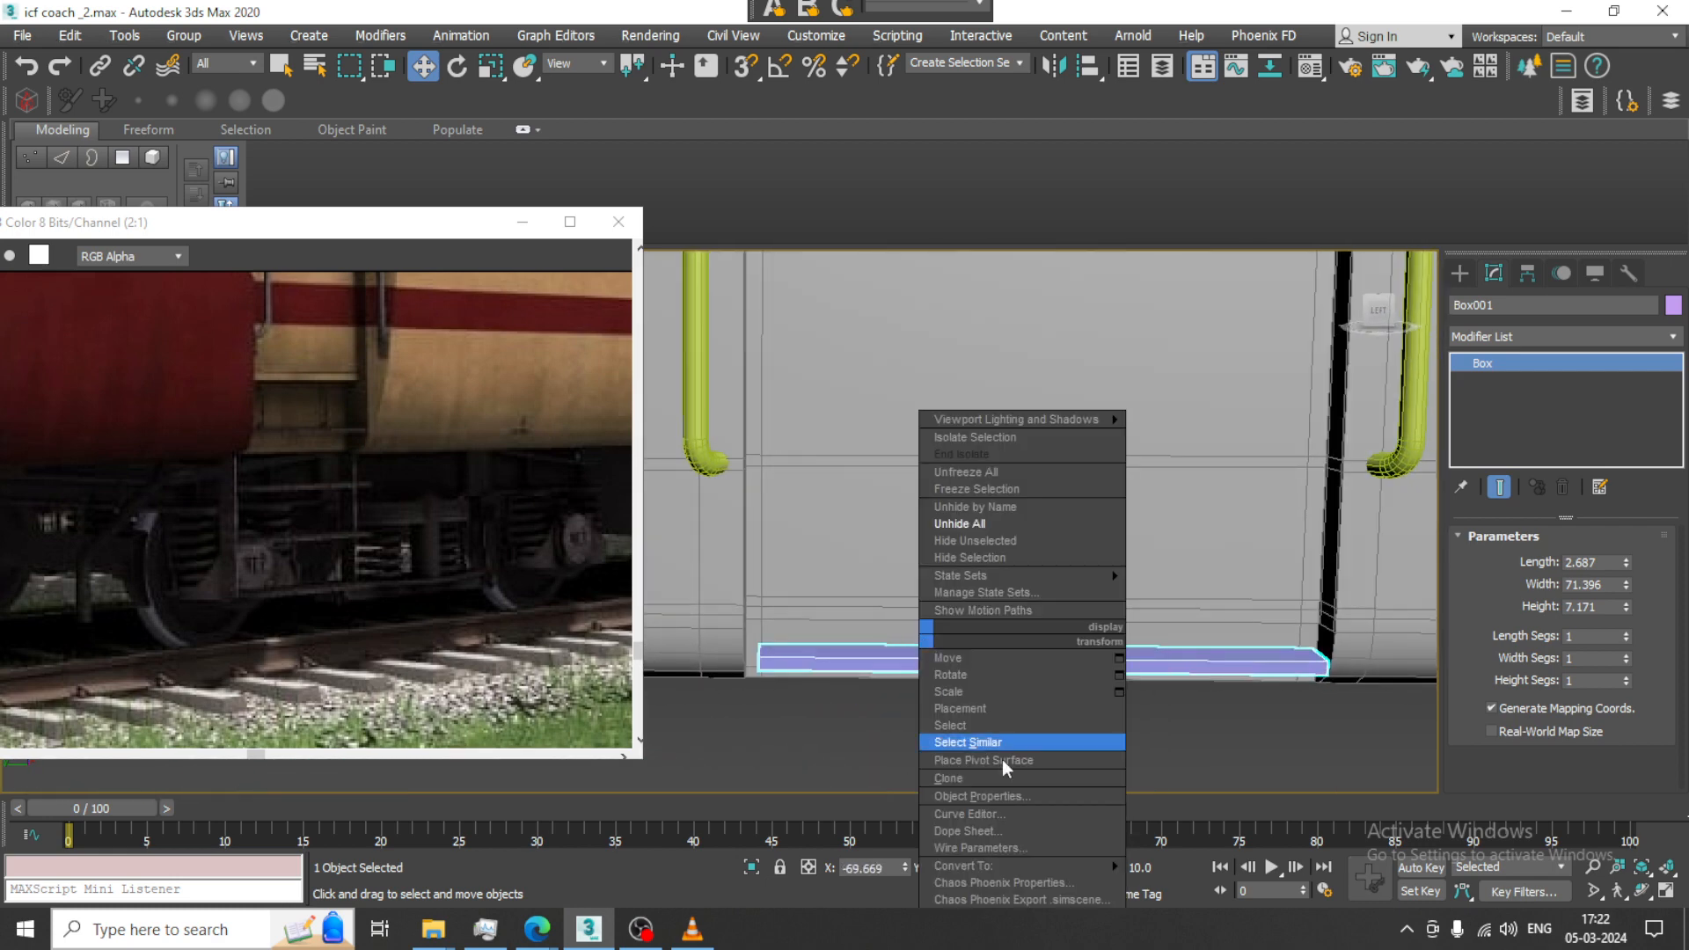
mouse_move(1052, 871)
left_click(1267, 849)
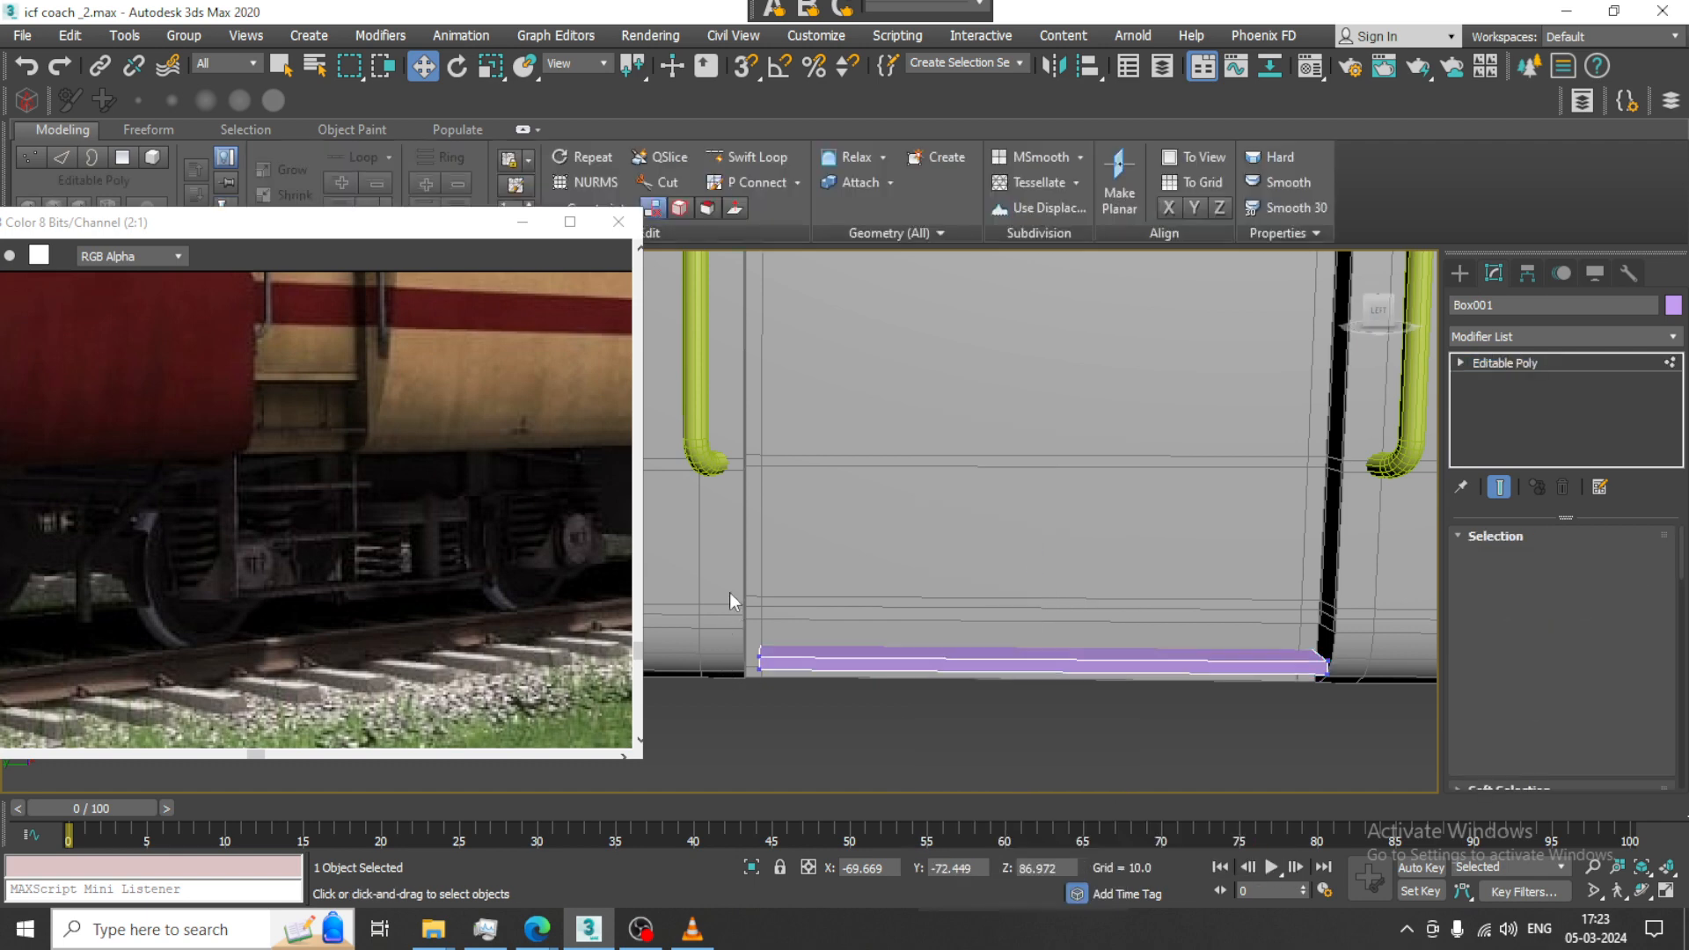
Move the vertices at one end of the sill box along Y to the doorway's side edge, and leave vertex editing
key("1")
left_click_drag(716, 573, 859, 754)
left_click_drag(706, 661, 683, 655)
middle_click_drag(1028, 601, 1050, 595, "alt")
middle_click_drag(1050, 595, 1013, 565)
left_click(1538, 364)
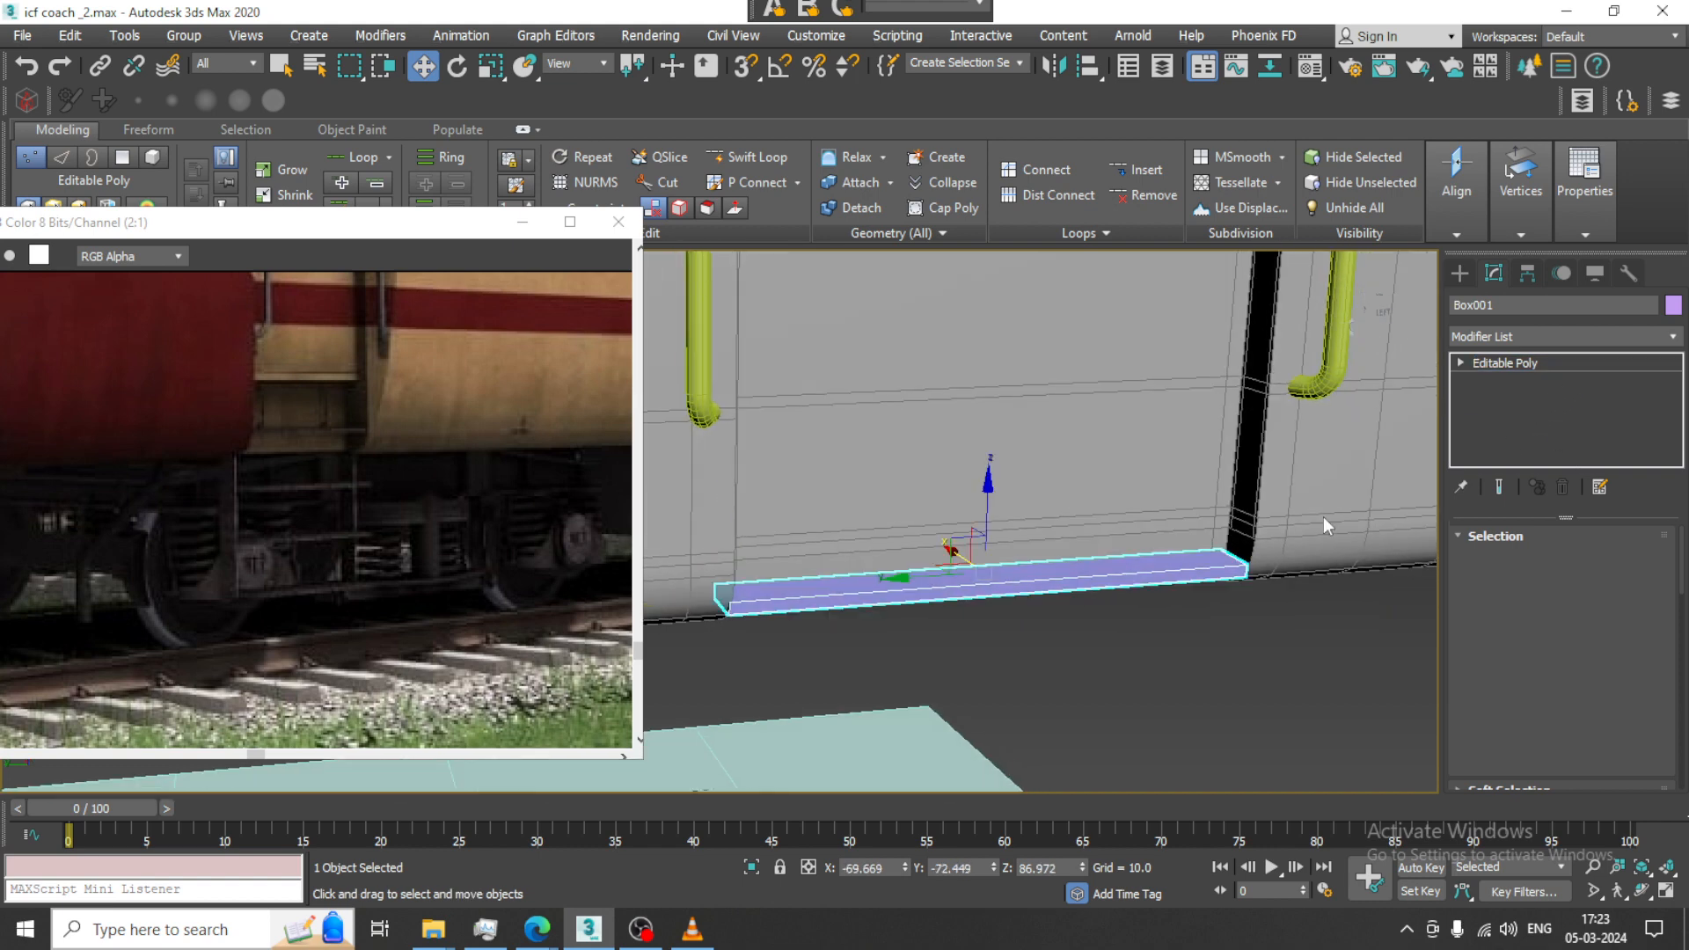
Connect the four lengthwise edges of the sill box with 2 segments and pinch 96, and leave edge editing
middle_click_drag(1323, 516, 1200, 438, "alt")
left_click_drag(985, 493, 1046, 705)
middle_click_drag(978, 553, 990, 588, "alt")
left_click_drag(1528, 732, 1498, 564)
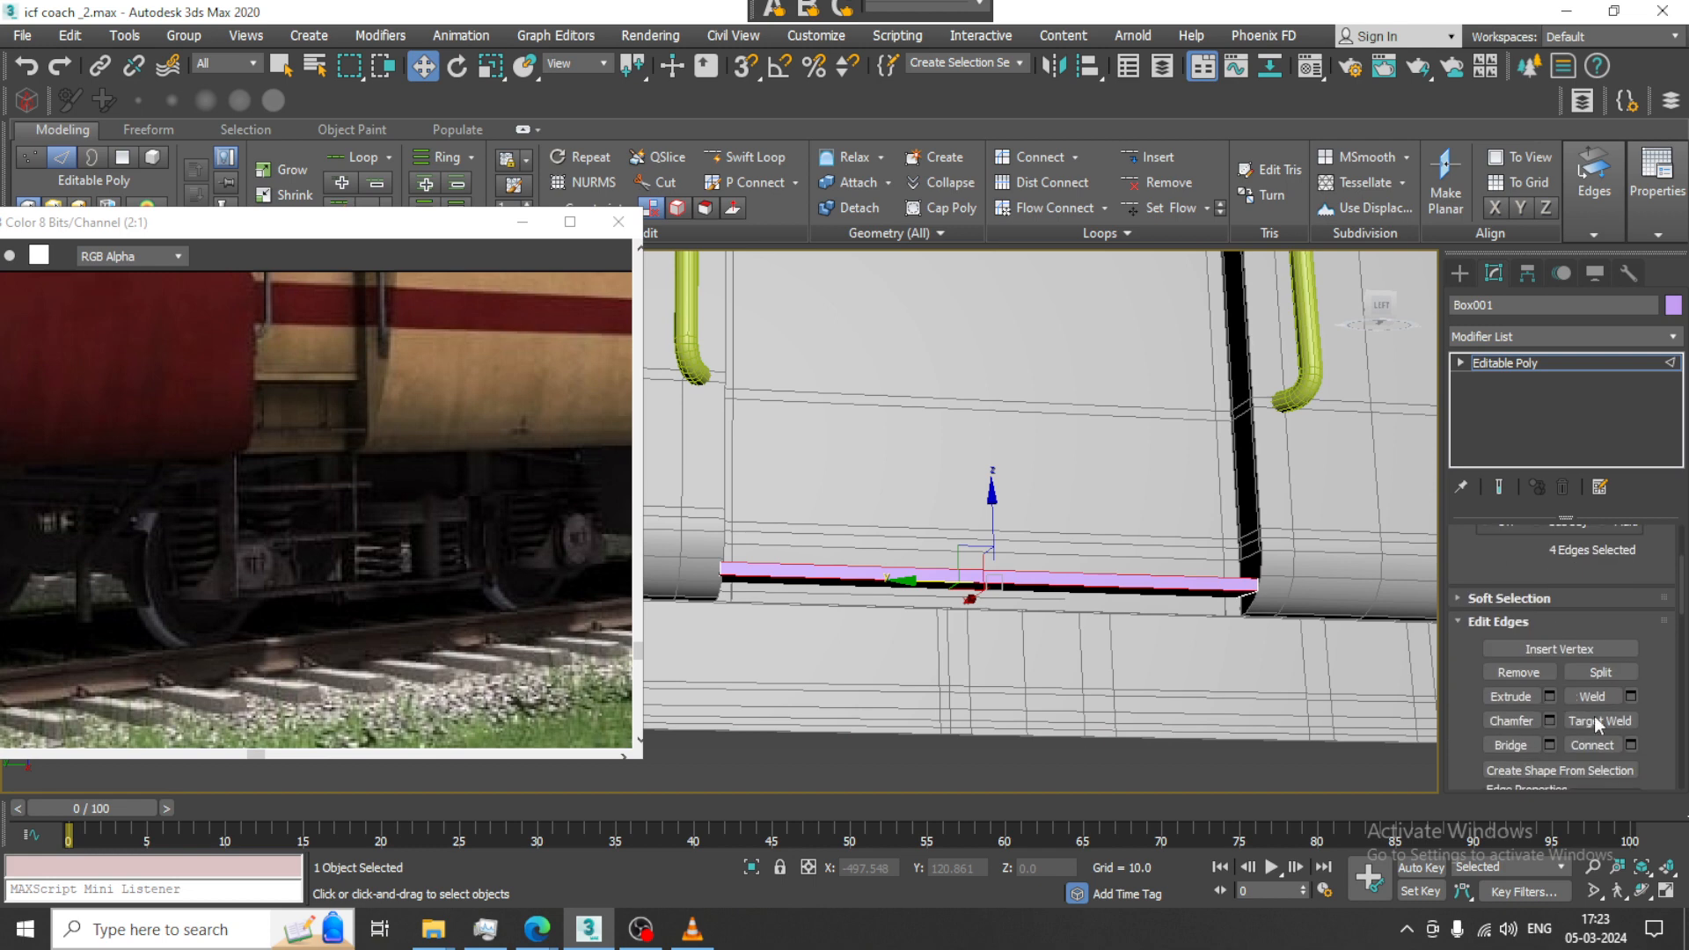
left_click(1631, 745)
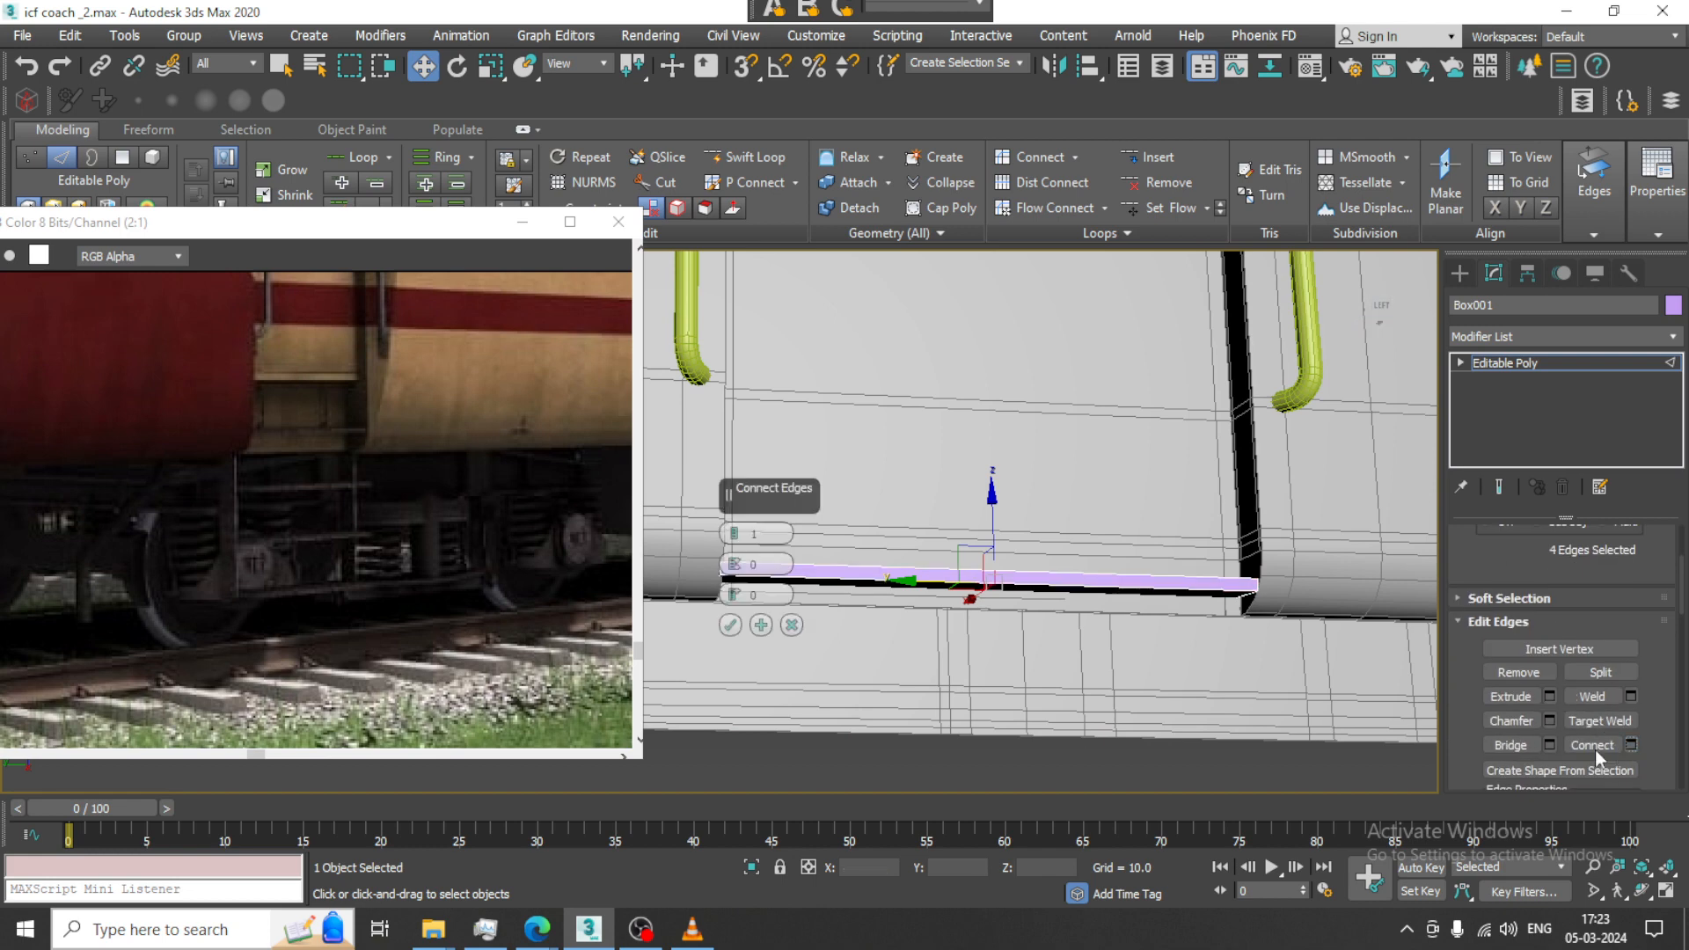
left_click(733, 531)
middle_click_drag(832, 556, 845, 588, "alt")
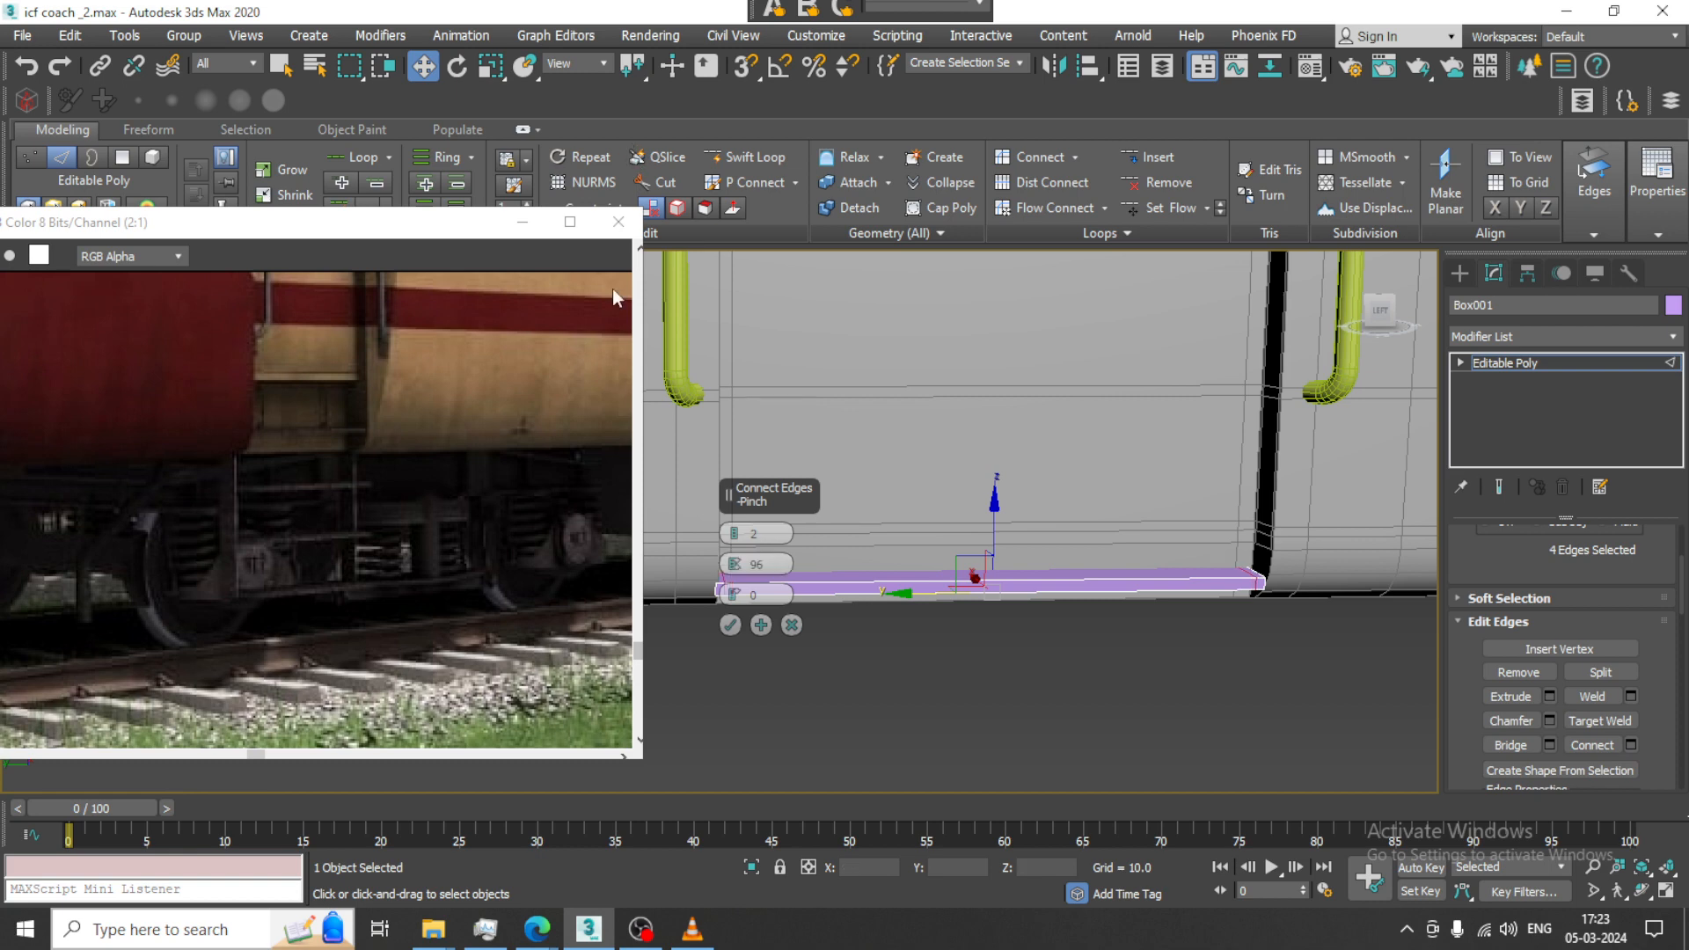
left_click(731, 625)
middle_click_drag(1055, 563, 1376, 500, "alt")
left_click(1506, 362)
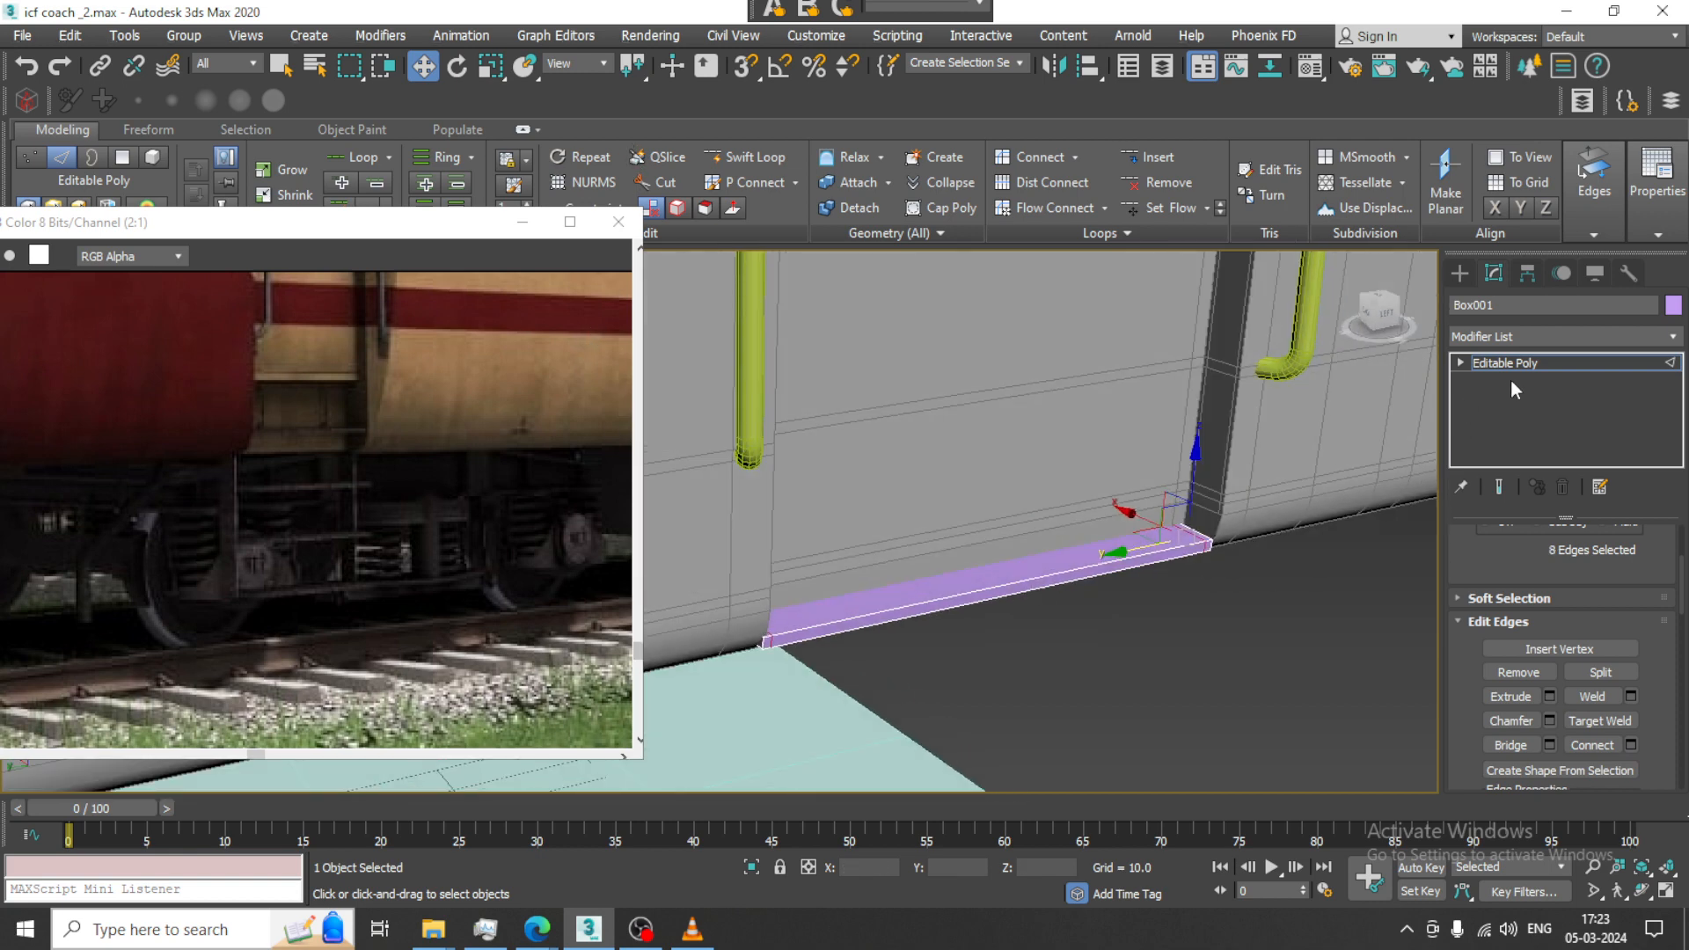
Move the sill box slightly down and along X, to about X -69.87 and Z 85.65, beneath the doorway
scroll(1098, 476, "up", 3)
left_click_drag(887, 565, 946, 542)
middle_click_drag(1056, 533, 935, 498, "alt")
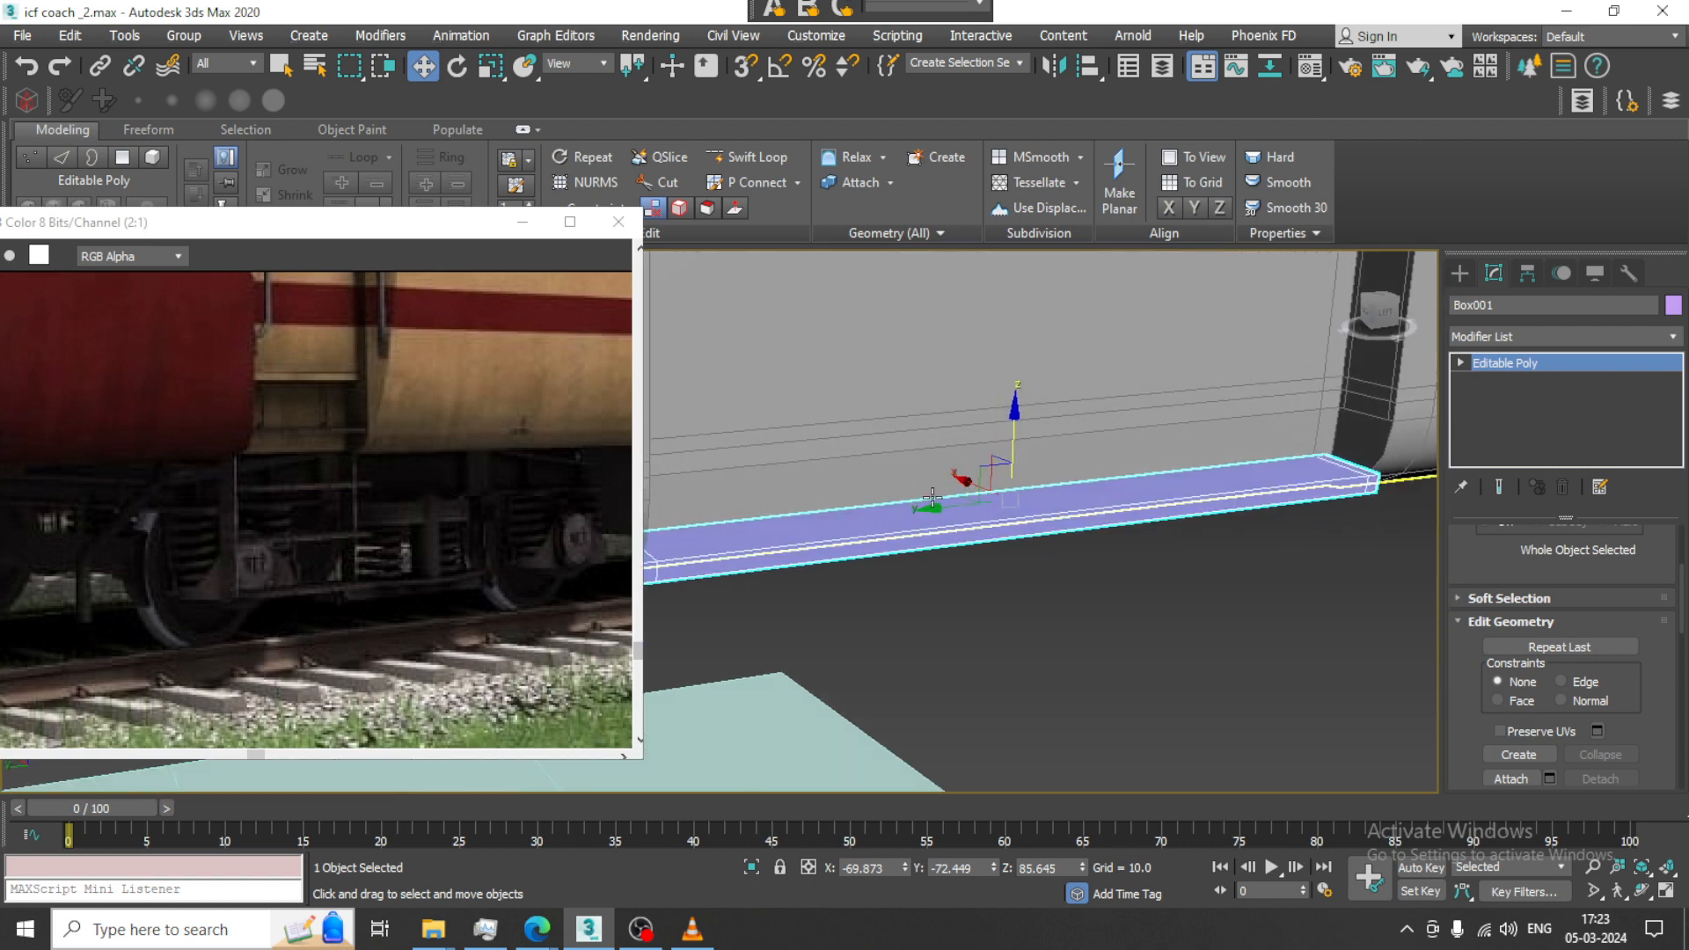
key("2")
left_click_drag(901, 673, 1089, 498)
middle_click_drag(1188, 556, 1170, 560, "alt")
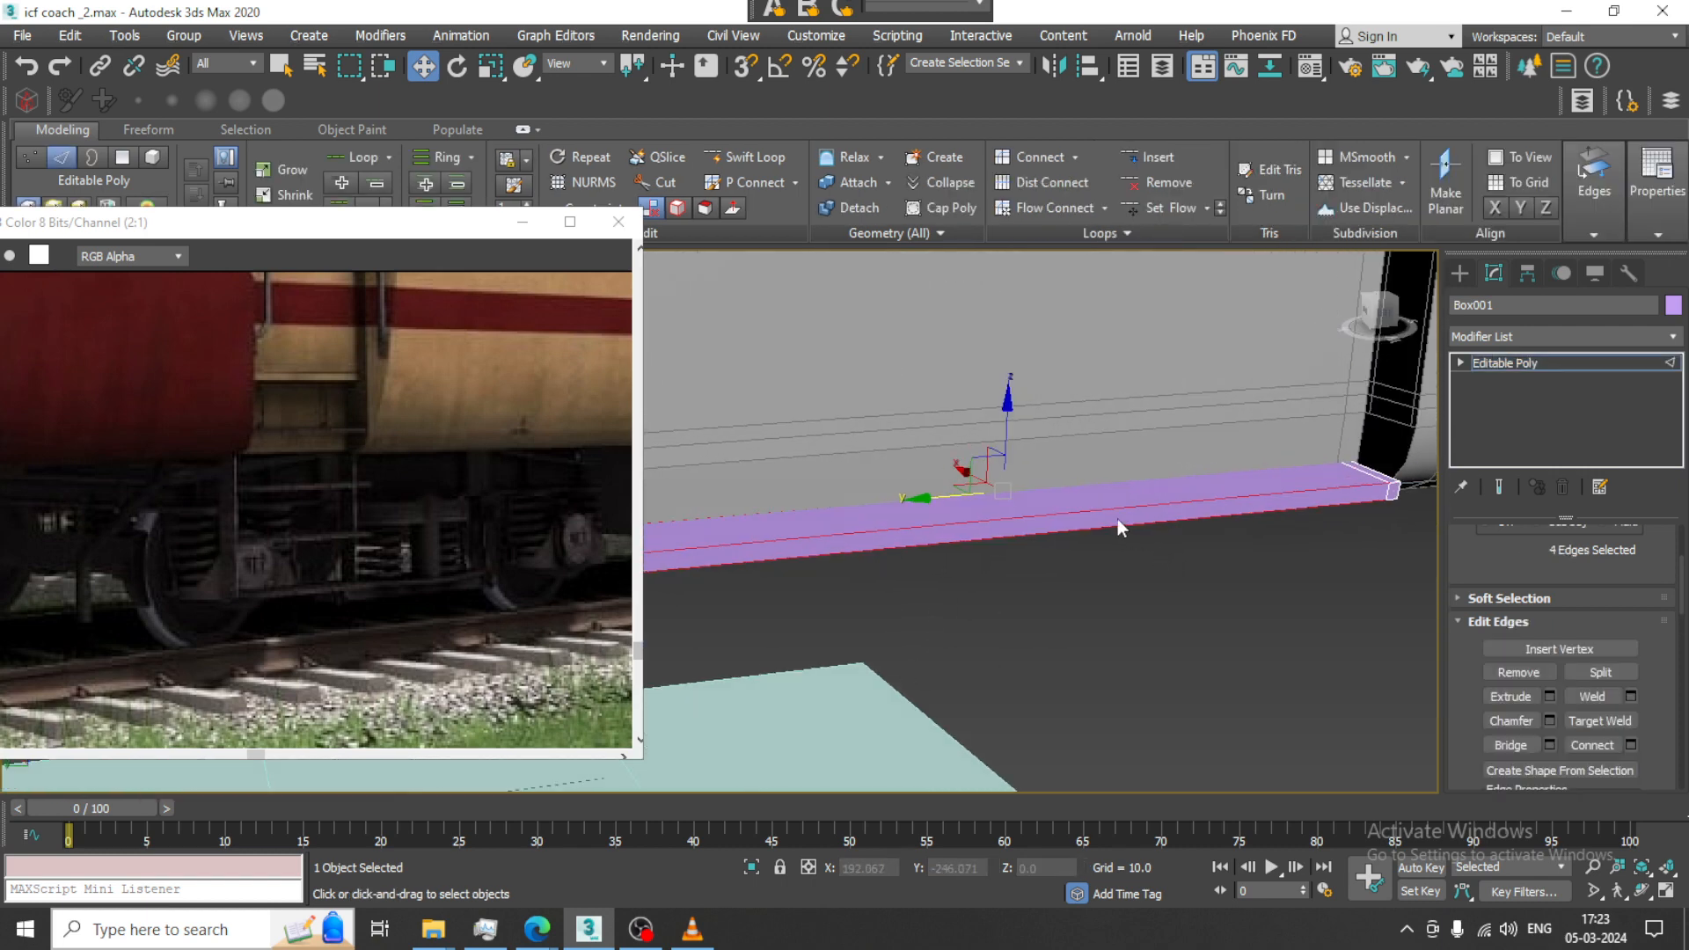
left_click(1058, 513, "alt")
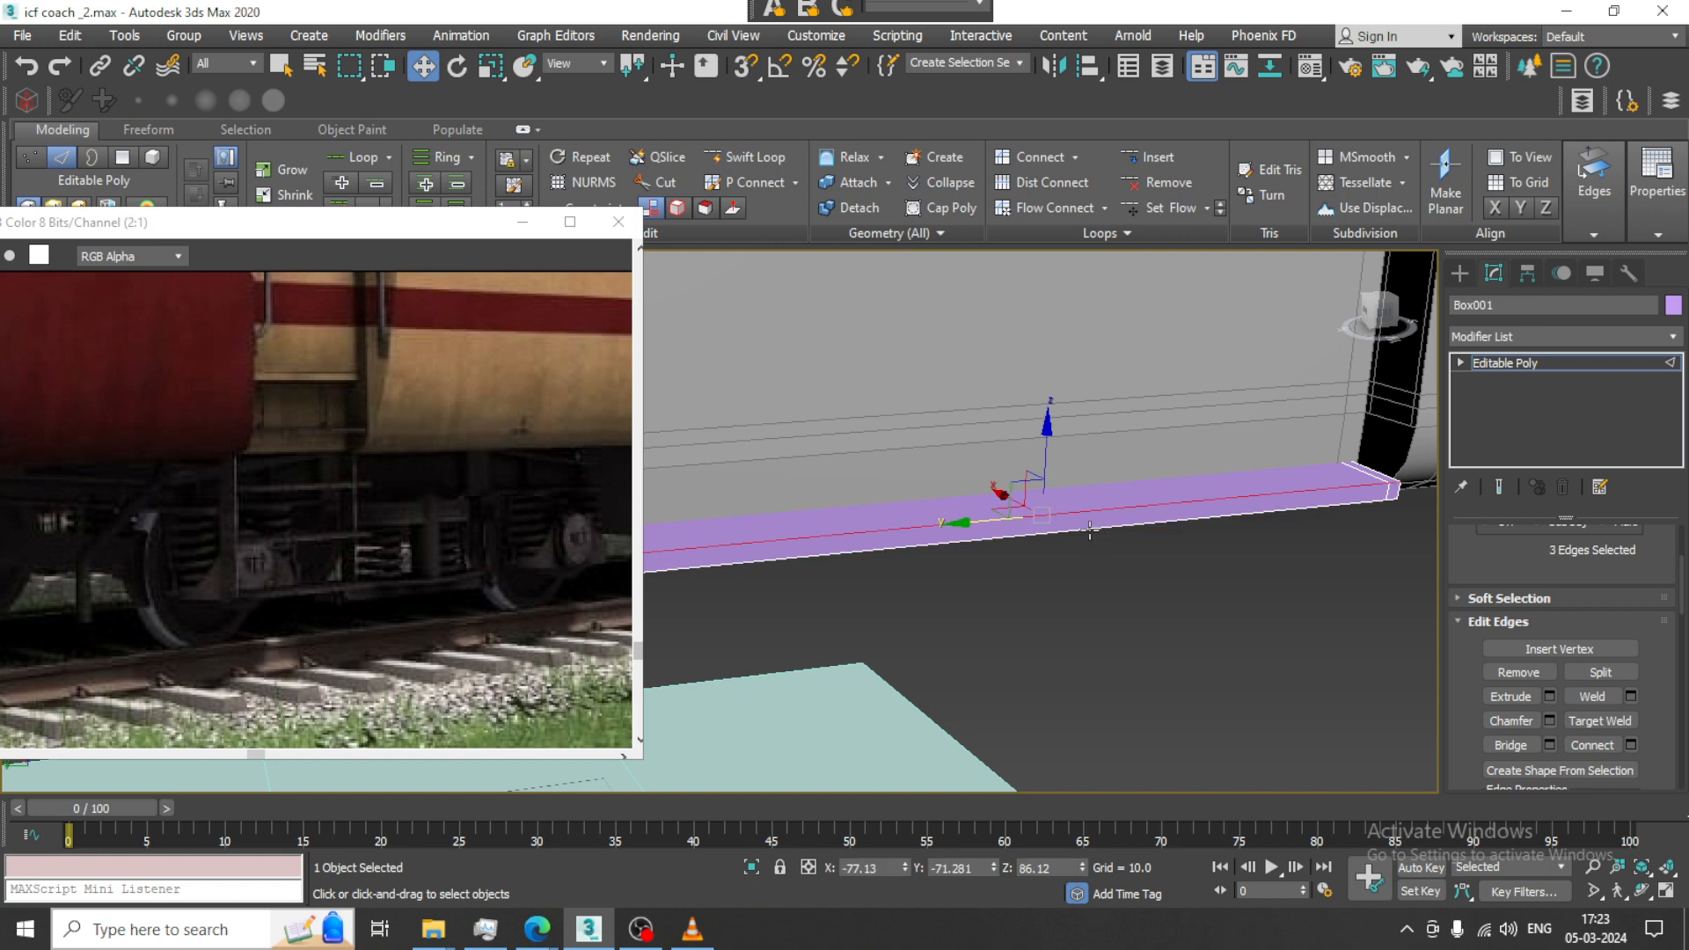
left_click(1543, 370)
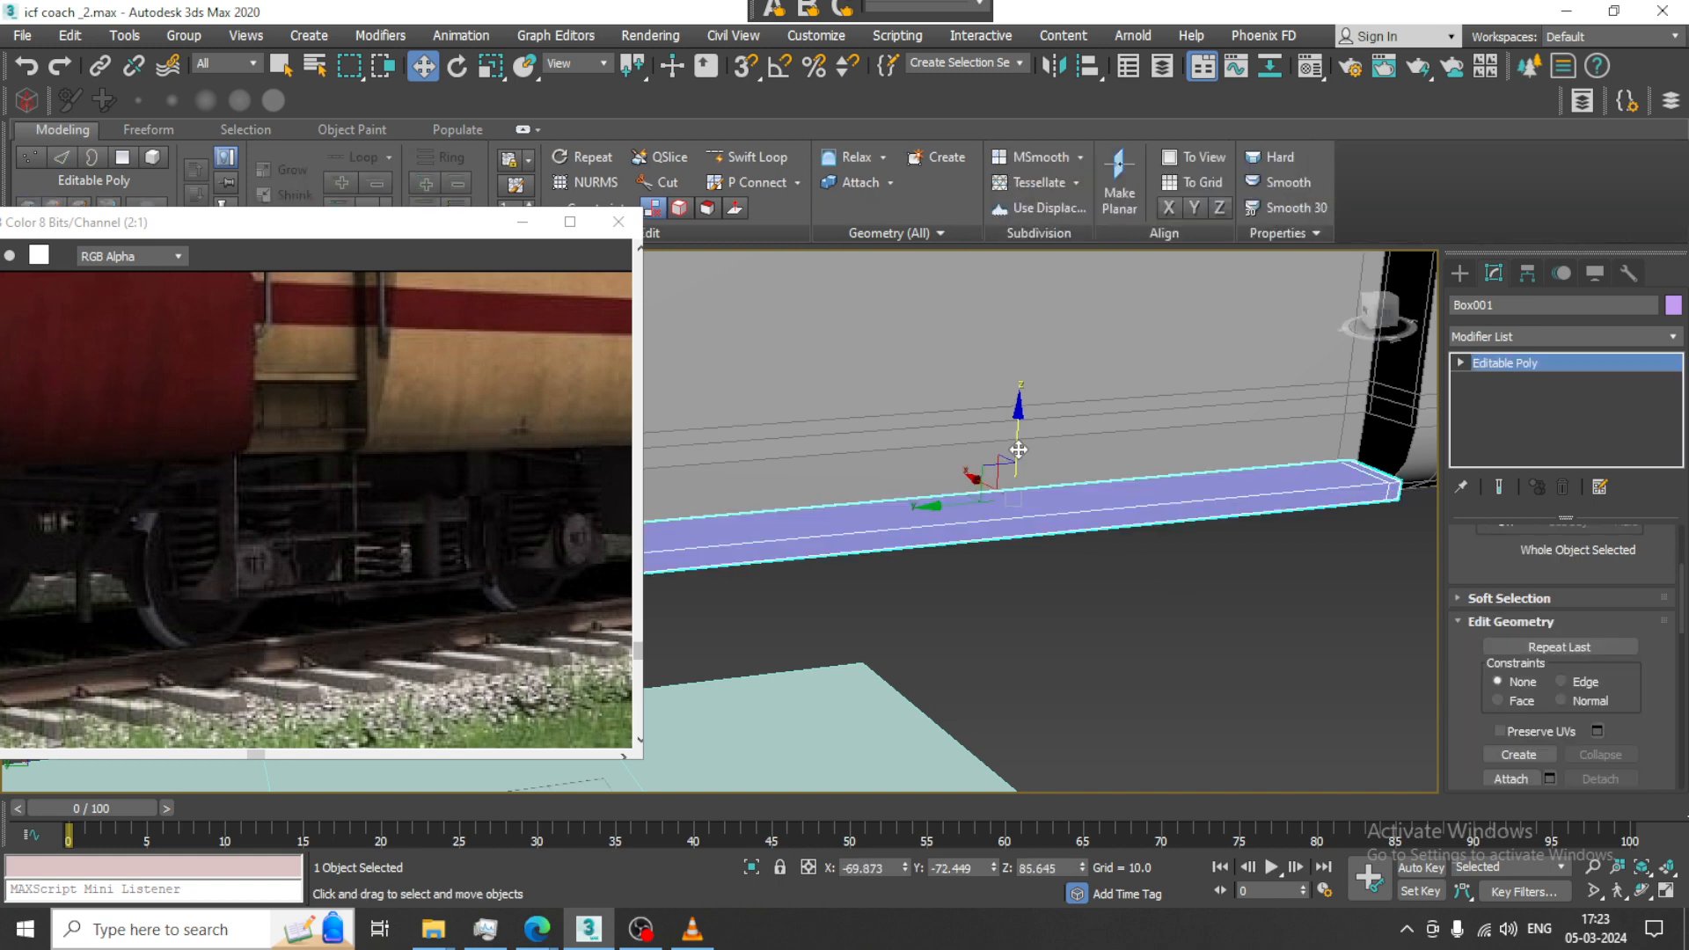
Clone the sill box downward as 3 copies spaced about 21.5 units apart along Z
middle_click_drag(1019, 447, 1056, 413, "alt")
scroll(1065, 437, "up", 2)
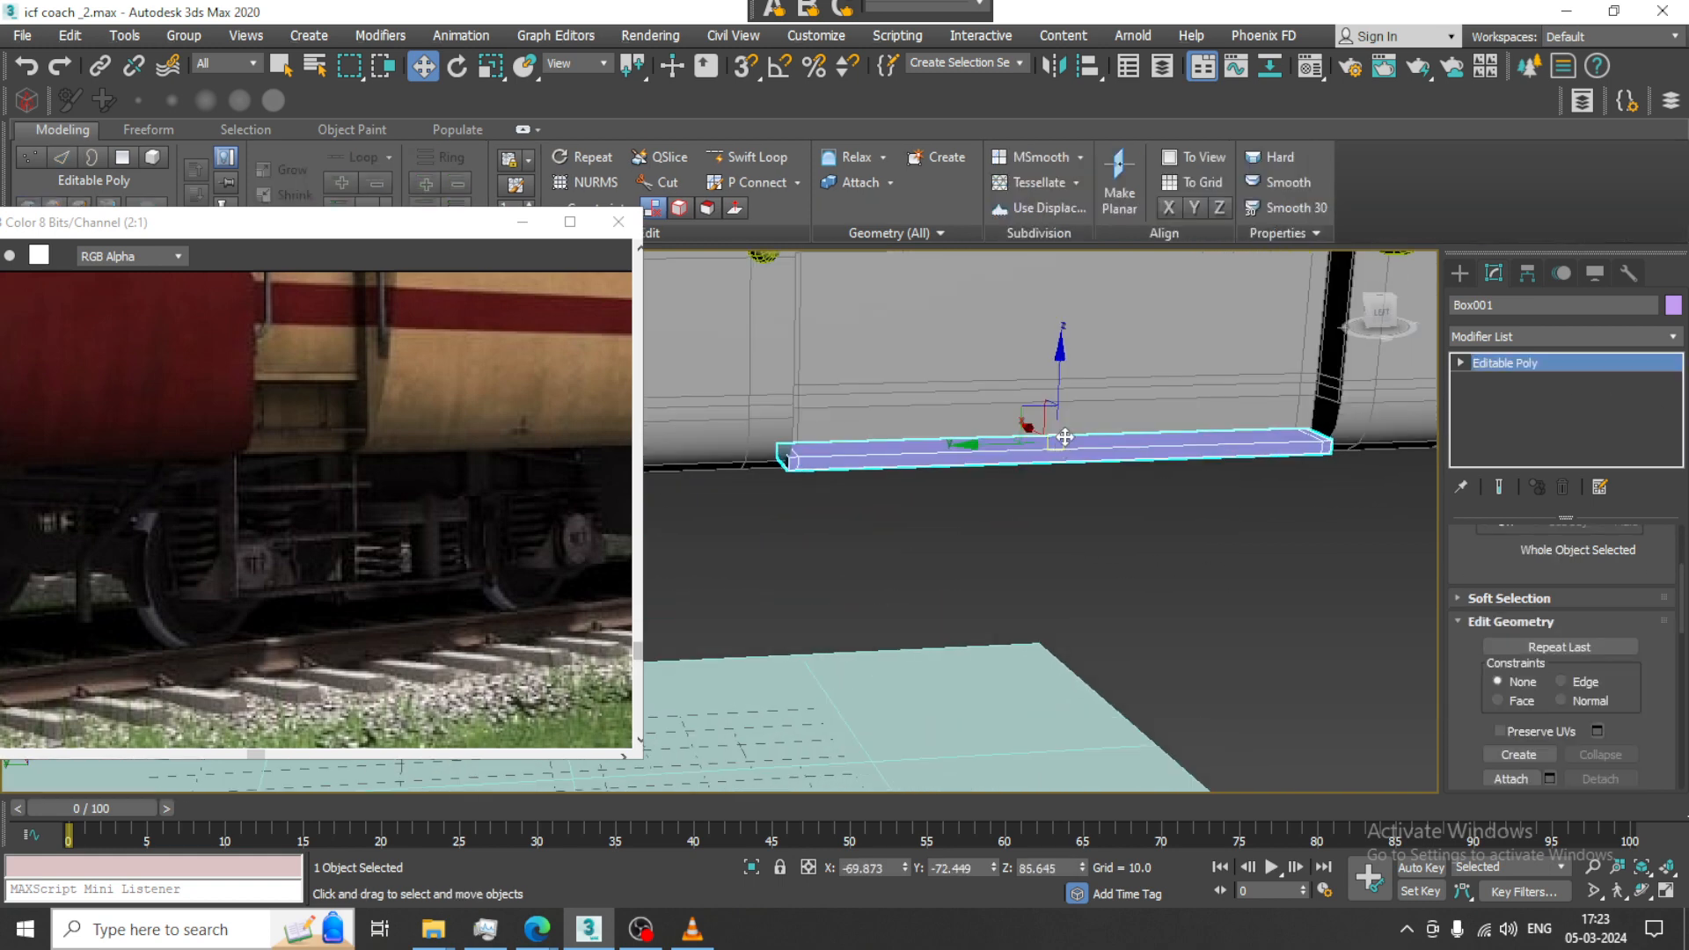
left_click_drag(1065, 391, 1108, 534, "shift")
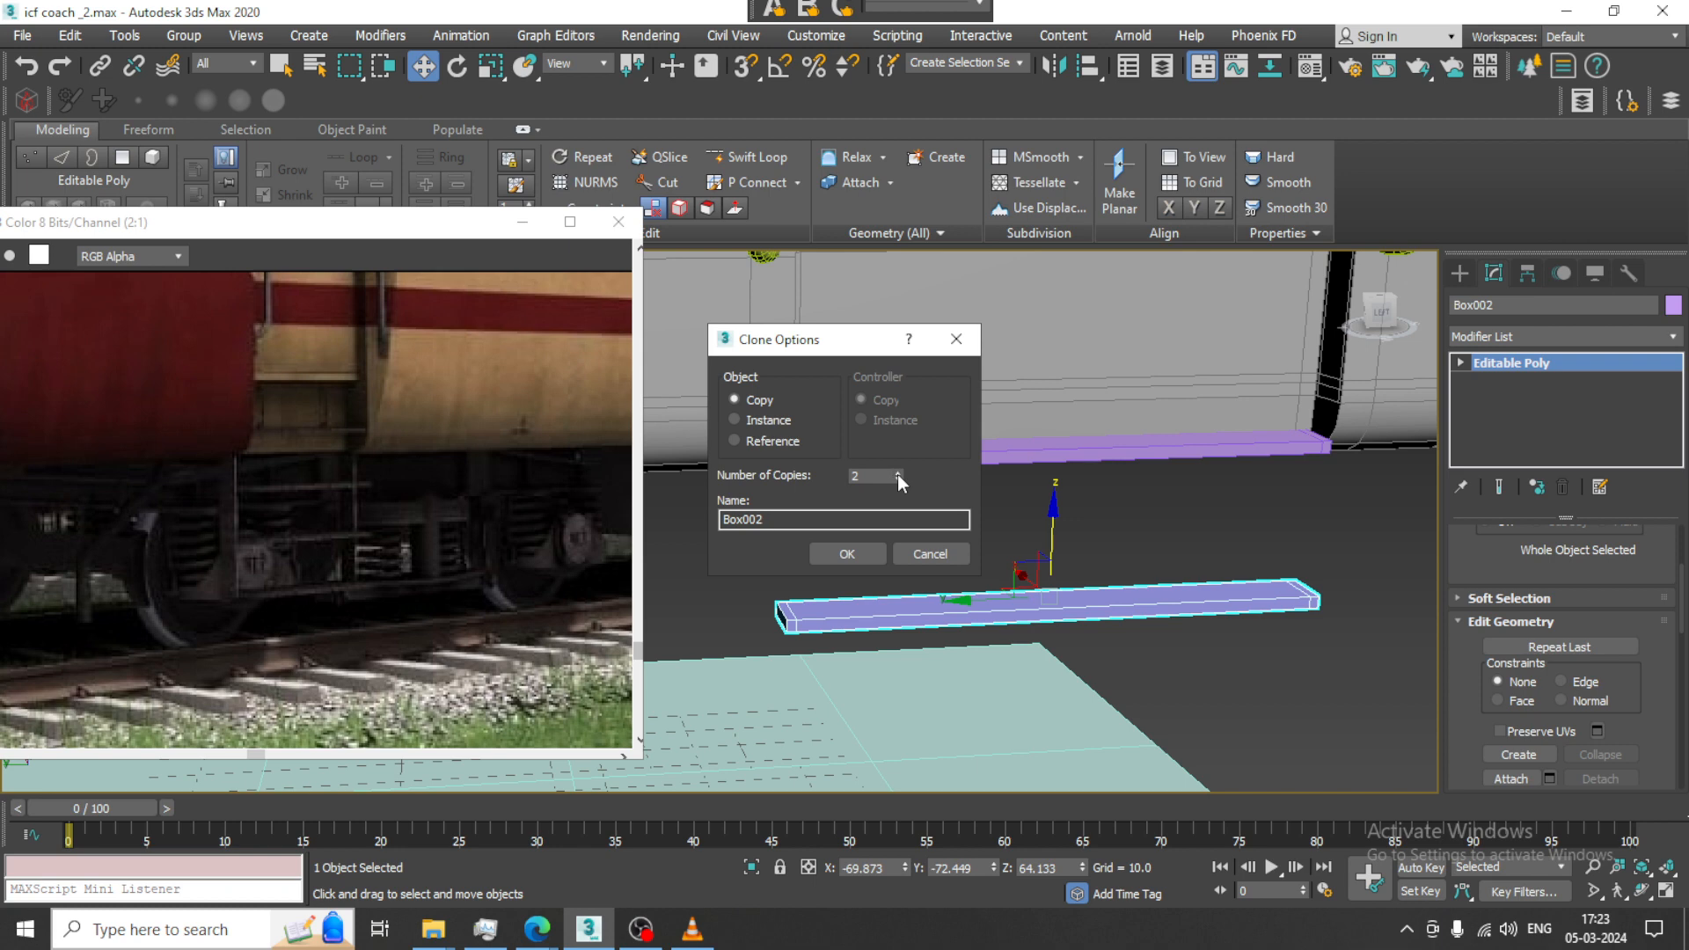
left_click(897, 473)
left_click(846, 554)
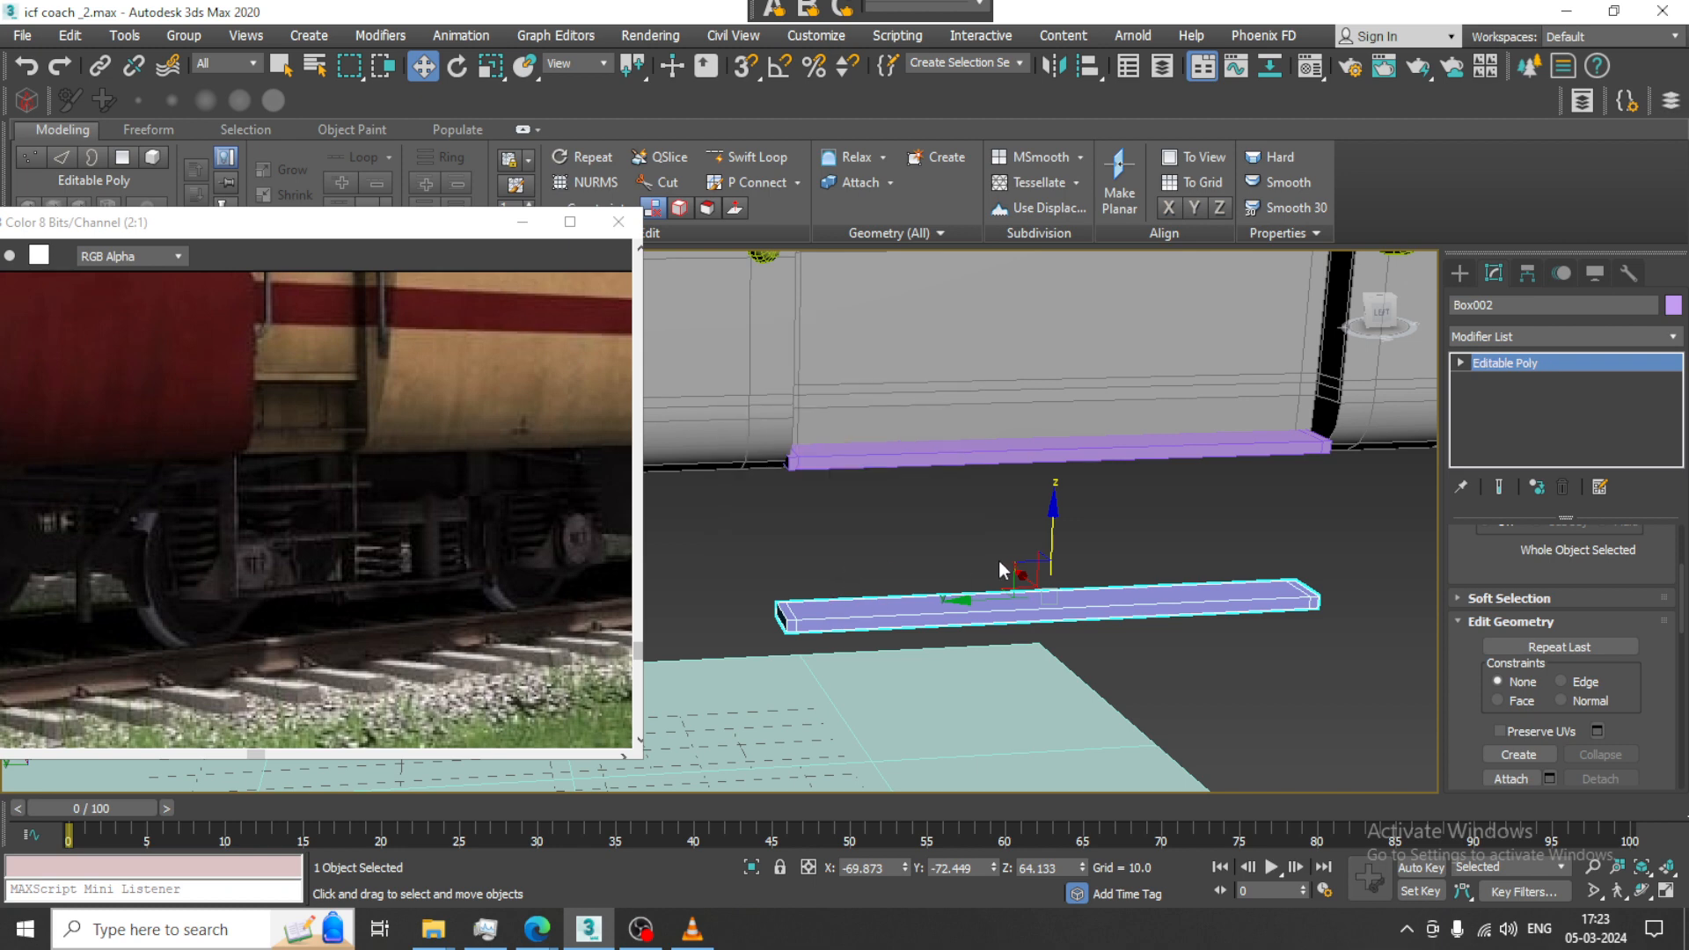
scroll(1002, 560, "down", 2)
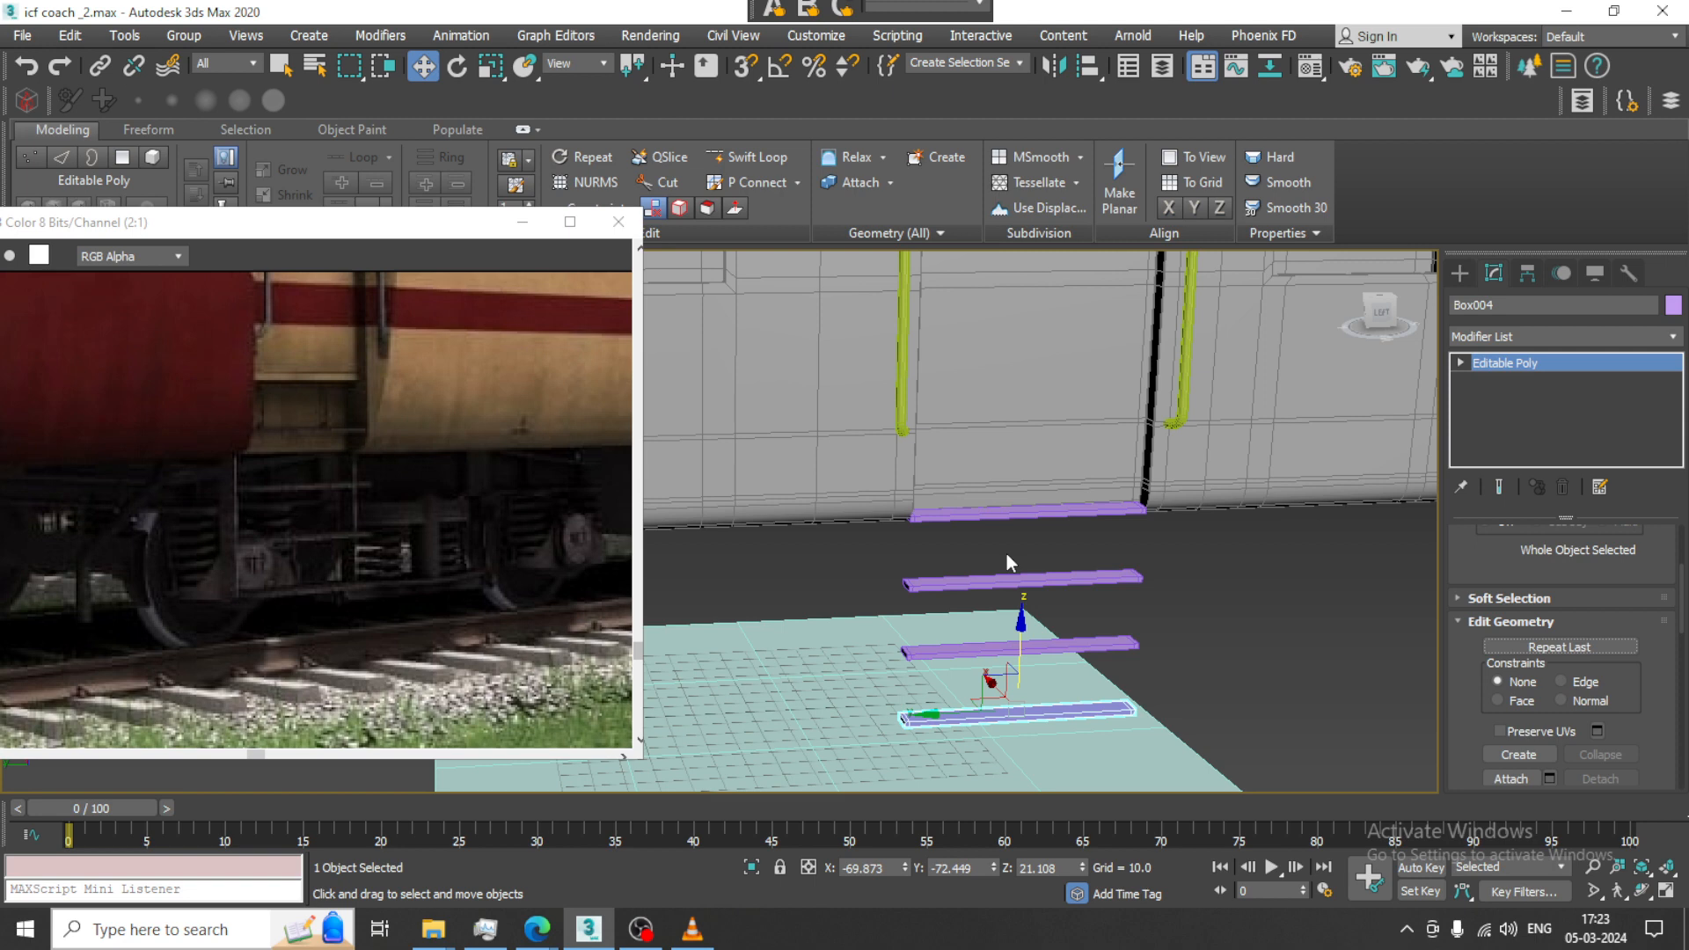
Attach the three cloned footstep bars to the top sill bar to form one object
middle_click_drag(1127, 584, 1243, 539)
left_click(987, 390)
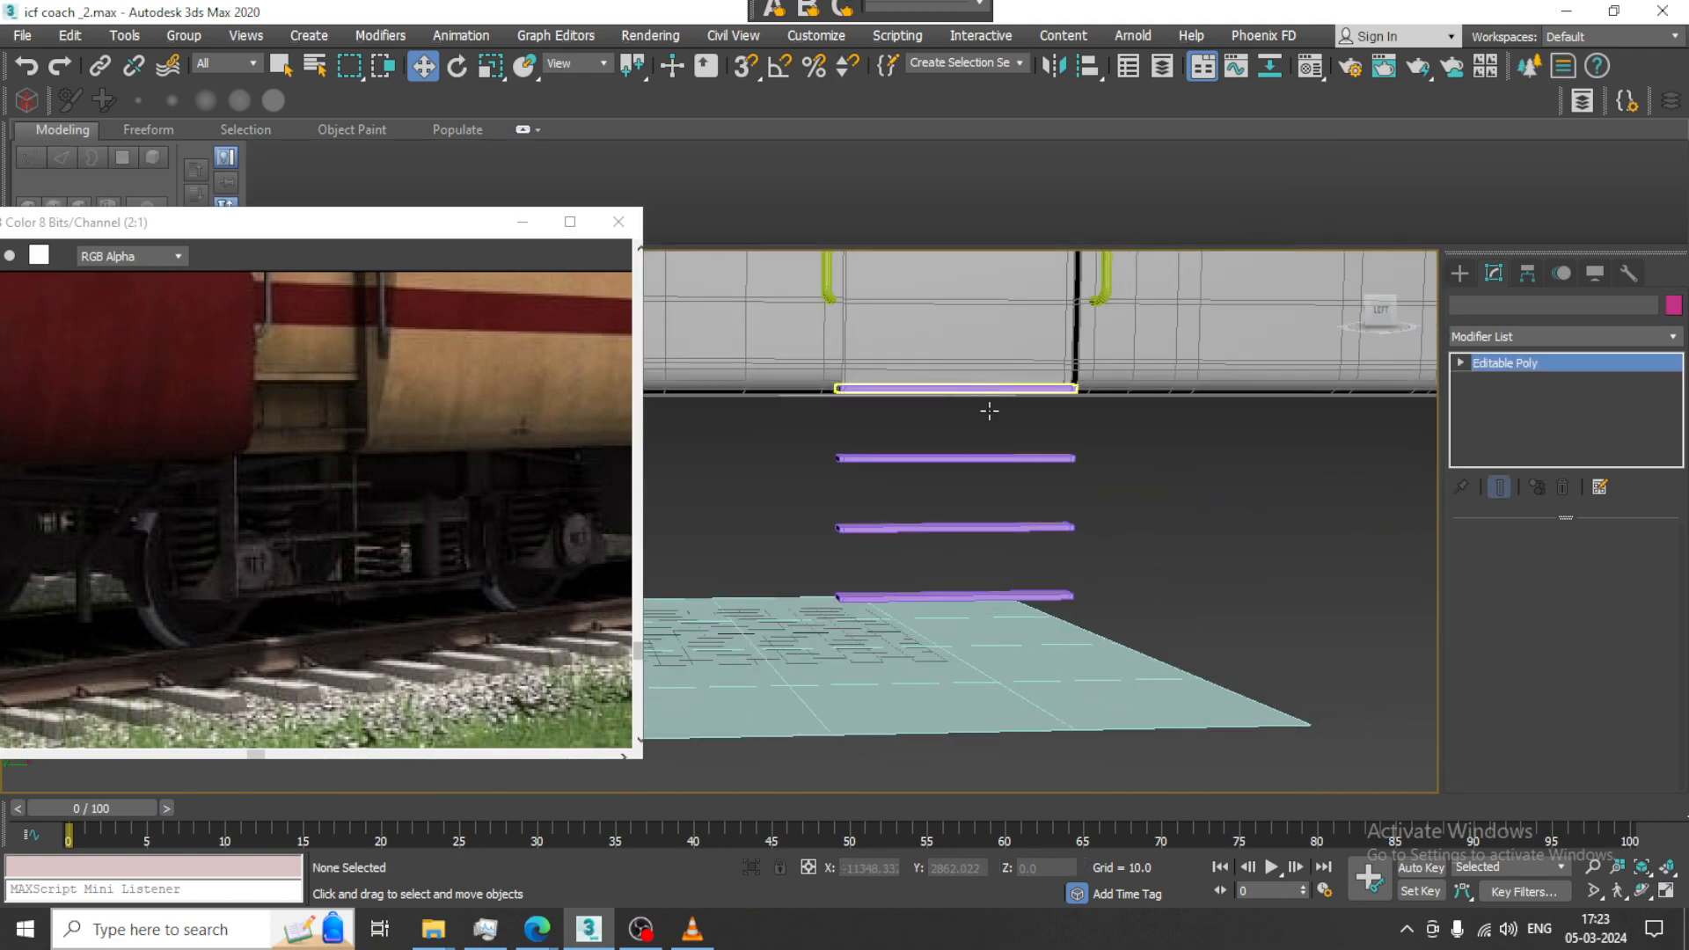
left_click_drag(1487, 720, 1500, 407)
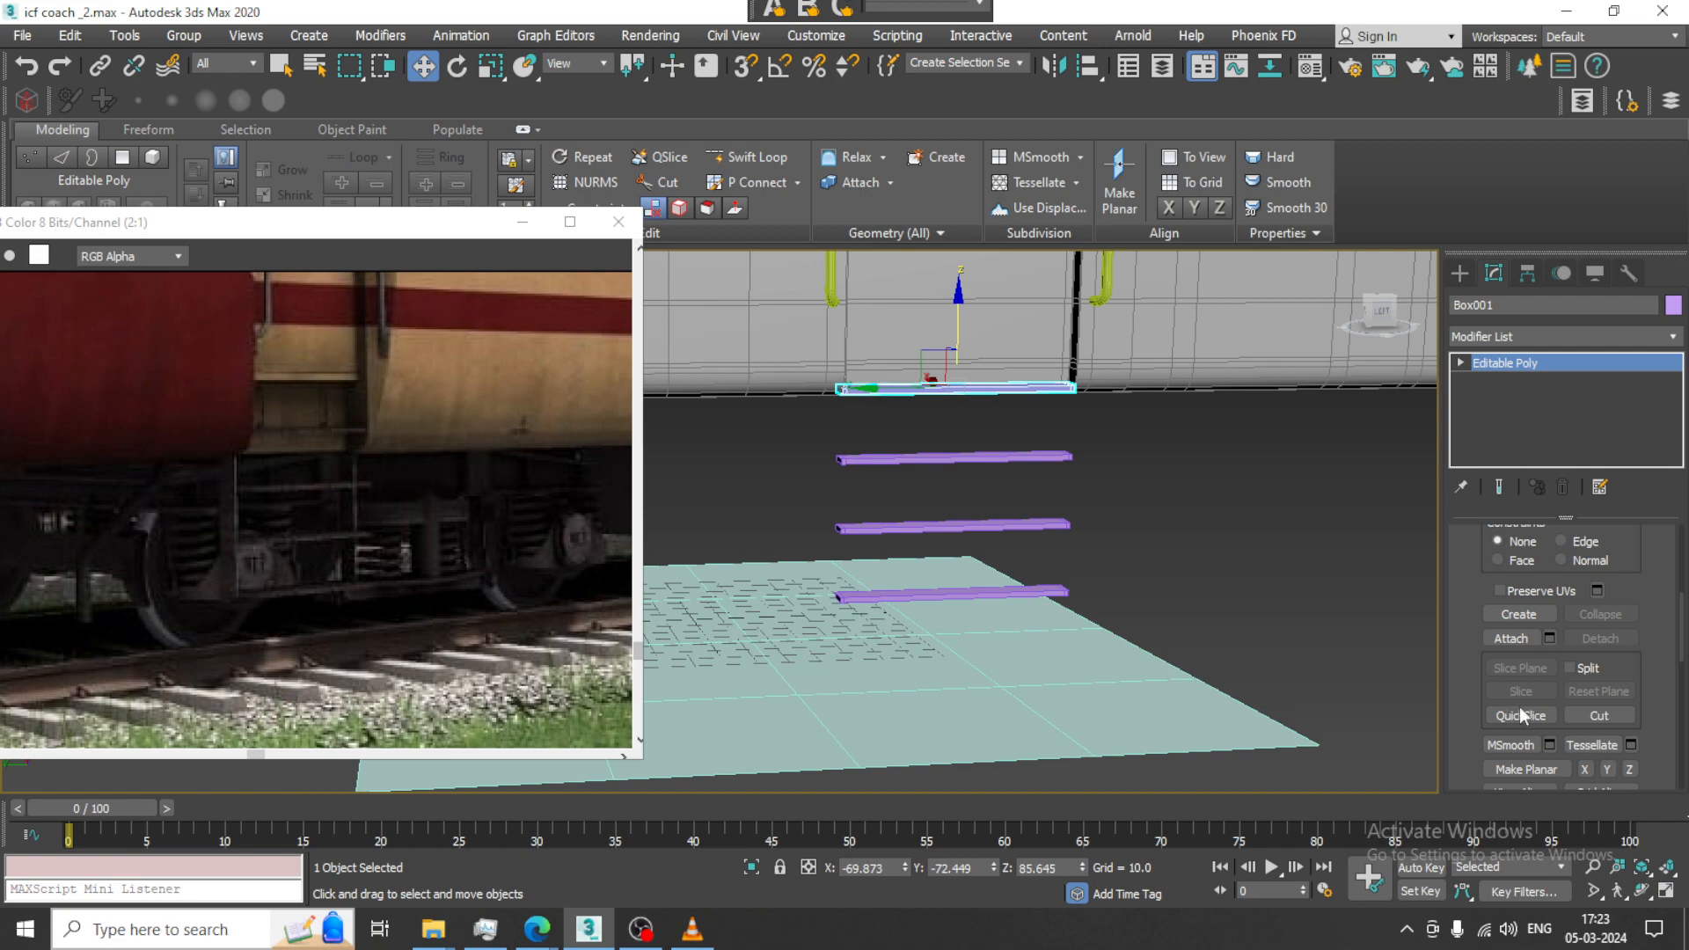
left_click(1510, 638)
left_click(967, 457)
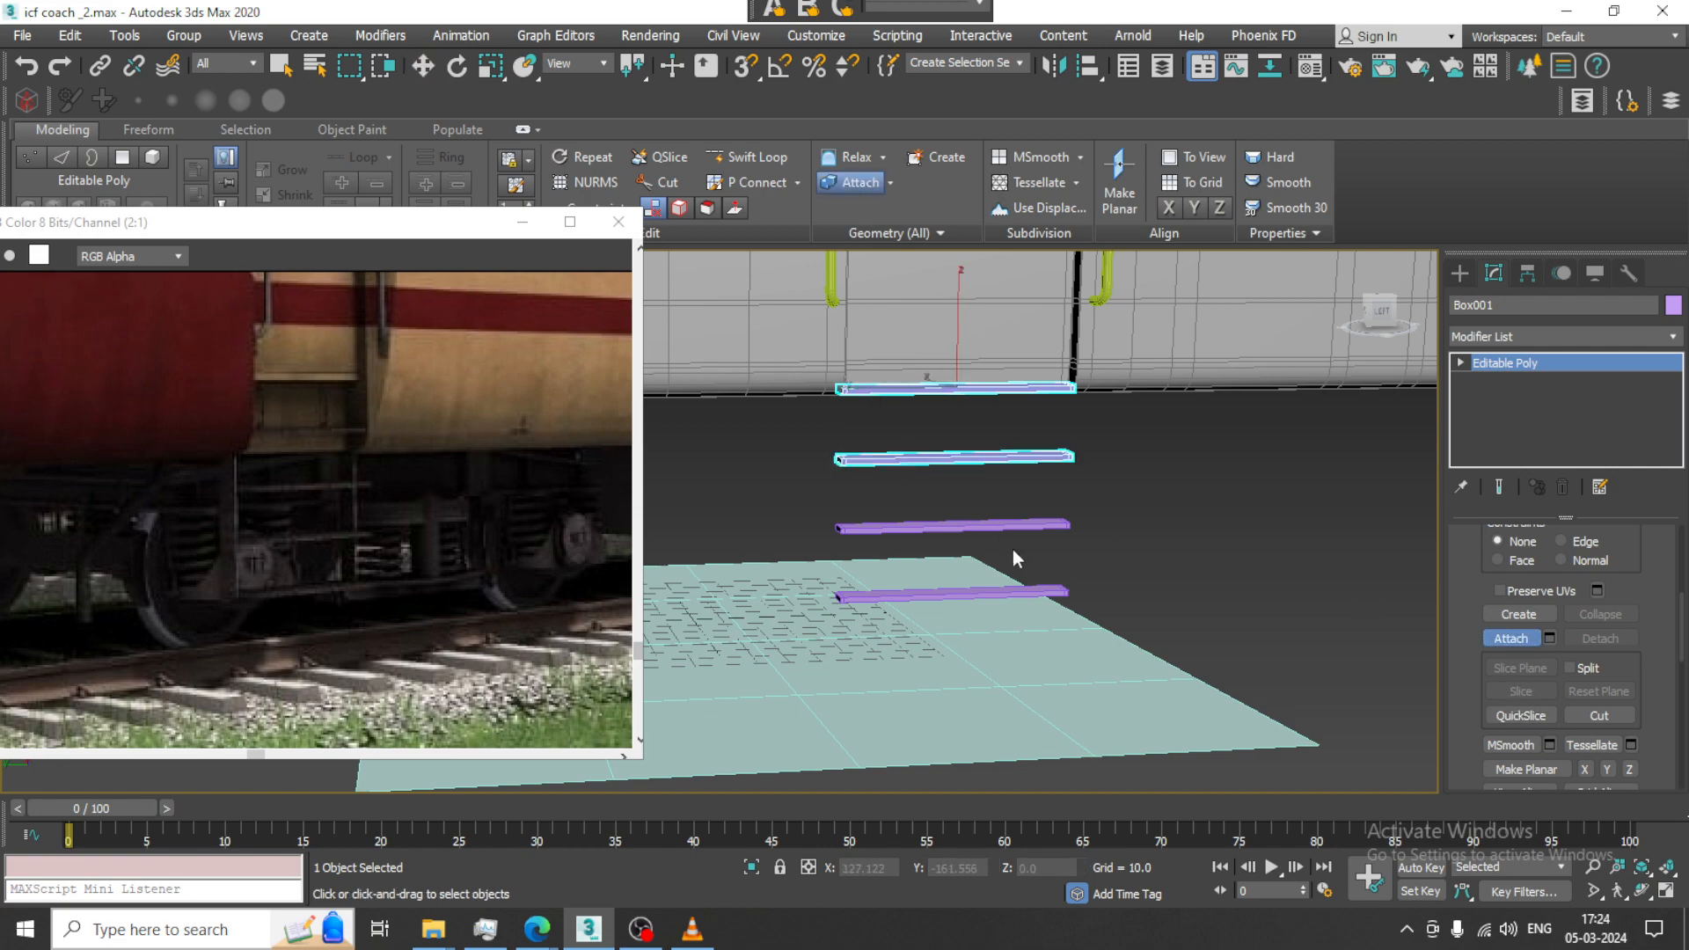
left_click(990, 525)
left_click(1033, 588)
right_click(1033, 589)
Bridge the facing end polygons of the top two footstep bars at one side of the doorway
middle_click_drag(1033, 589, 912, 449, "alt")
scroll(924, 422, "up", 4)
key("4")
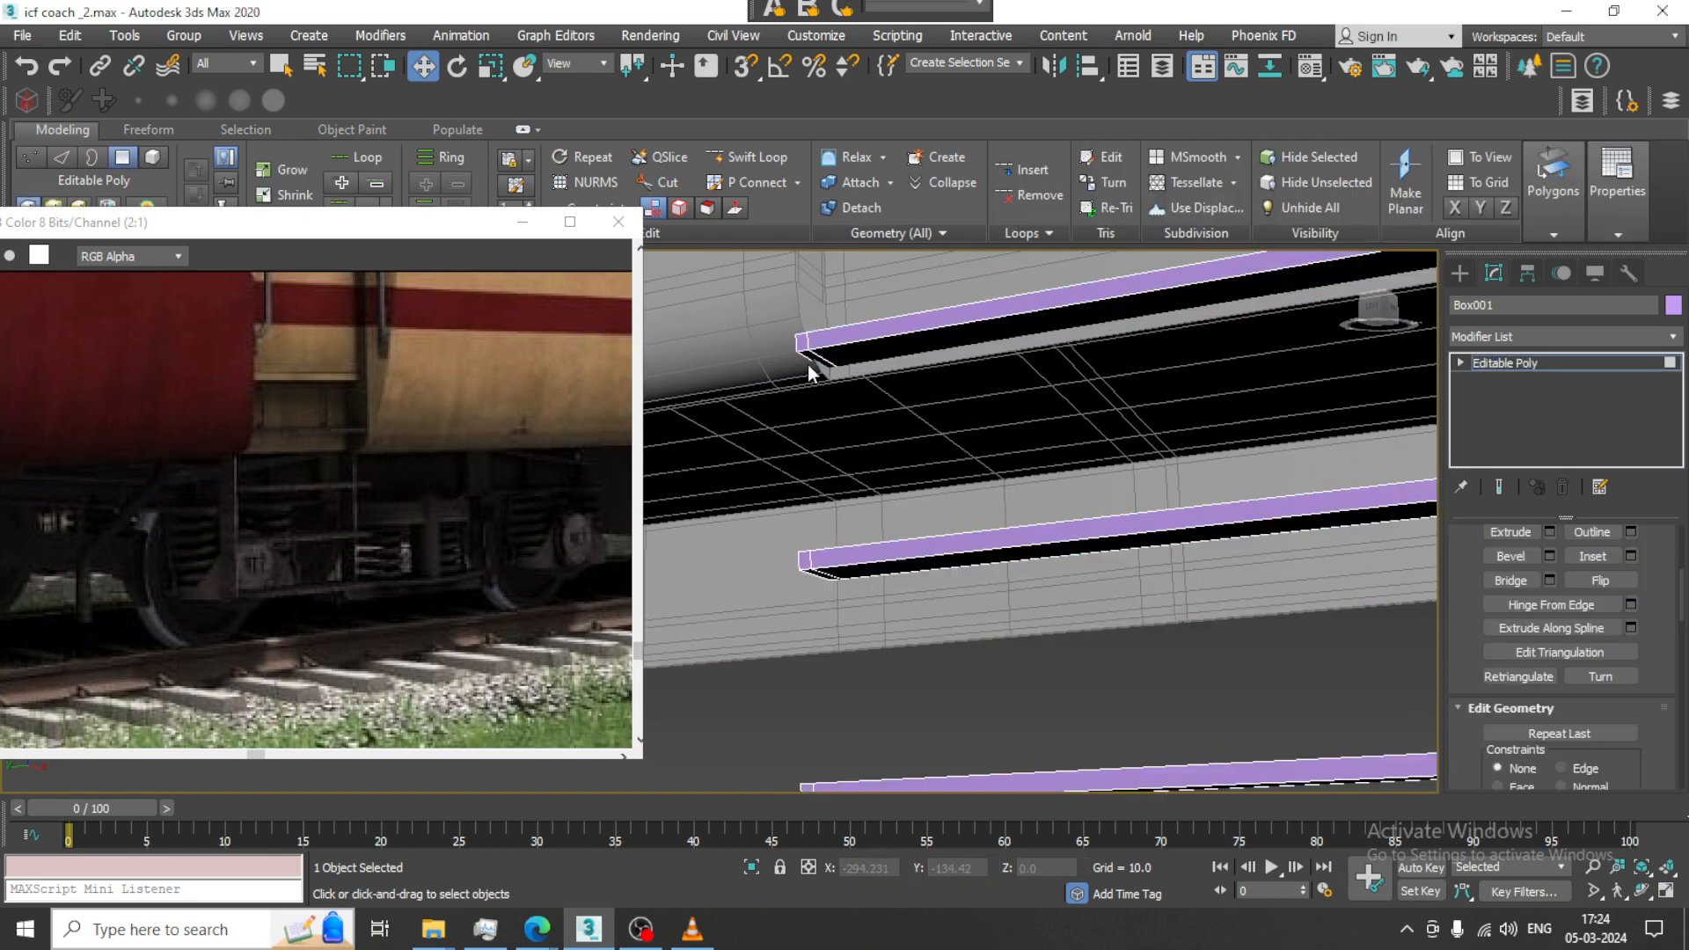
middle_click_drag(803, 350, 848, 520, "alt")
left_click(823, 545, "ctrl")
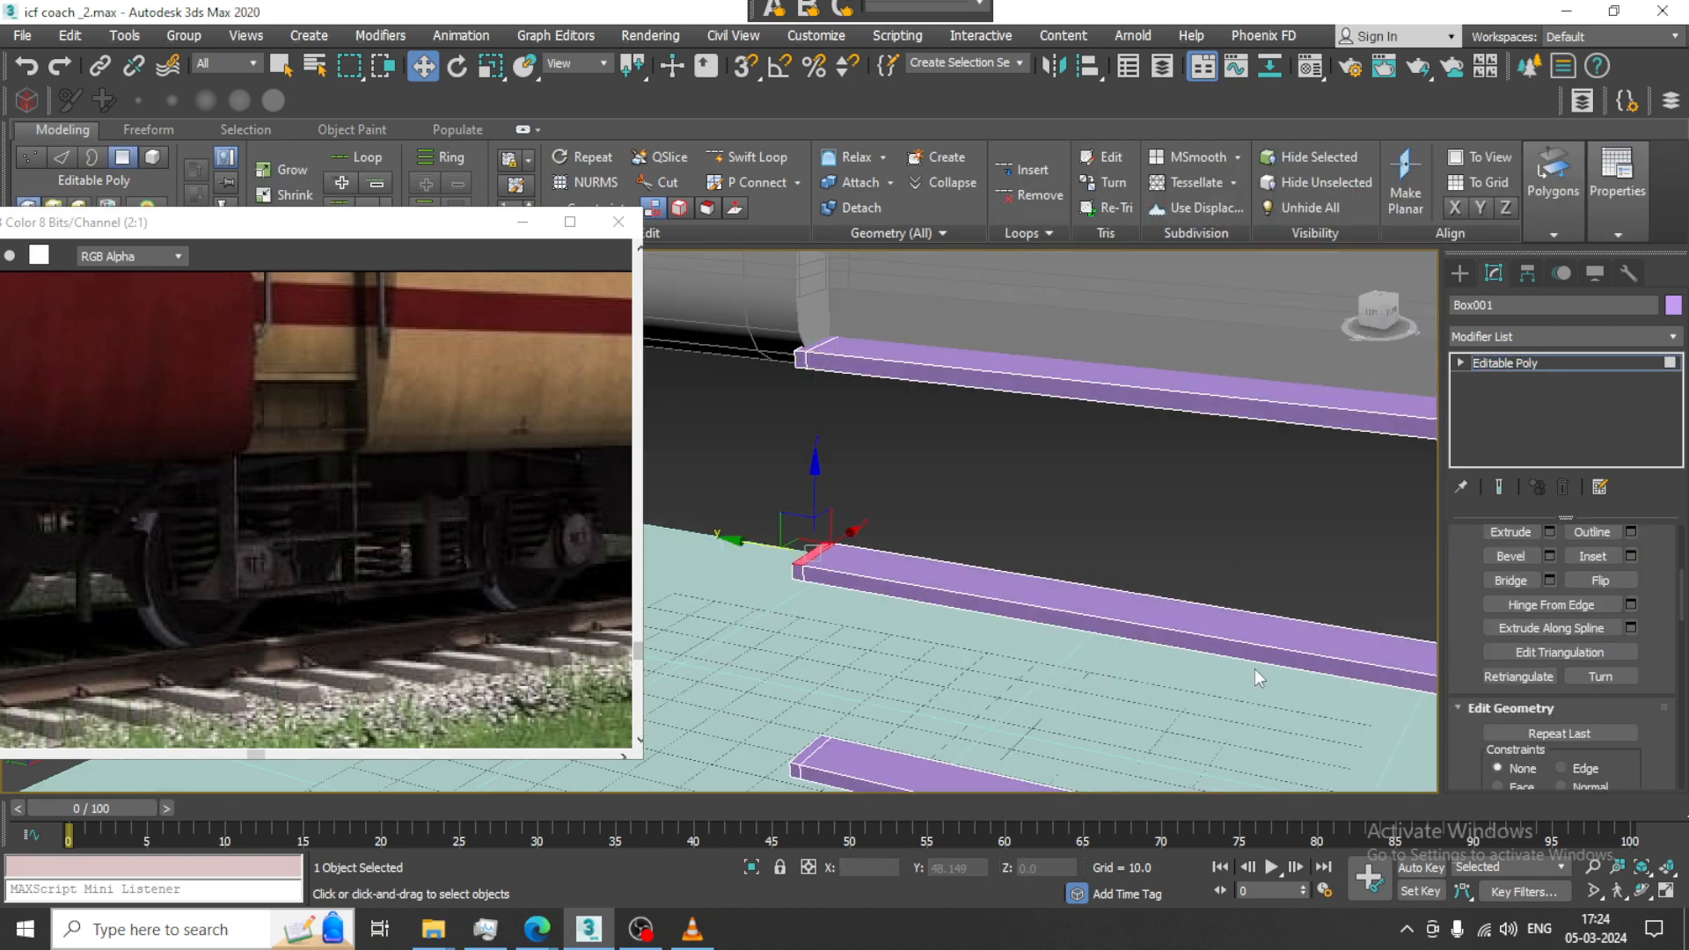
left_click(1511, 581)
Bridge the end polygons between the second and third bars and between the third and fourth bars on the same side
middle_click_drag(1184, 561, 939, 551, "alt")
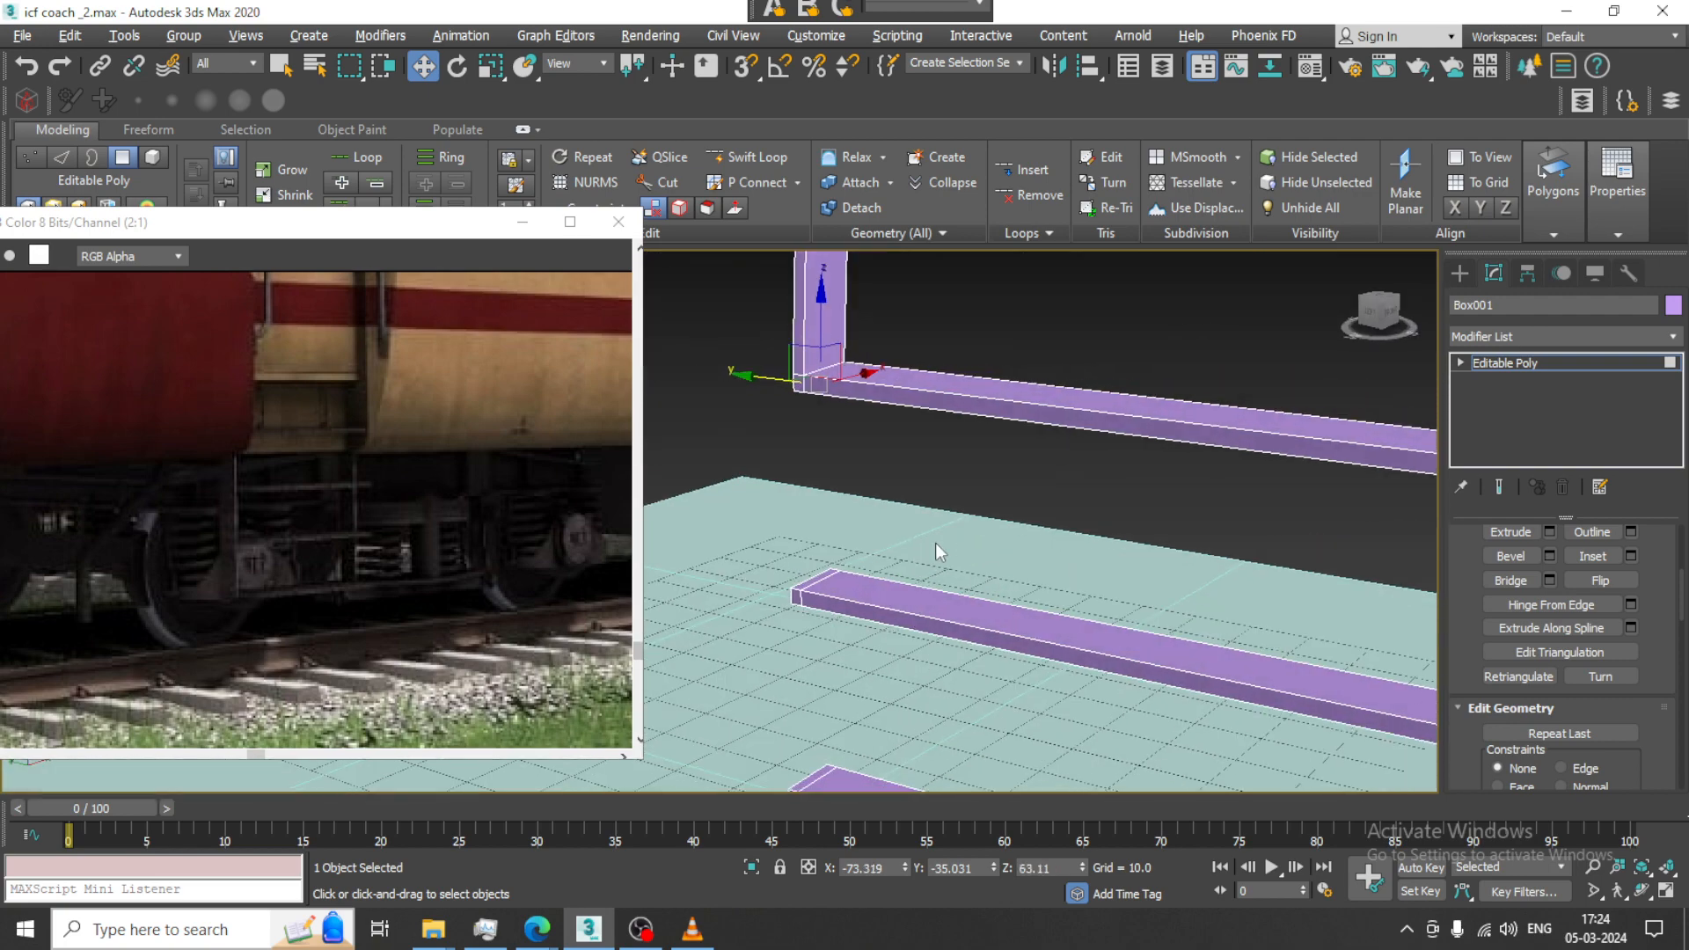
left_click(819, 580, "ctrl")
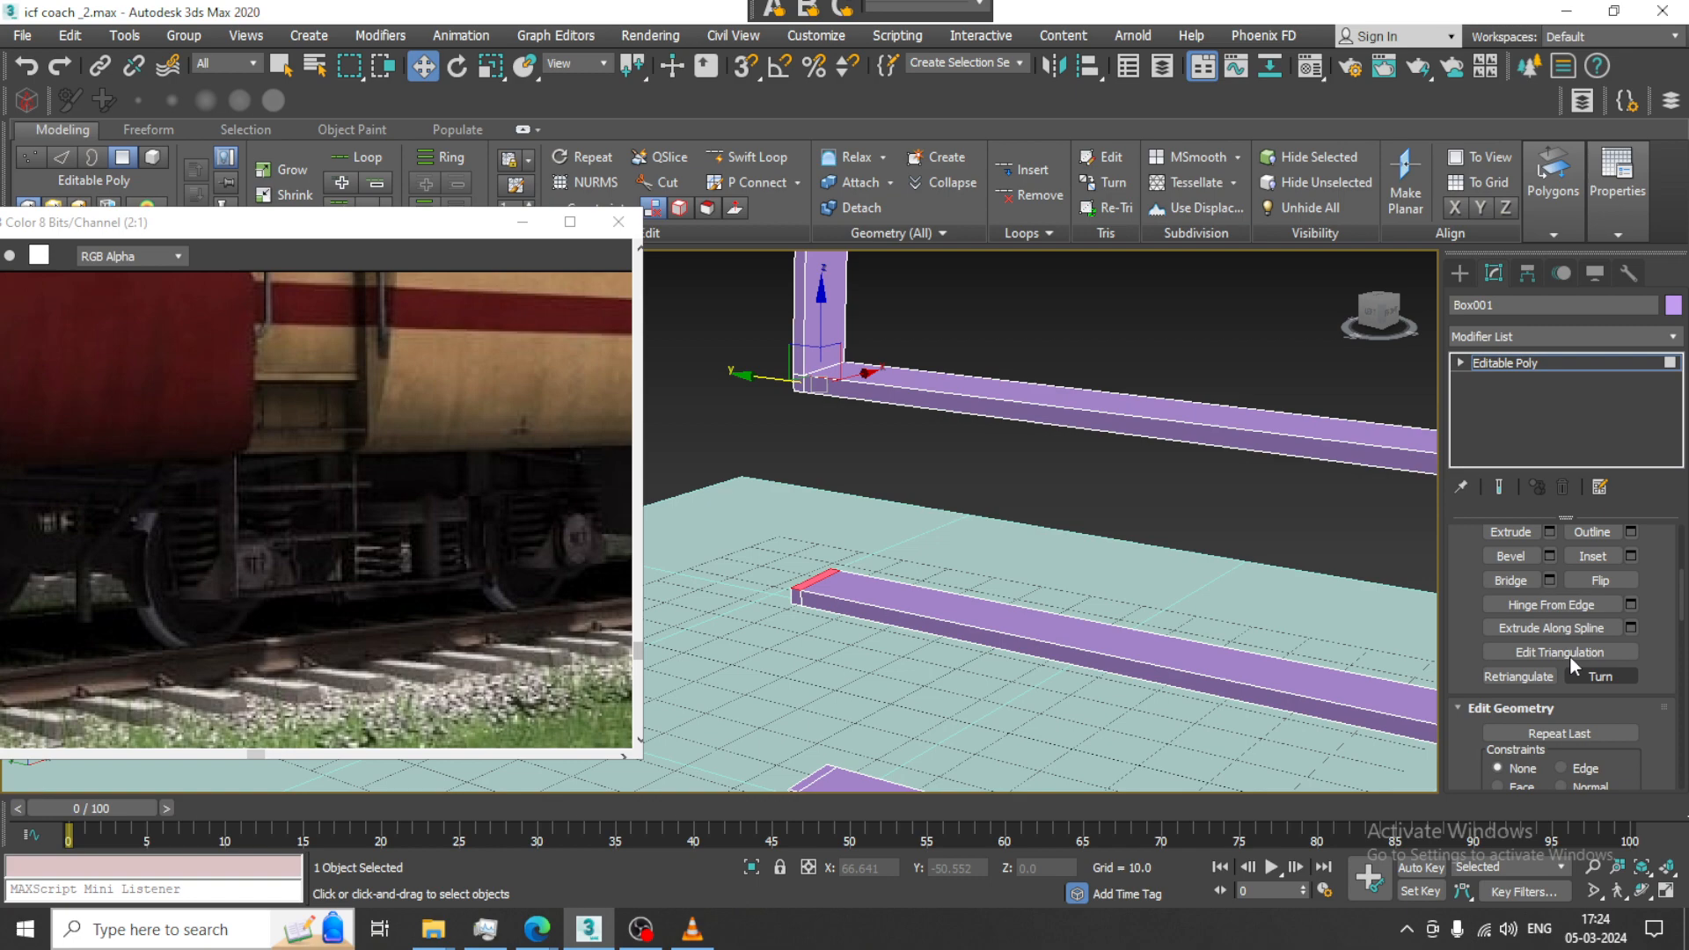
left_click(1511, 581)
middle_click_drag(936, 545, 973, 383)
middle_click_drag(867, 565, 844, 609, "alt")
scroll(864, 447, "up", 5)
left_click(823, 392)
left_click(832, 597, "ctrl")
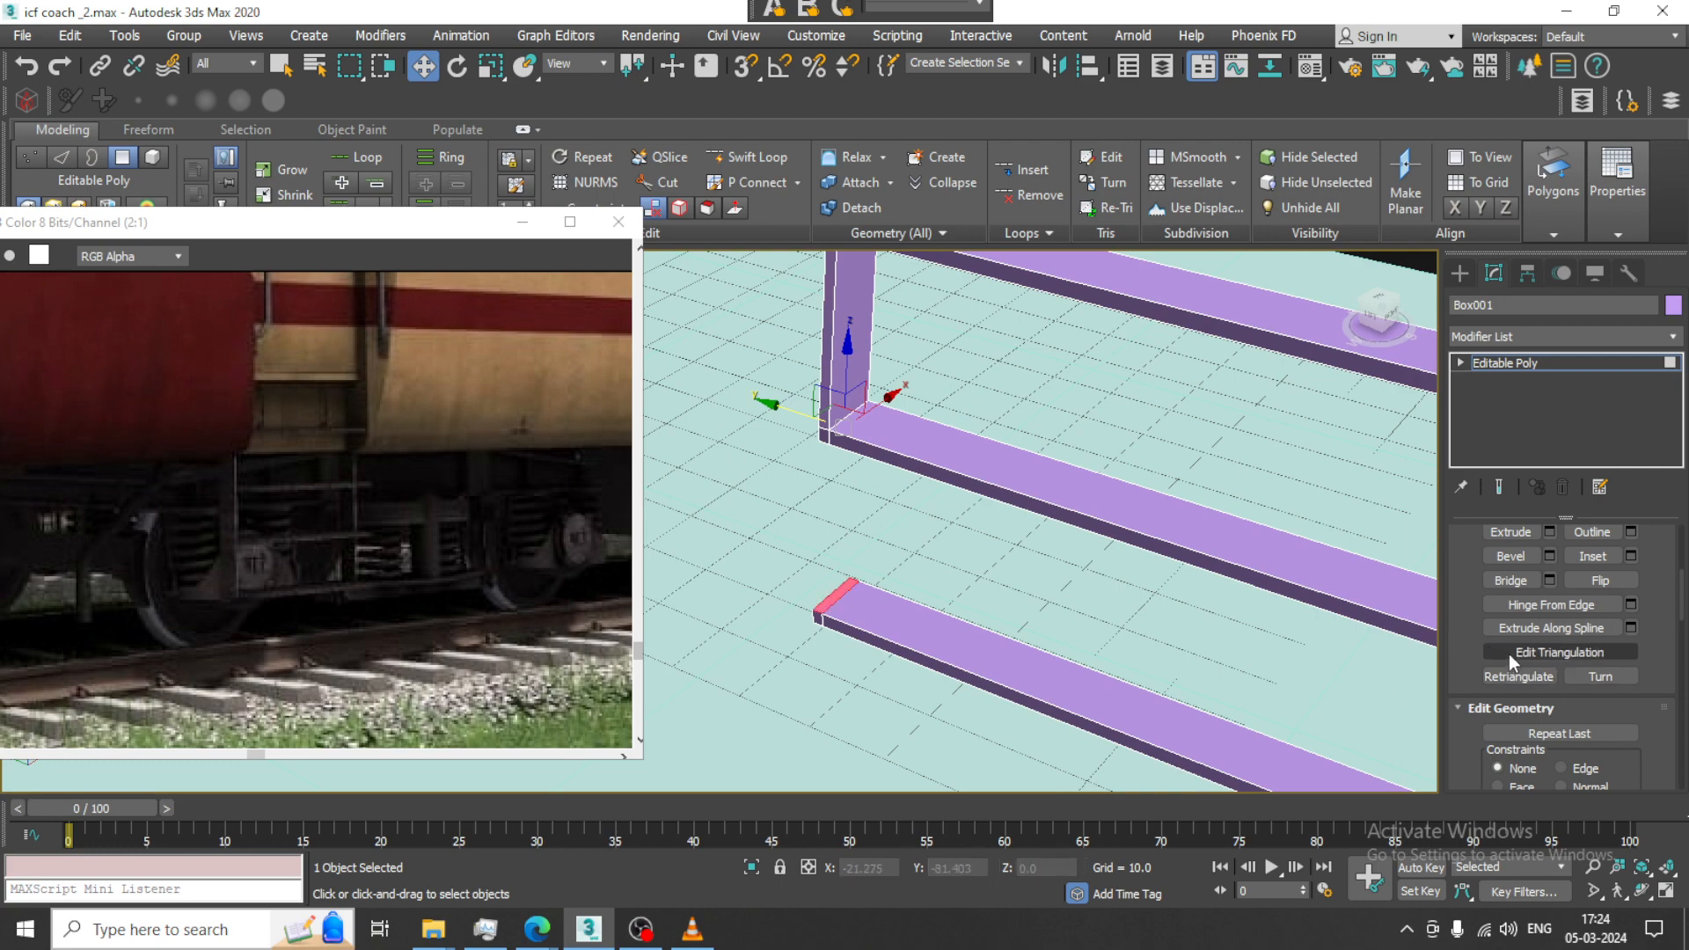
left_click(1510, 580)
scroll(1130, 595, "down", 6)
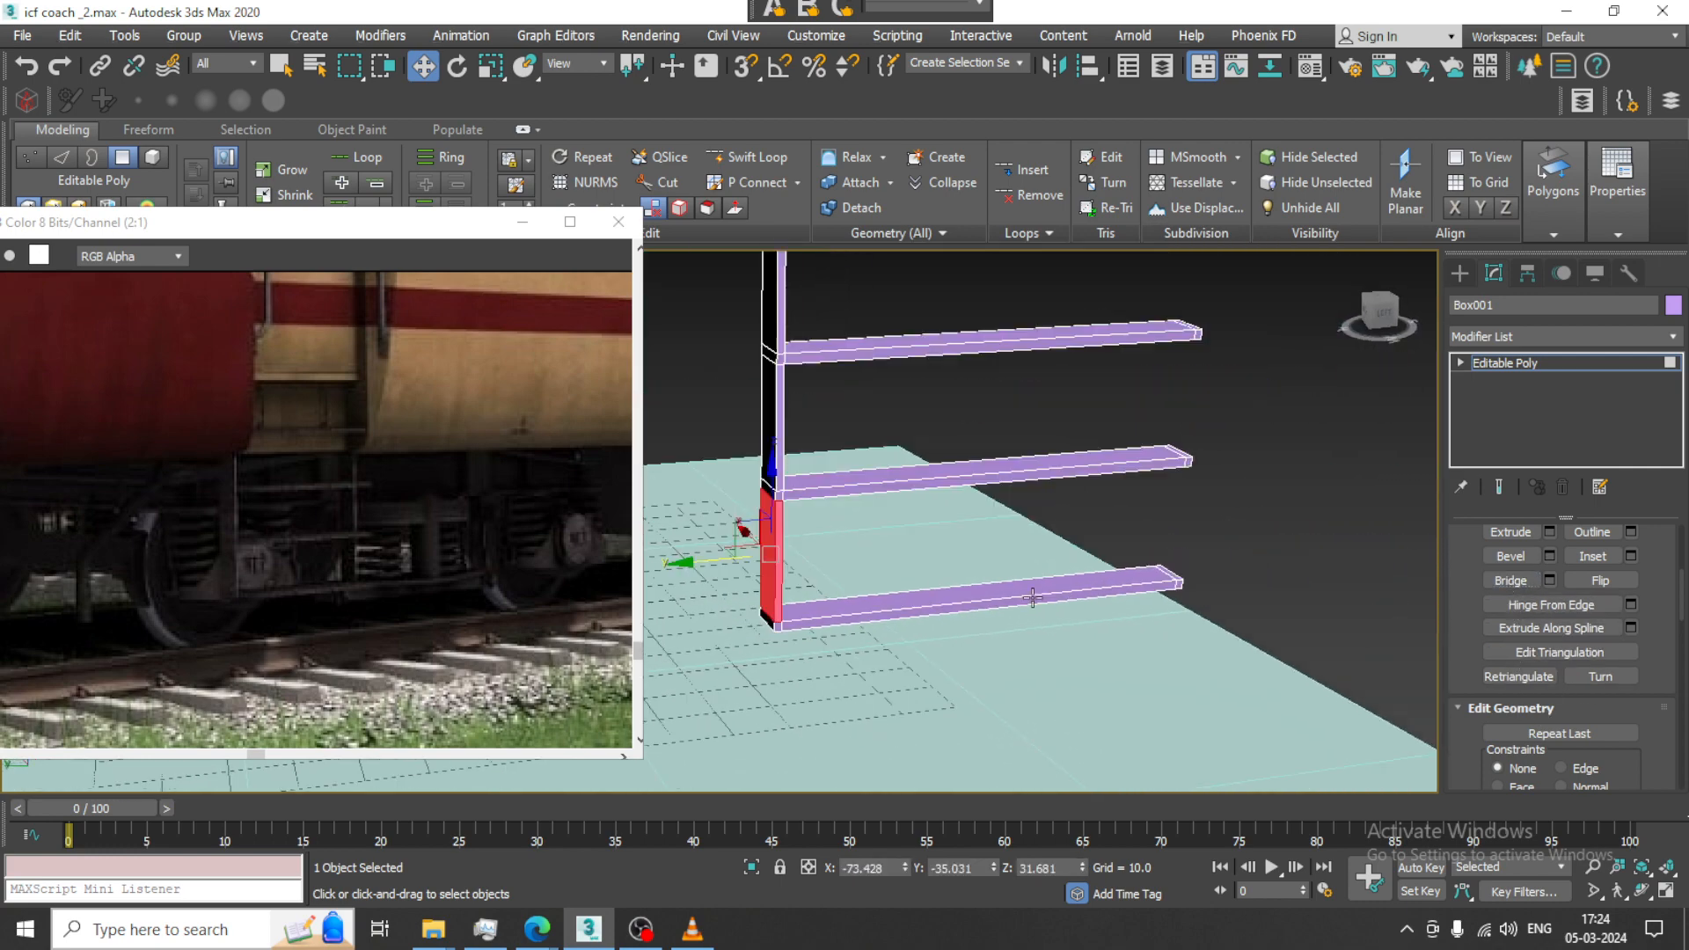
middle_click_drag(1038, 592, 986, 562, "alt")
scroll(1091, 493, "up", 8)
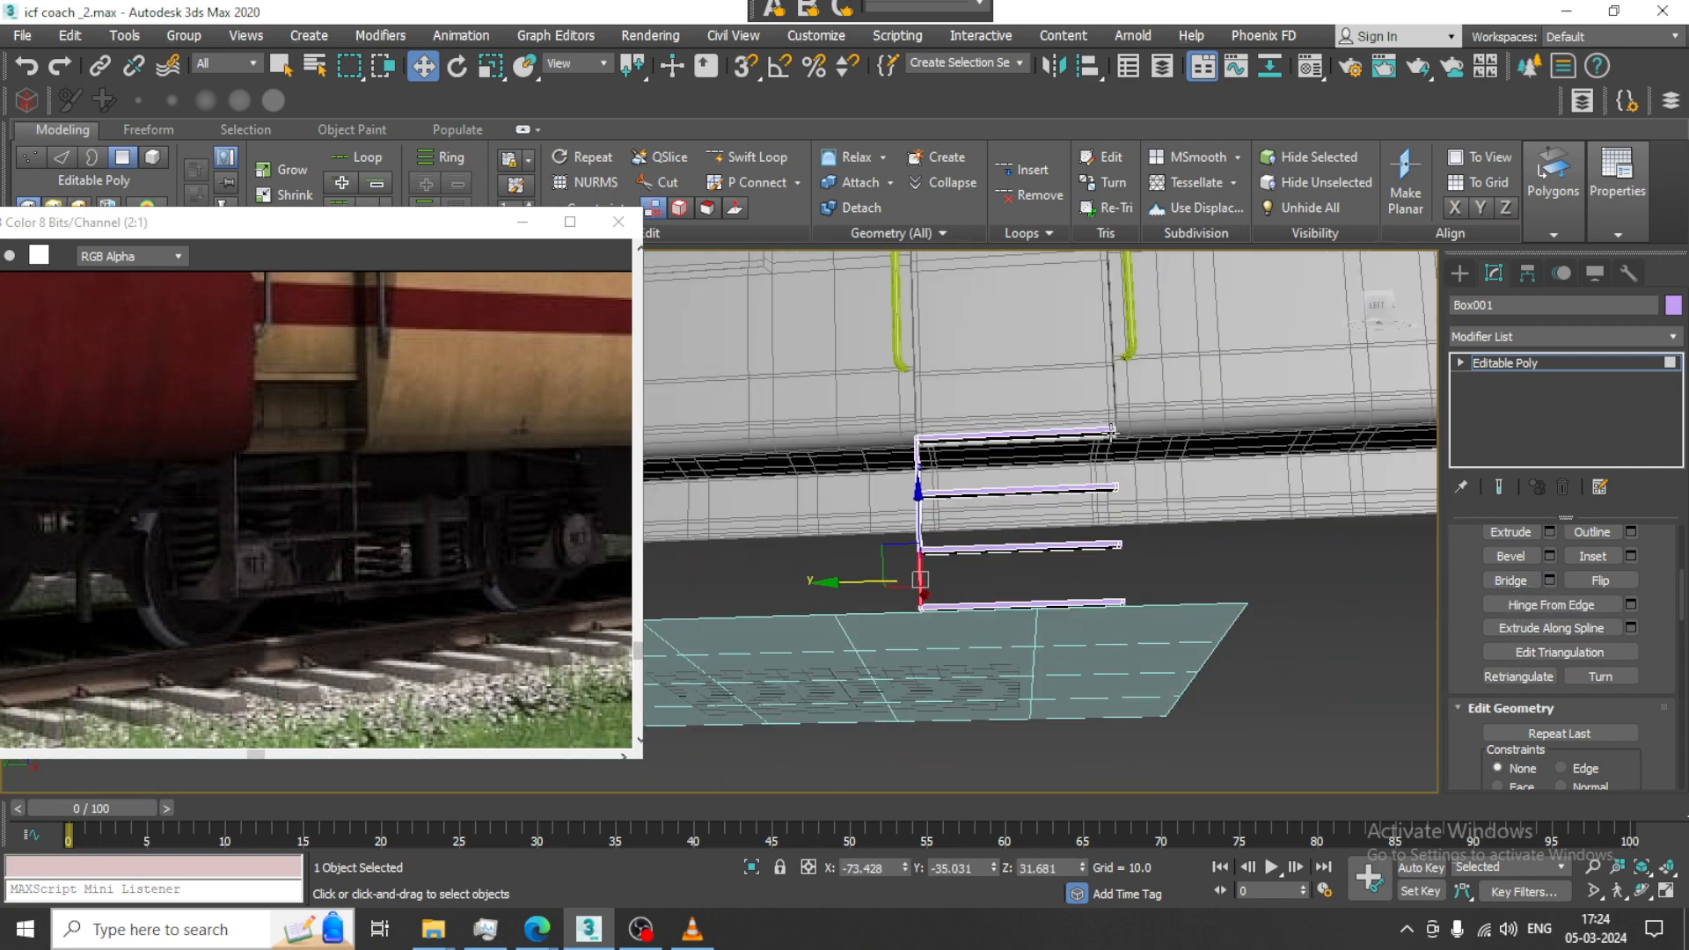
Bridge the facing end polygons between the first and second and the second and third footstep bars at the ladder's other side
middle_click_drag(1100, 426, 1063, 567, "alt")
left_click(1072, 560)
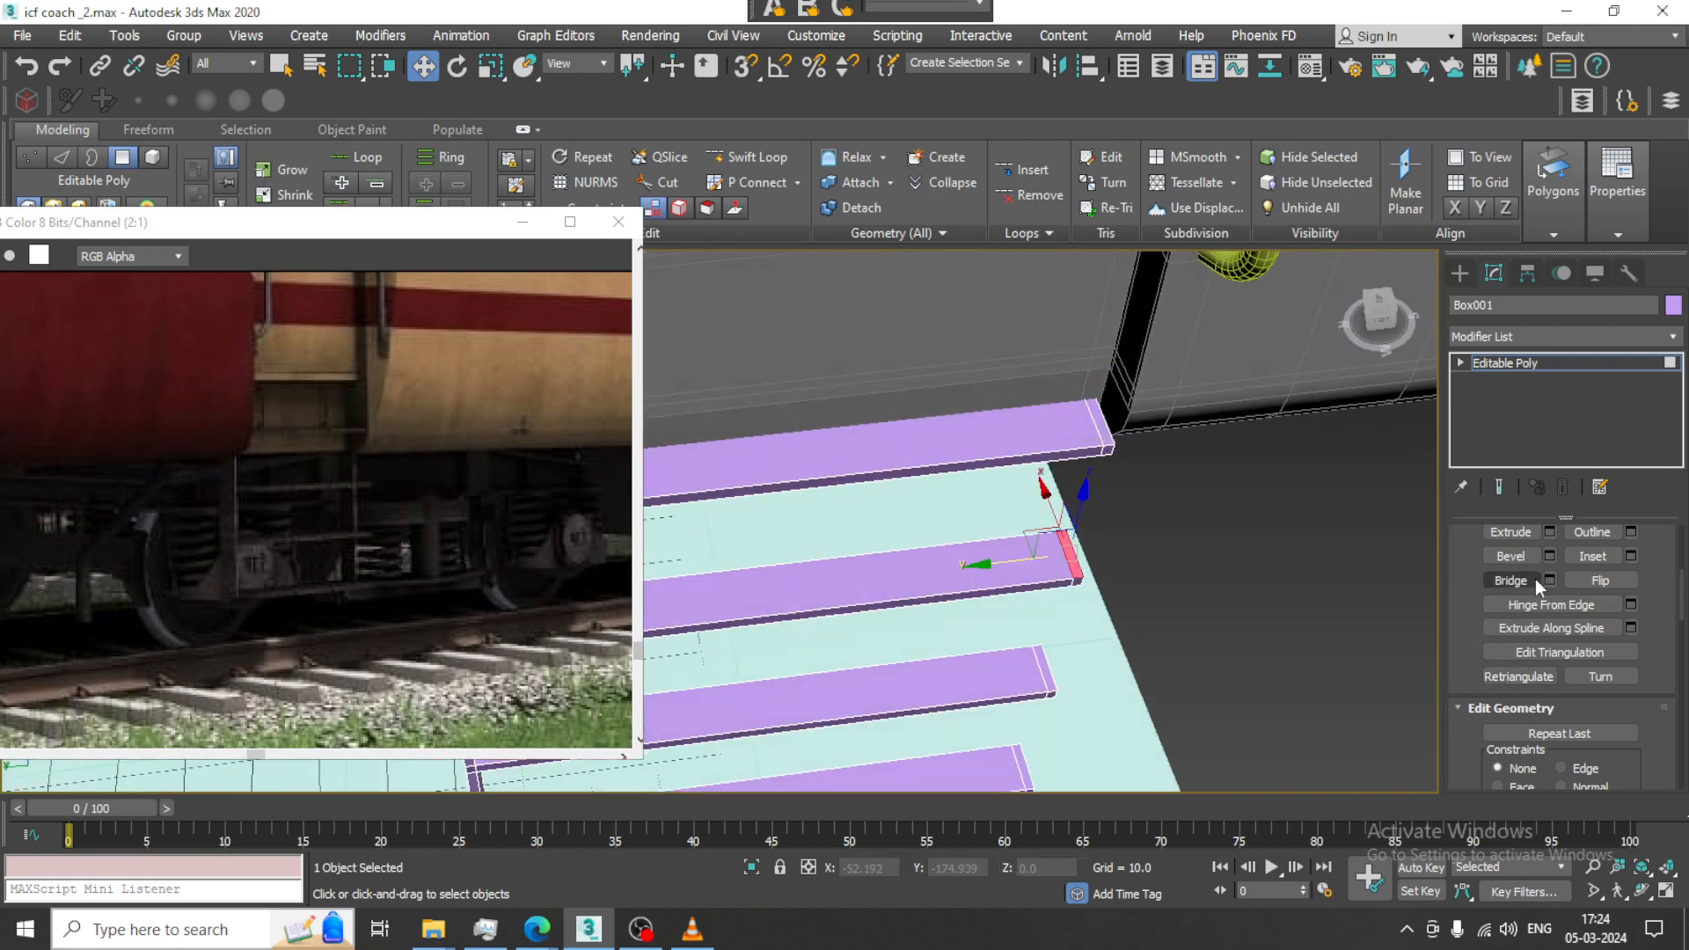
middle_click_drag(1313, 573, 1137, 430, "alt")
scroll(1133, 528, "up", 5)
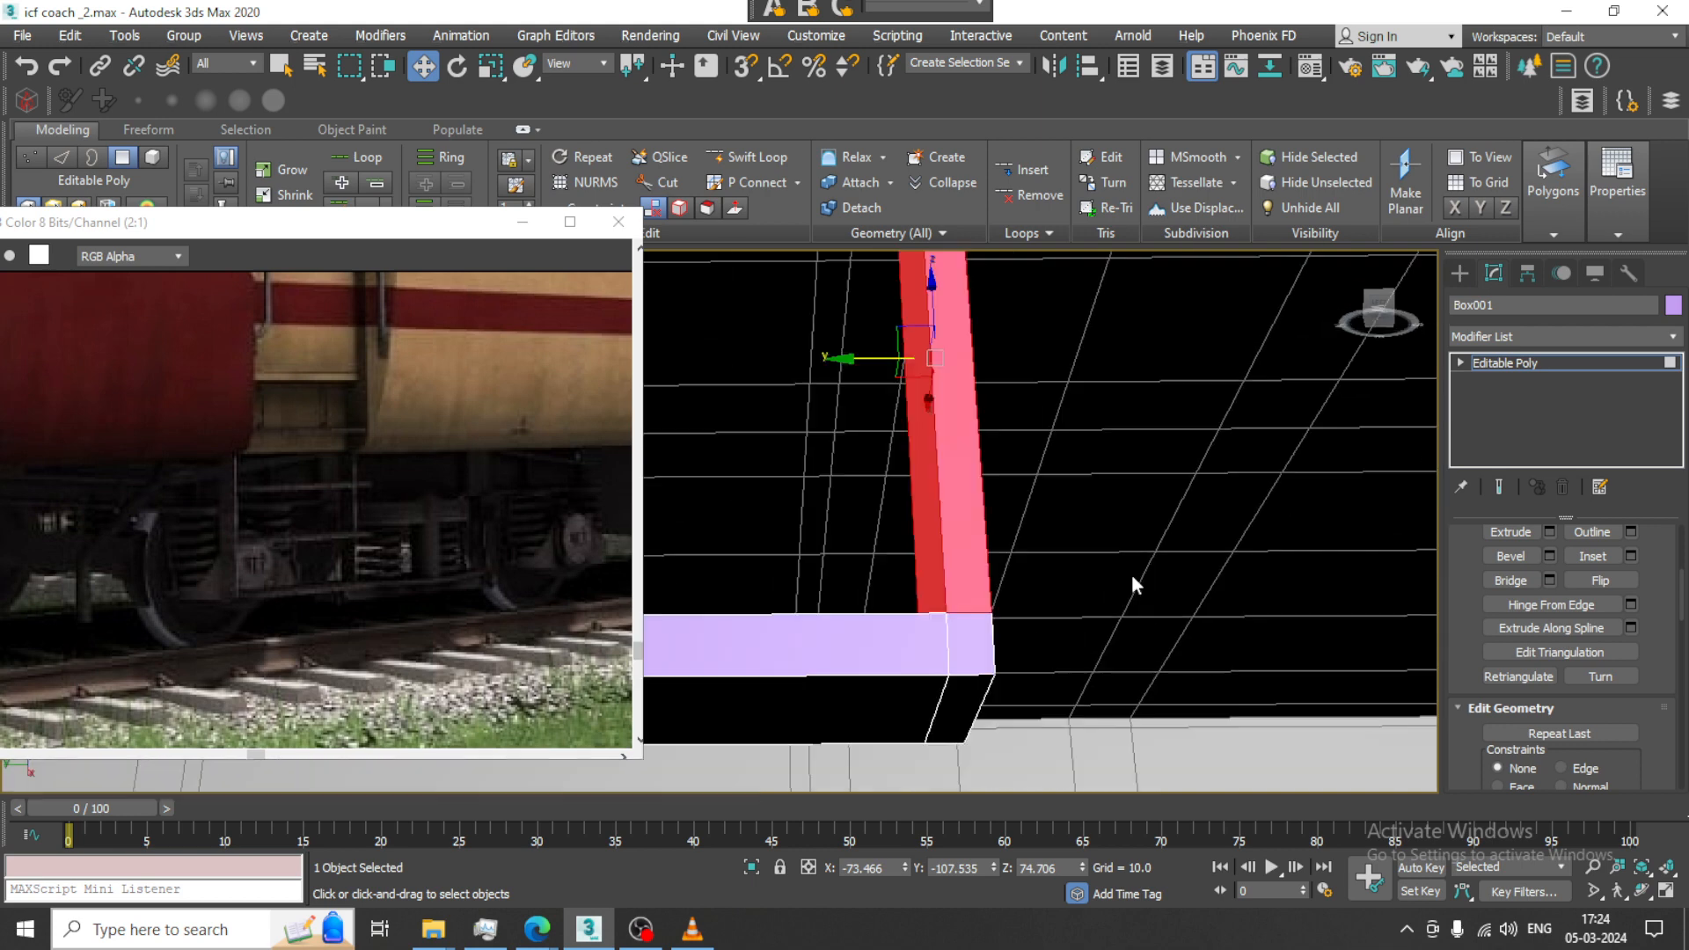
scroll(1131, 574, "down", 4)
left_click(1067, 622)
middle_click_drag(1067, 622, 1048, 475, "alt")
left_click(1515, 582)
Bridge the end polygons between the third and bottom footstep bars on that side to complete the ladder frame
middle_click_drag(1137, 635, 1092, 520, "alt")
left_click(1099, 665)
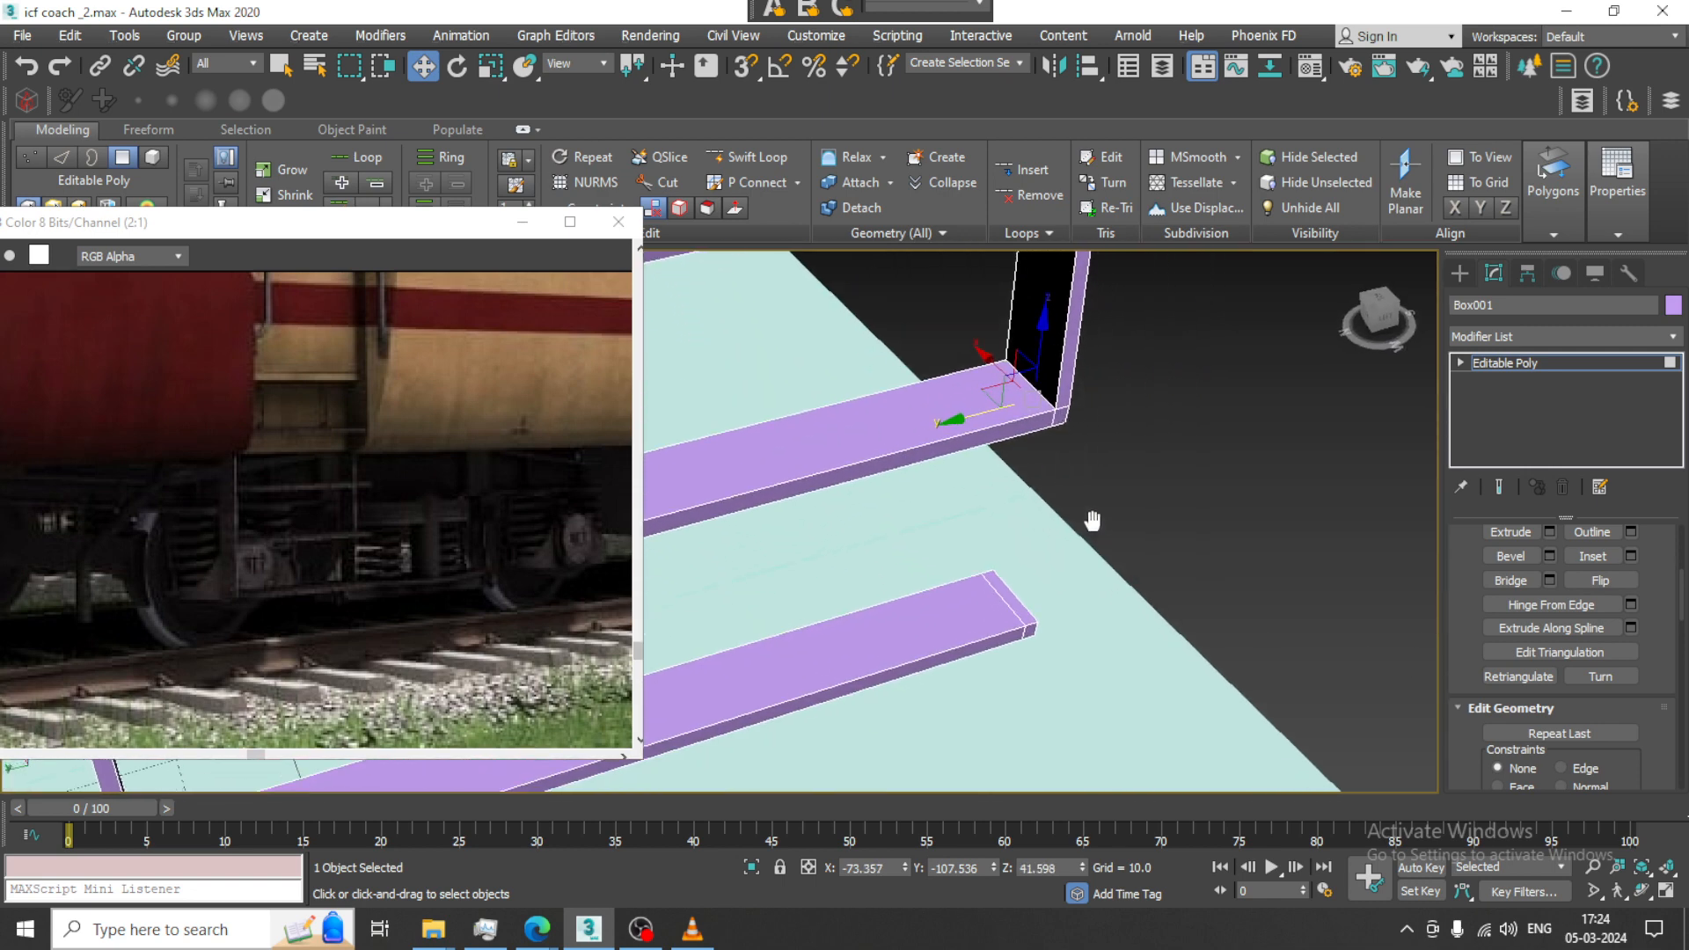
left_click(1021, 615, "ctrl")
left_click(1511, 581)
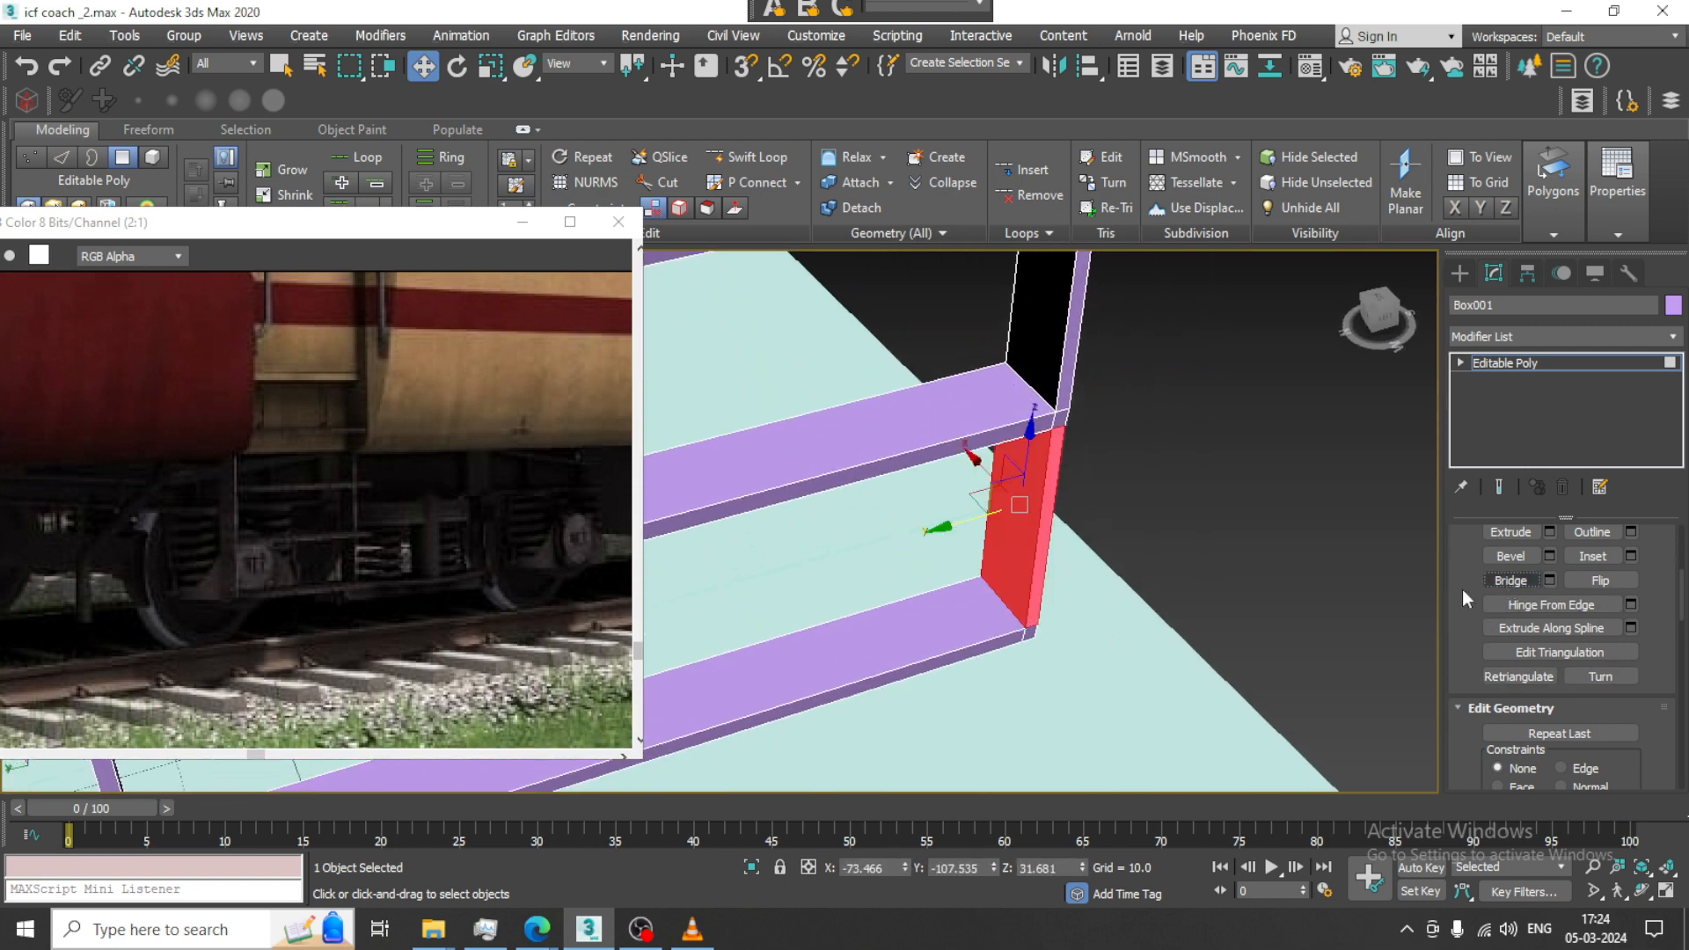
scroll(1356, 594, "down", 6)
middle_click_drag(1311, 607, 1284, 514, "alt")
middle_click_drag(1284, 514, 1274, 585)
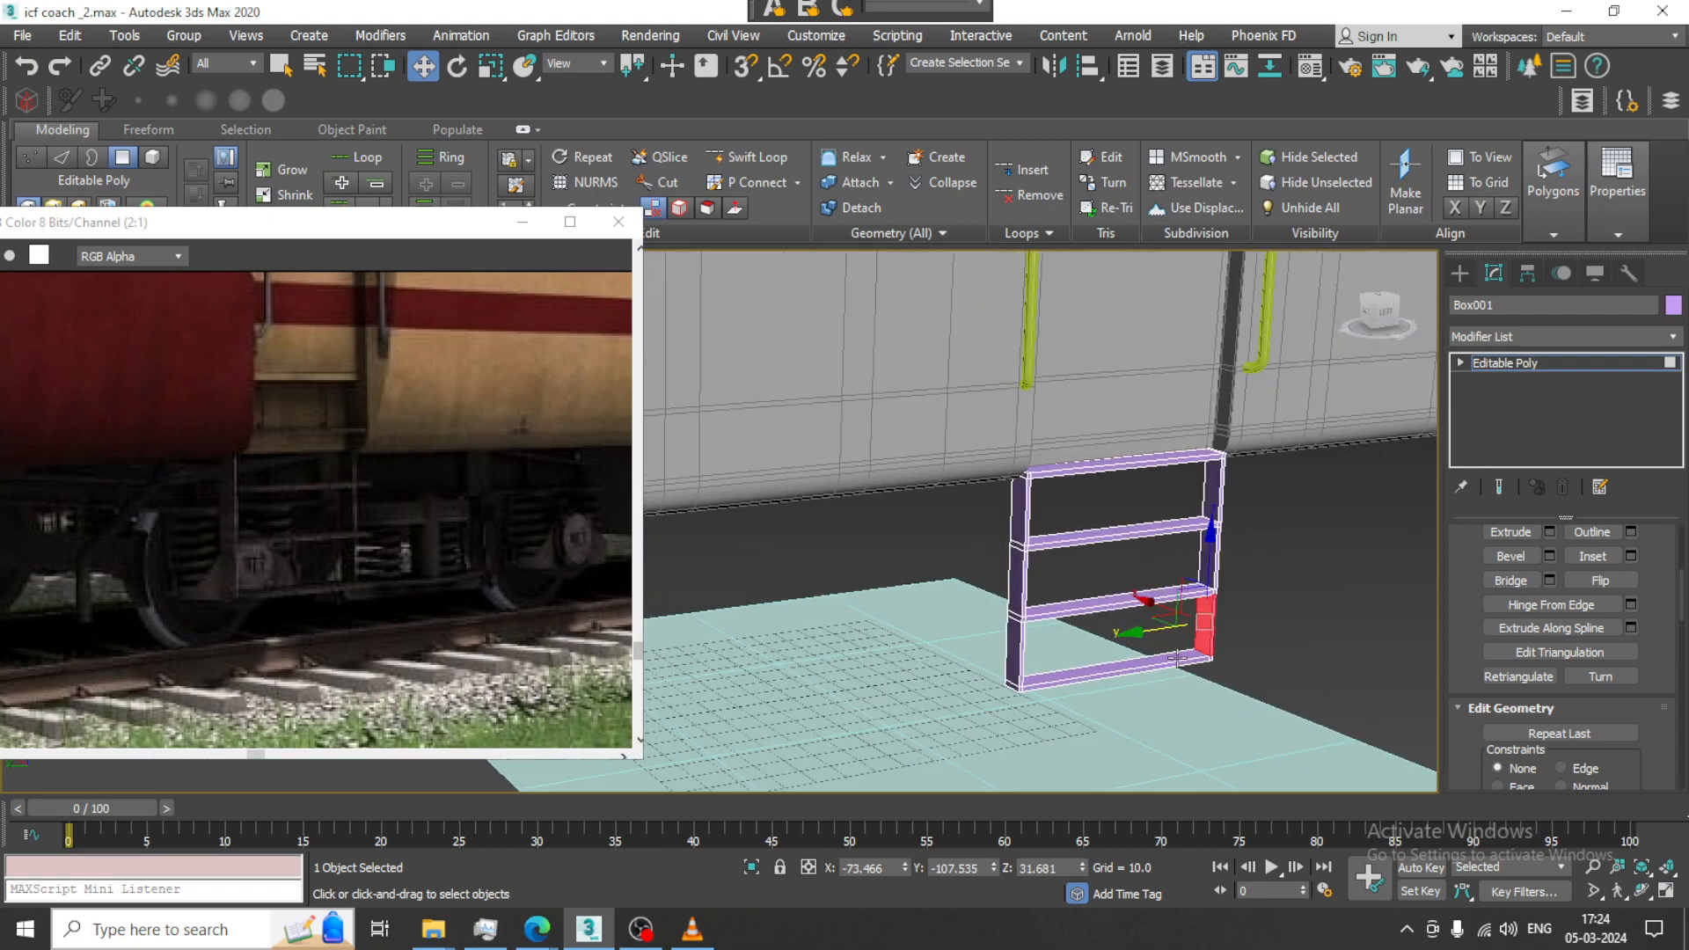
Widen the ladder by moving its outer vertices outward in the front view, and shift the whole ladder about 1.9 units along X
key("alt+w")
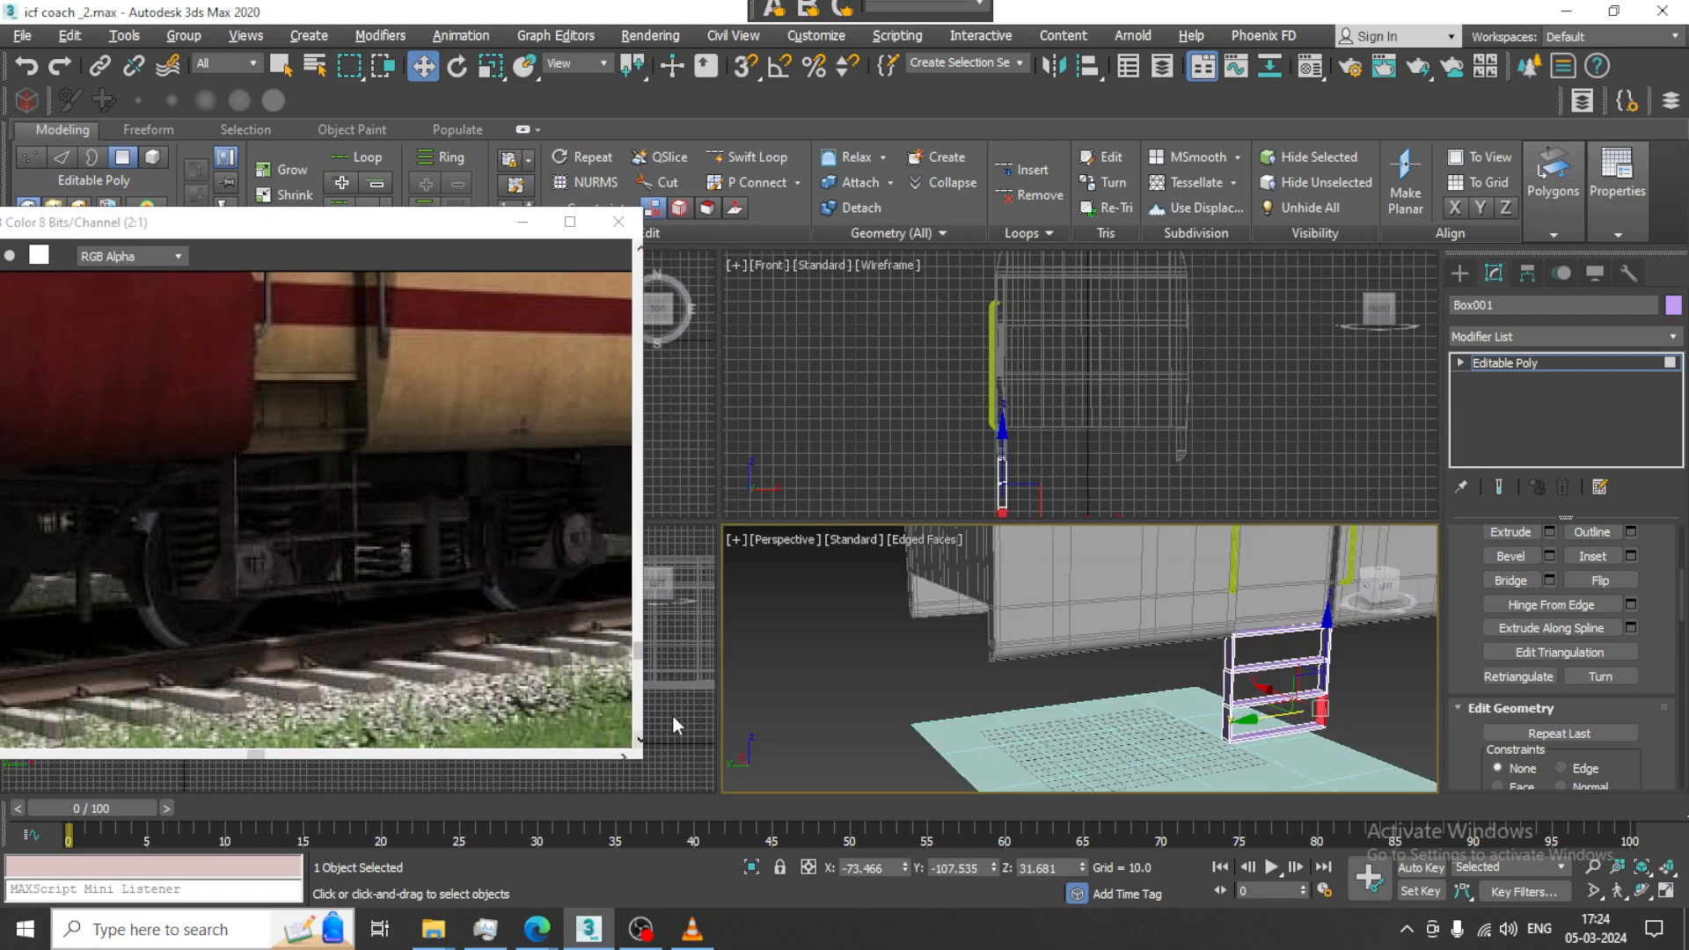
scroll(1068, 413, "up", 3)
key("alt+w")
scroll(1100, 415, "up", 3)
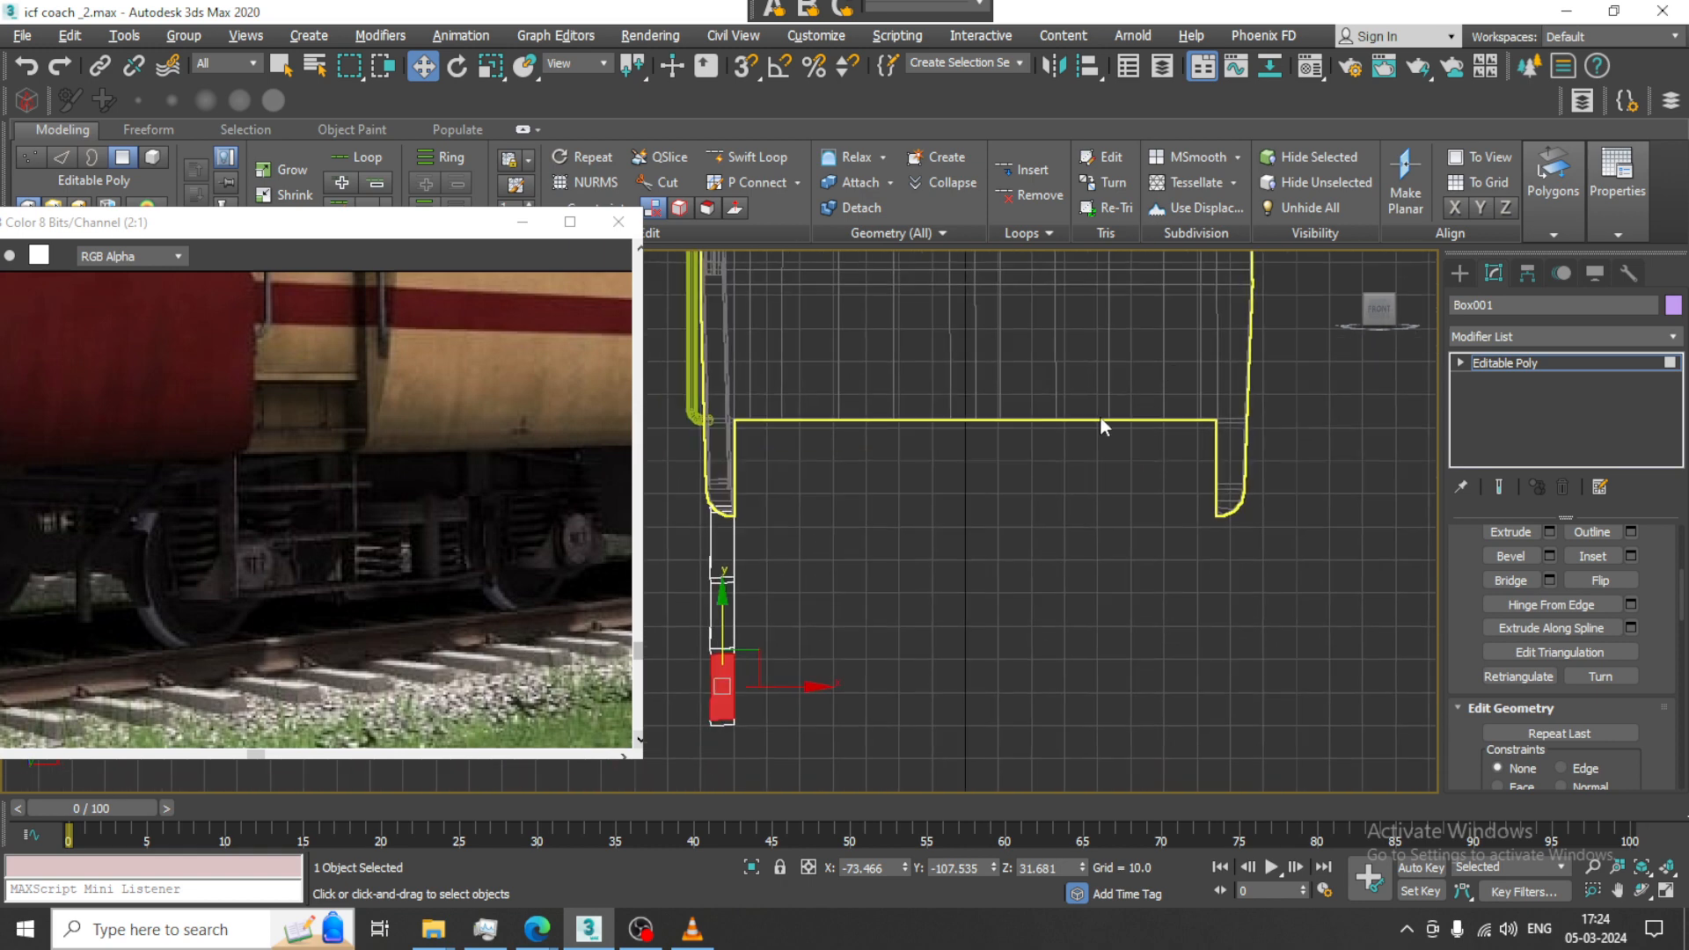
middle_click_drag(1101, 417, 1162, 431)
key("1")
left_click_drag(698, 467, 752, 700)
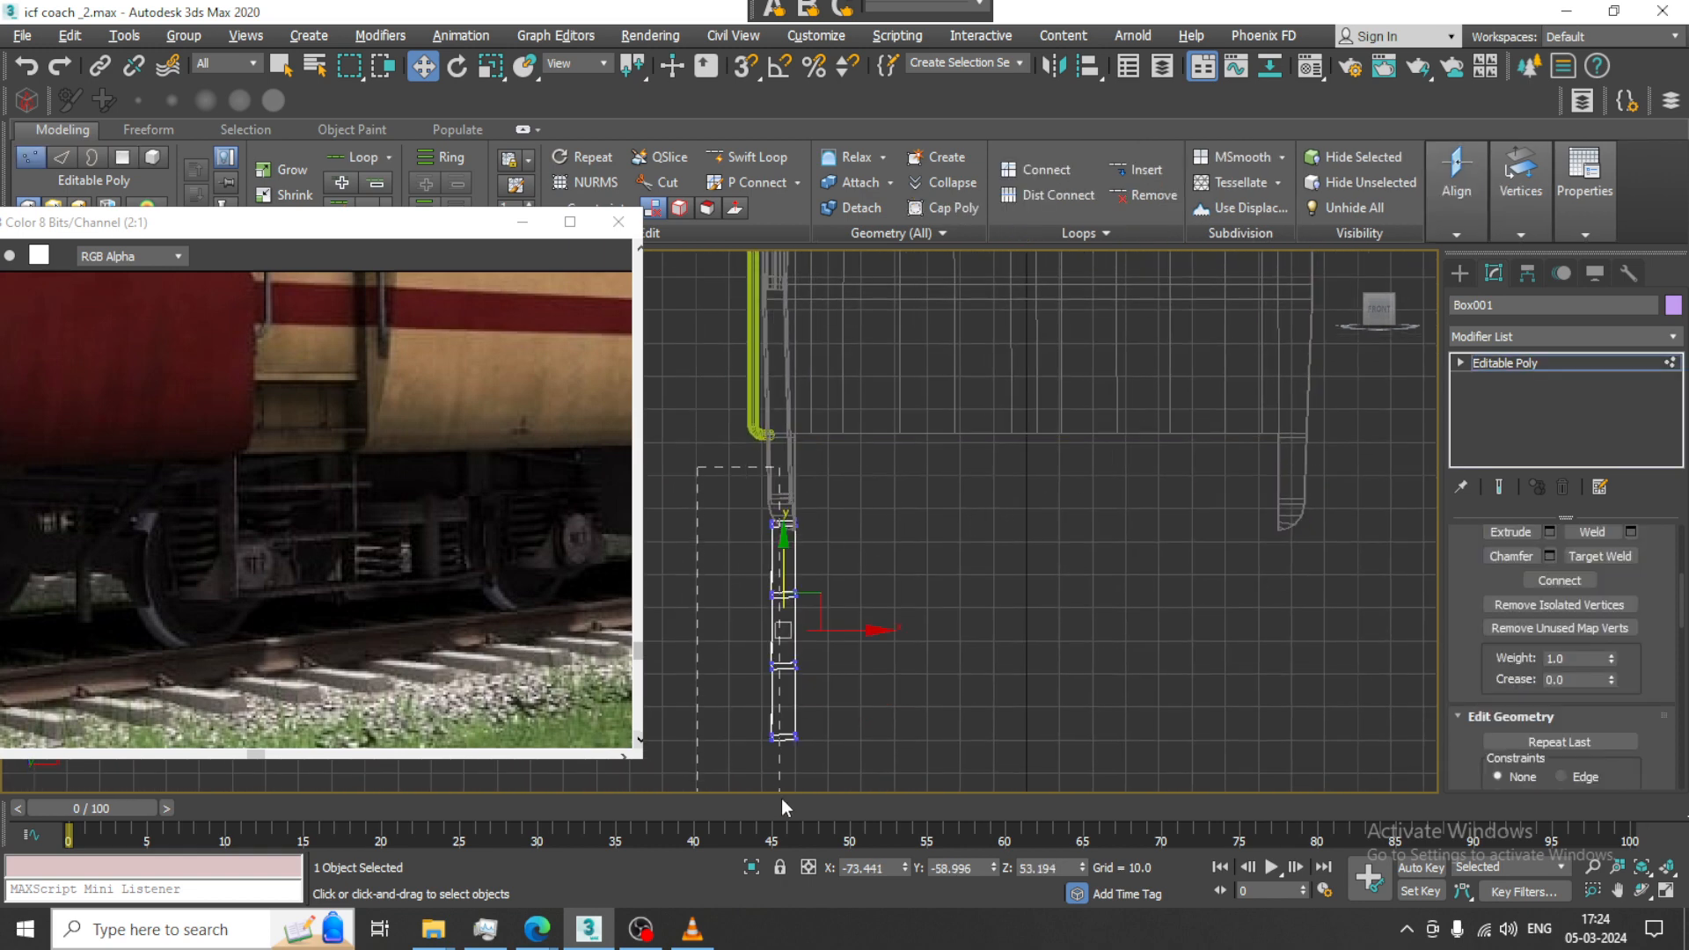
left_click_drag(781, 799, 782, 796)
left_click_drag(834, 632, 817, 631)
scroll(846, 649, "up", 3)
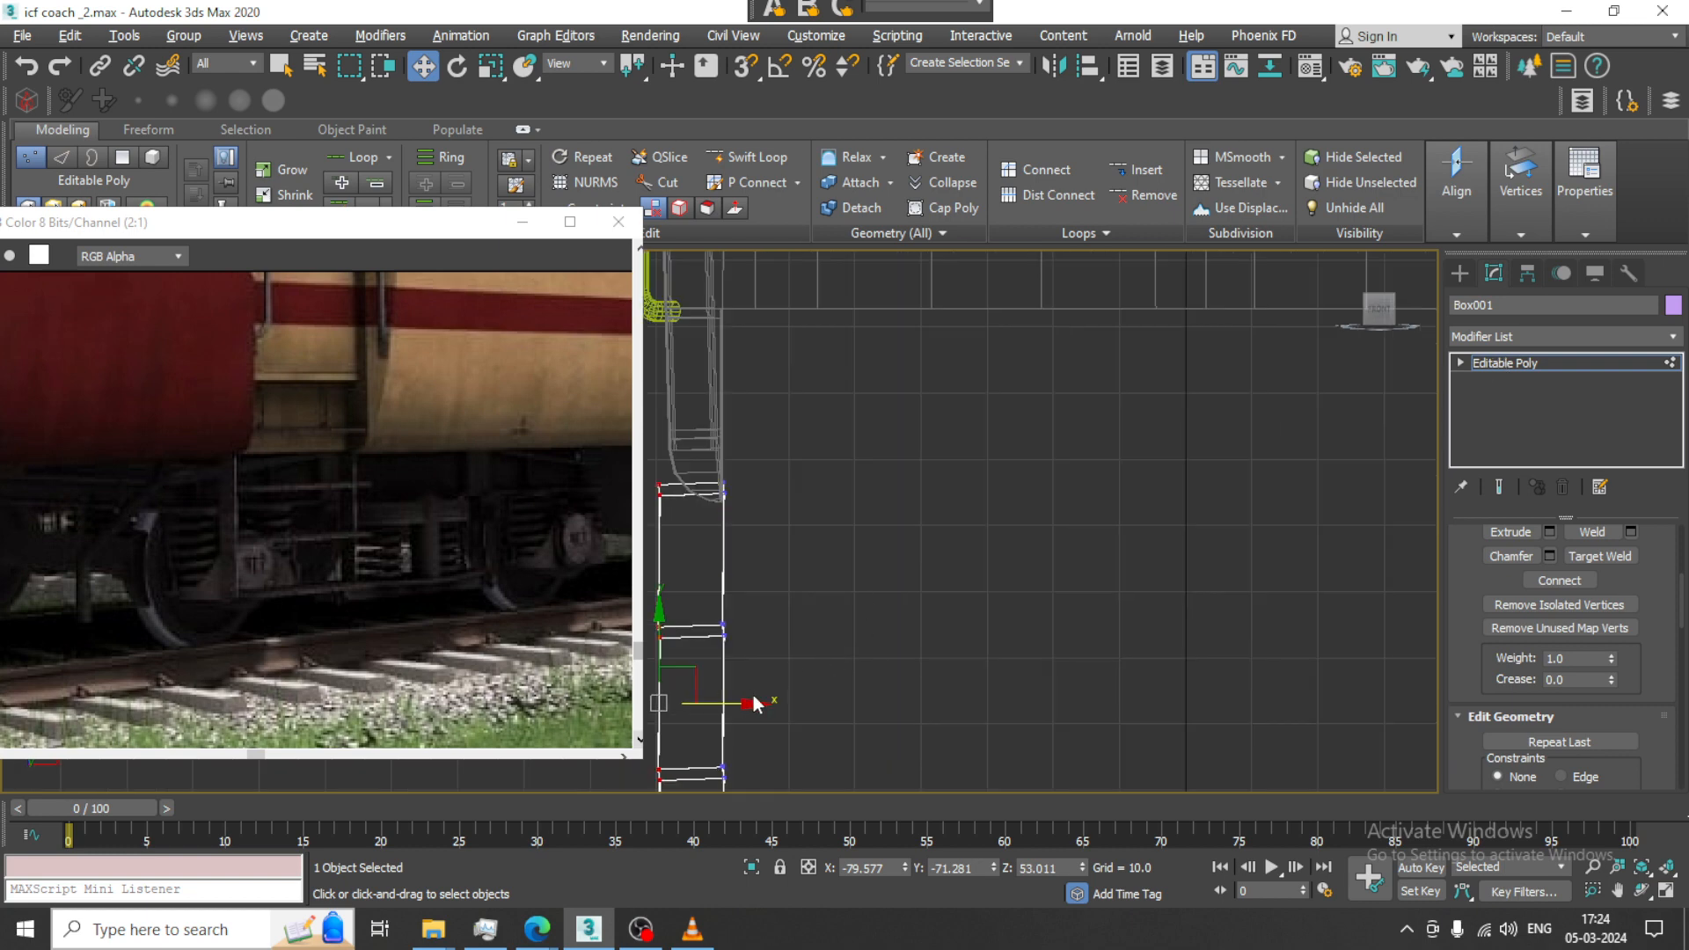
left_click(1524, 363)
left_click_drag(796, 485, 809, 484)
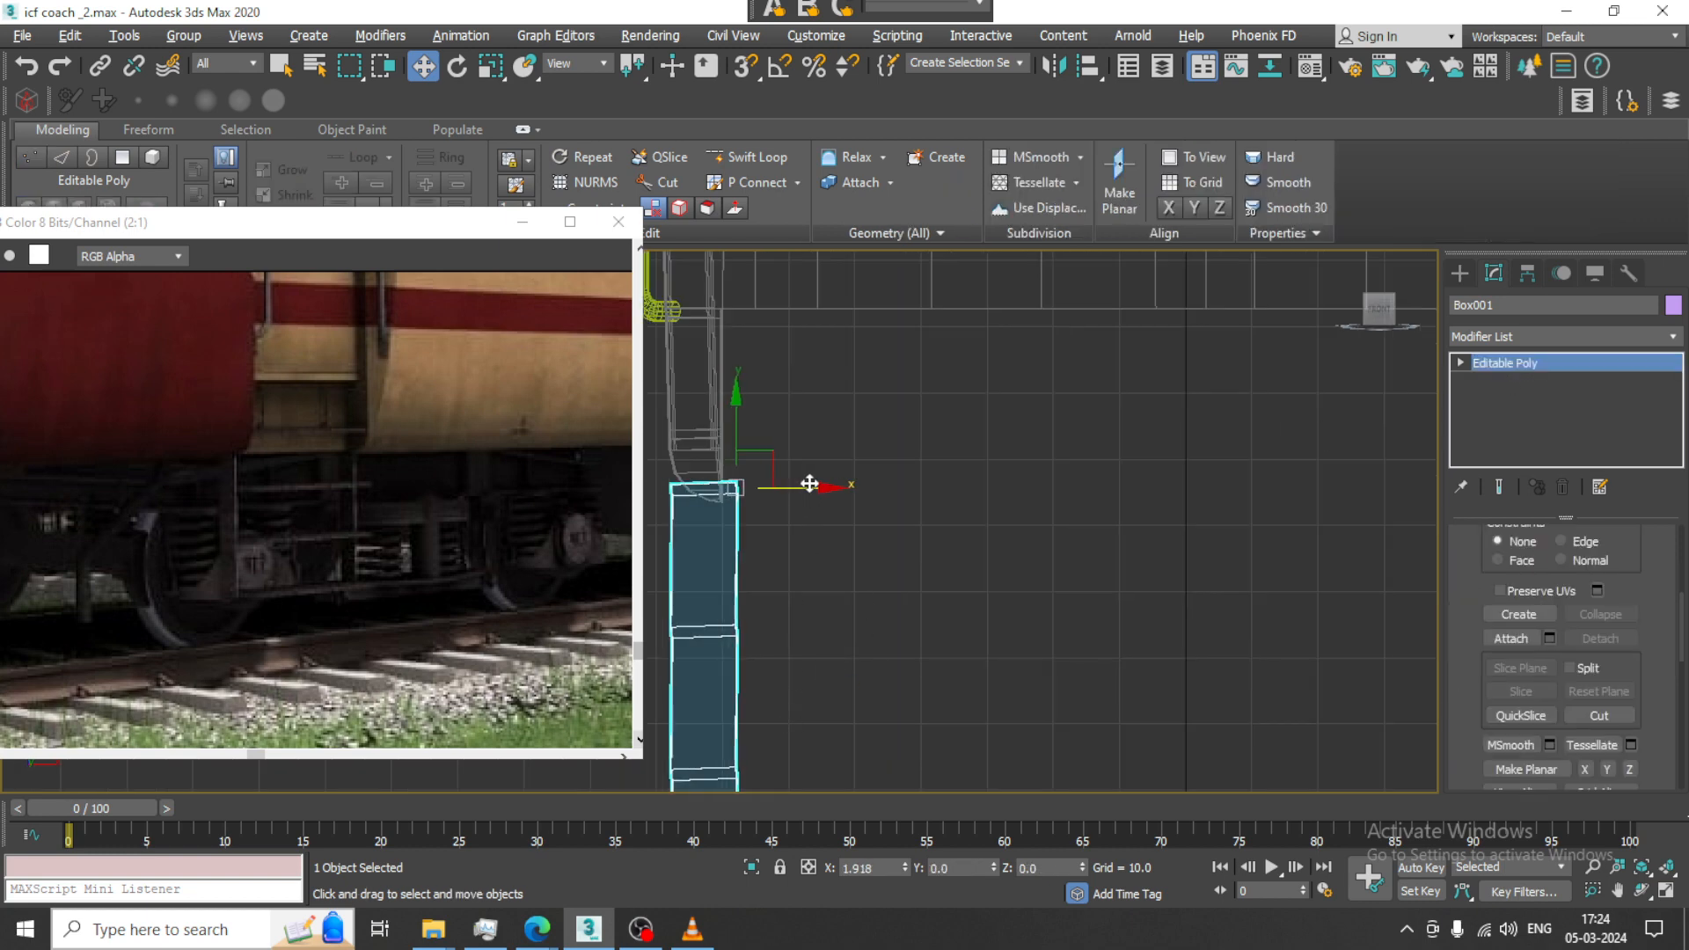
Raise the top bar's outer vertices in the front view until they are level with its inner vertices
middle_click_drag(780, 513, 1110, 548)
scroll(983, 570, "up", 3)
key("1")
scroll(1100, 546, "up", 1)
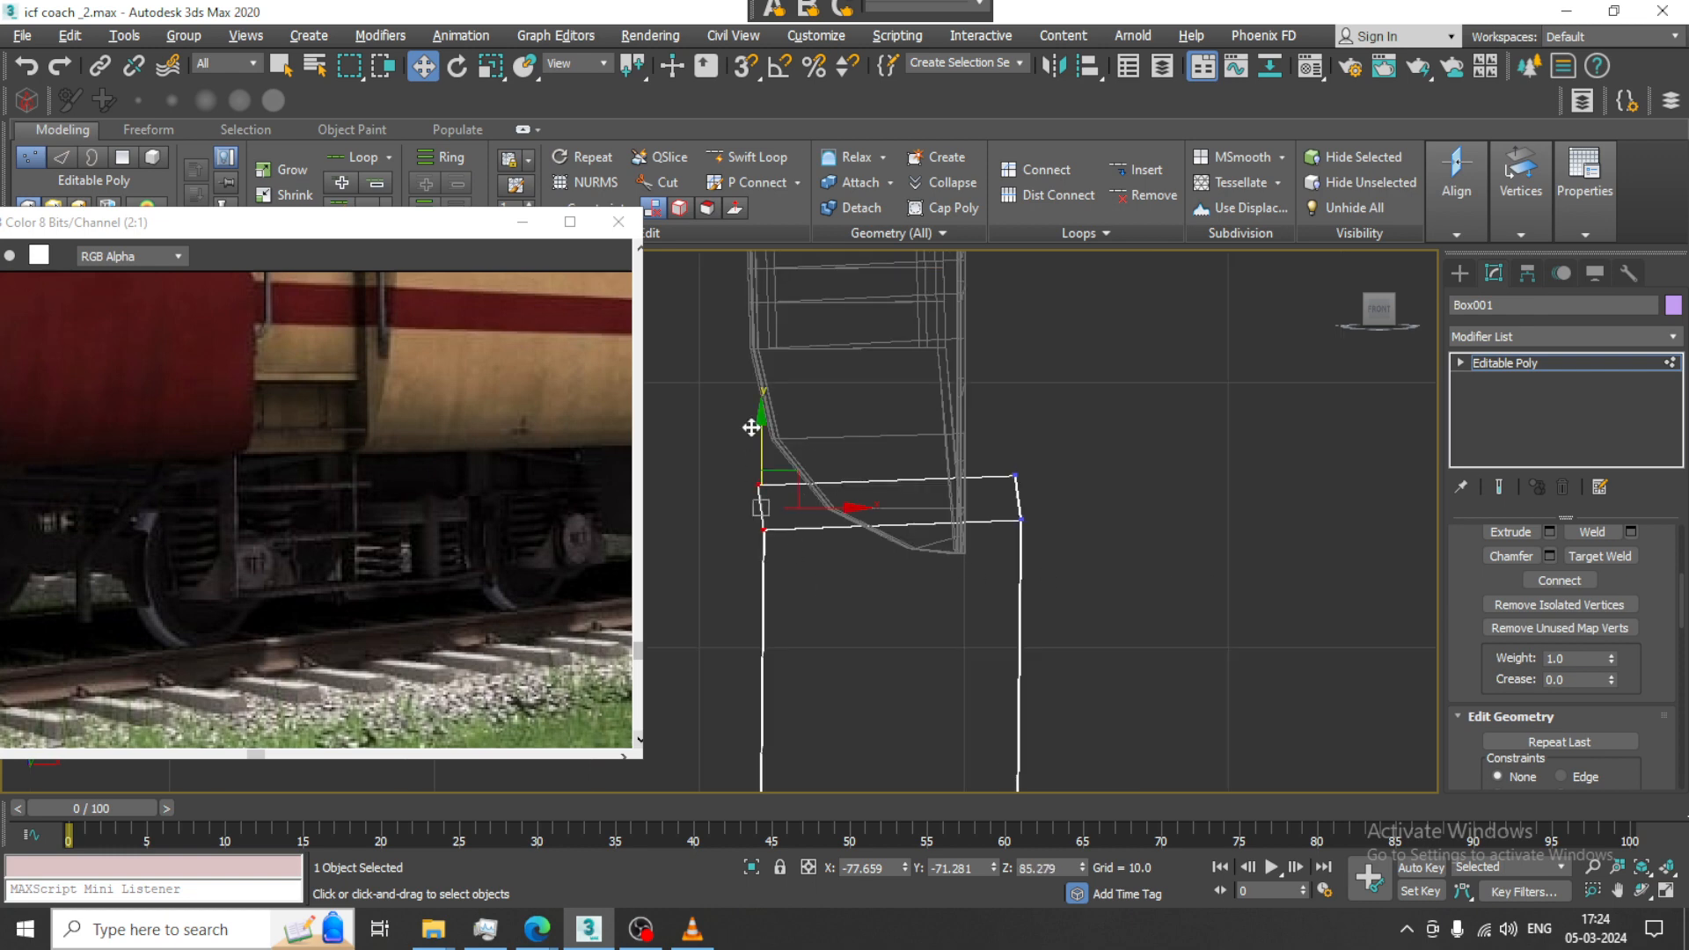
left_click_drag(757, 433, 756, 430)
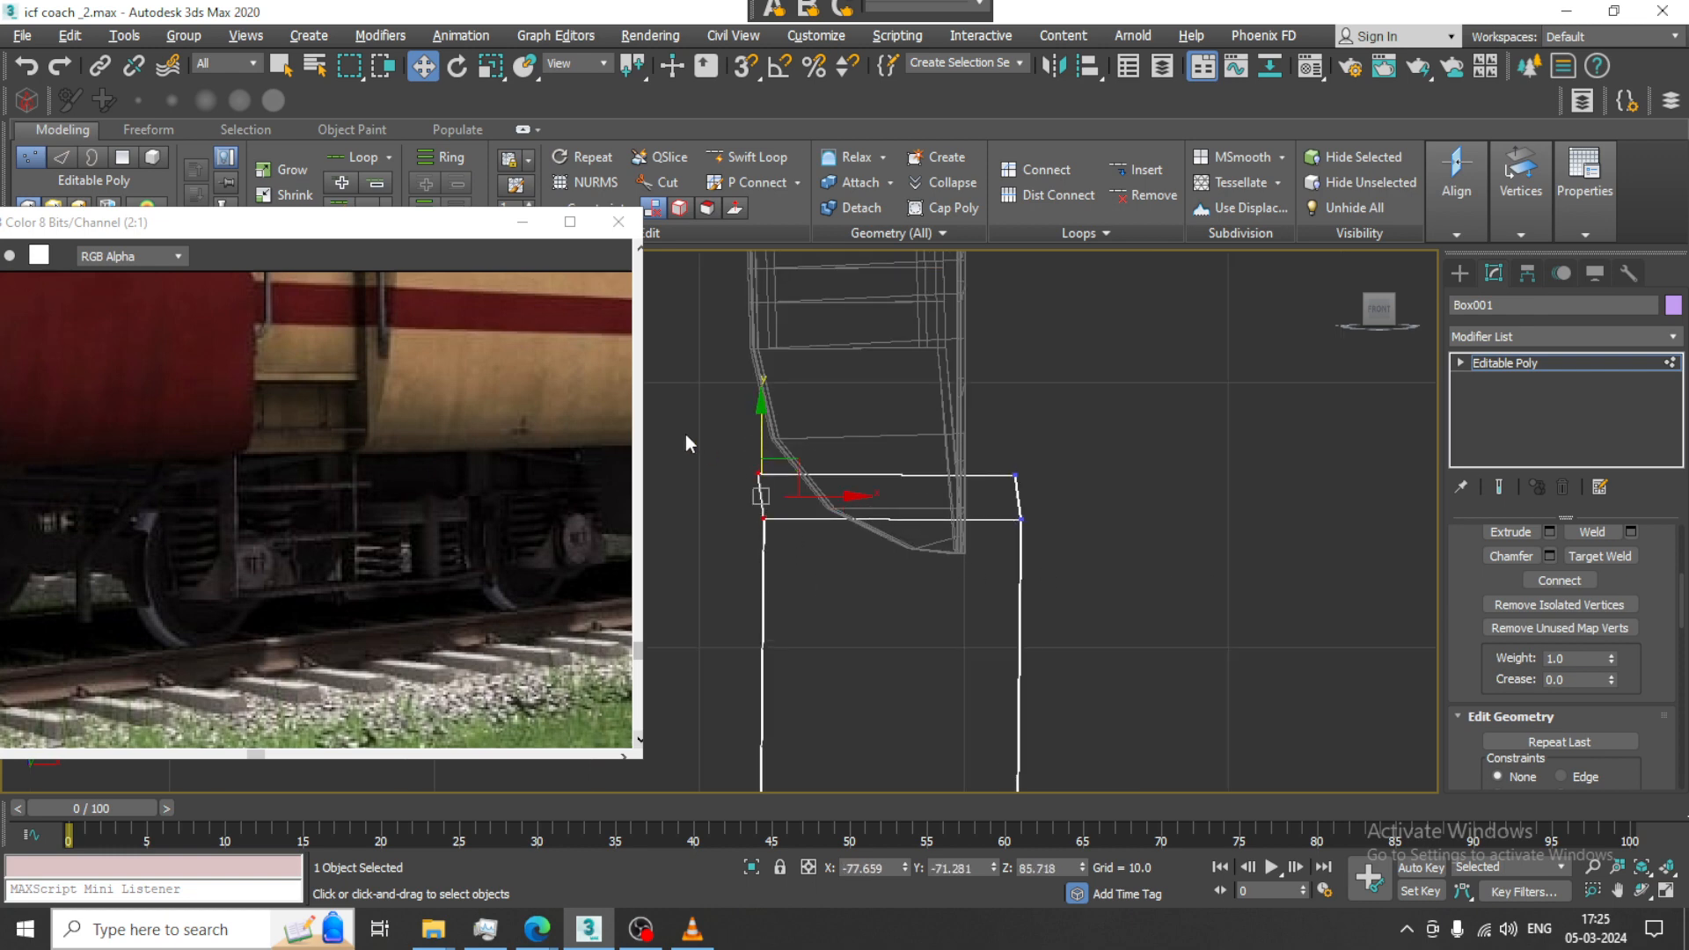
Scale the ladder's outer and inner vertex columns flat along X so both uprights are straight
scroll(758, 475, "down", 3)
middle_click_drag(797, 524, 812, 354)
scroll(804, 481, "down", 4)
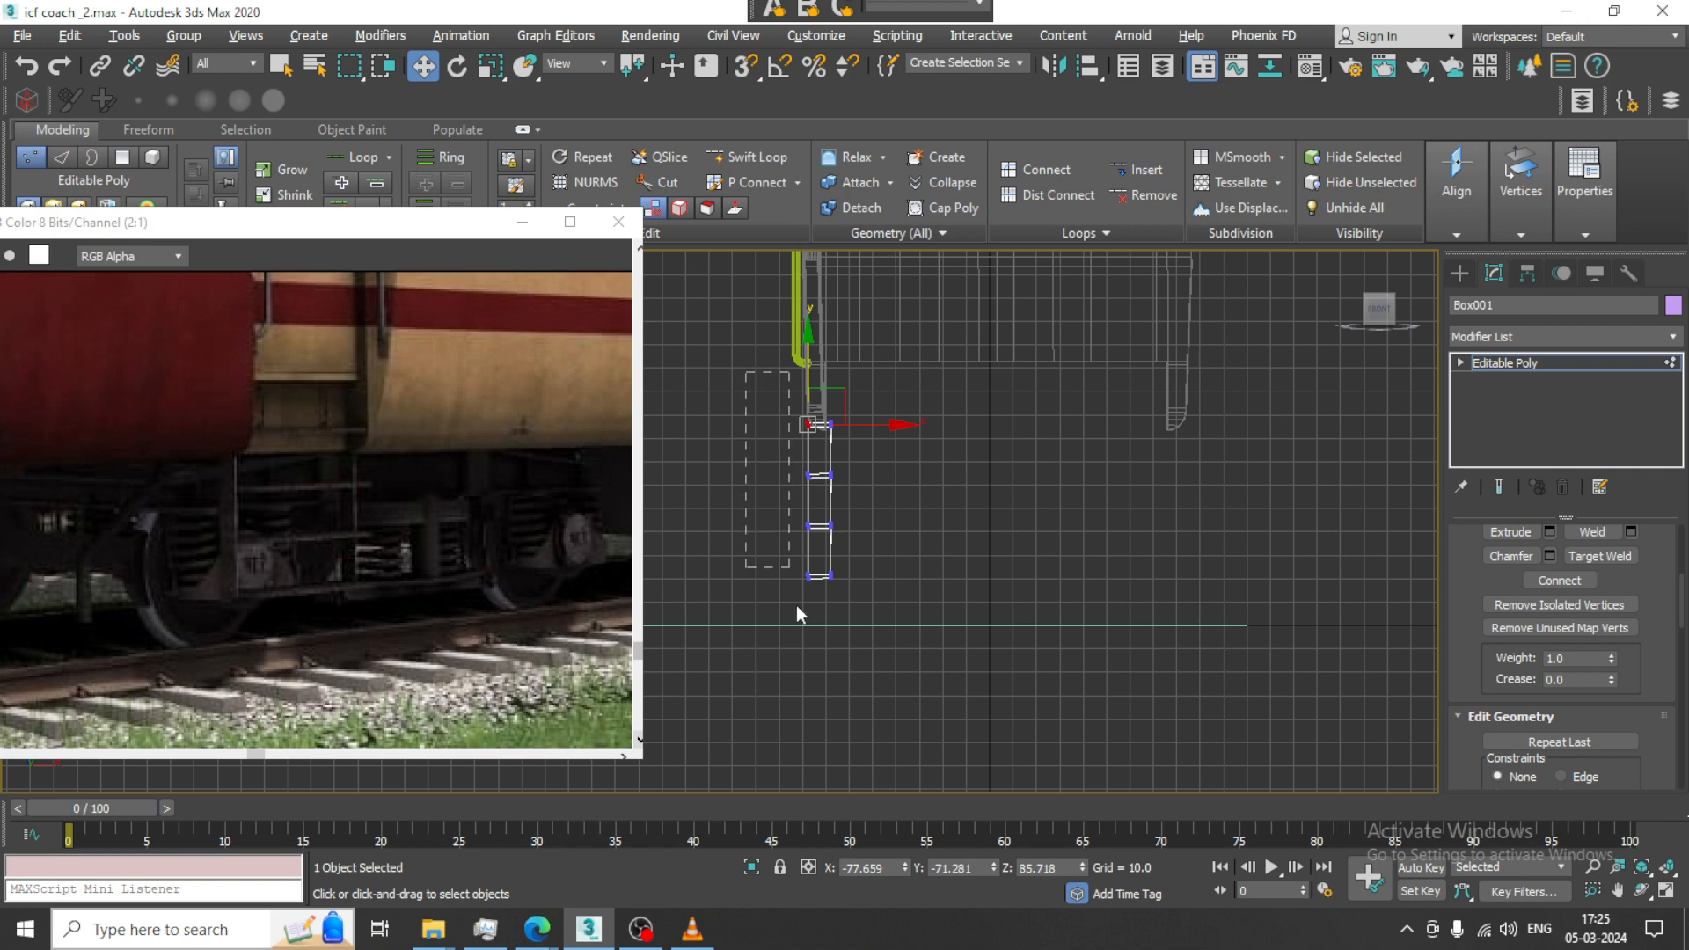
left_click_drag(797, 606, 819, 632)
scroll(831, 529, "up", 1)
key("r")
left_click_drag(901, 489, 194, 523)
left_click_drag(800, 678, 802, 678)
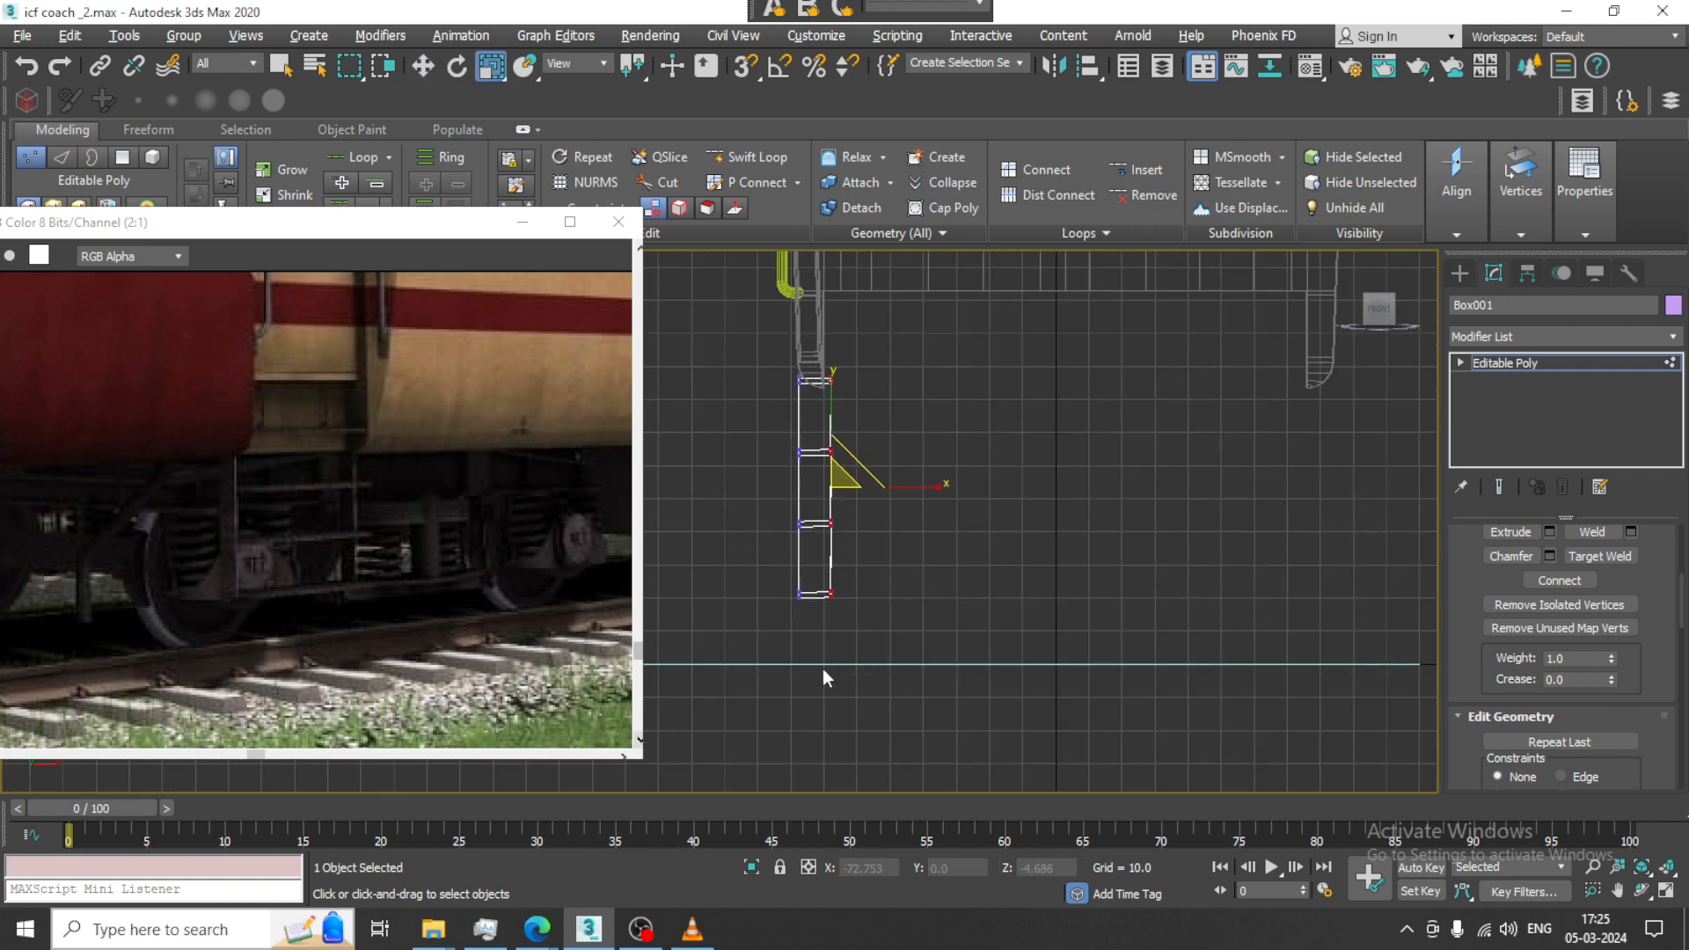
left_click(938, 495)
Scale the lower and upper vertex rows of the bottom bar flat vertically so the bar is level
scroll(788, 609, "up", 8)
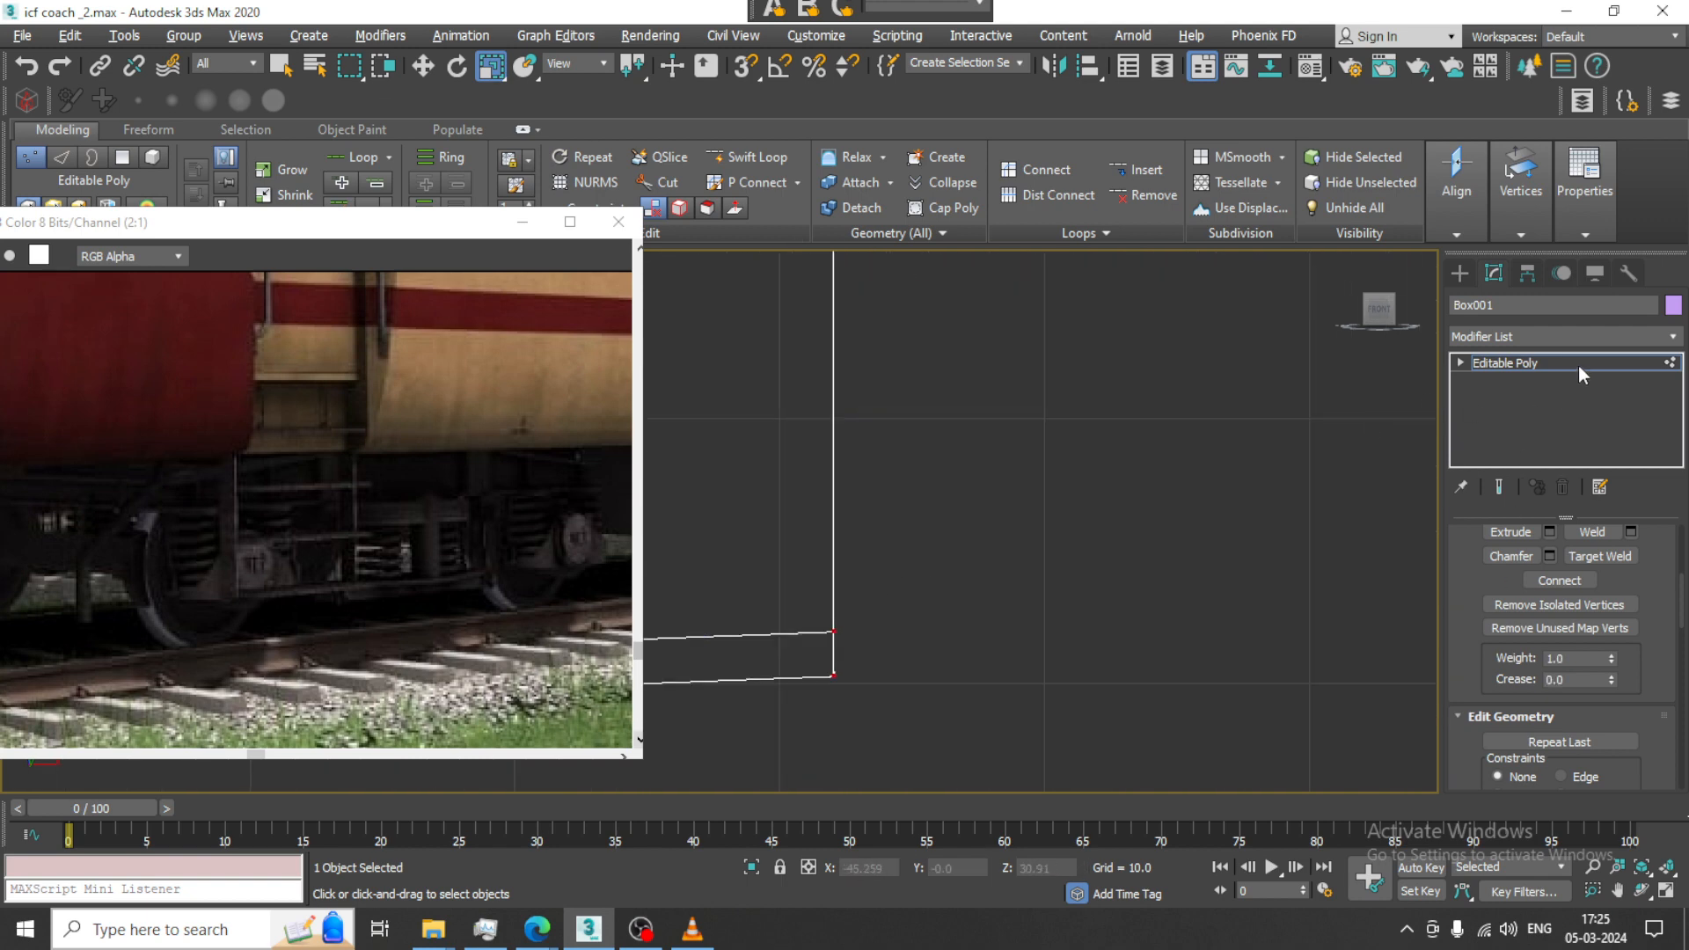
left_click(1578, 366)
scroll(1008, 608, "down", 2)
key("1")
left_click_drag(673, 717, 781, 680)
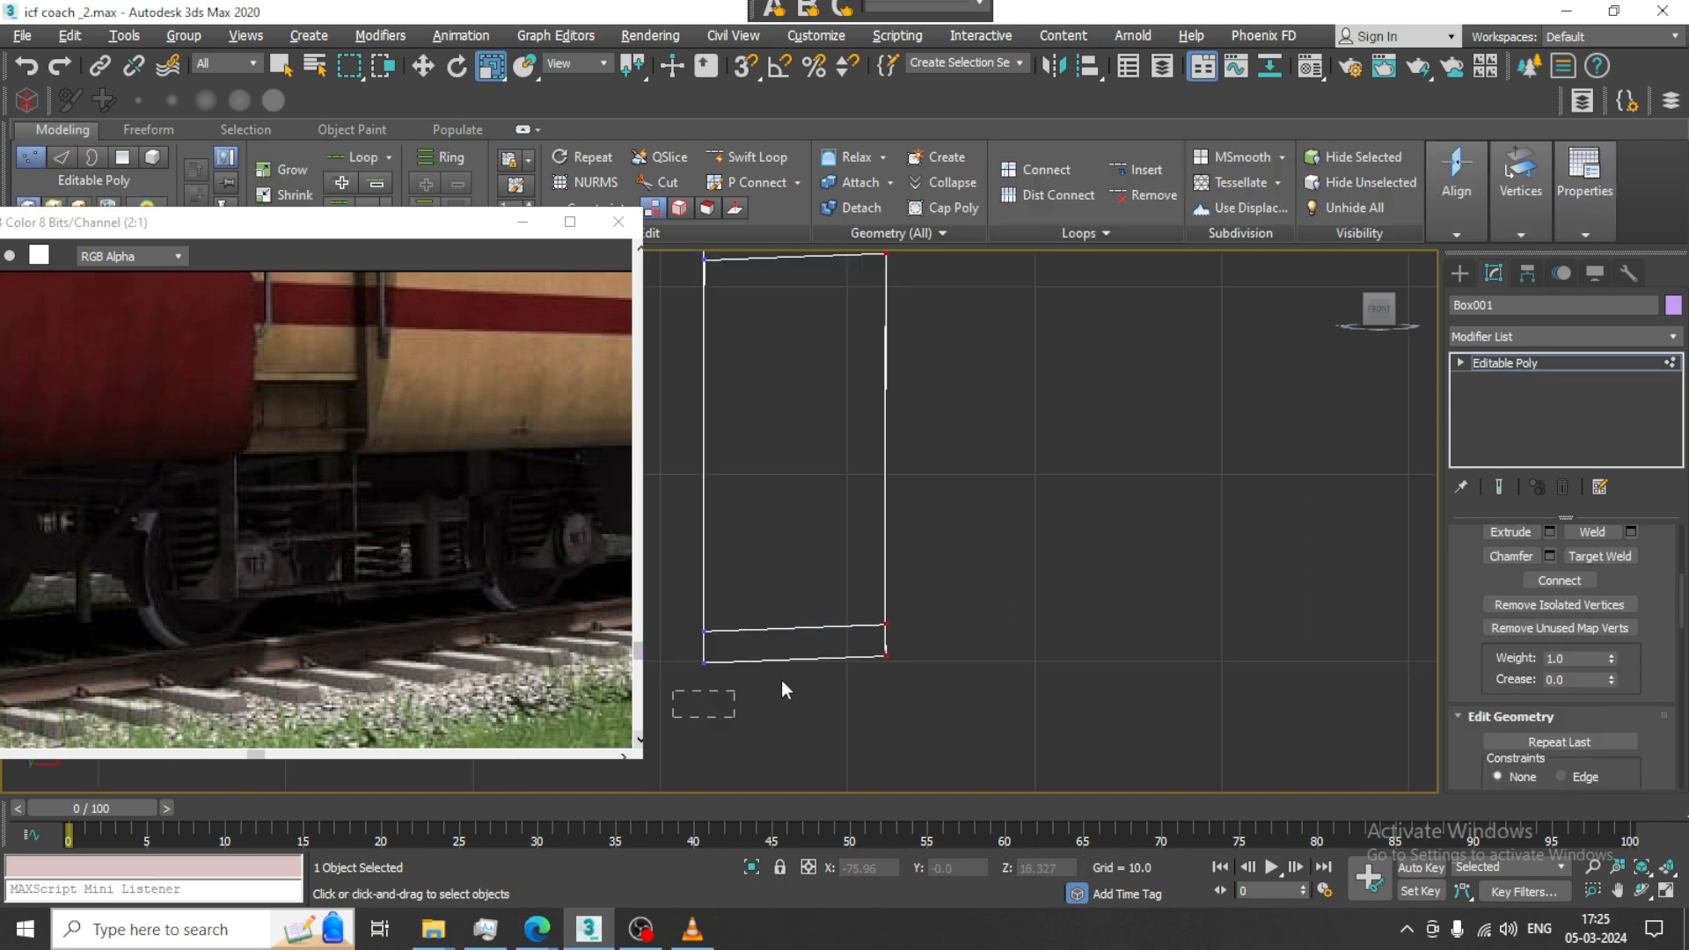
left_click_drag(922, 643, 919, 642)
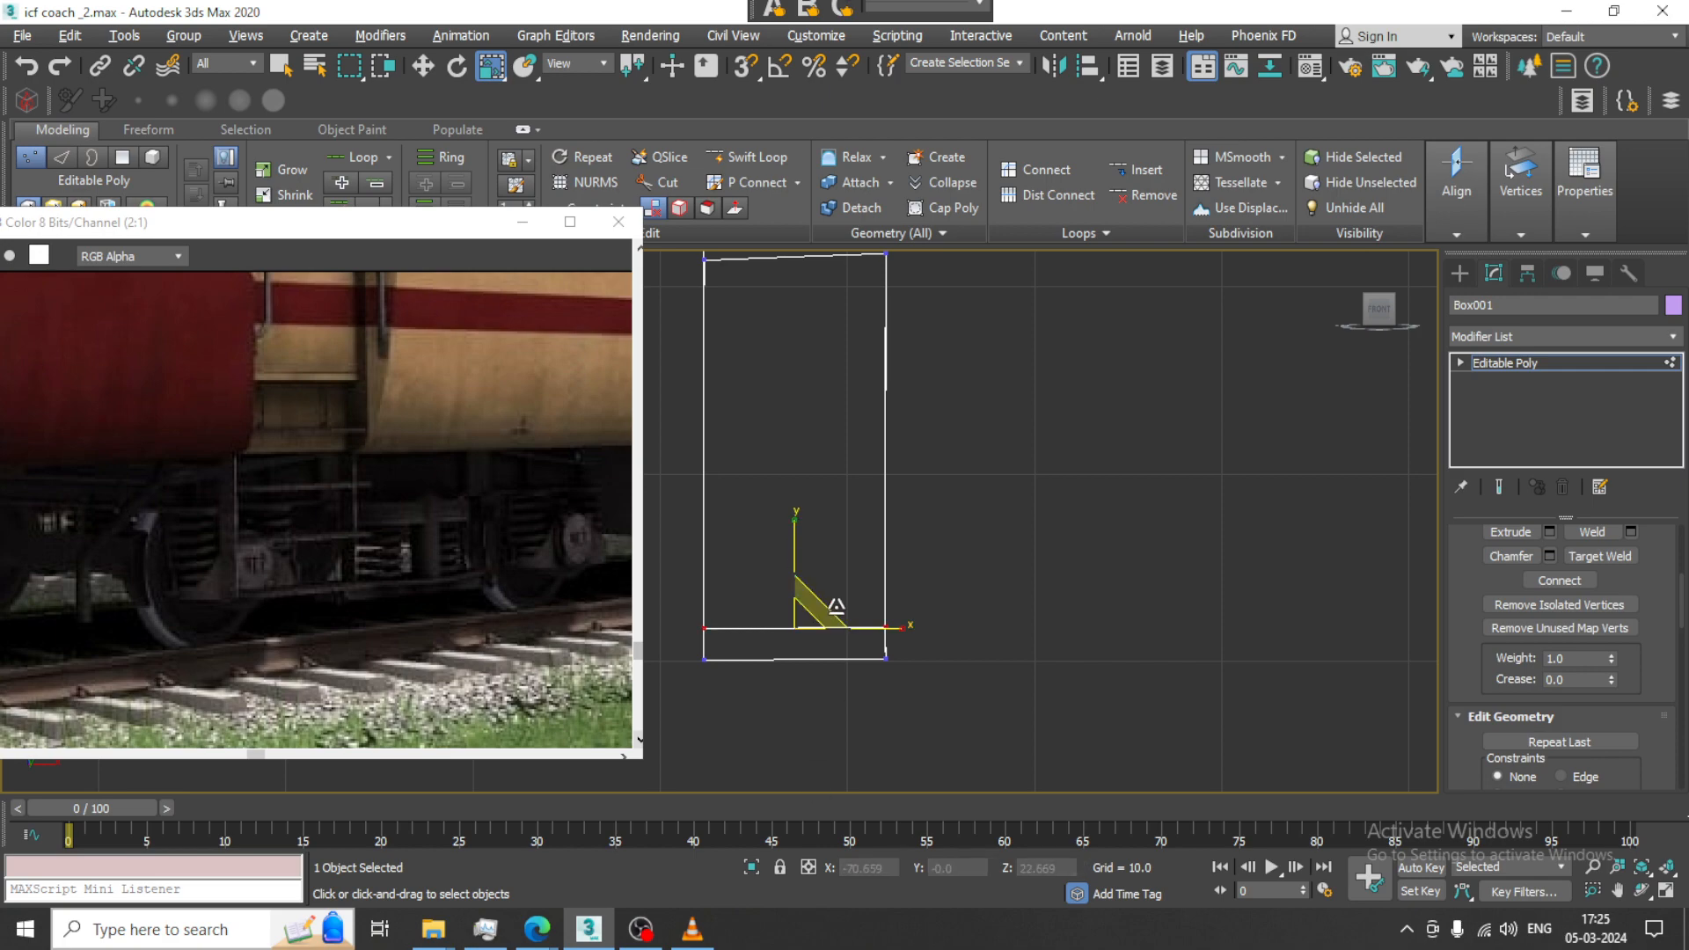
Examine the ladder in the perspective view and compare the doorway area with the reference photo
scroll(837, 604, "down", 5)
key("alt+w")
key("alt+w")
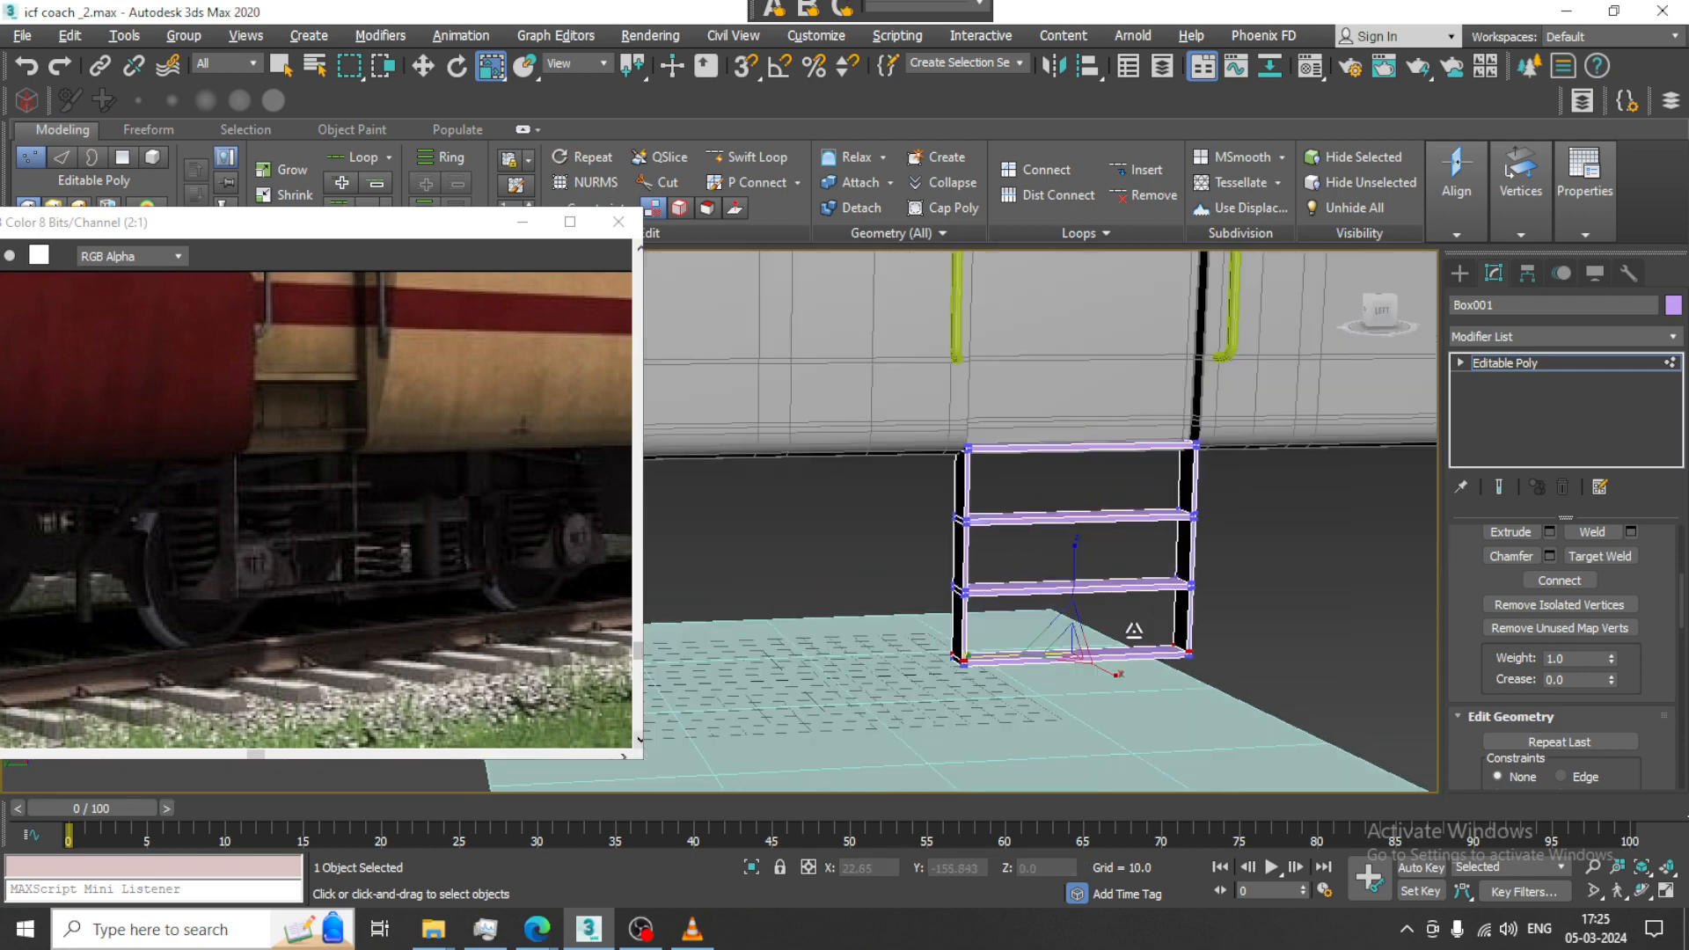
scroll(1108, 625, "up", 5)
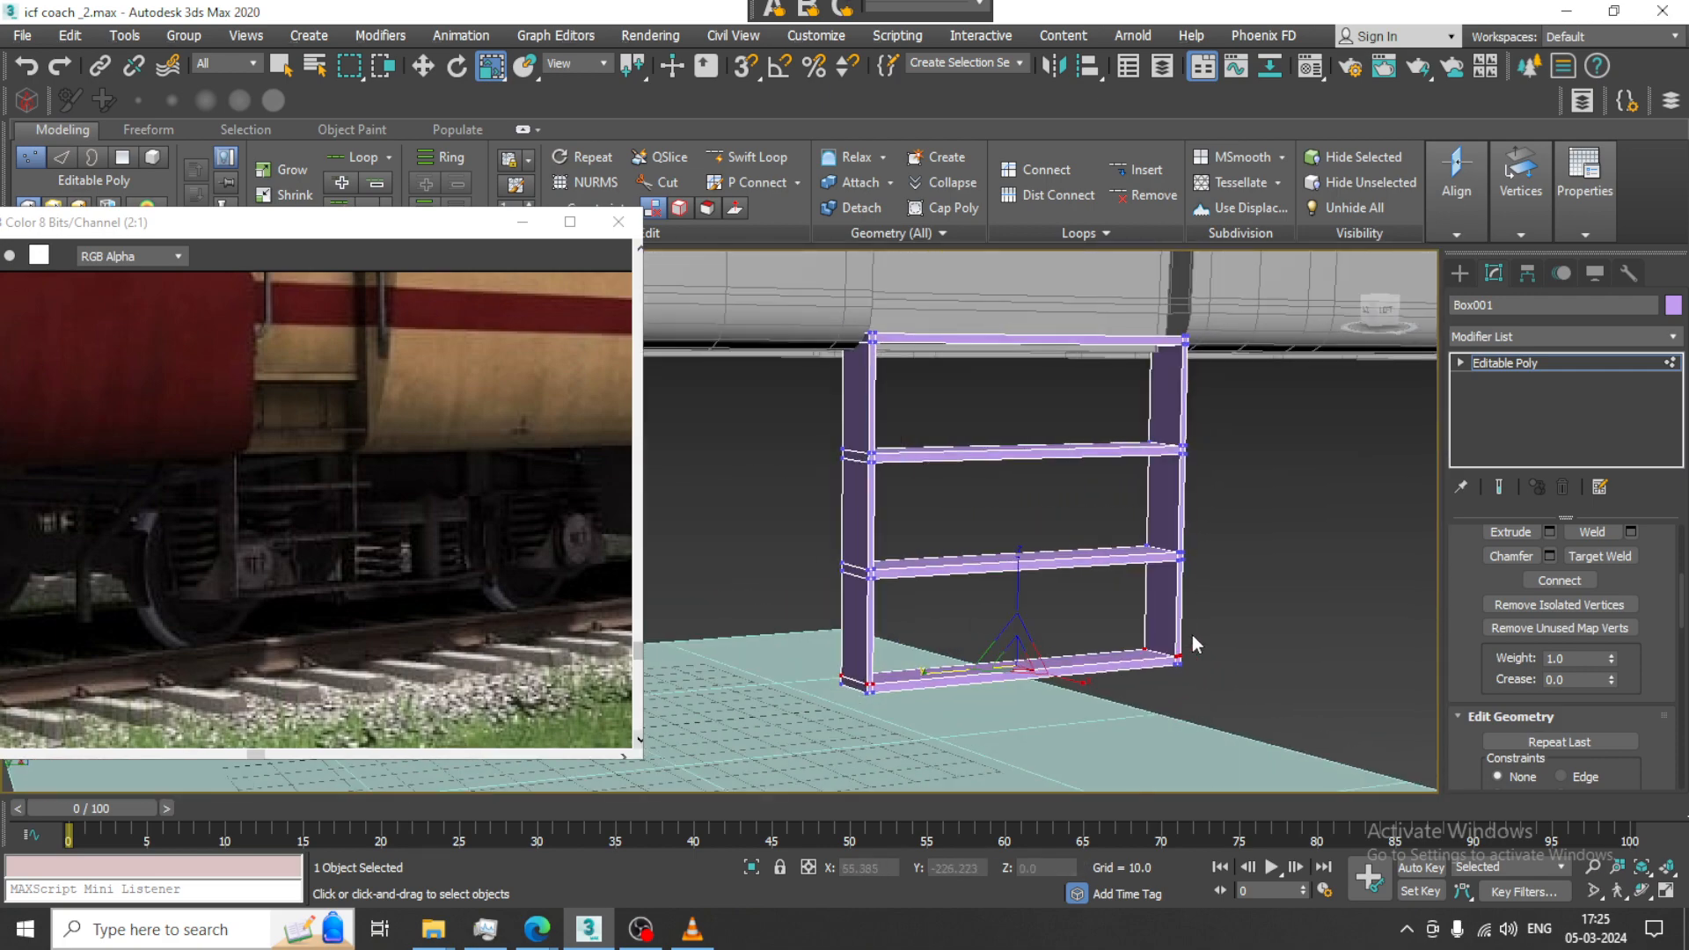
mouse_move(1131, 599)
middle_mouse_down("alt")
mouse_move(1238, 589)
mouse_move(1117, 607)
middle_mouse_up("alt")
left_click(1580, 361)
scroll(404, 510, "up", 3)
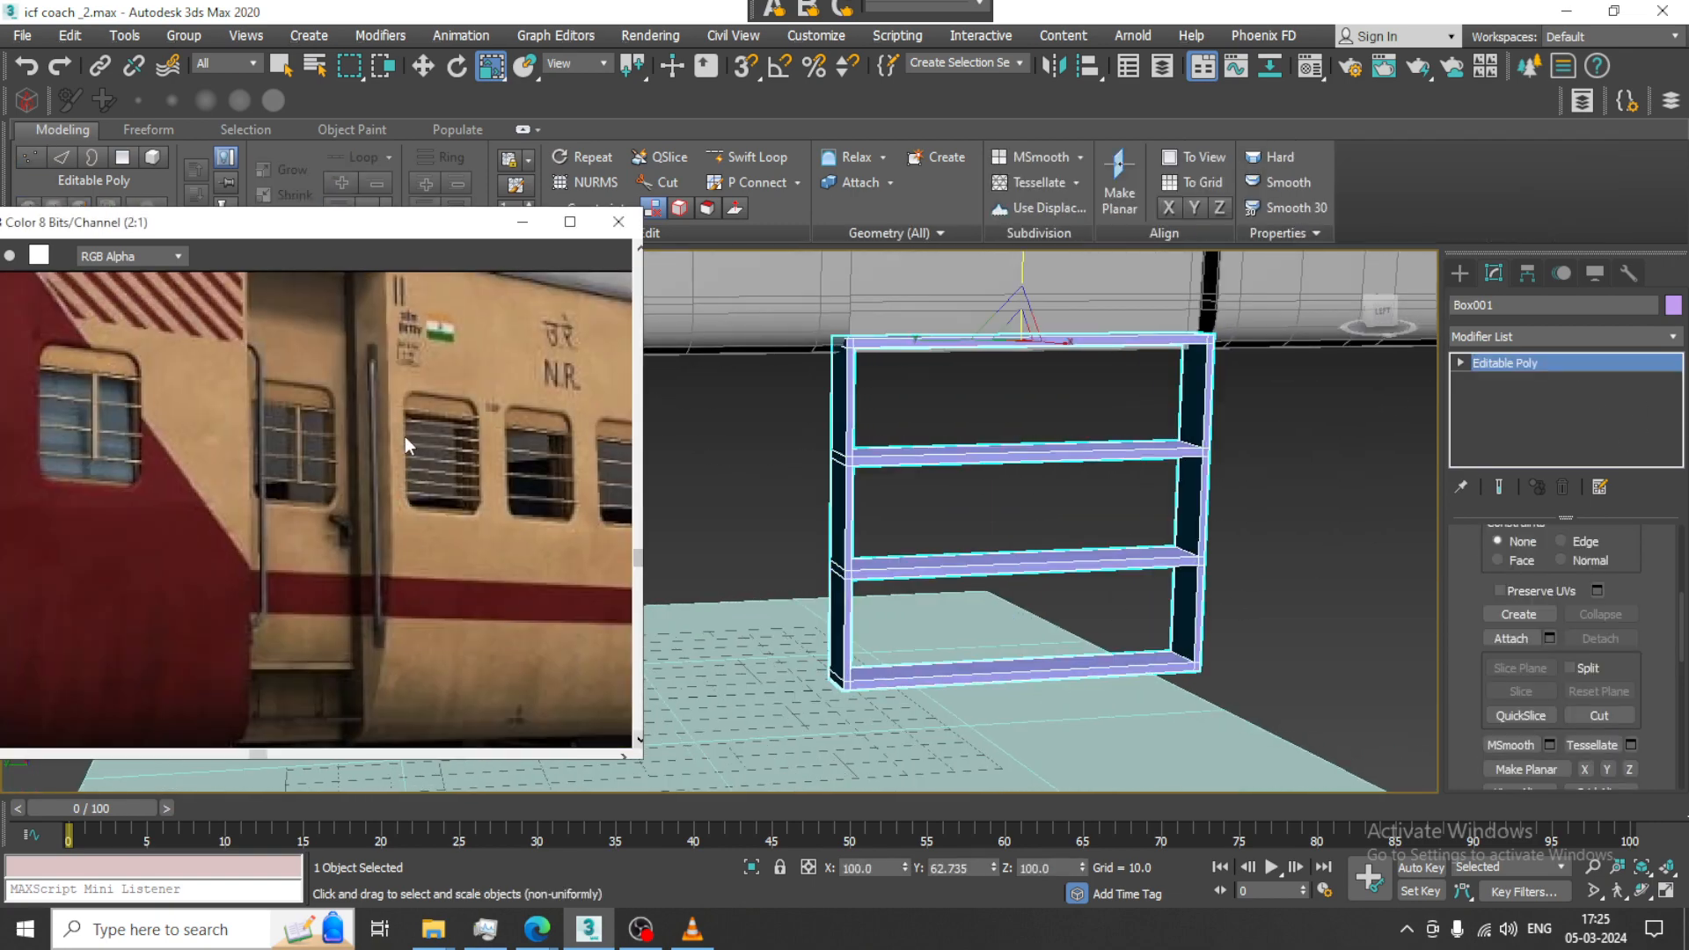
scroll(1077, 439, "down", 8)
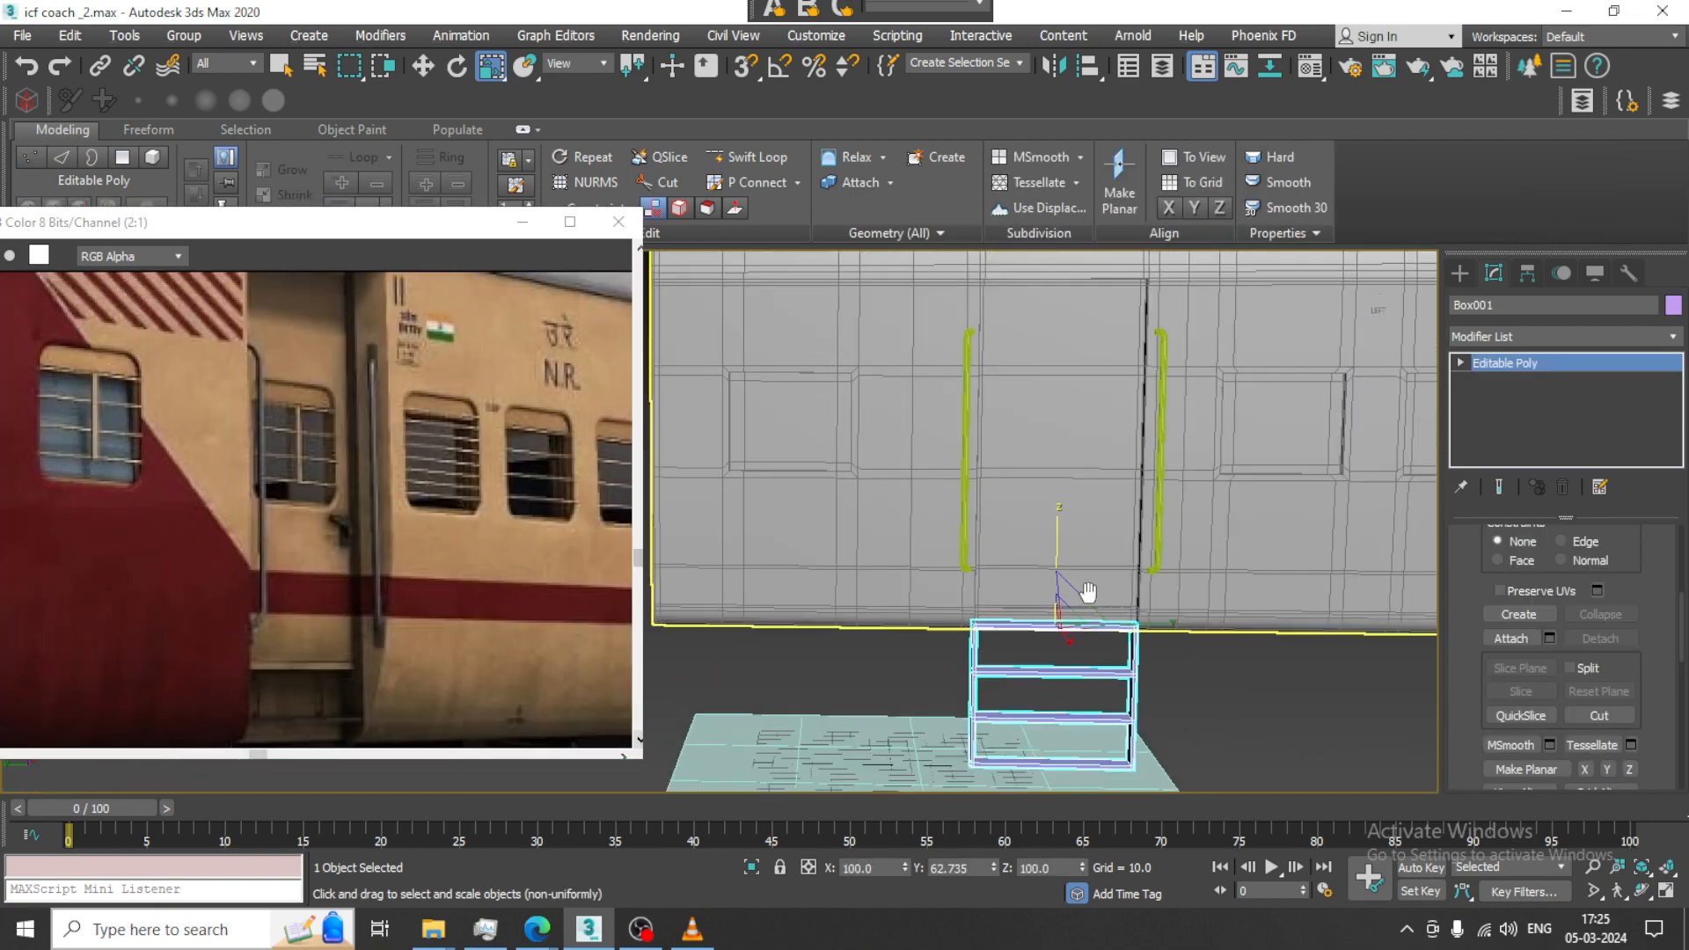
middle_click_drag(1124, 522, 1109, 523)
Create a door panel box over the doorway in the left view, about 146.5 long, 69.8 wide and 3.7 thick
left_click(1456, 271)
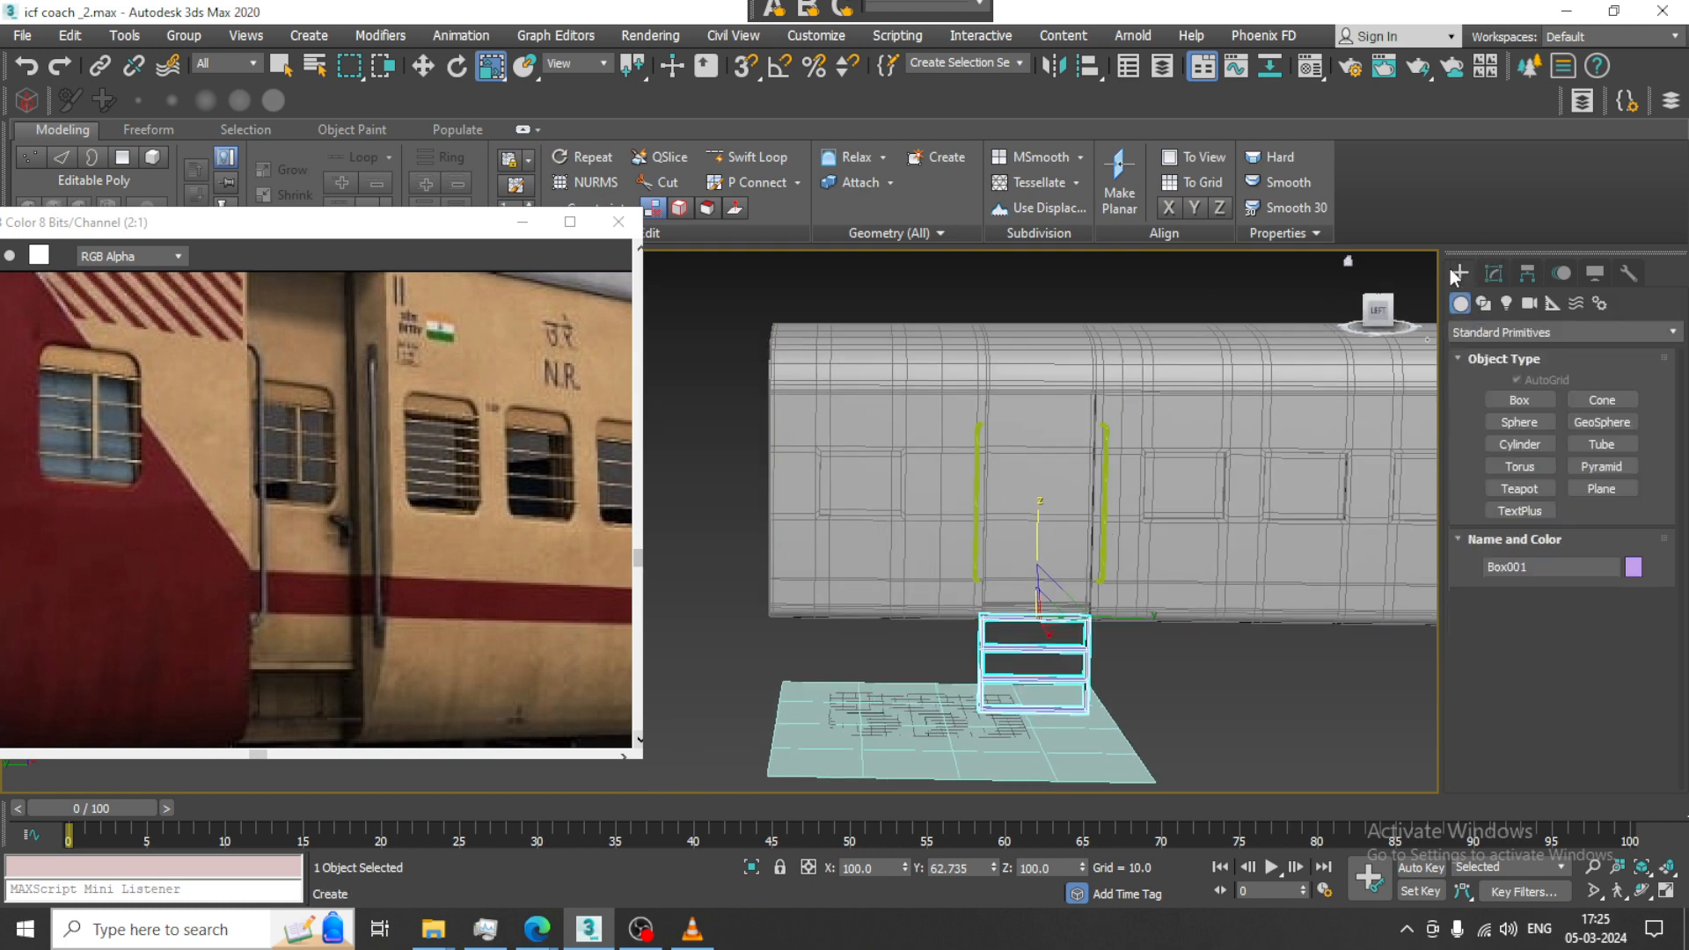
left_click(1520, 401)
scroll(998, 474, "up", 5)
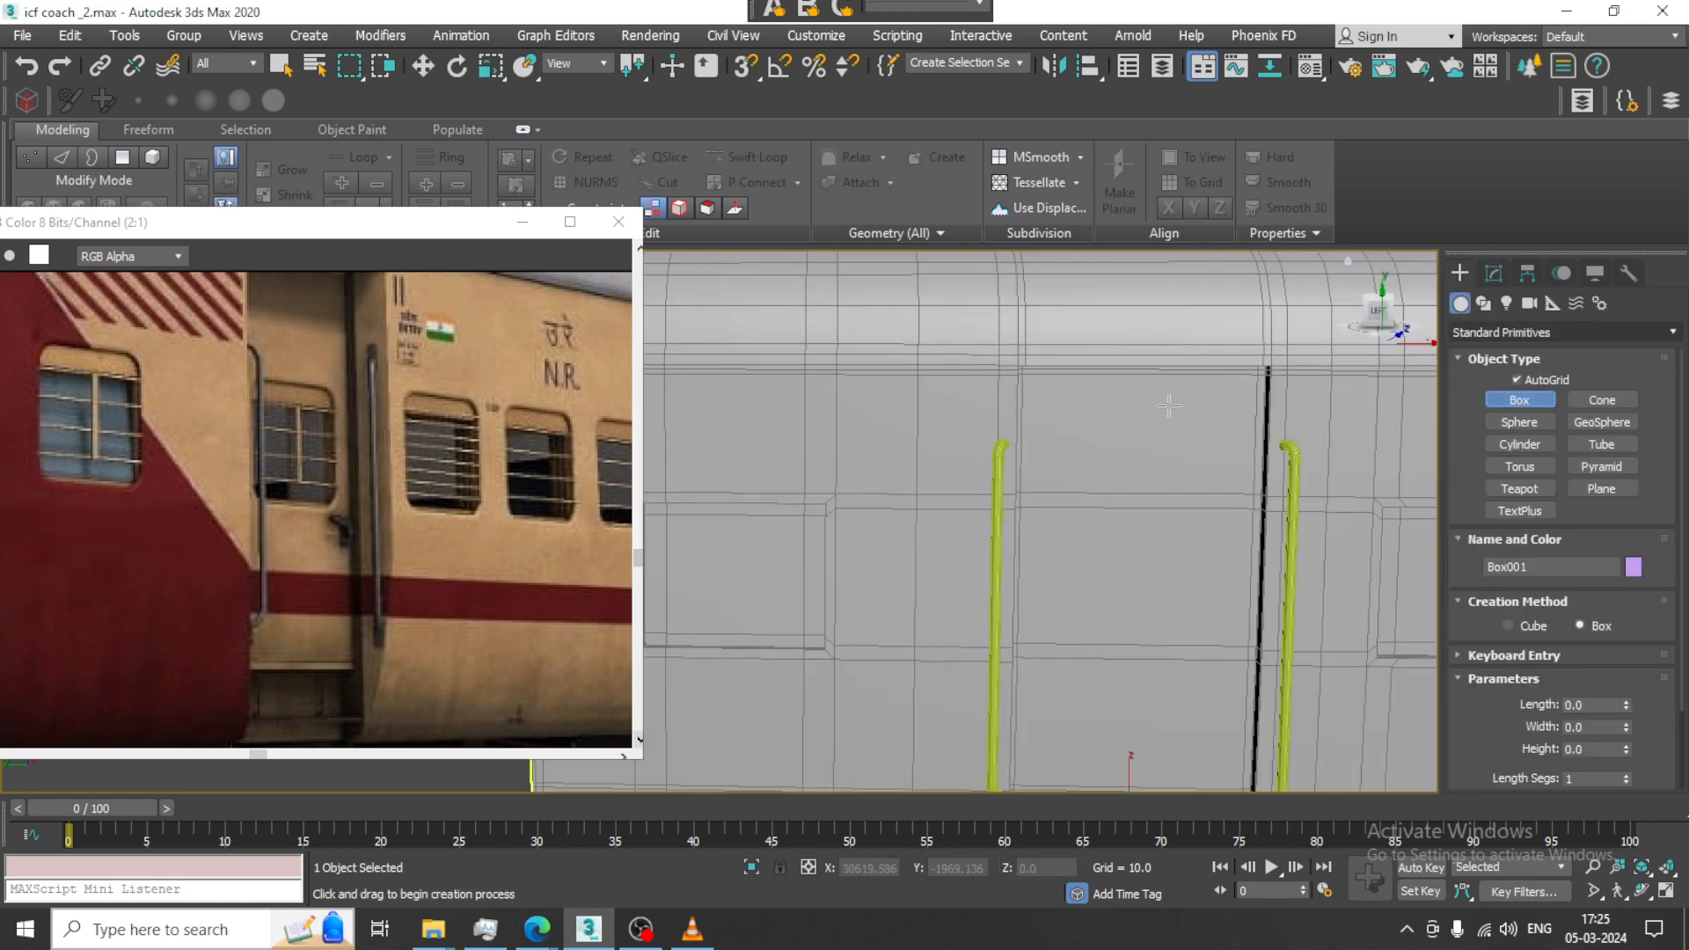
scroll(572, 527, "up", 3)
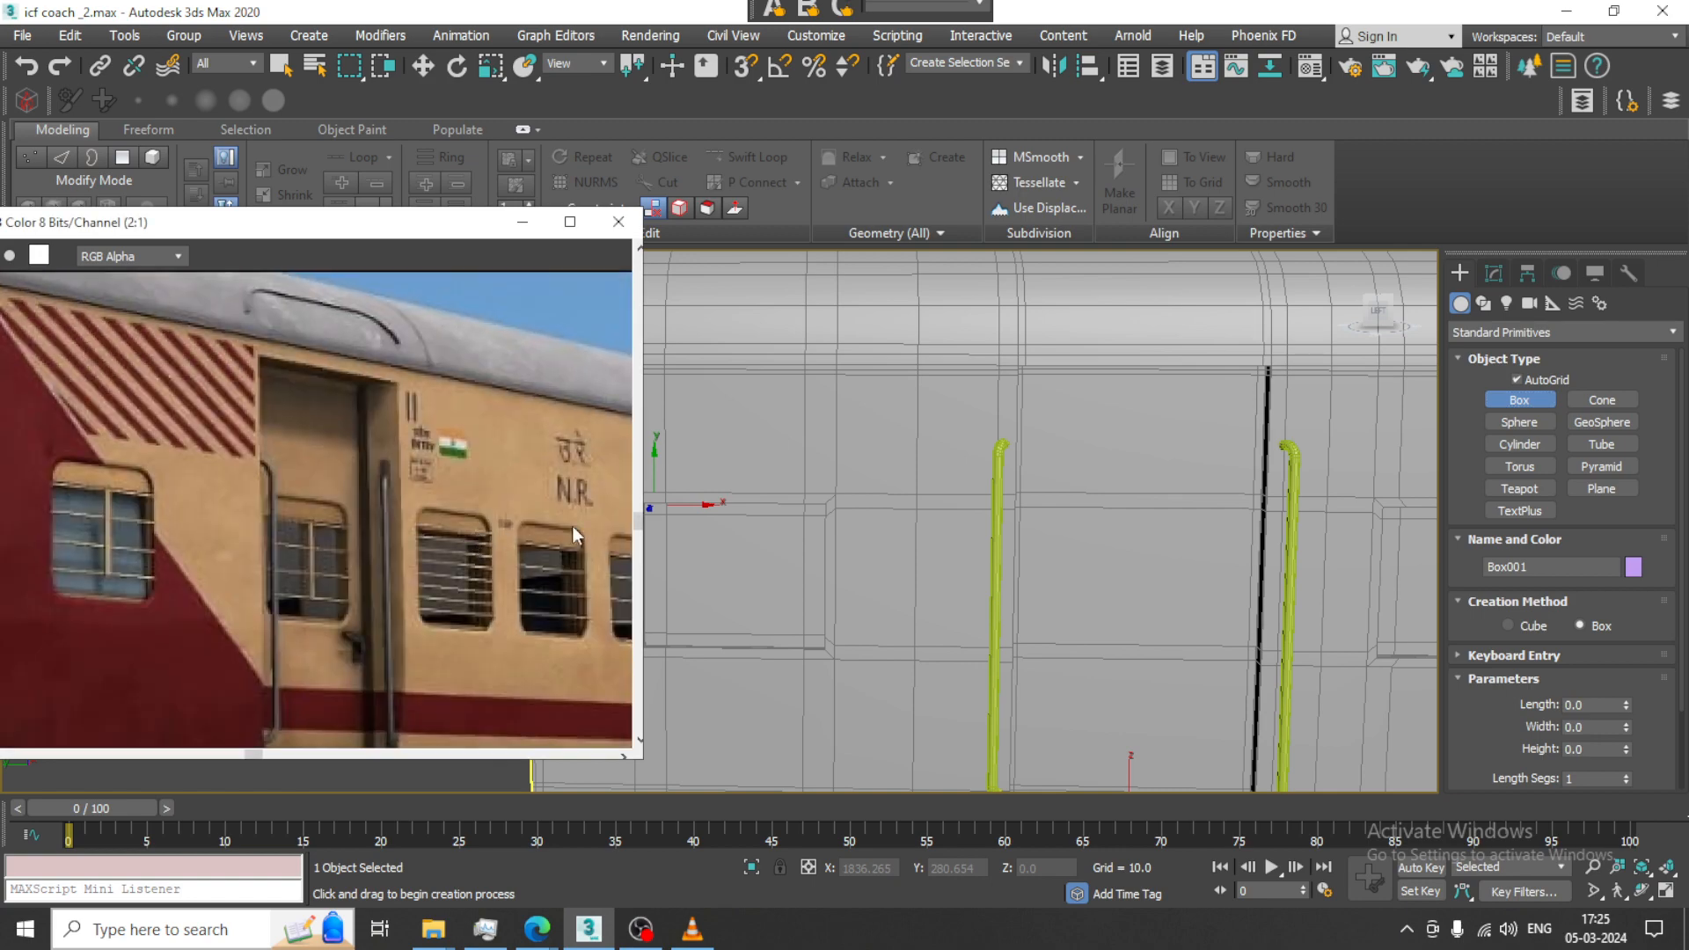
scroll(1115, 472, "down", 5)
key("alt+w")
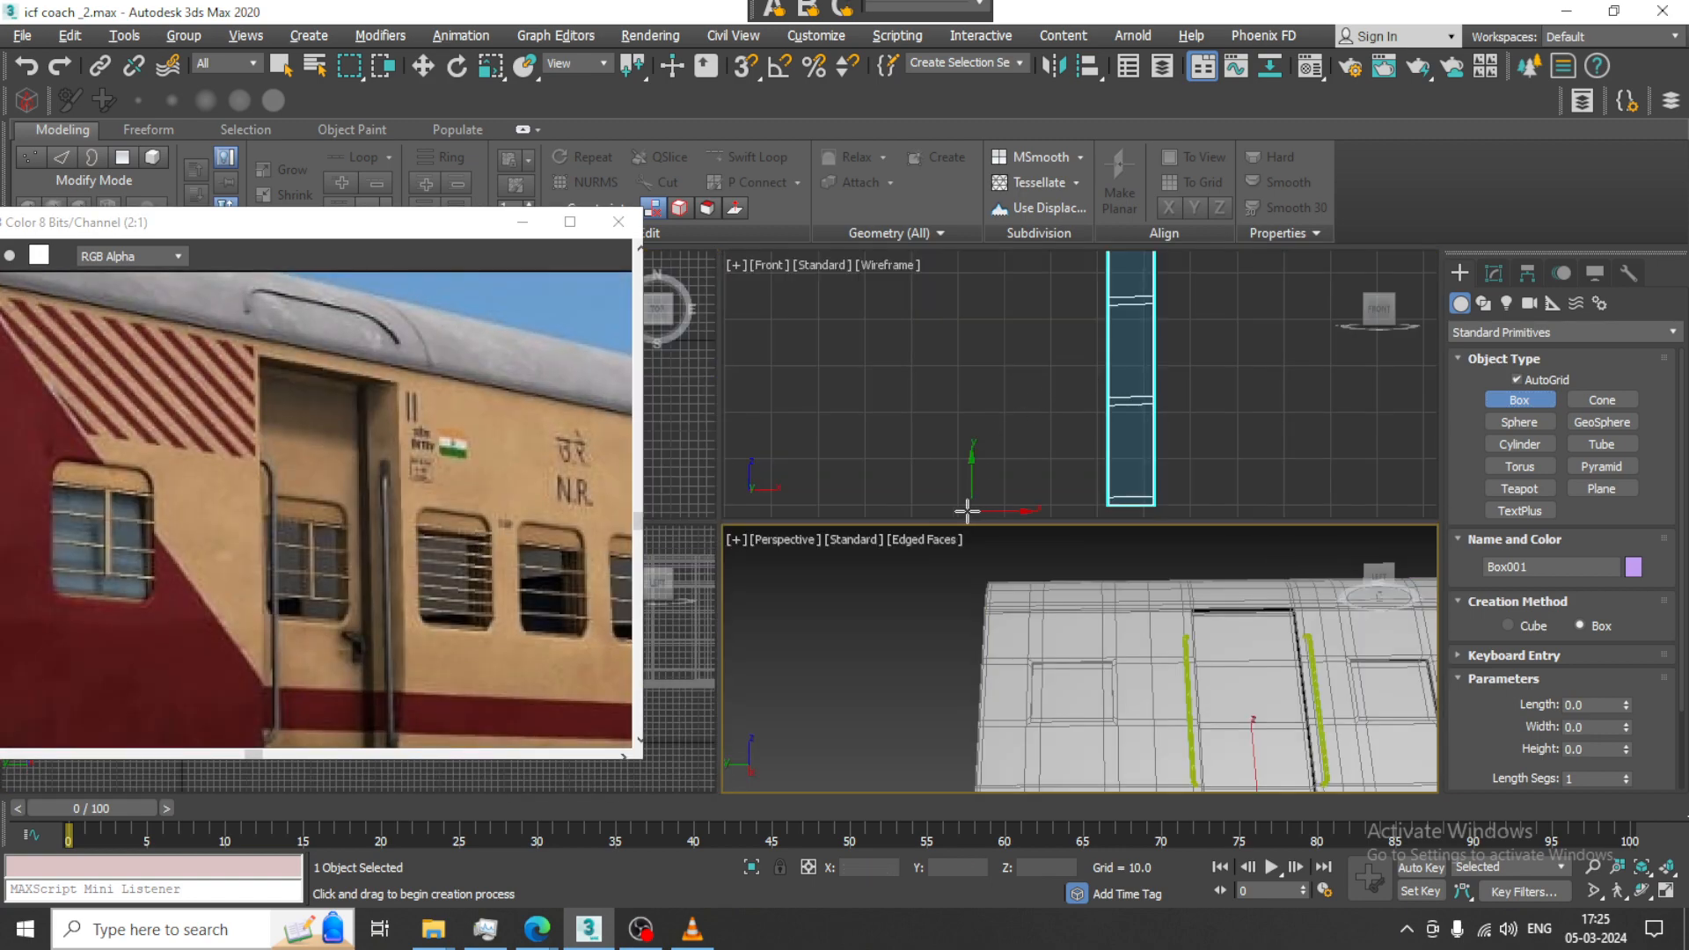
middle_click(664, 657)
key("alt+w")
middle_click_drag(831, 556, 1118, 522)
scroll(1118, 523, "down", 2)
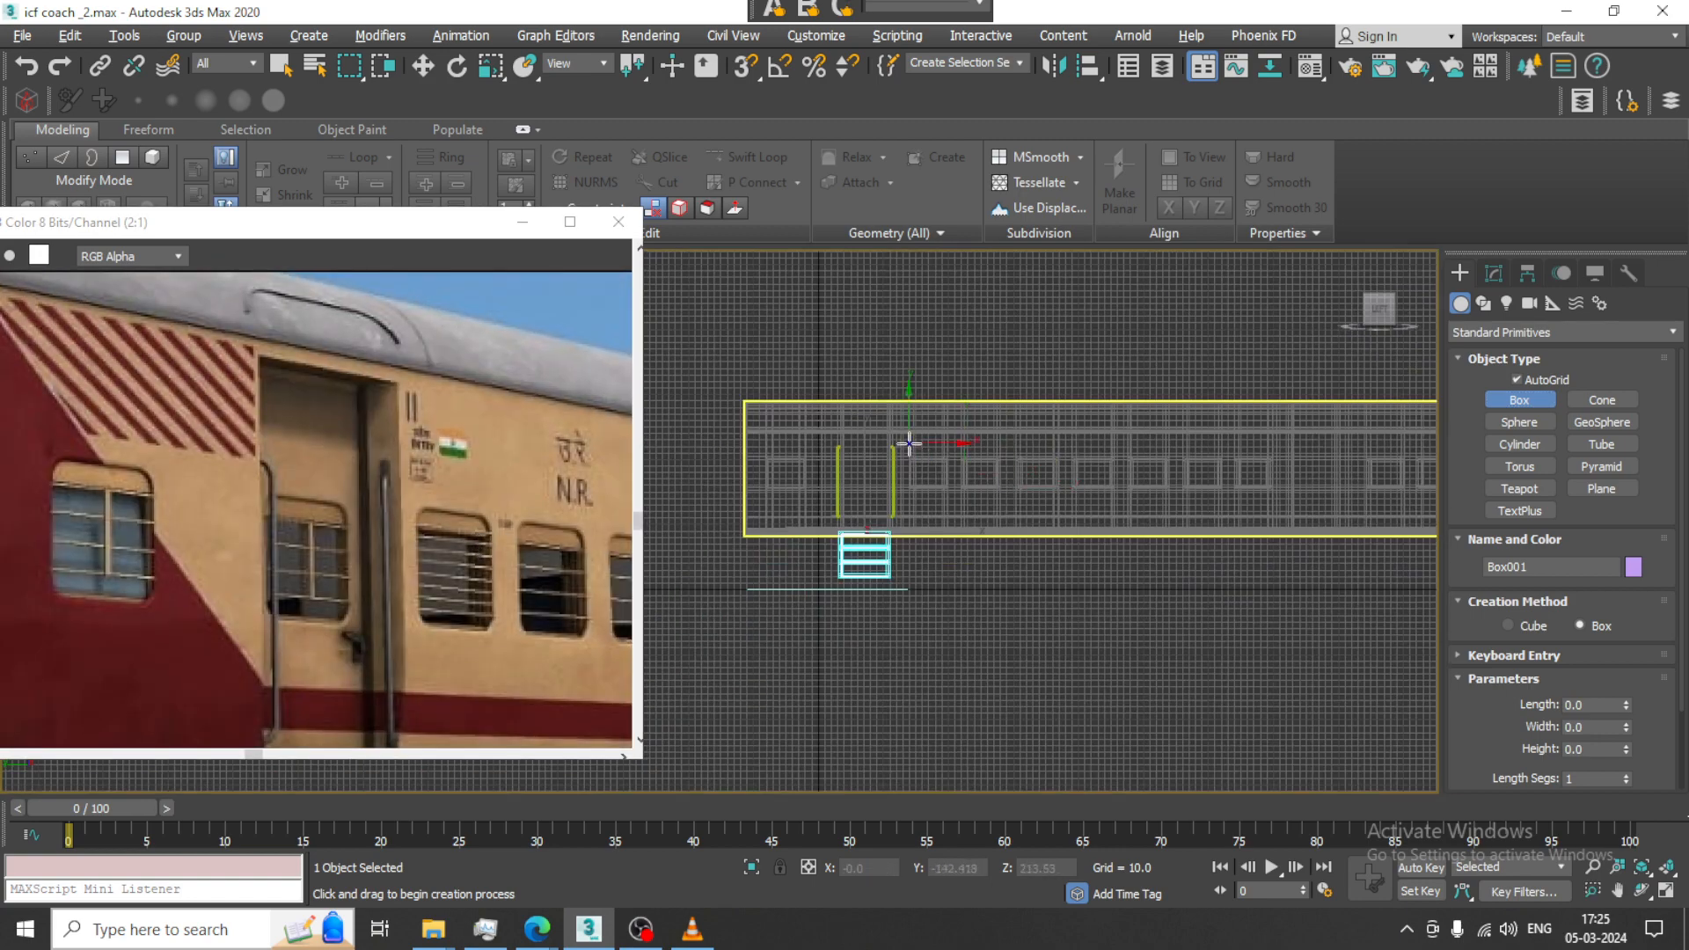
scroll(954, 456, "up", 4)
middle_click_drag(858, 439, 894, 348)
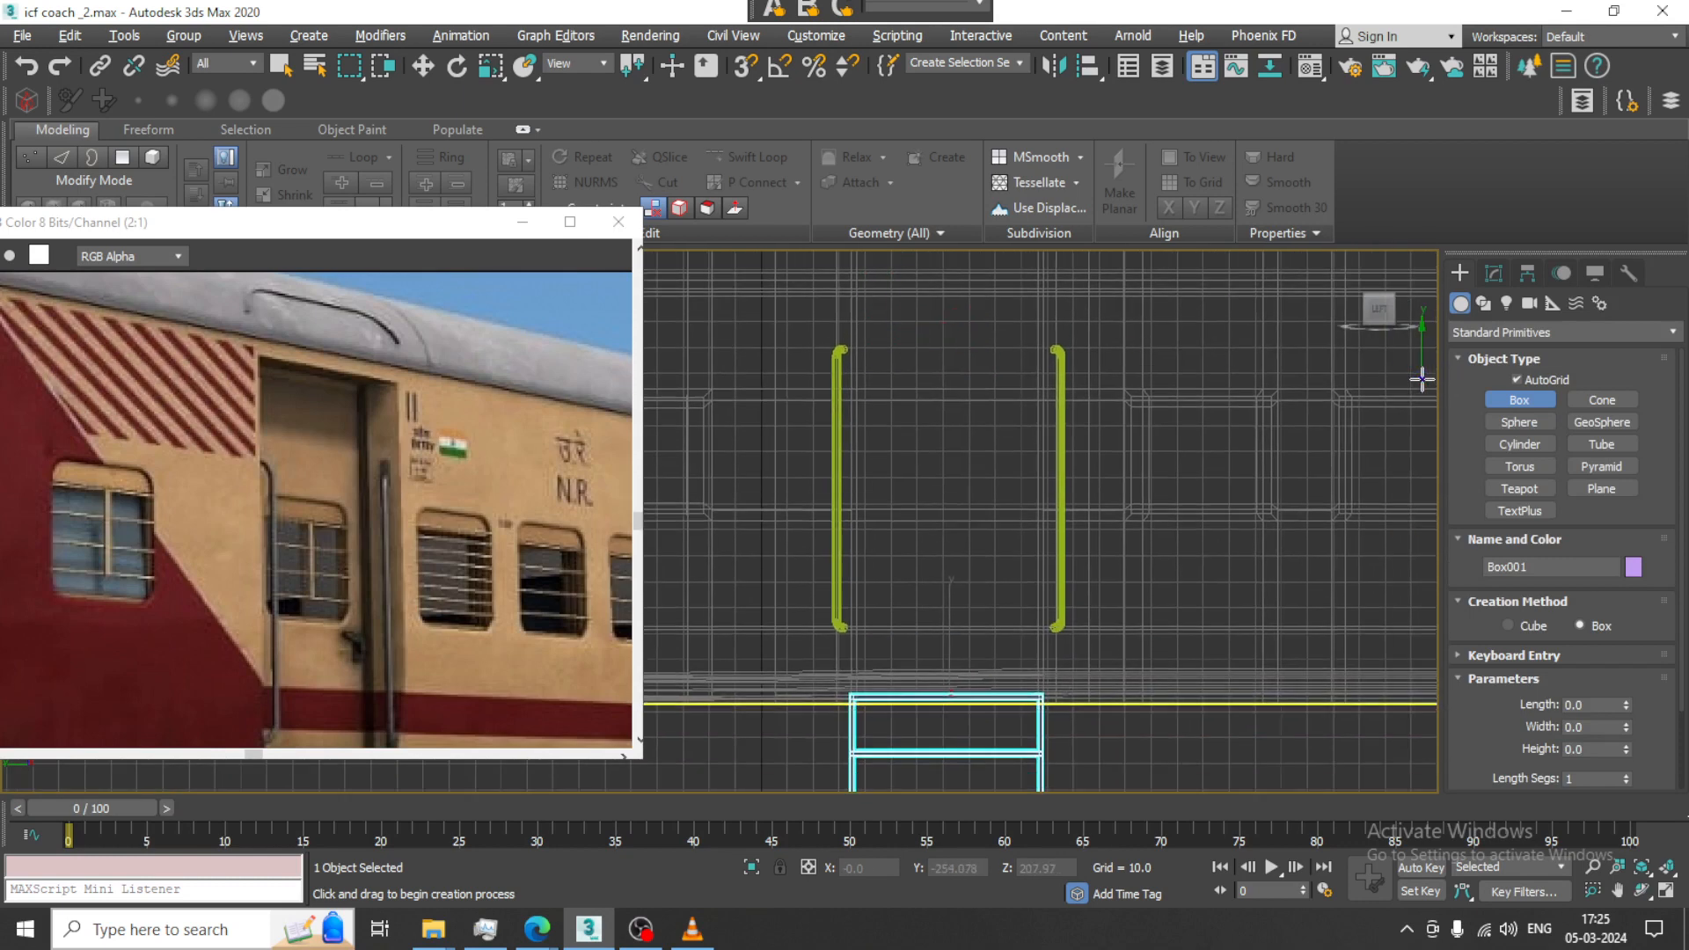
left_click_drag(859, 294, 1042, 677)
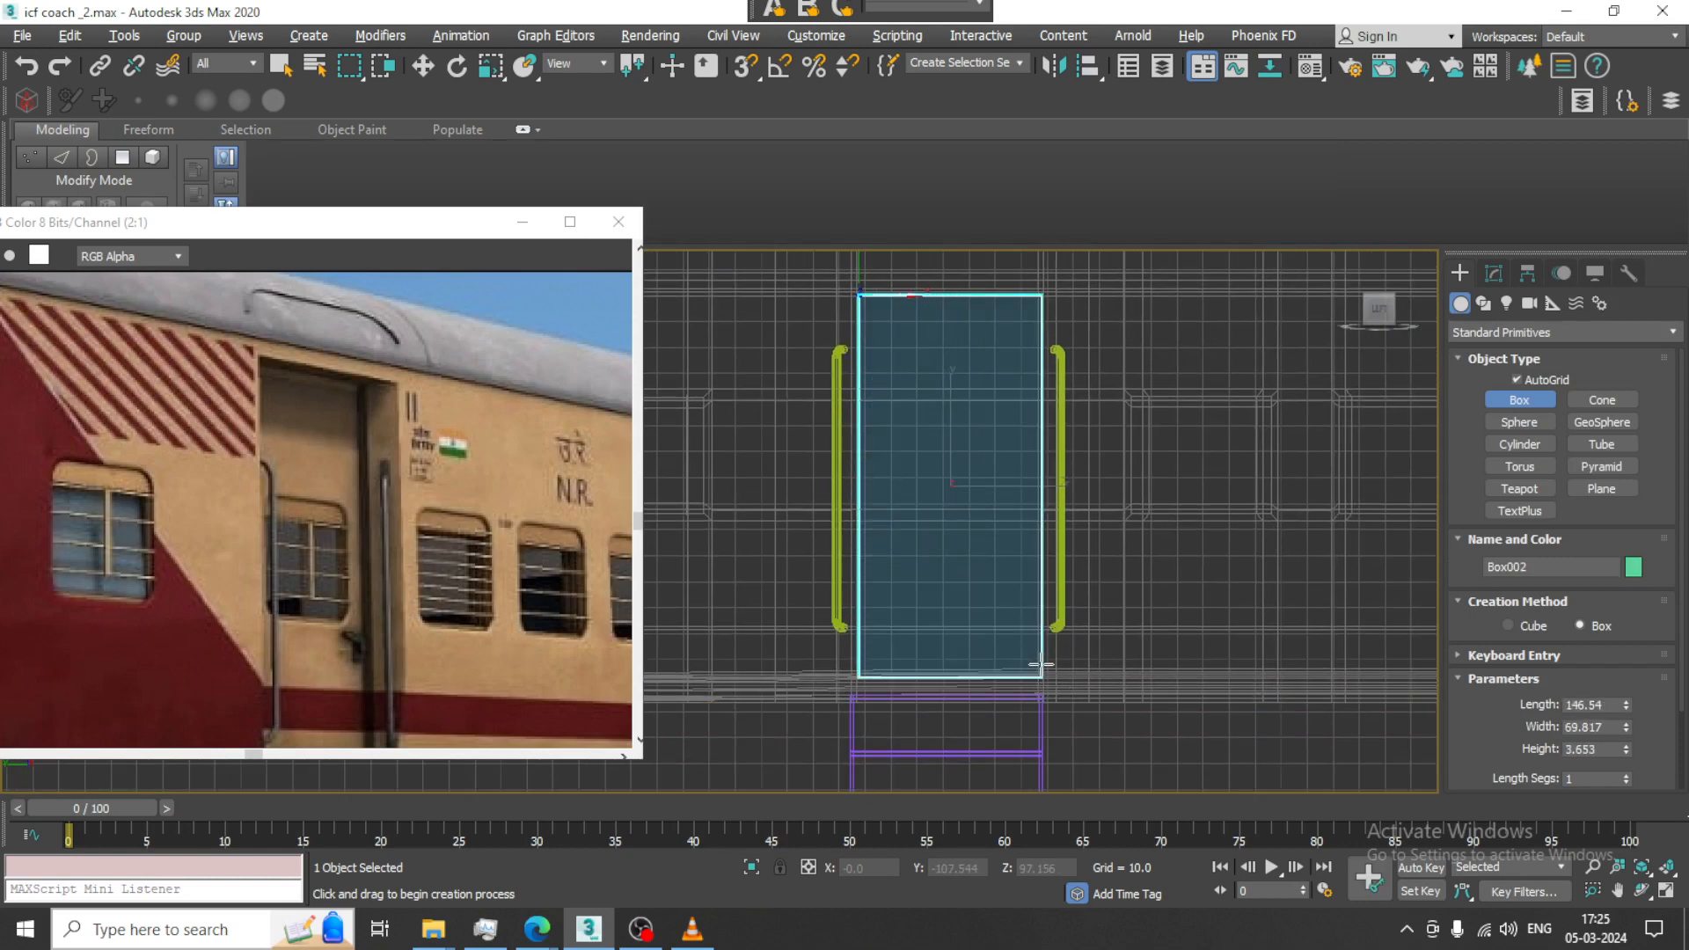
left_click(1042, 662)
Move the door panel about 2.8 units along X into the doorway
key("w")
key("alt+w")
middle_click(1180, 653)
key("alt+w")
middle_click_drag(1199, 672, 1085, 555, "alt")
scroll(1078, 555, "up", 3)
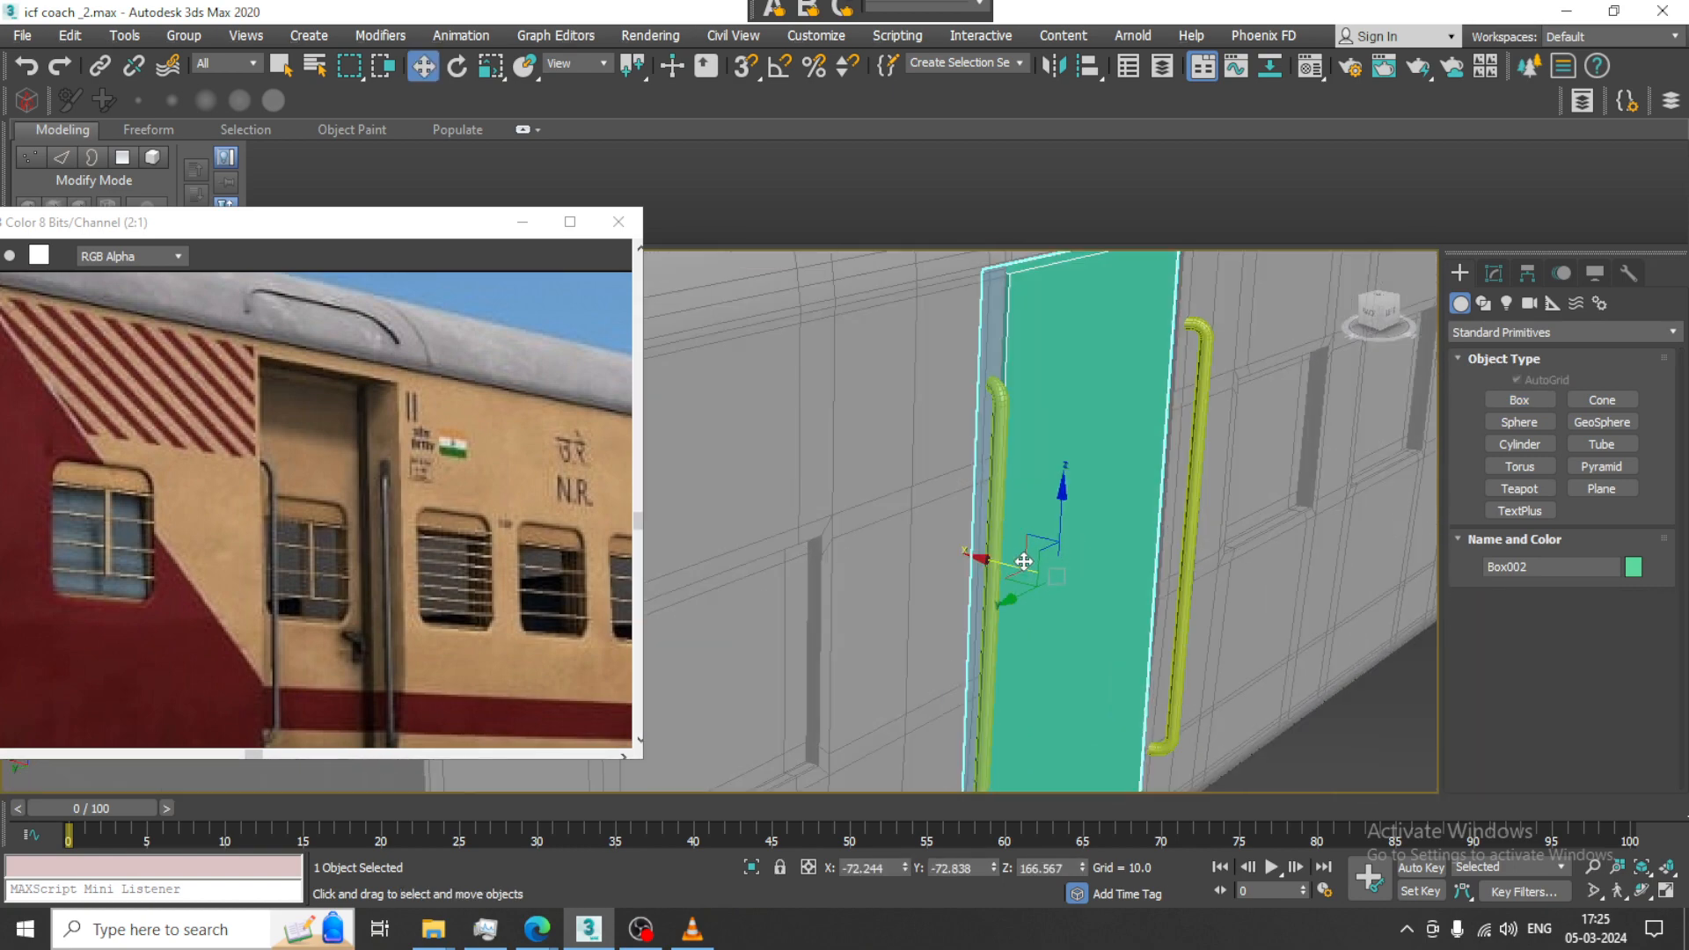
mouse_move(1023, 561)
left_mouse_down()
mouse_move(965, 558)
mouse_move(993, 556)
left_mouse_up()
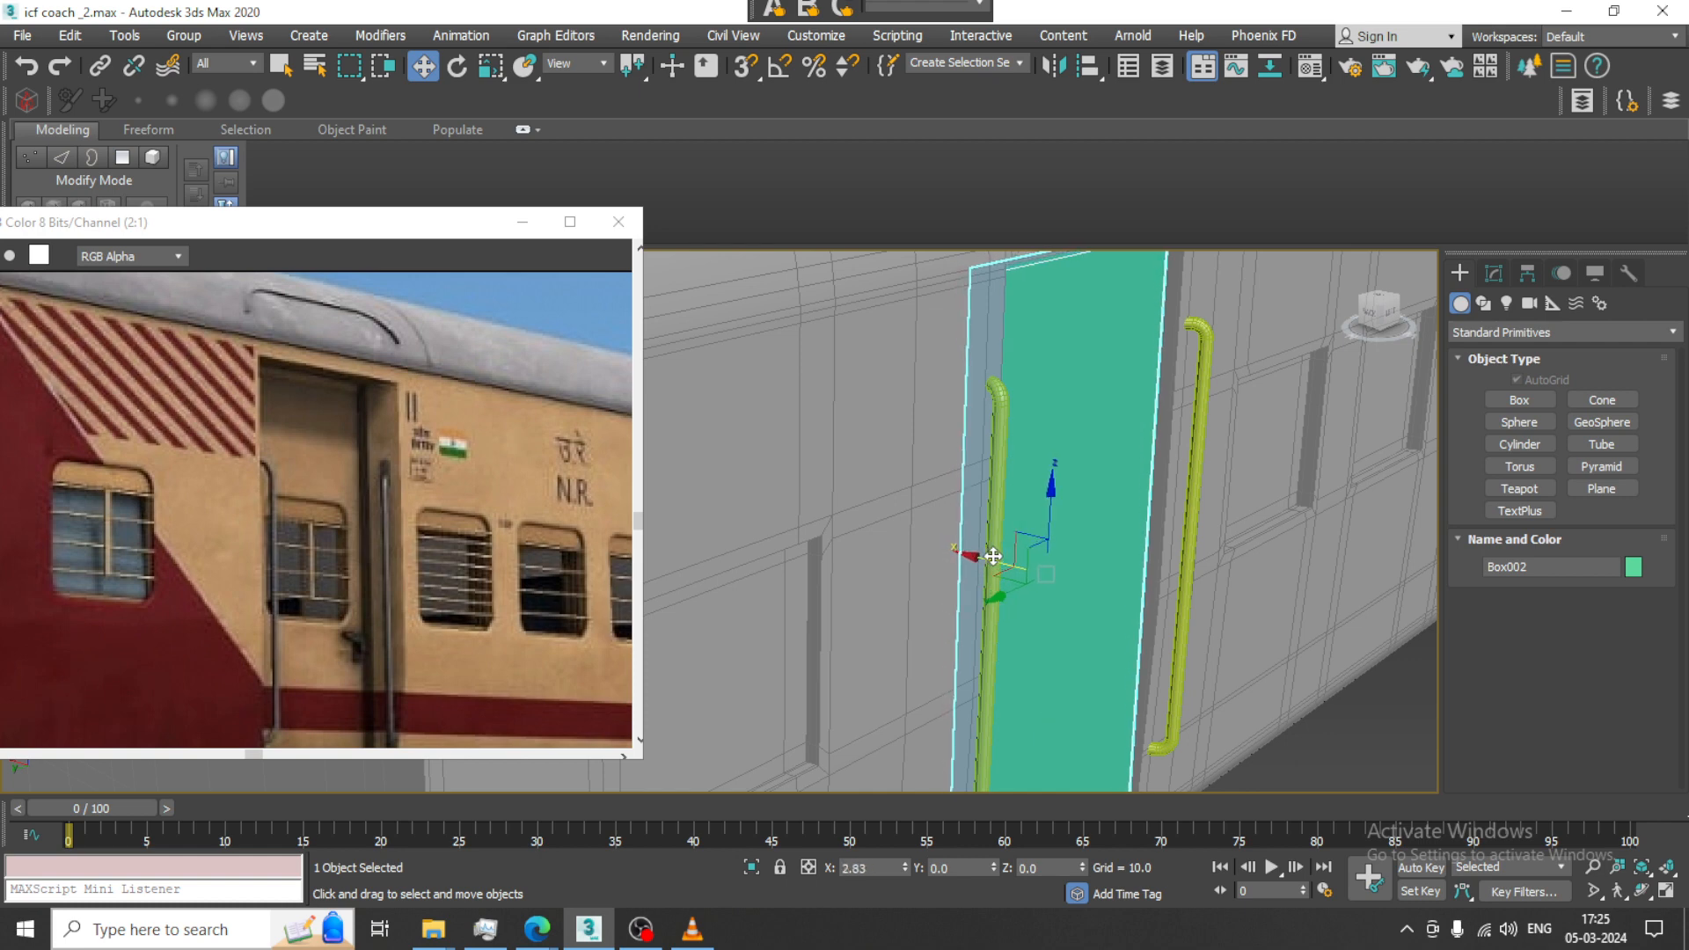
Convert the door panel to Editable Poly and scale its thickness to about 60%
middle_click_drag(1112, 507, 1055, 457, "alt")
right_click(1133, 406)
mouse_move(1252, 635)
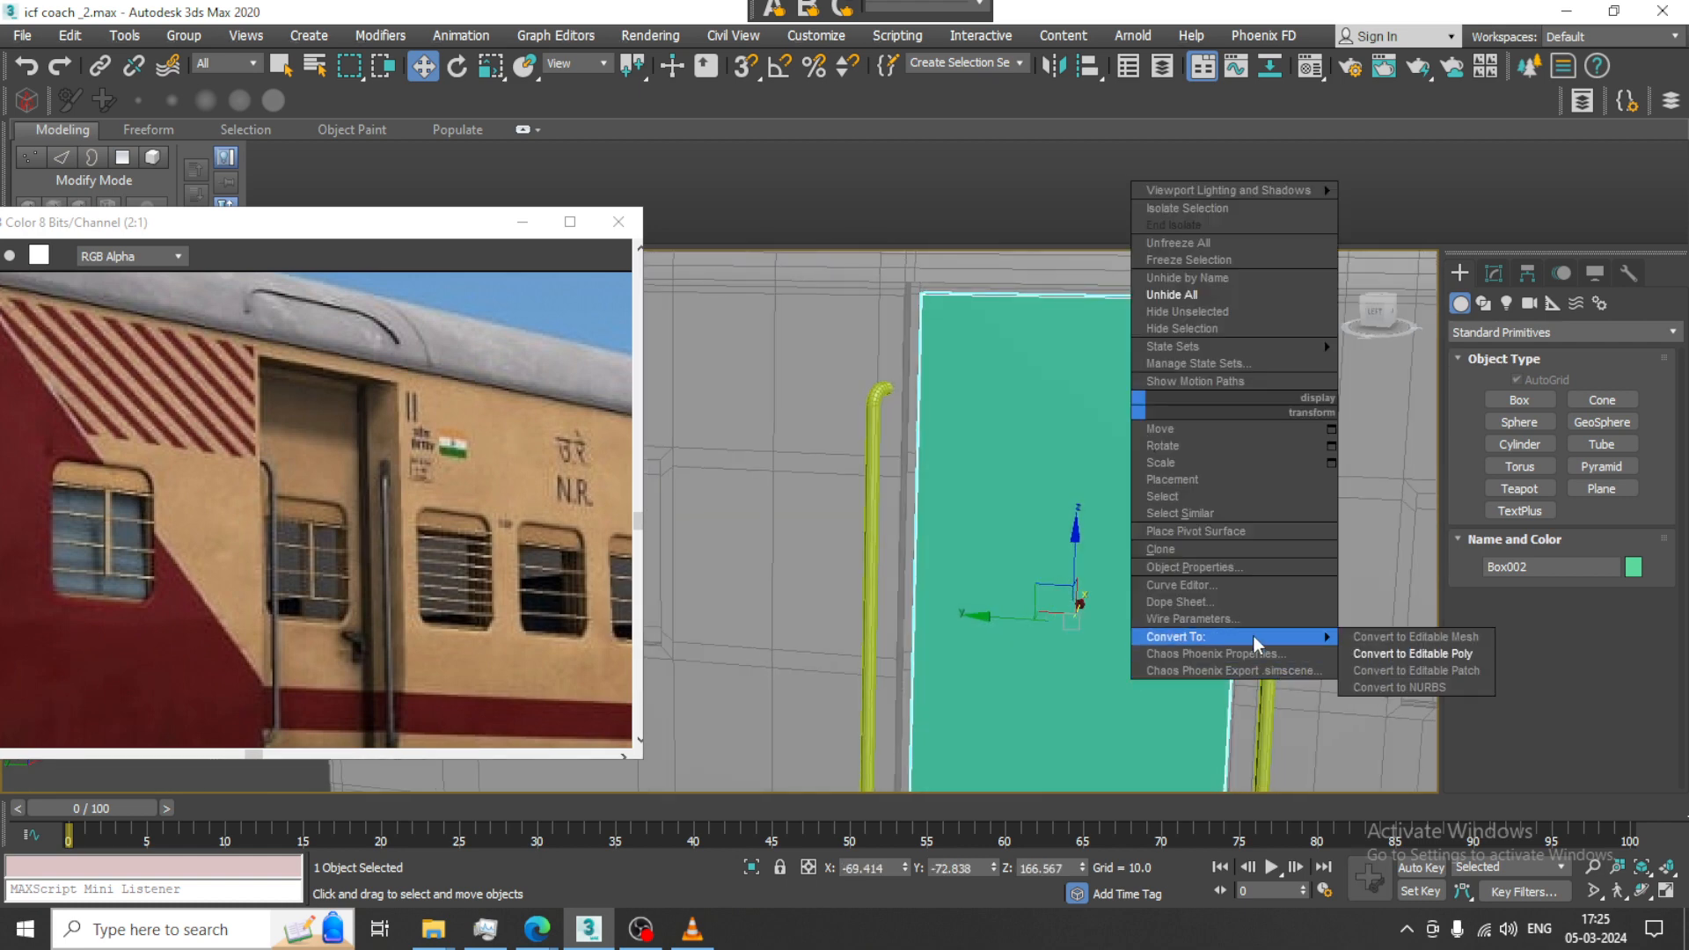
left_click(1478, 652)
key("r")
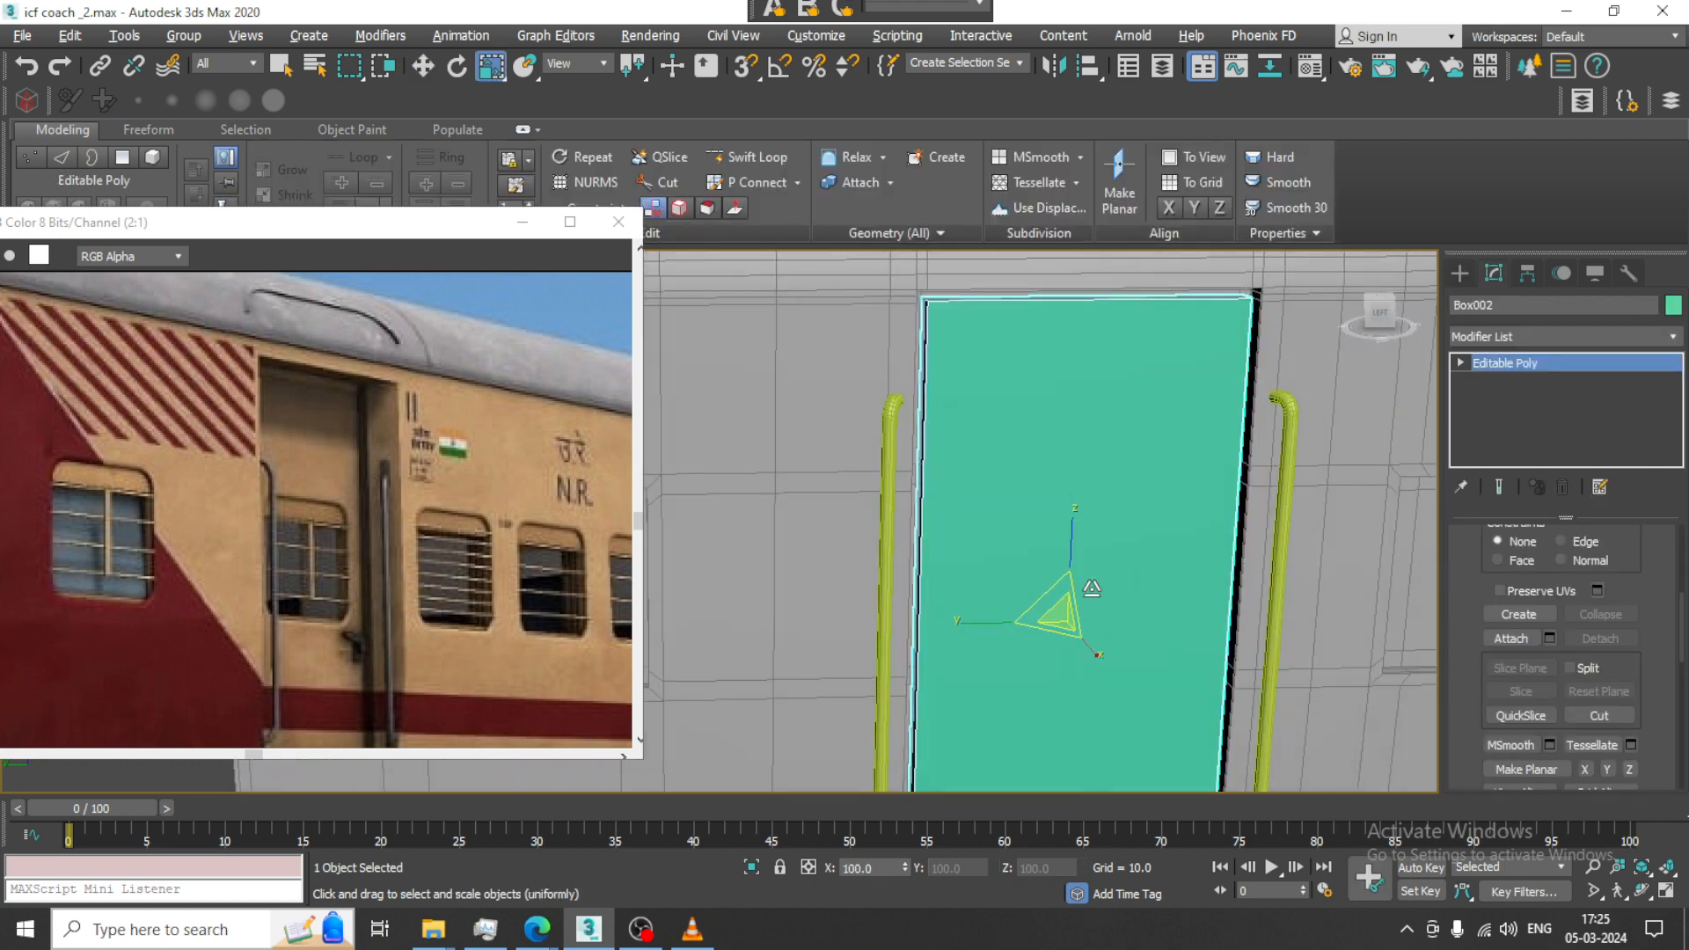
left_click_drag(1115, 655, 1092, 646)
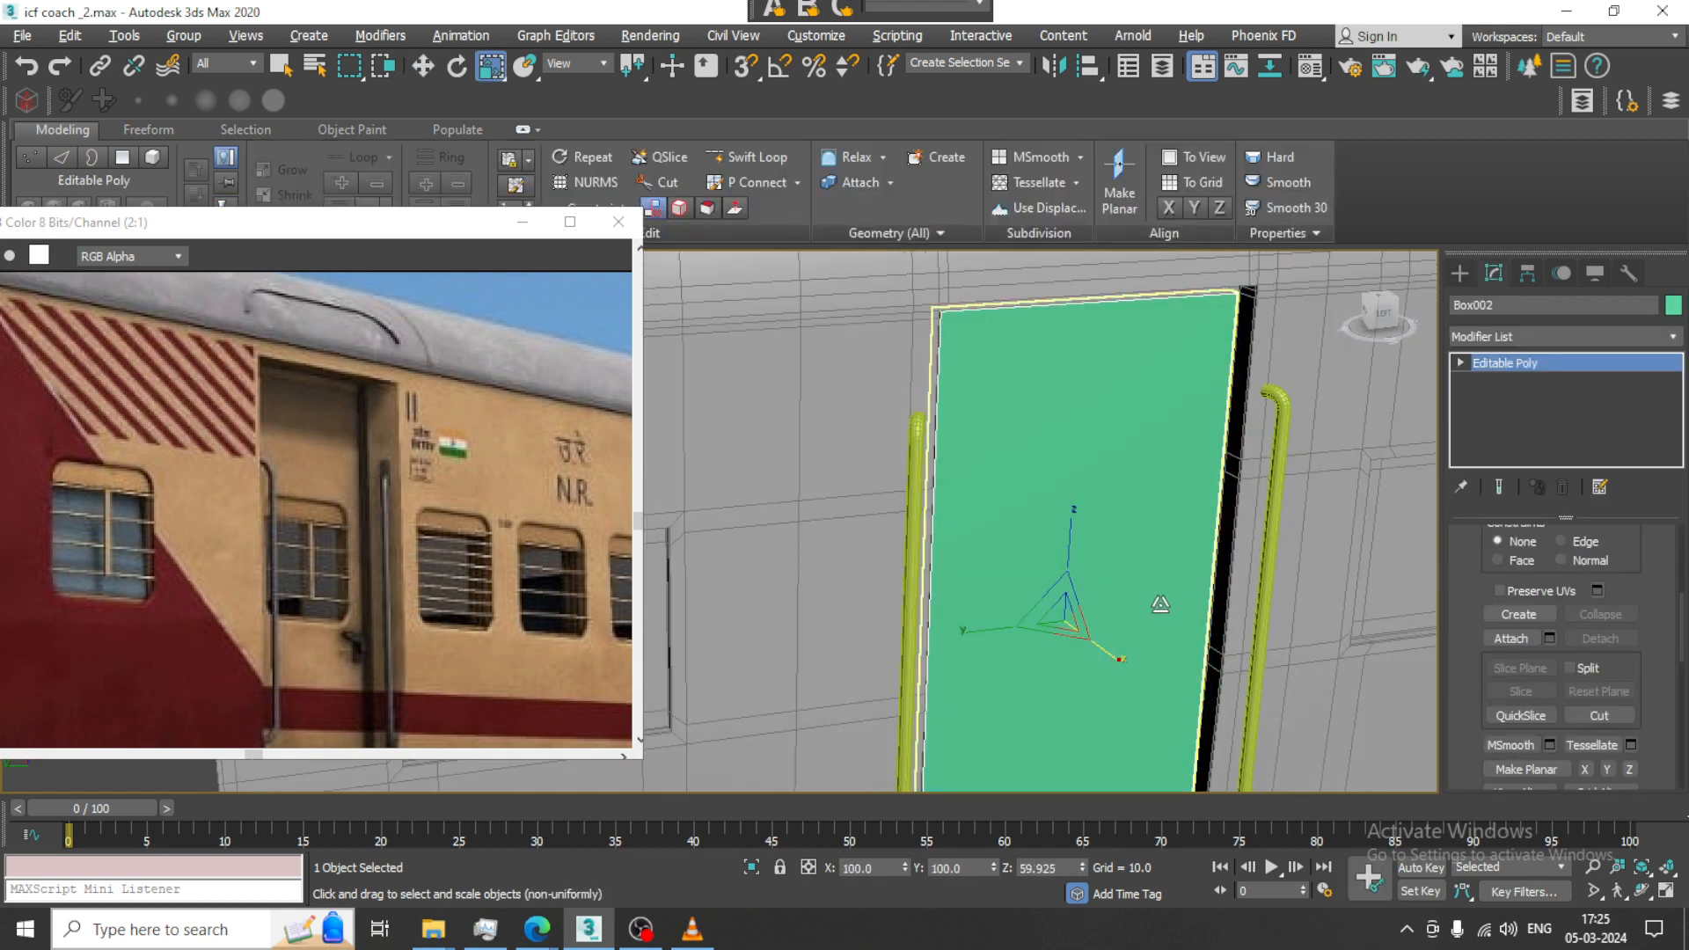
middle_click_drag(1161, 604, 1083, 548, "alt")
Raise the door panel's top vertices about 2.5 units along Z to meet the top of the doorway
key("1")
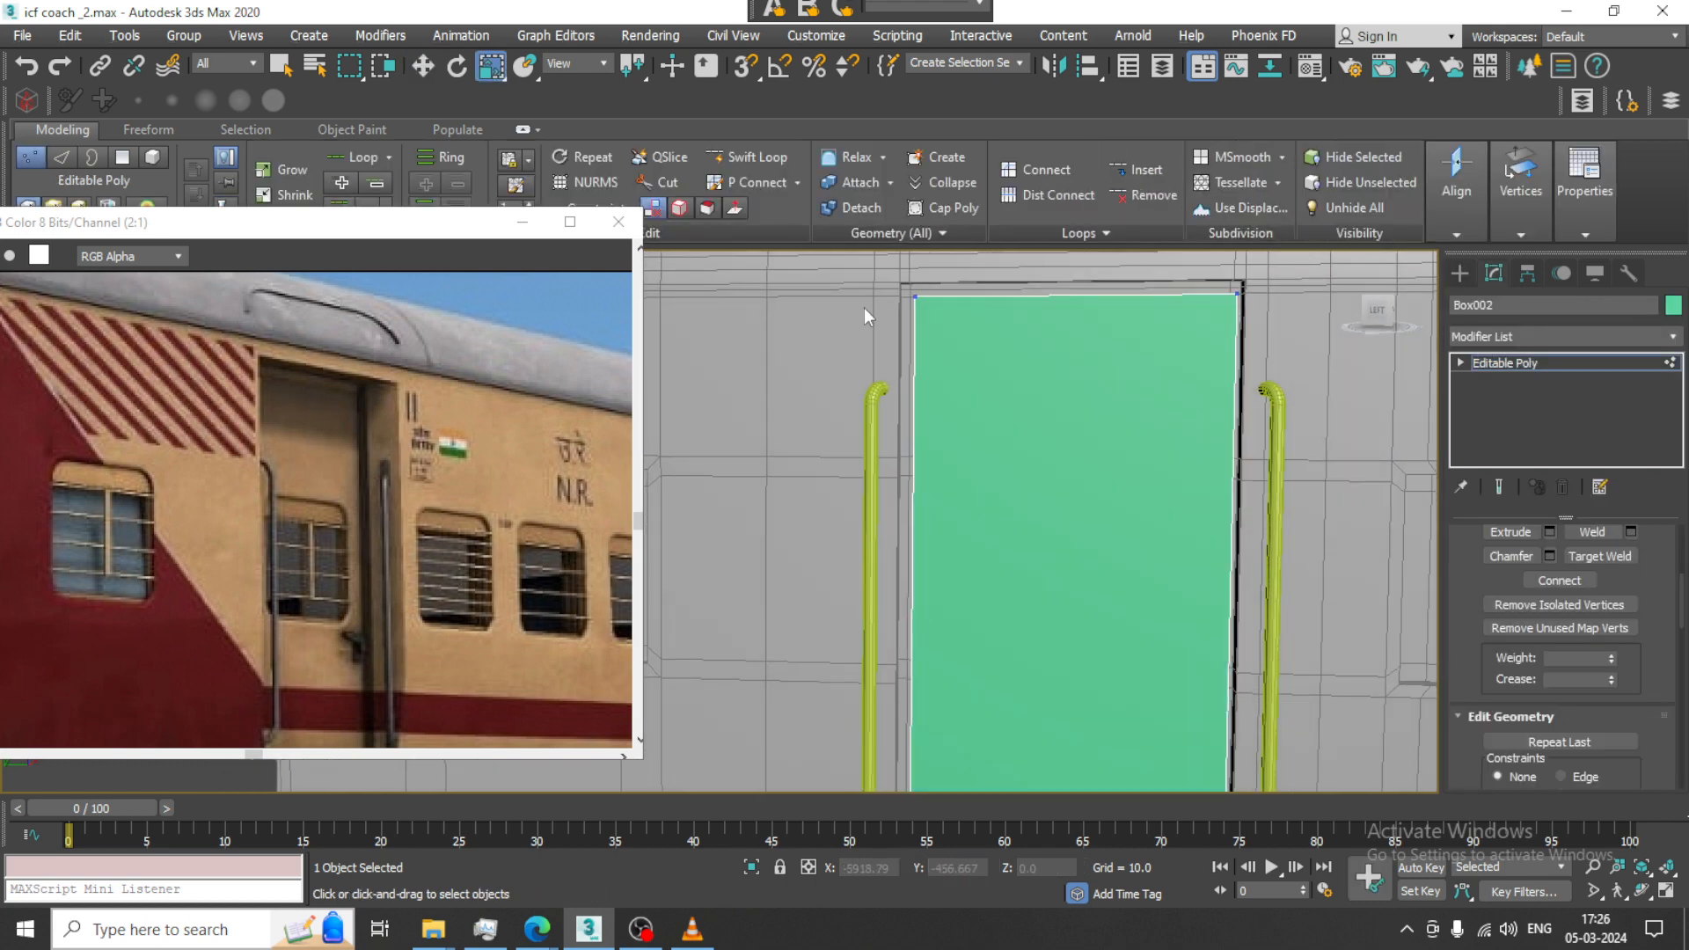
middle_click_drag(1096, 386, 1106, 464)
left_click_drag(848, 326, 1319, 409)
key("w")
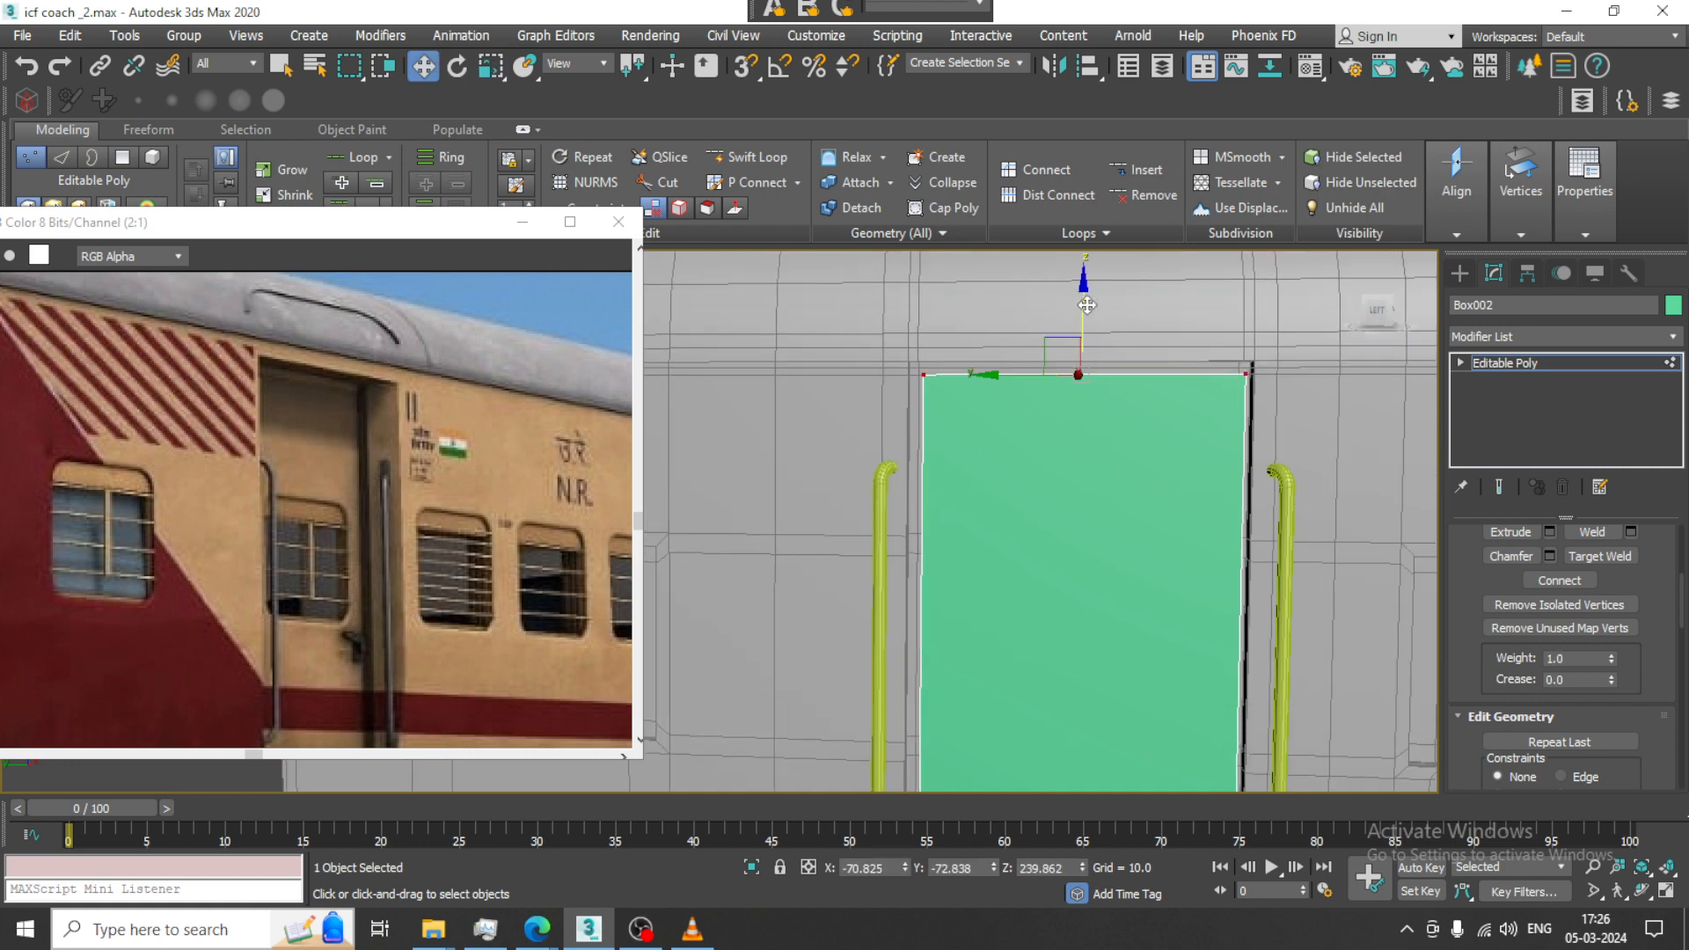
left_click_drag(1085, 304, 1087, 291)
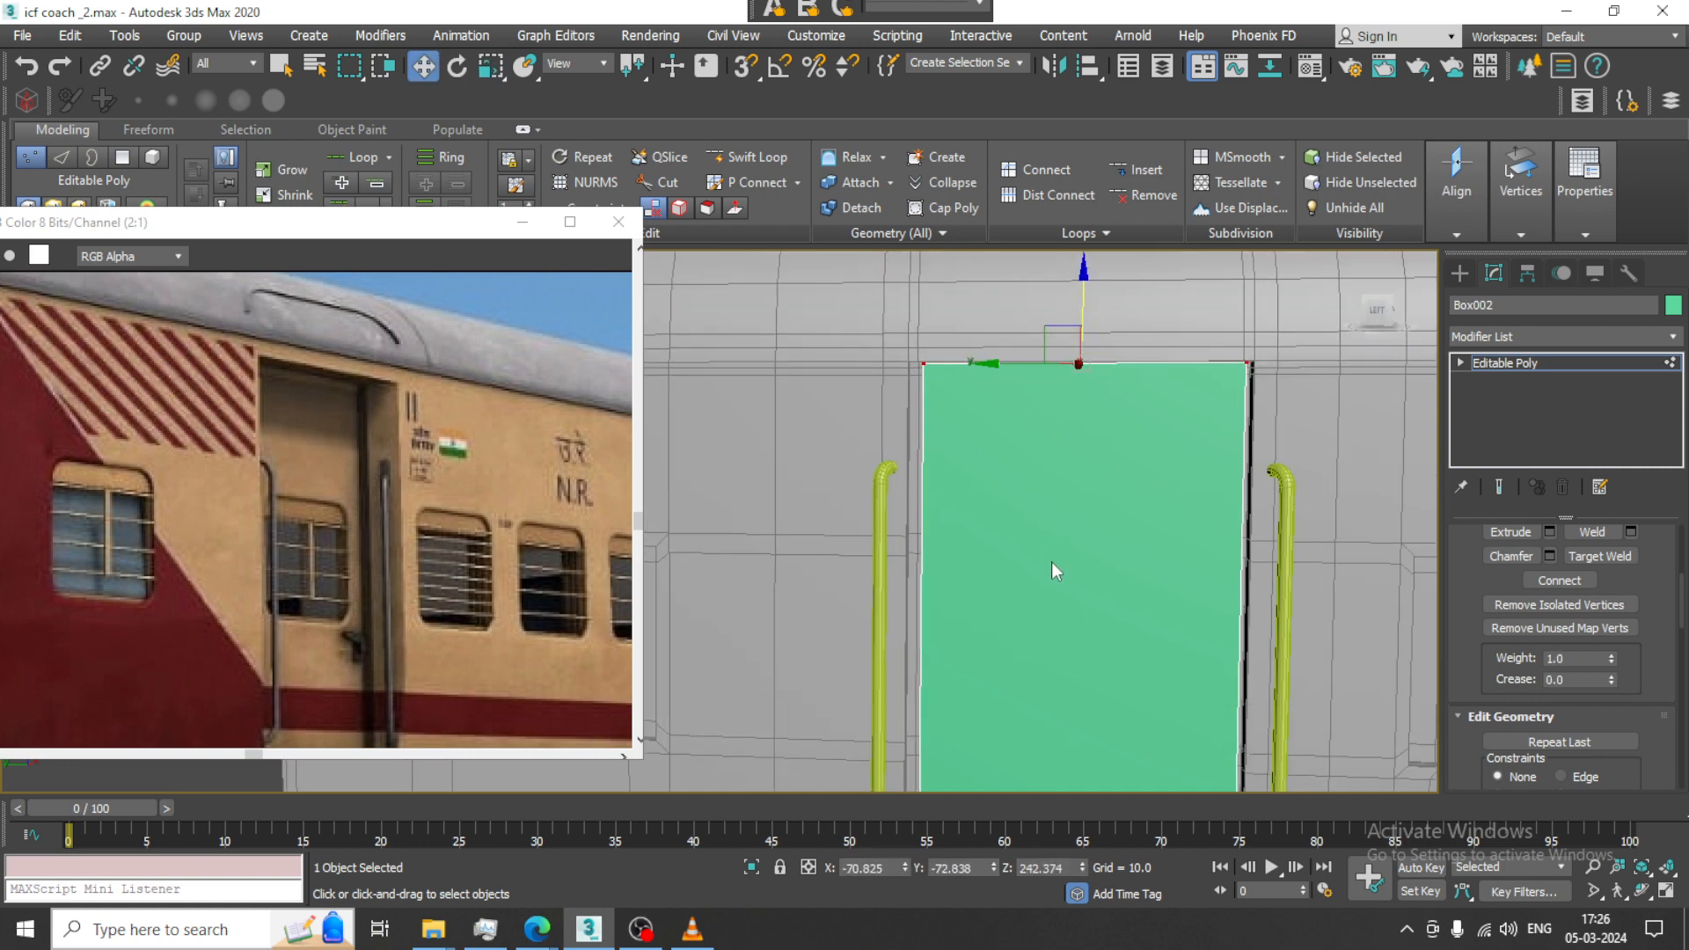
scroll(1052, 561, "down", 3)
middle_click_drag(1082, 621, 1045, 549)
scroll(829, 334, "down", 2)
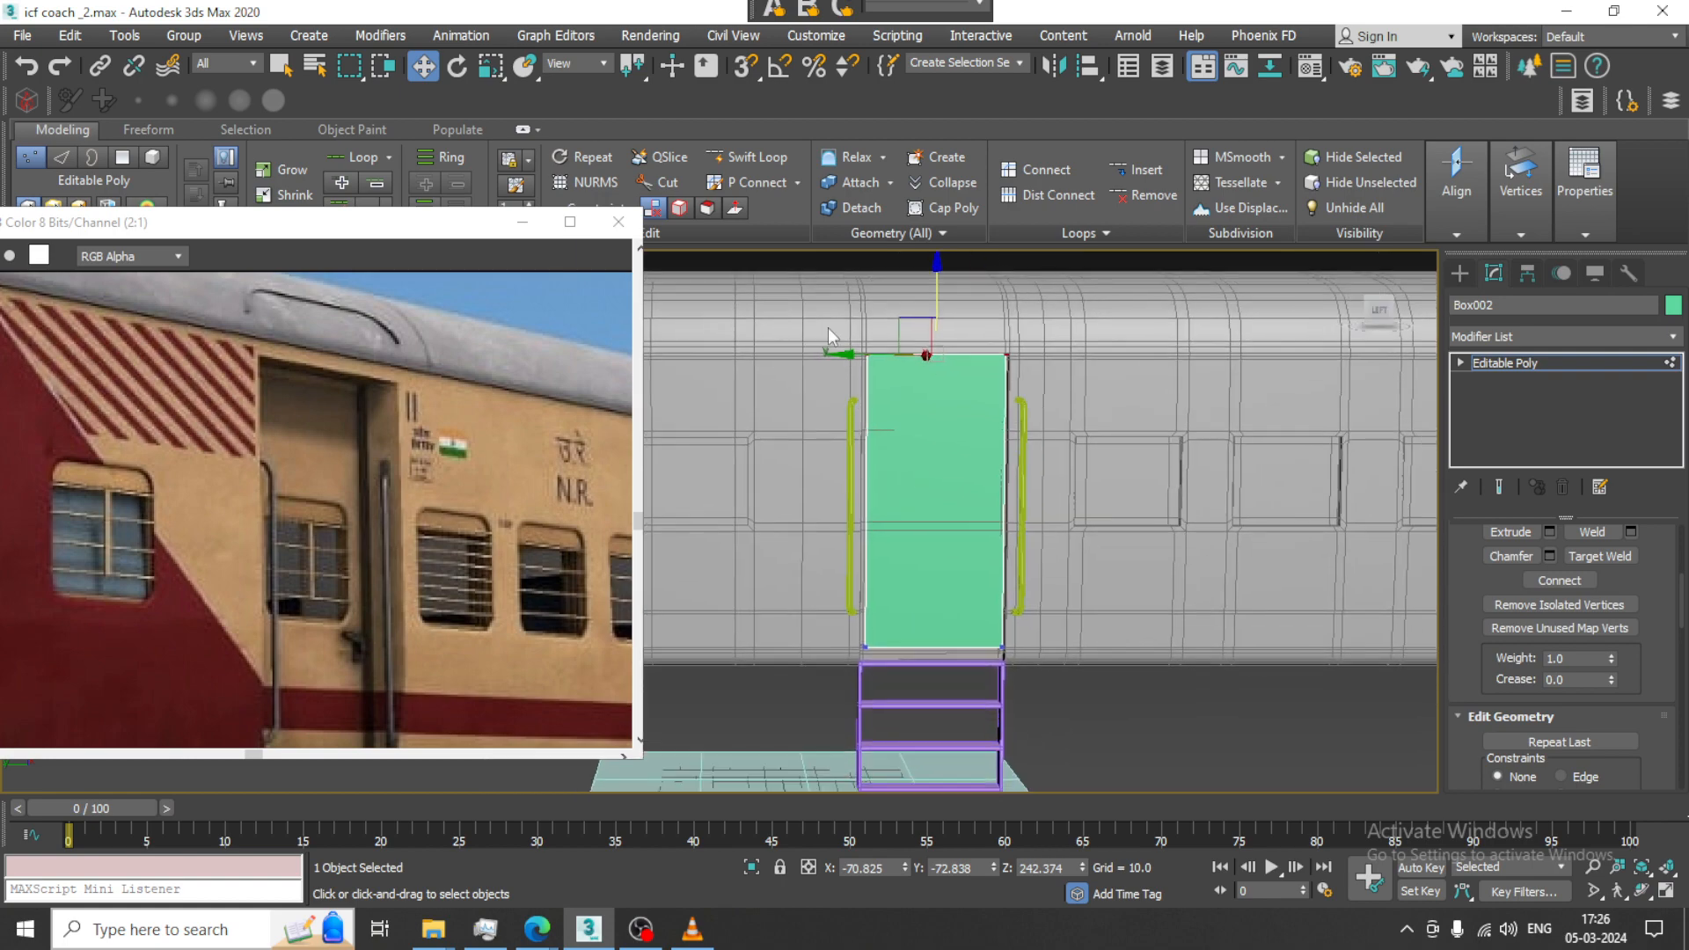
Adjust the door panel's side vertices along Y, moving one side about 1 unit outward to fit the doorway
left_click_drag(924, 737, 925, 740)
scroll(843, 482, "up", 4)
middle_click_drag(842, 482, 841, 519, "alt")
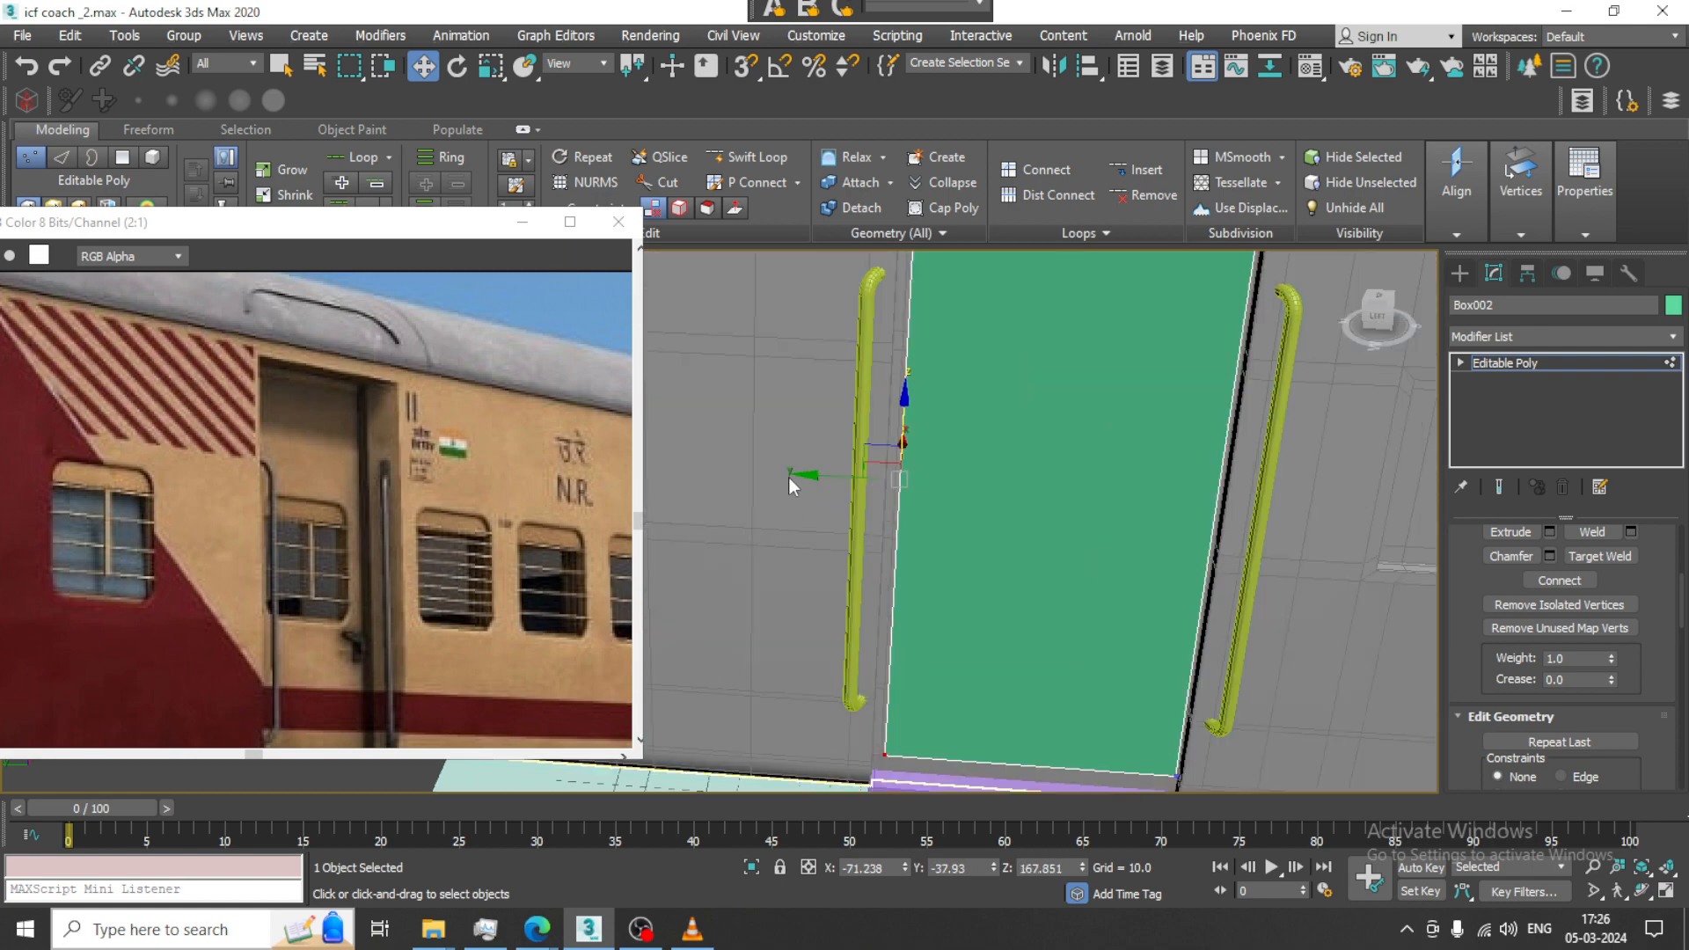
scroll(1082, 475, "down", 5)
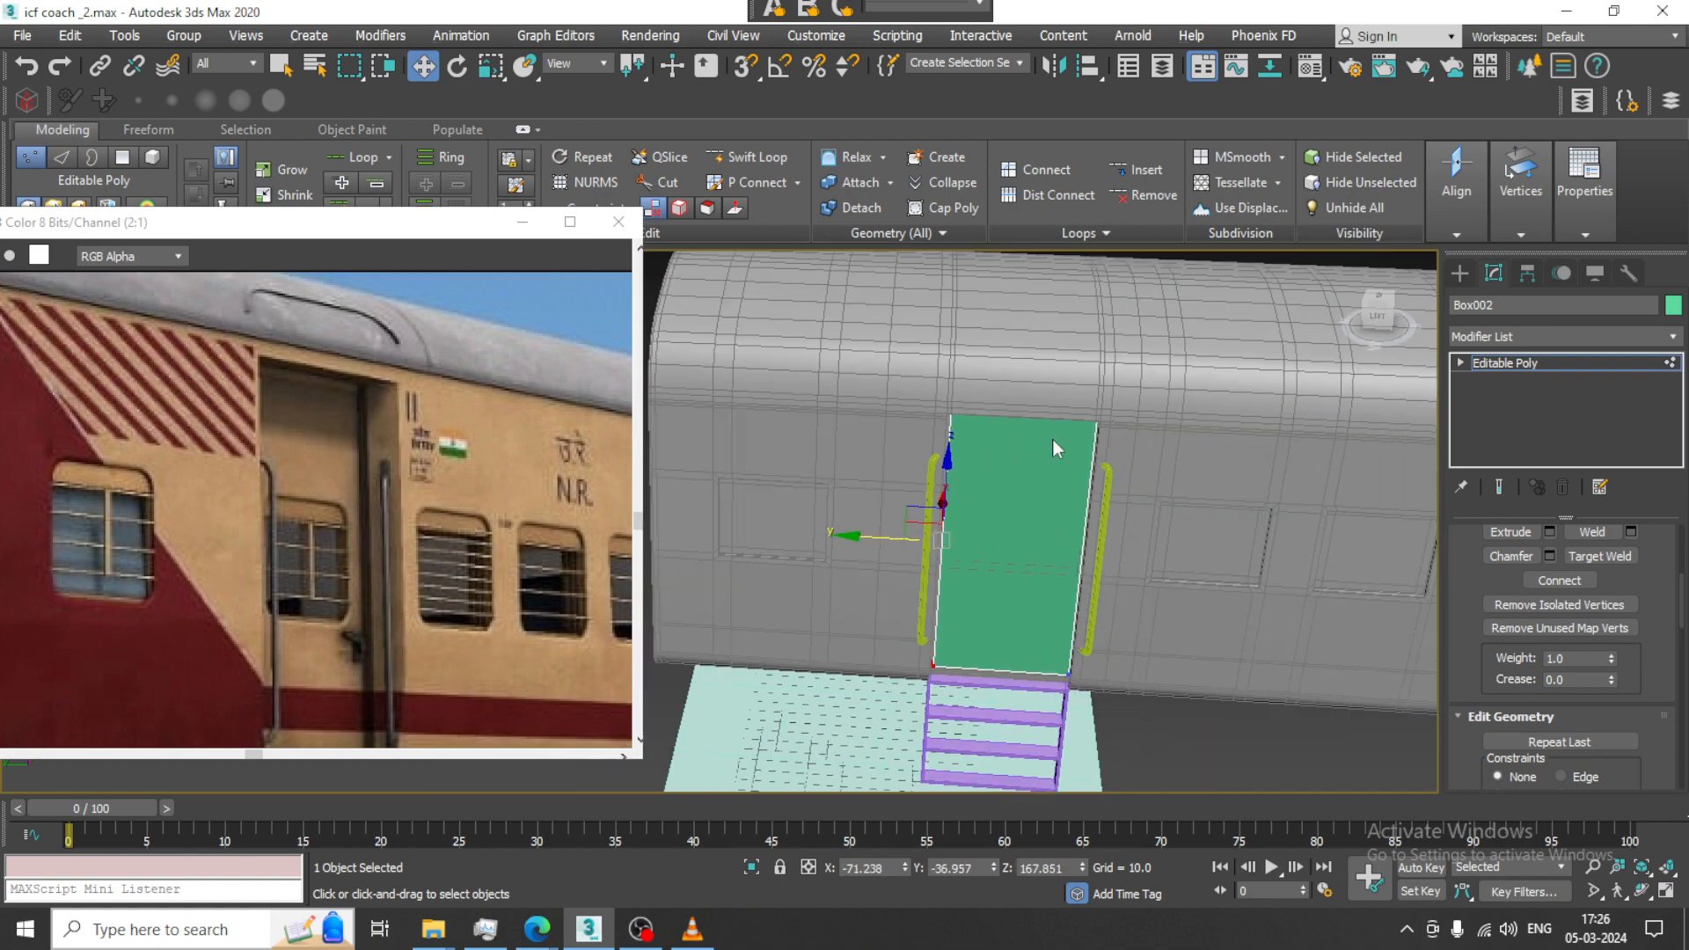
left_click_drag(1241, 948, 1241, 948)
middle_click_drag(1026, 572, 1045, 541, "alt")
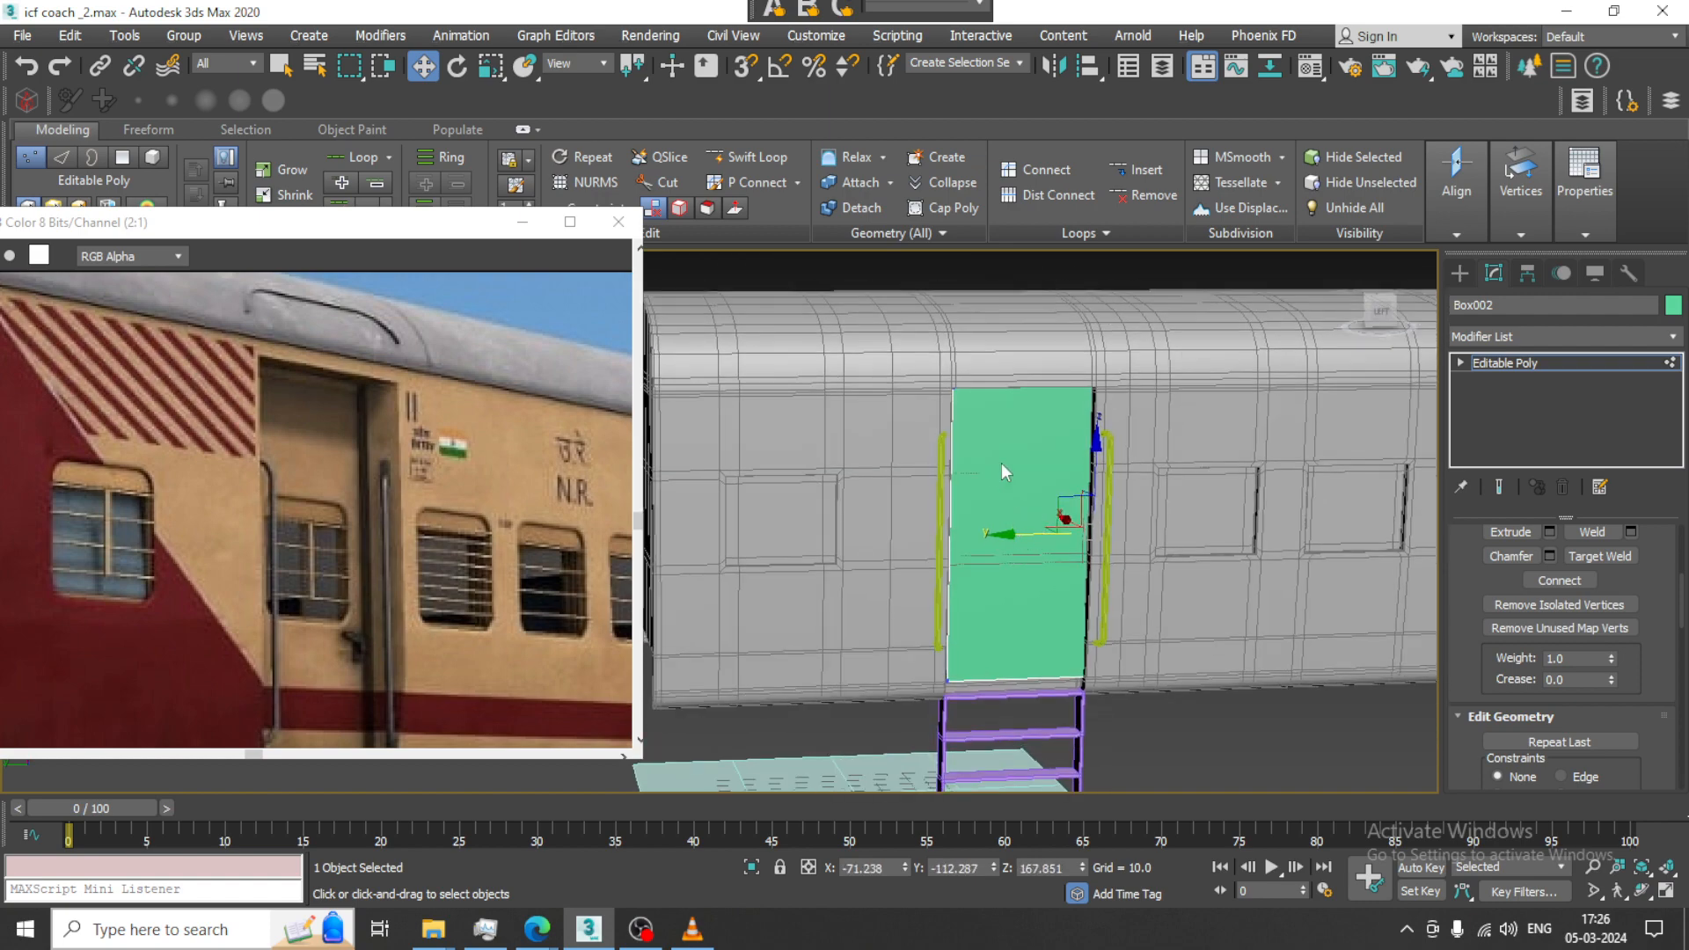
Connect the door panel's vertical edges with 2 horizontal segments and a pinch of 5
key("2")
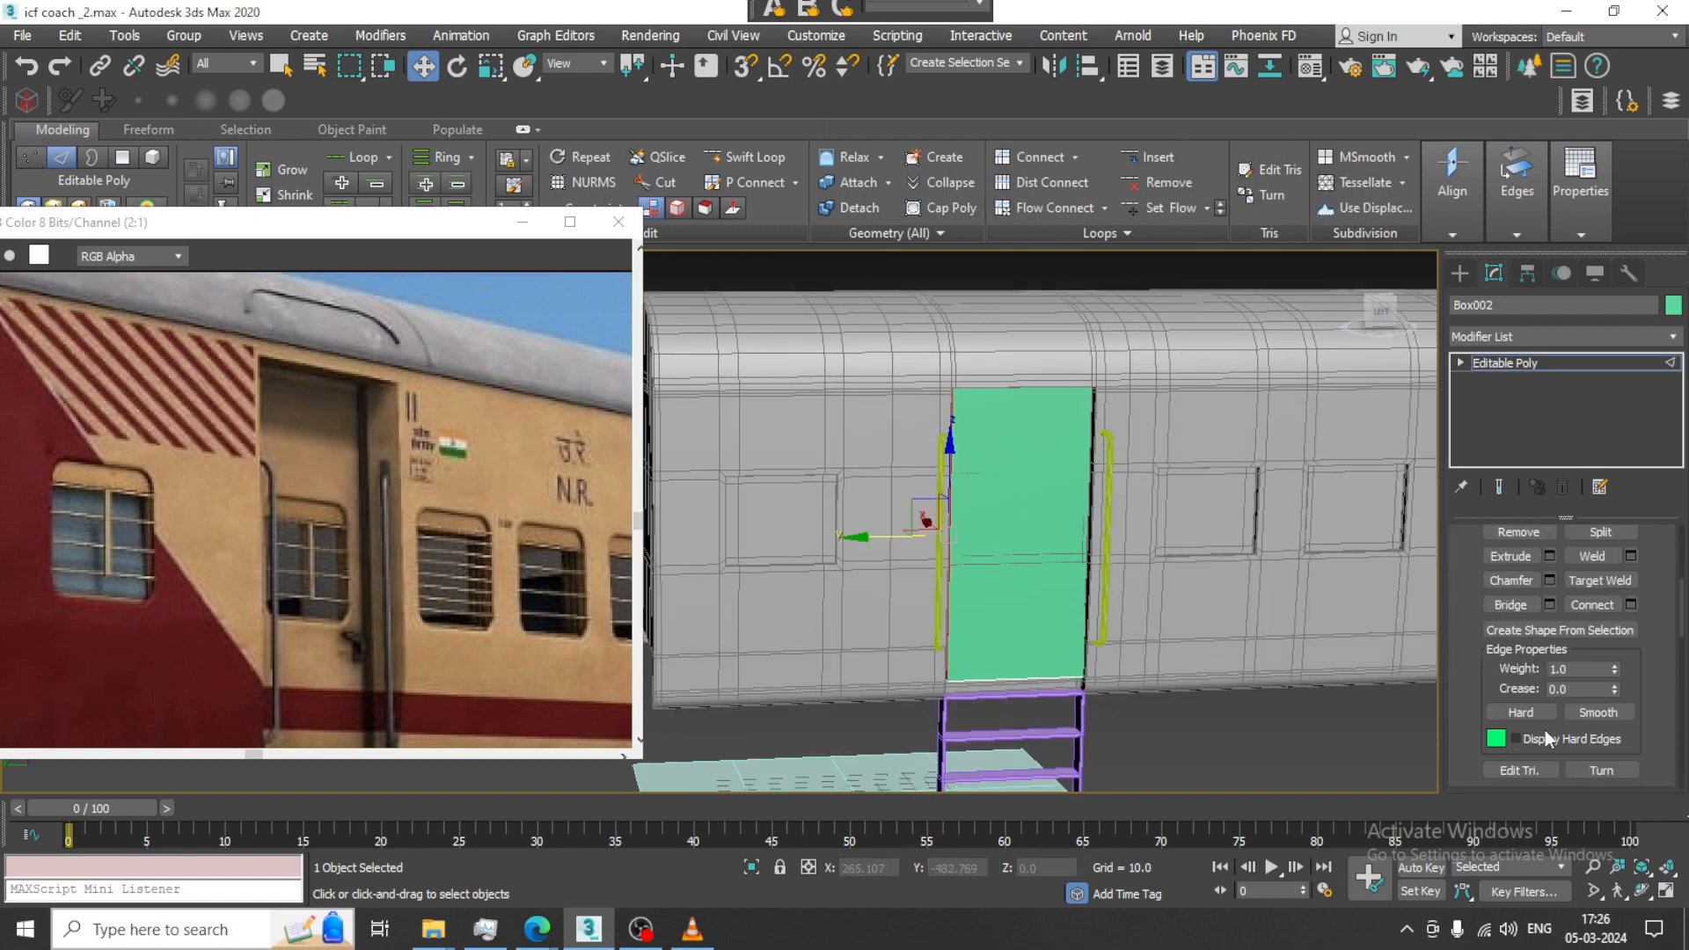
left_click(1630, 604)
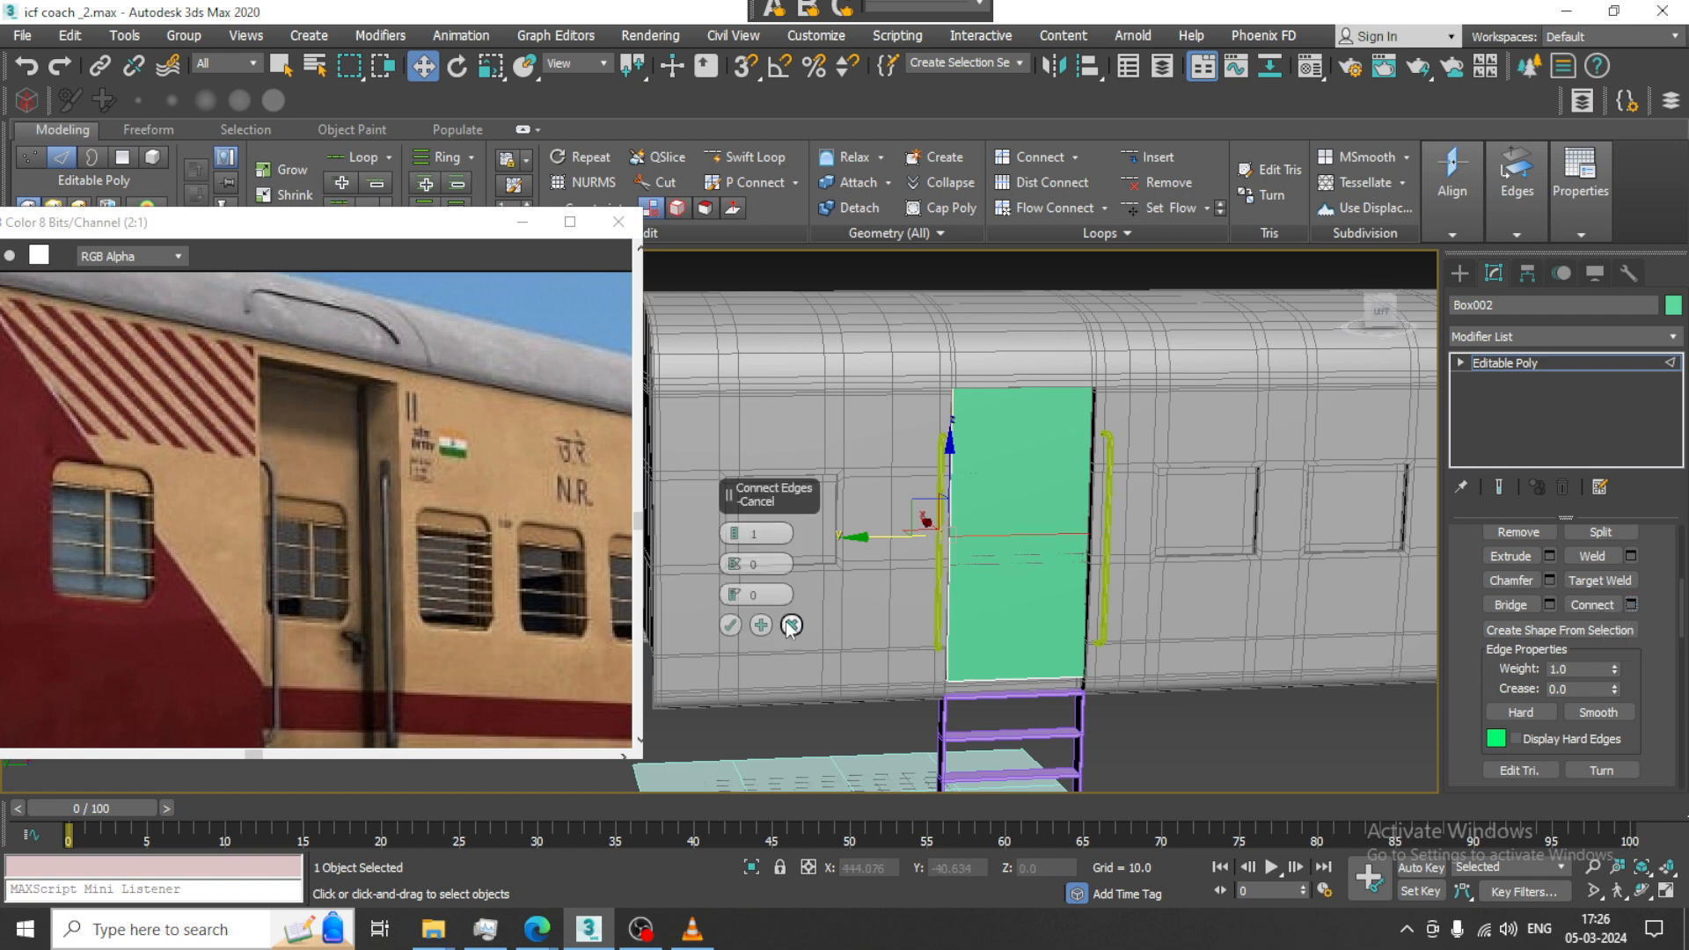
left_click(735, 529)
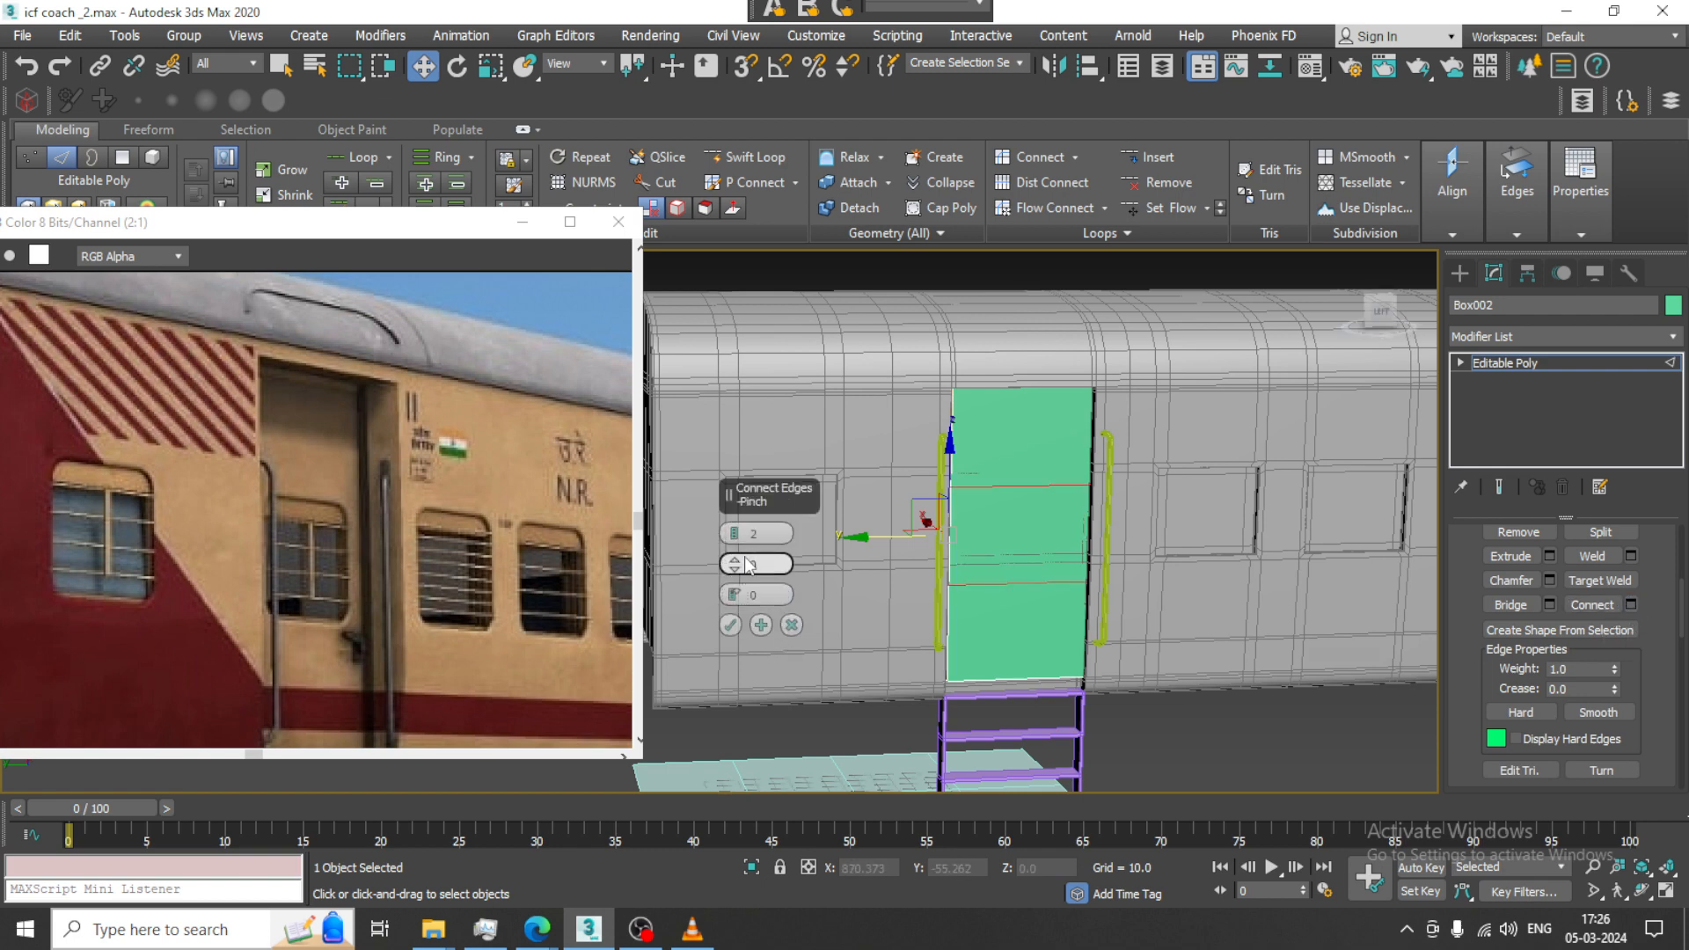
left_click_drag(737, 568, 738, 539)
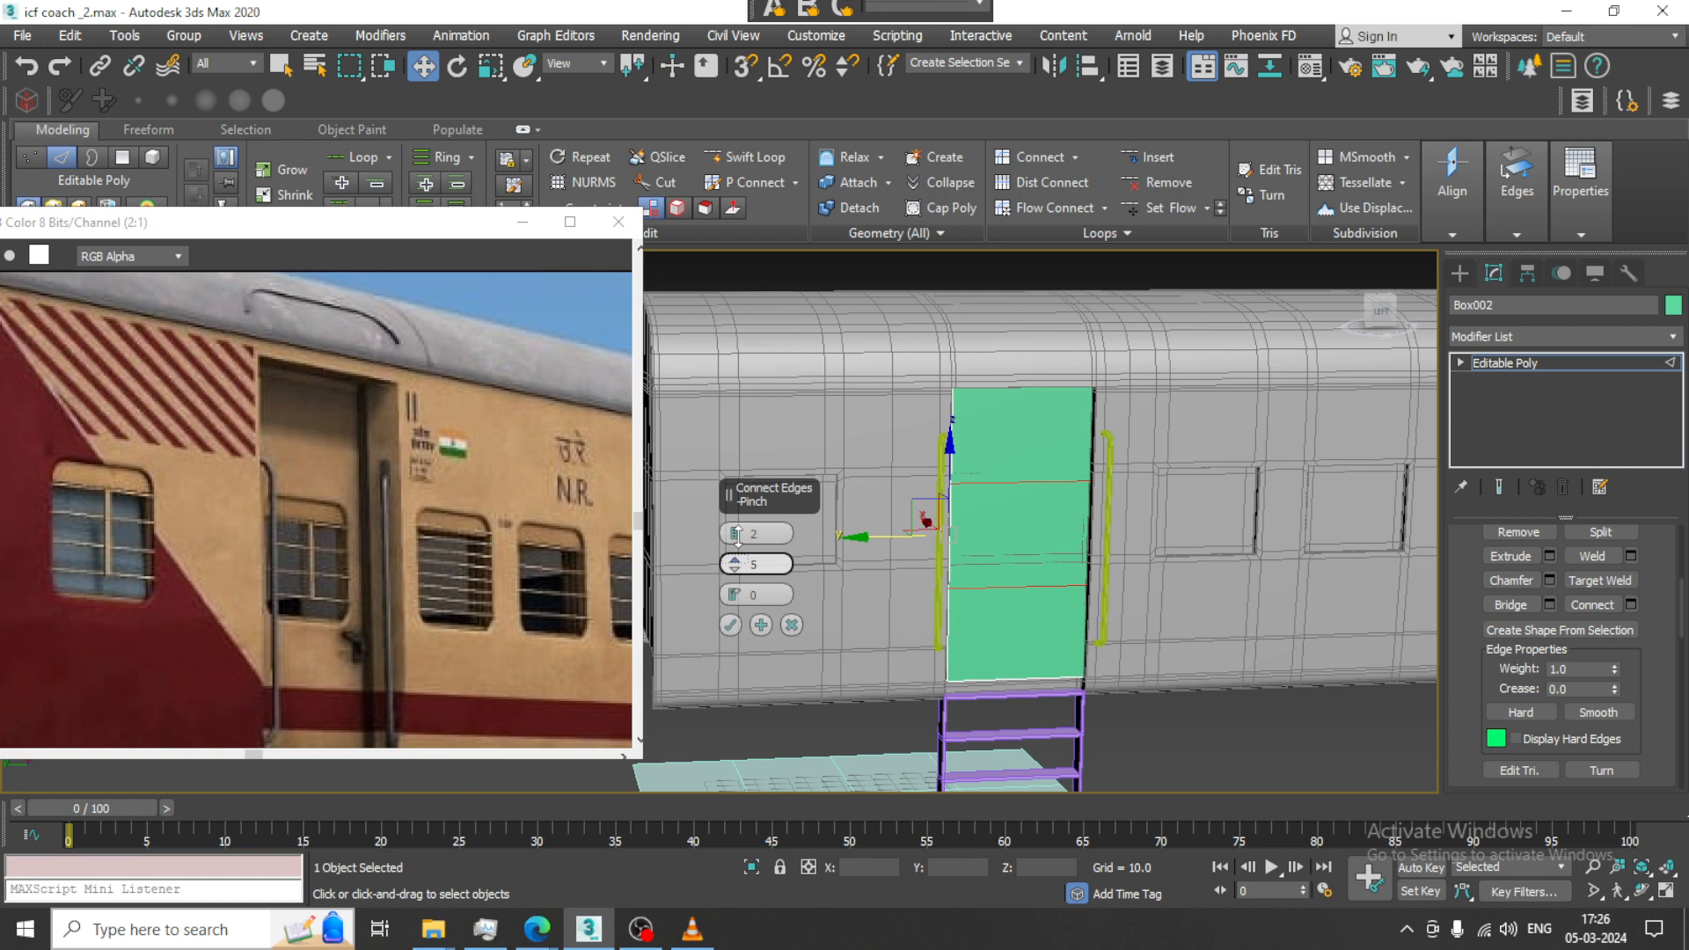
left_click(732, 624)
In the left view, move both new horizontal edge rows up and raise the lower row's vertices to Z about 153.7
key("alt+w")
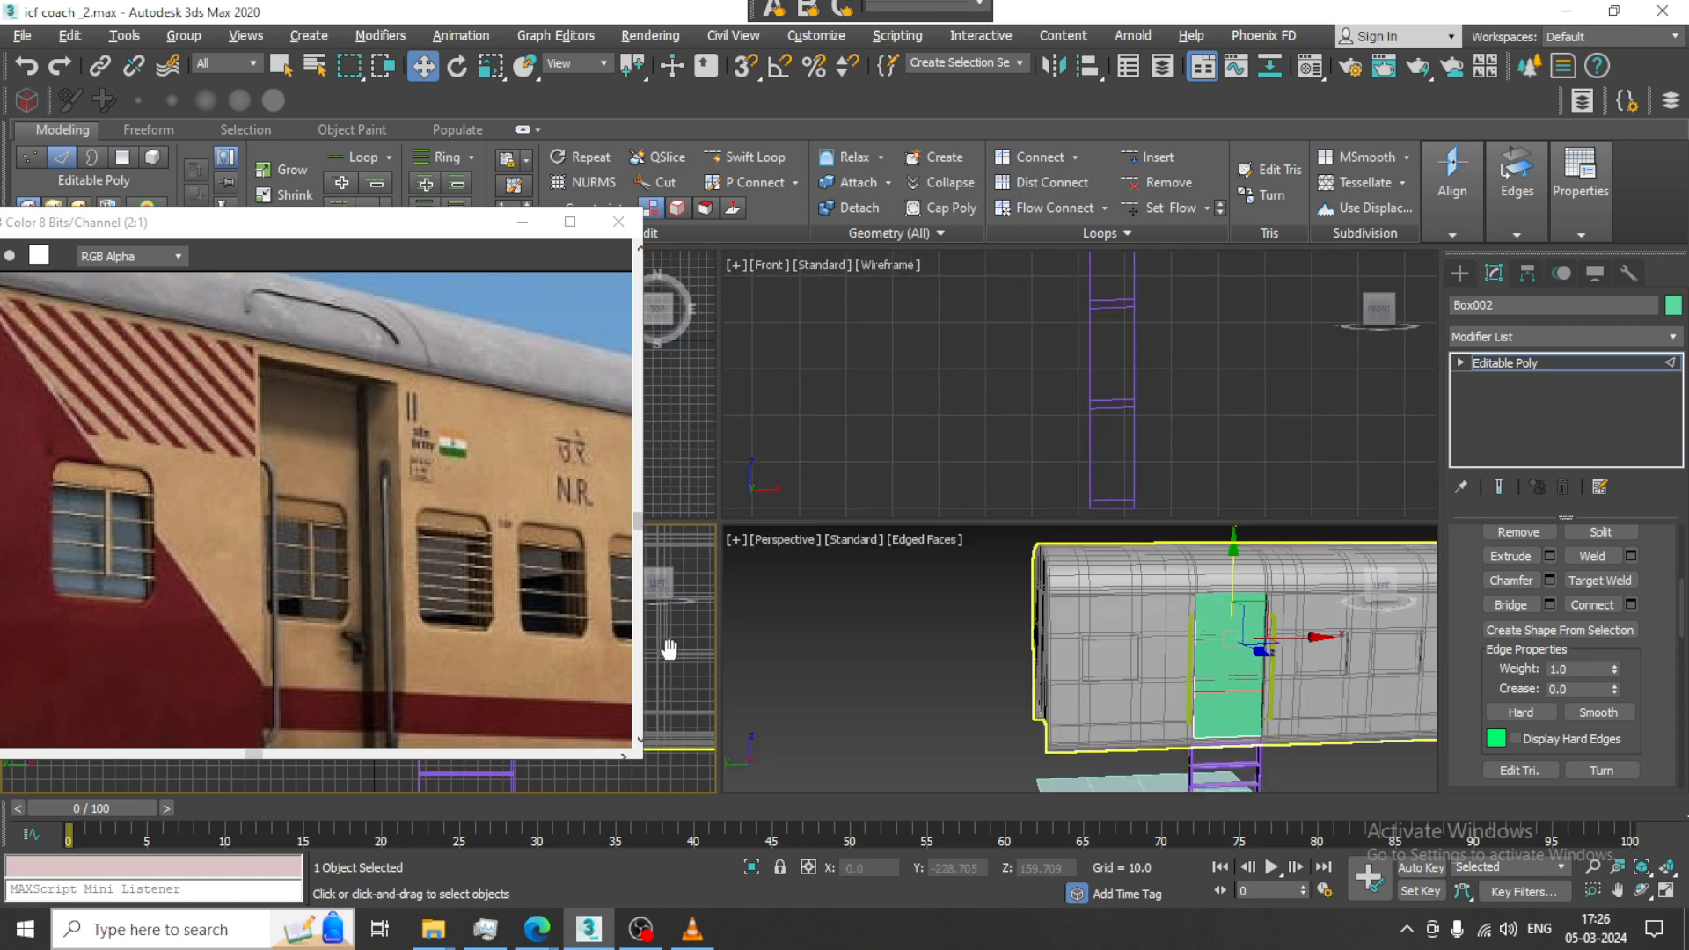
key("alt+w")
scroll(811, 579, "up", 5)
scroll(811, 579, "down", 4)
middle_click_drag(811, 579, 962, 570)
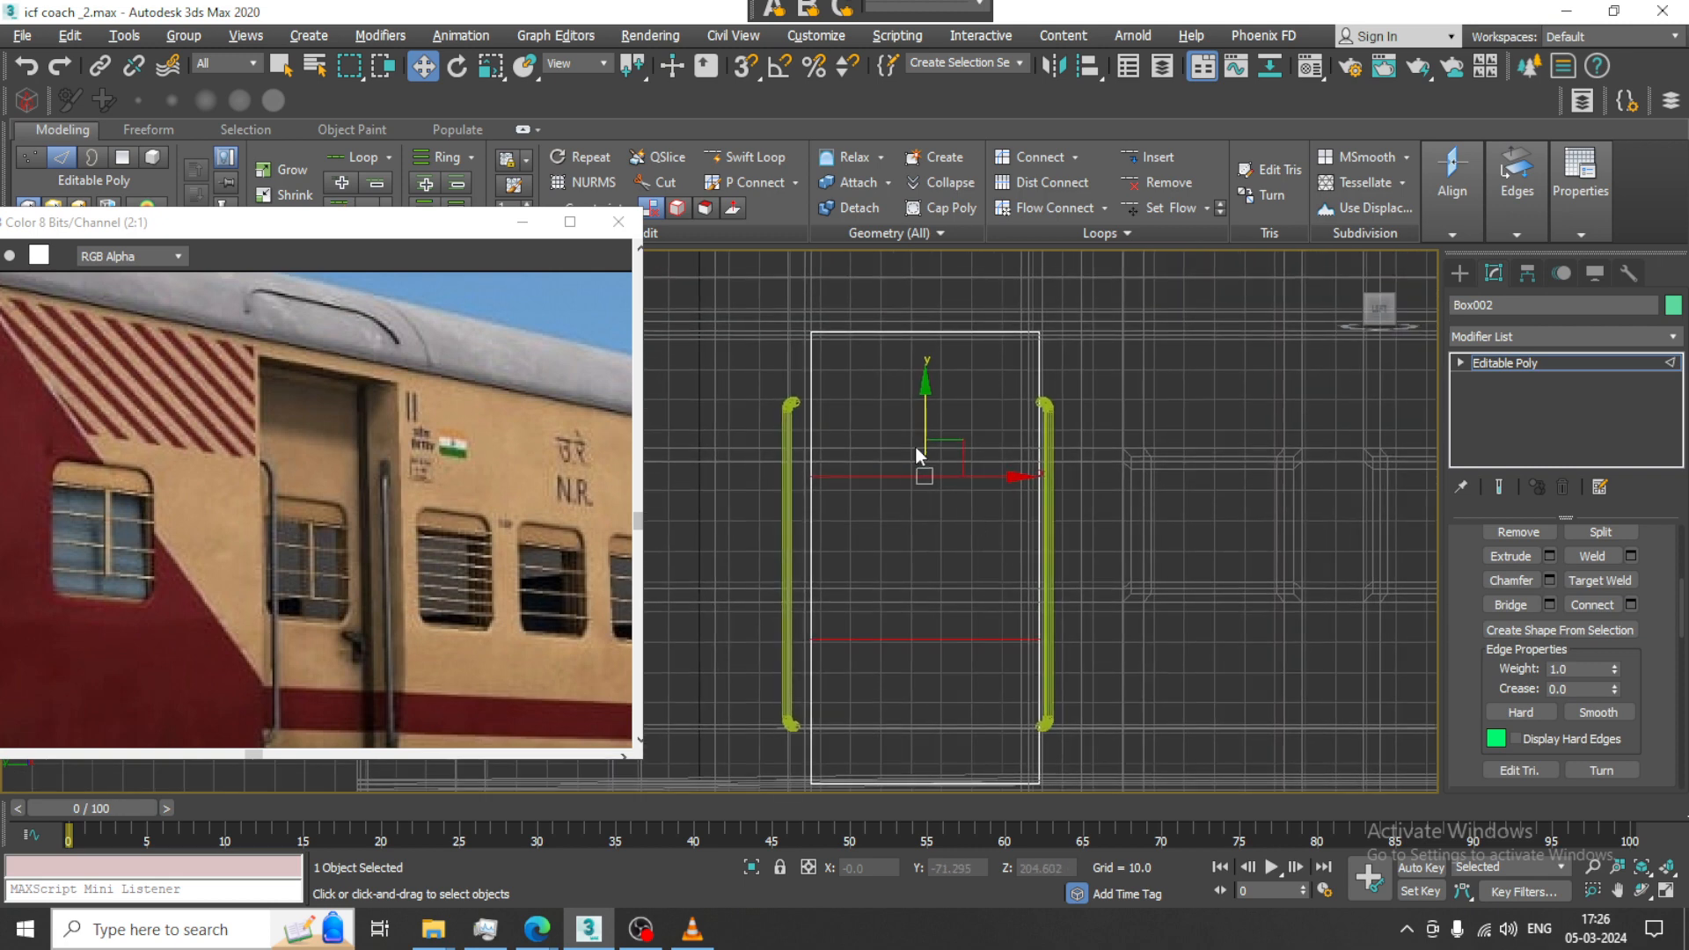
left_click_drag(916, 449, 926, 419)
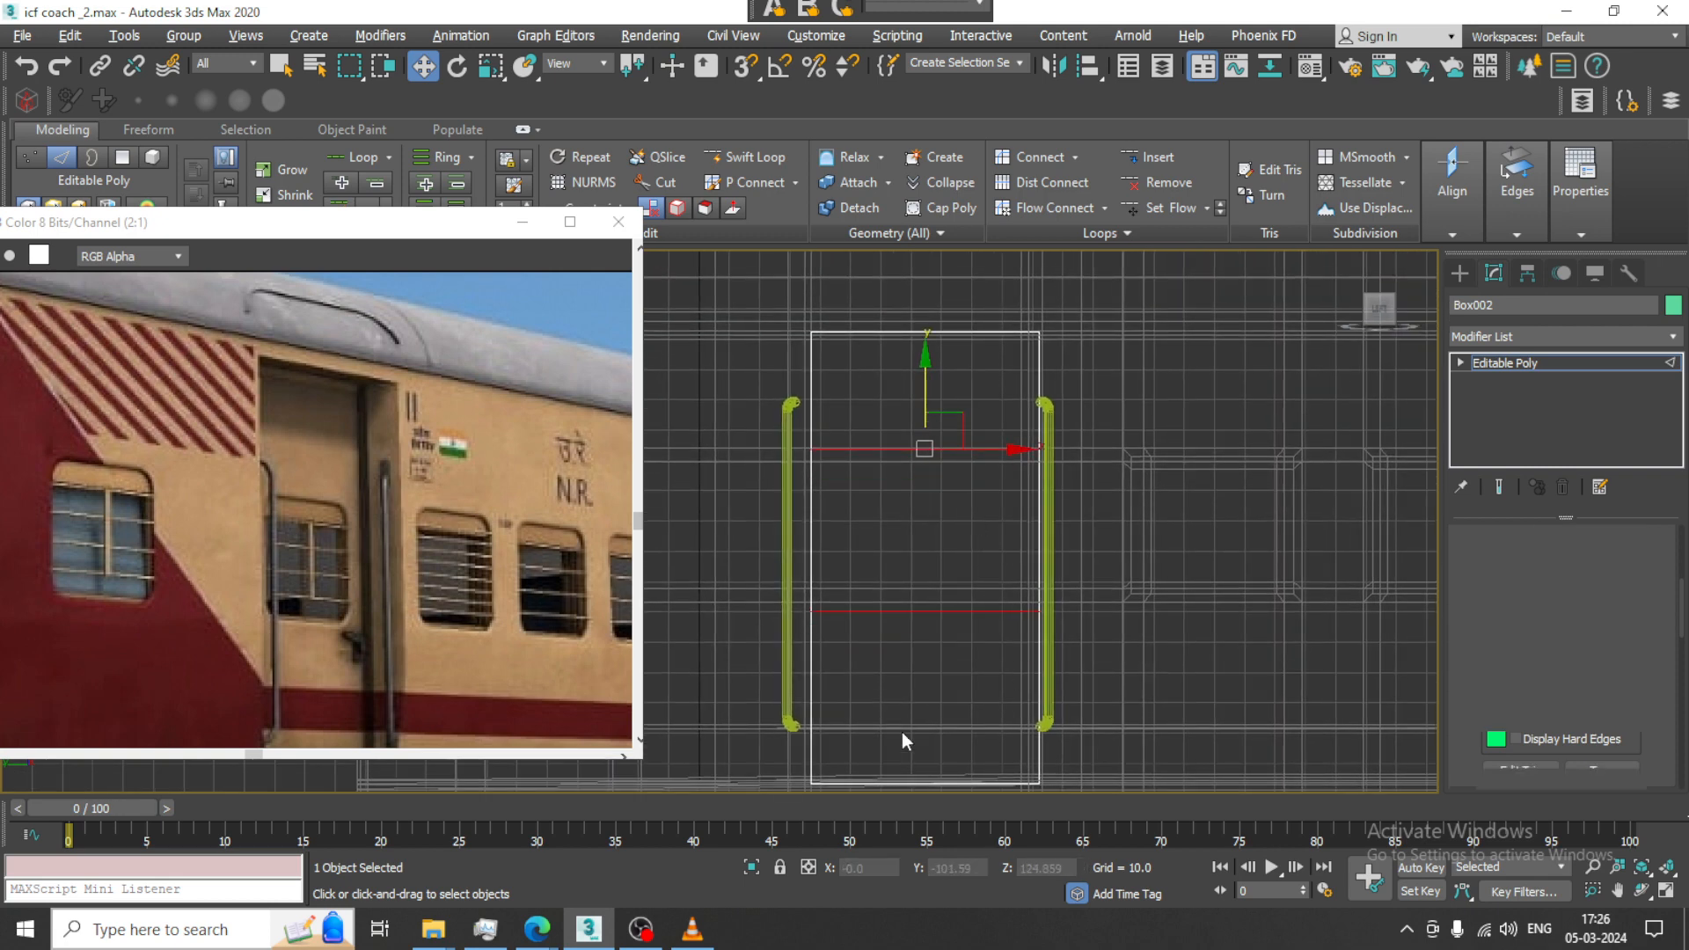
key("1")
left_click_drag(931, 564, 937, 554)
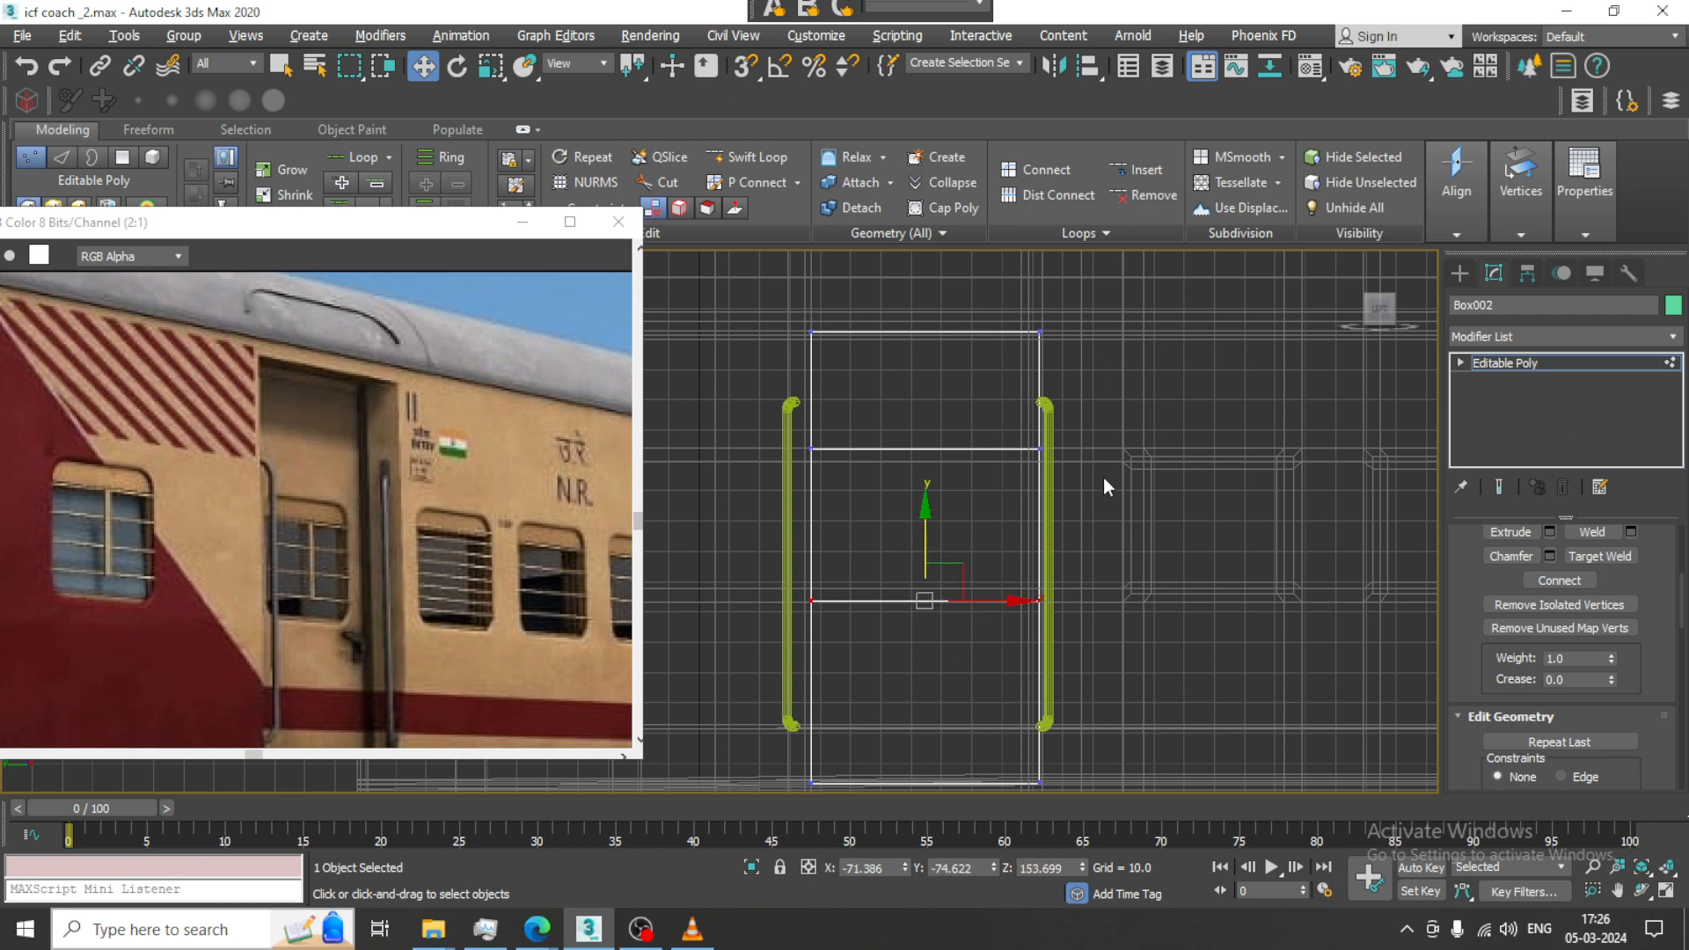
Connect the door panel's horizontal edges with 2 vertical segments and a pinch of 70
scroll(1006, 417, "down", 2)
key("2")
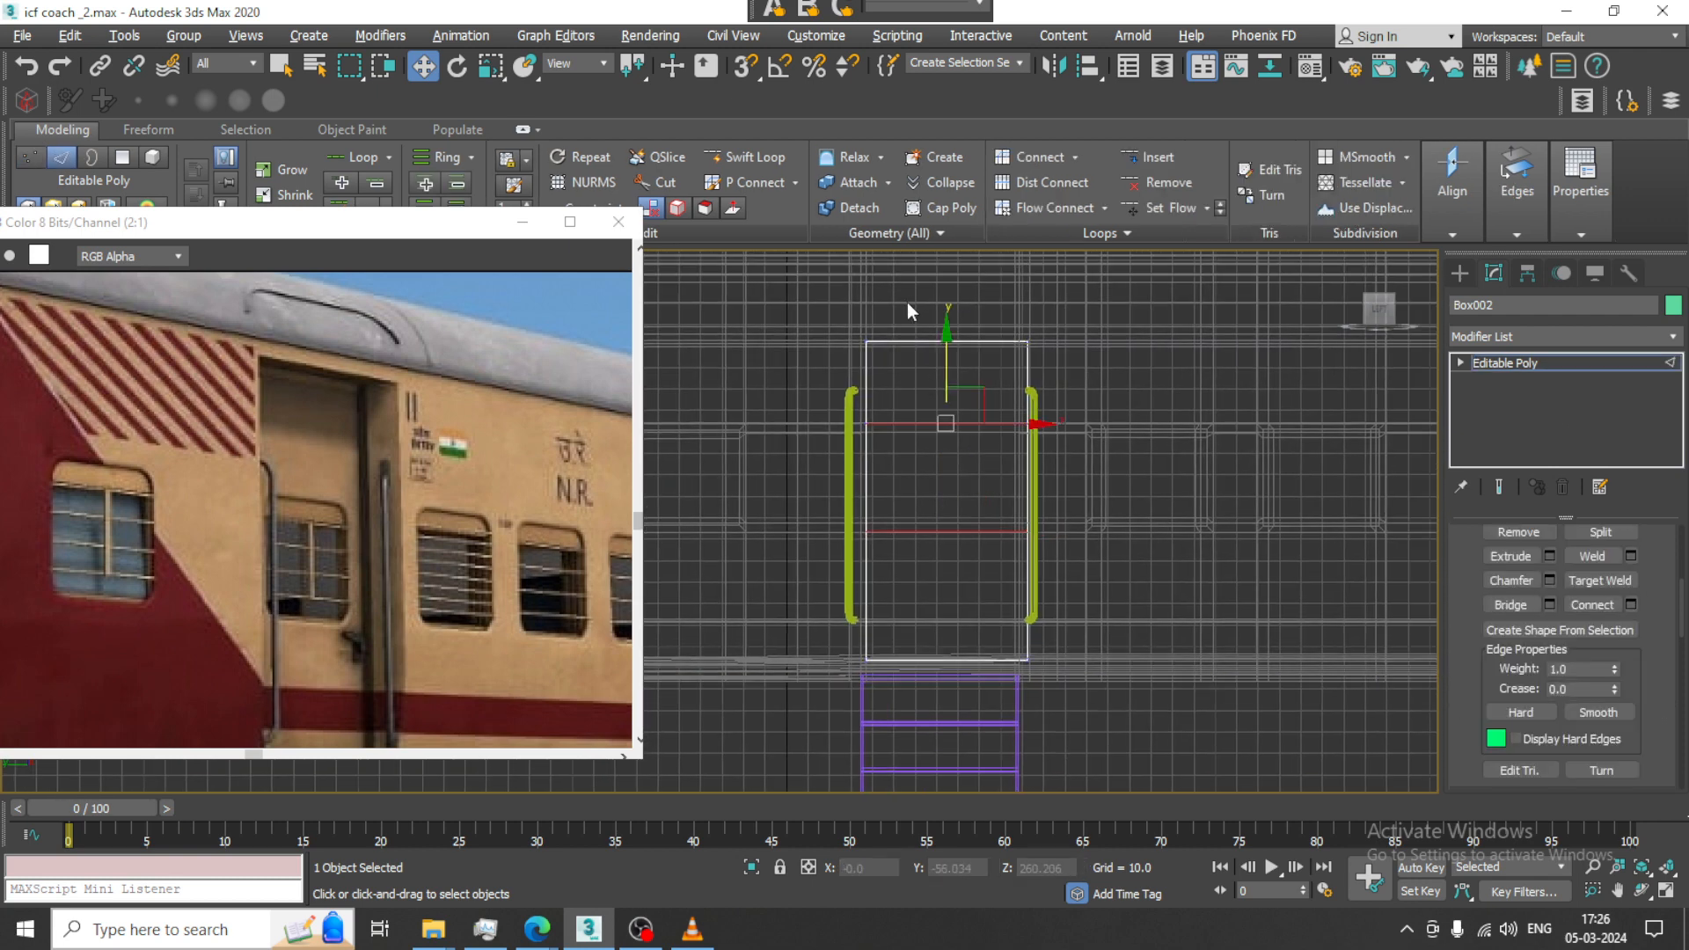
left_click_drag(936, 670, 941, 680)
left_click(1632, 604)
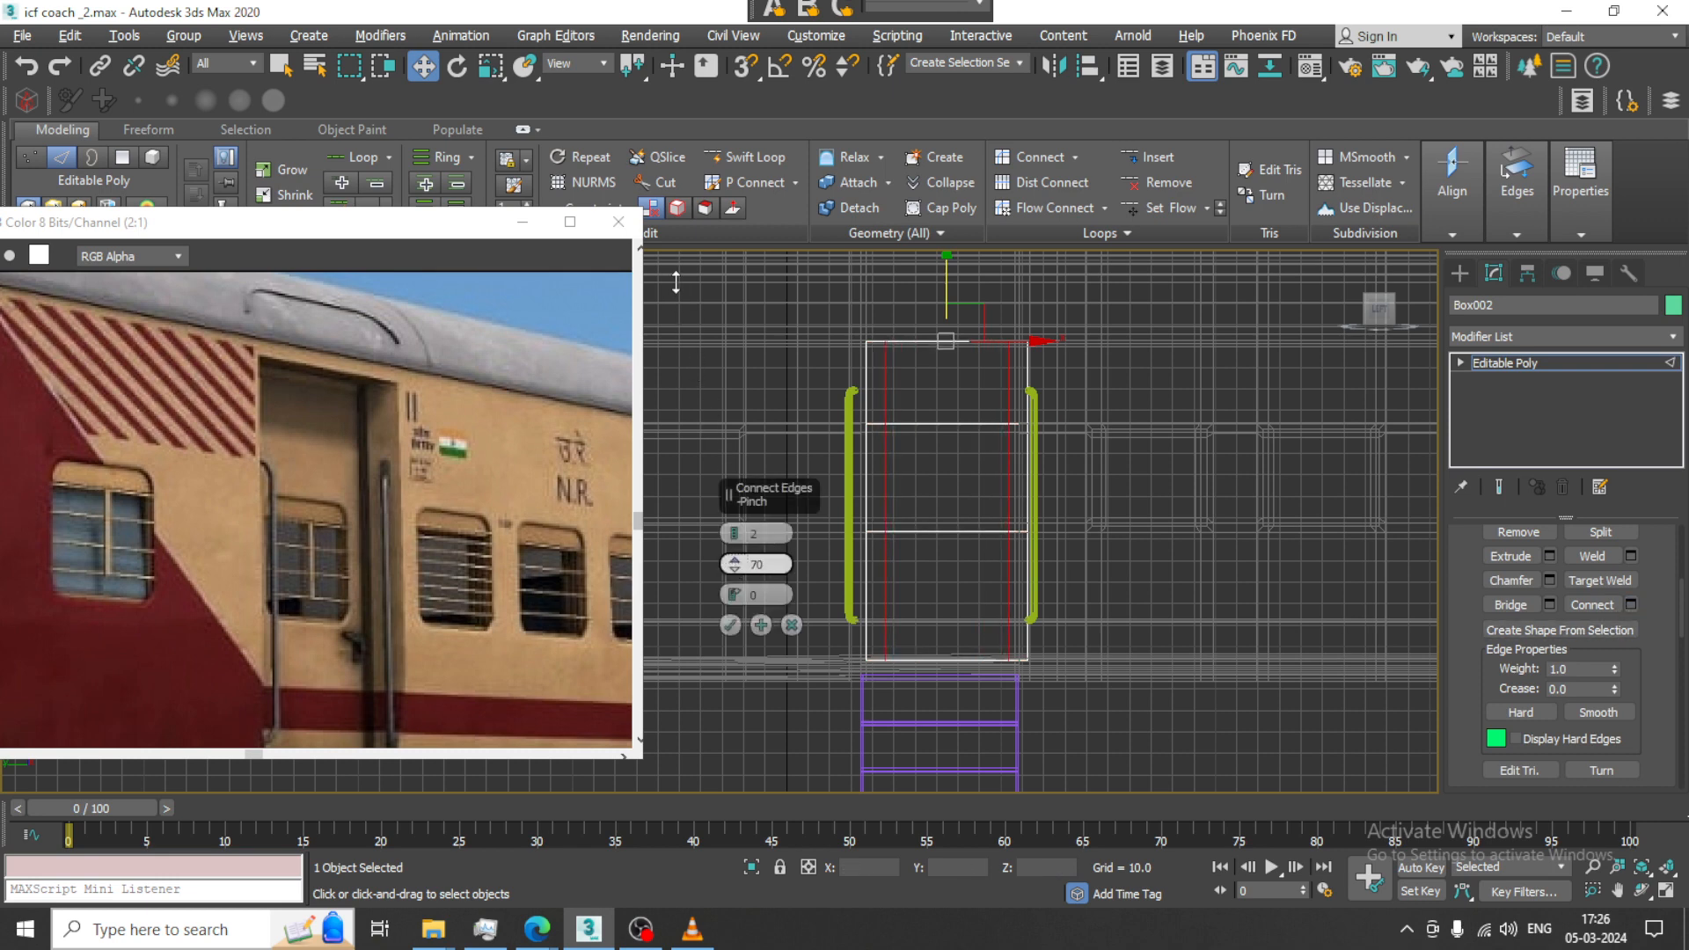
left_click(732, 626)
Isolate the door panel in the perspective view and inset its central front polygon by about 3.07 for the window
key("alt+w")
middle_click(1210, 628)
key("alt+w")
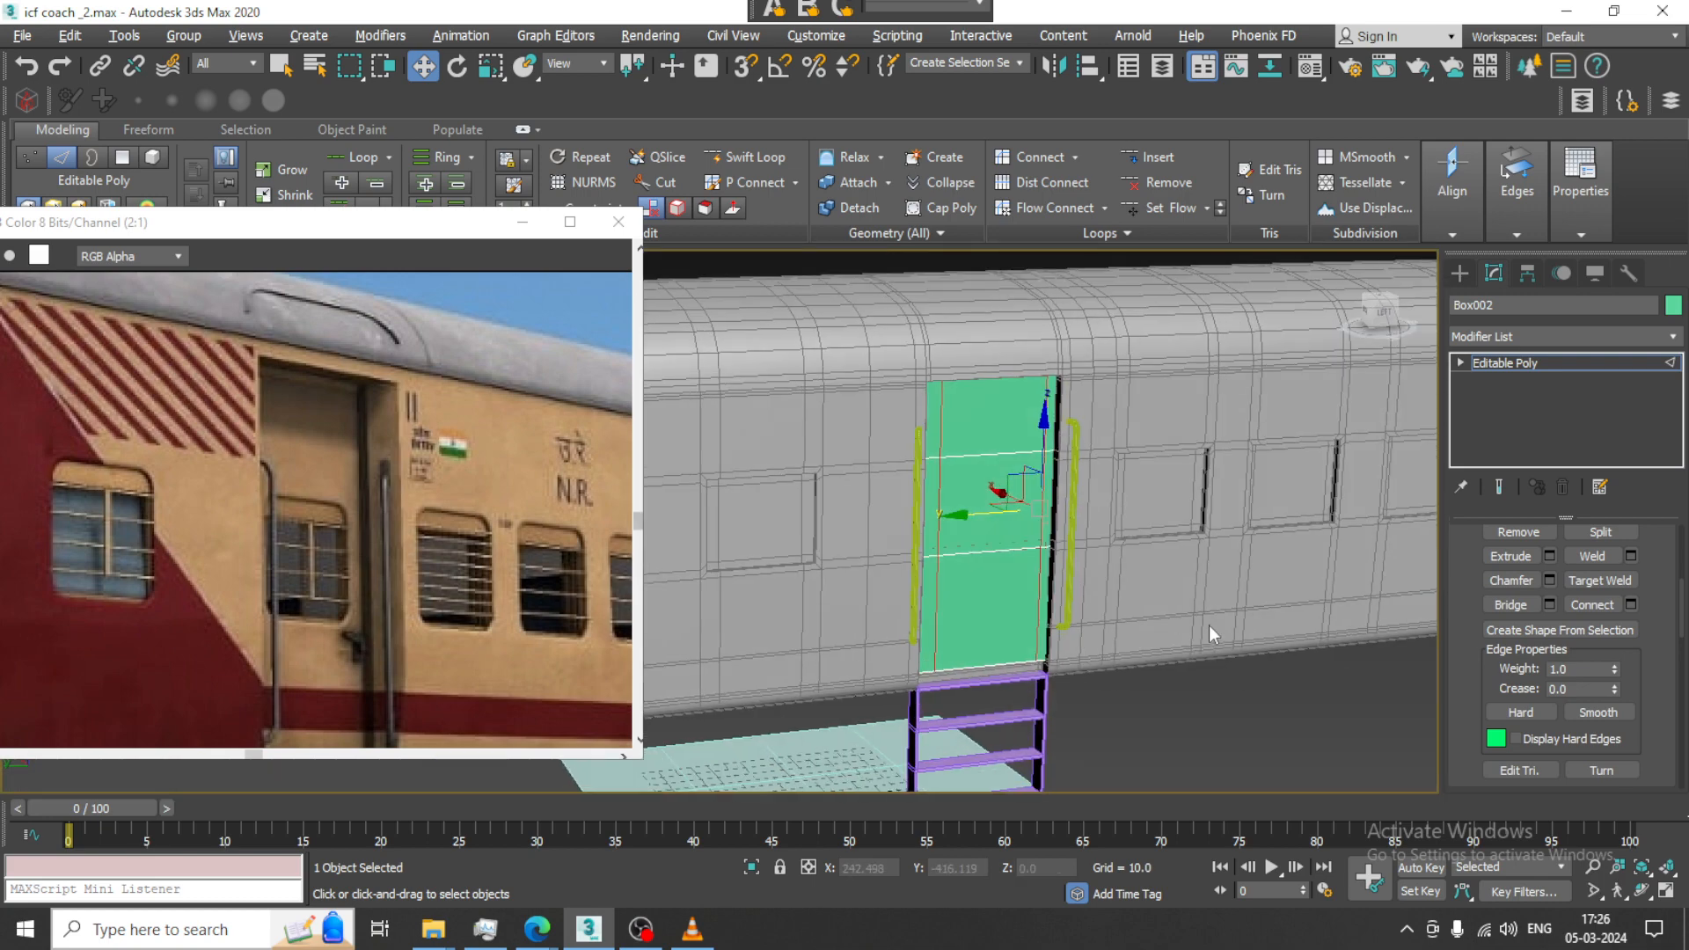
scroll(1208, 624, "up", 3)
mouse_move(1091, 567)
middle_mouse_down()
mouse_move(1100, 586)
mouse_move(1157, 519)
mouse_move(1120, 566)
middle_mouse_up()
key("alt+q")
scroll(1158, 528, "down", 5)
key("4")
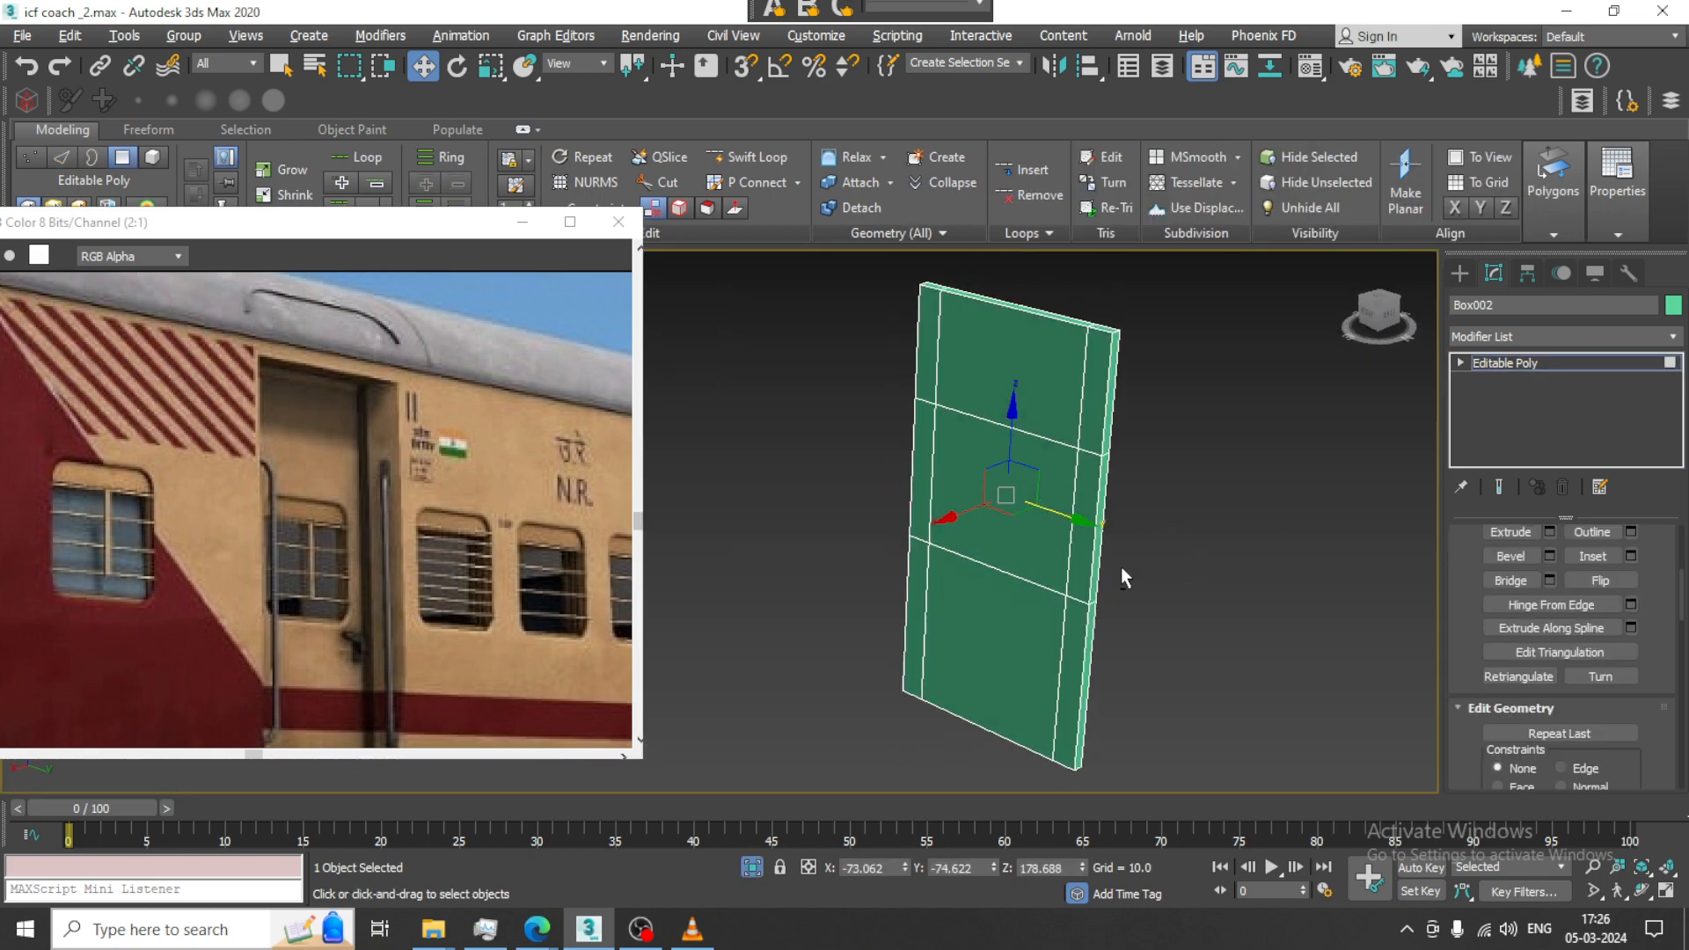
left_click(1018, 546)
middle_click_drag(1023, 547, 1683, 721, "alt")
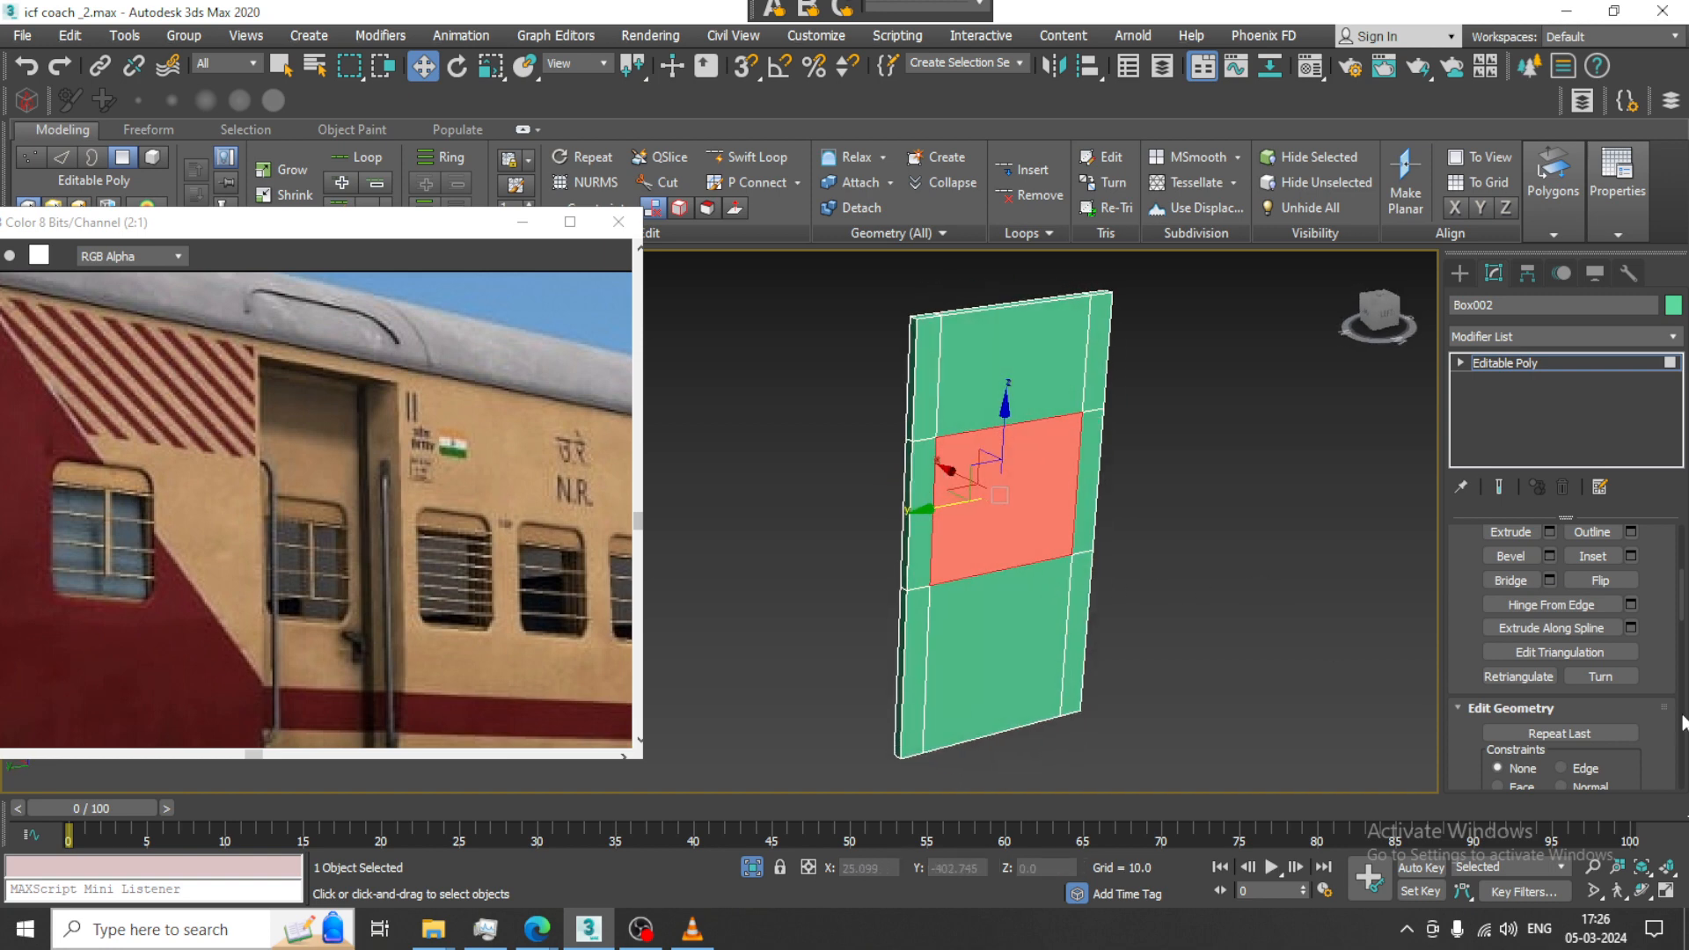
left_click(1632, 557)
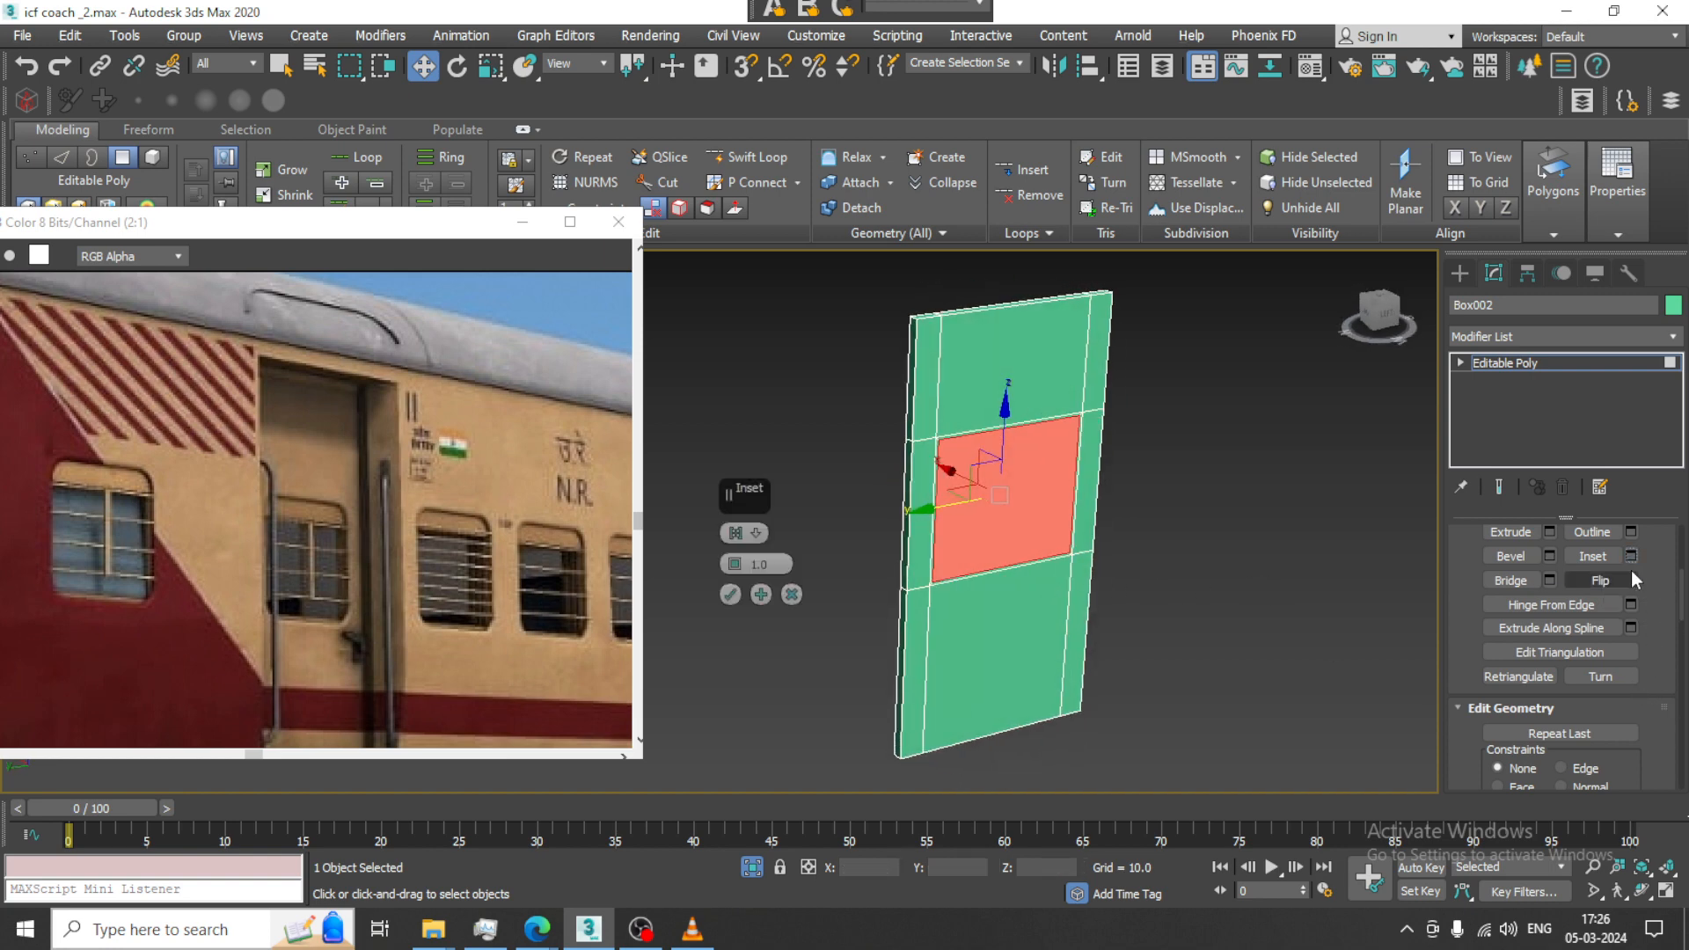
middle_click_drag(1012, 542, 1060, 528, "alt")
scroll(1059, 528, "up", 3)
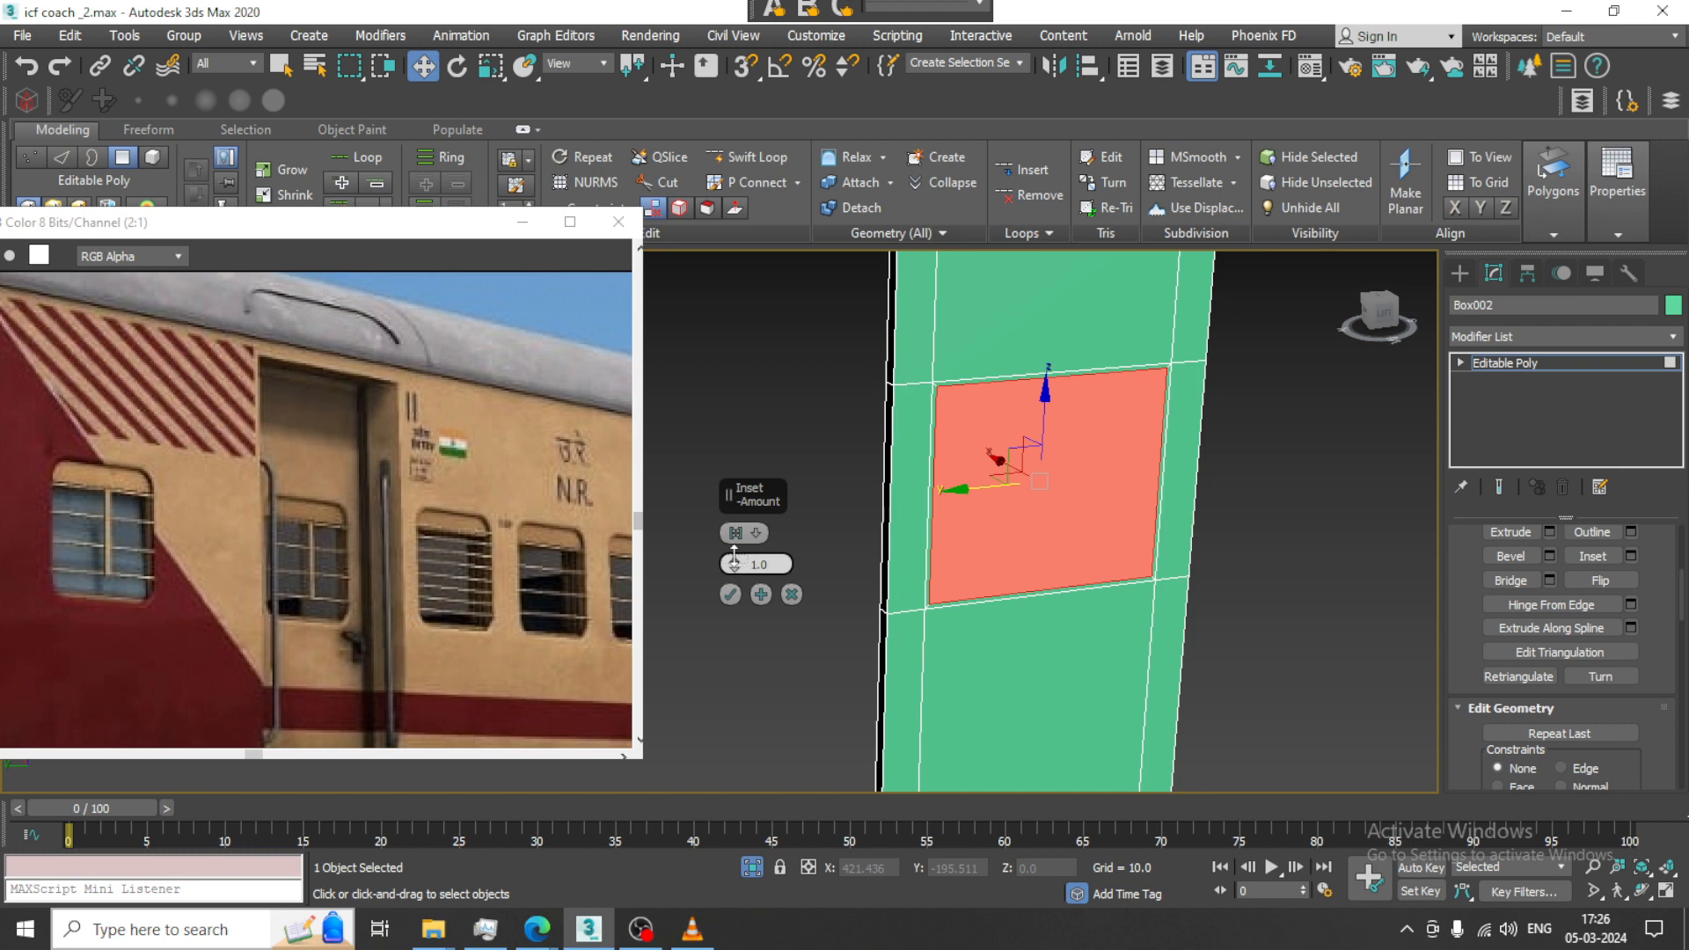
left_click_drag(734, 560, 741, 530)
End isolation, increase the window inset slightly against the surrounding coach, and apply it
right_click(1391, 477)
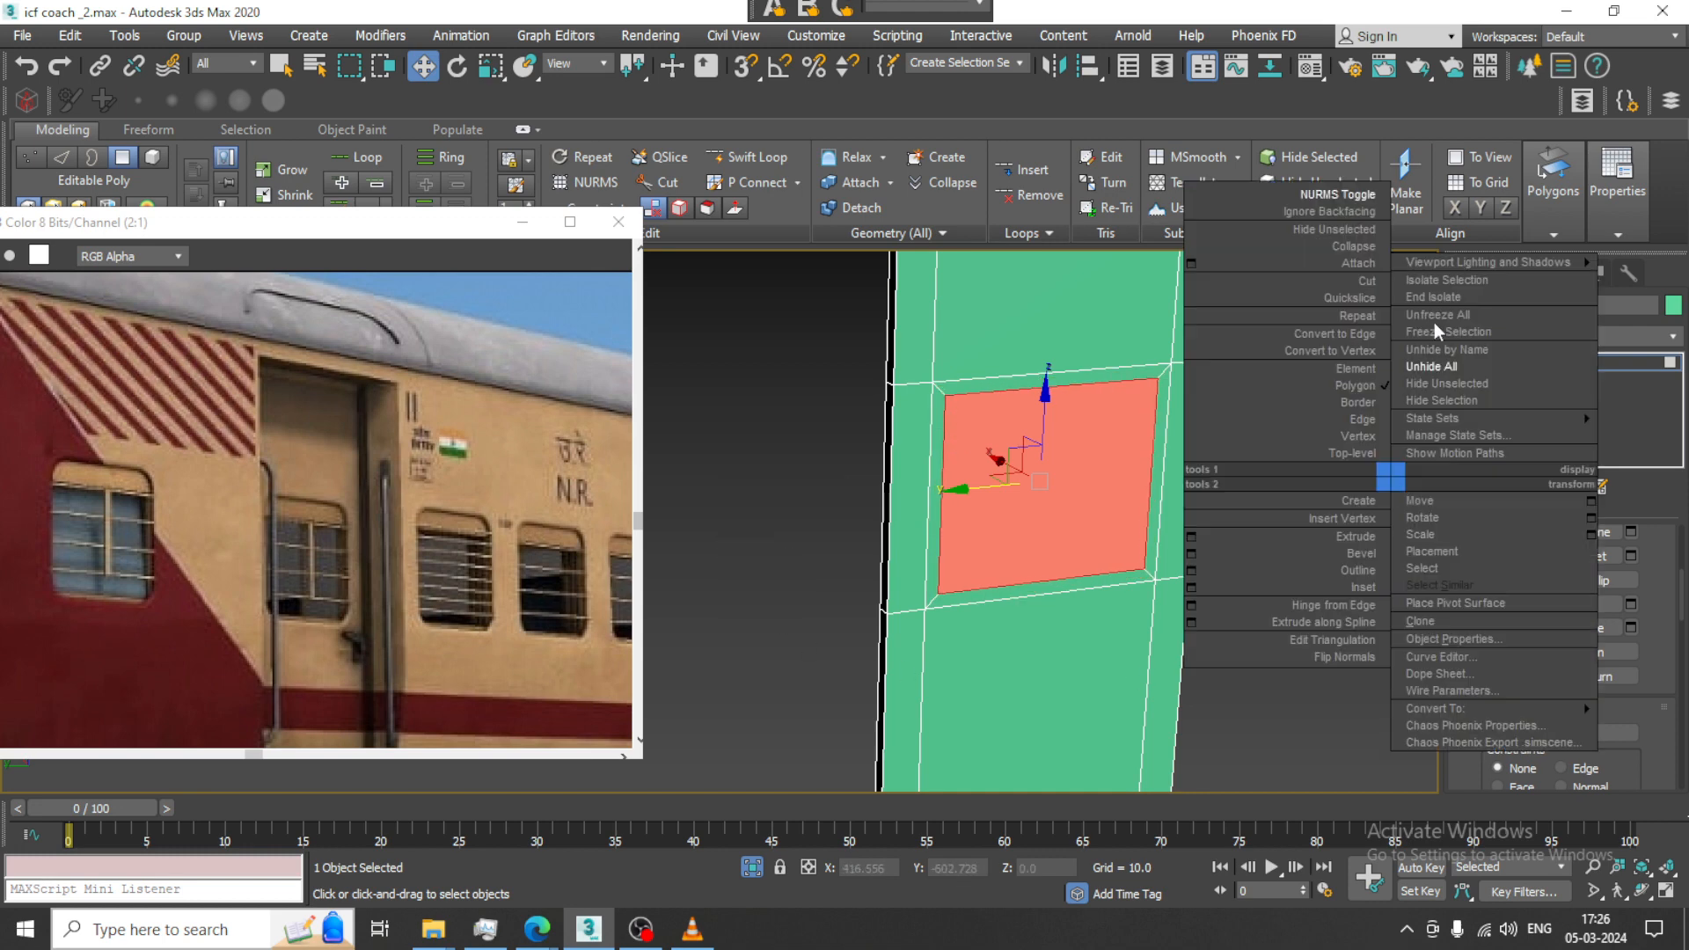
left_click(1446, 296)
scroll(1144, 480, "up", 2)
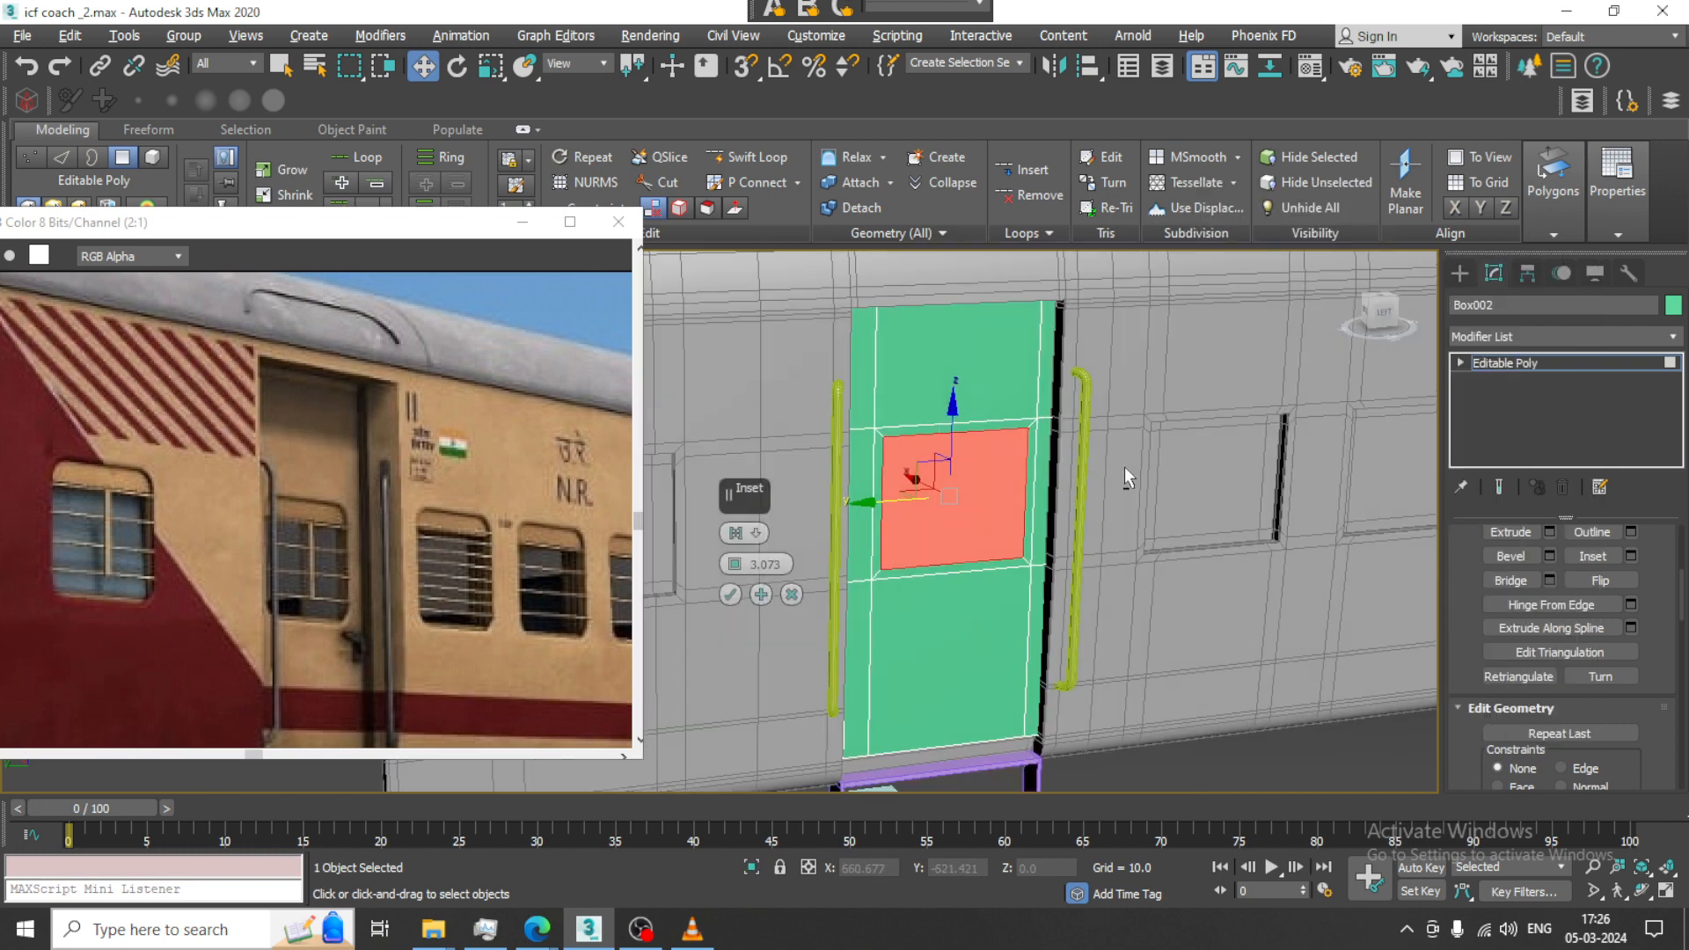
scroll(982, 488, "up", 2)
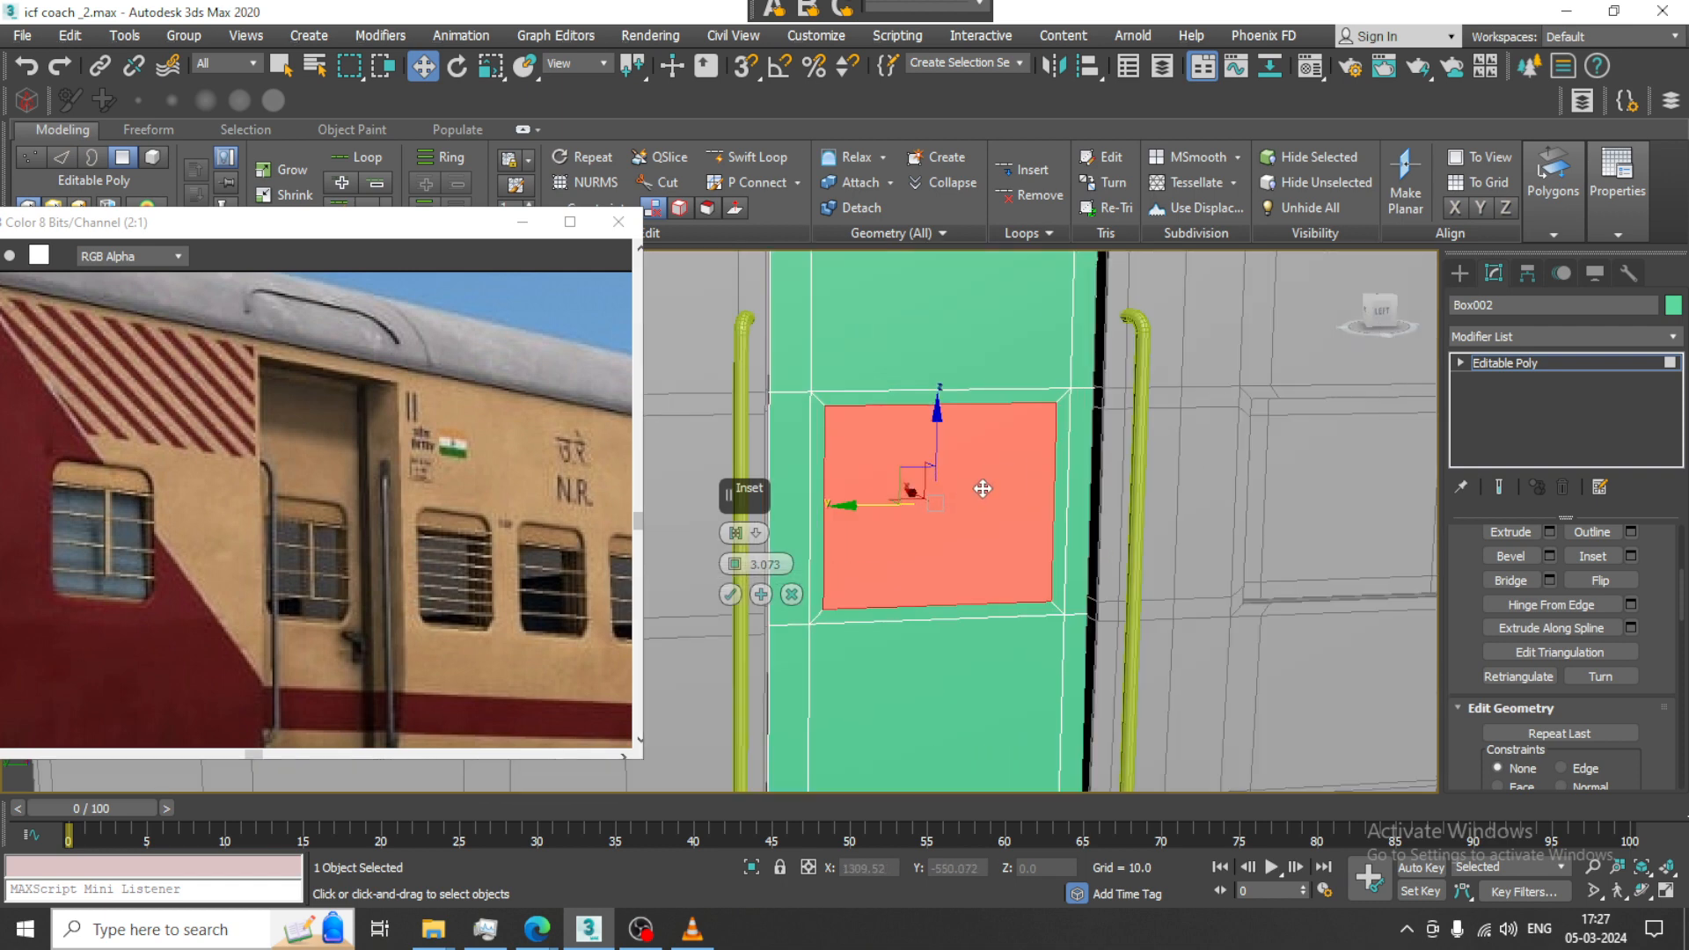
middle_click_drag(1120, 460, 1040, 460)
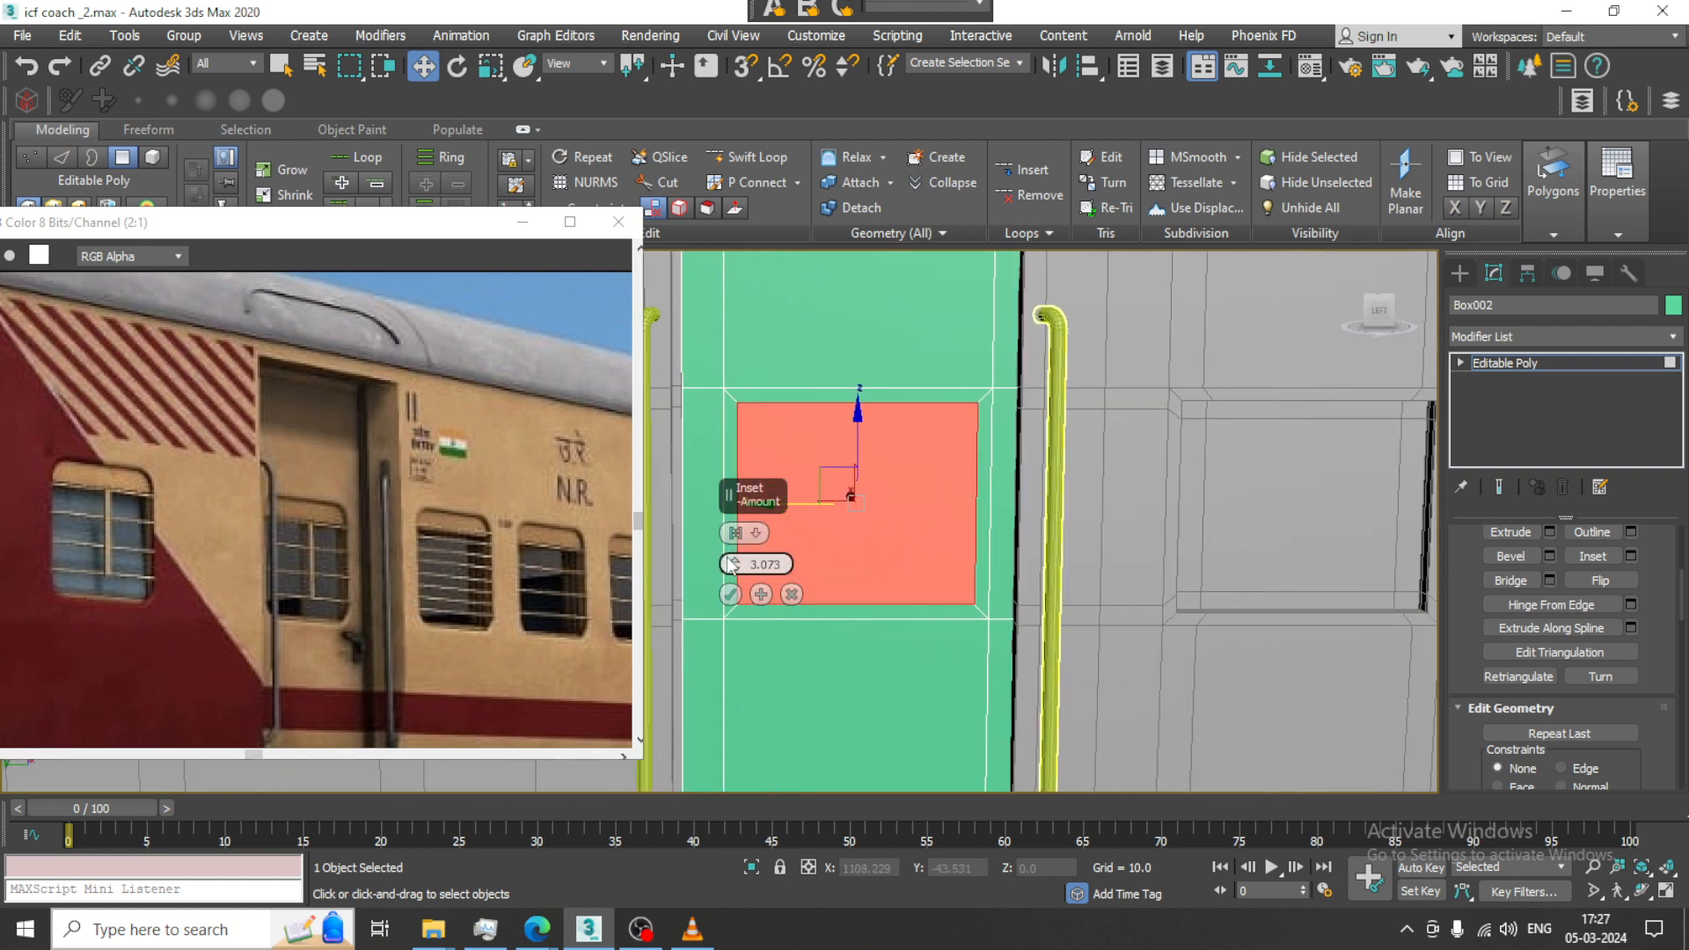
left_click_drag(736, 553, 738, 547)
left_click(730, 595)
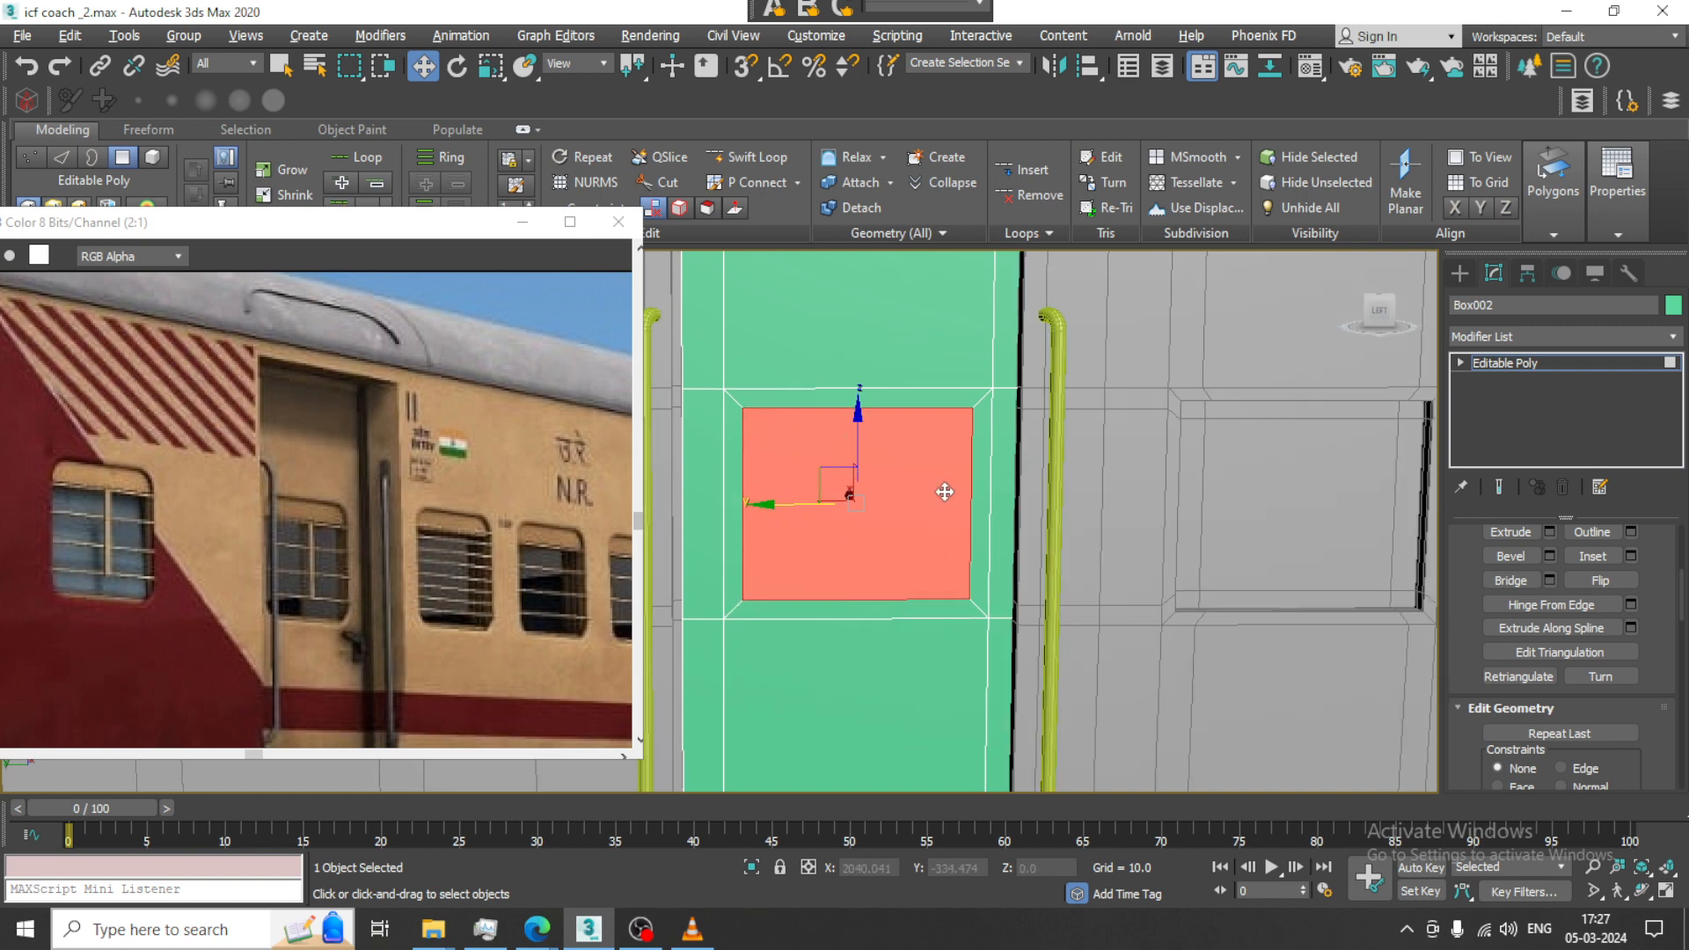
Try to extrude the door's inset window polygon inward by -2.192
mouse_move(947, 490)
middle_mouse_down("alt")
mouse_move(912, 547)
mouse_move(944, 498)
middle_mouse_up("alt")
left_click(1126, 681)
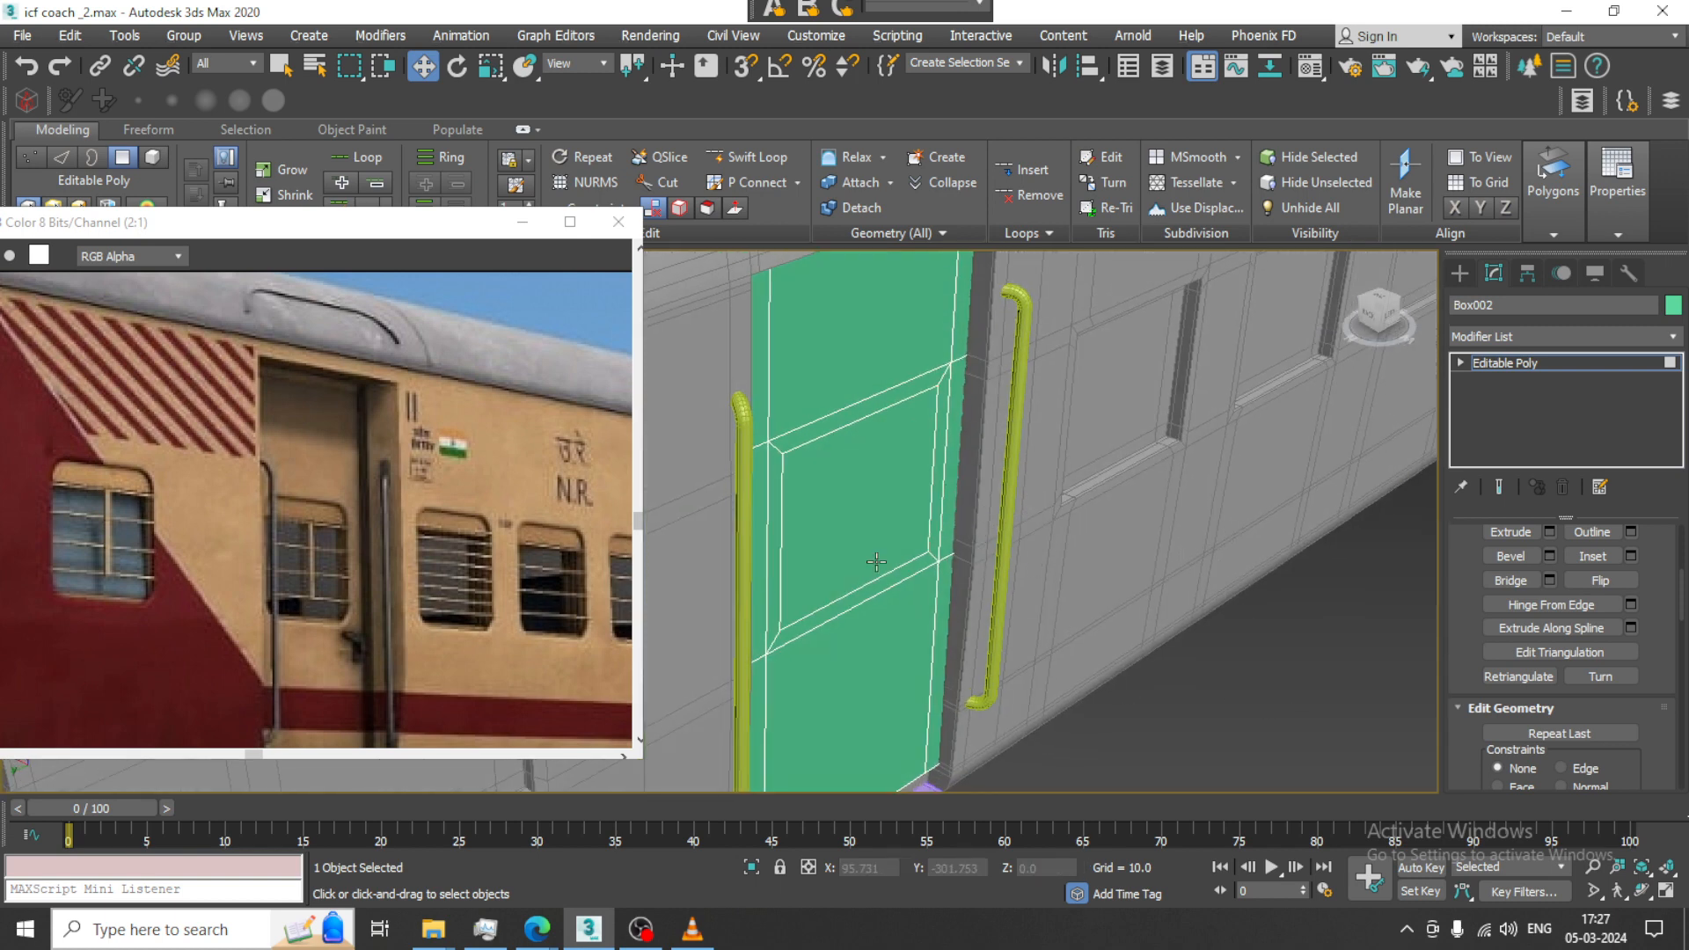
left_click(851, 537)
left_click(1550, 531)
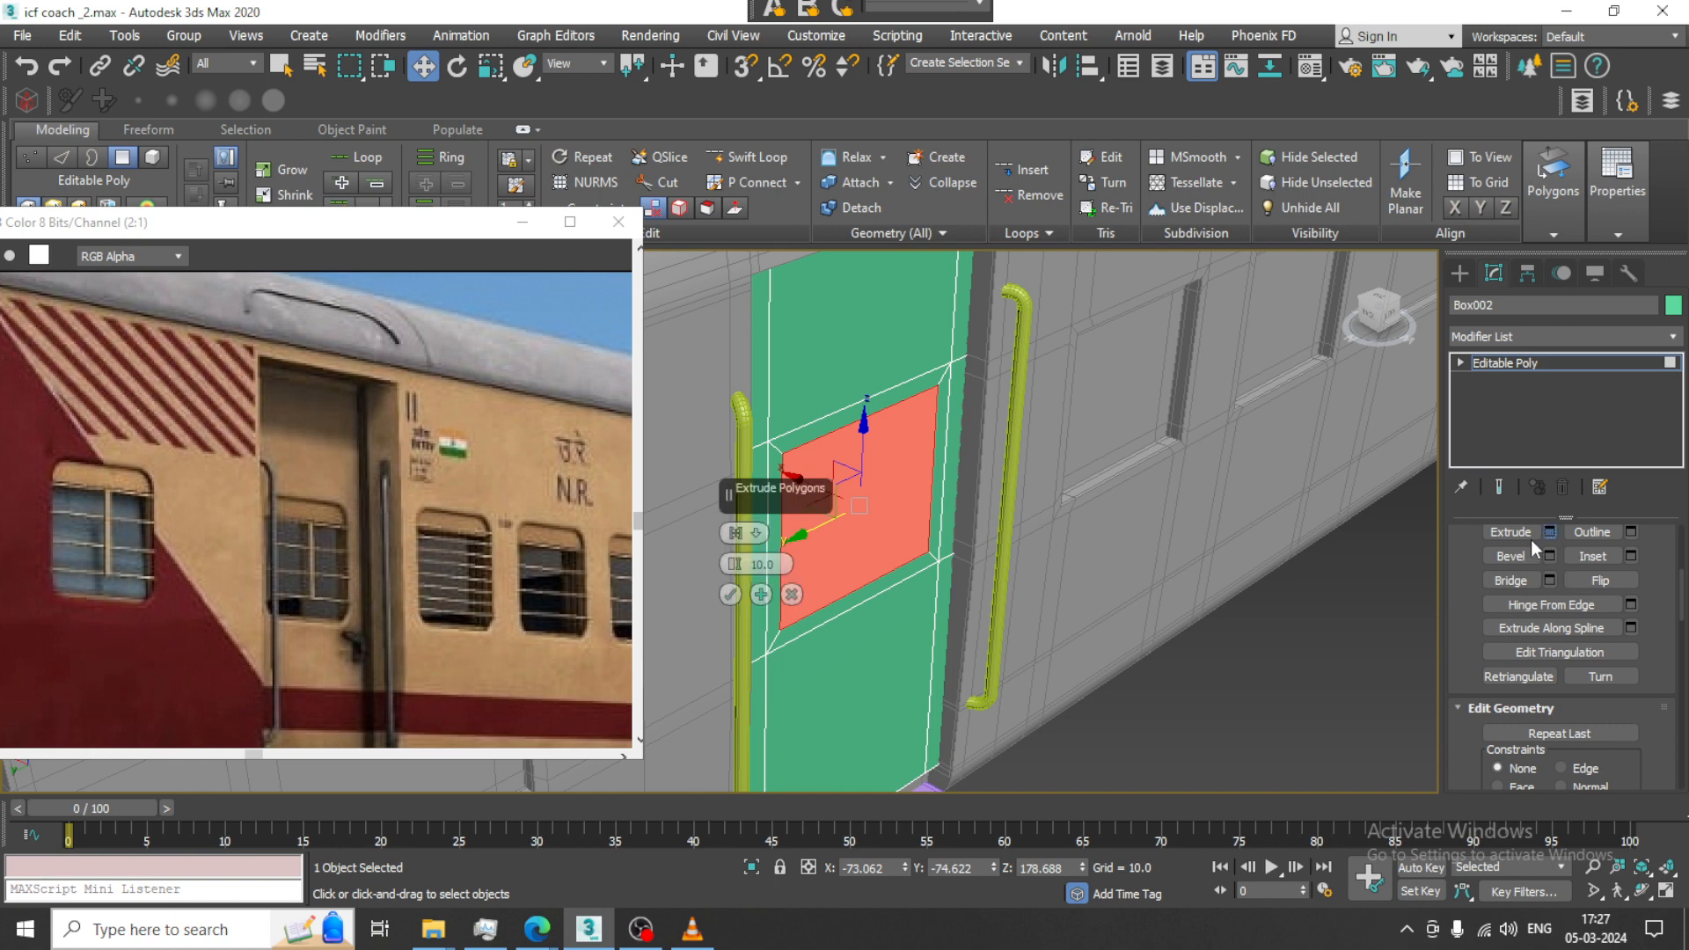
left_click_drag(734, 564, 768, 668)
left_click(730, 594)
Isolate the door panel and extrude the inset window polygon by -2.192 to recess it
key("alt+q")
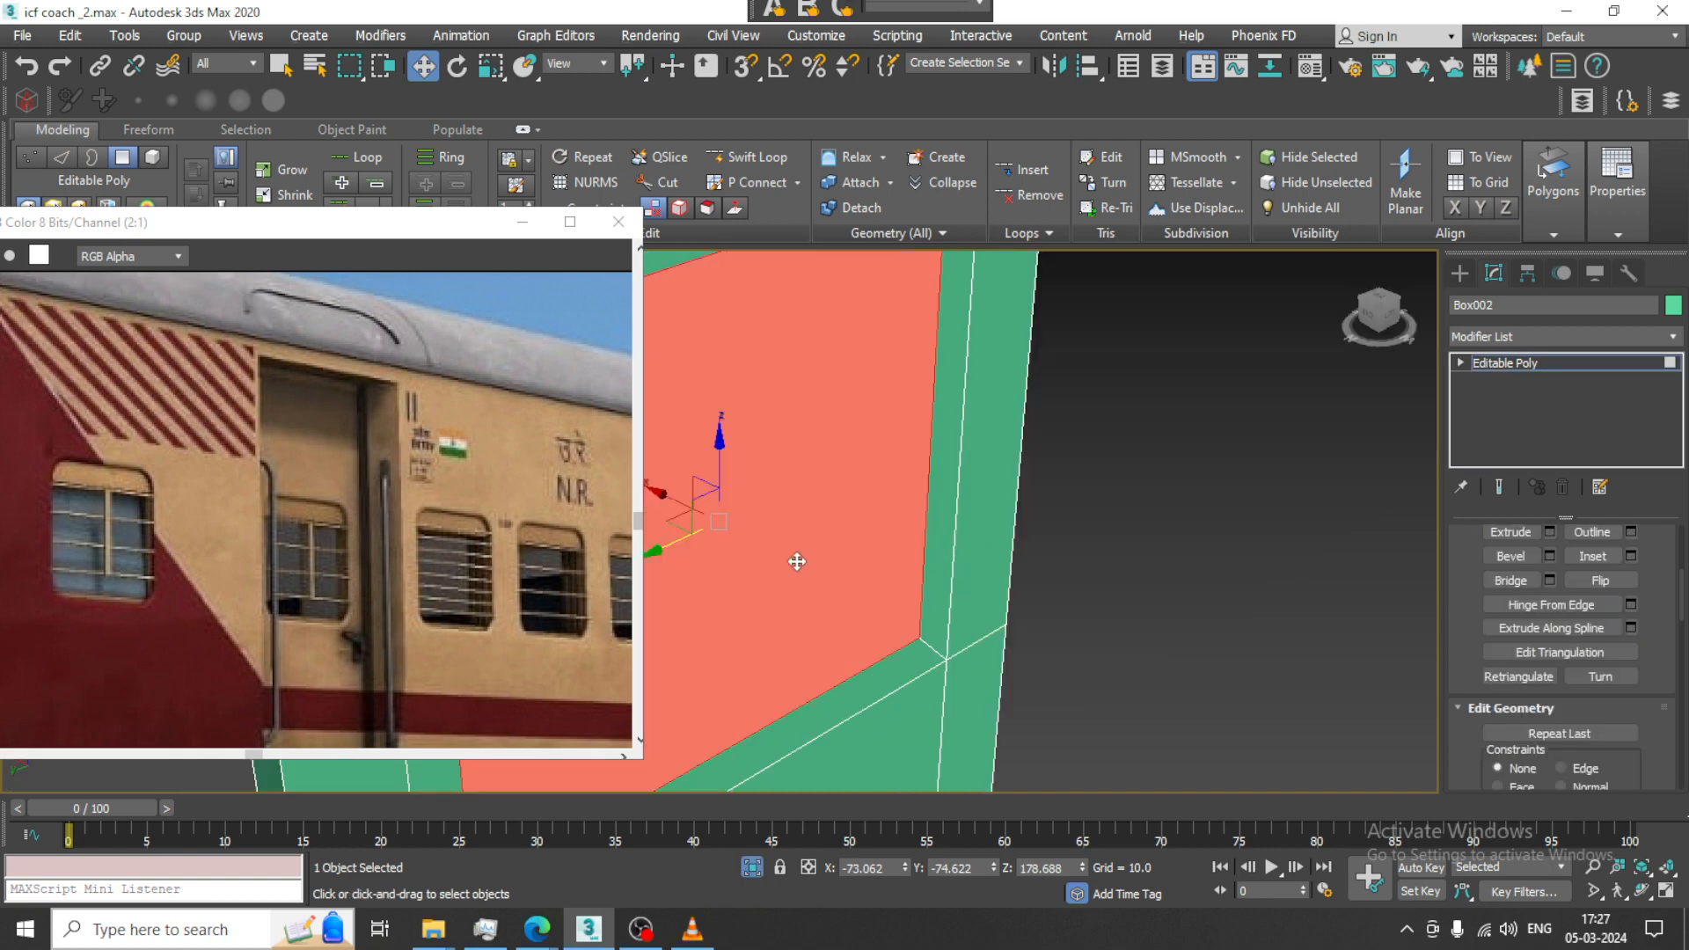
middle_click_drag(795, 562, 908, 535, "alt")
scroll(830, 495, "down", 2)
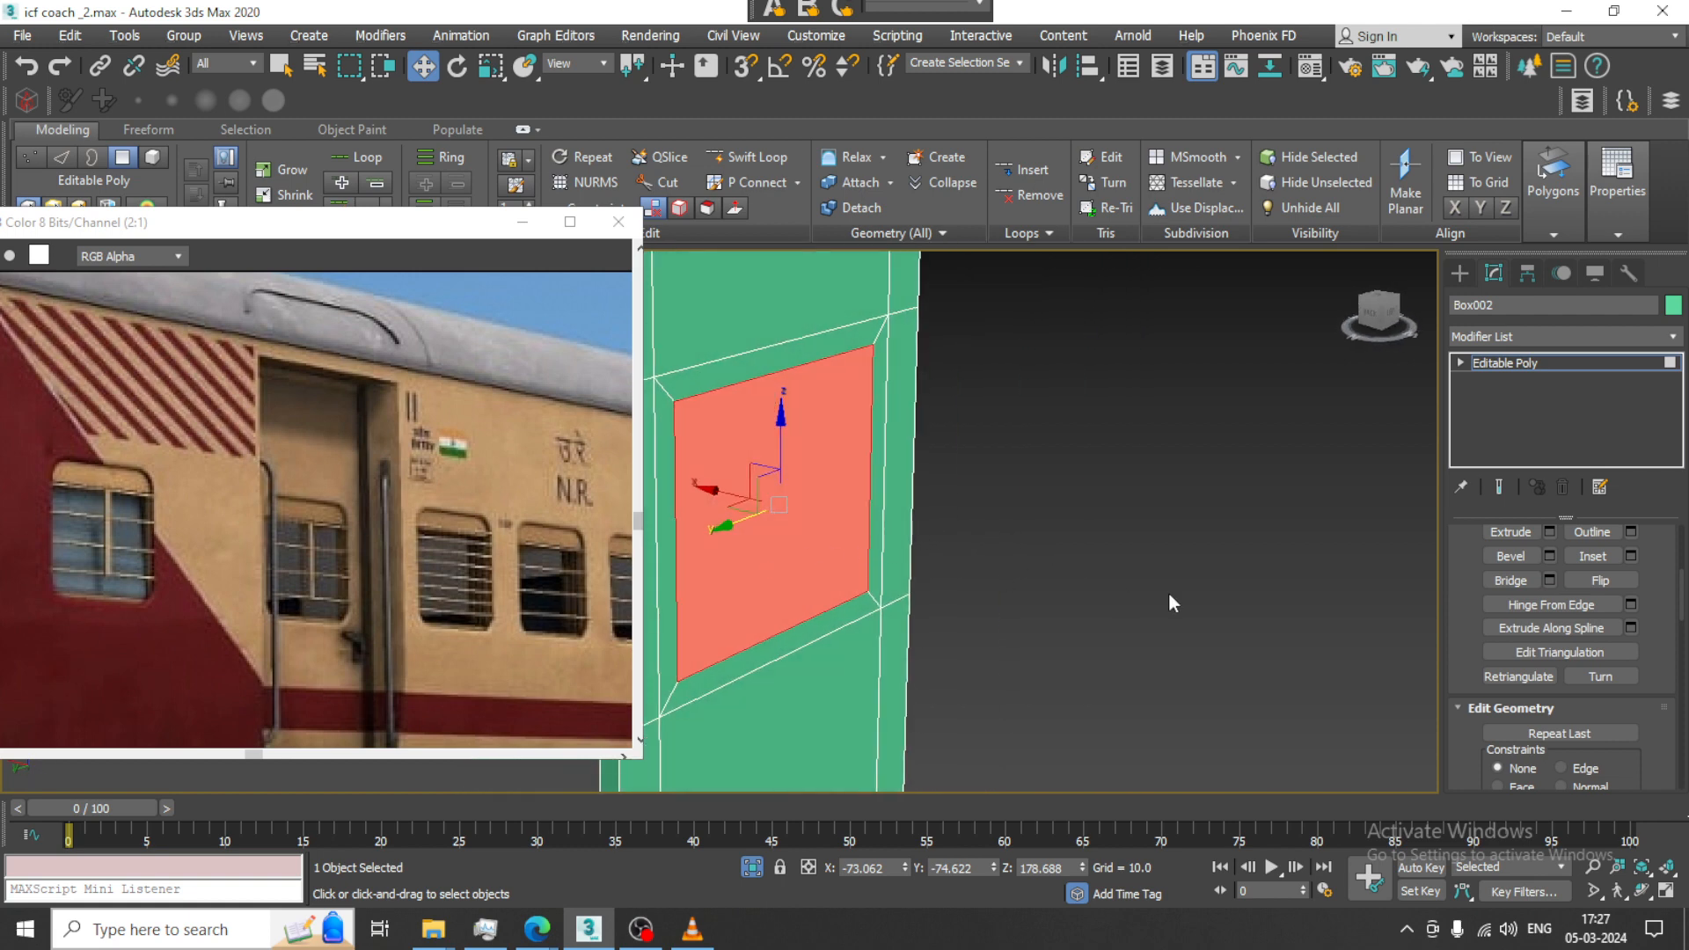
left_click(1548, 533)
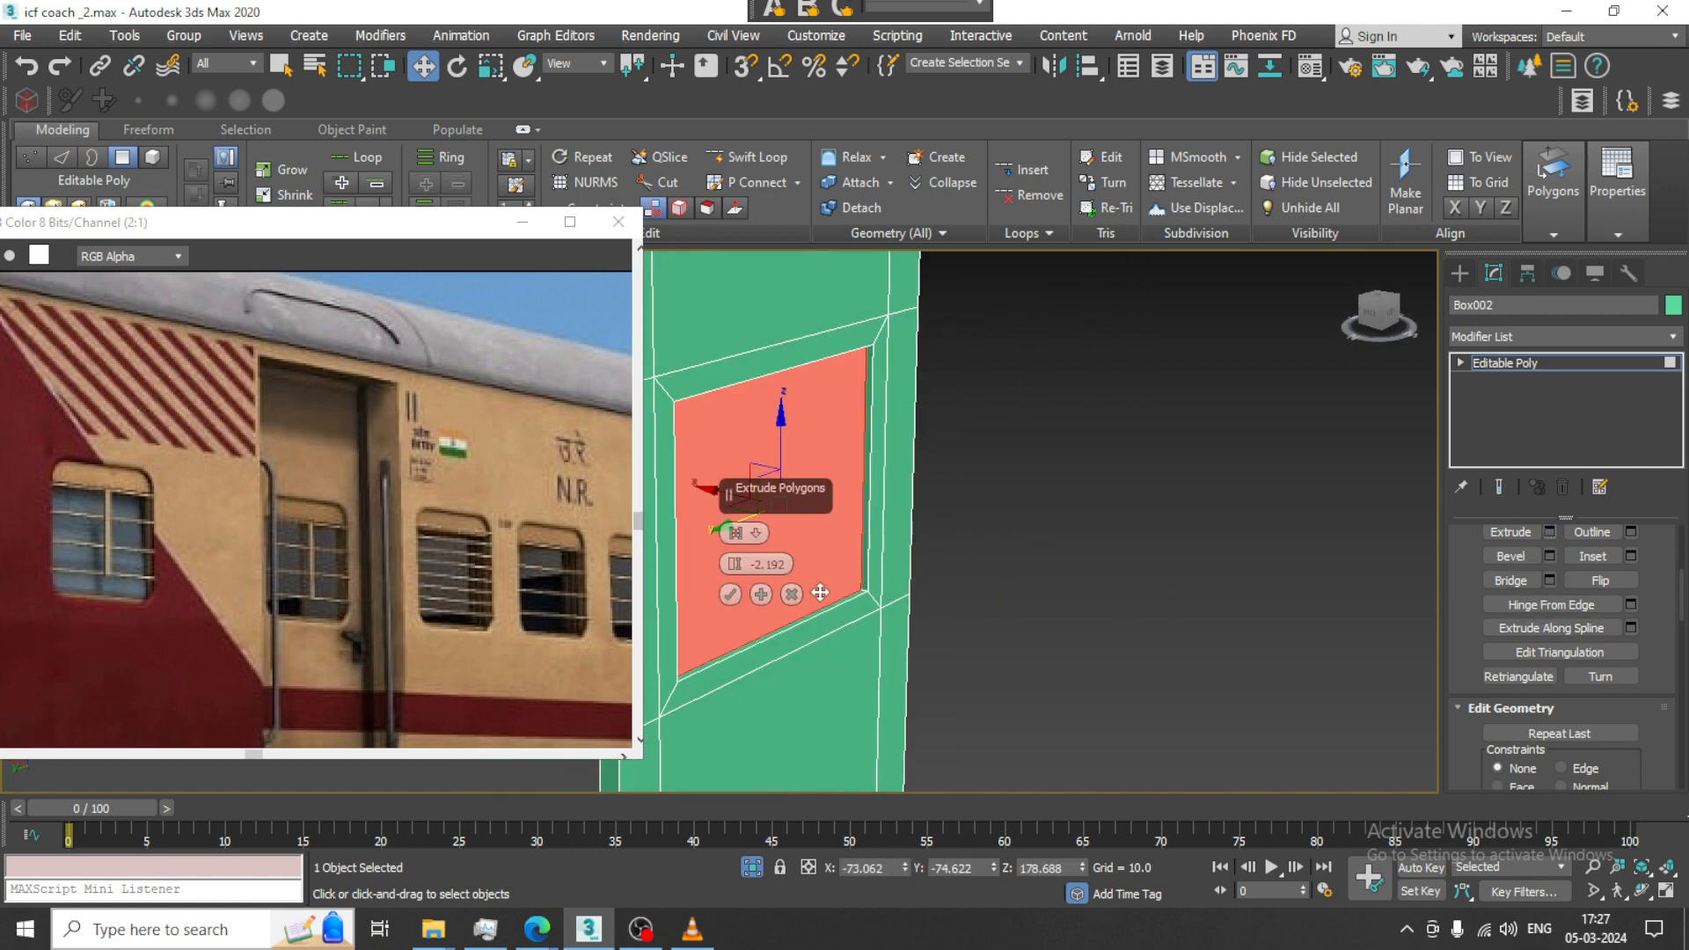
left_click(731, 595)
Move the recessed window polygon deeper into the door panel along X, to about -70.1
middle_click_drag(735, 593, 697, 490, "alt")
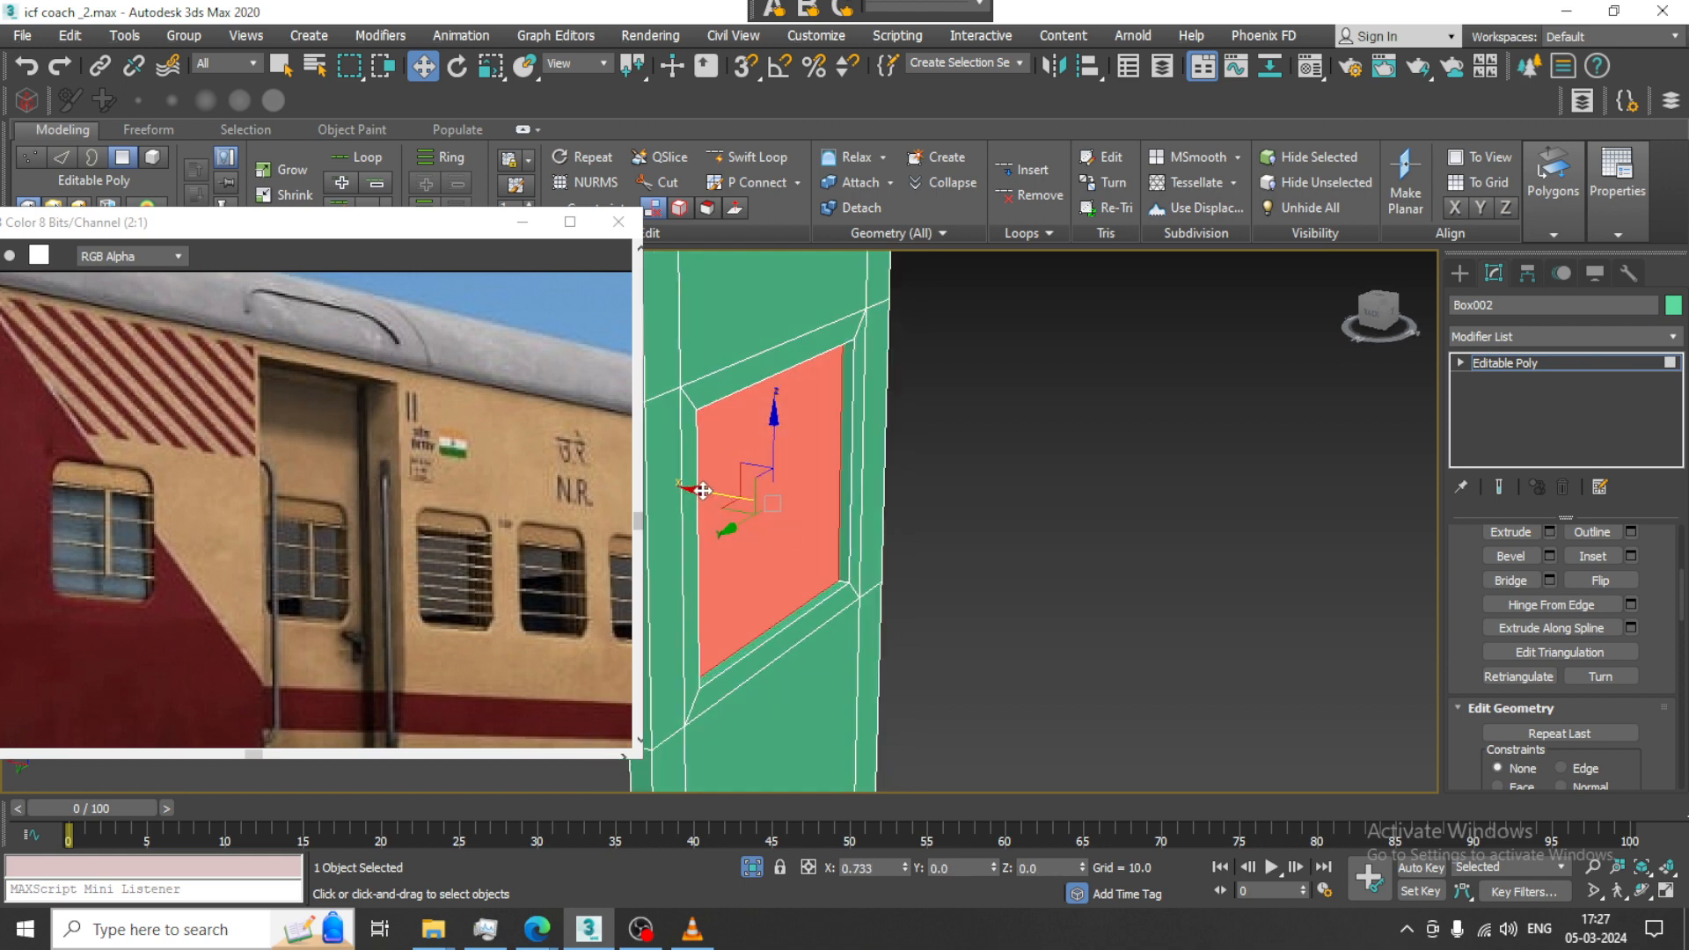
left_click_drag(696, 490, 698, 490)
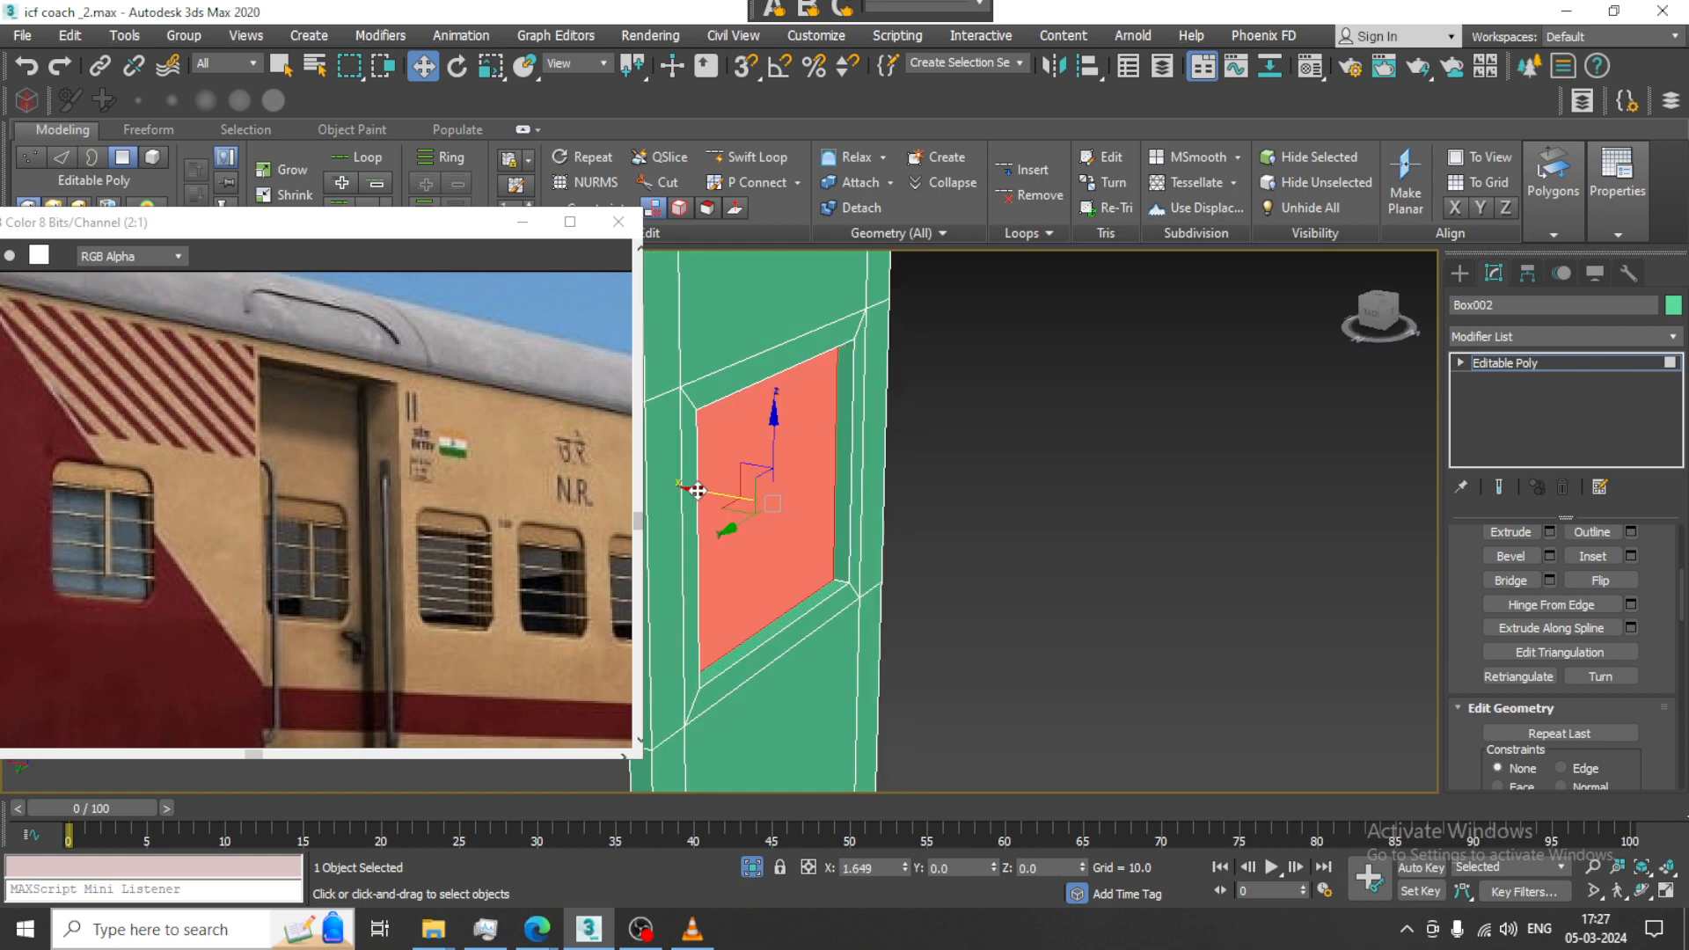
middle_click_drag(698, 490, 1121, 535, "alt")
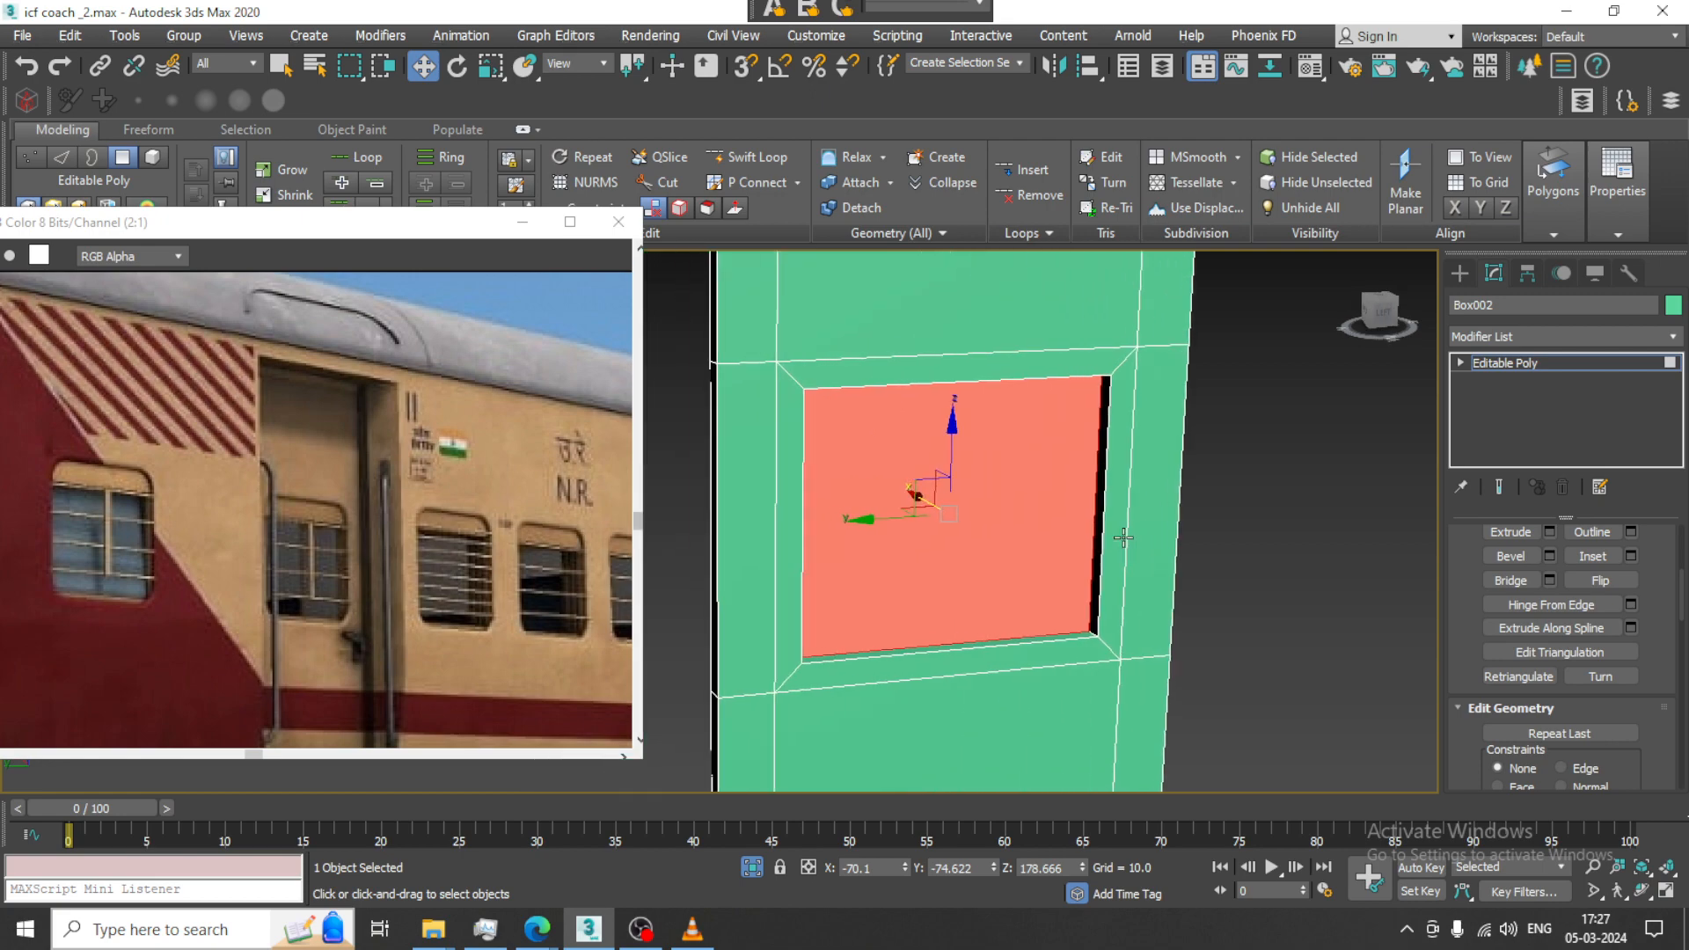
End isolation and pull the door panel out of its doorway along X to about -128.8
right_click(1267, 483)
left_click(1322, 299)
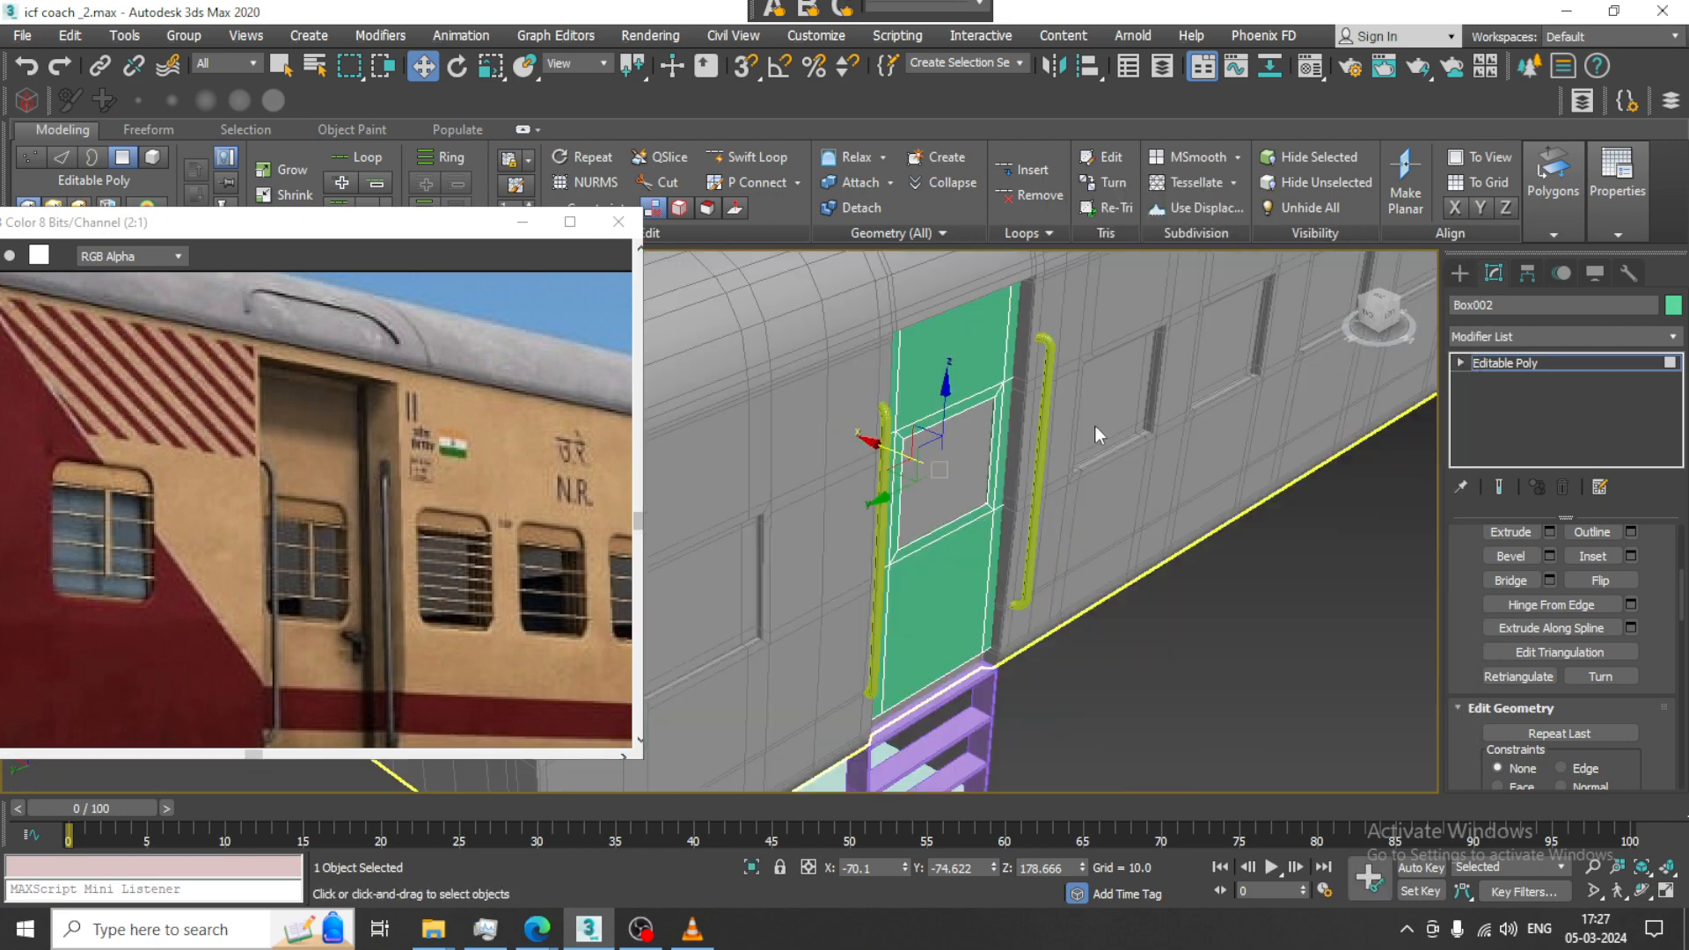
middle_click_drag(1096, 426, 1126, 465, "alt")
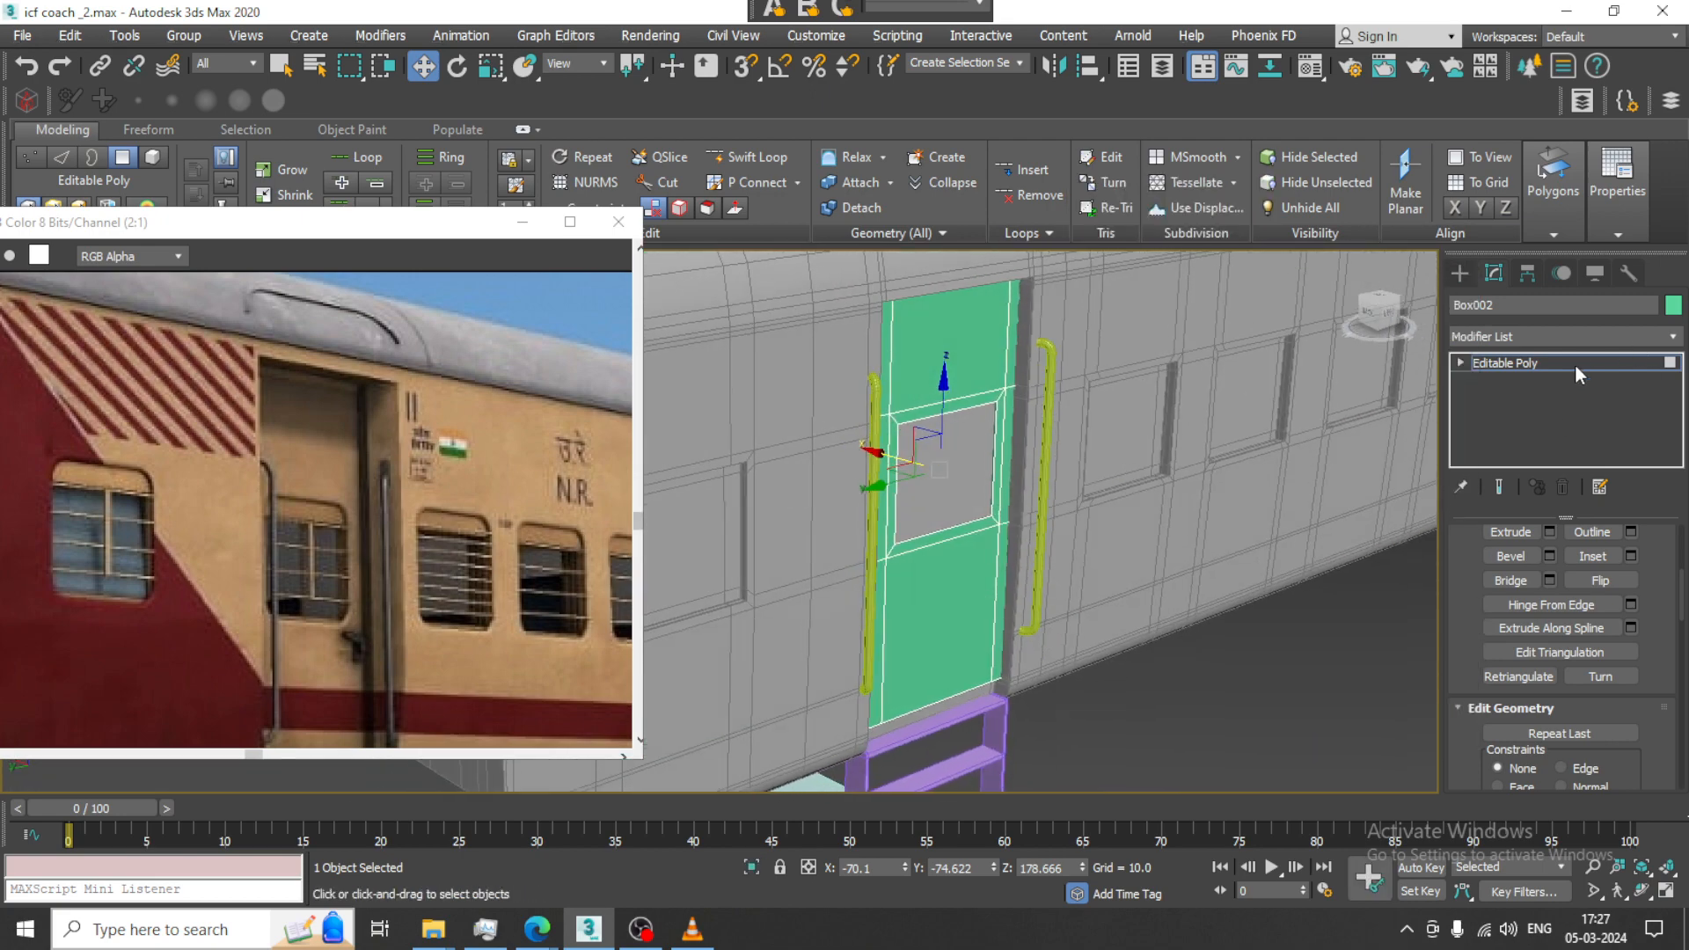
left_click(959, 349)
middle_click_drag(959, 349, 973, 424, "alt")
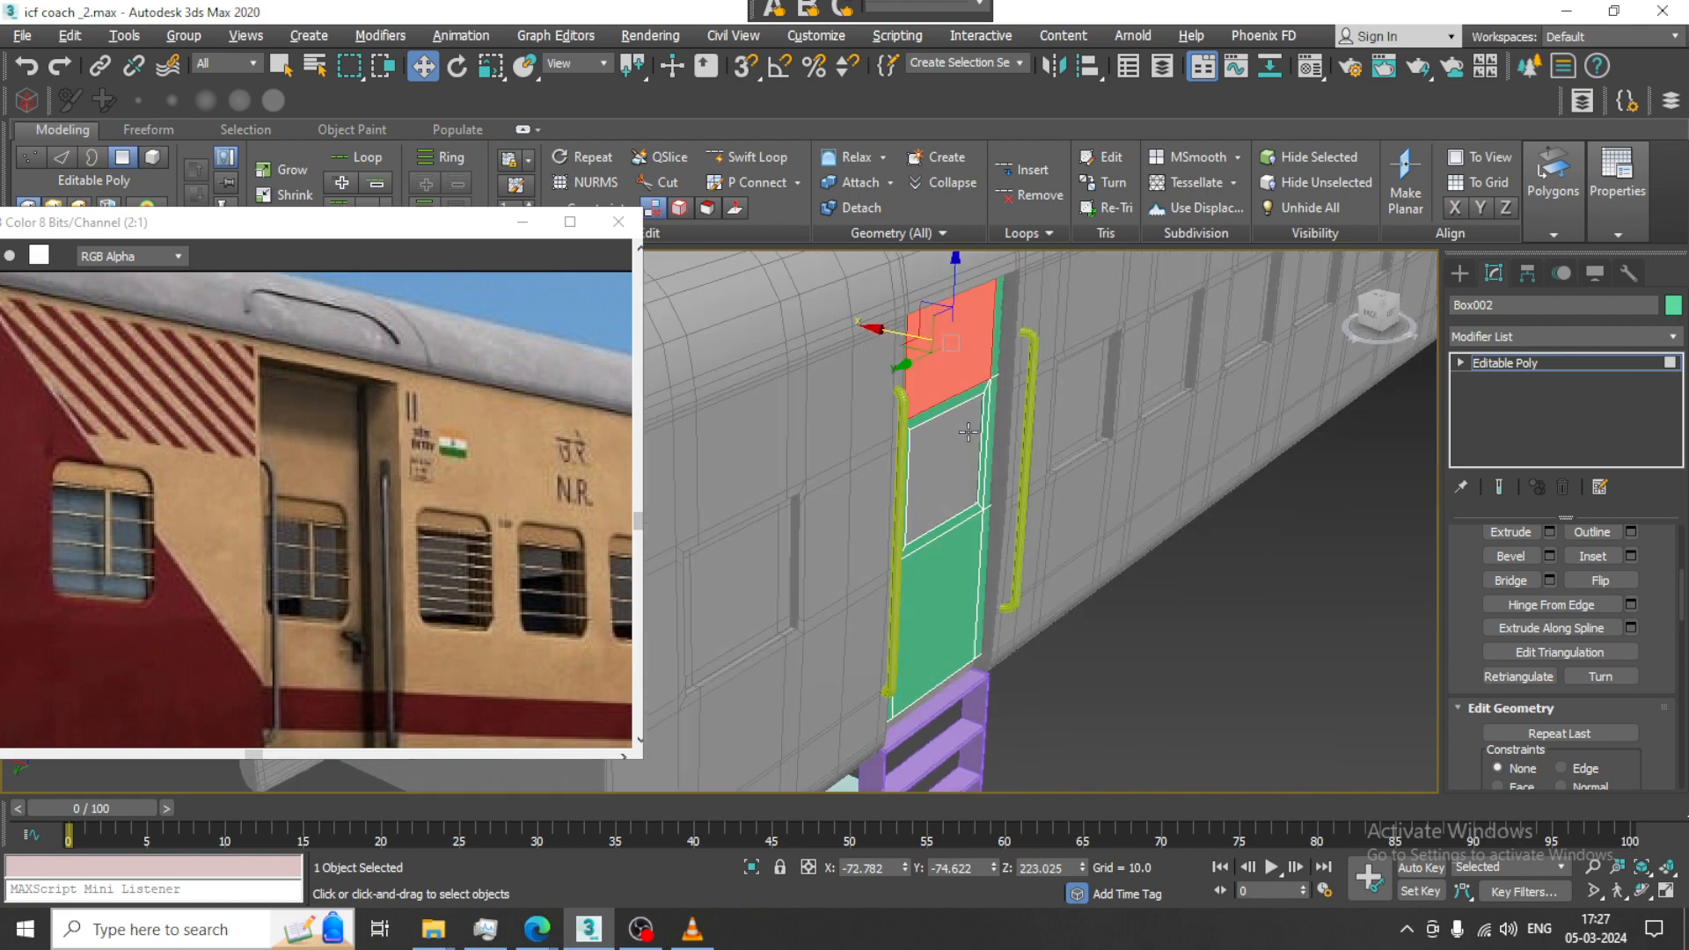
left_click(1575, 366)
left_click_drag(875, 482, 1026, 520)
middle_click_drag(1026, 520, 1099, 520, "alt")
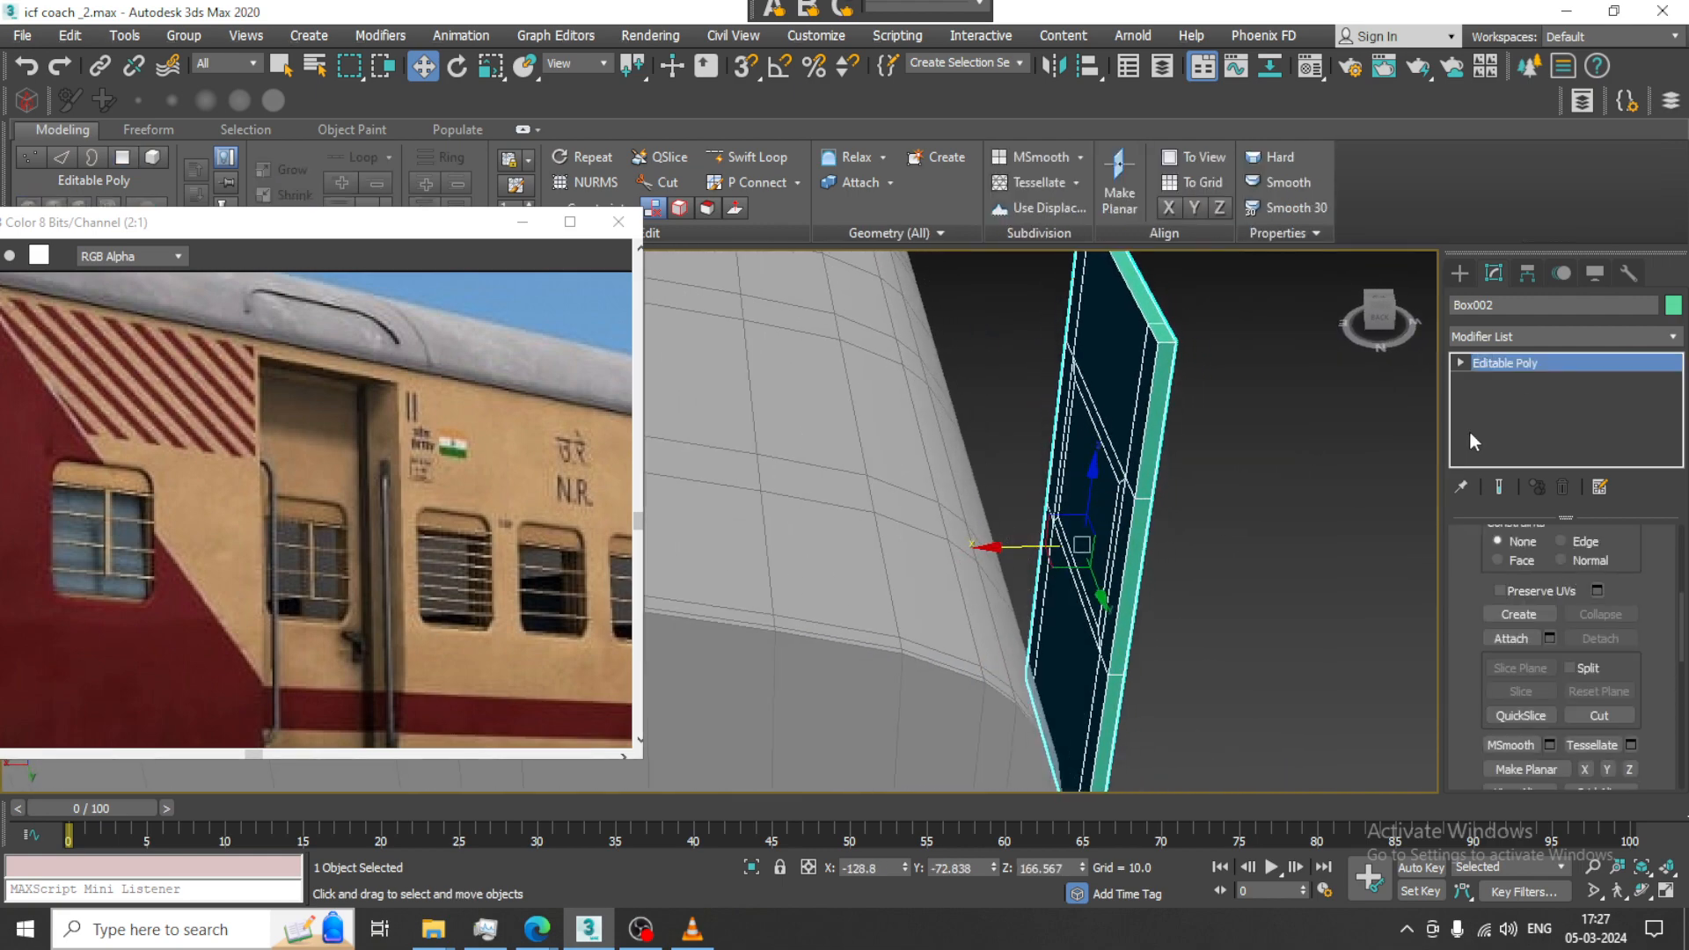
In the top view, move the door panel's outer-face vertices outward by about -1.57 along X to thicken the panel
left_click(1494, 386)
key("alt+w")
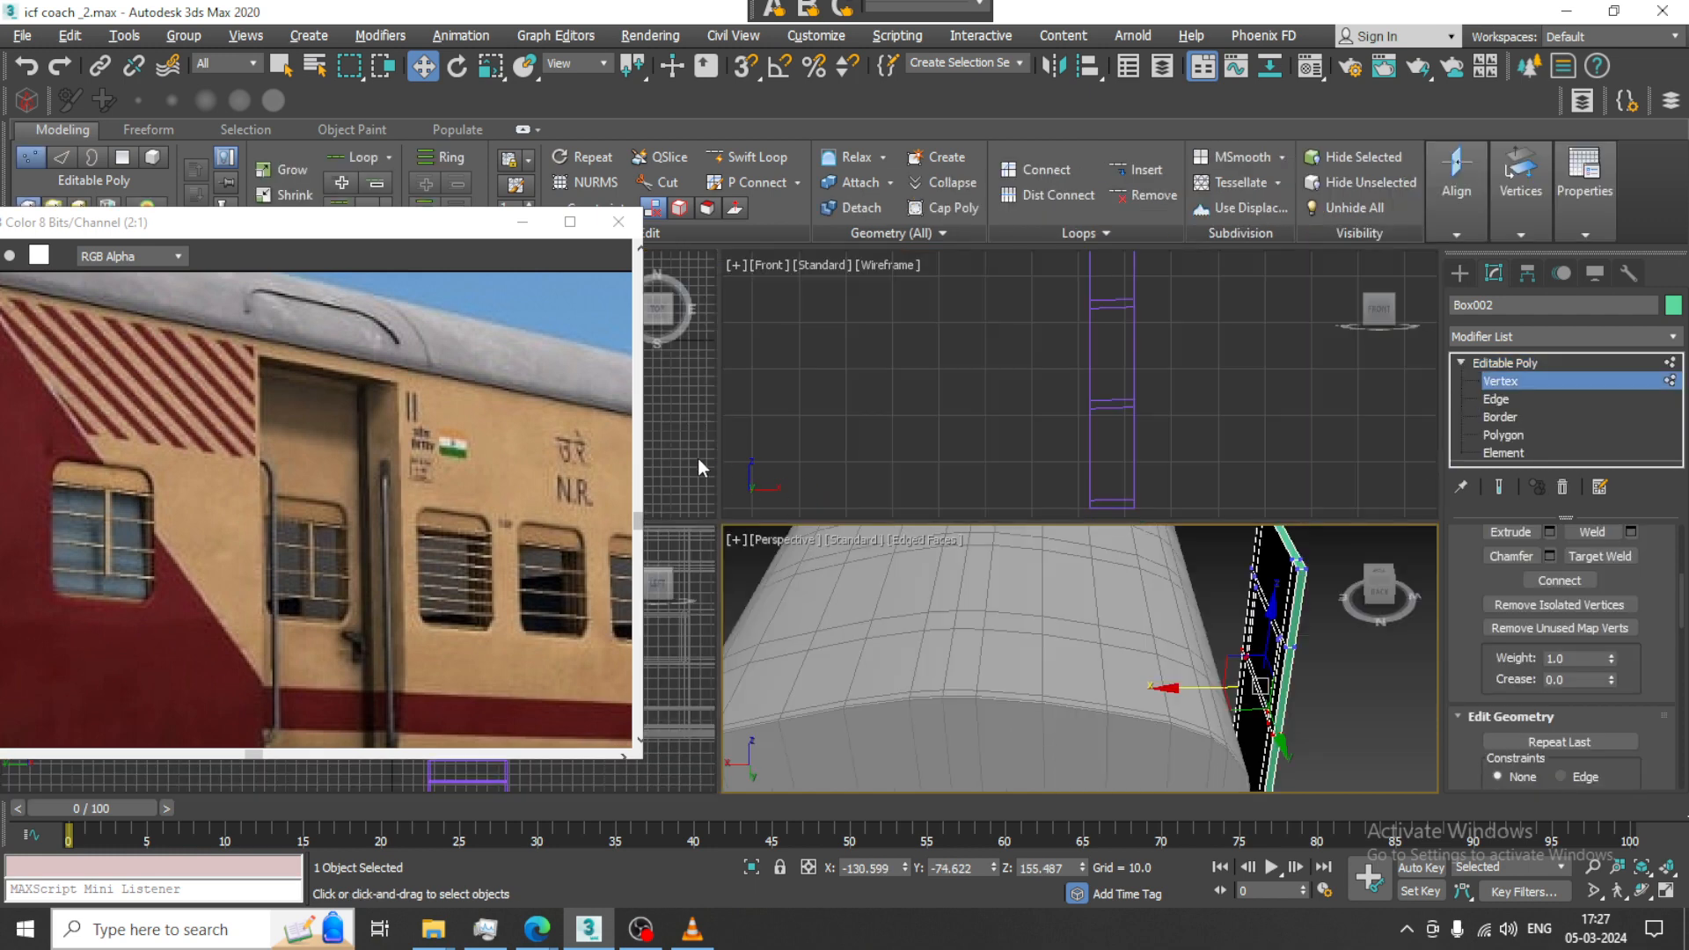
middle_click(698, 457)
key("alt+w")
middle_click_drag(758, 439, 851, 436)
scroll(851, 435, "up", 4)
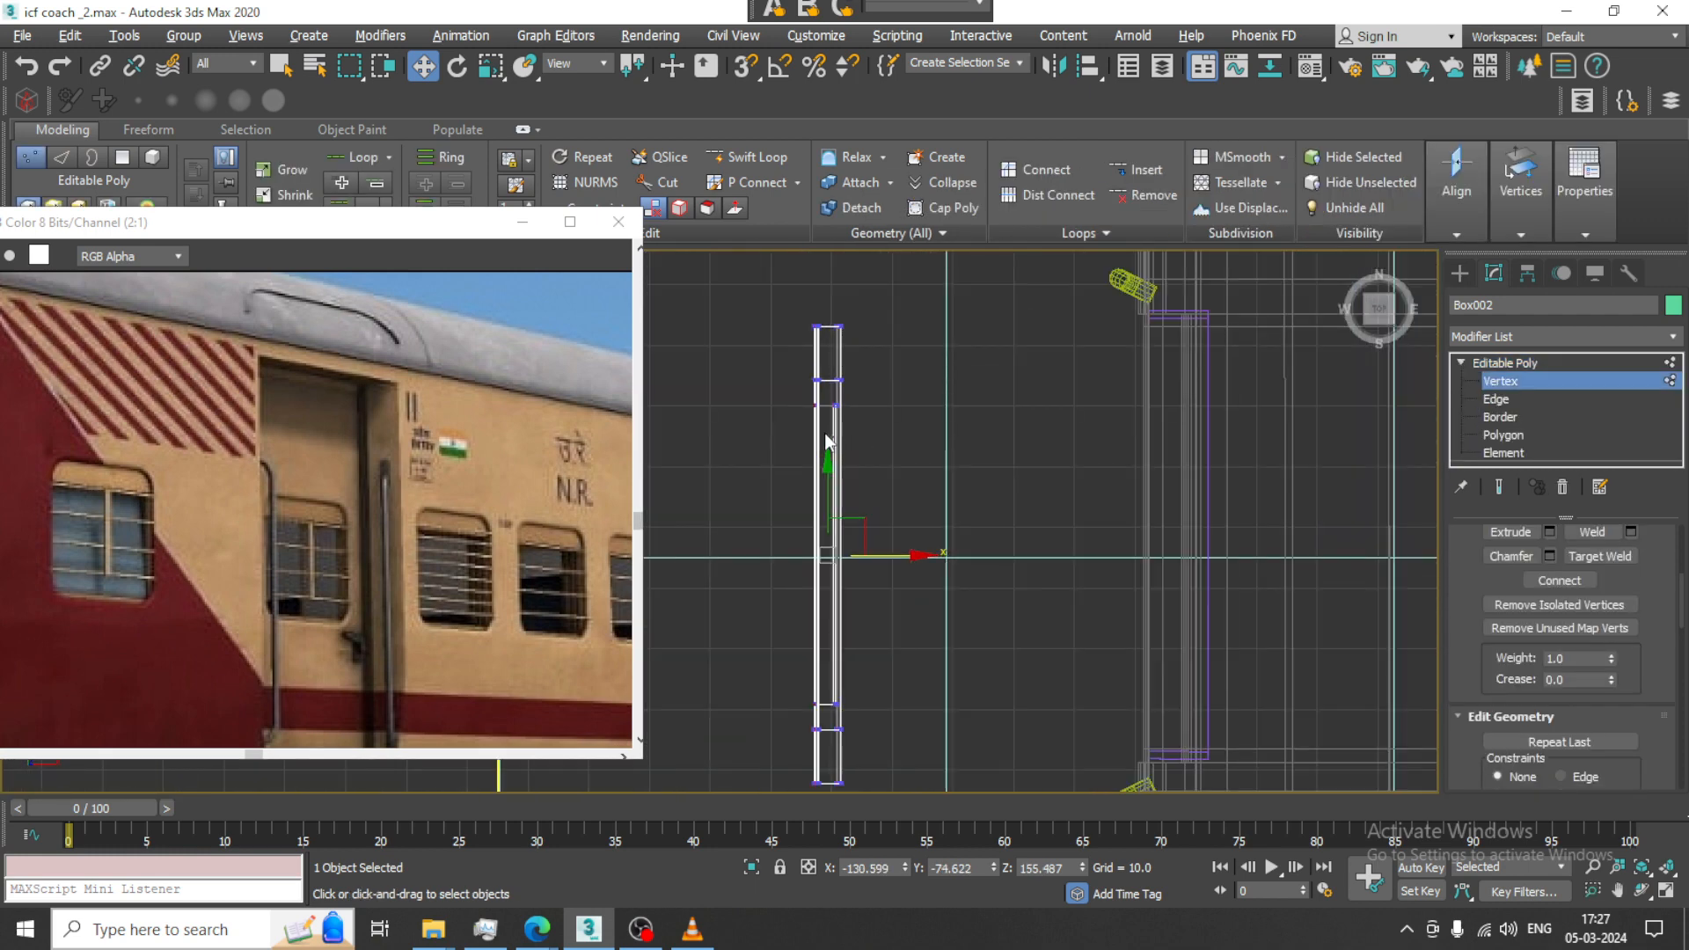
scroll(827, 440, "down", 2)
left_click_drag(828, 764, 831, 745)
scroll(869, 532, "up", 2)
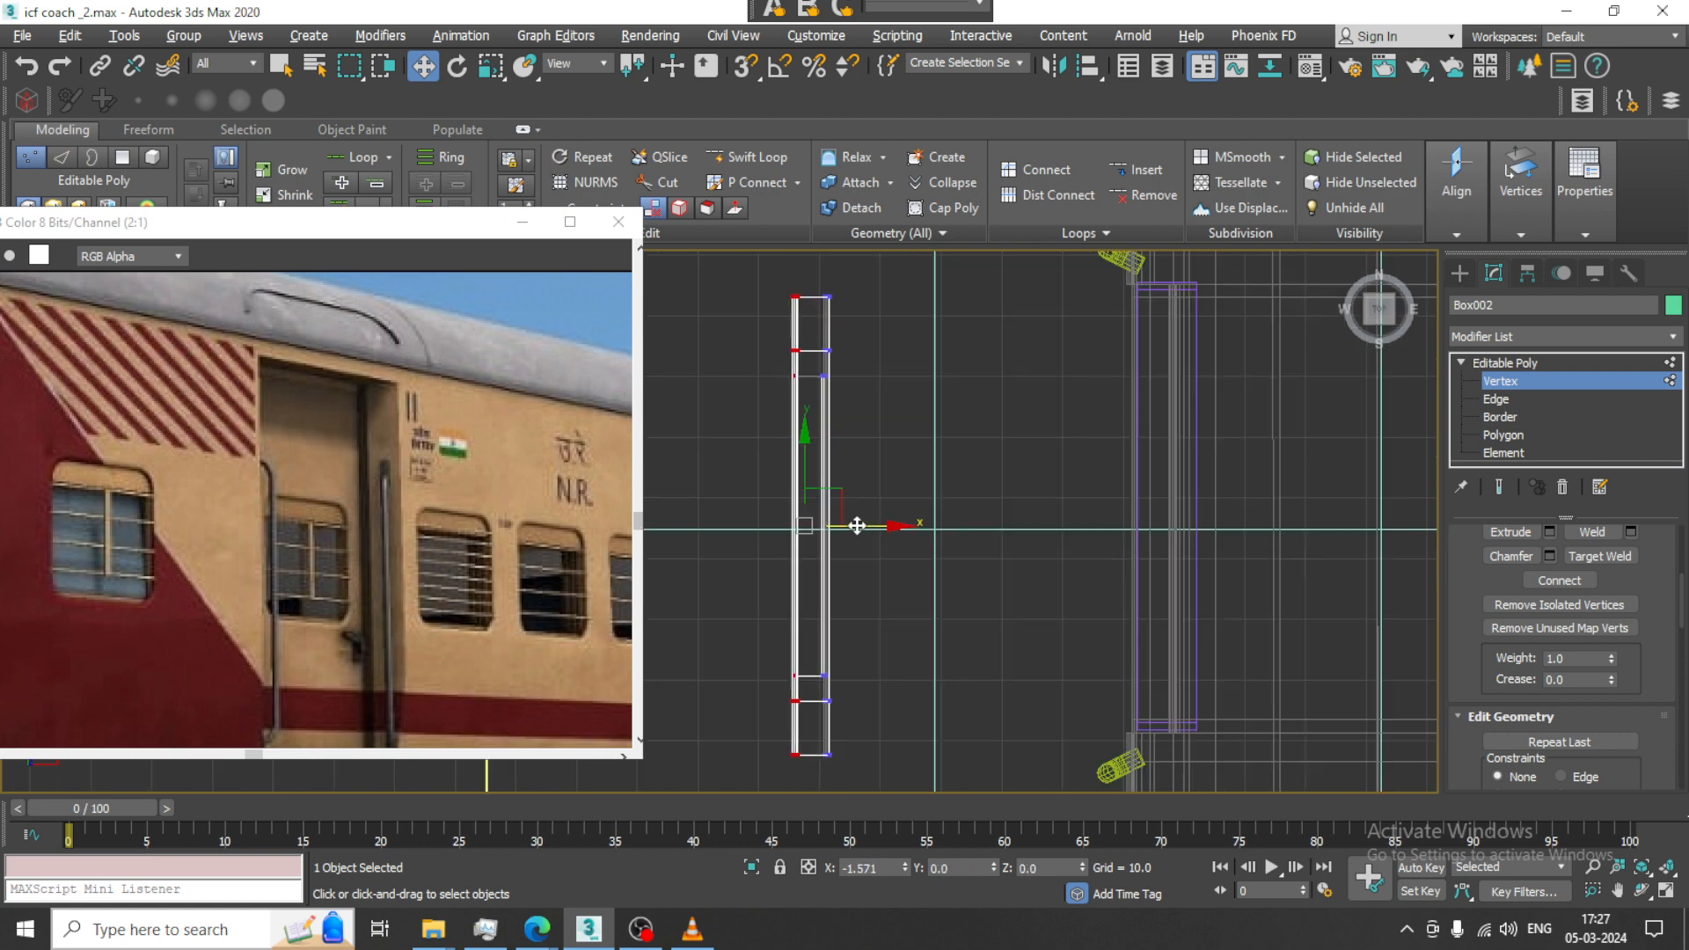
left_click(1545, 365)
End isolation and move the thickened door panel back into the doorway along X, to about -67.1
right_click(980, 462)
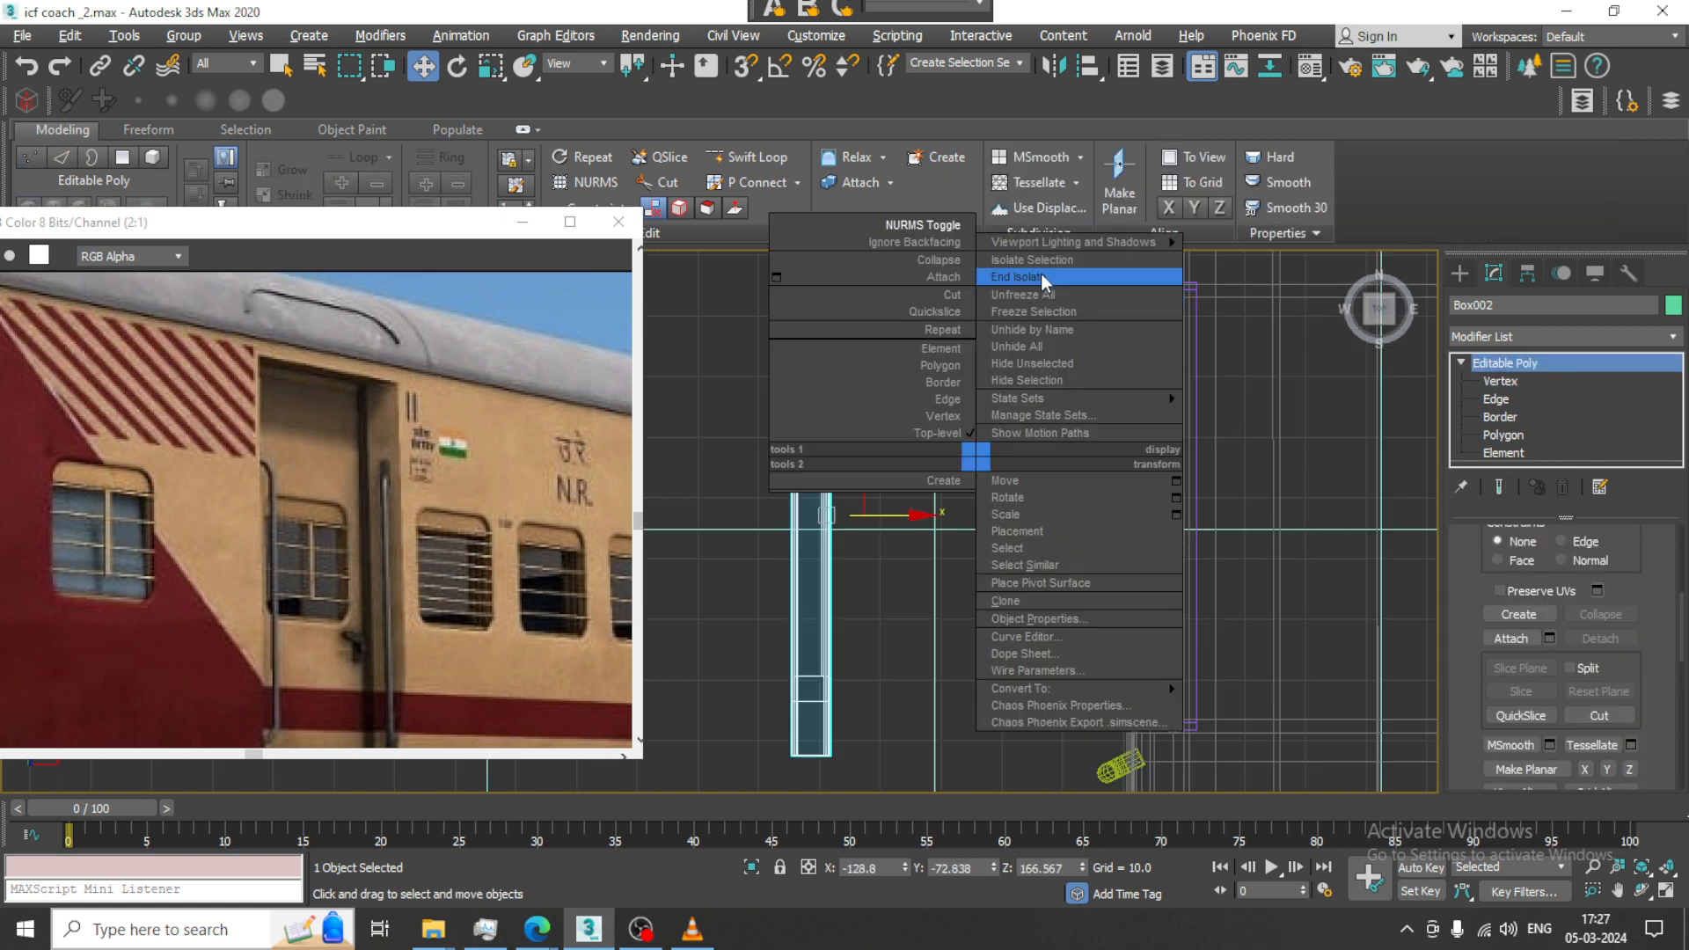
left_click(1041, 274)
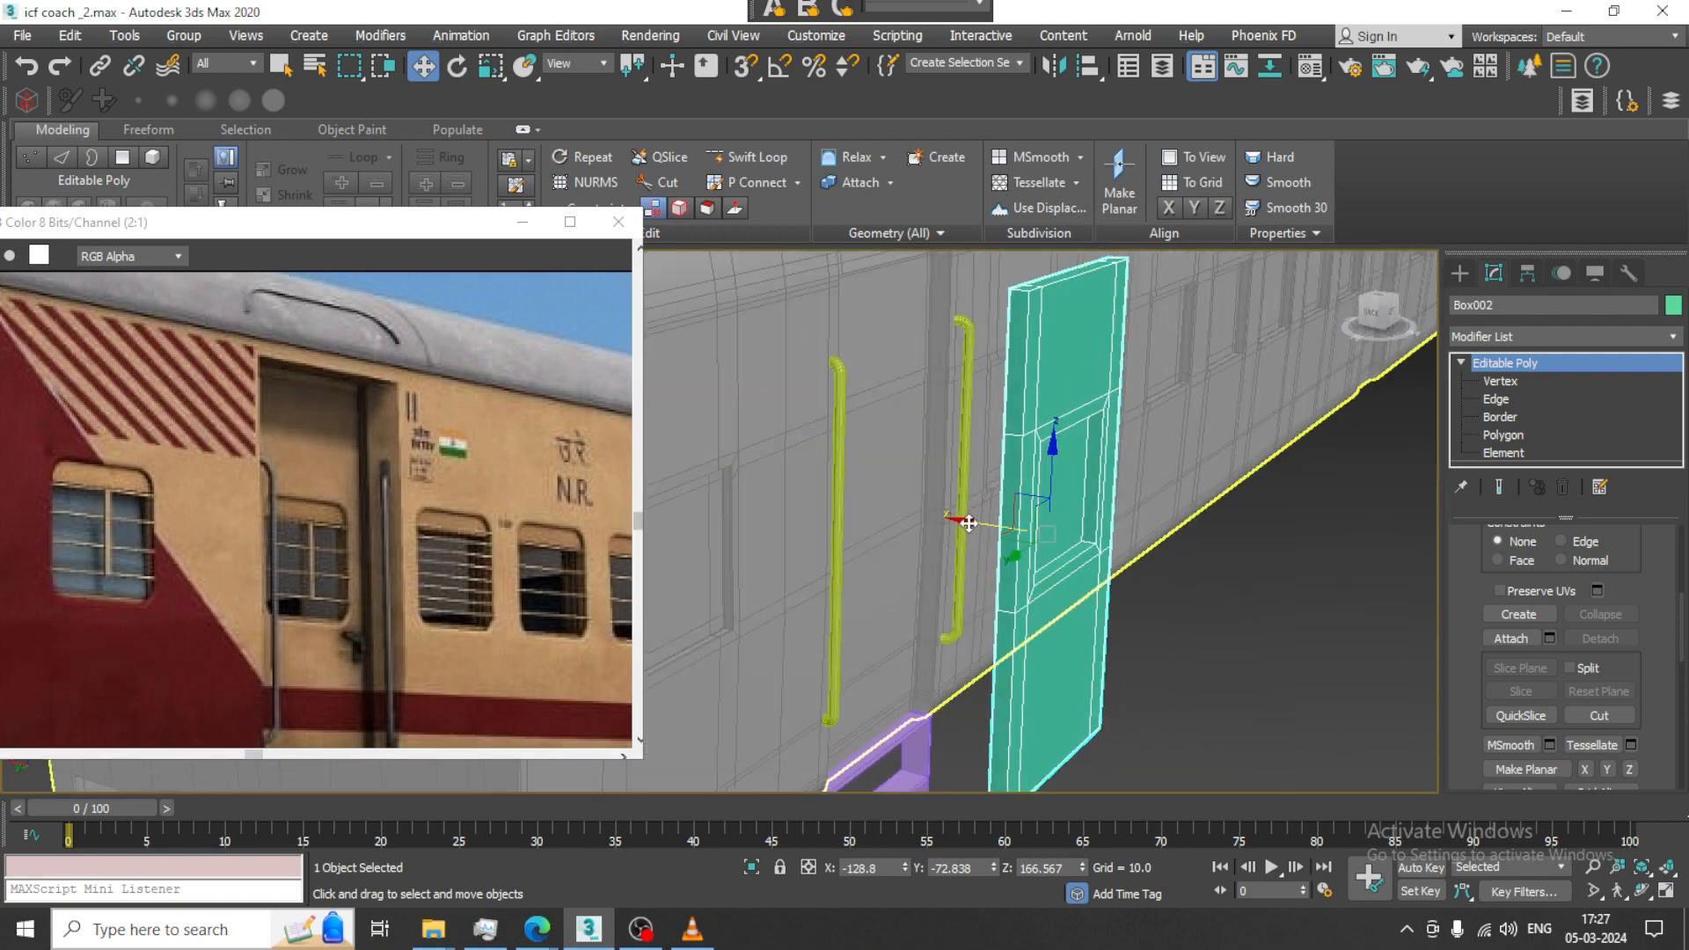
left_click_drag(968, 523, 782, 483)
middle_click_drag(972, 509, 1019, 493, "alt")
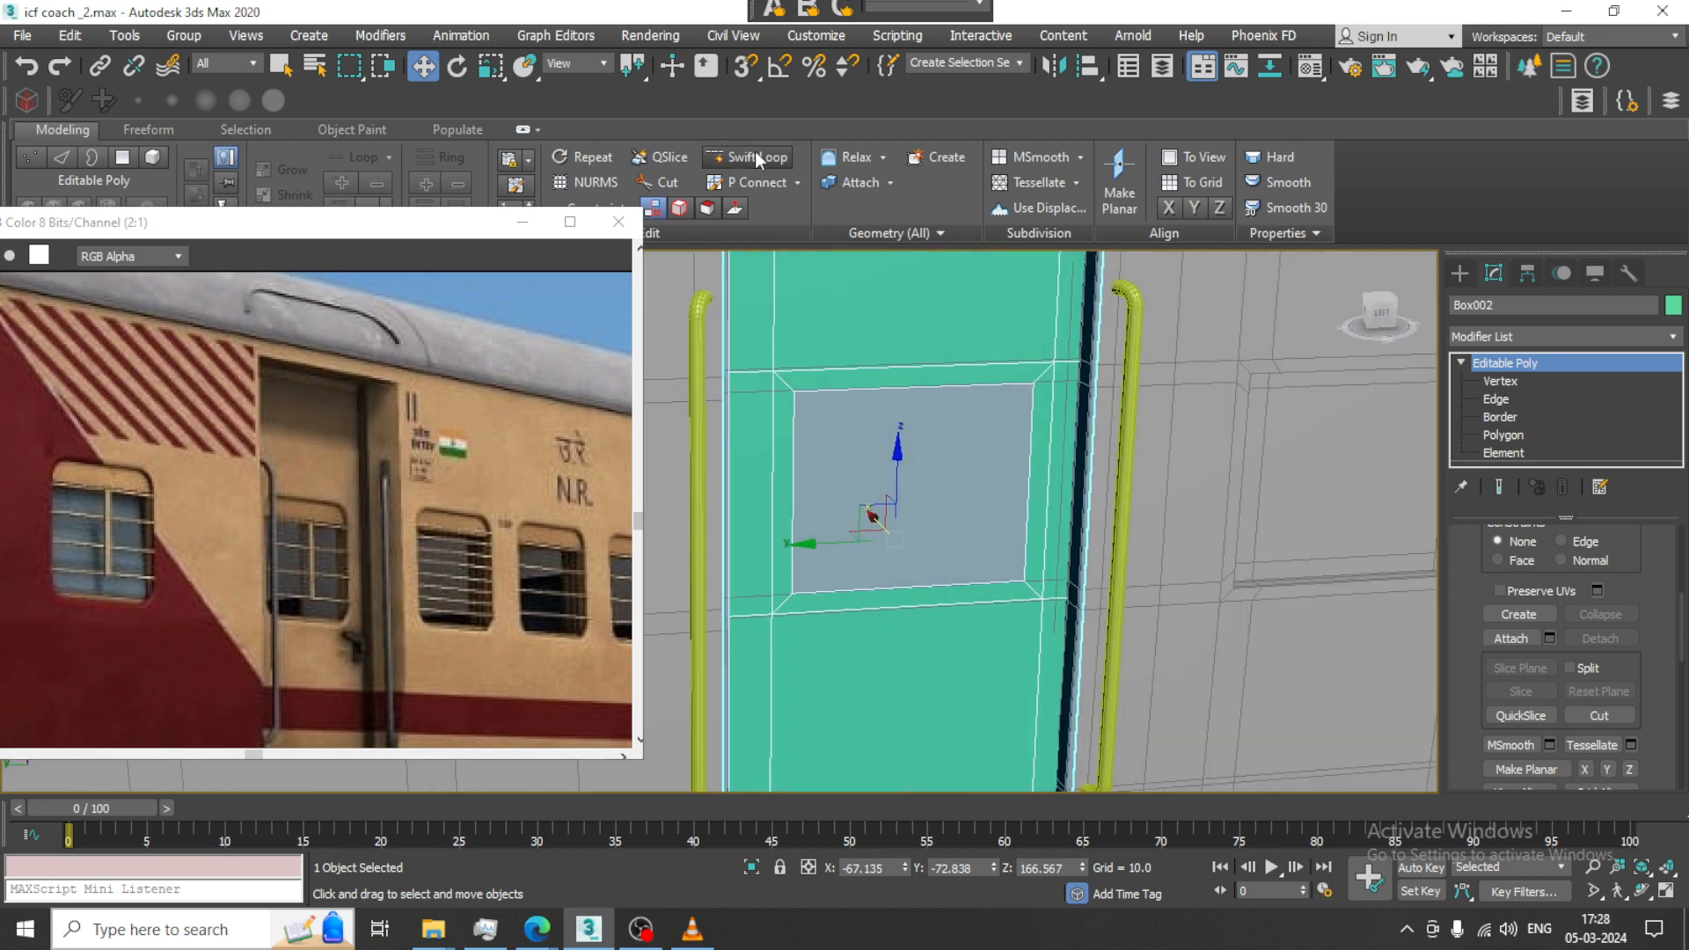
Add supporting edge loops around the door's window recess and near the panel's outer edges with Swift Loop
left_click(756, 158)
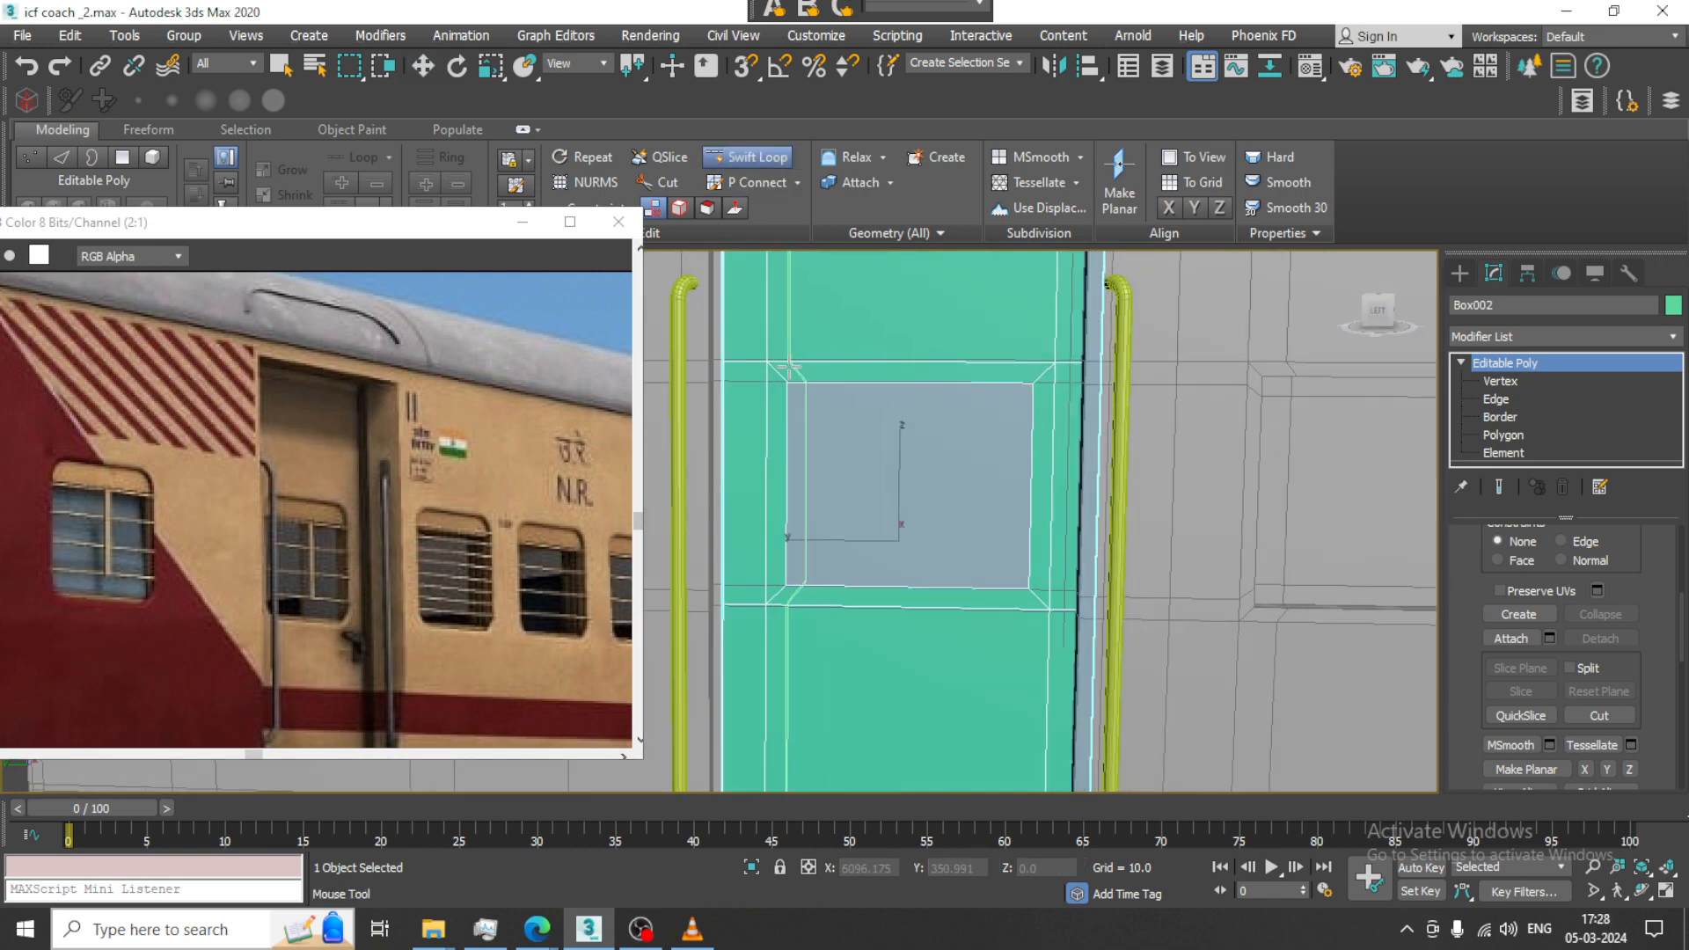
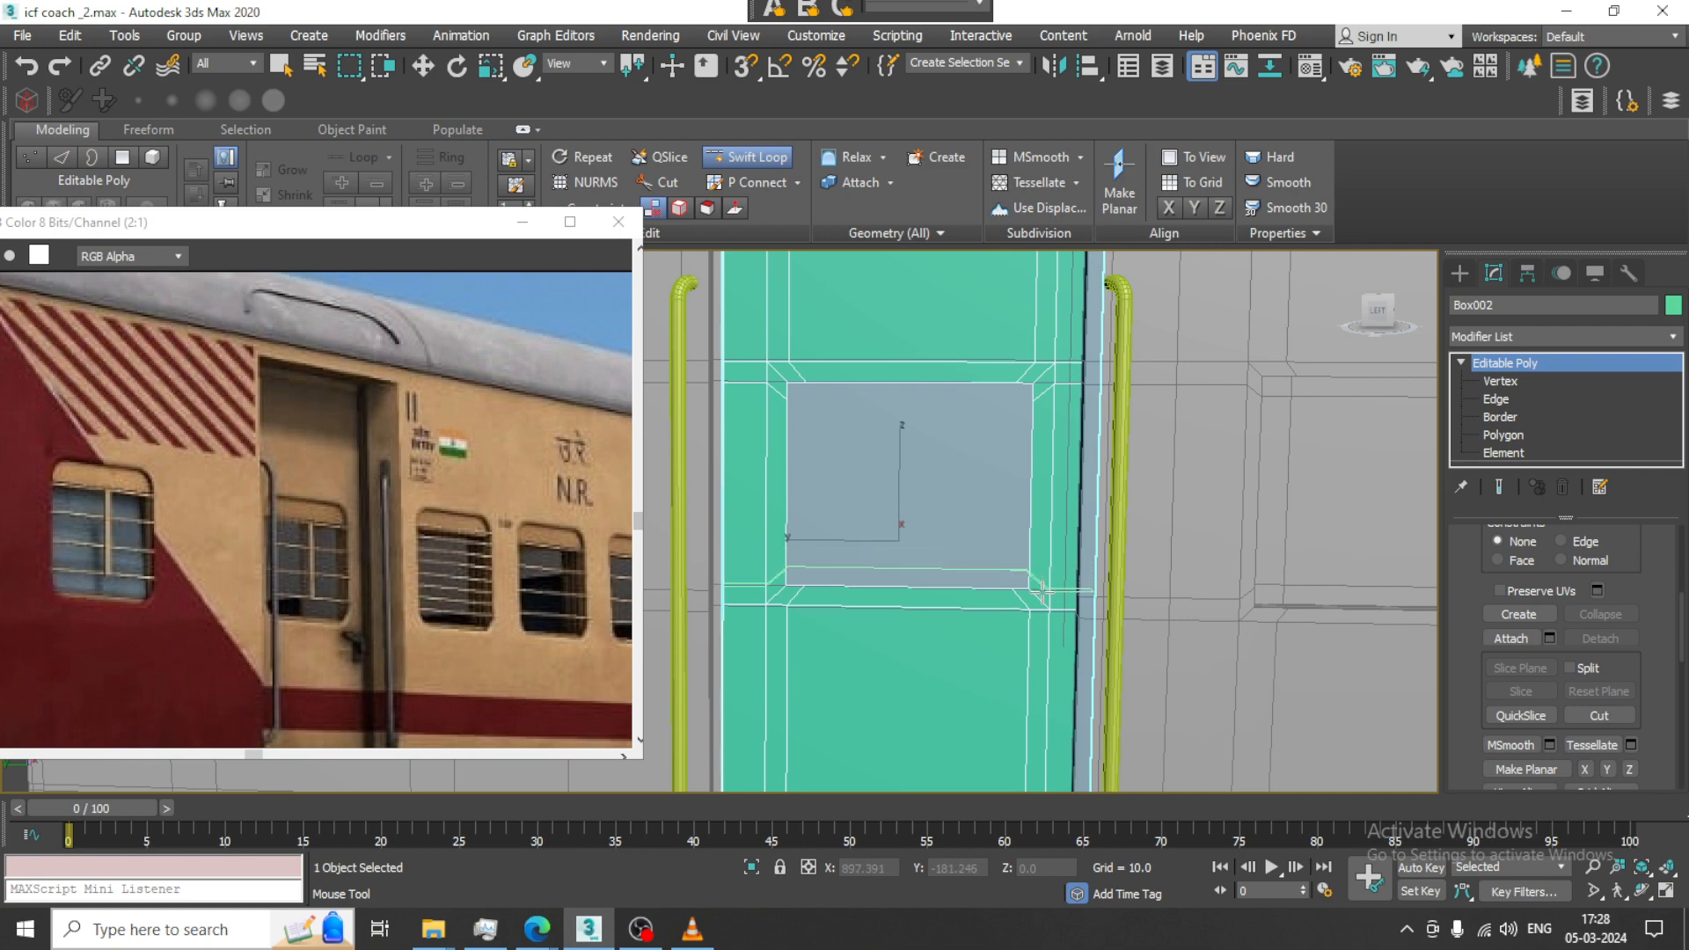
middle_click_drag(1043, 591, 948, 441, "alt")
scroll(803, 414, "down", 4)
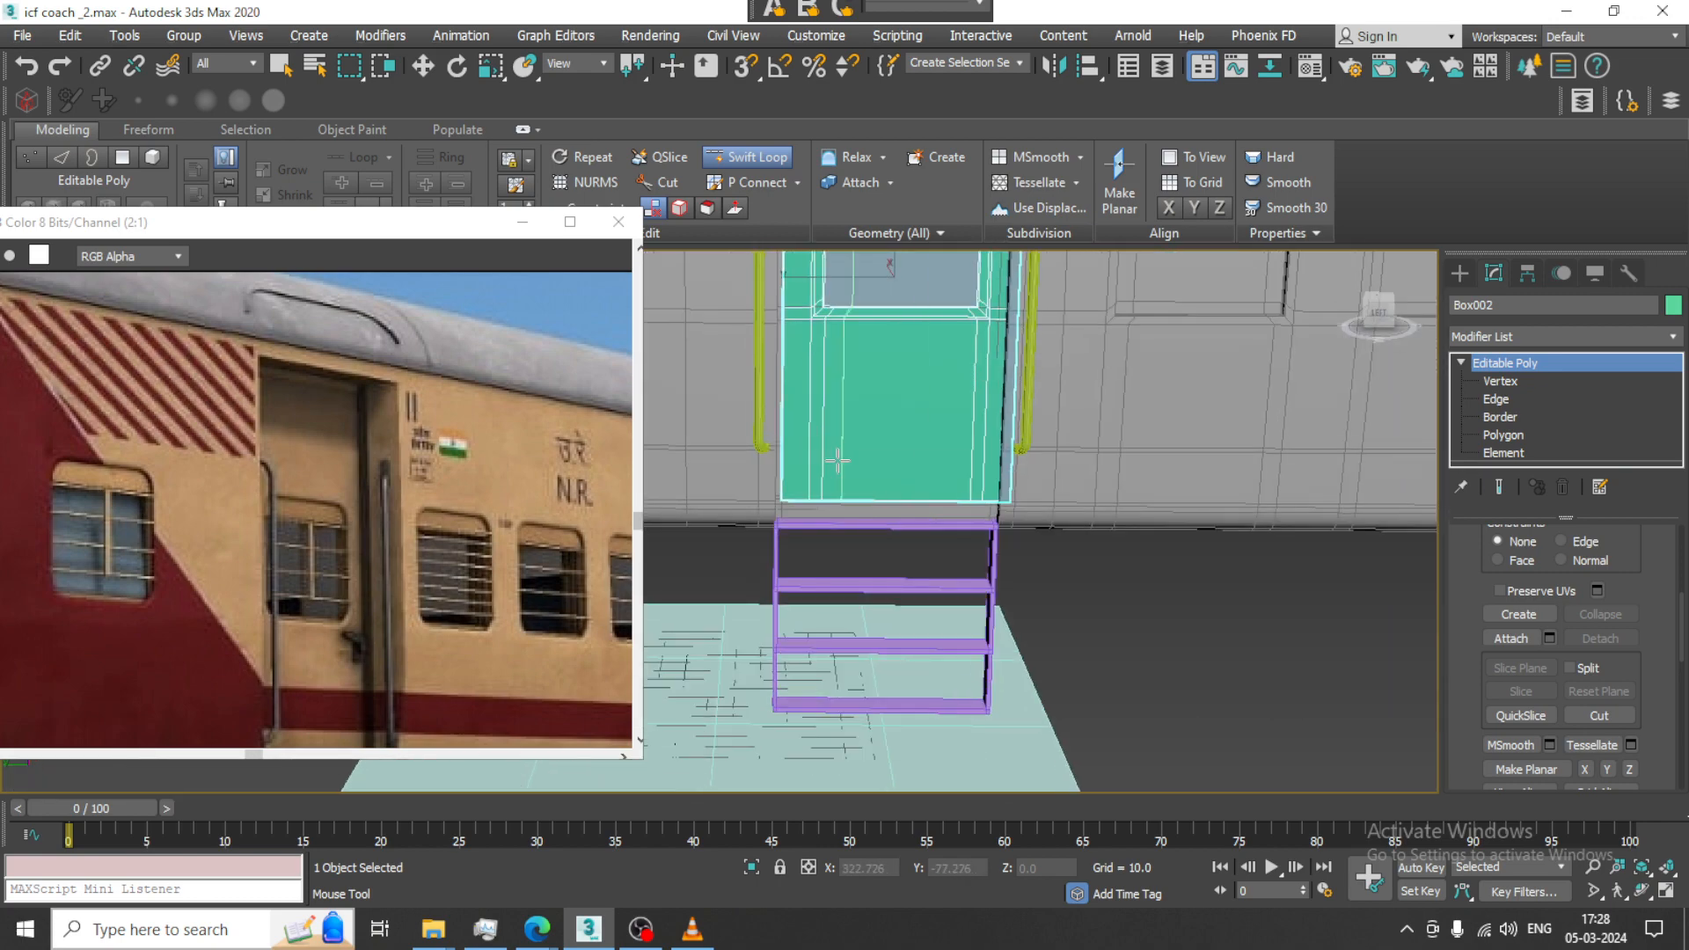
middle_click_drag(824, 495, 934, 413, "alt")
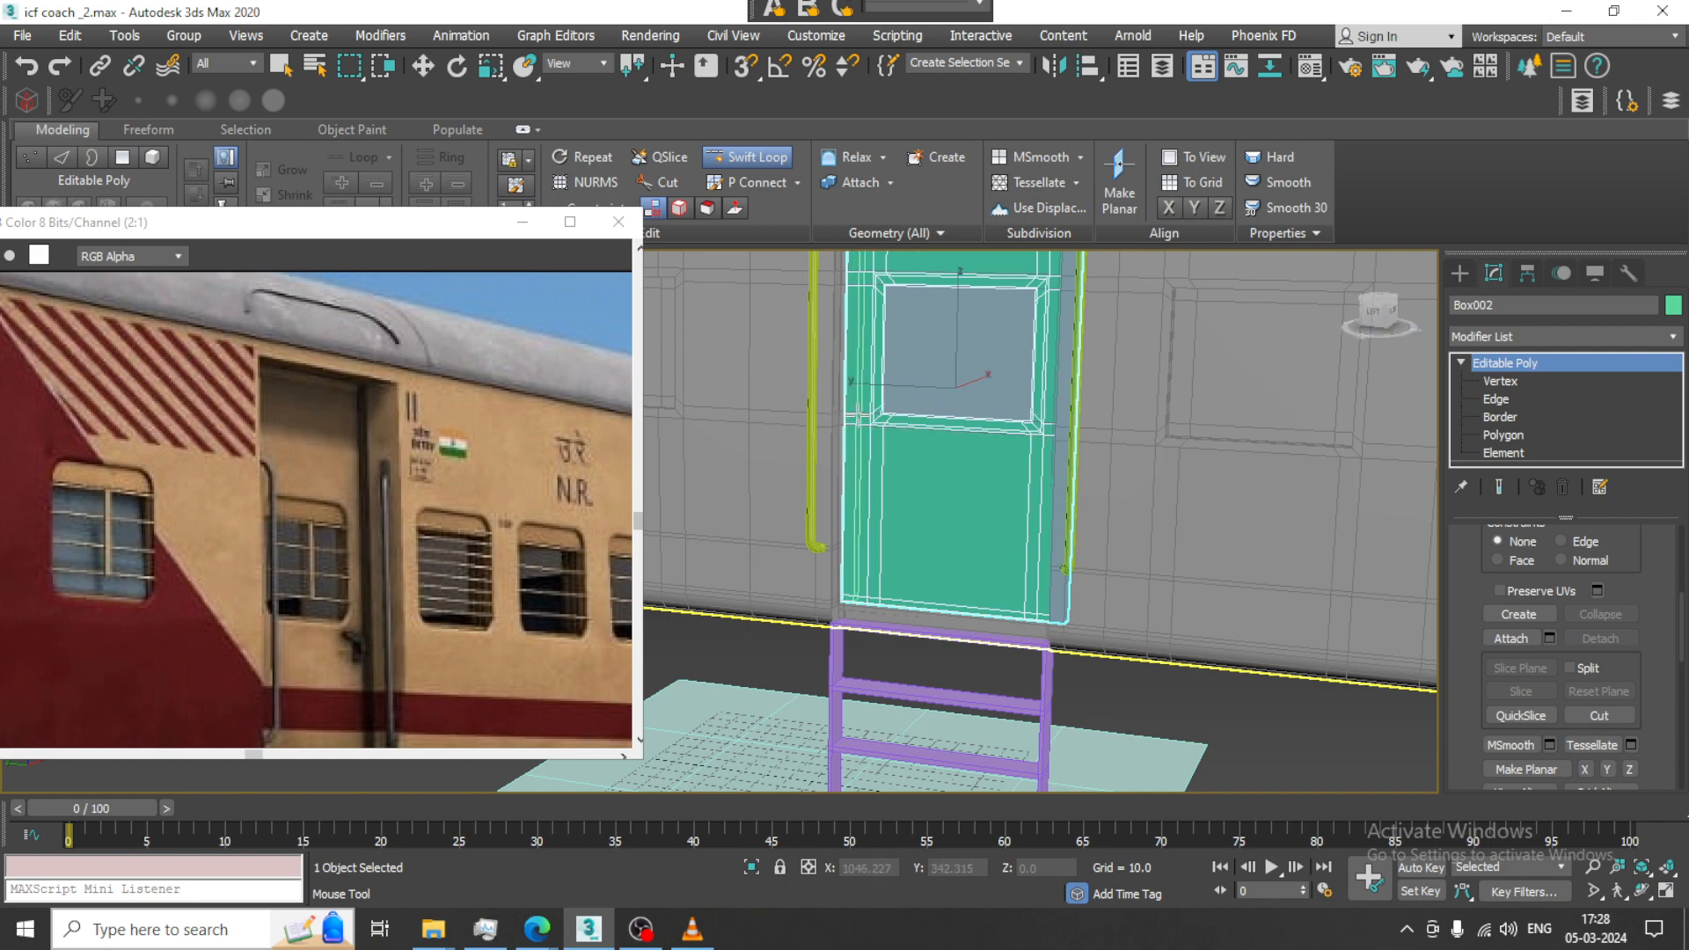
middle_click_drag(851, 411, 1196, 417, "alt")
key("w")
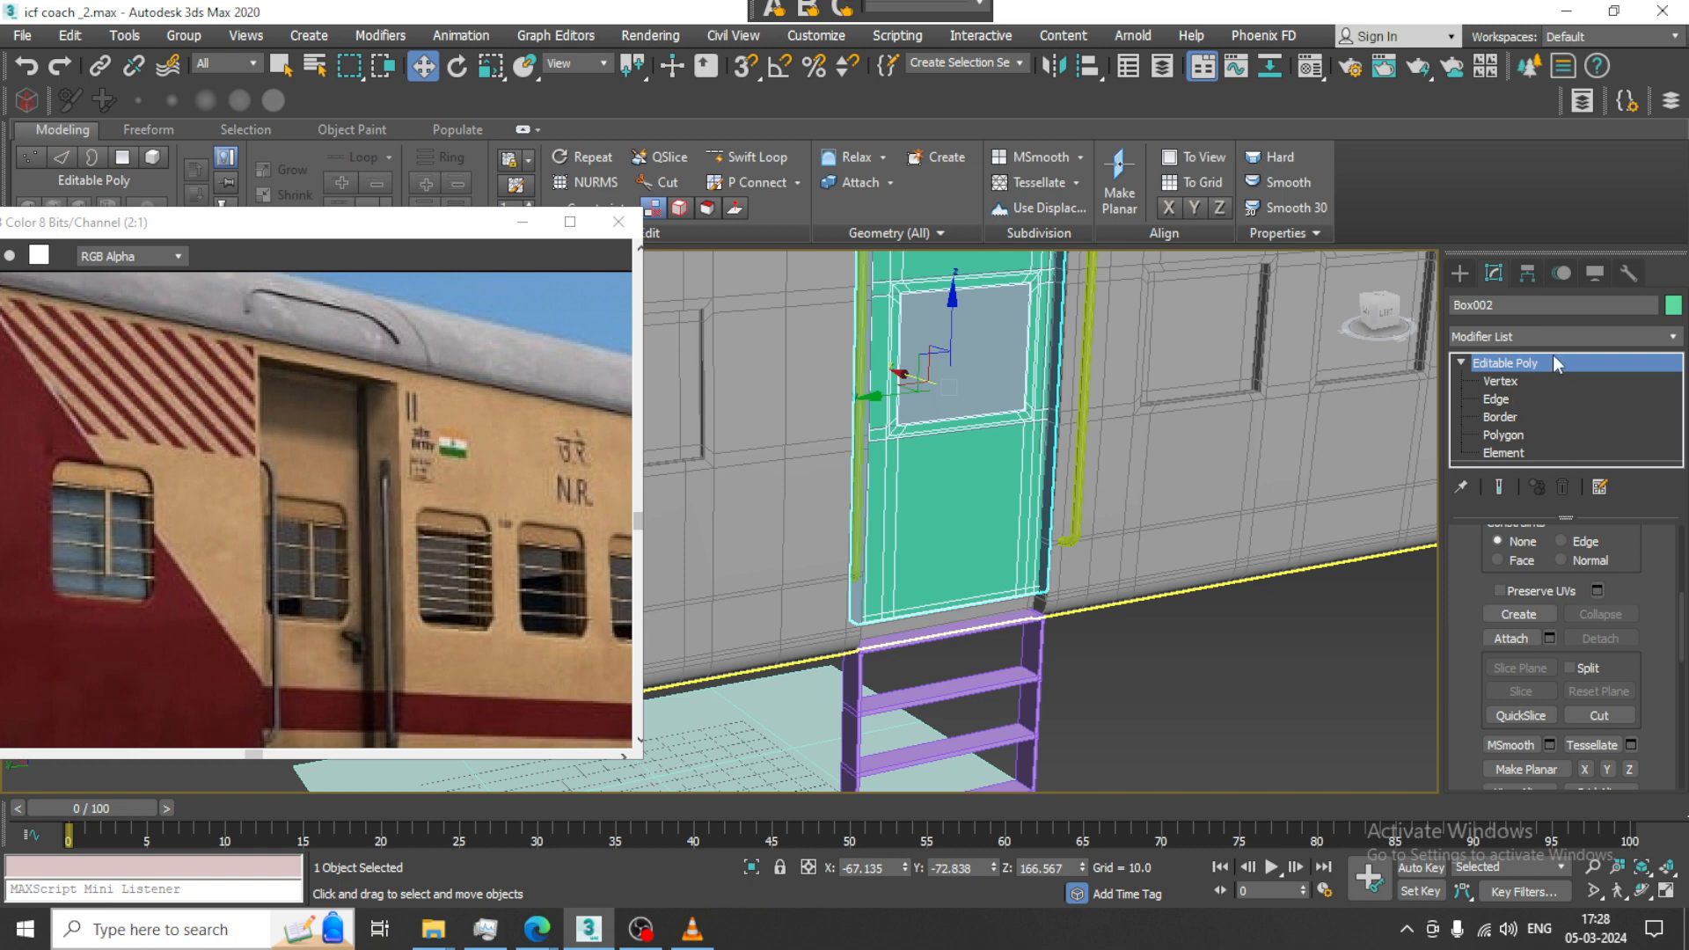
Turn on NURMS smoothing for the door panel with 1 iteration
left_click(1564, 381)
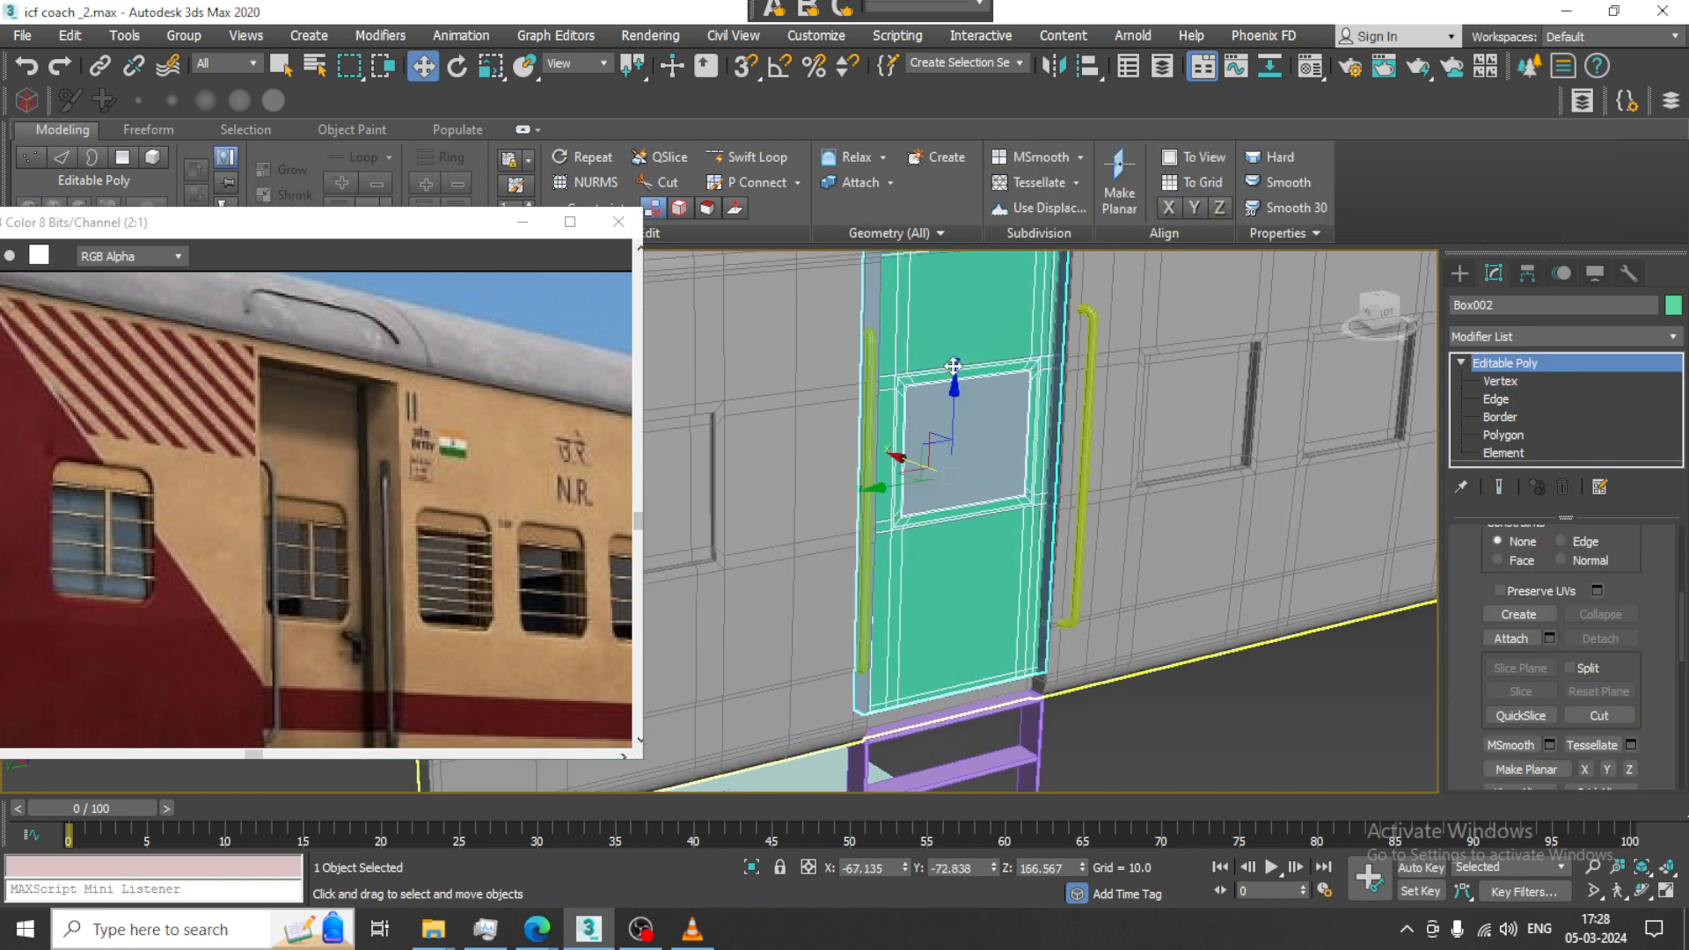
right_click(938, 342)
right_click(892, 115)
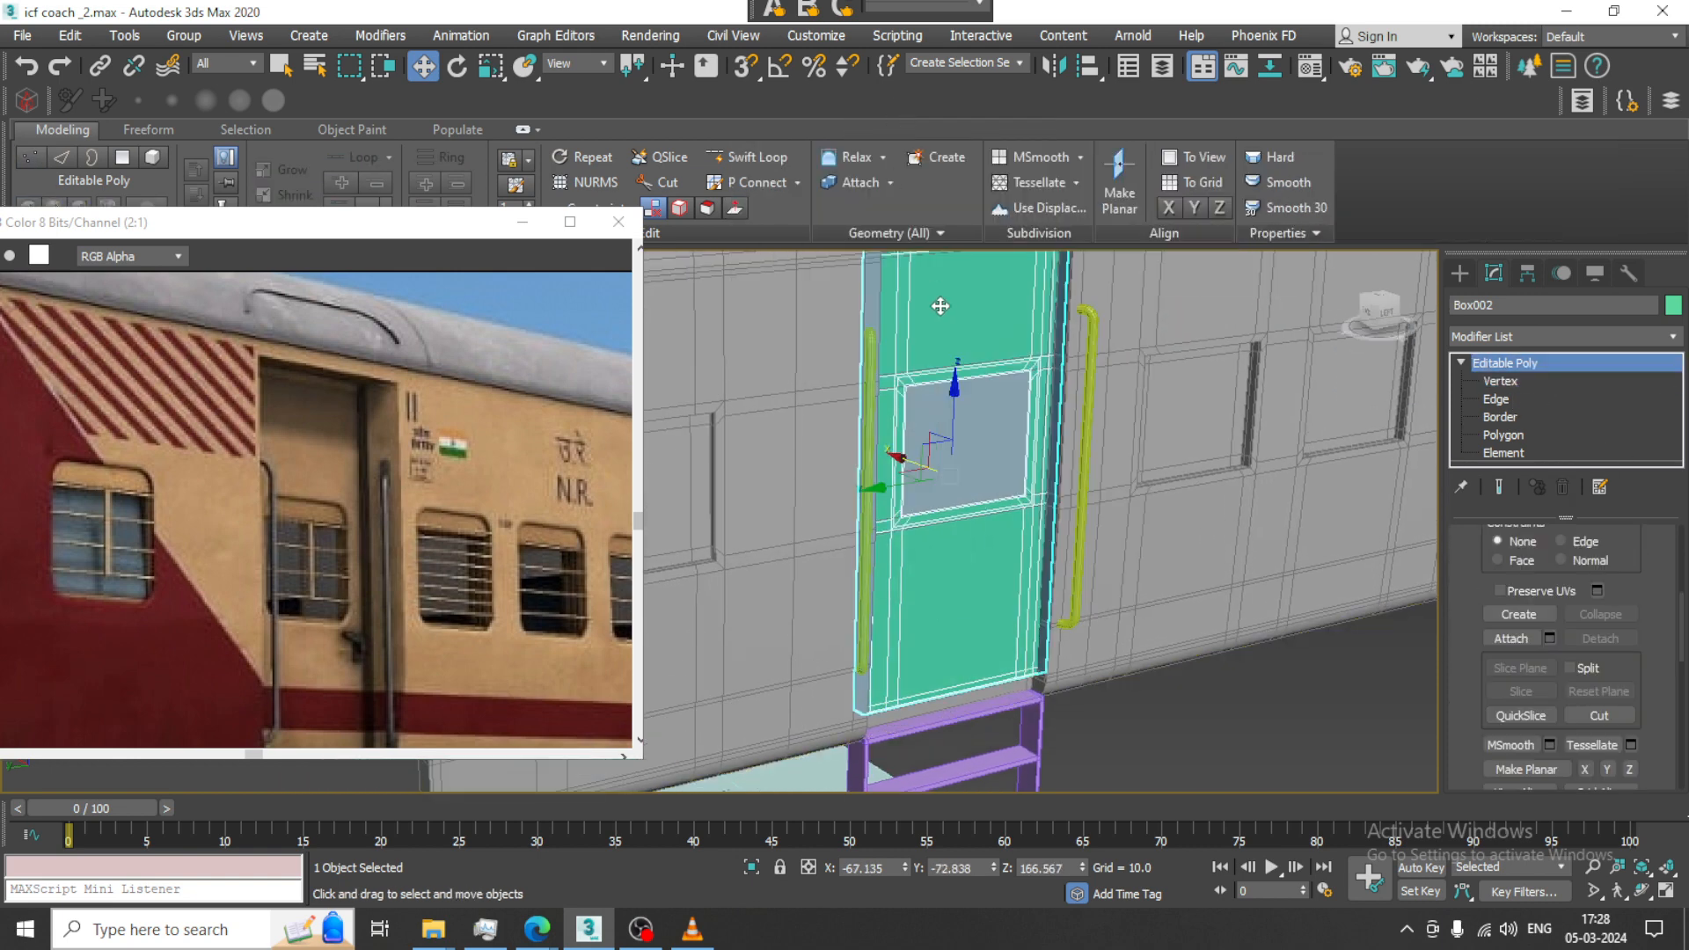
right_click(896, 114)
left_click(892, 70)
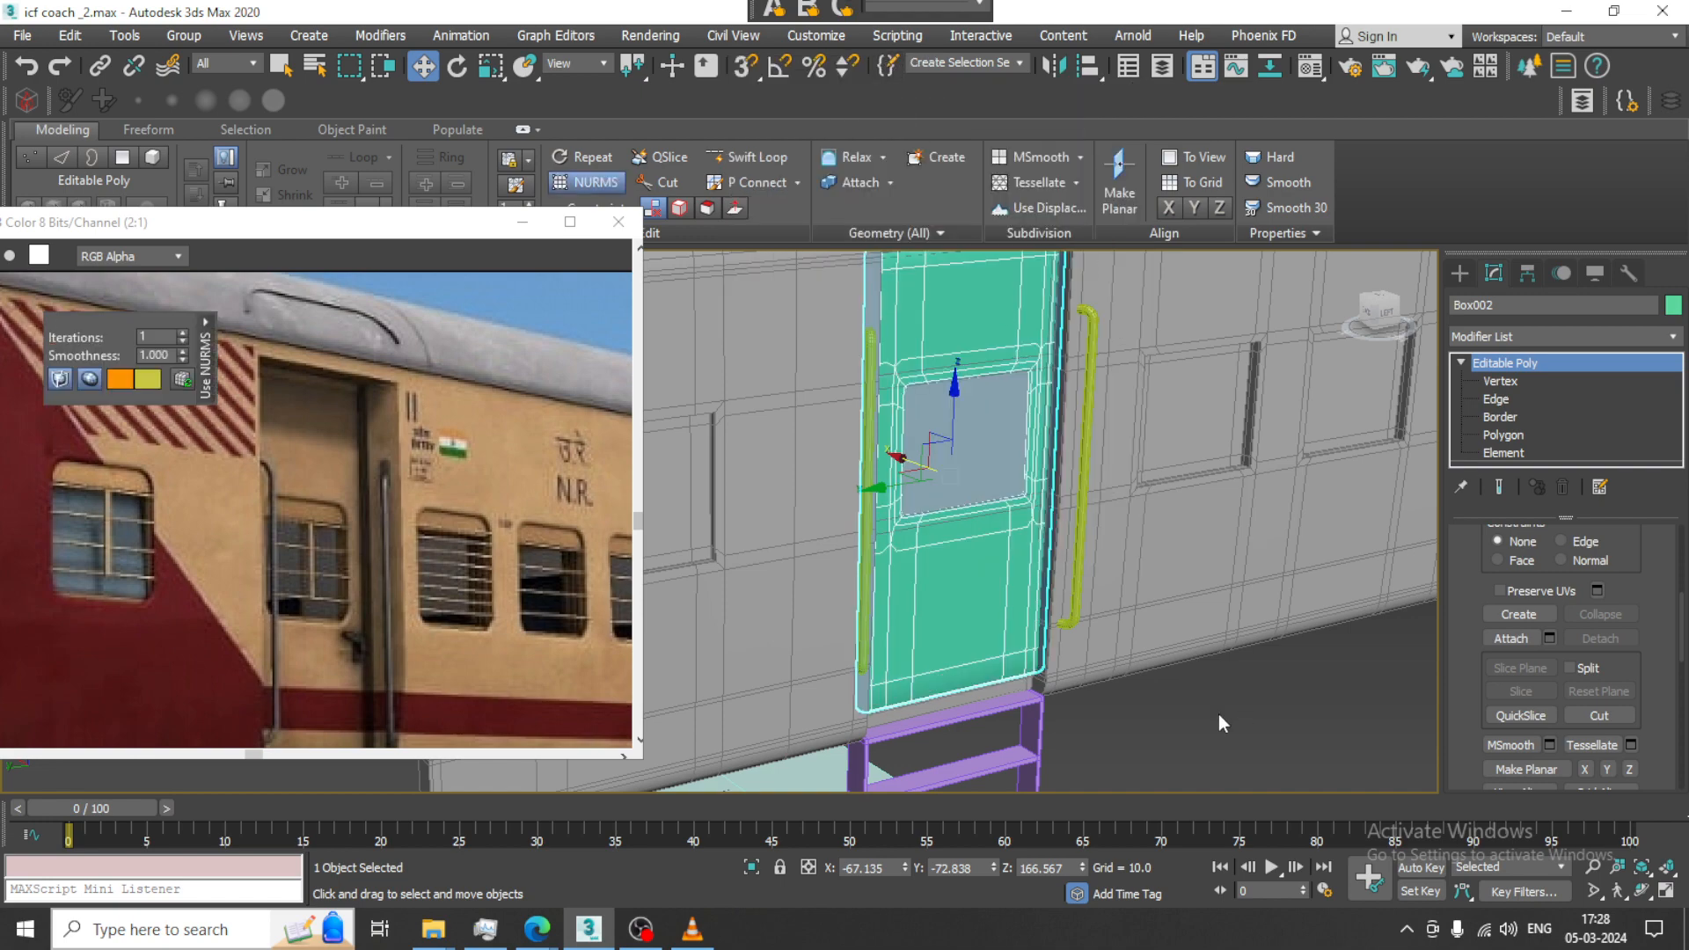
Copy the door panel and footstep ladder together along Y to the coach's middle doorway and shift the copies about -6.6 to fit
scroll(1052, 583, "down", 5)
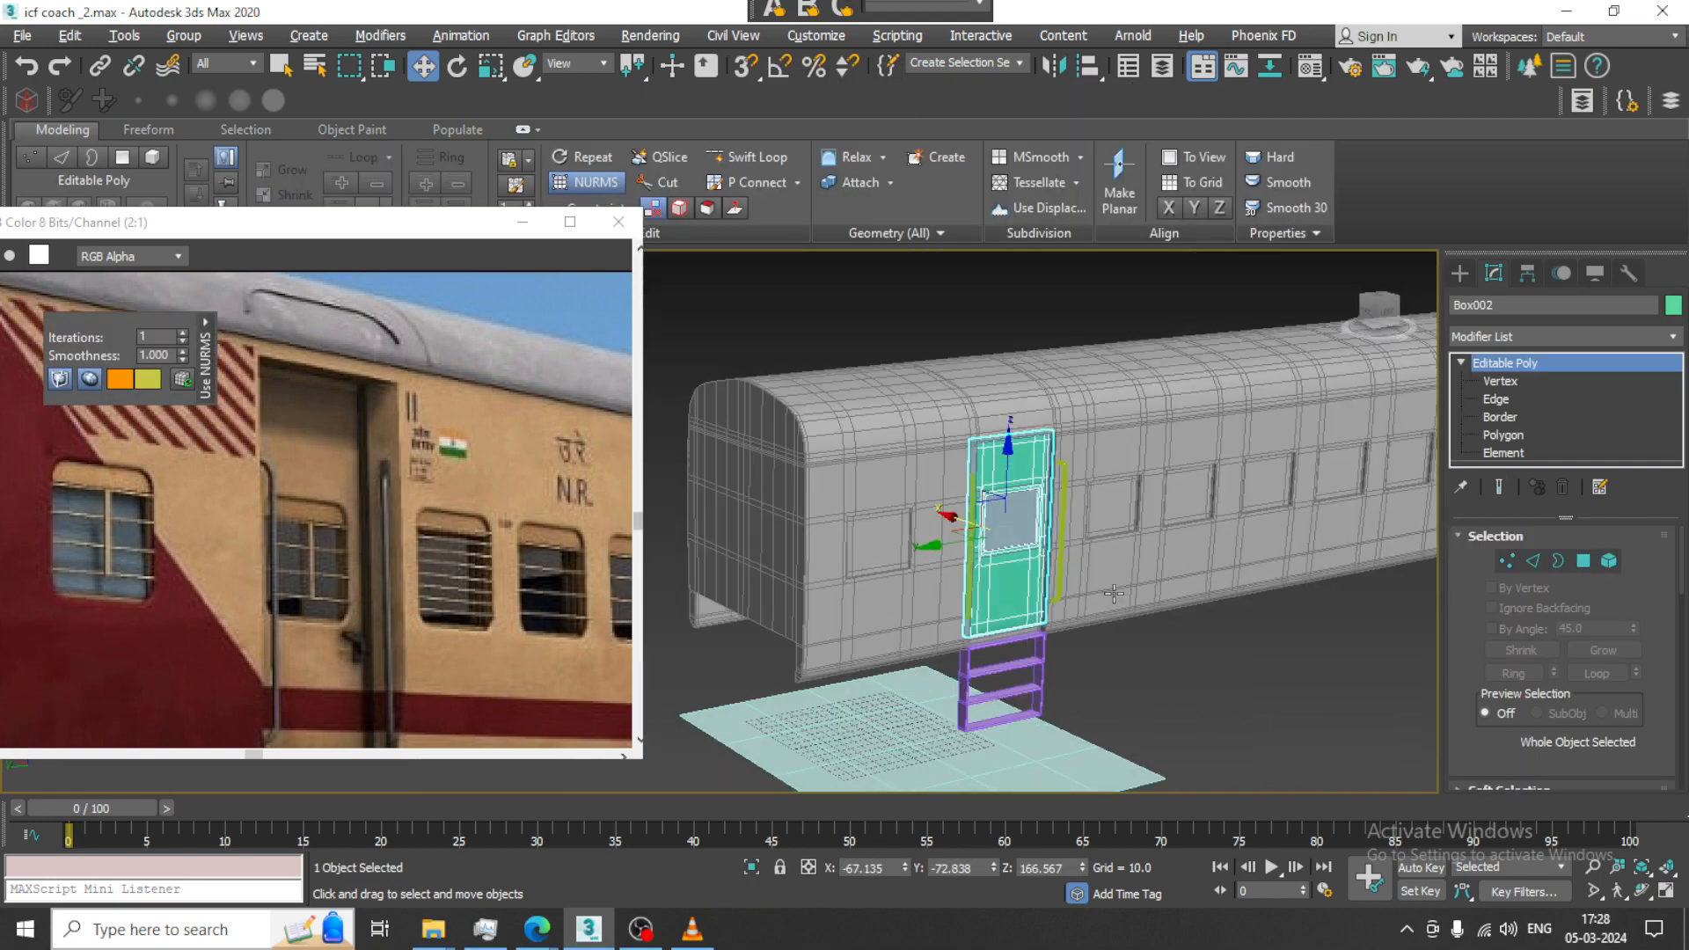
middle_click_drag(1192, 644, 968, 653)
scroll(968, 653, "up", 3)
left_click(915, 651, "ctrl")
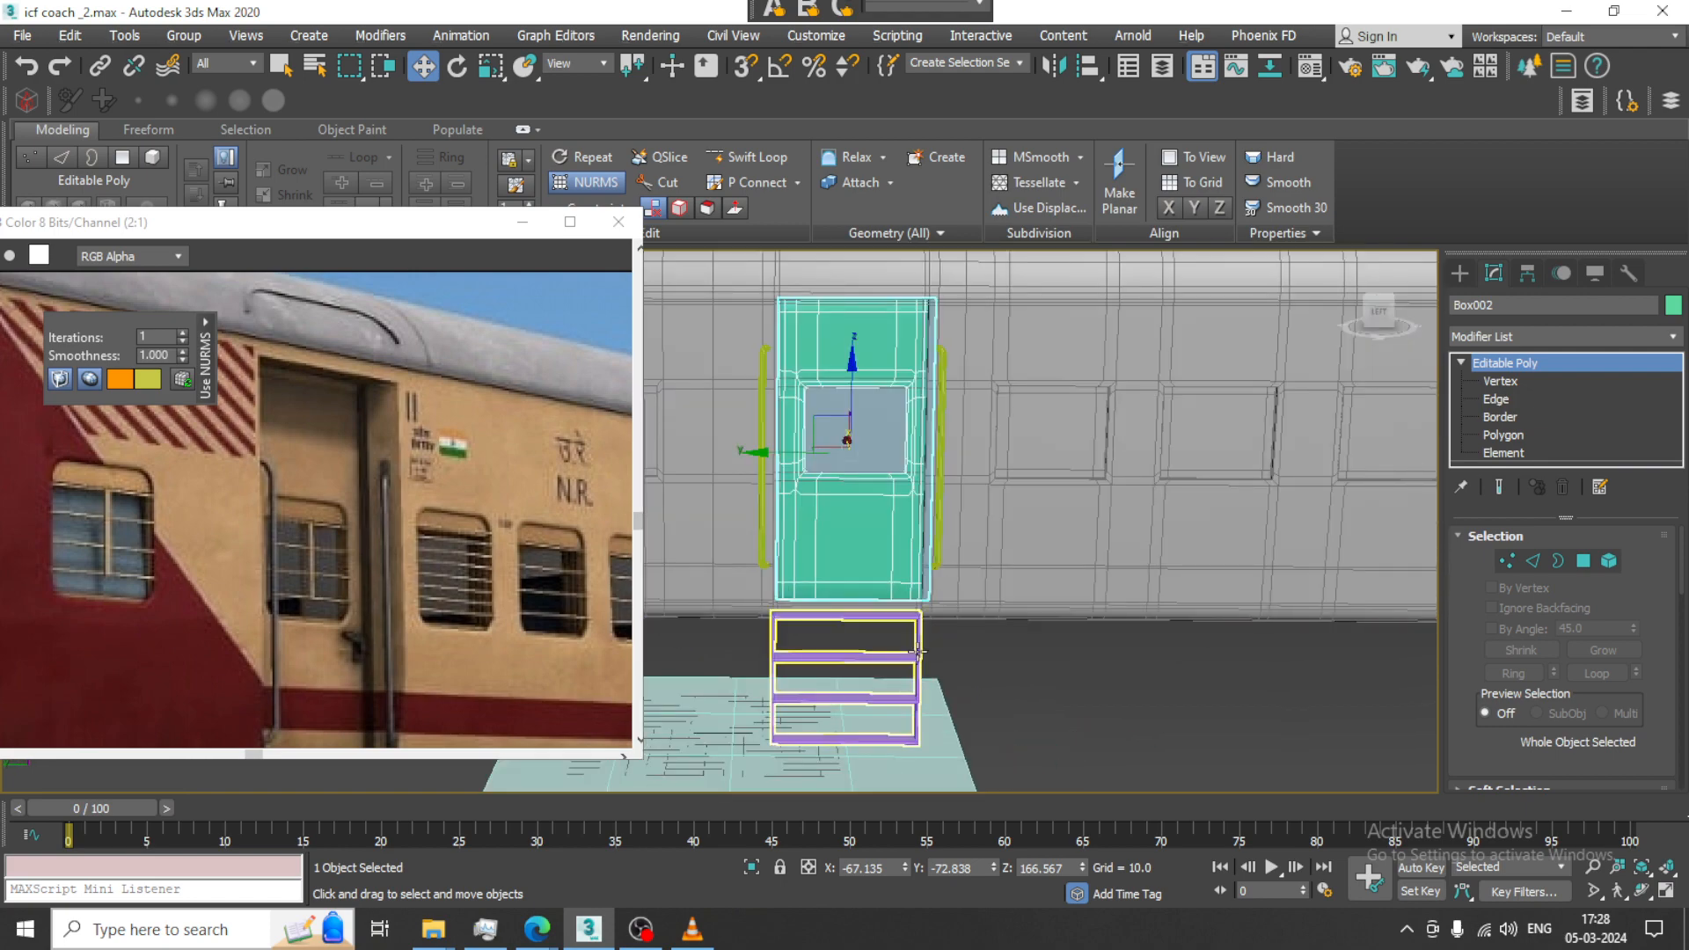
scroll(915, 651, "down", 8)
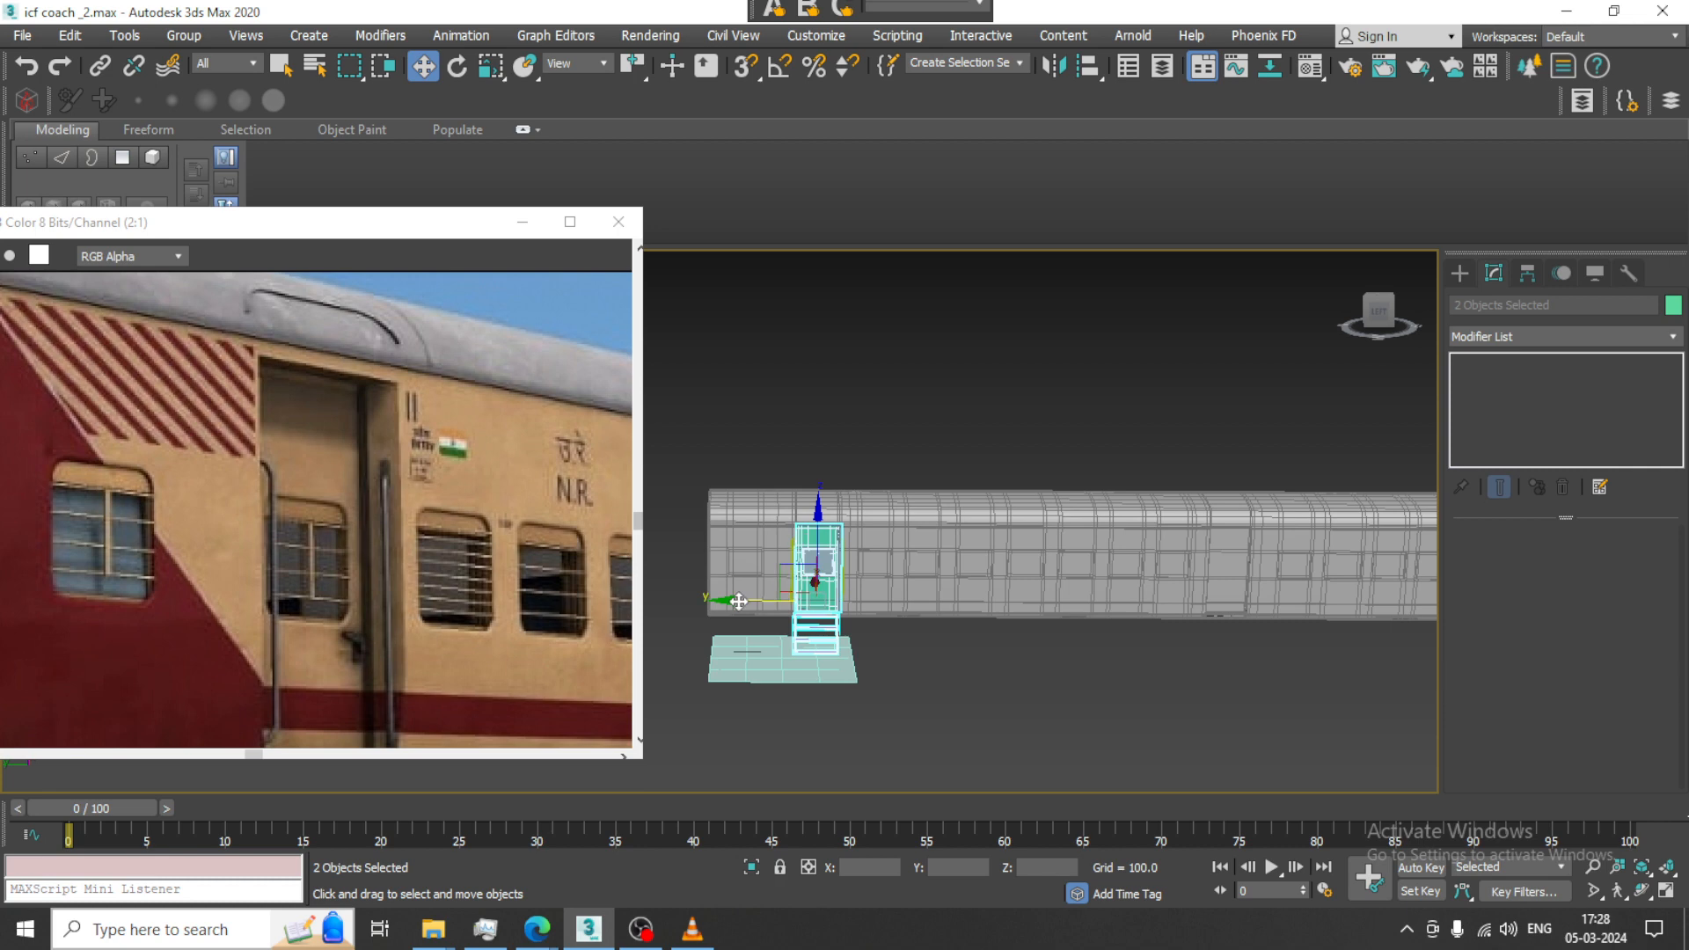
left_click_drag(738, 600, 1146, 611, "shift")
left_click(867, 550)
scroll(1016, 581, "up", 6)
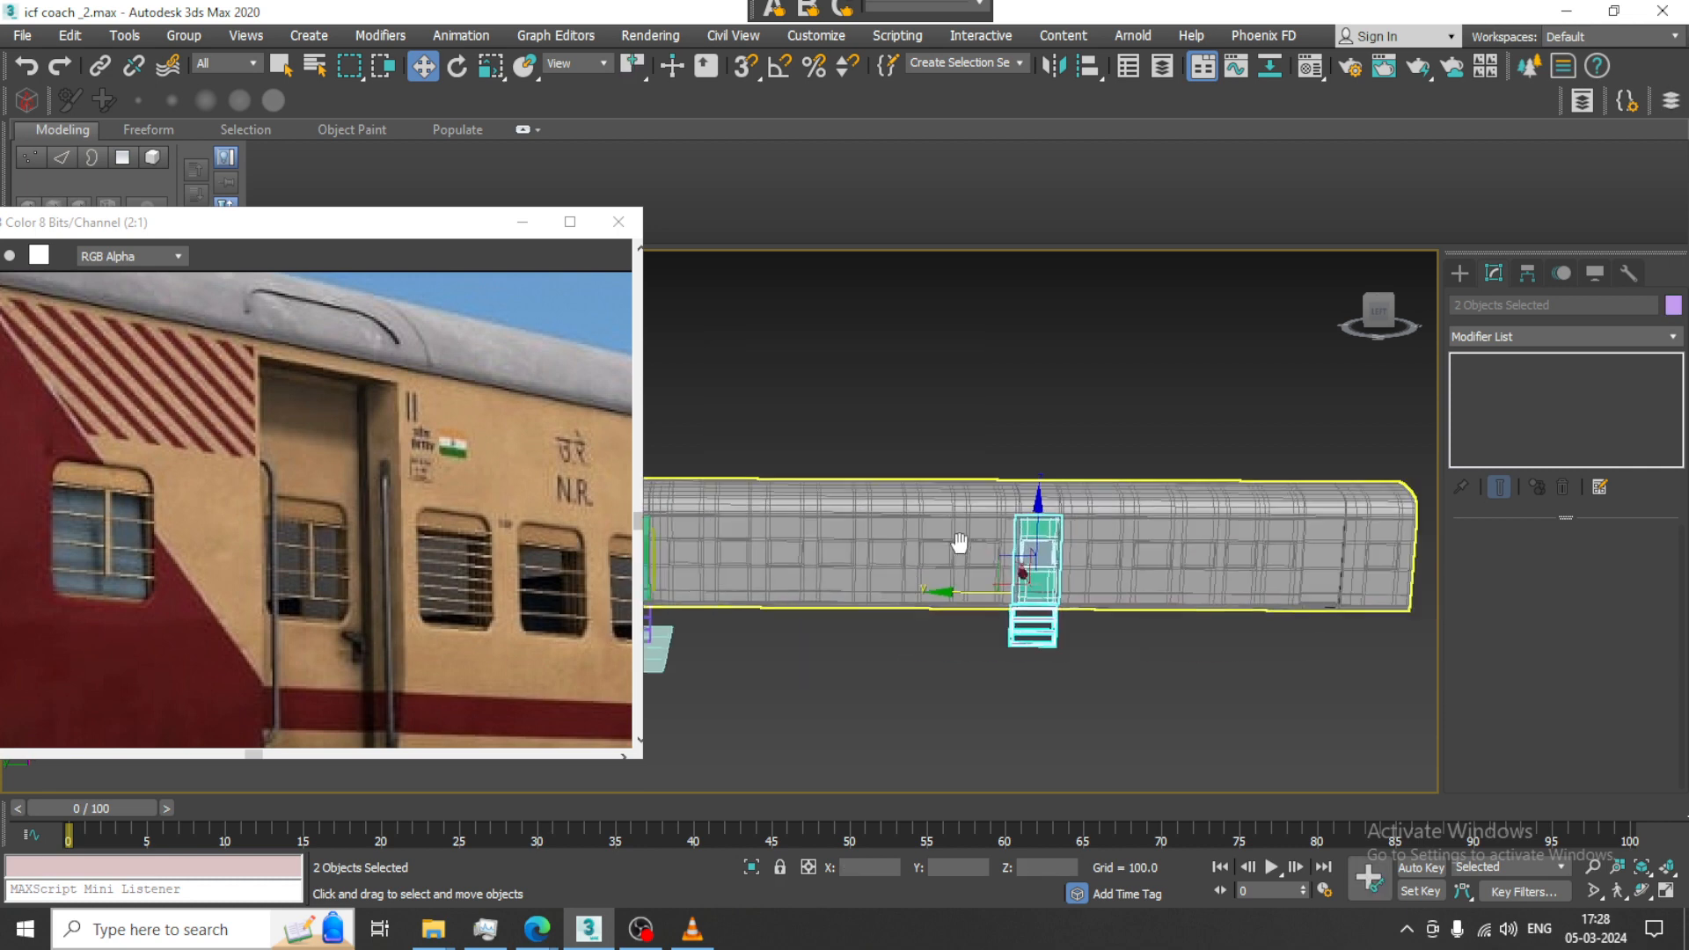
left_click_drag(938, 670, 953, 665)
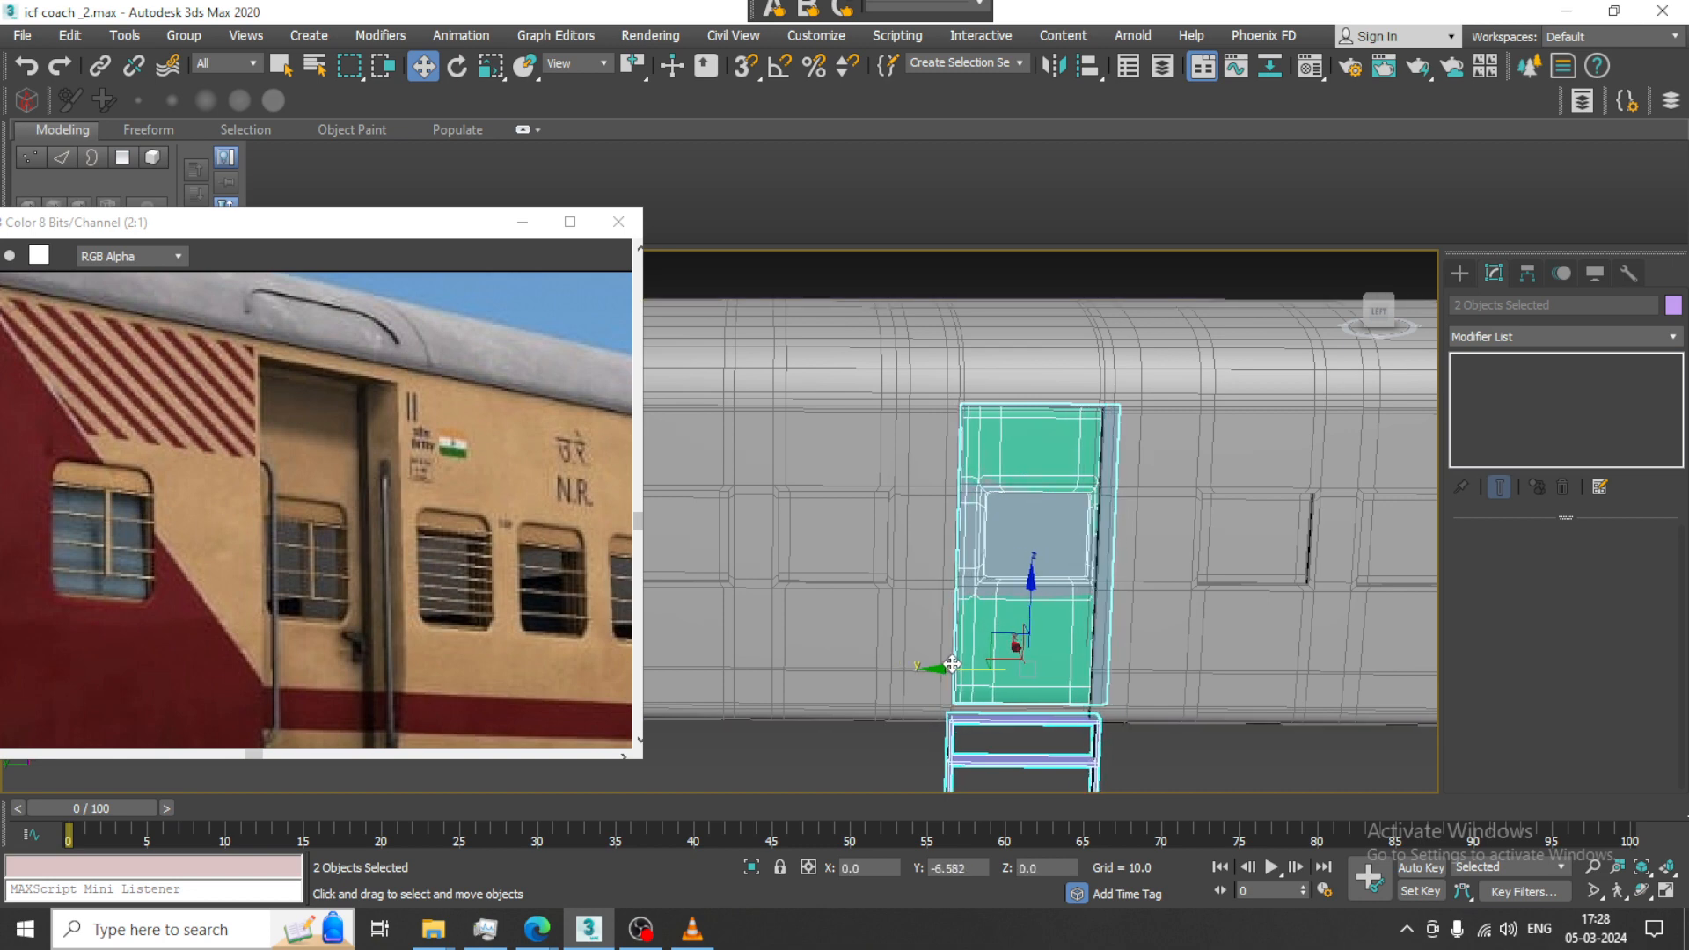
Widen the coach's middle doorway by moving all coach vertices beyond its far edge about -10.2 along Y
middle_click_drag(935, 549, 732, 471)
left_click(1024, 346)
scroll(1055, 409, "down", 3)
scroll(889, 469, "down", 2)
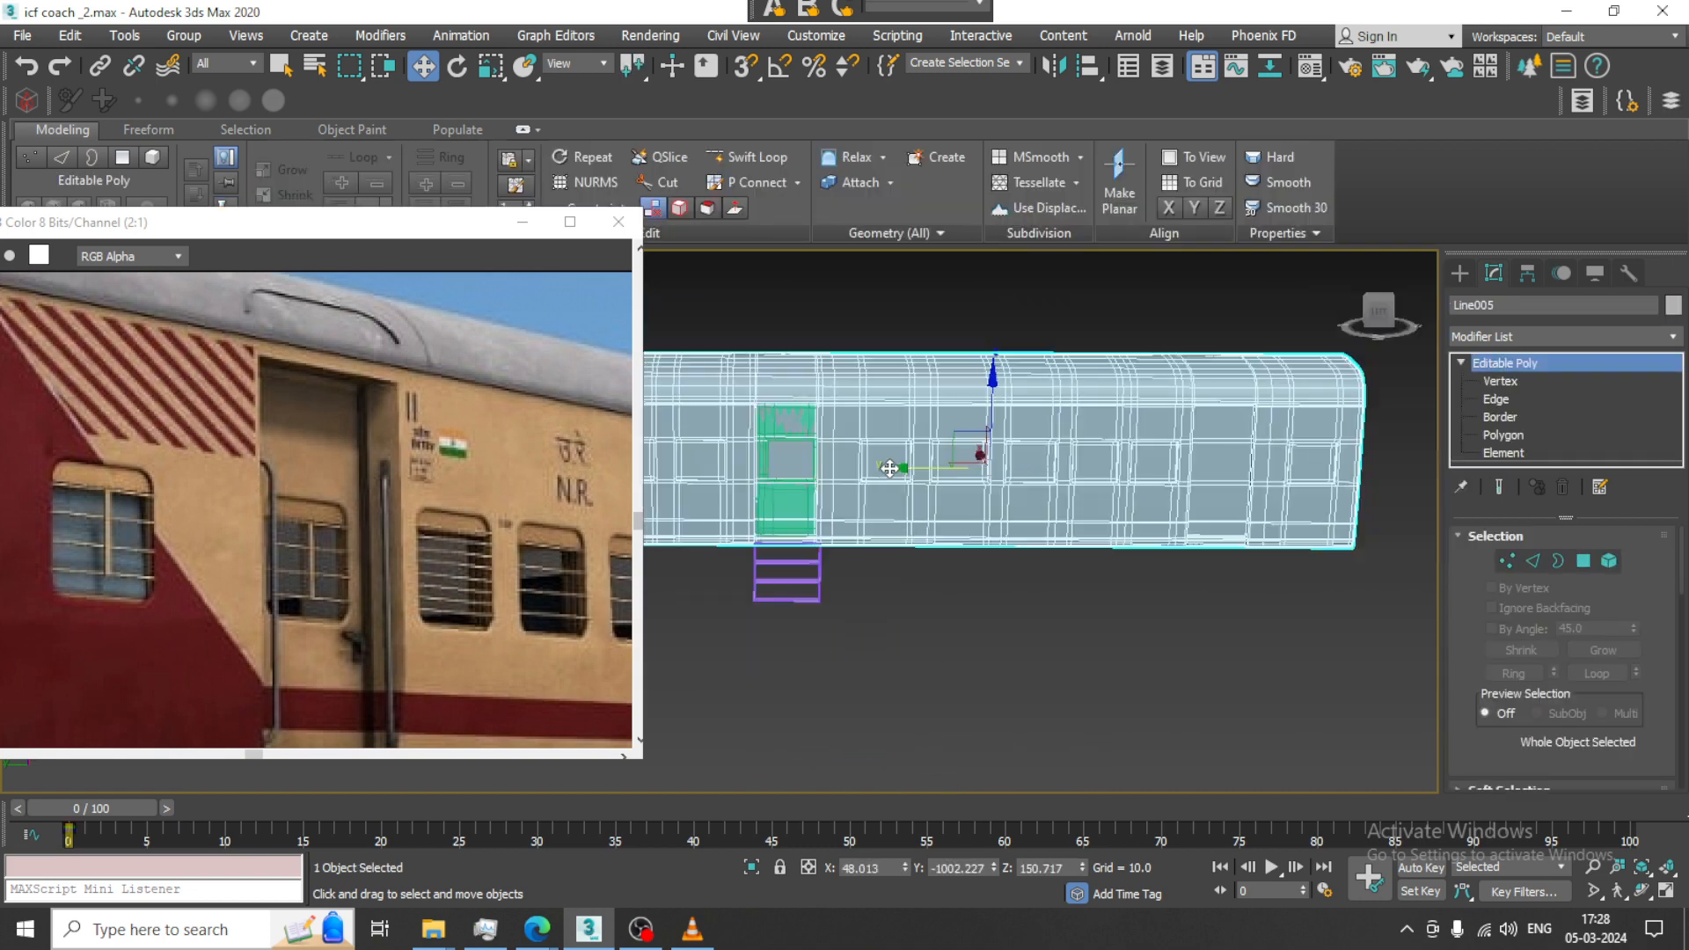
key("1")
left_click_drag(792, 303, 1437, 699)
scroll(910, 473, "up", 2)
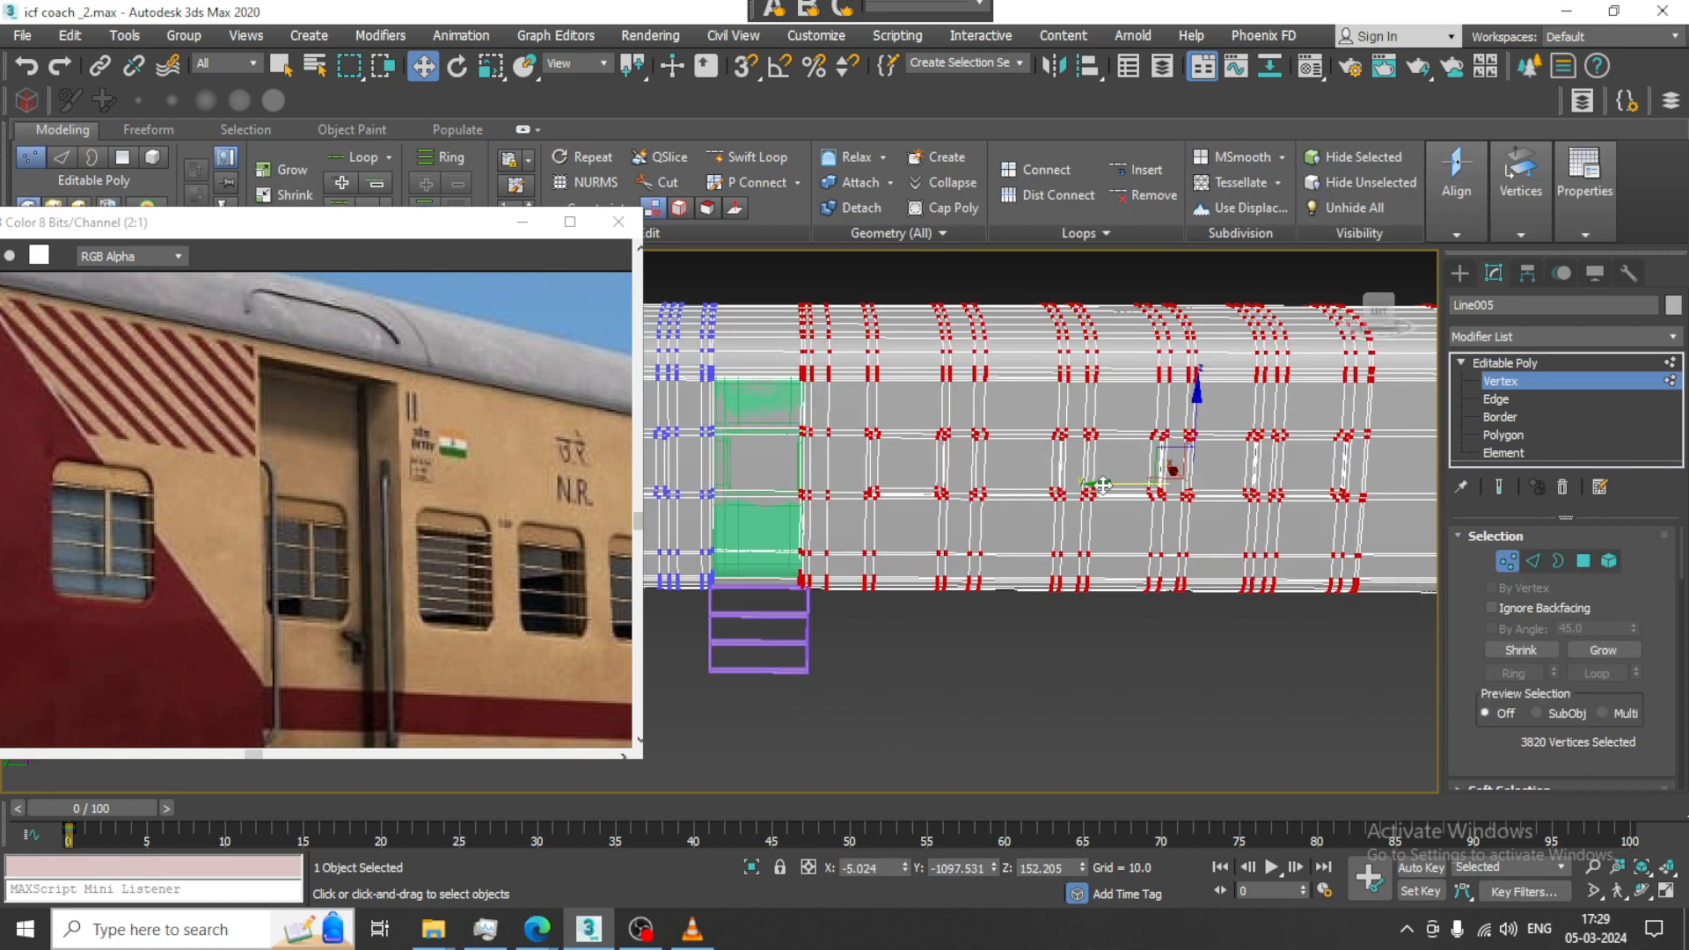
left_click_drag(1102, 485, 1117, 484)
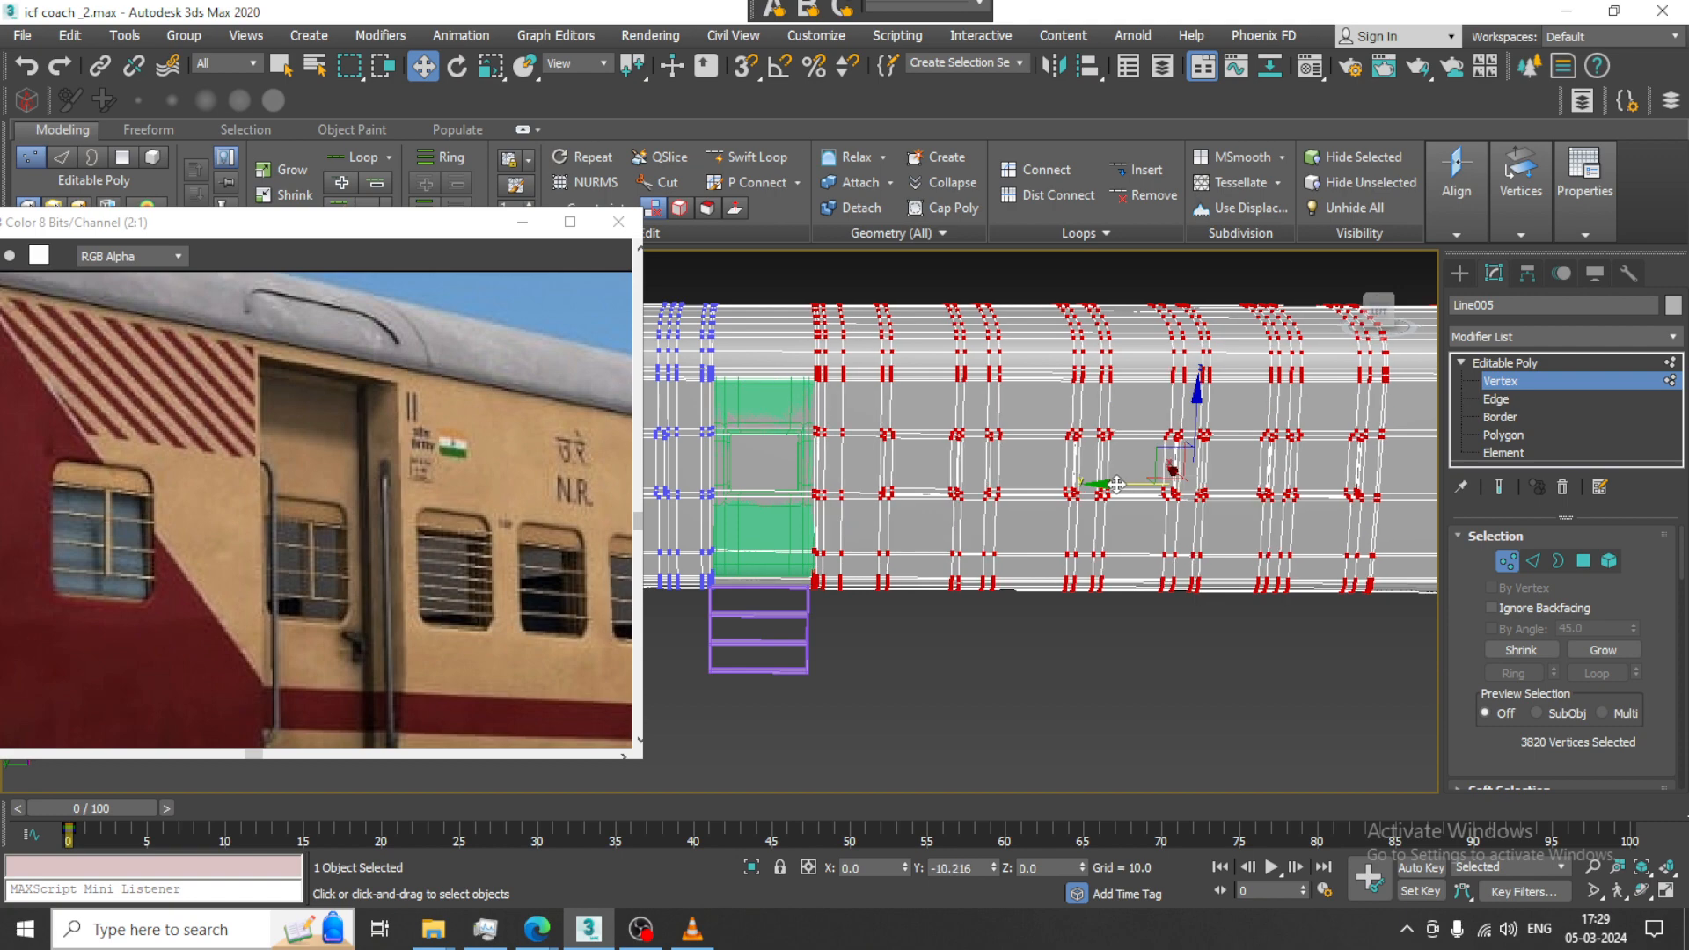
scroll(1033, 531, "up", 4)
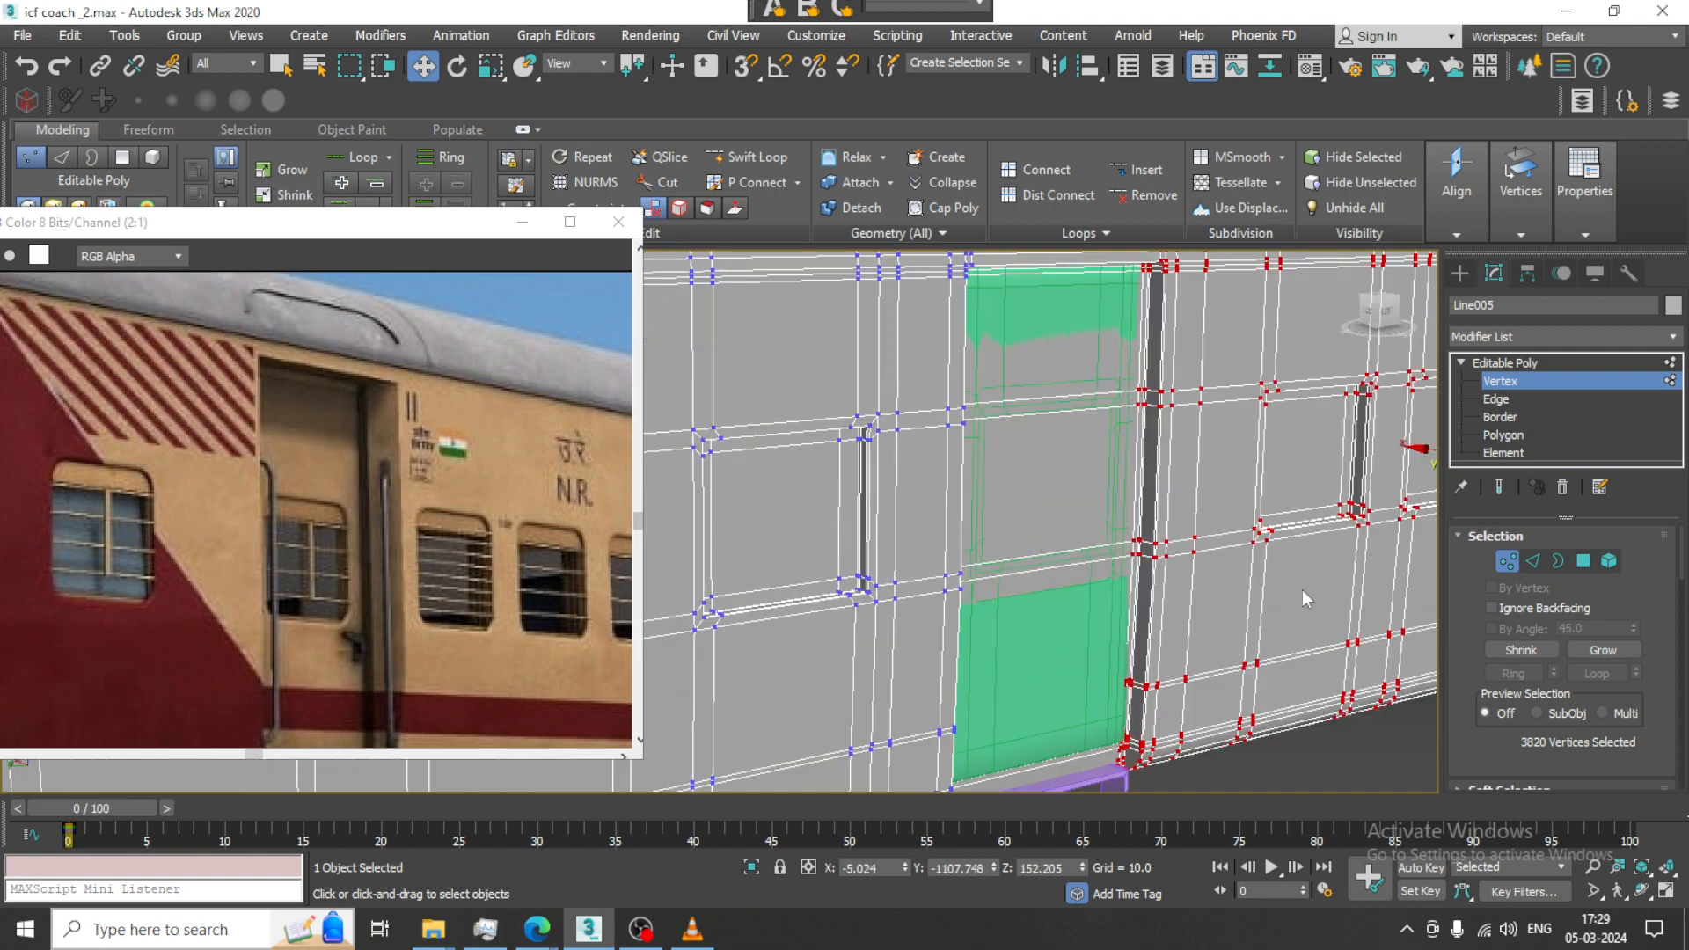
left_click(1564, 380)
Move the copied door panel outward by about -1.03 along X so its face clears the coach wall
left_click(1139, 585)
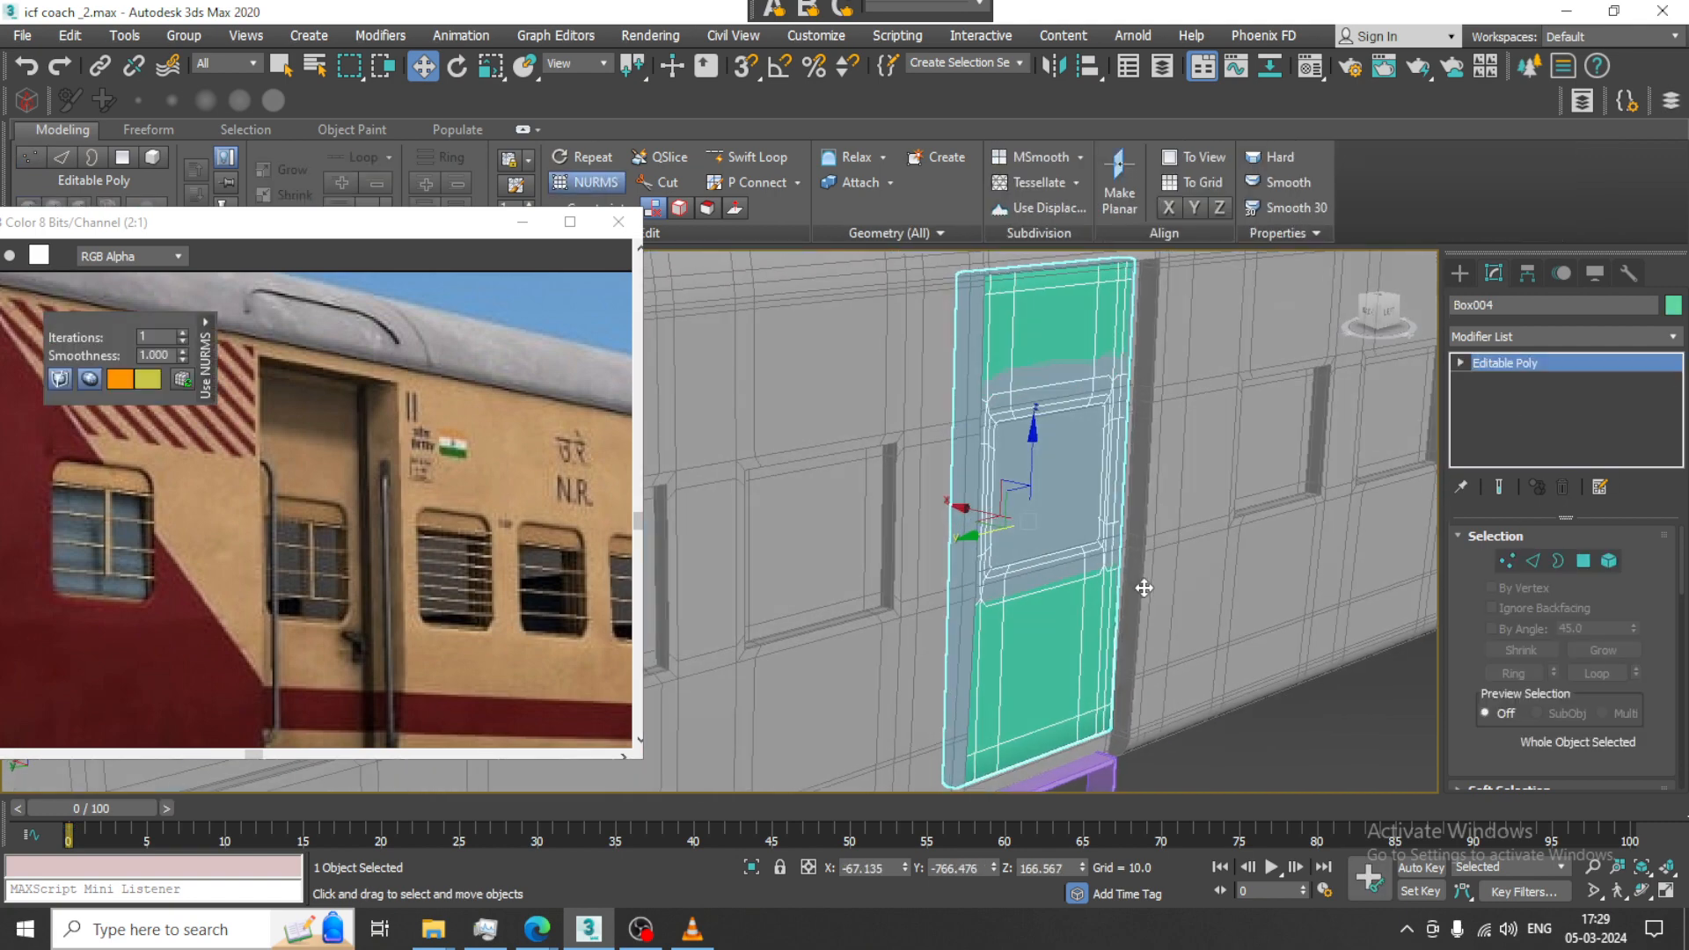
left_click_drag(978, 509, 983, 508)
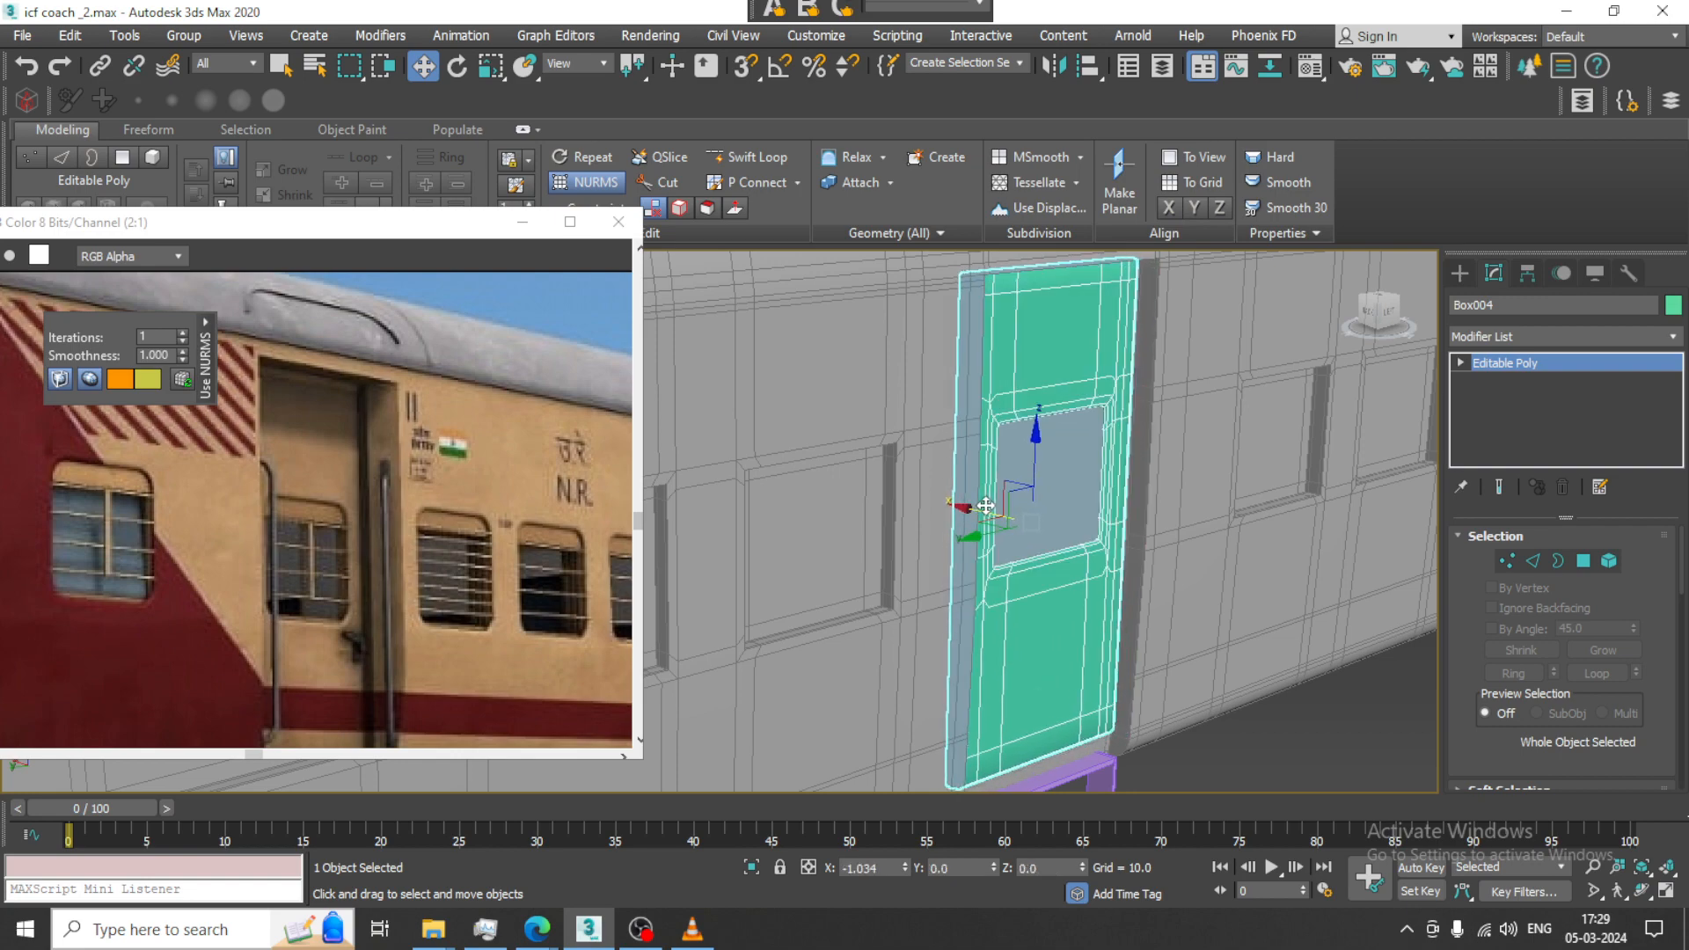
key("l")
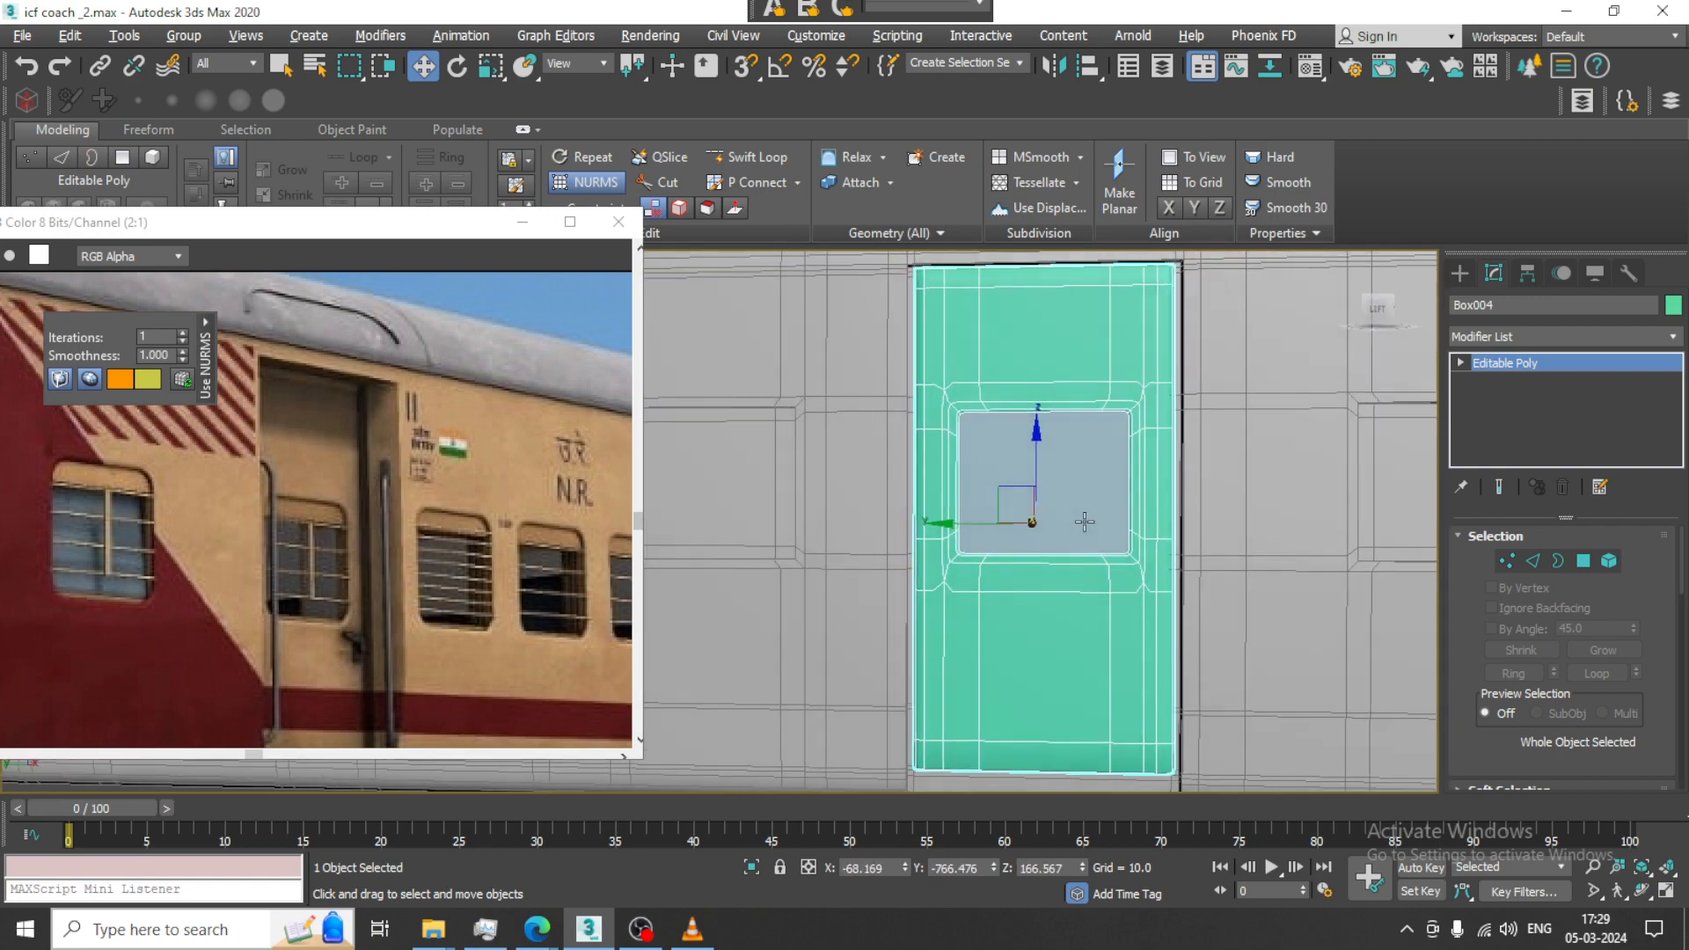
Shift the copied footstep ladder about -1.27 along Y to centre it better under the middle door
middle_click_drag(1128, 537, 1021, 546, "alt")
scroll(1126, 564, "down", 3)
scroll(1023, 546, "down", 5)
middle_click_drag(1150, 535, 1021, 527)
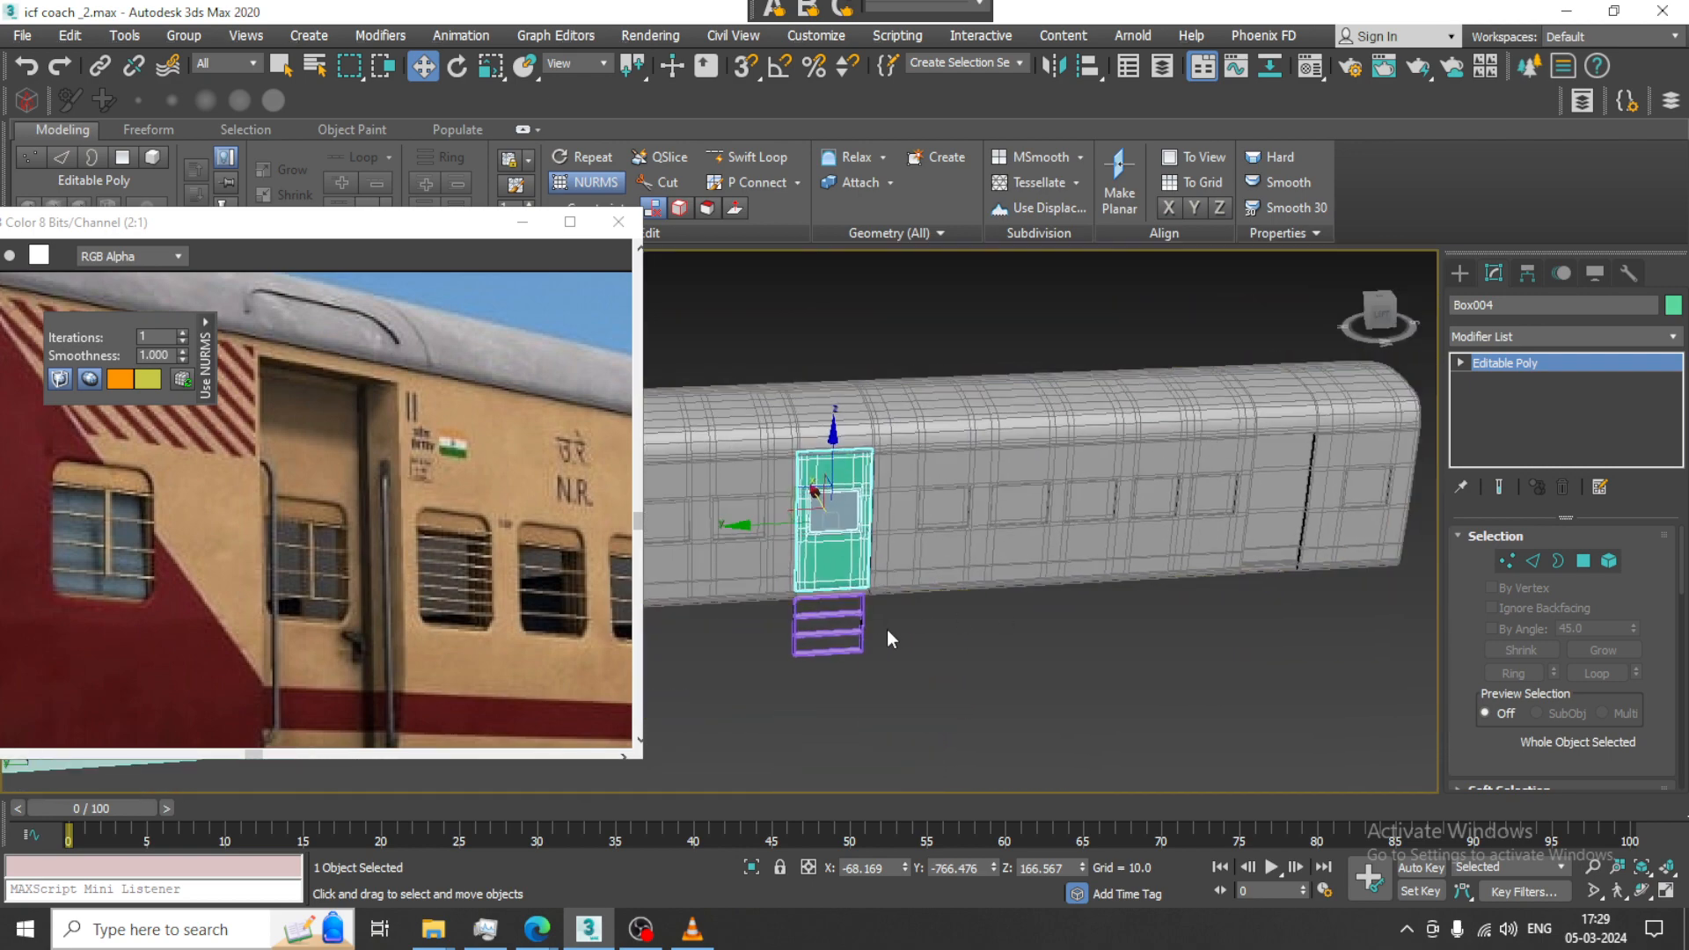
scroll(884, 633, "up", 3)
scroll(867, 596, "up", 4)
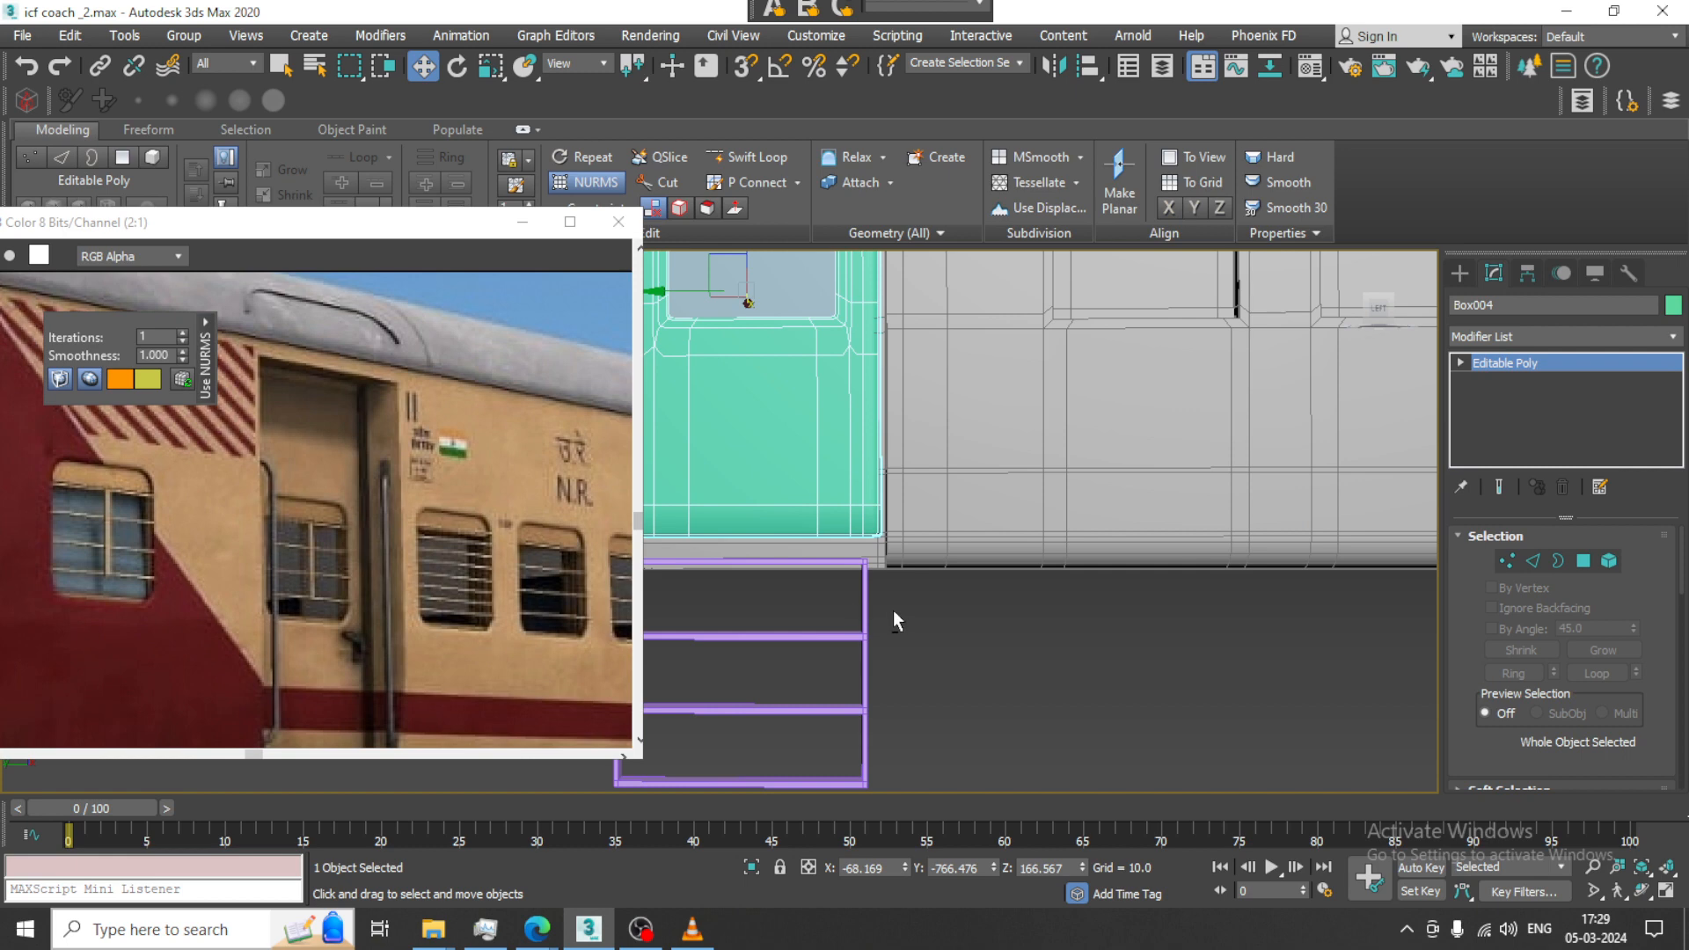
middle_click_drag(891, 622, 1010, 584)
left_click(870, 564)
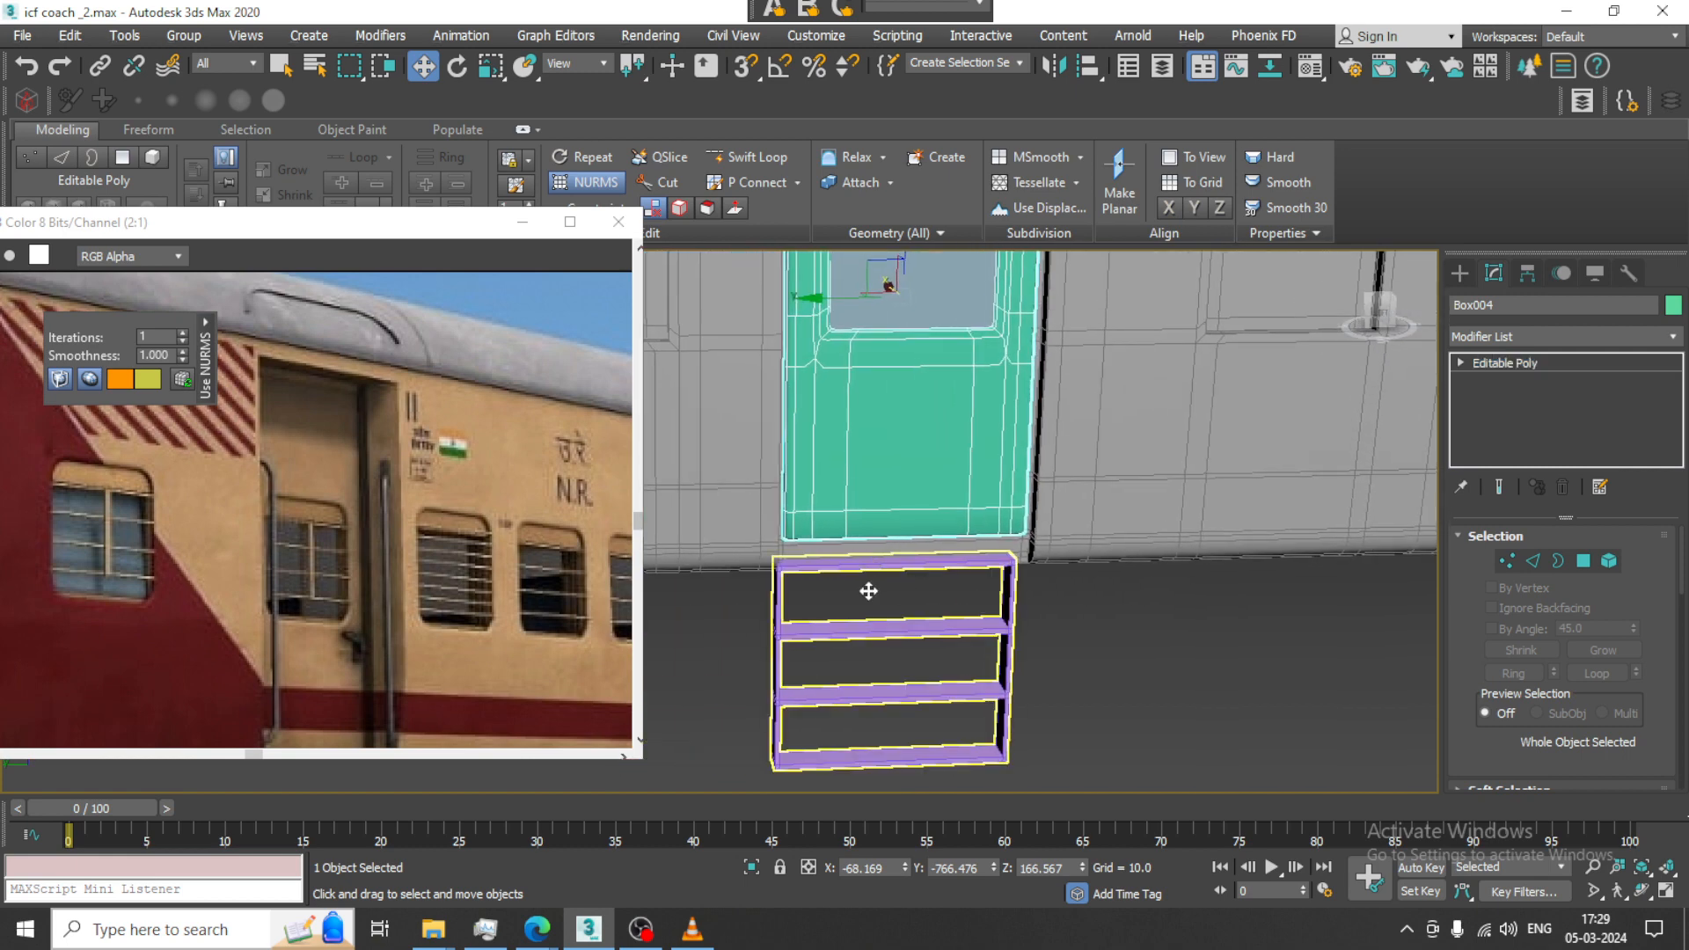
left_click(856, 570)
left_click_drag(831, 559, 831, 557)
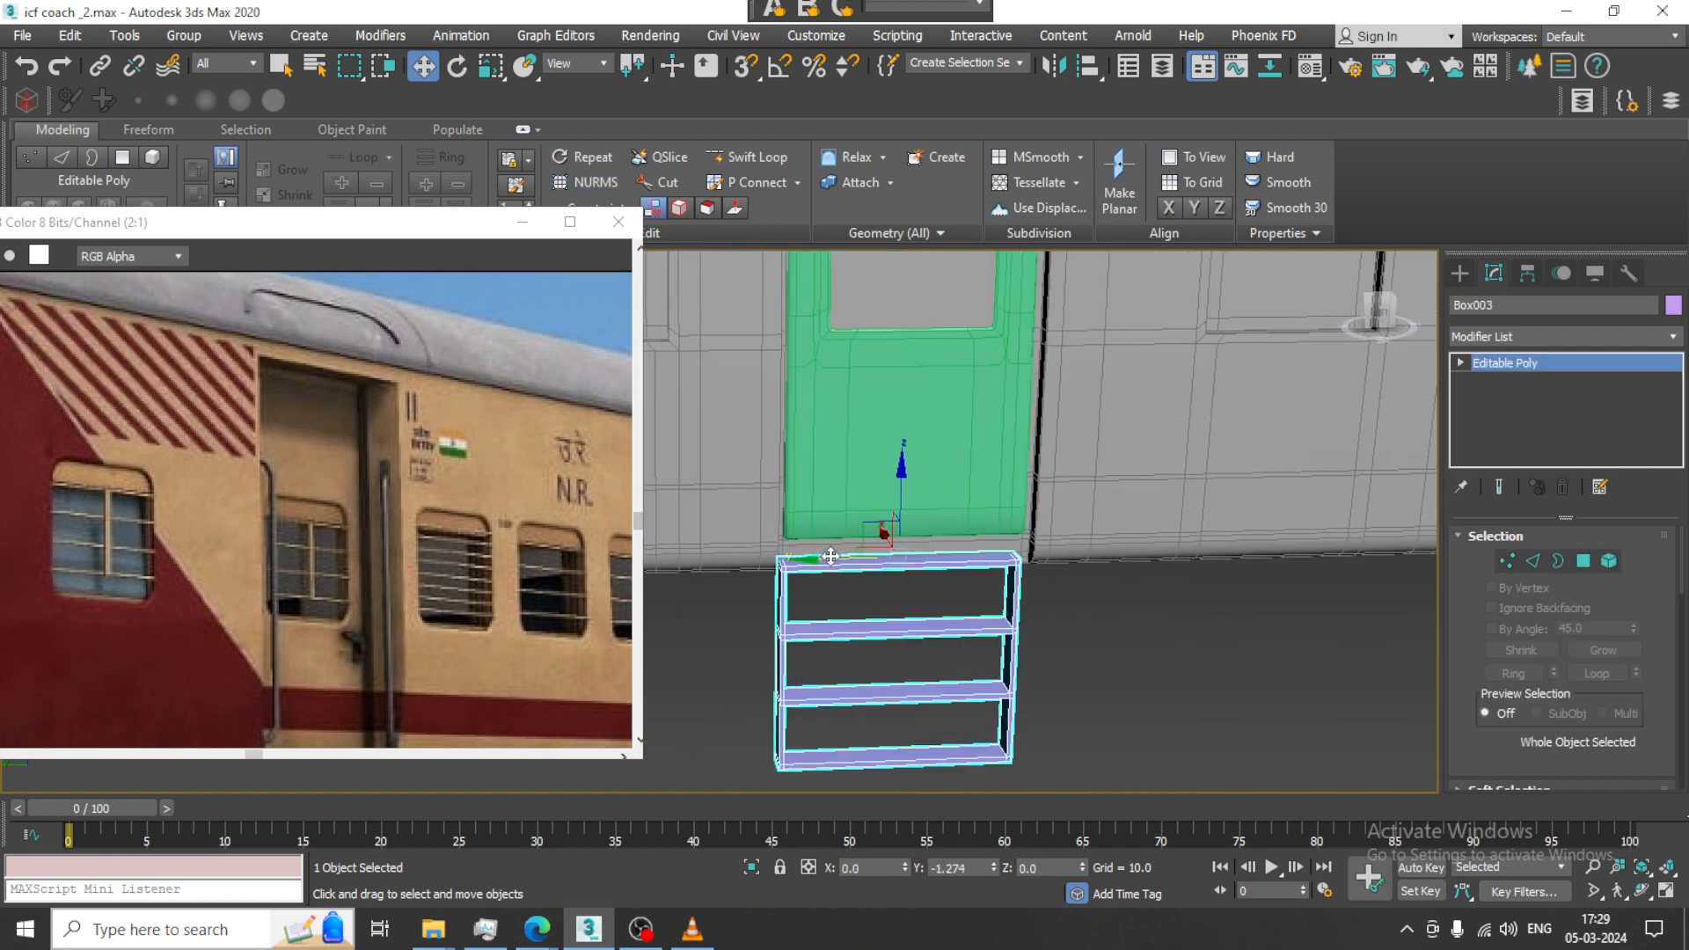
Shift the middle doorway's door panel and footstep ladder together slightly along positive Y to sit flush with the opening
left_click(838, 507)
left_click(829, 626, "ctrl")
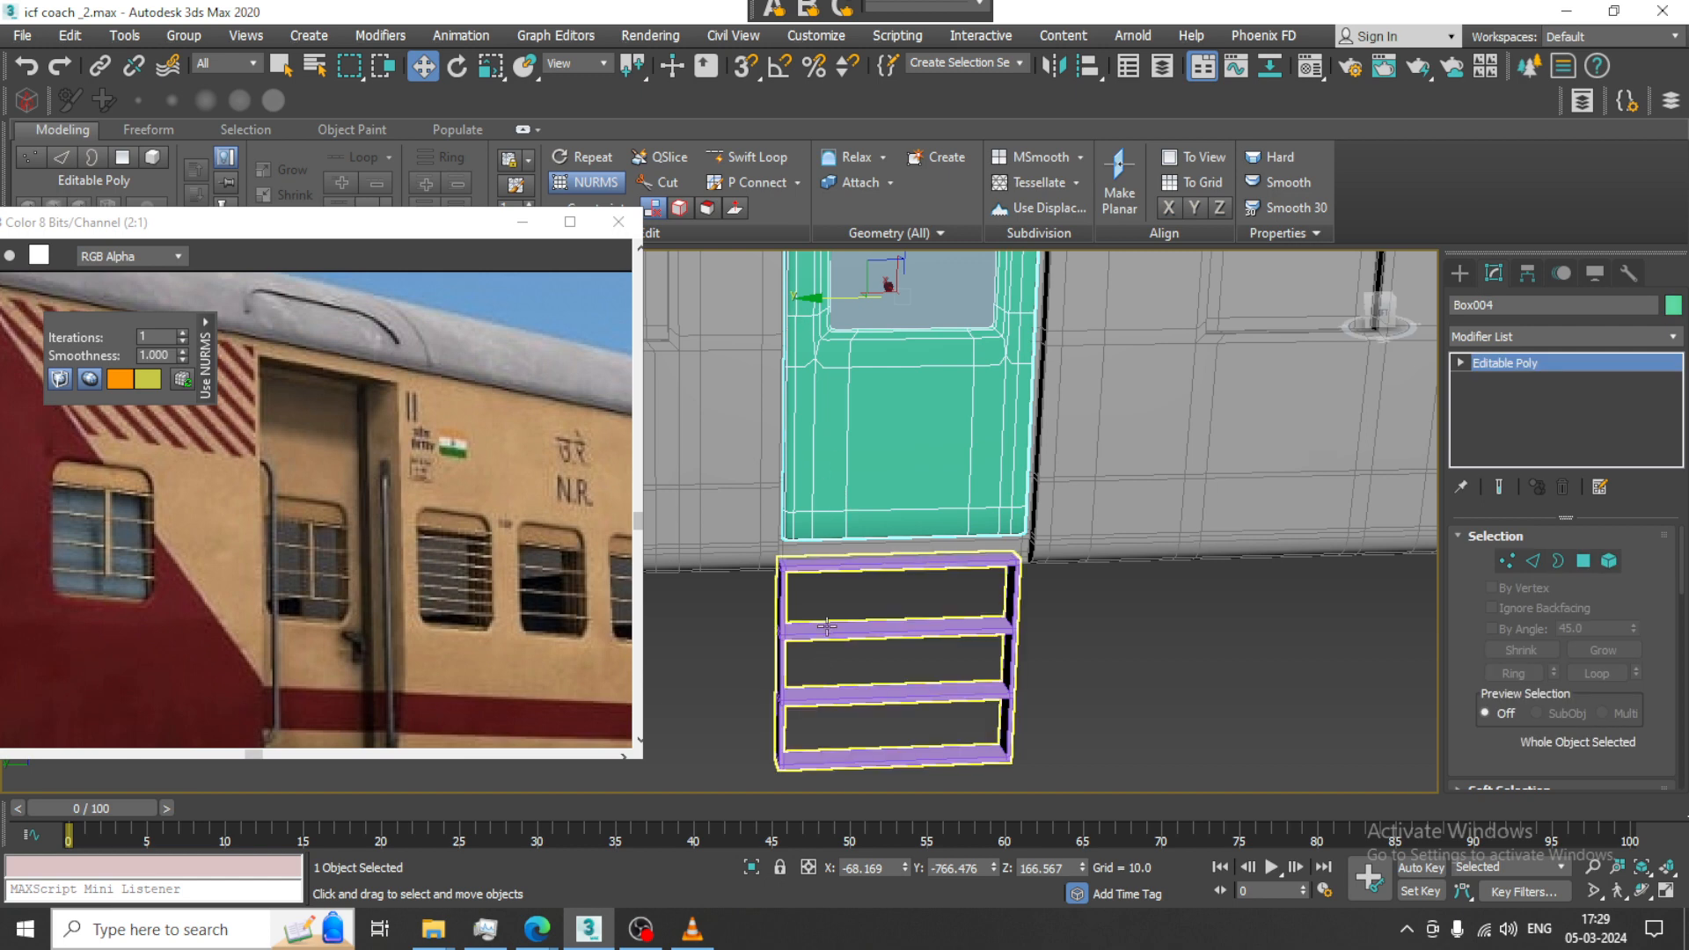
scroll(880, 574, "up", 2)
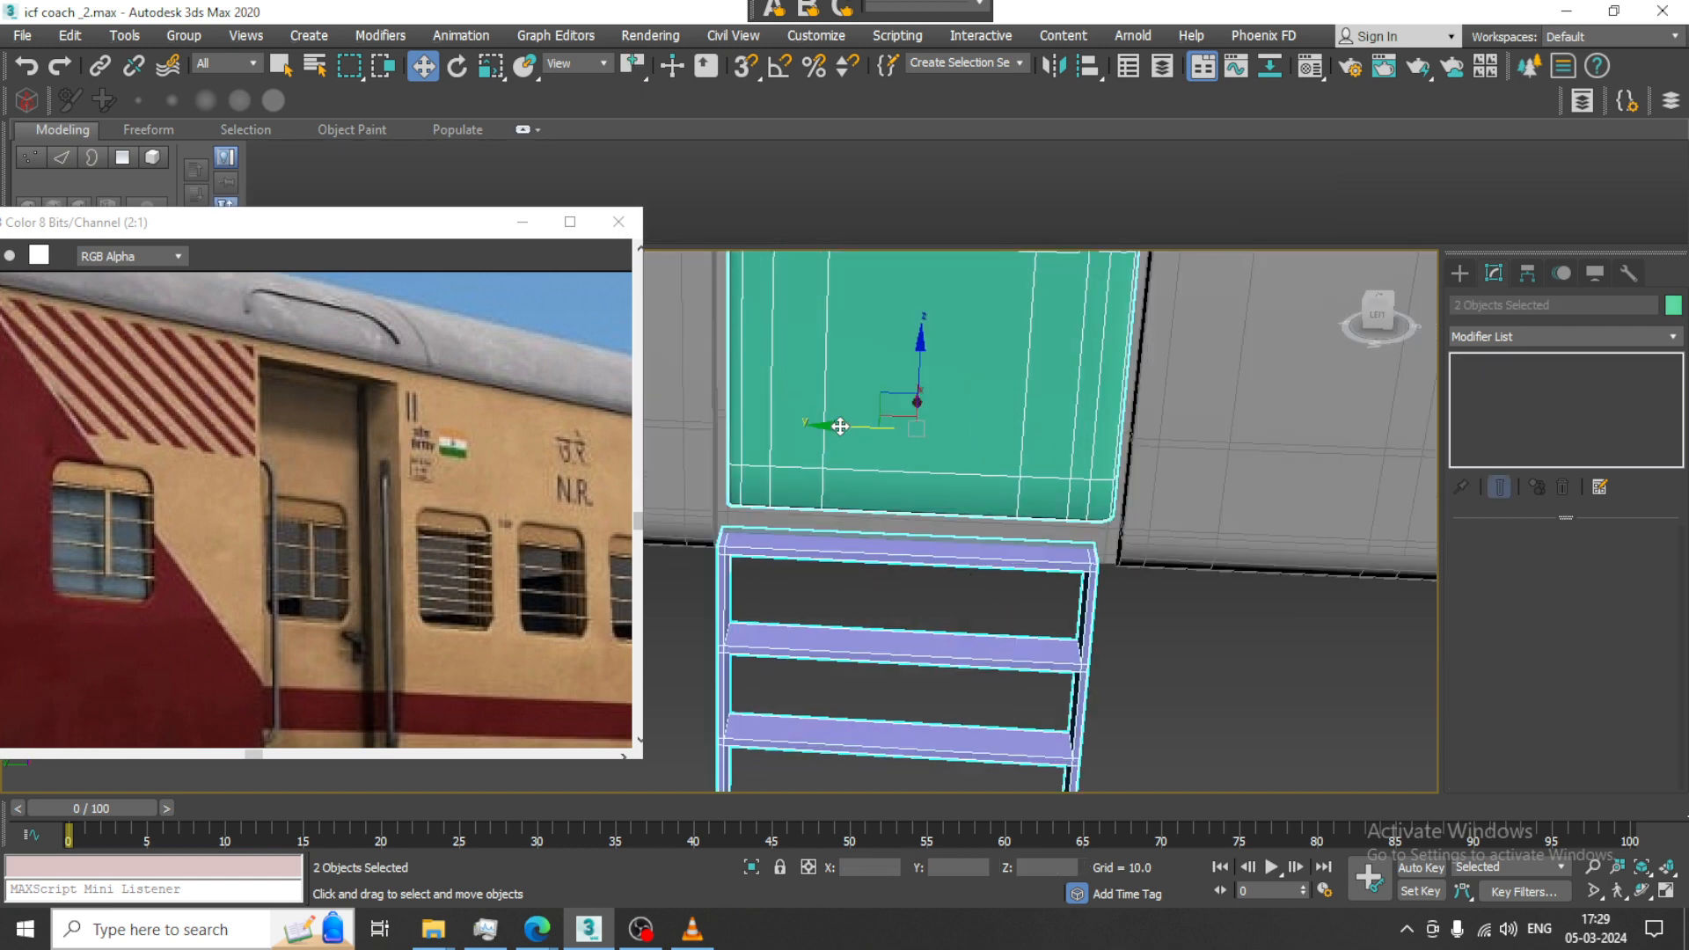
left_click_drag(840, 426, 830, 424)
Move the middle footstep ladder alone about -1.31 along Y to align it under the door
middle_click_drag(883, 466, 803, 540, "alt")
left_click(802, 540)
left_click_drag(811, 535, 818, 526)
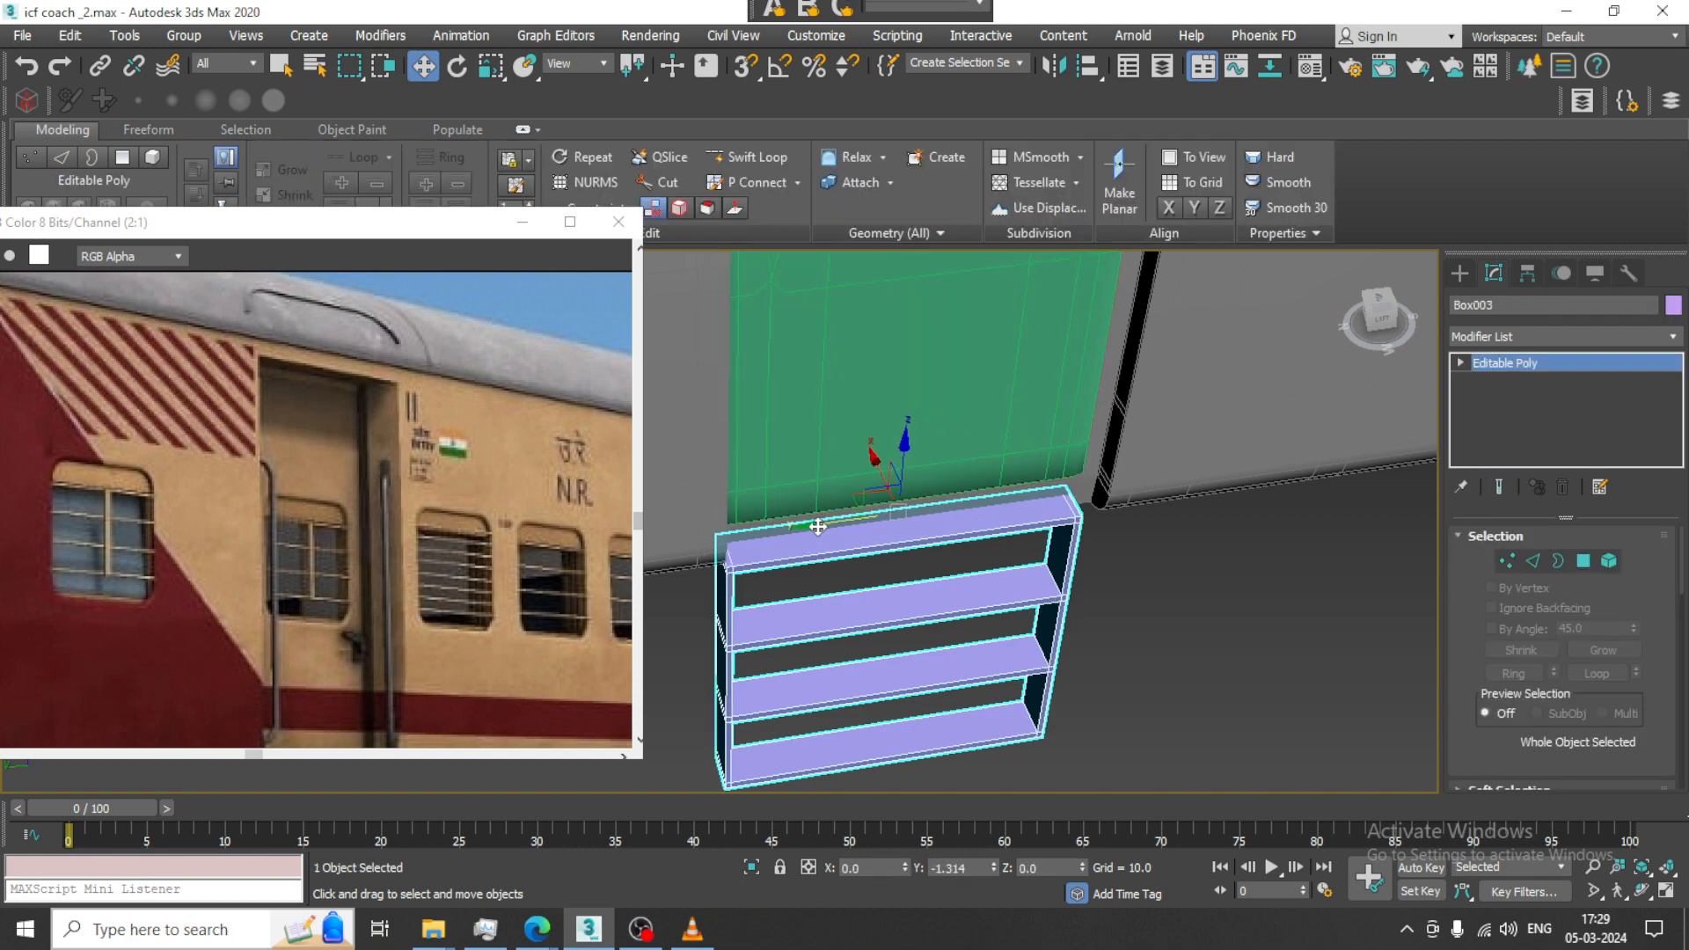
Narrow the middle doorway by moving all coach vertices beyond its far edge about 1.82 along Y
middle_click_drag(819, 526, 944, 626, "alt")
scroll(1091, 500, "down", 3)
left_click(1098, 488)
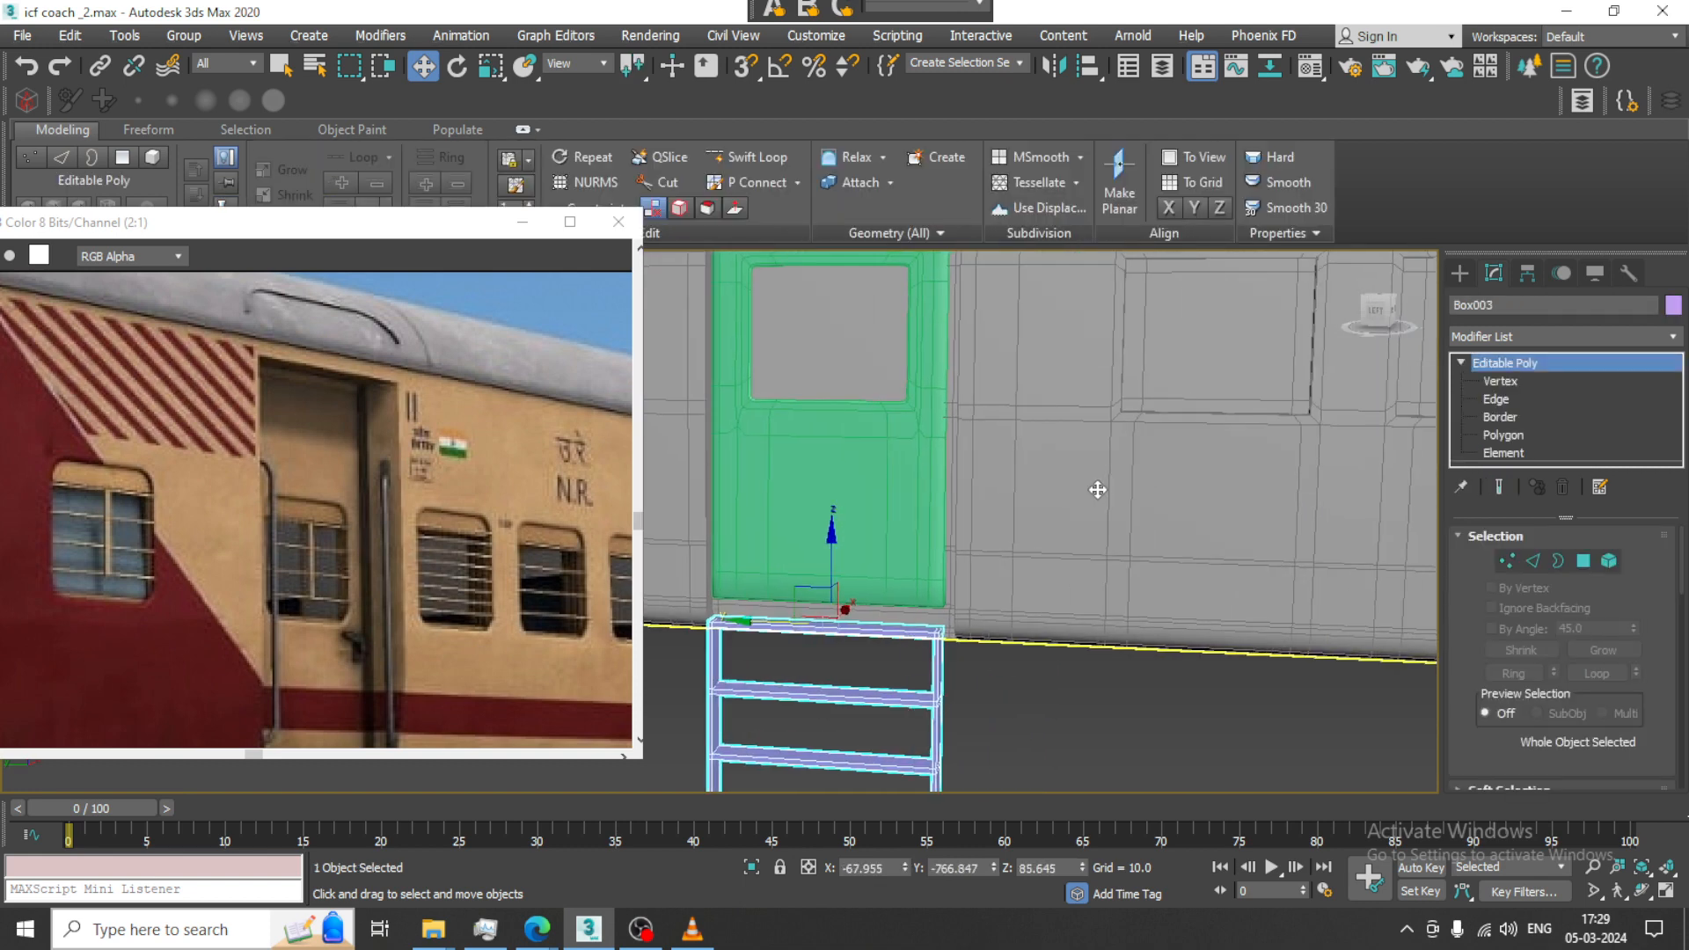
scroll(1105, 491, "down", 3)
scroll(1105, 491, "down", 5)
scroll(1018, 490, "up", 4)
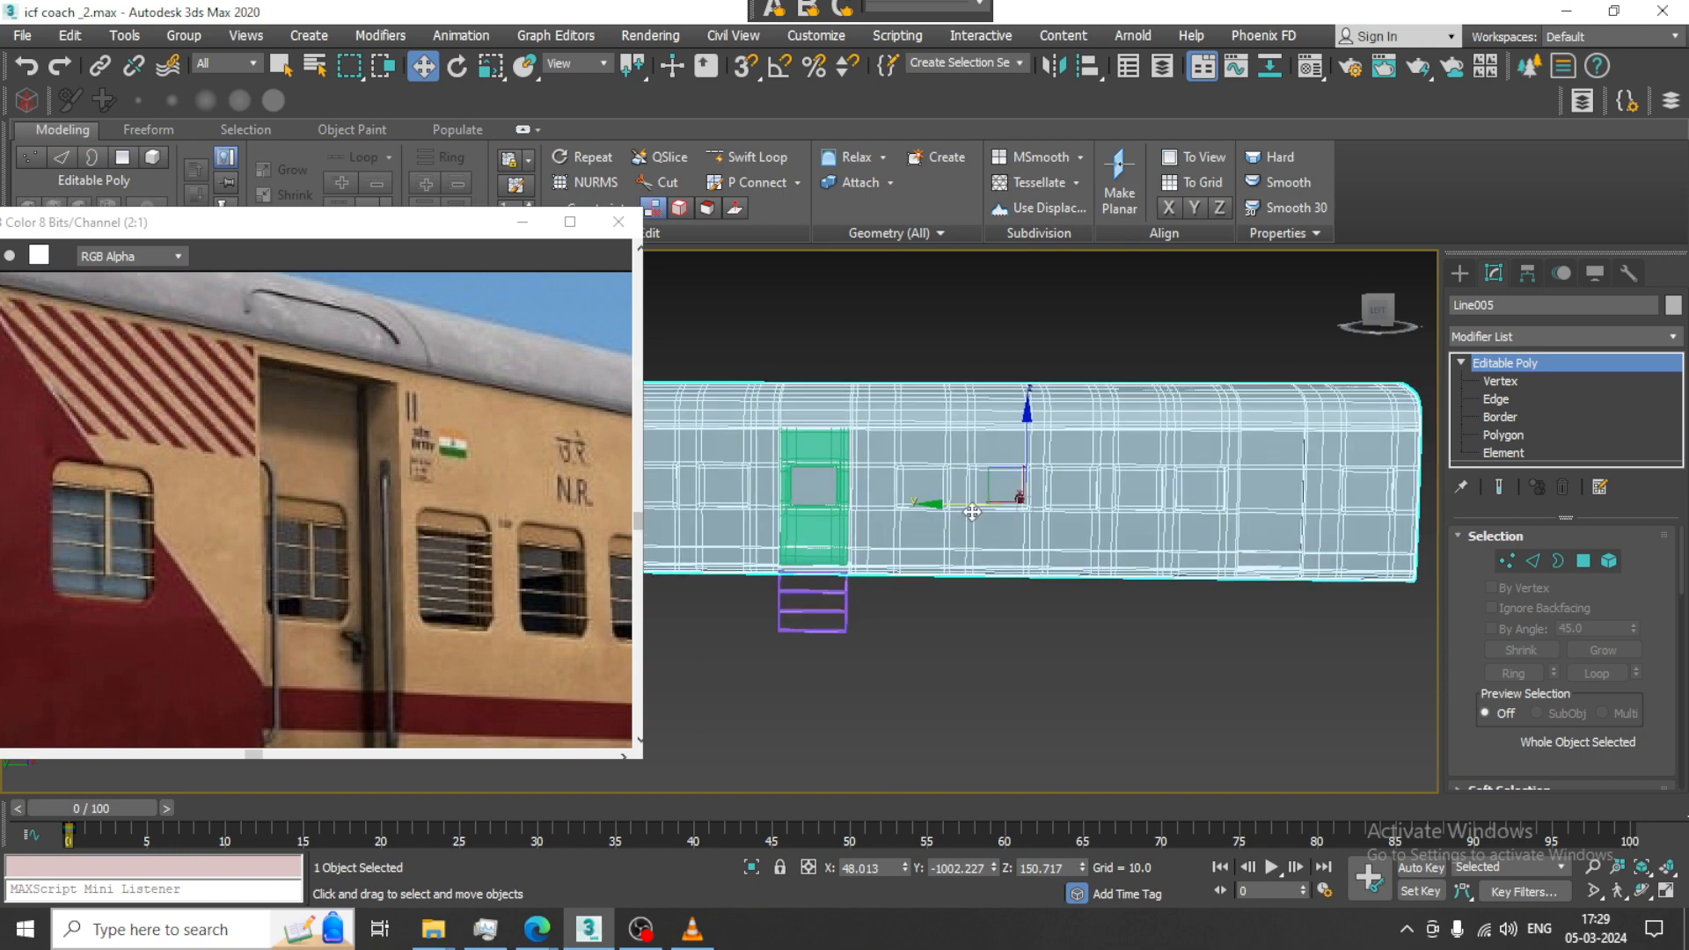
key("1")
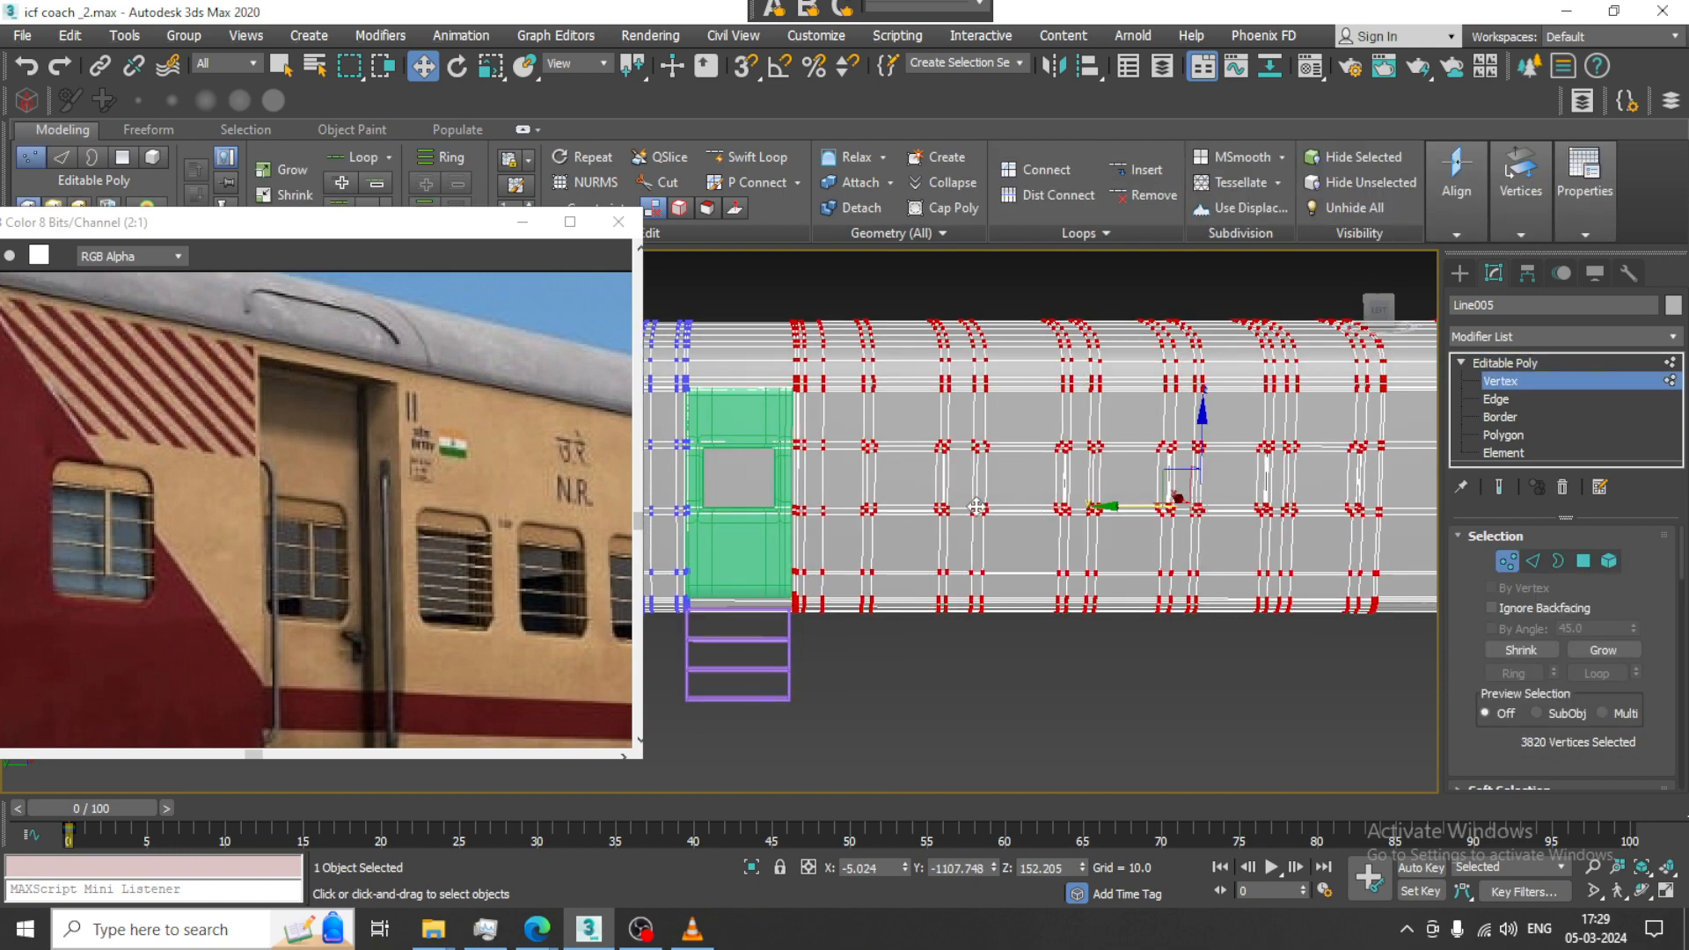
scroll(742, 321, "down", 3)
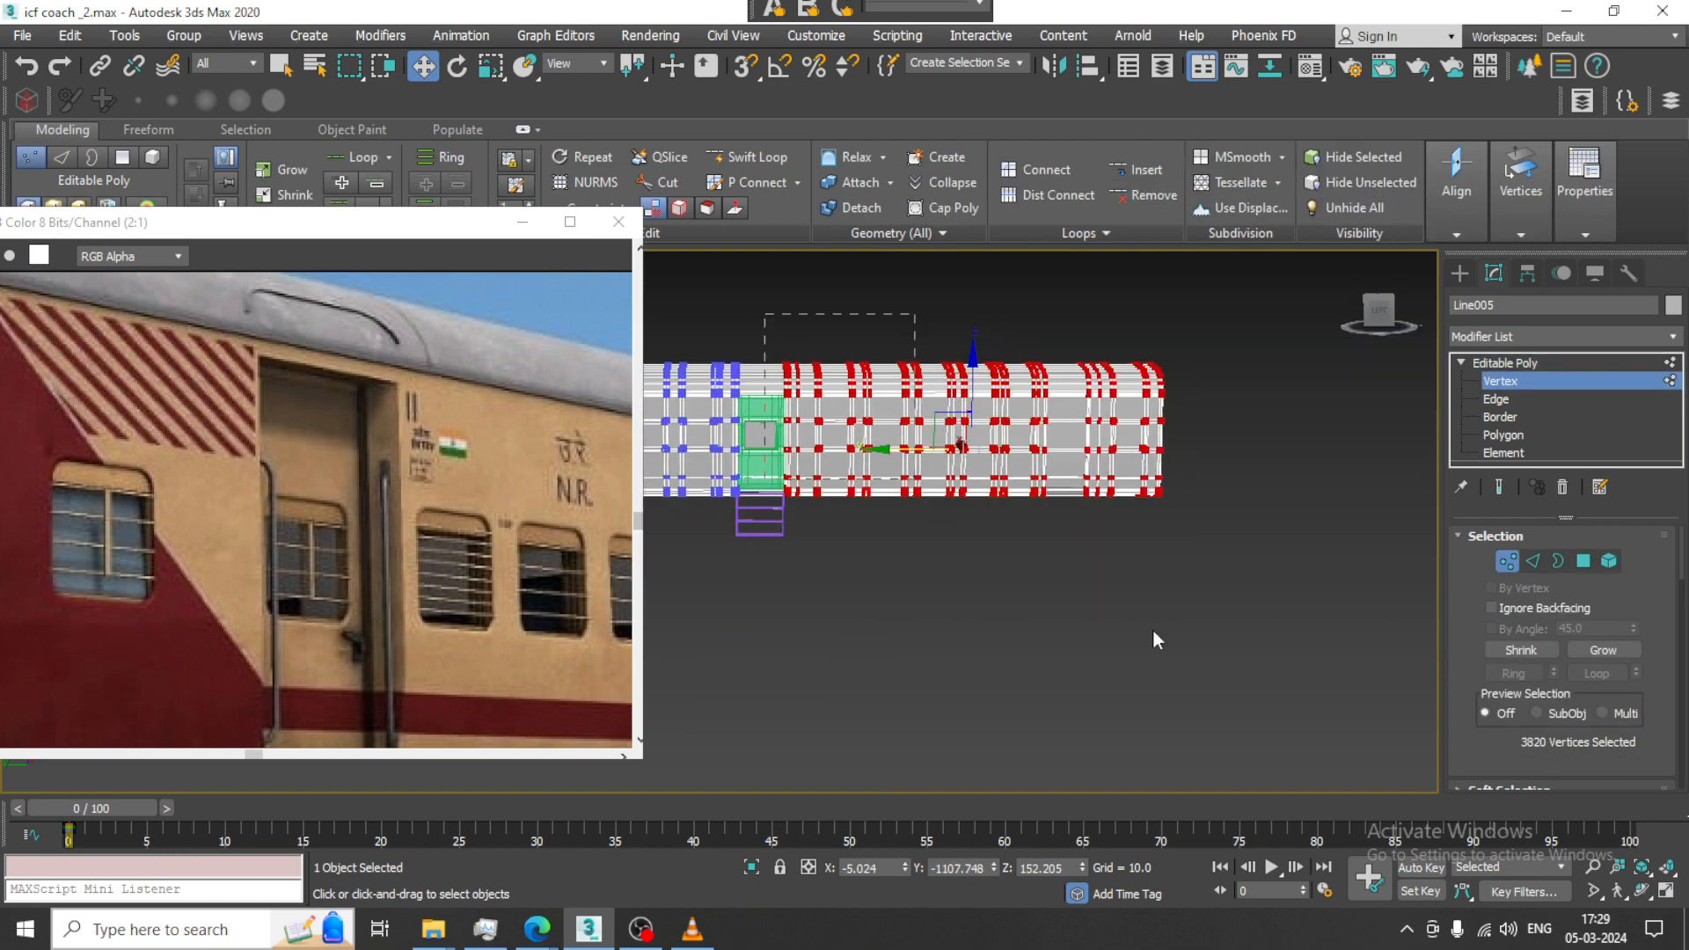
scroll(983, 460, "up", 5)
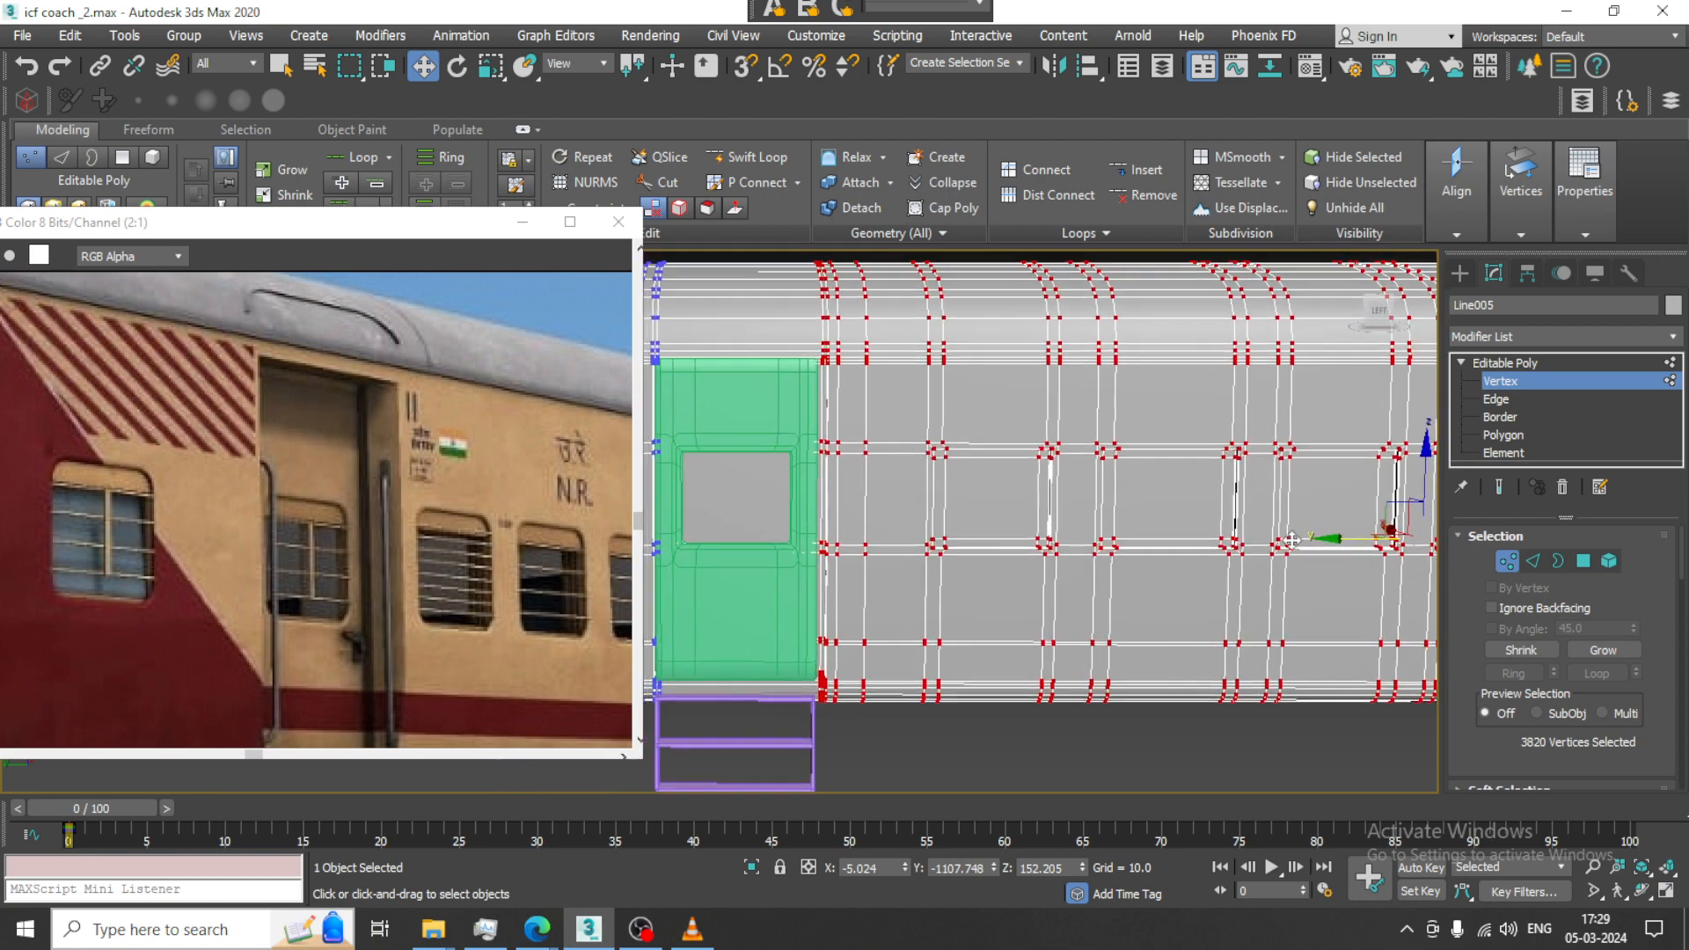
left_click_drag(1347, 540, 1343, 539)
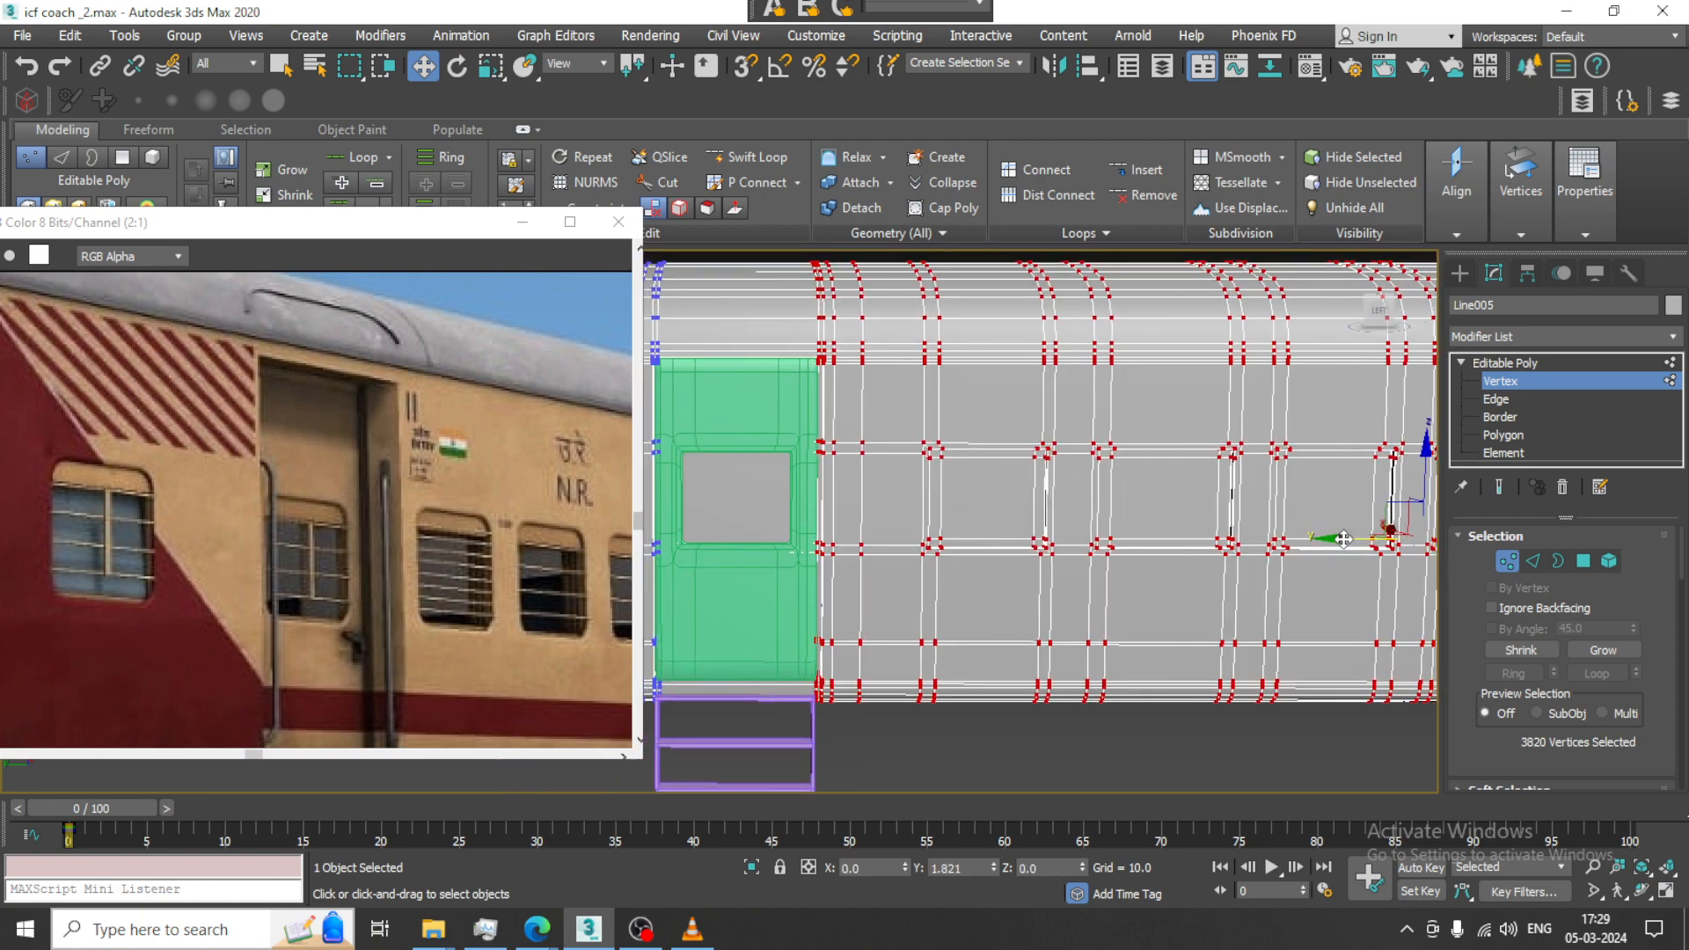
mouse_move(992, 538)
middle_mouse_down("alt")
mouse_move(942, 535)
mouse_move(984, 547)
middle_mouse_up("alt")
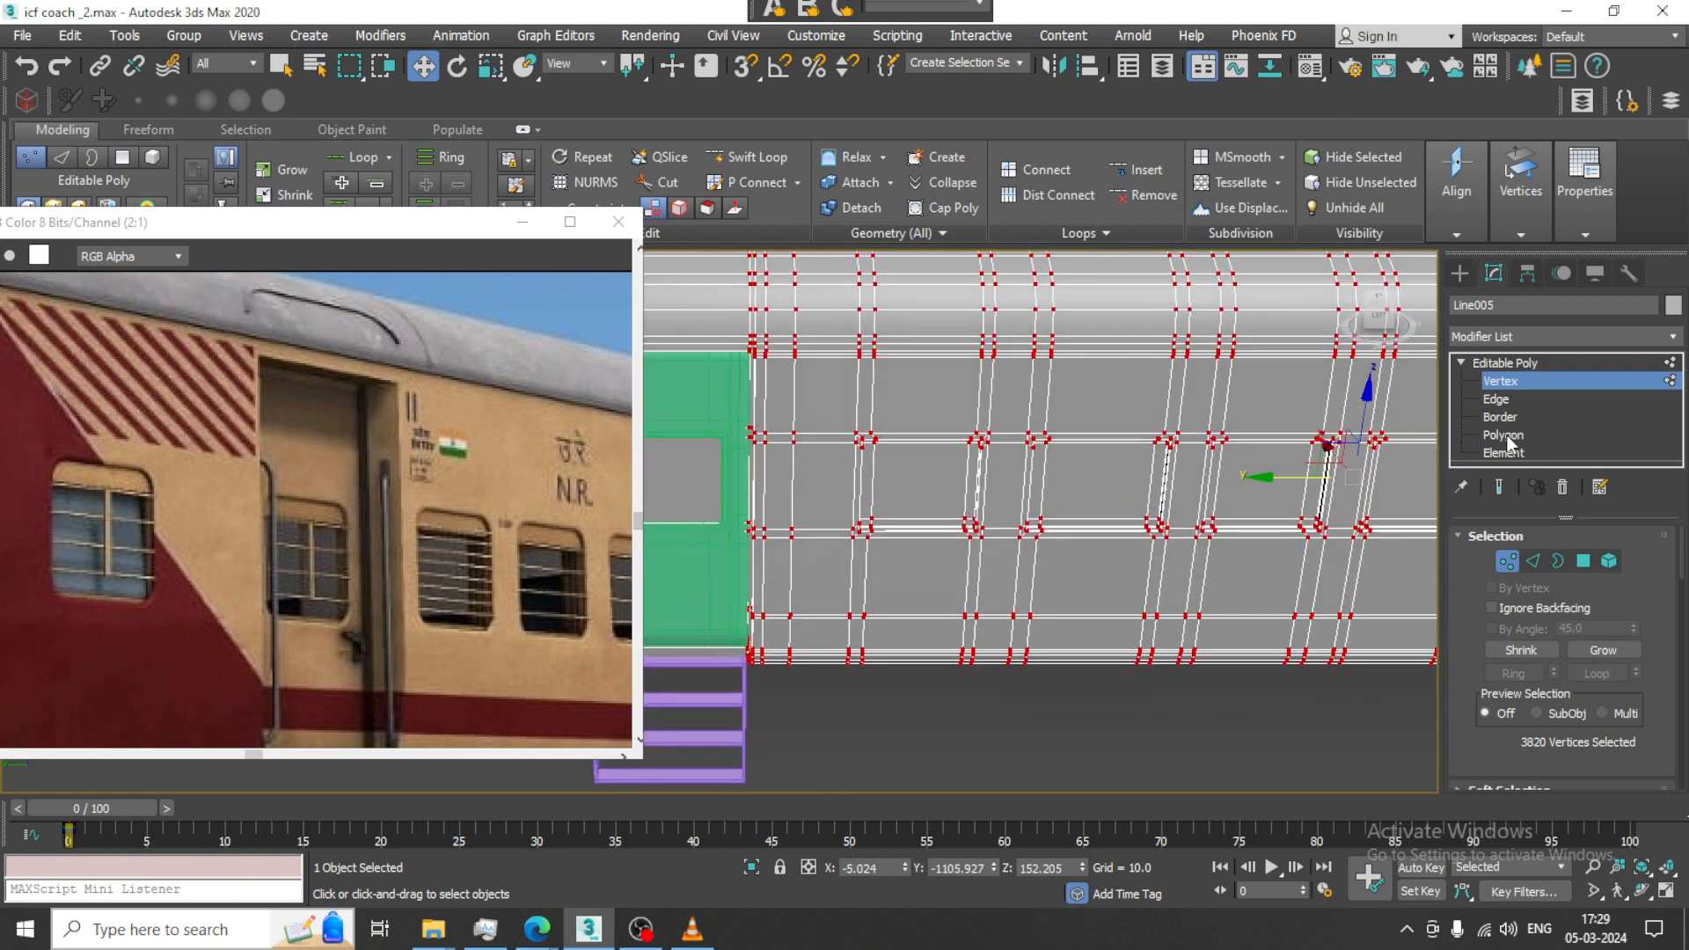
left_click(1505, 362)
Copy the middle door panel and footstep ladder together along Y to the doorway at the coach's far end
scroll(1135, 411, "down", 5)
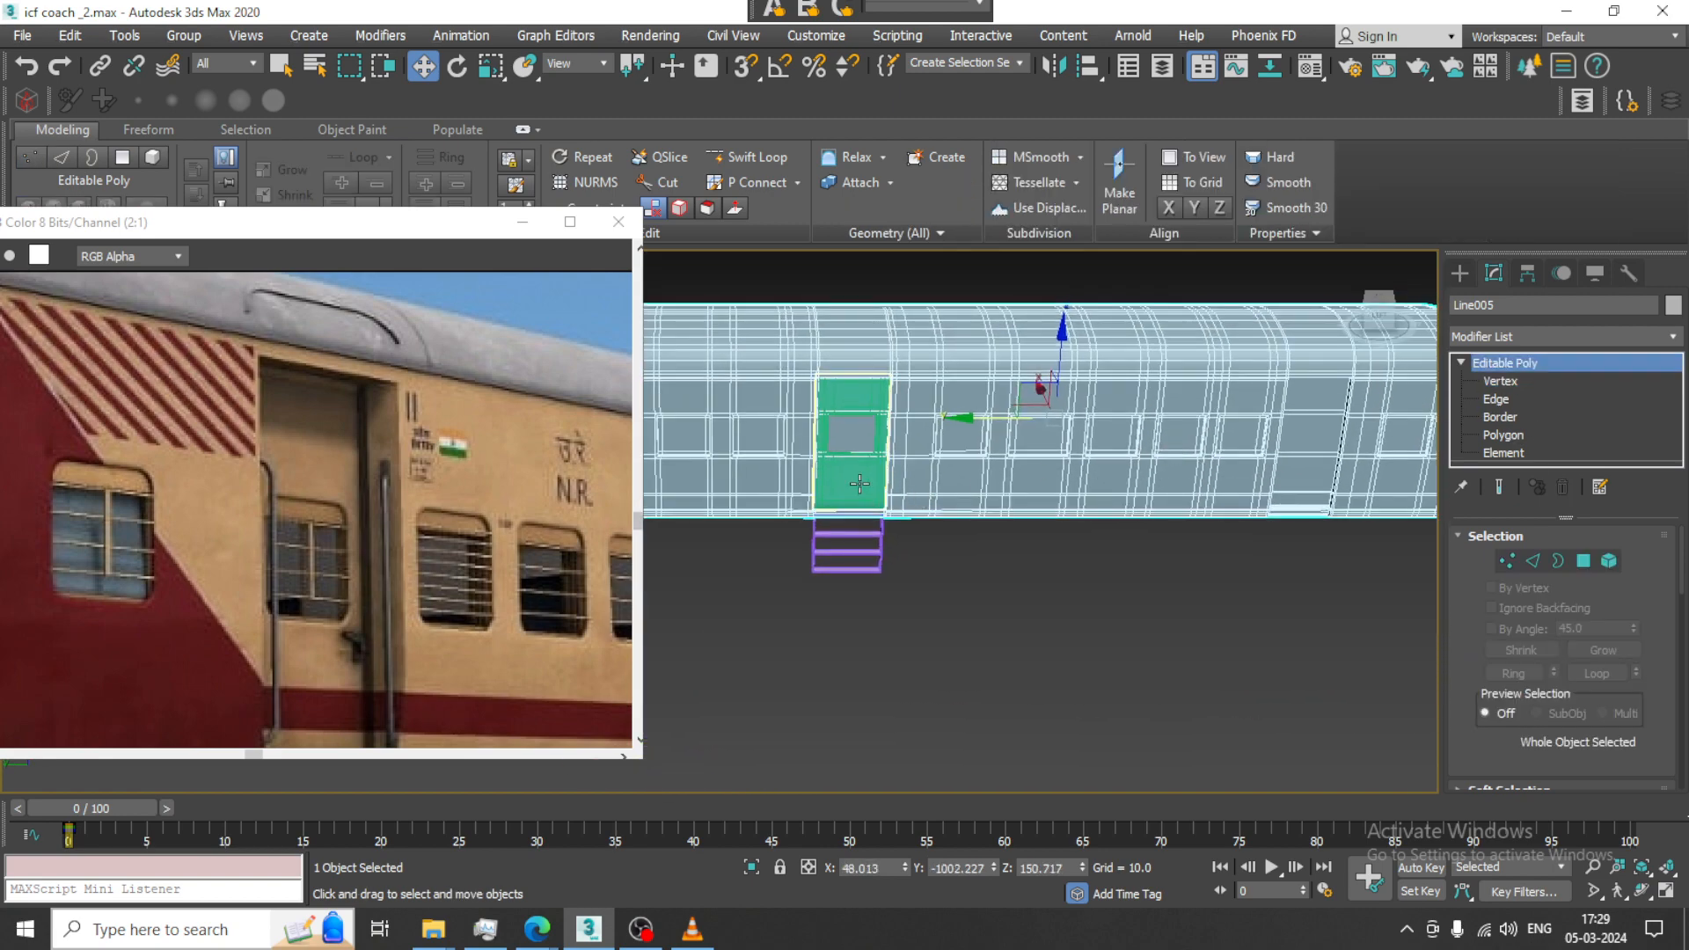
left_click(859, 484)
scroll(862, 518, "up", 4)
left_click(878, 562, "ctrl")
scroll(877, 561, "down", 2)
middle_click_drag(876, 559, 798, 570, "alt")
left_click_drag(673, 541, 1194, 521, "shift")
left_click(850, 552)
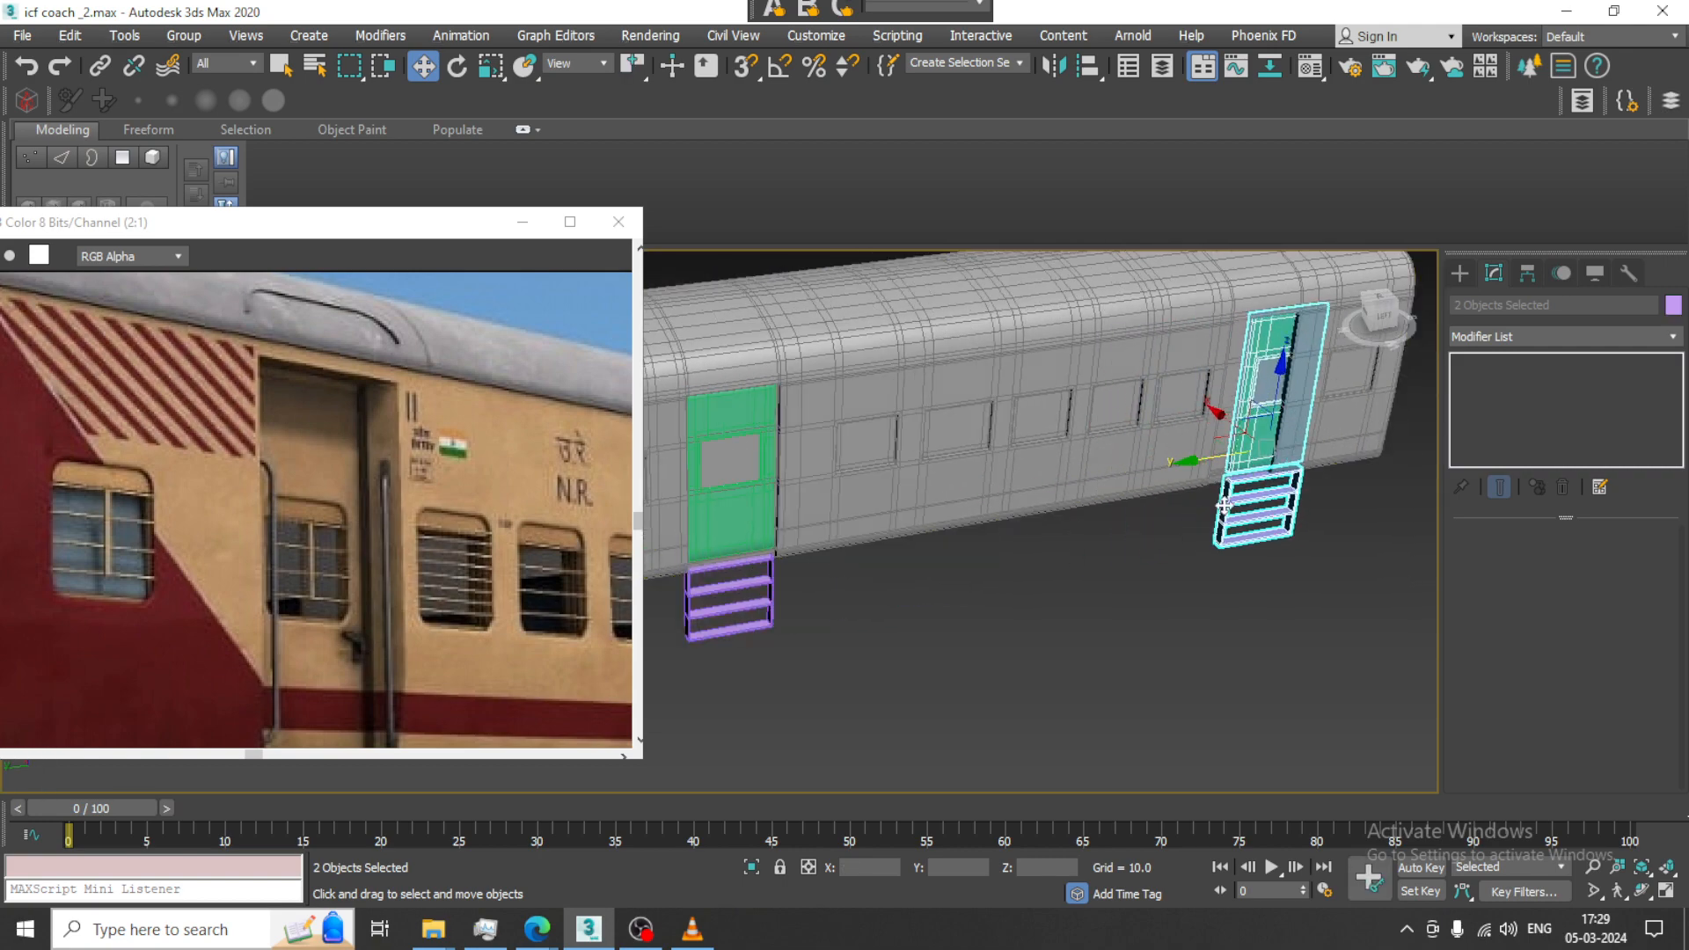
Move the copied door panel and ladder along Y so their near edge lines up with the far-end doorway
scroll(1173, 541, "up", 4)
scroll(1173, 541, "up", 2)
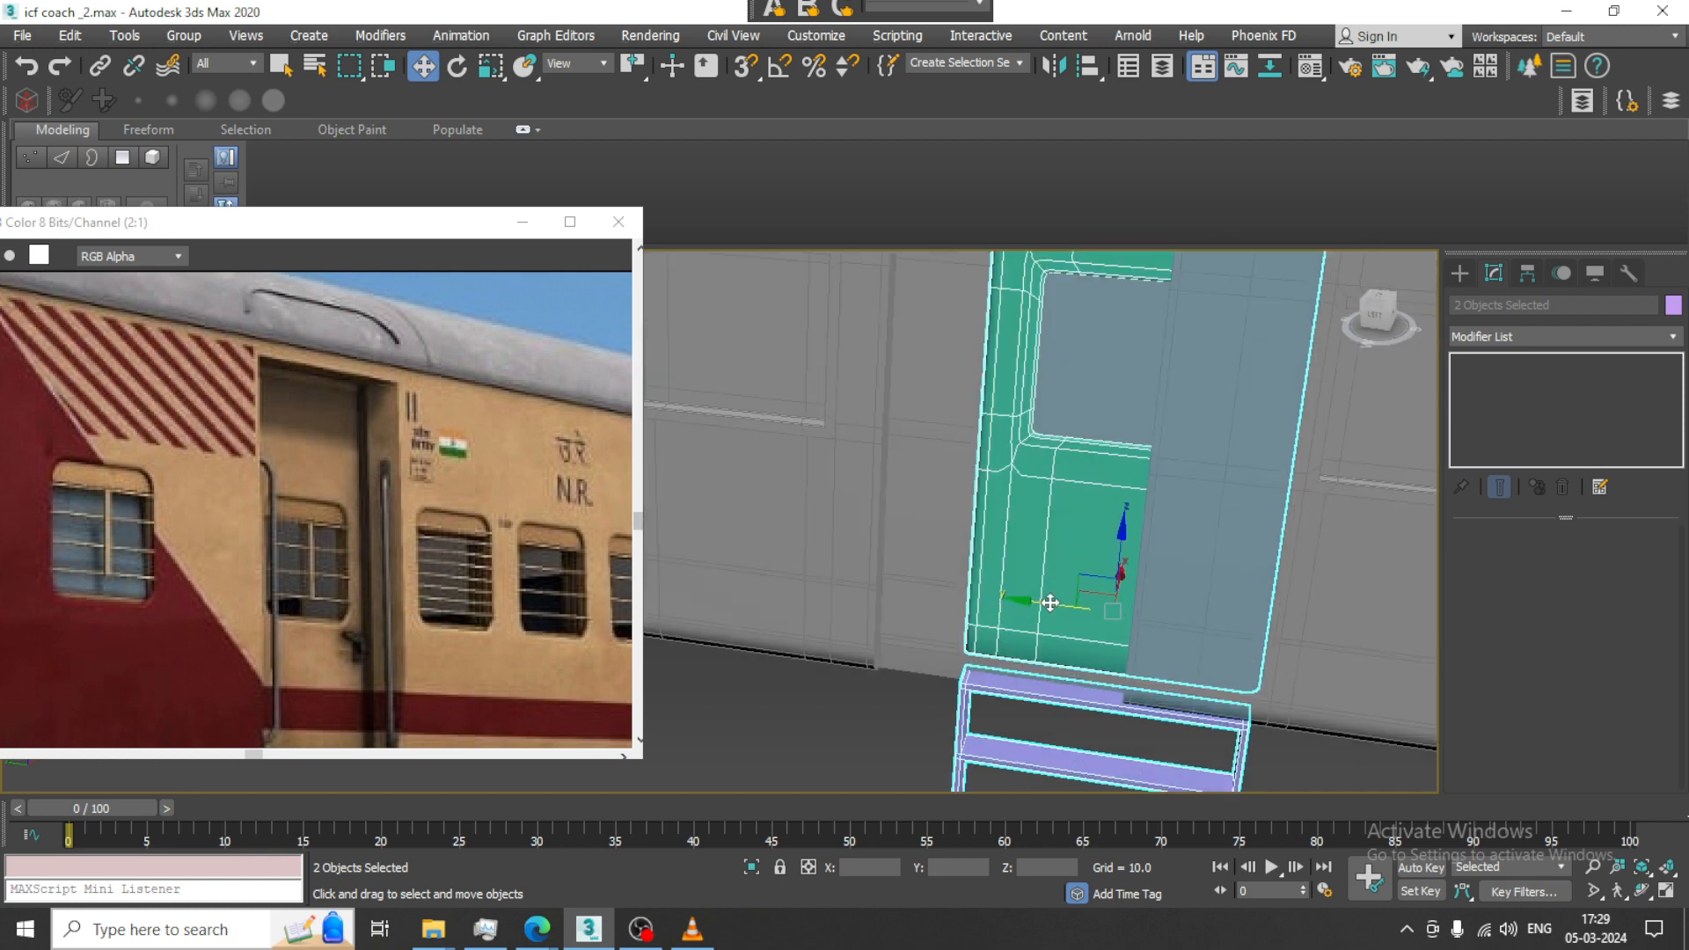
left_click_drag(1050, 603, 954, 598)
key("l")
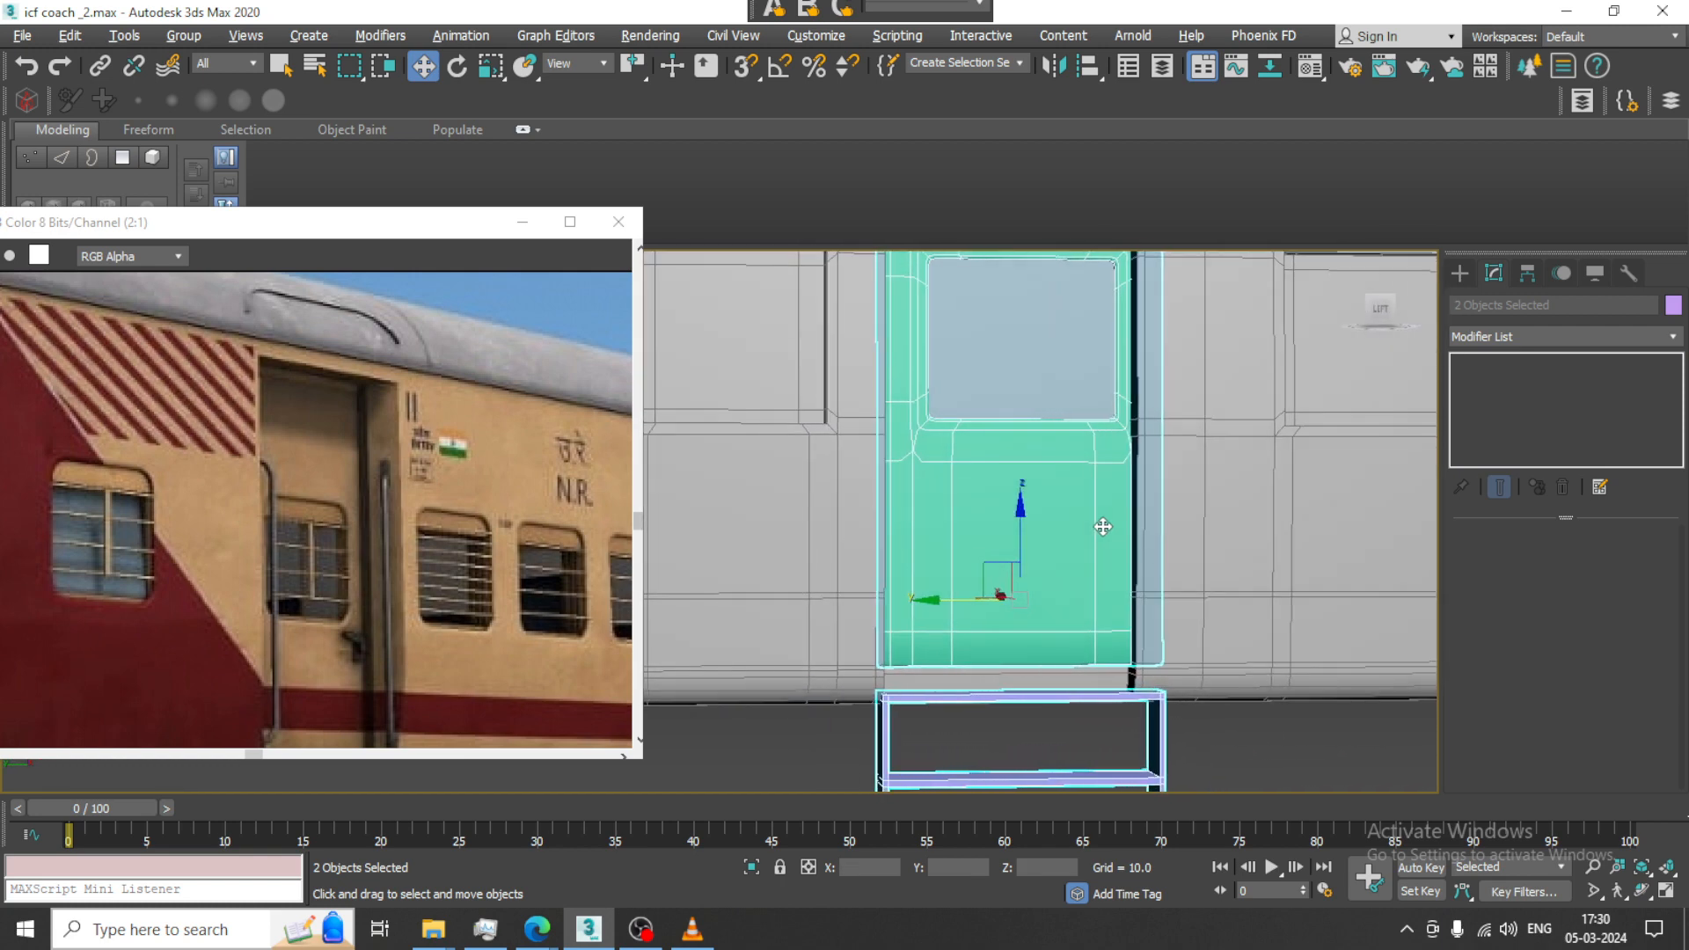
Widen the far-end doorway by moving the coach vertices beyond its outer edge about -8.04 along Y to fit the door
scroll(1103, 526, "down", 5)
scroll(1182, 552, "up", 2)
middle_click_drag(868, 594, 807, 565, "alt")
scroll(797, 558, "up", 5)
scroll(1185, 557, "down", 4)
scroll(1024, 548, "up", 4)
scroll(1091, 559, "down", 4)
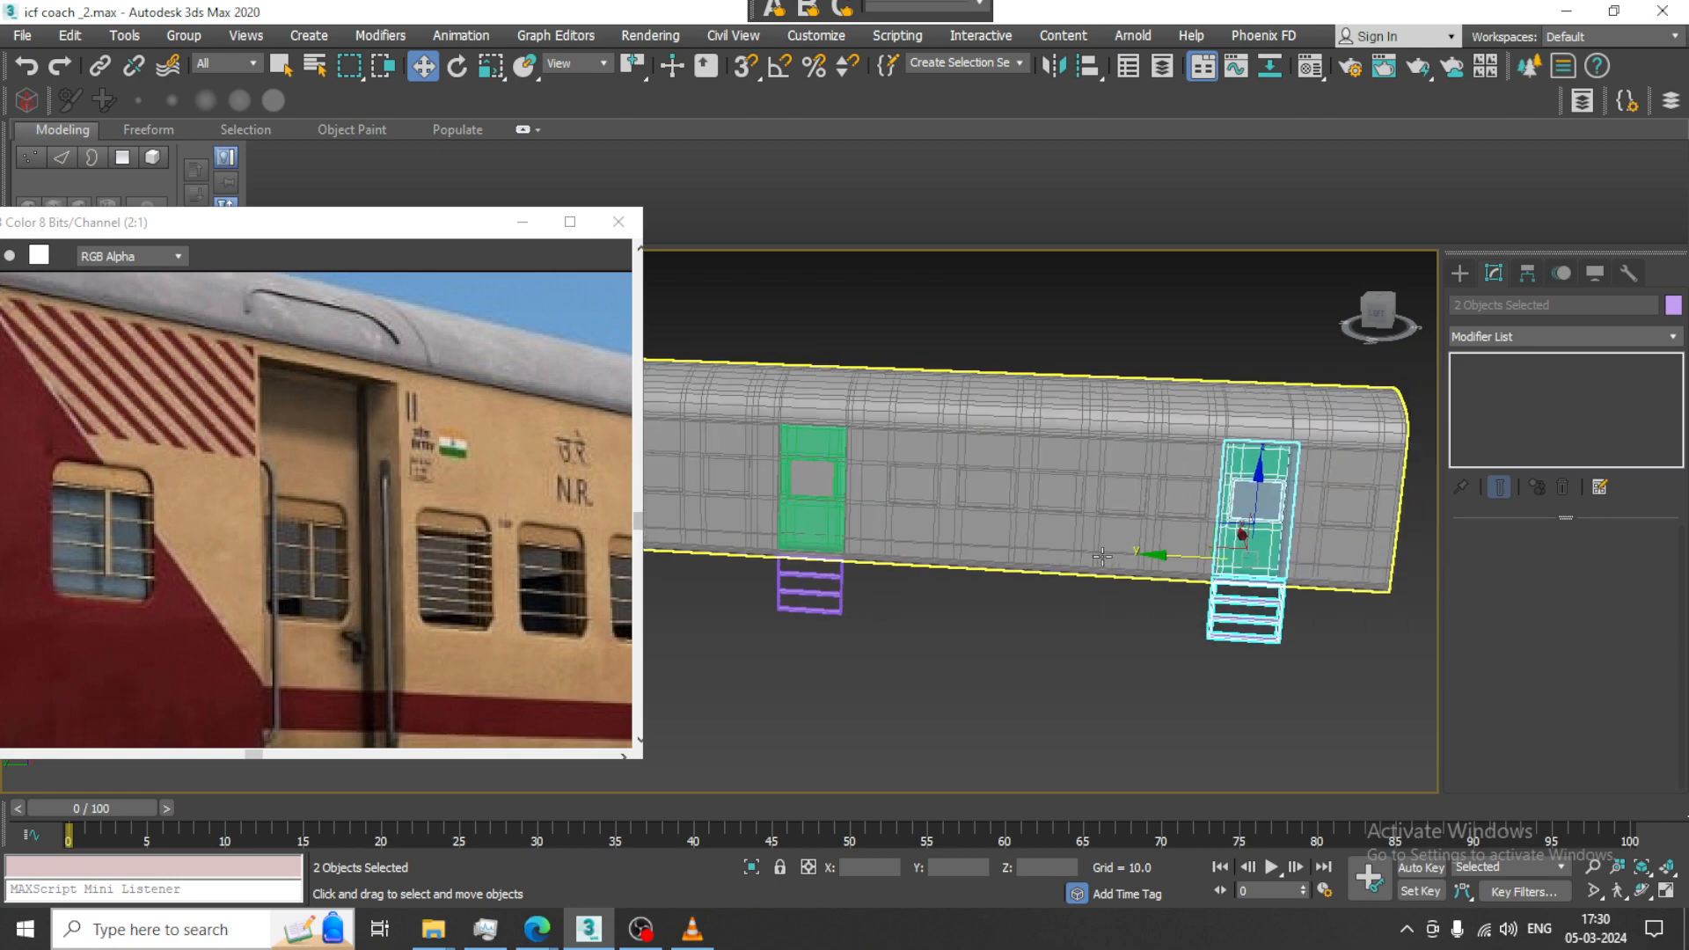
scroll(1372, 510, "up", 2)
middle_click_drag(1408, 504, 1121, 489)
left_click(1014, 422)
middle_click_drag(1014, 422, 983, 450, "alt")
key("1")
scroll(985, 539, "up", 4)
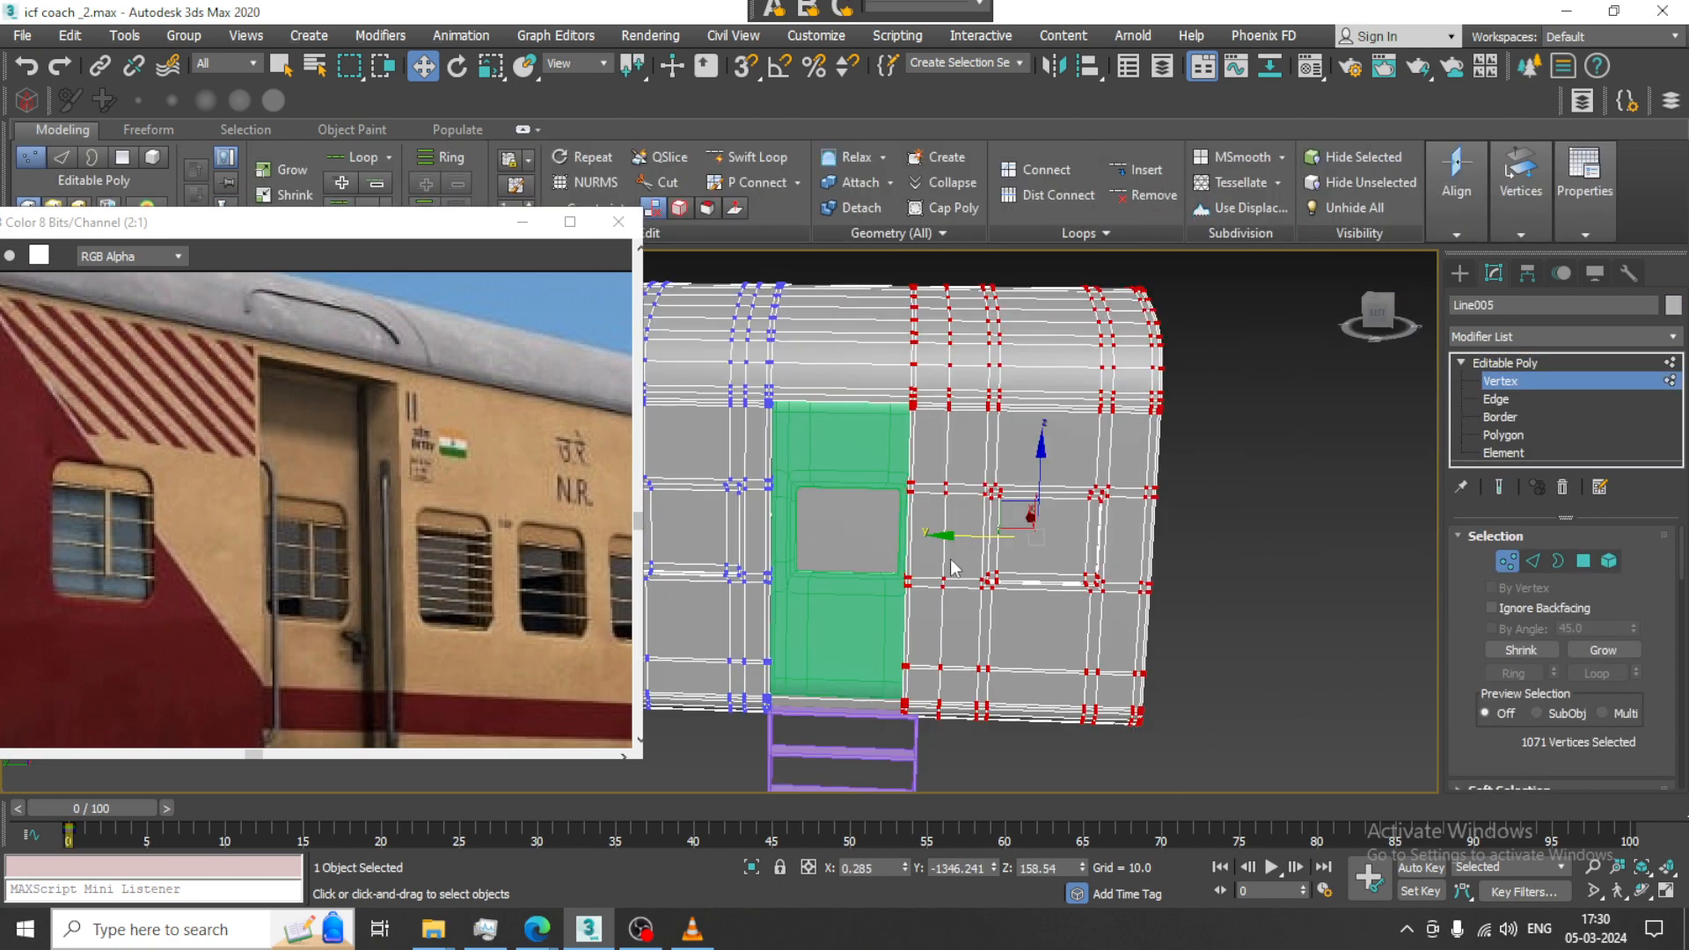
left_click_drag(986, 525, 1004, 520)
scroll(1002, 520, "down", 6)
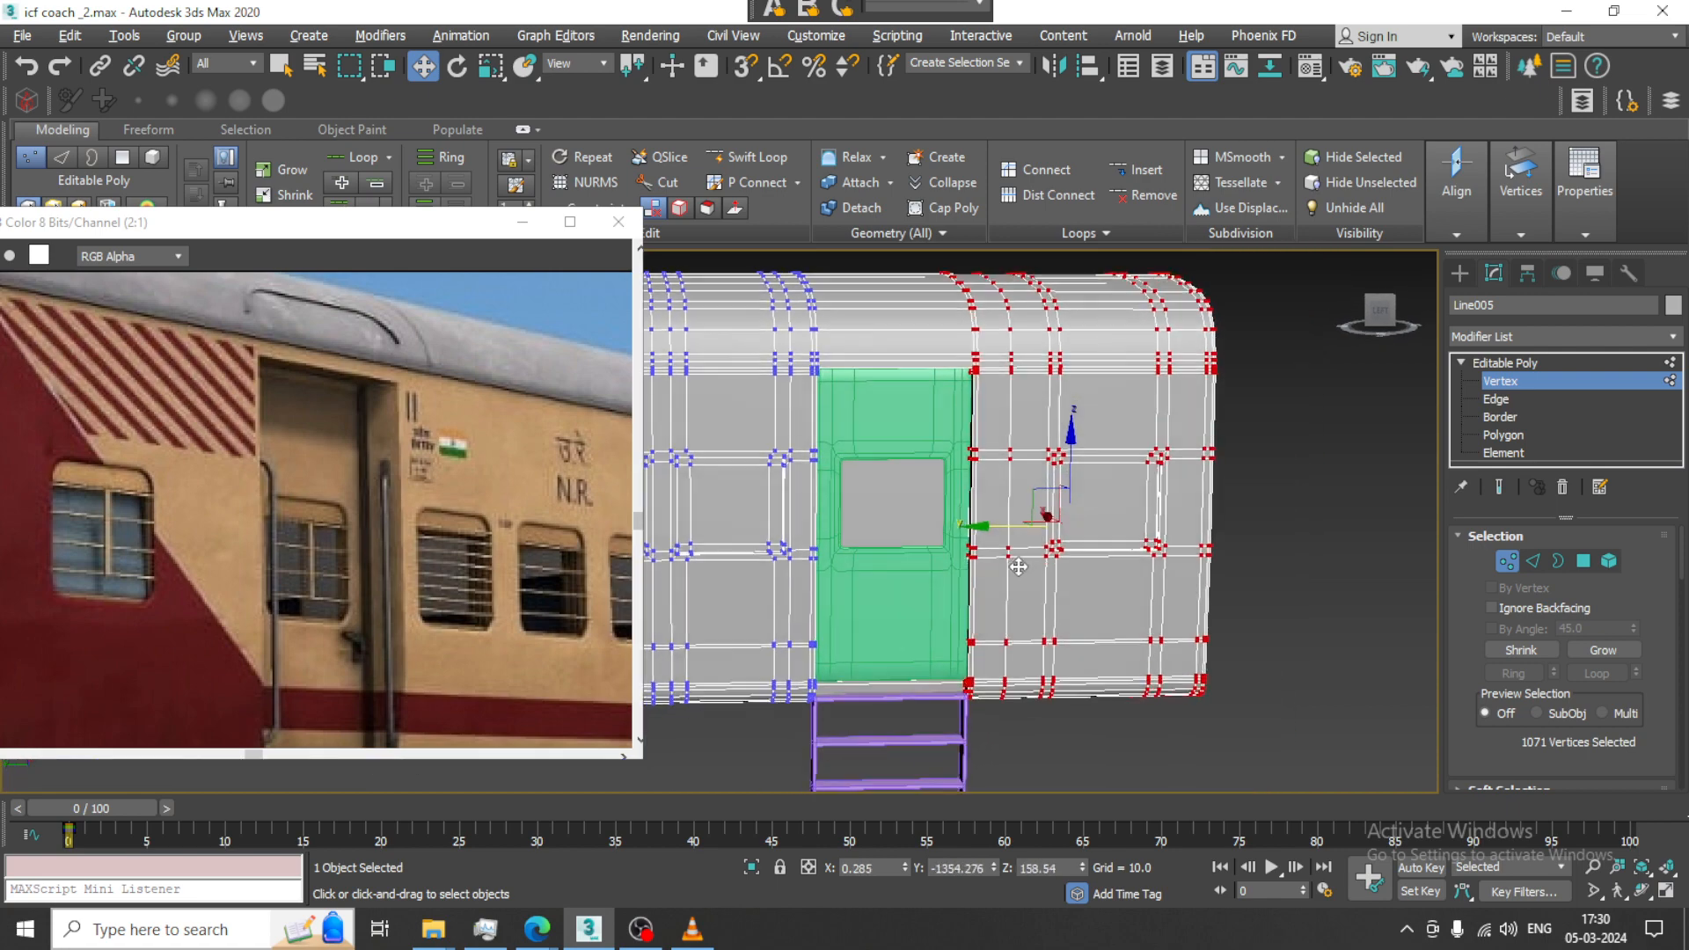
left_click(1528, 363)
Switch to Expert Mode and shrink the reference image window, zooming its picture out to 1:2 to show the whole coach
middle_click_drag(844, 616, 1026, 635)
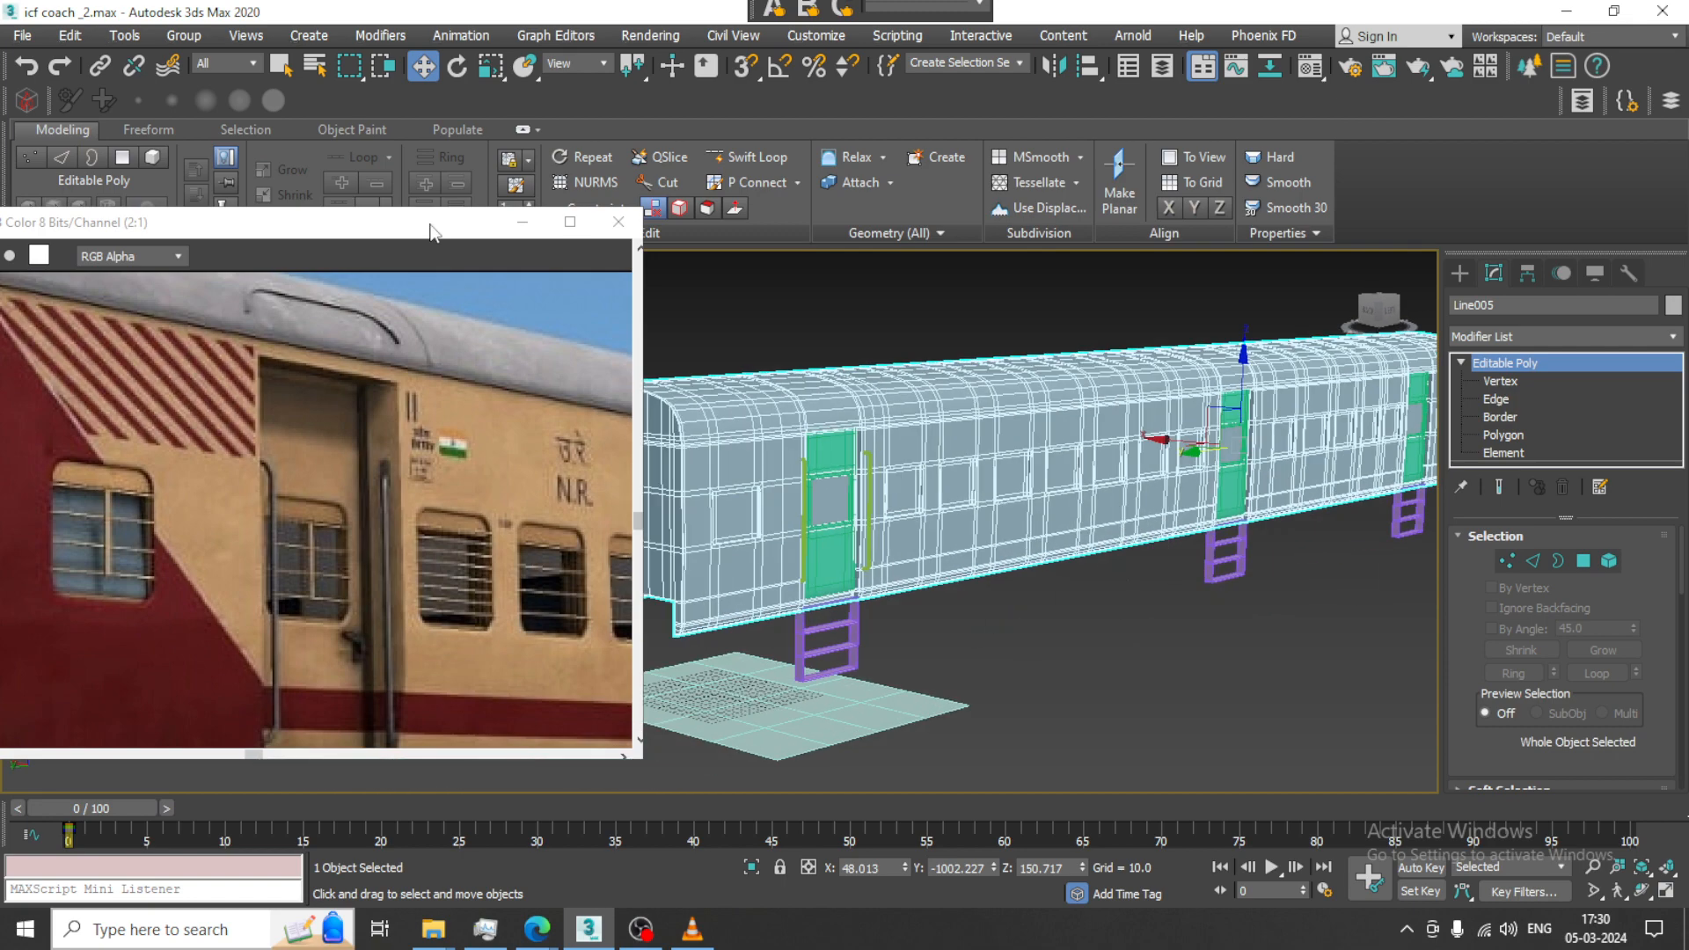
mouse_move(431, 231)
left_mouse_down()
mouse_move(491, 294)
mouse_move(499, 354)
left_mouse_up()
key("alt+x")
key("ctrl+x")
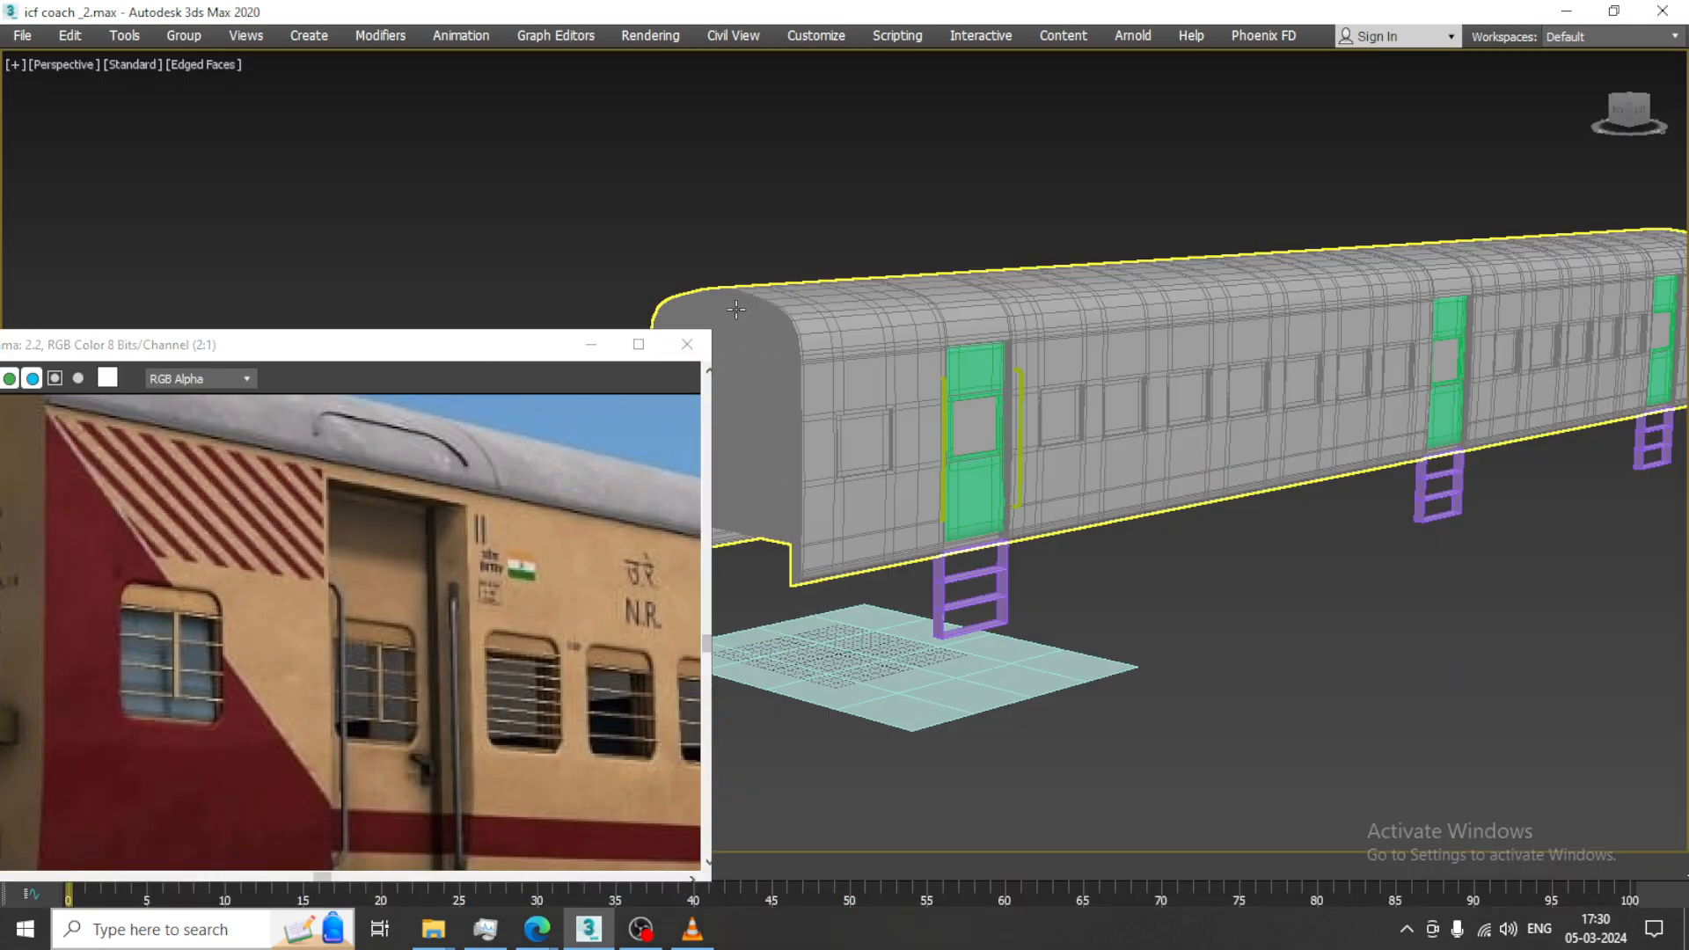
scroll(1146, 405, "up", 4)
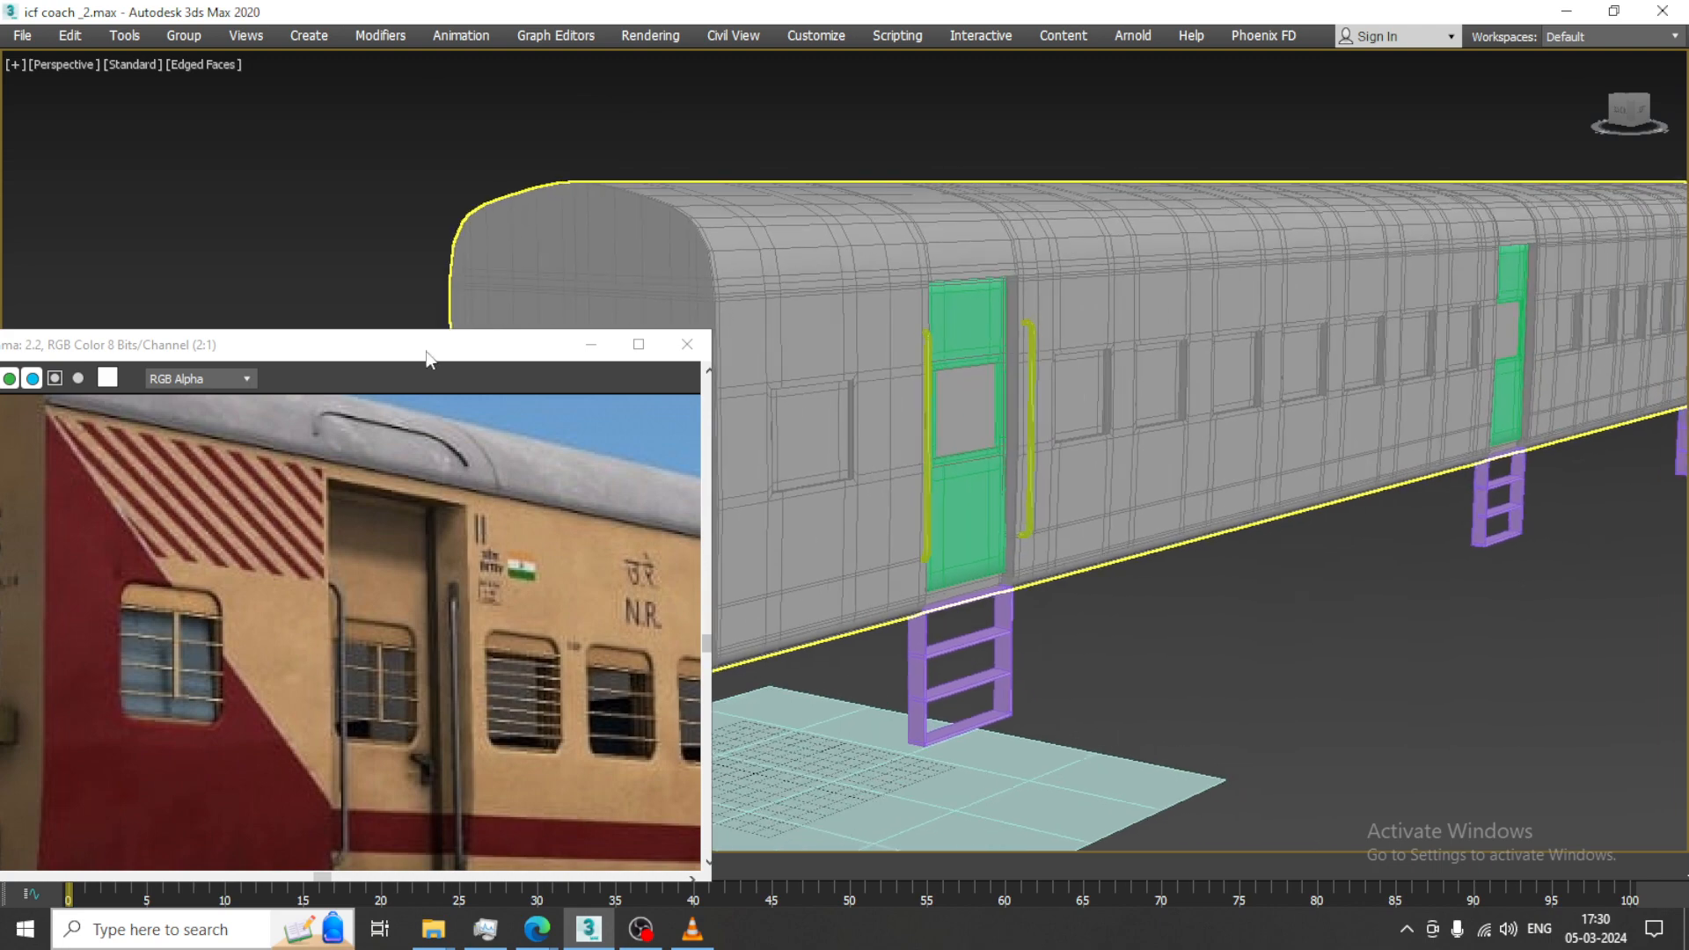
left_click_drag(428, 358, 448, 111)
scroll(414, 374, "down", 1)
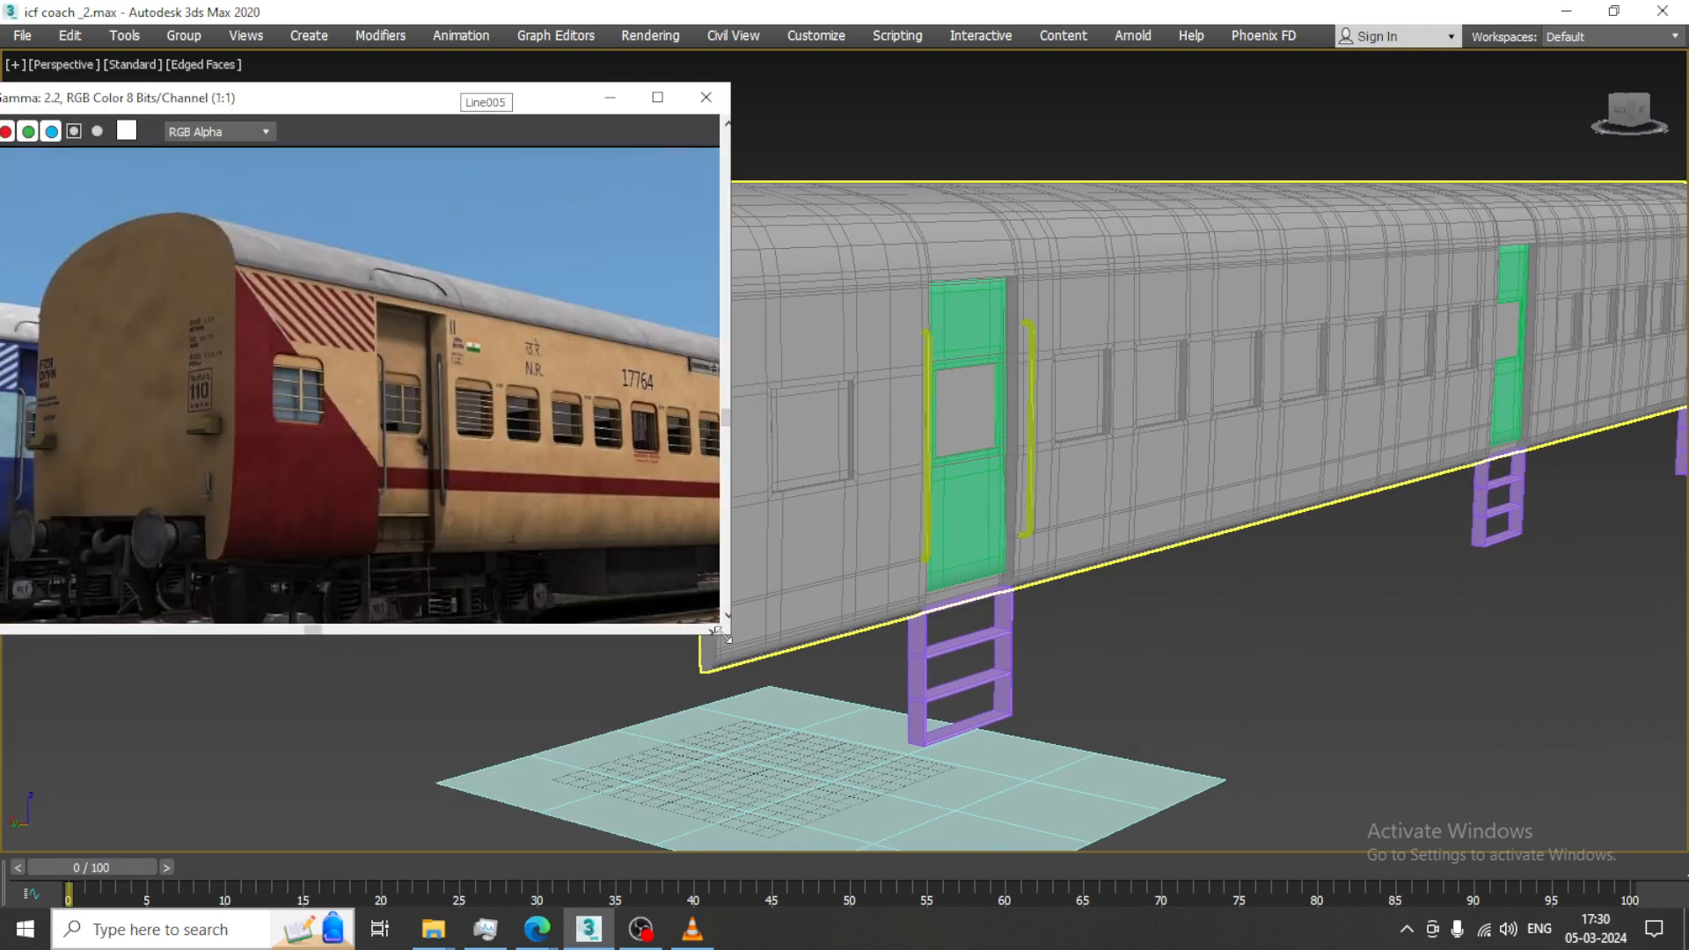
left_click_drag(730, 639, 547, 456)
scroll(377, 301, "down", 1)
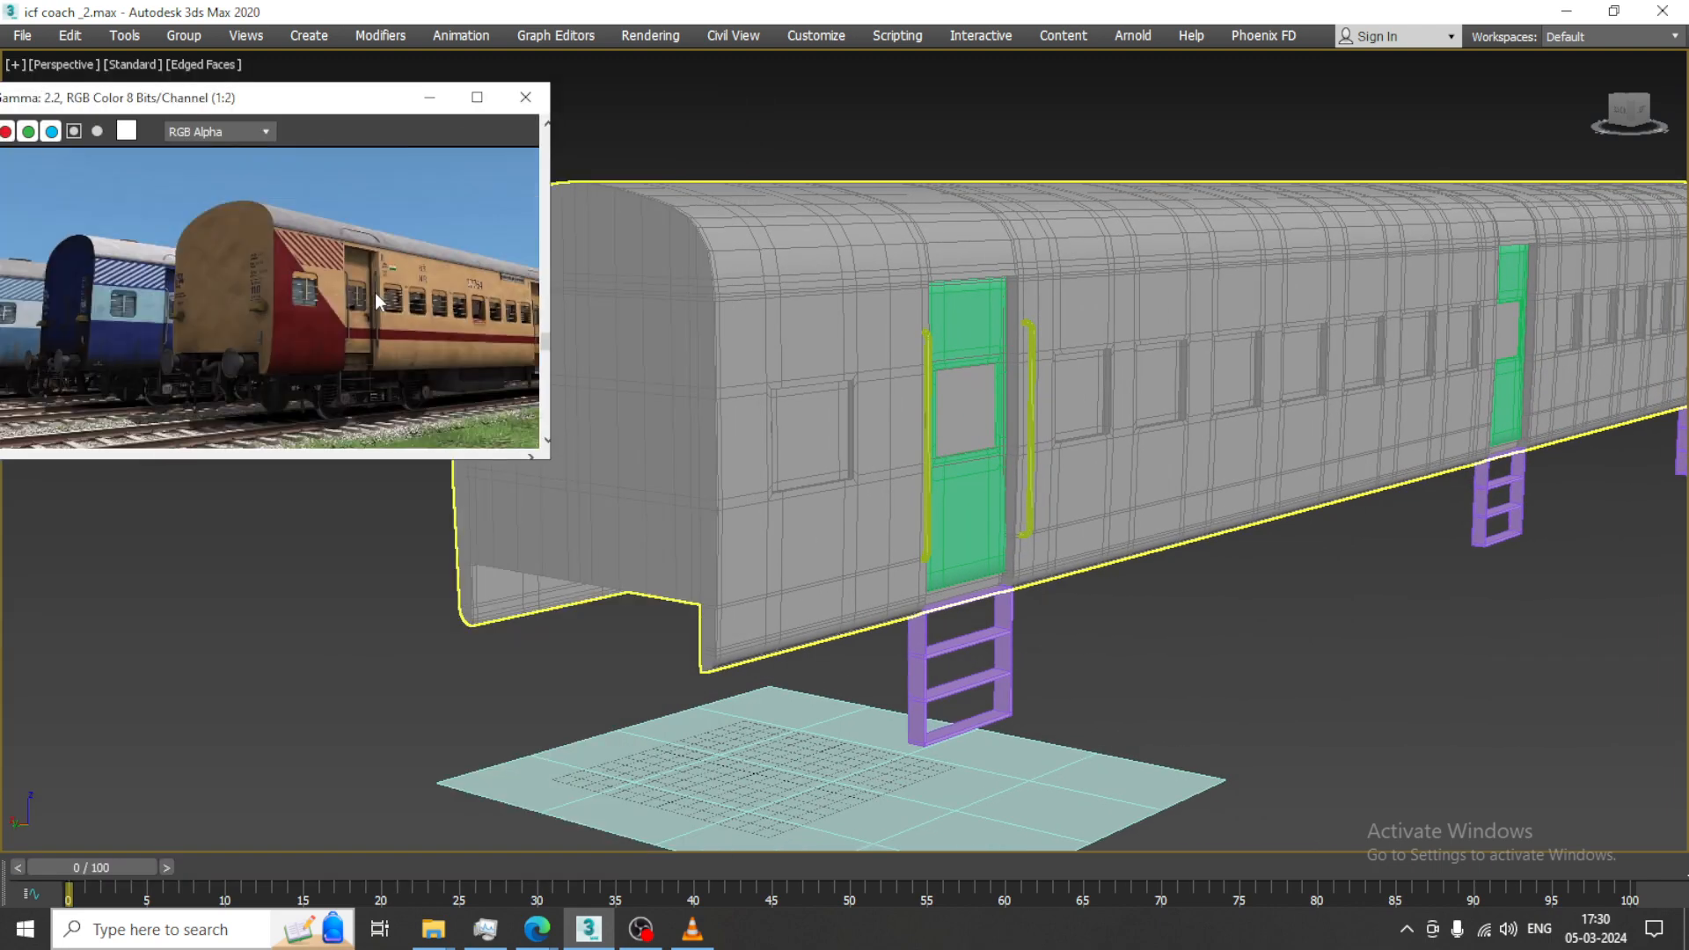
middle_click_drag(403, 312, 363, 309)
Turn on NURMS smoothing for the coach body and inspect the whole model with and without edged faces
left_click(1156, 278)
right_click(1152, 273)
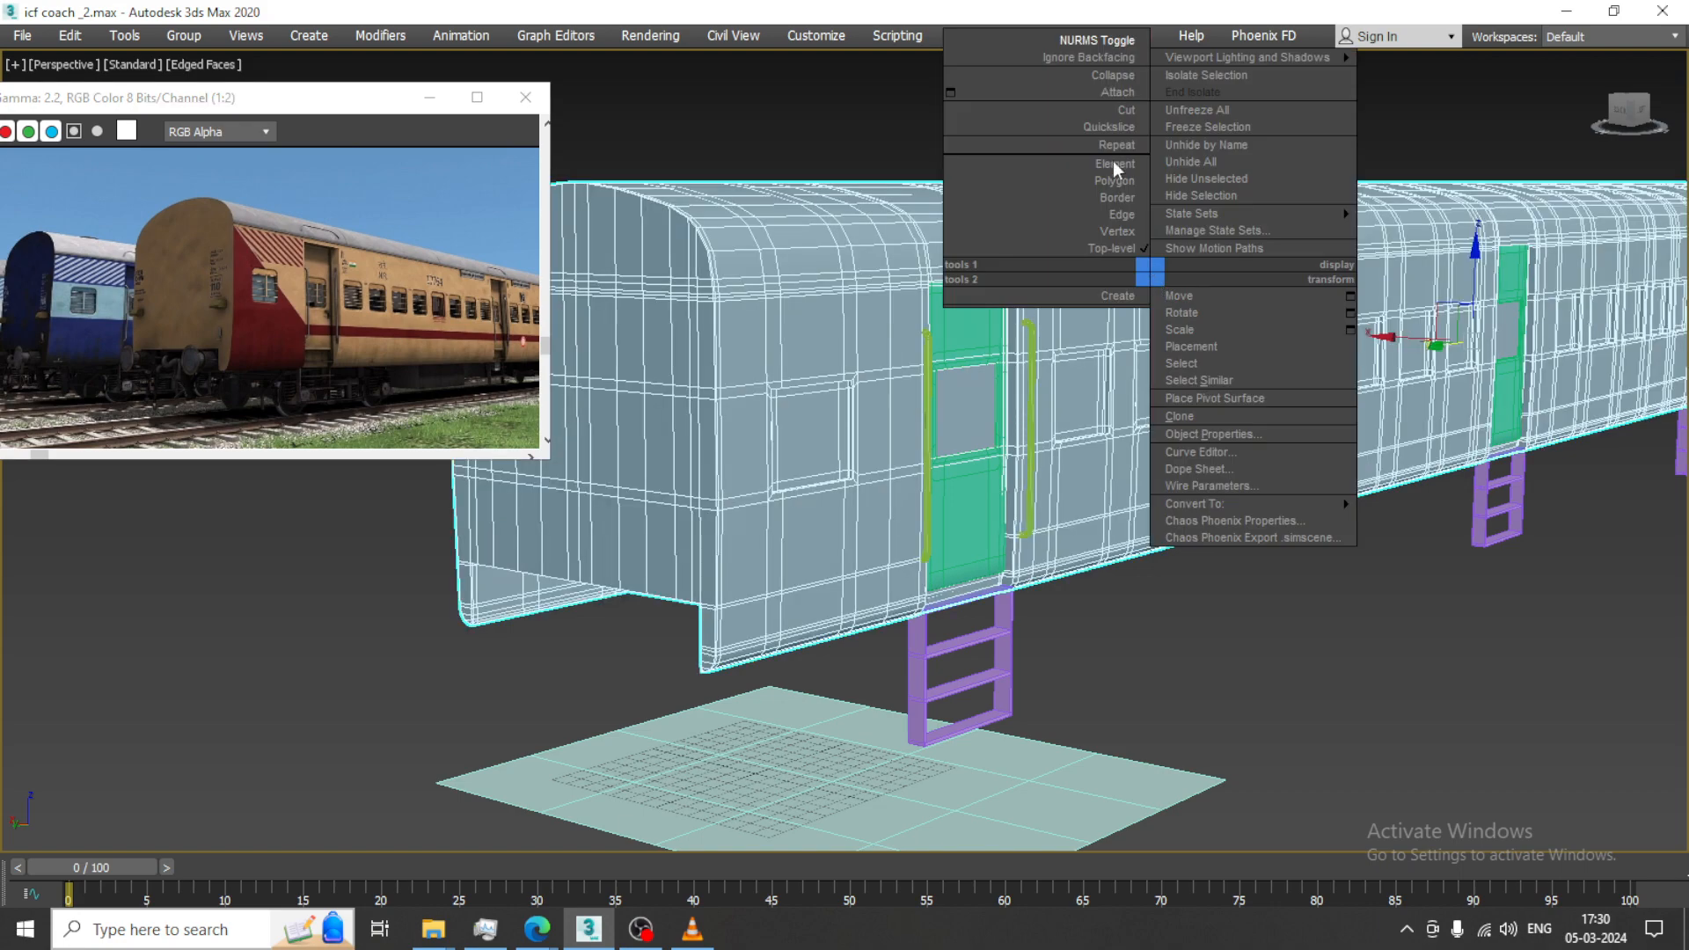
left_click(1110, 44)
left_click(1305, 674)
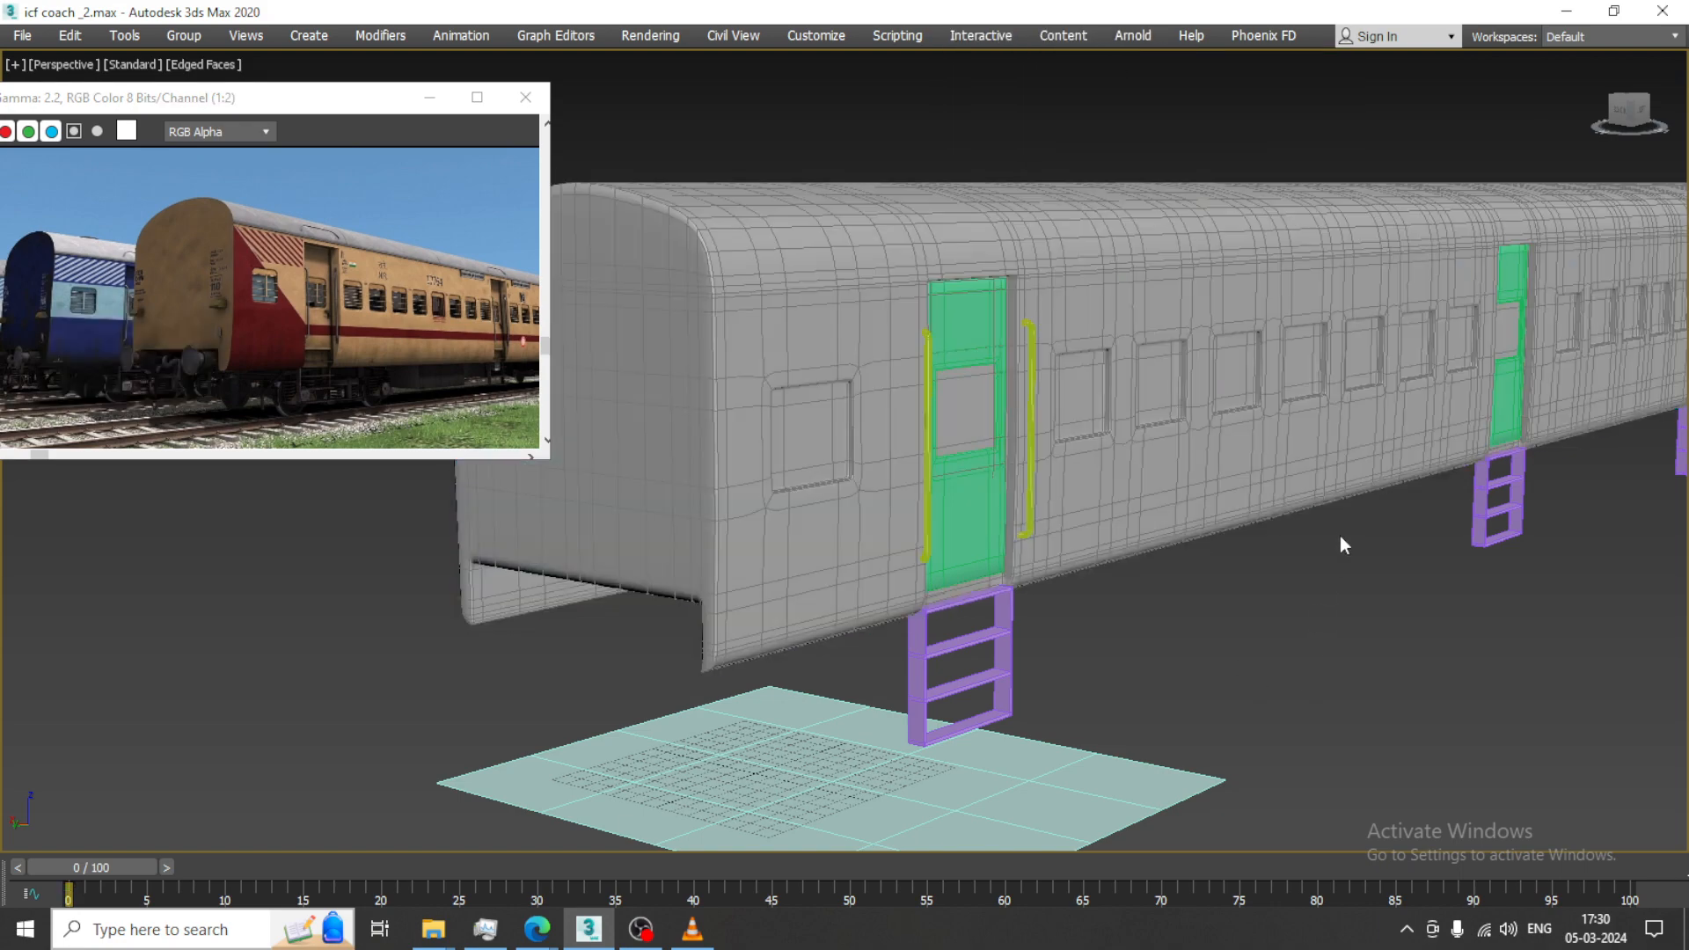
middle_click_drag(1338, 544, 1298, 534, "alt")
mouse_move(1298, 535)
middle_mouse_down()
mouse_move(1168, 547)
mouse_move(1269, 599)
middle_mouse_up()
key("F4")
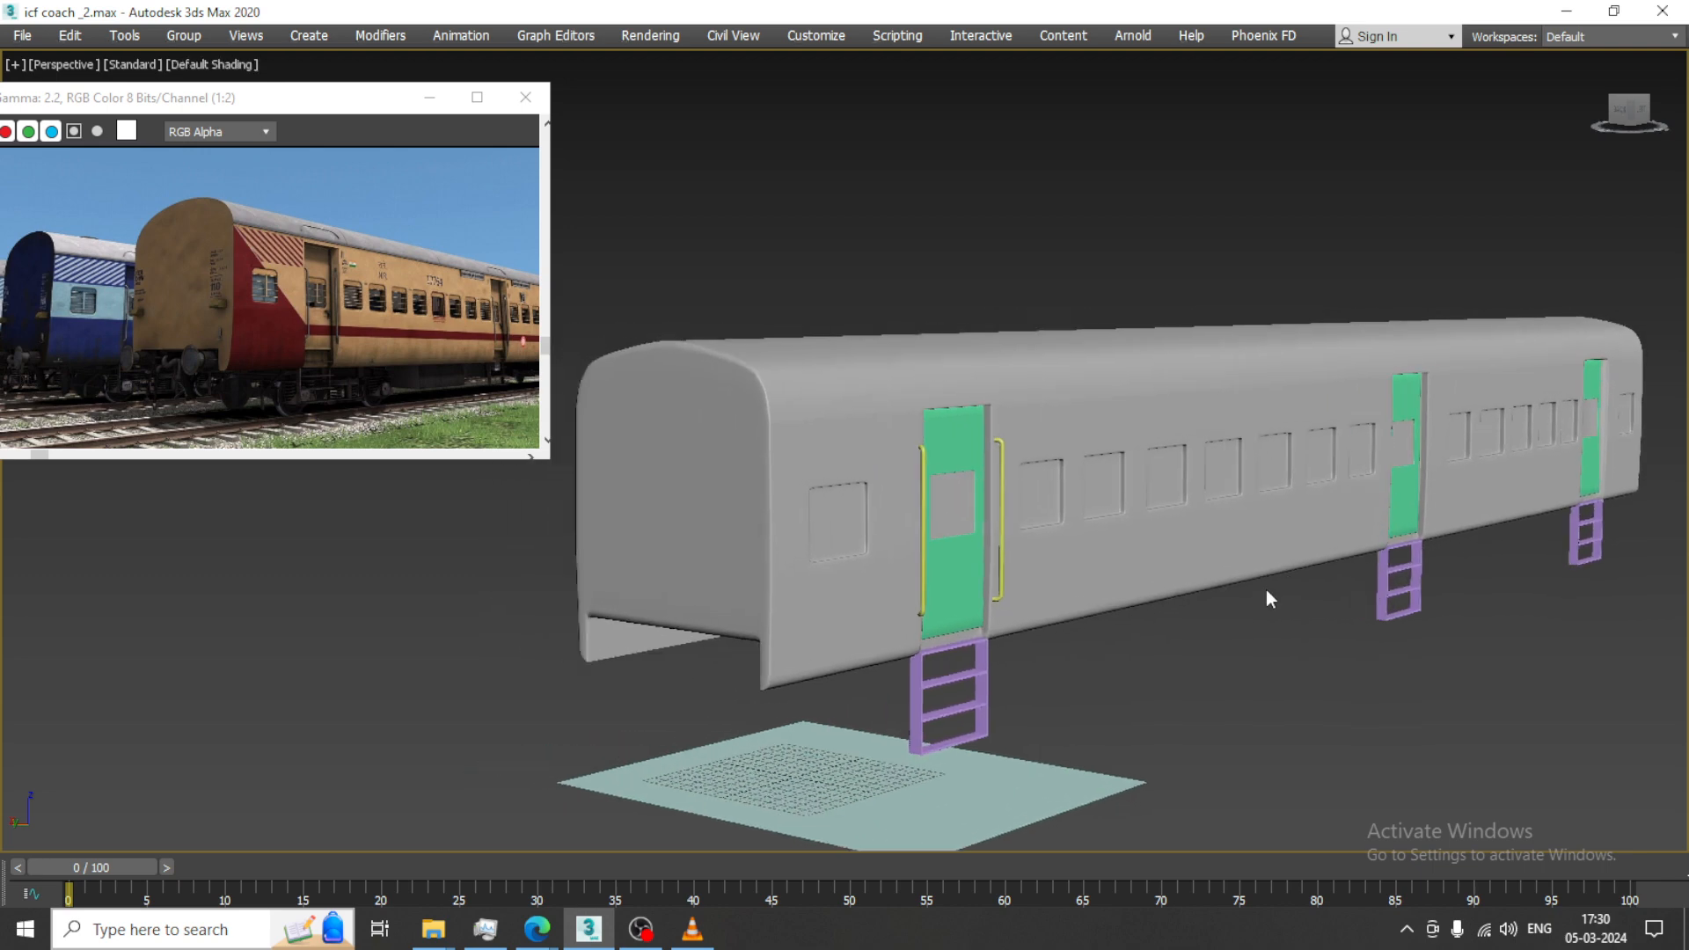
key("F4")
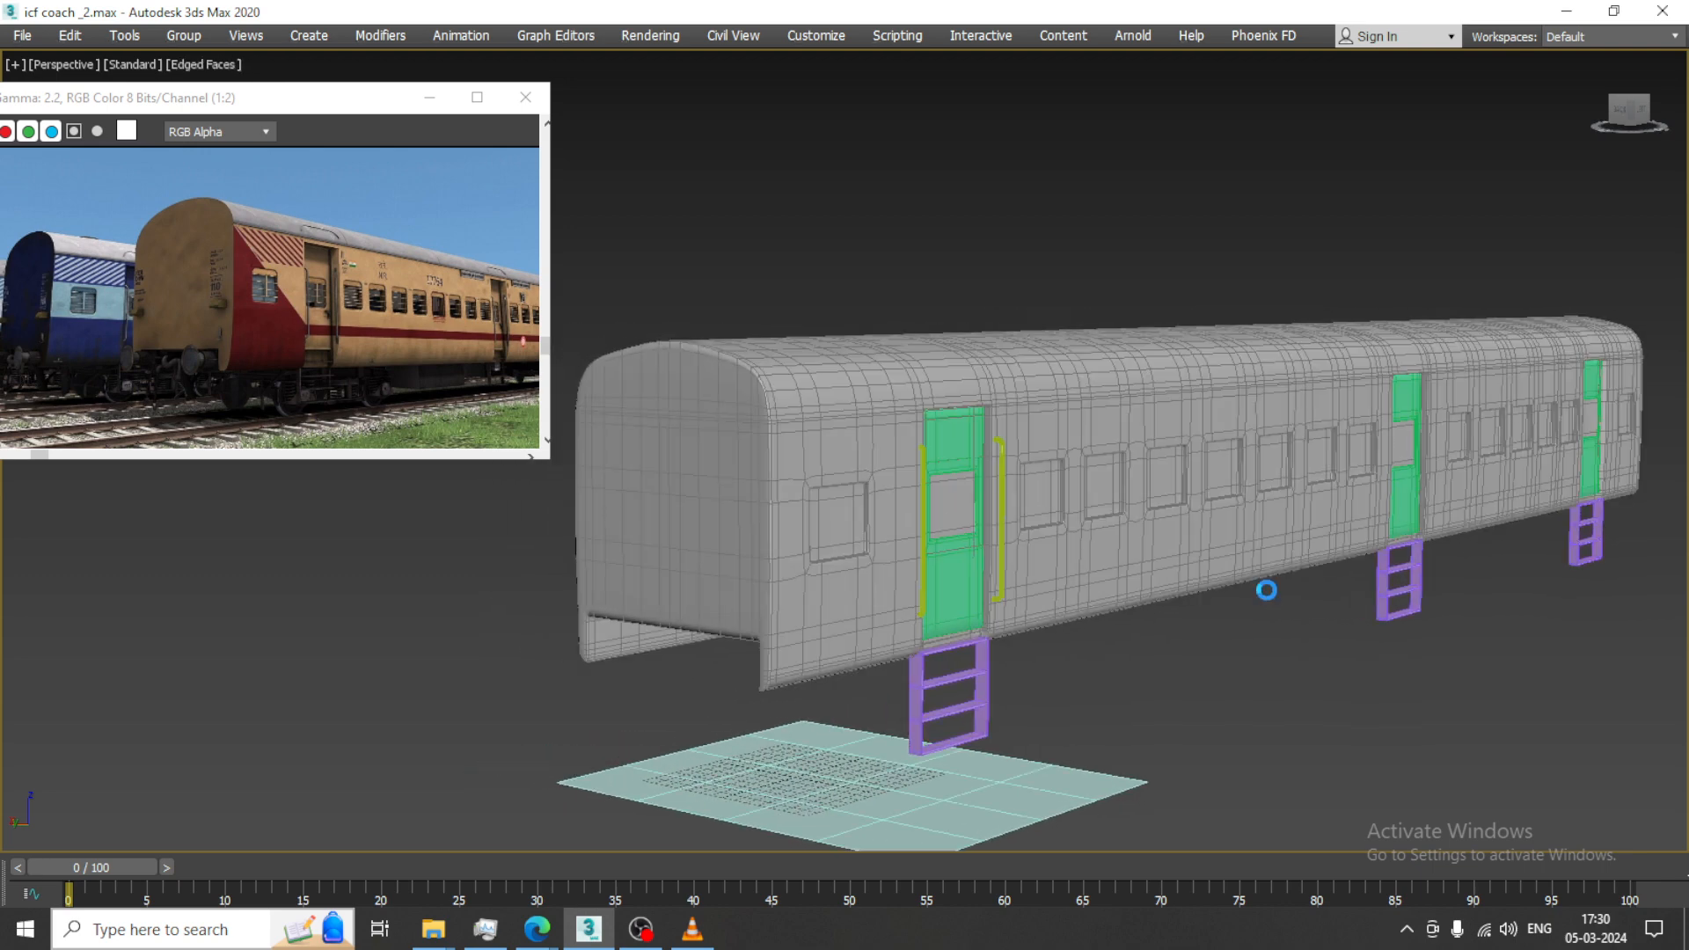